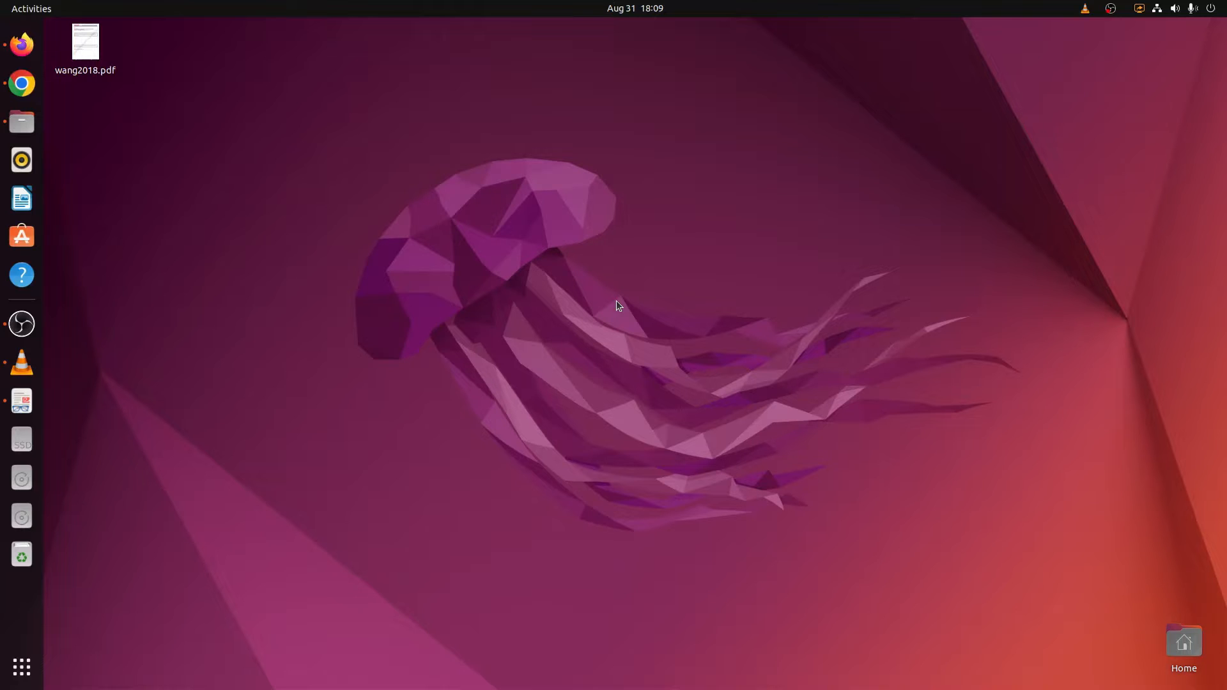
- Open wang2018.pdf from the desktop and examine the receptor and drug named in the paper's title, then minimize the document
double_click(82, 39)
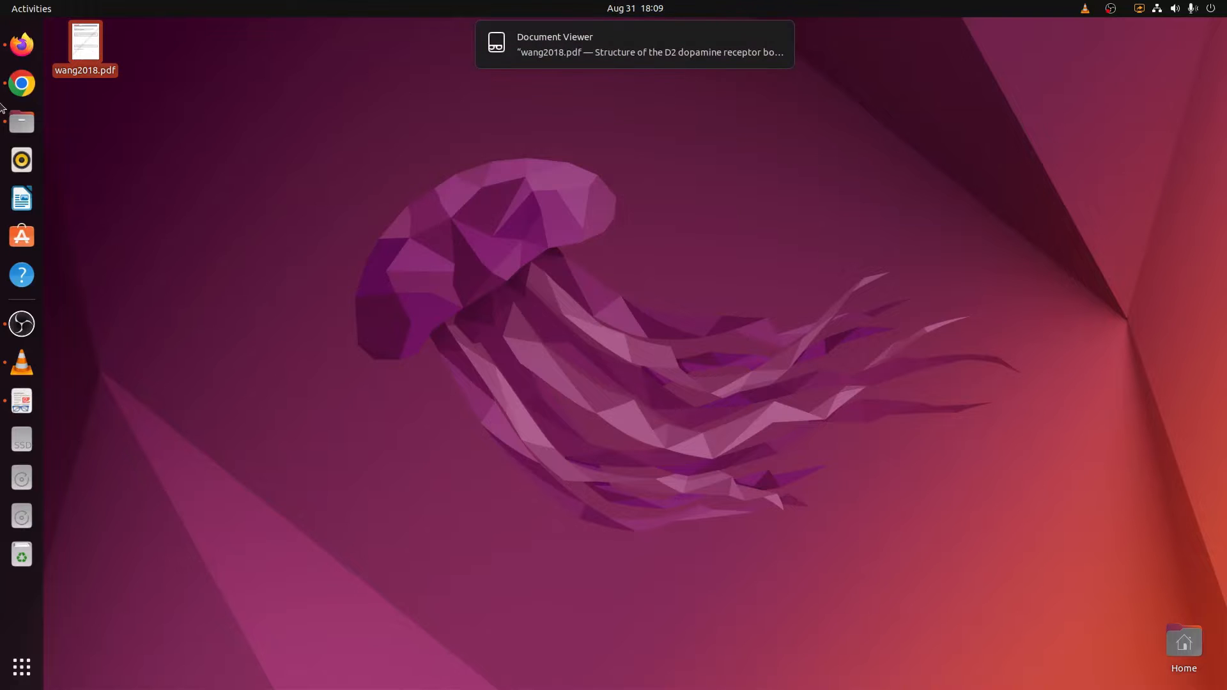
click(21, 401)
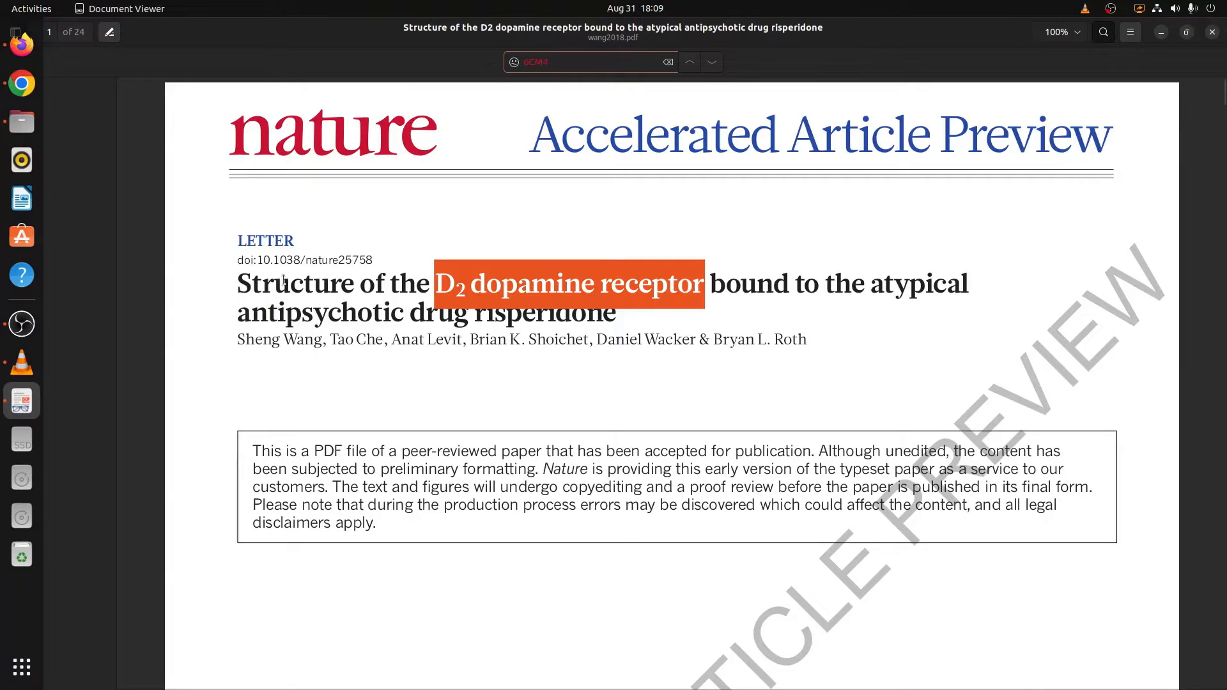
click(395, 316)
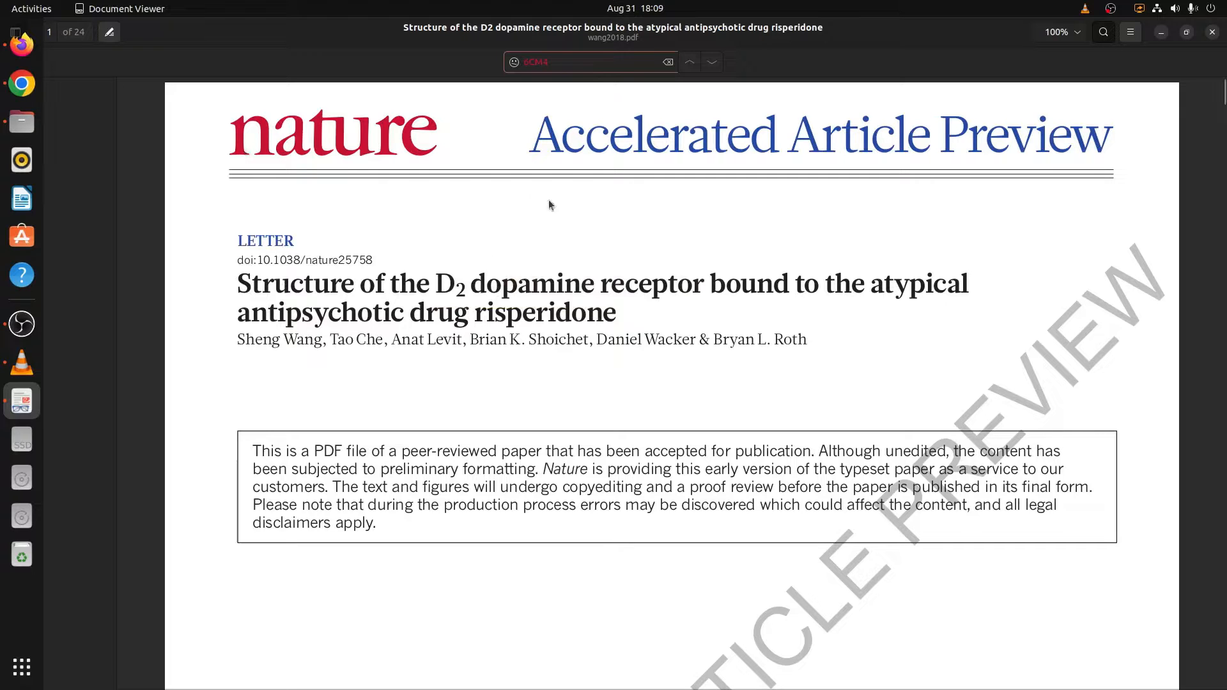
drag(438, 283, 711, 279)
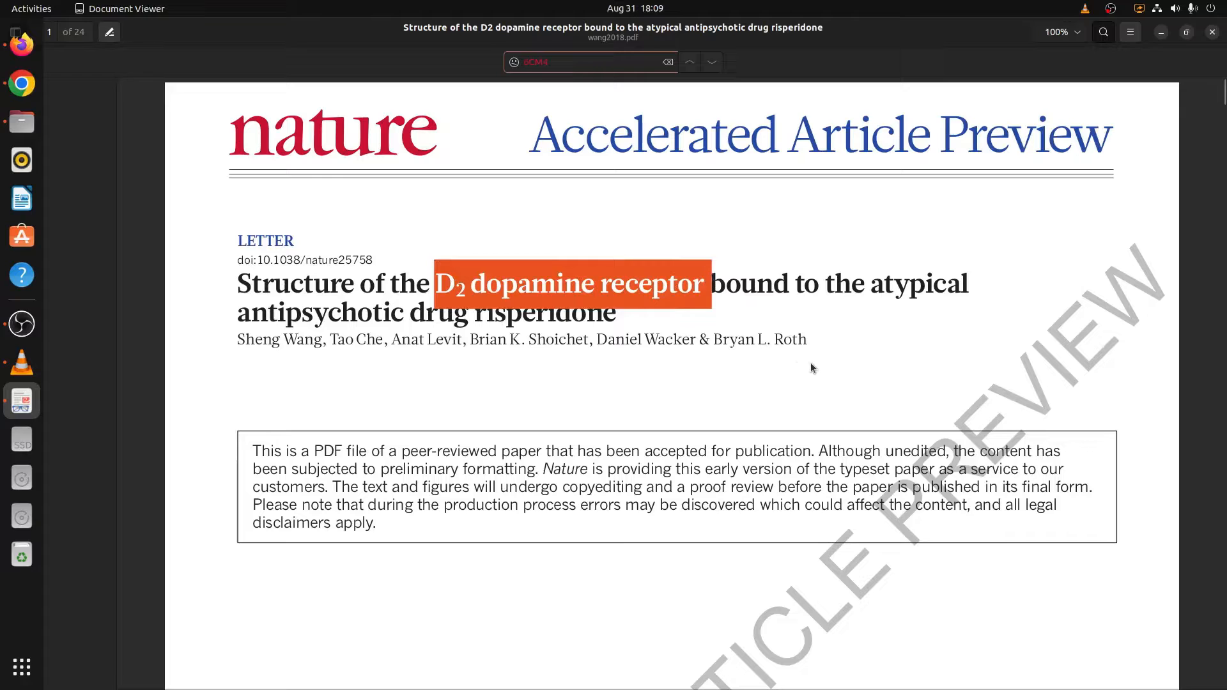
click(580, 376)
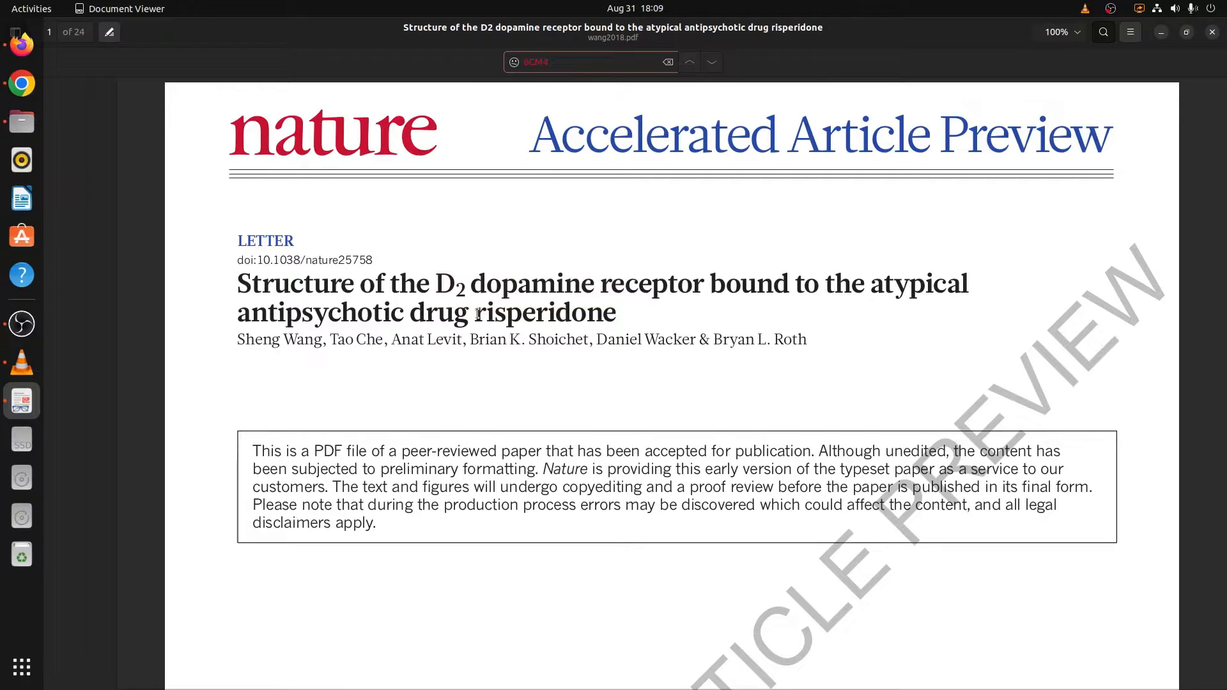
drag(478, 314, 617, 313)
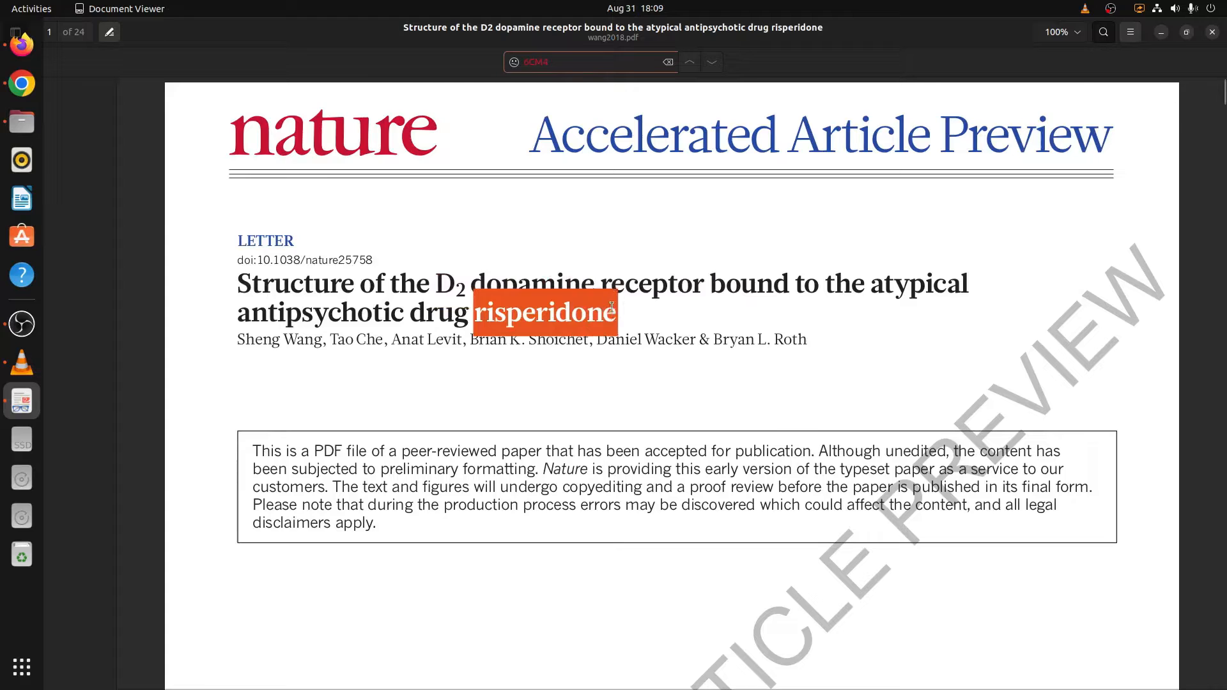
click(526, 393)
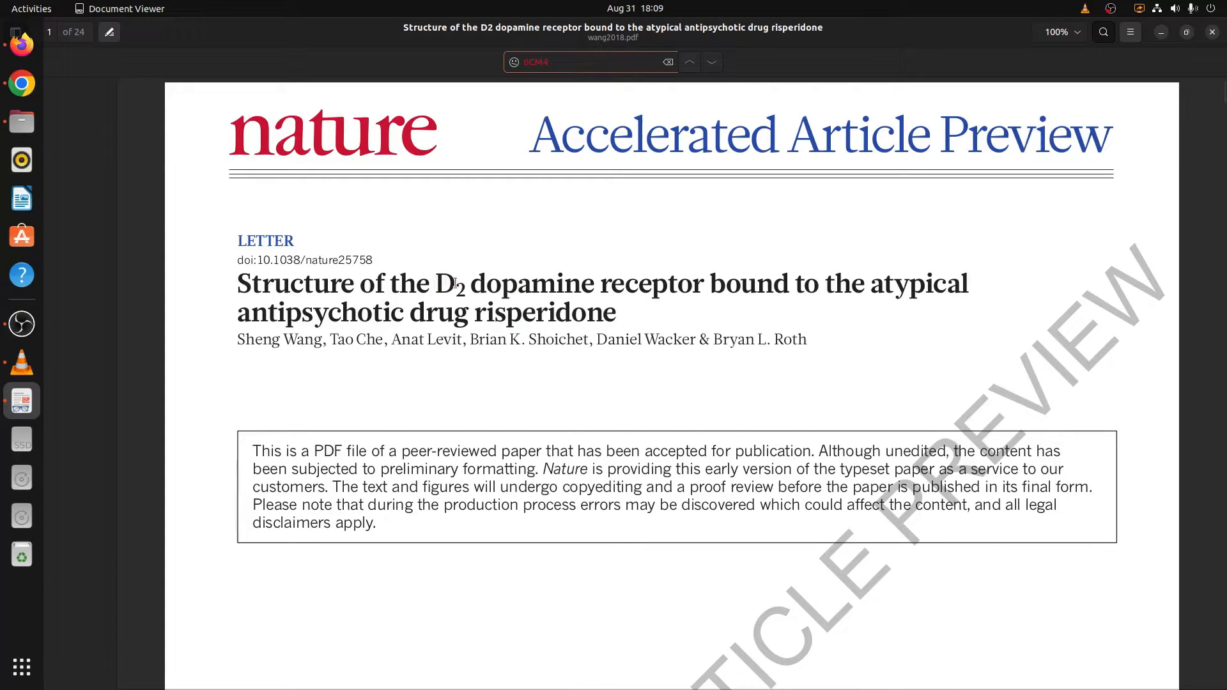
drag(455, 283, 701, 278)
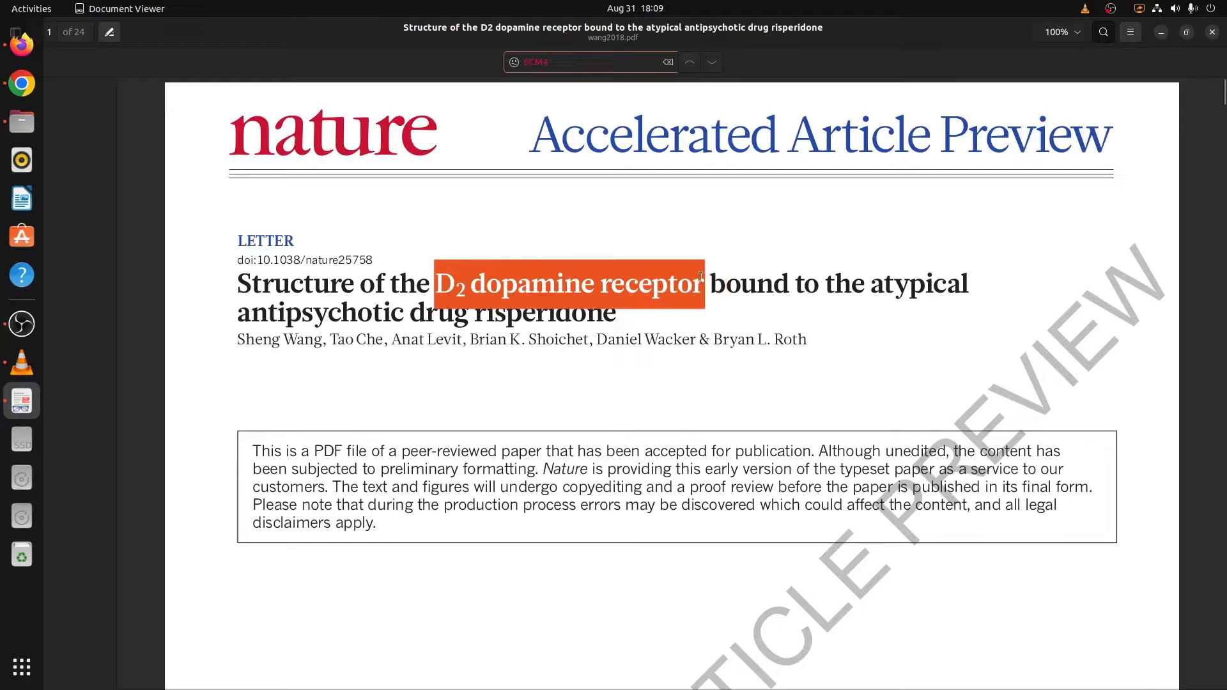
click(506, 310)
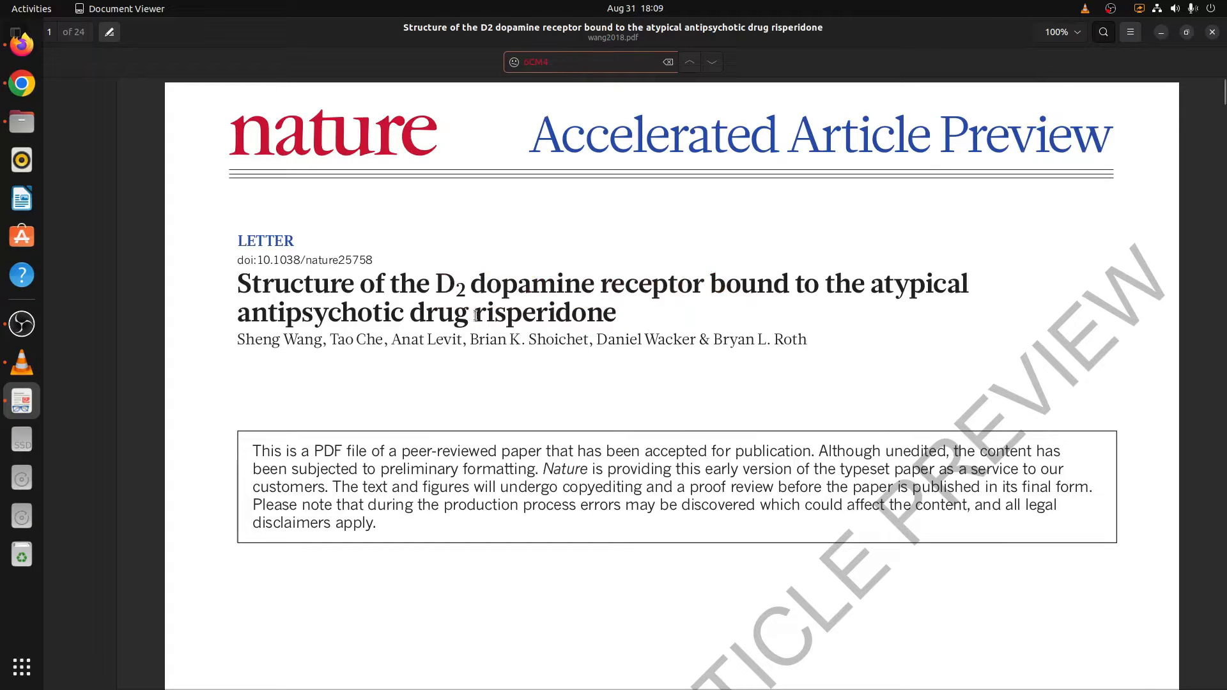
drag(476, 315, 559, 284)
click(574, 387)
click(1161, 32)
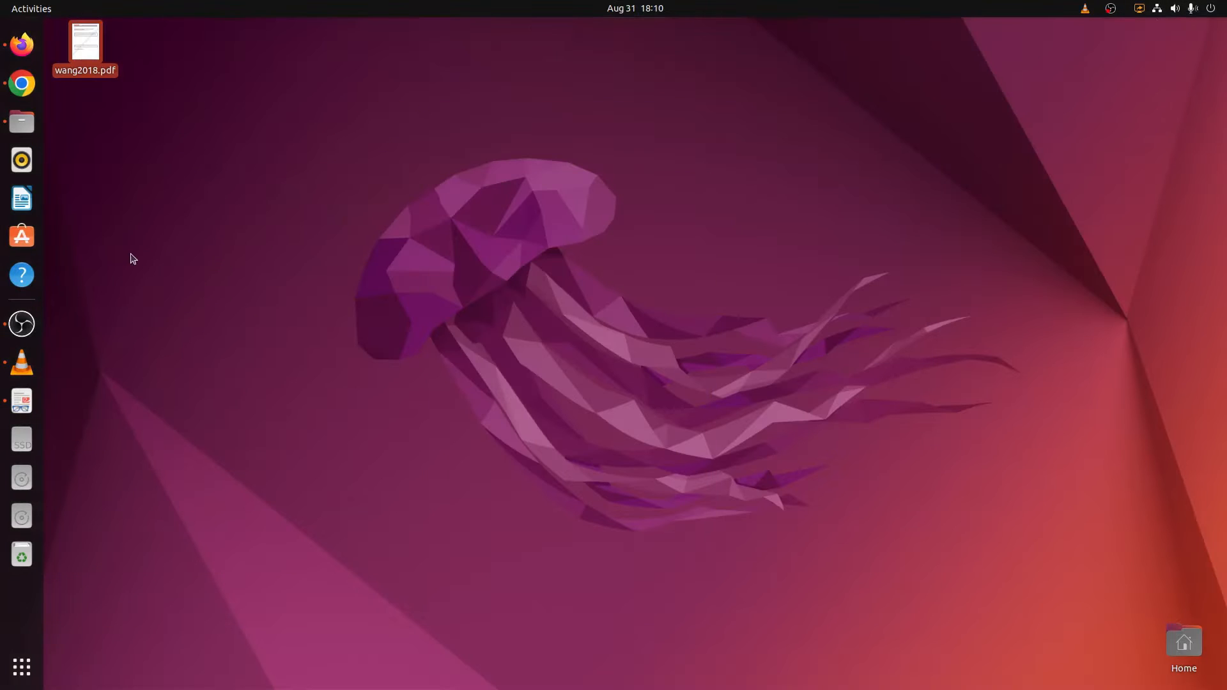
- Switch to Firefox, open the UCSF Chimera Home Page from the search results and go to its Download page
click(22, 46)
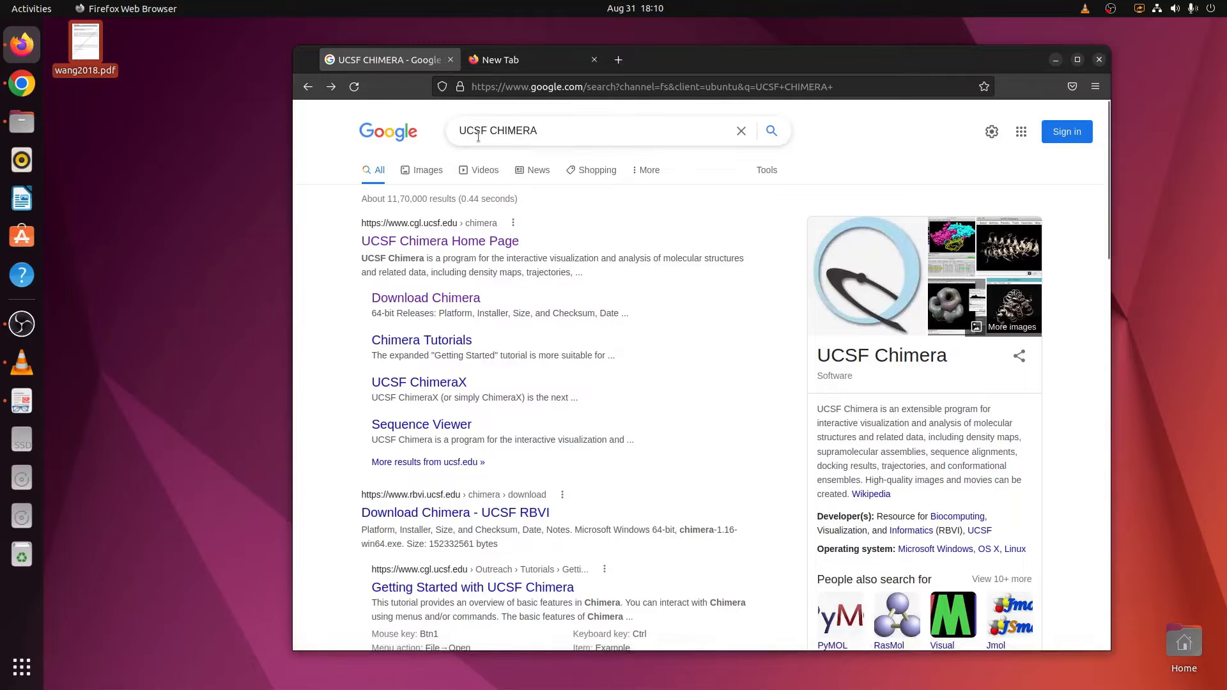
click(410, 243)
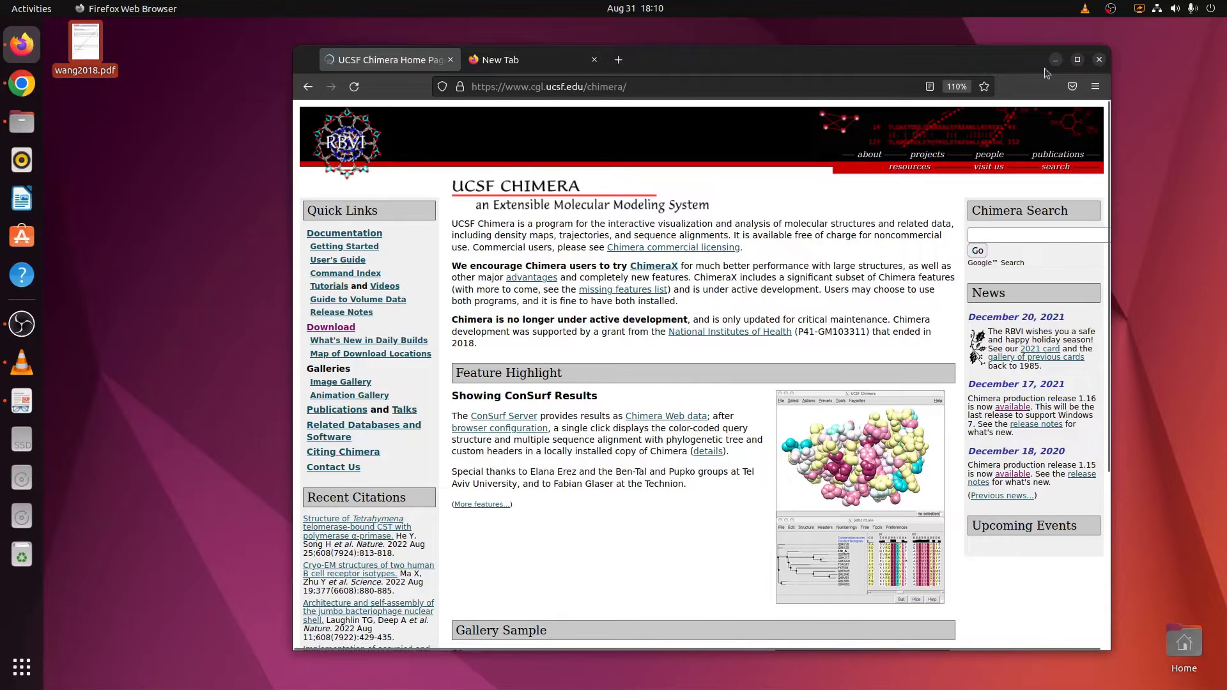
drag(730, 63, 687, 49)
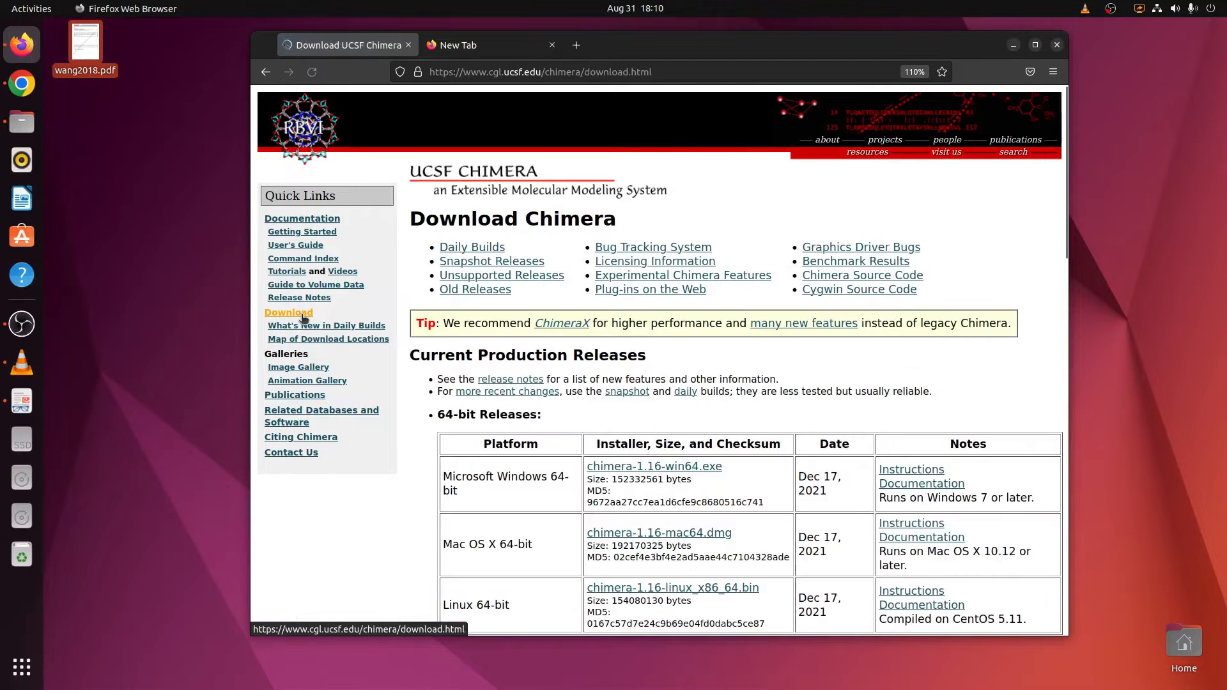
- Choose the 64-bit Linux installer chimera-1.16-linux_x86_64.bin from the current production releases
scroll(497, 335, down, 3)
scroll(504, 332, up, 2)
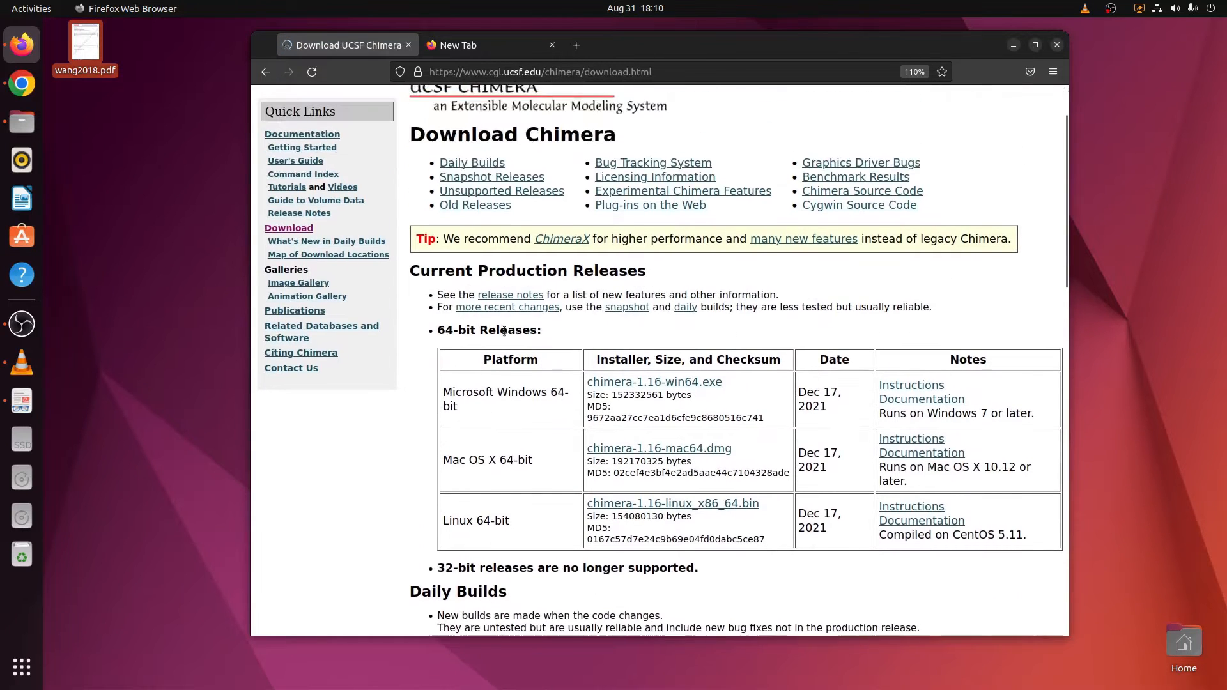
scroll(504, 331, down, 2)
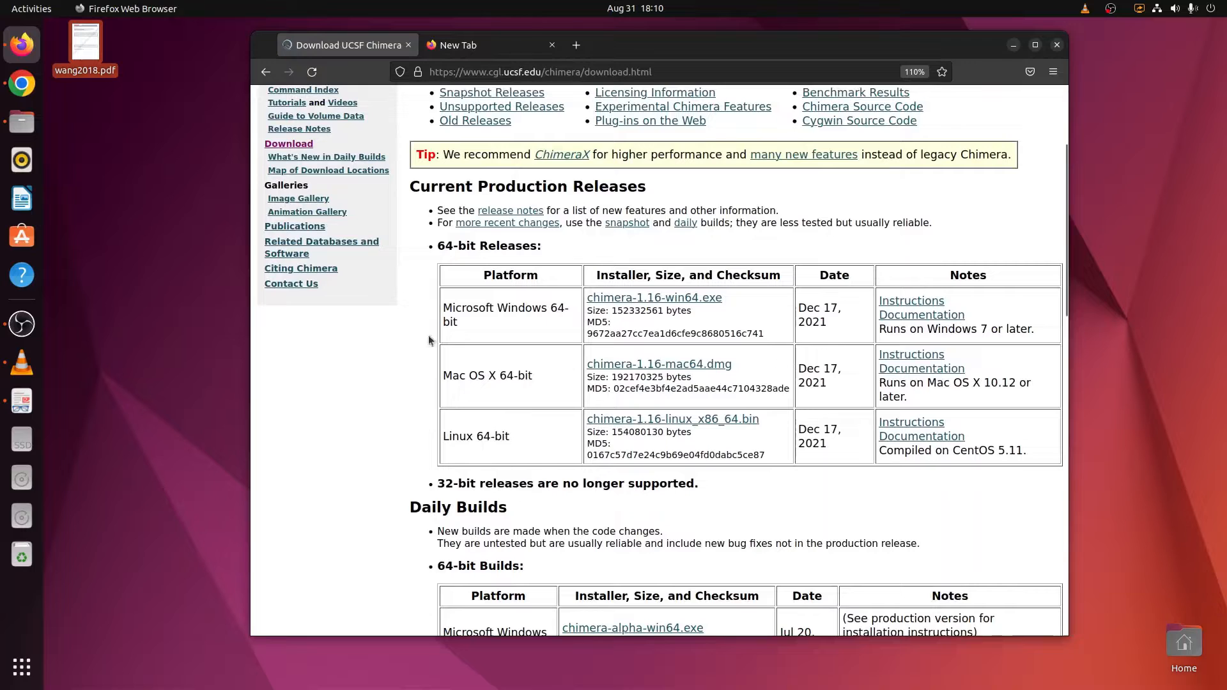
scroll(516, 339, up, 2)
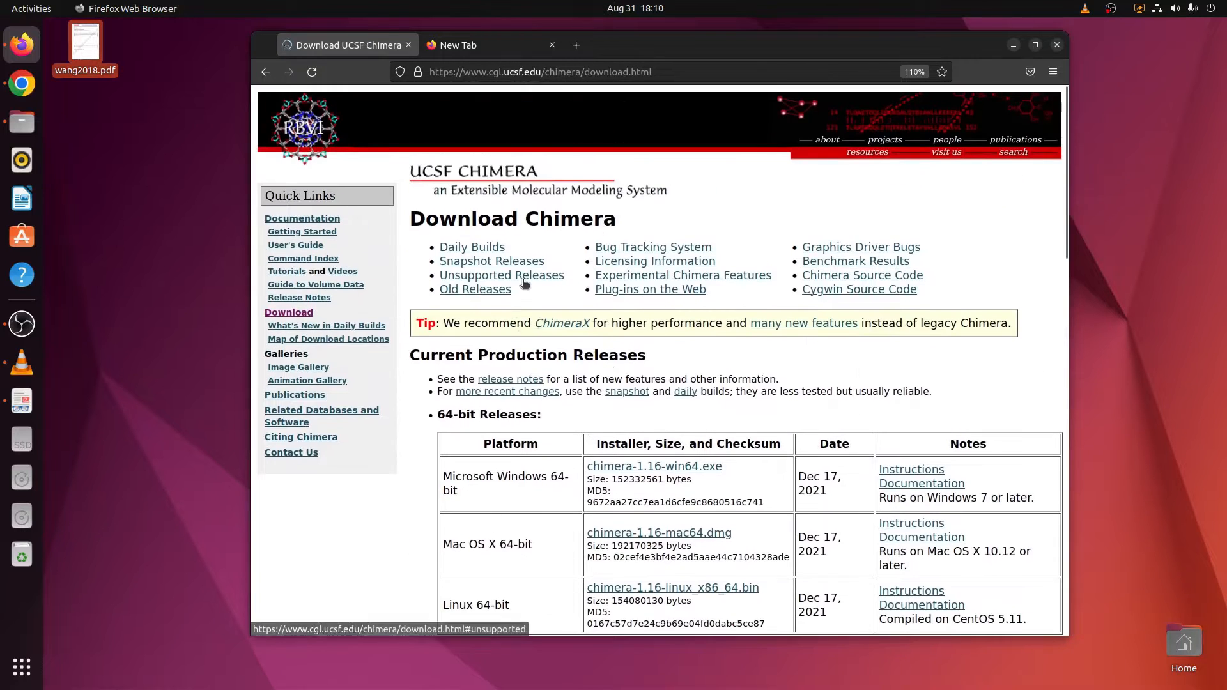
scroll(543, 455, down, 1)
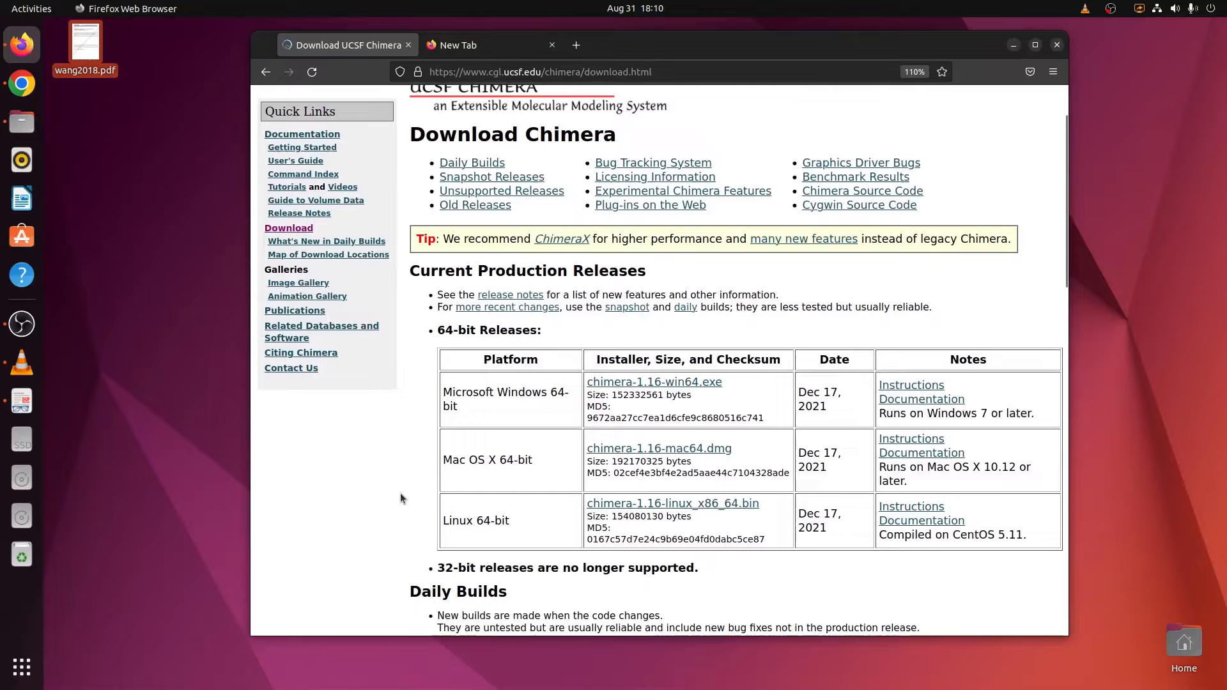
drag(642, 43, 617, 41)
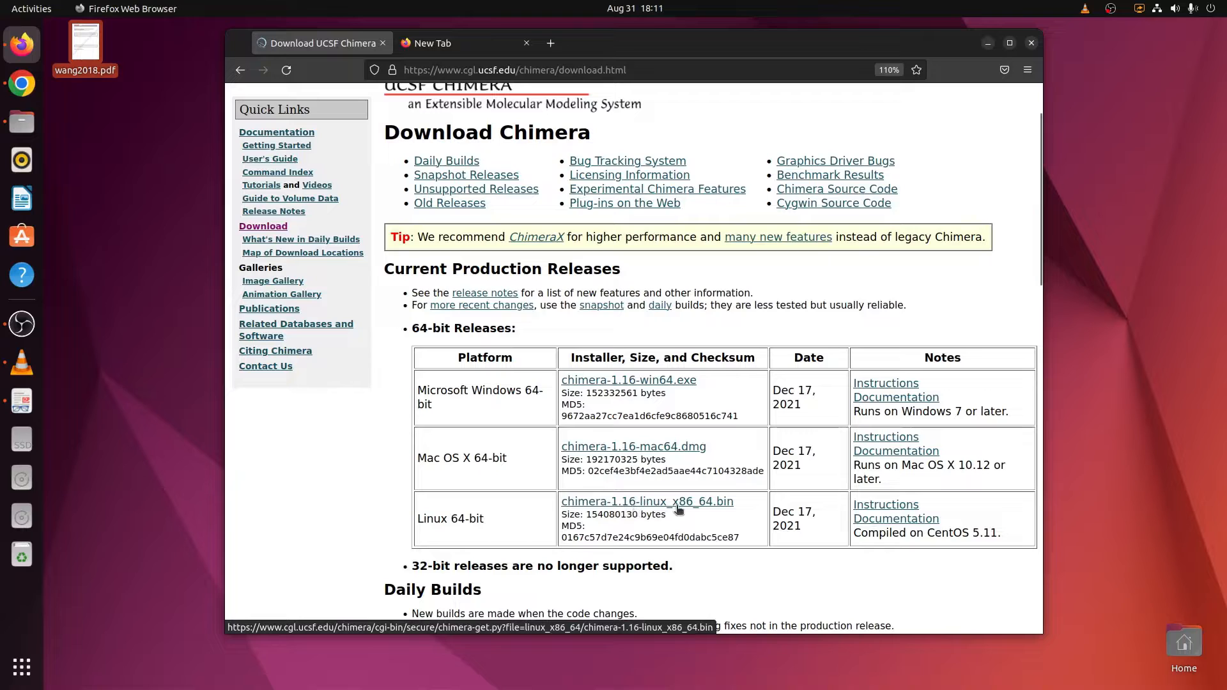
click(721, 507)
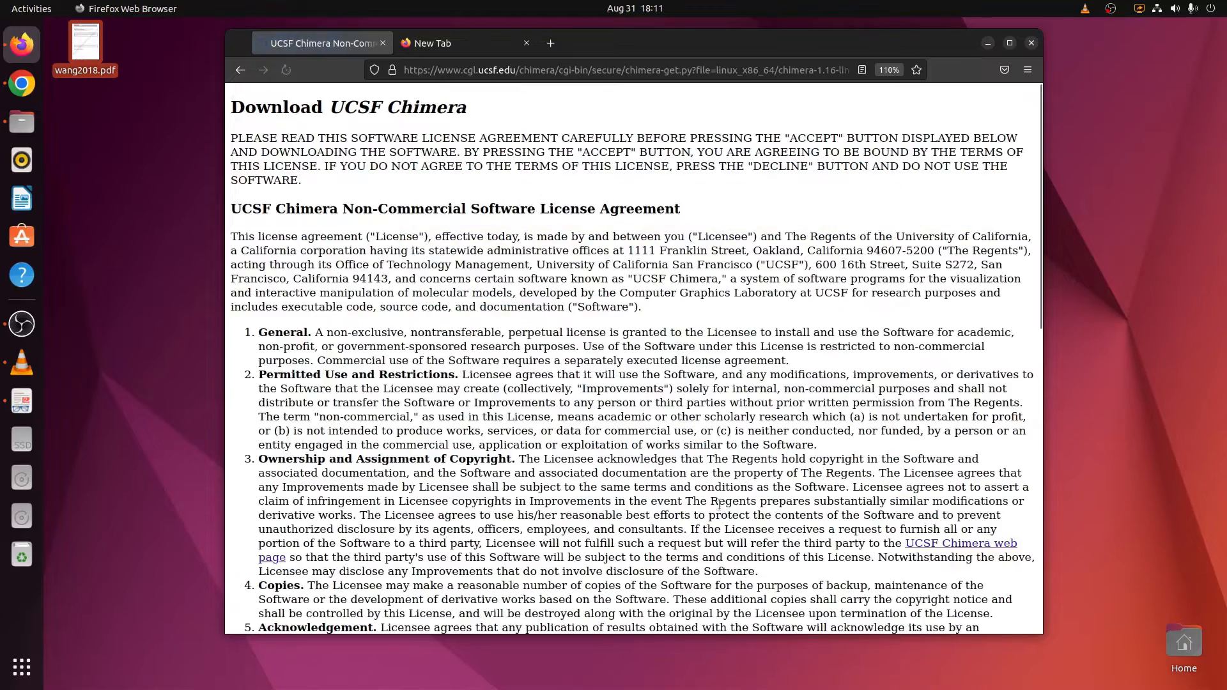
- Review the UCSF Chimera non-commercial license agreement and accept it to start the installer download
scroll(459, 316, down, 3)
scroll(459, 316, down, 8)
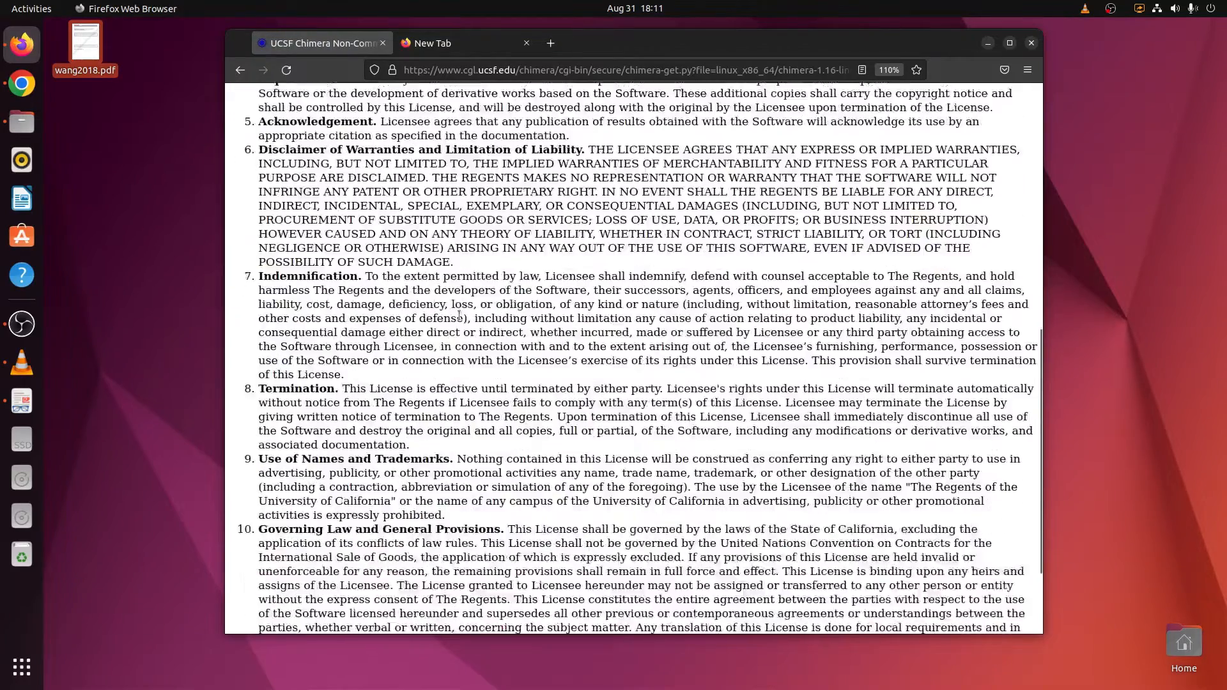
scroll(407, 381, up, 6)
scroll(363, 282, up, 3)
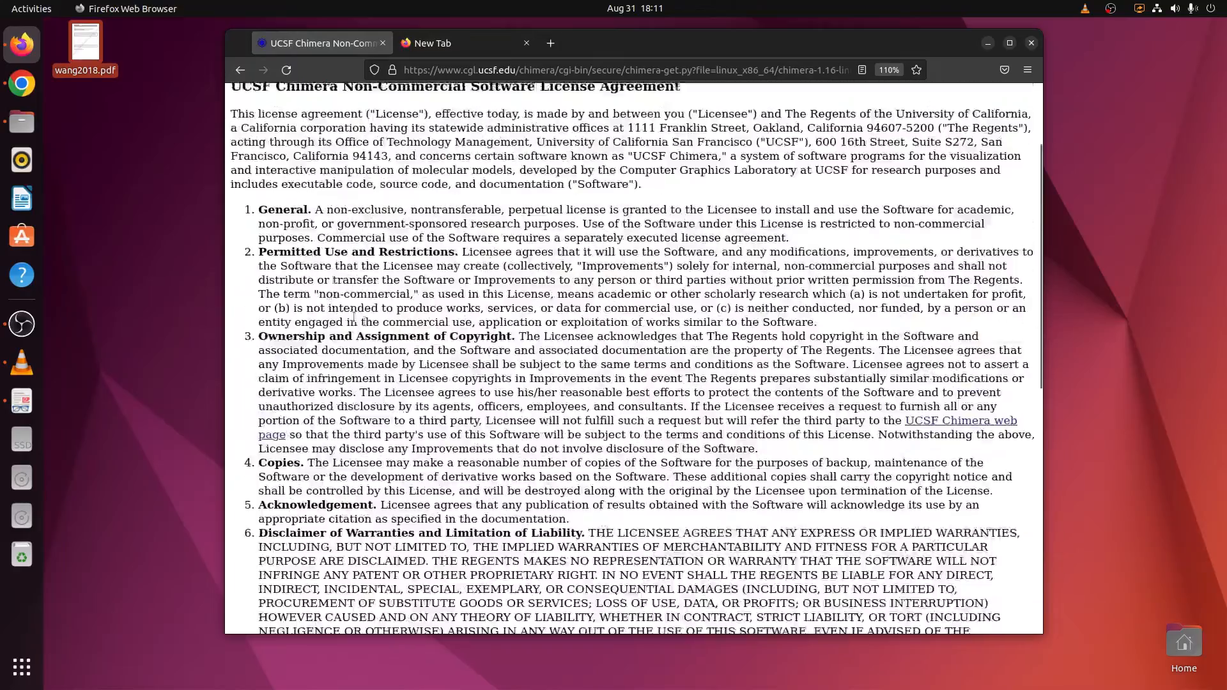
scroll(378, 281, down, 8)
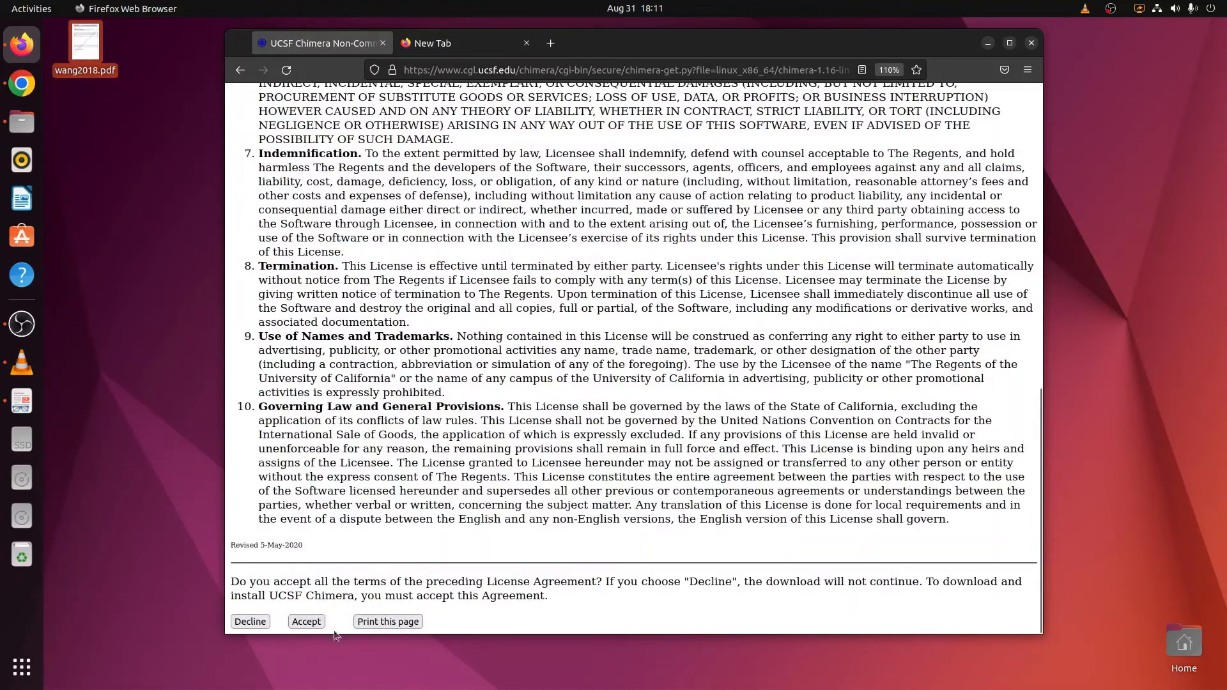
click(306, 624)
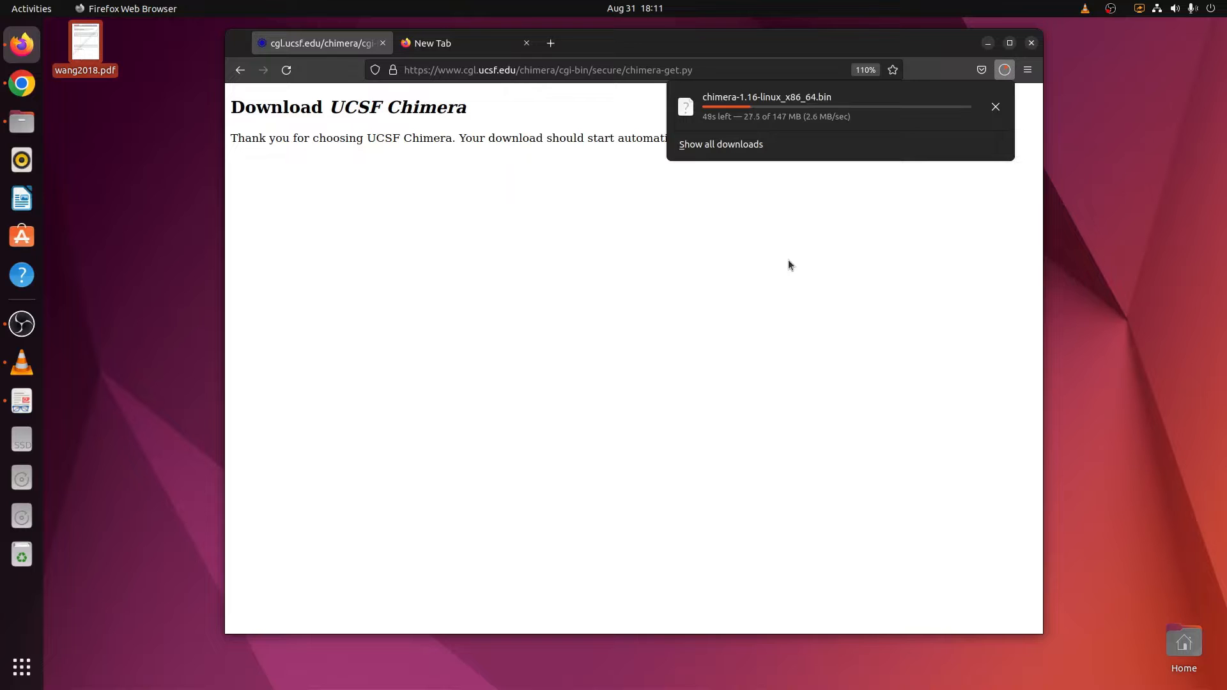
- Search the web for "AUtodoc Vinna" in the other browser tab and open the AutoDock Vina website
click(451, 44)
click(467, 72)
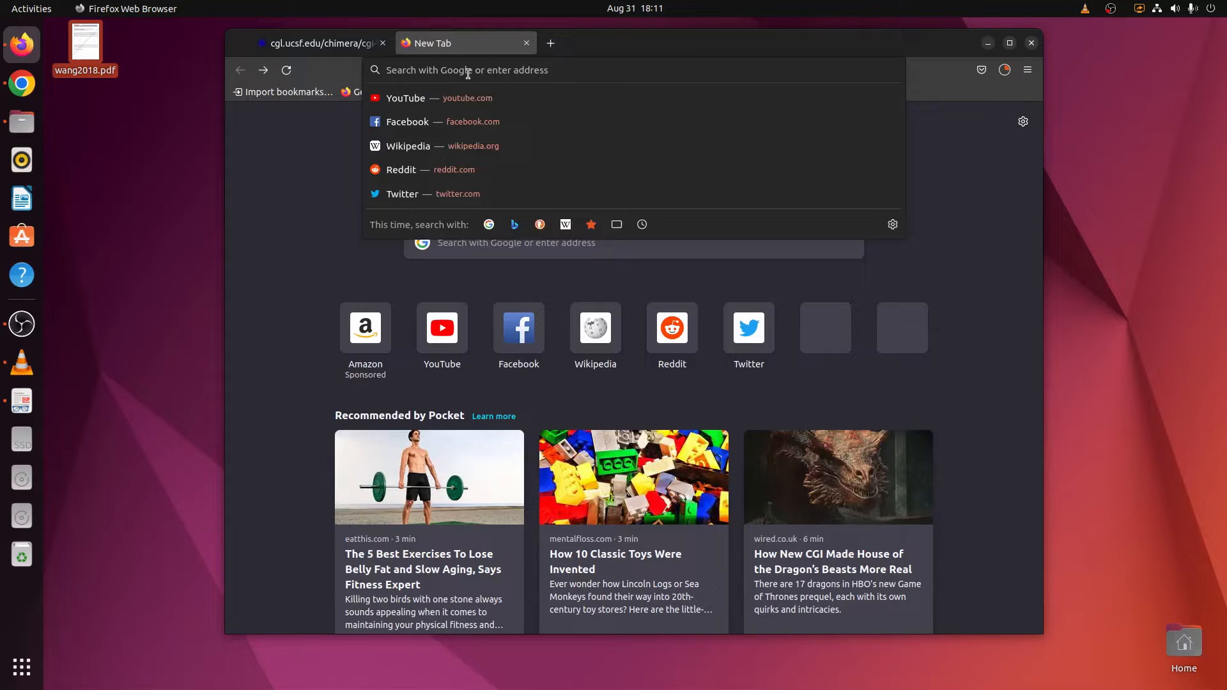
text(AU)
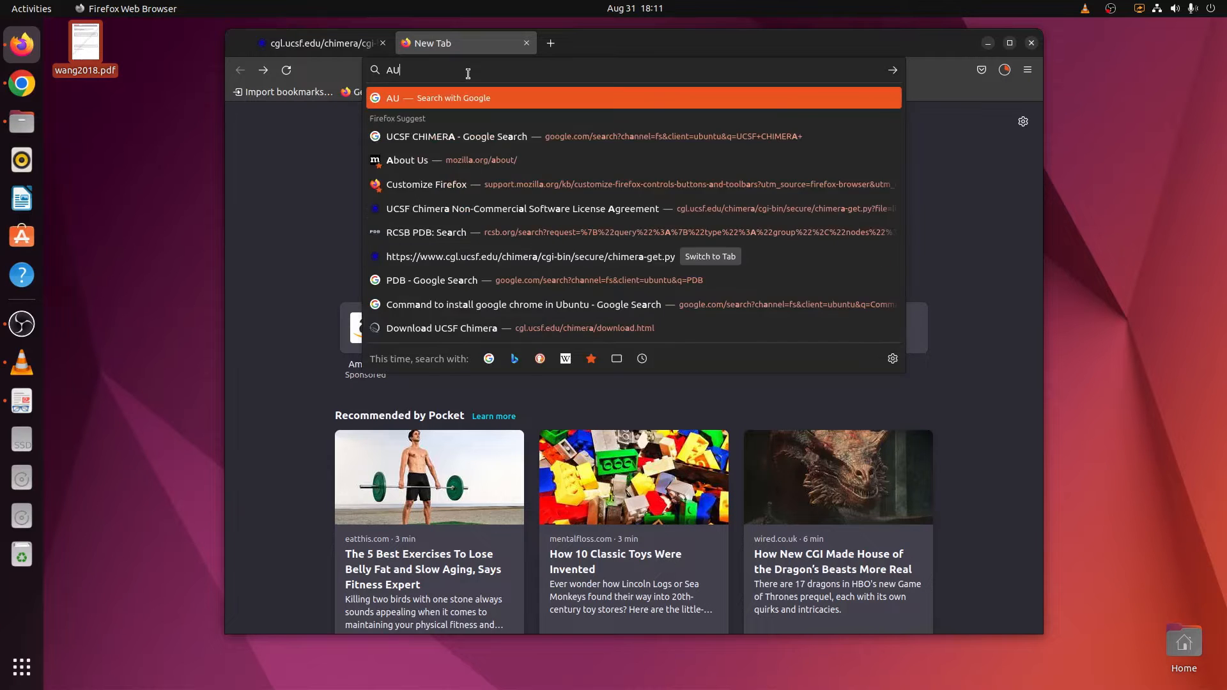
text(todoc Vinna)
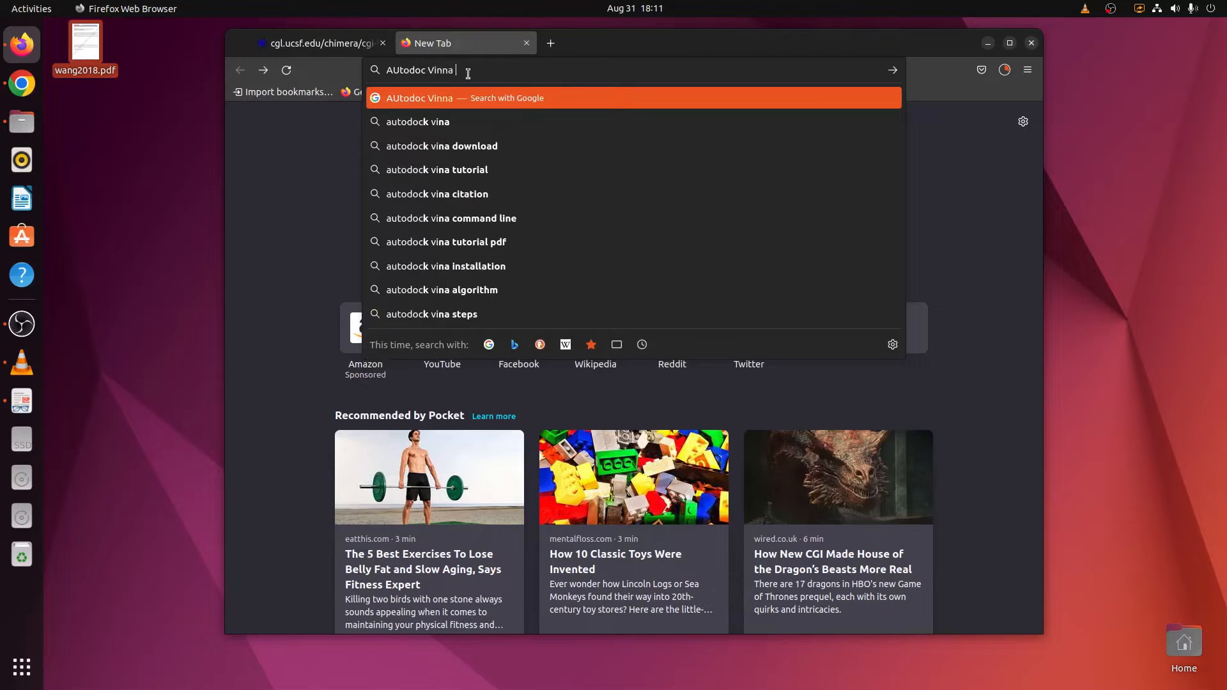
key(Return)
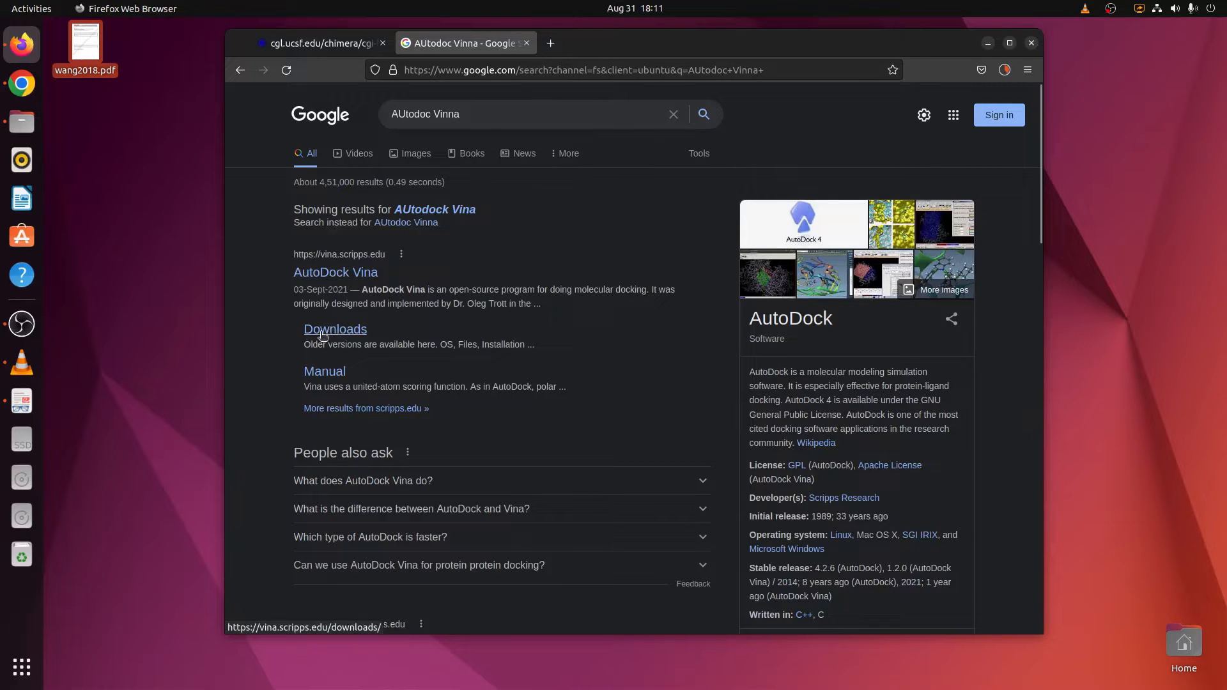
click(340, 275)
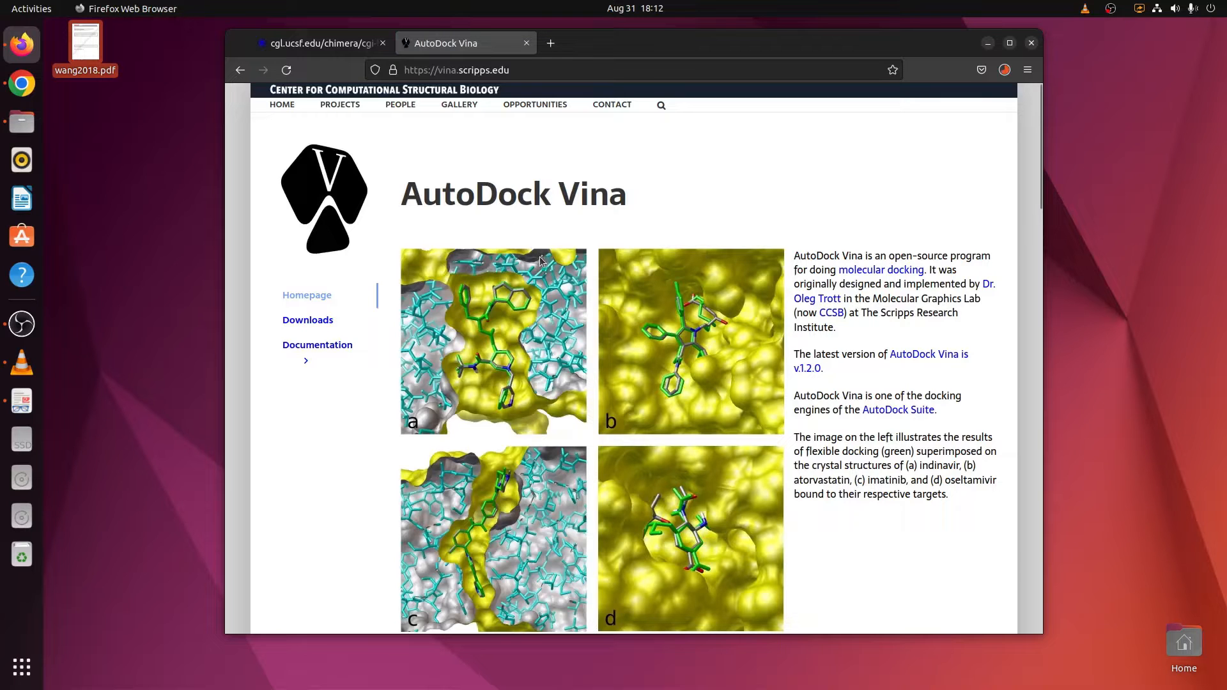
- Look over the AutoDock Vina homepage and download the Linux archive autodock_vina_1_1_2_linux_x86.tgz from the site's downloads page
scroll(588, 359, down, 8)
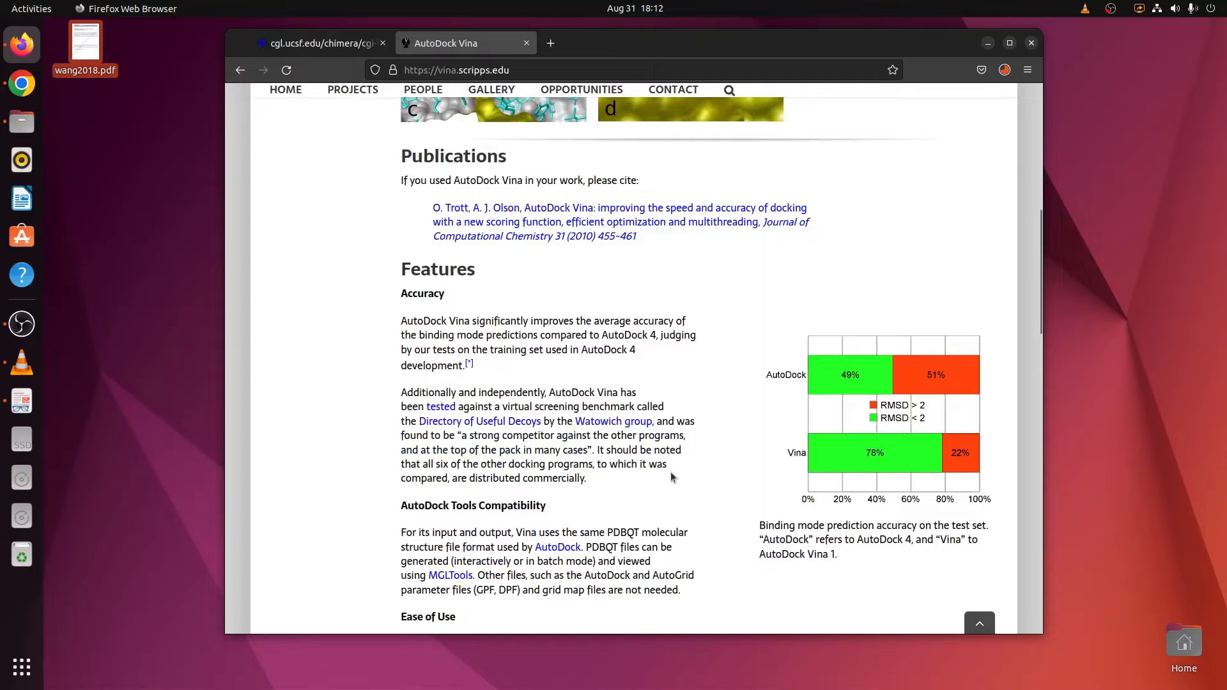
scroll(625, 465, down, 5)
scroll(625, 465, up, 7)
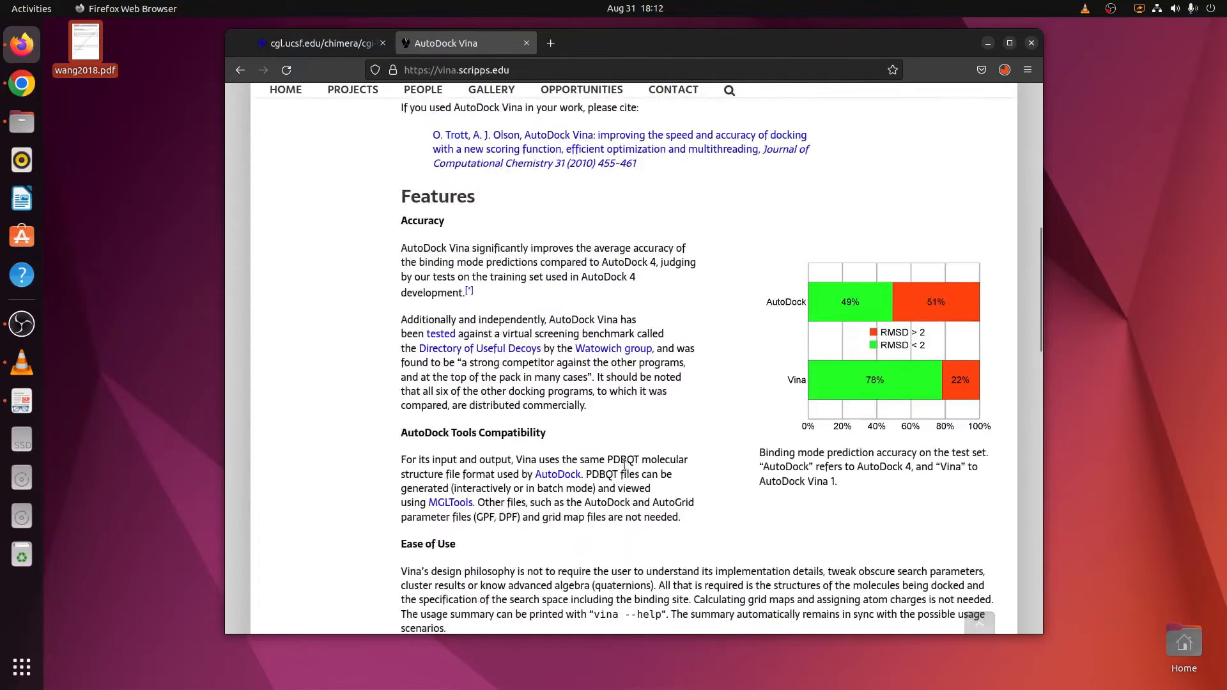
scroll(624, 464, down, 12)
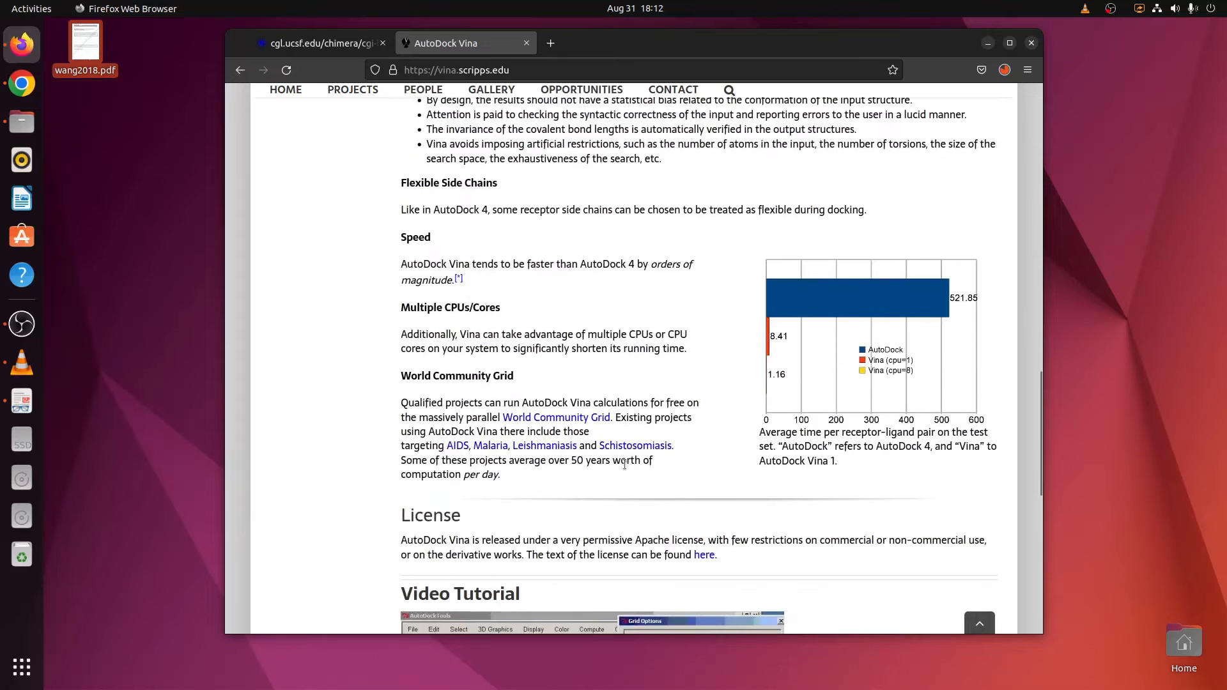
scroll(624, 463, down, 5)
scroll(624, 464, up, 20)
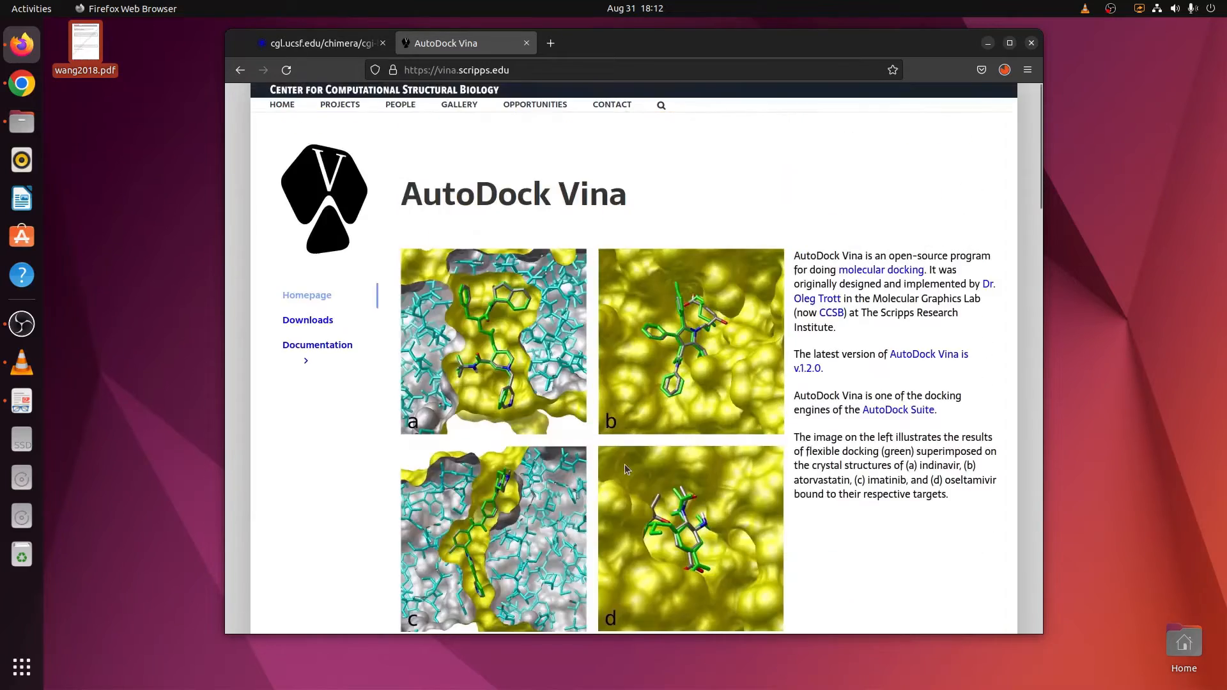
click(315, 327)
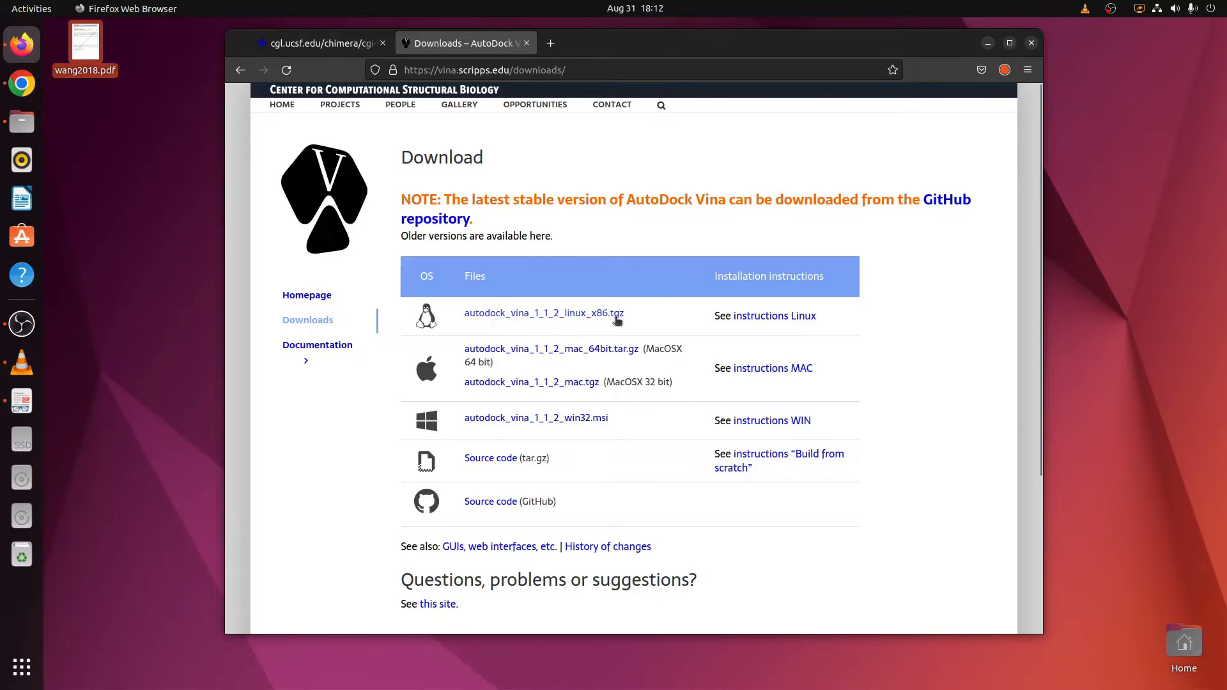
click(571, 314)
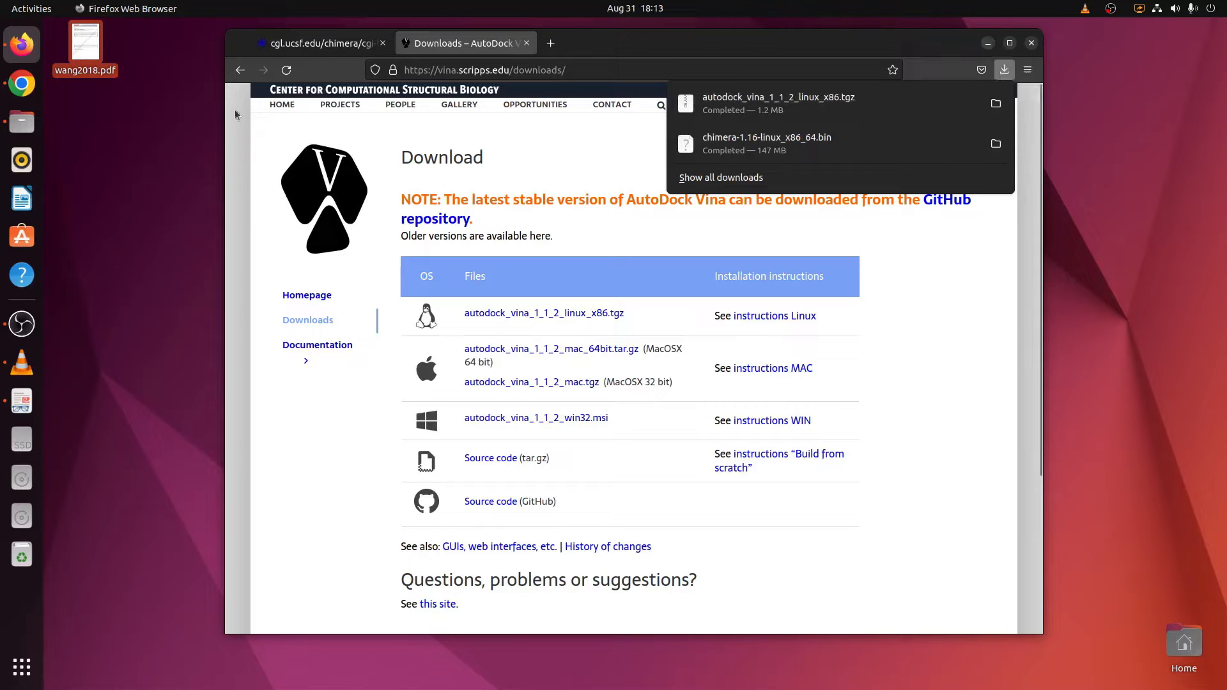
- Switch to the Files app and open the Downloads folder inside Home
click(21, 121)
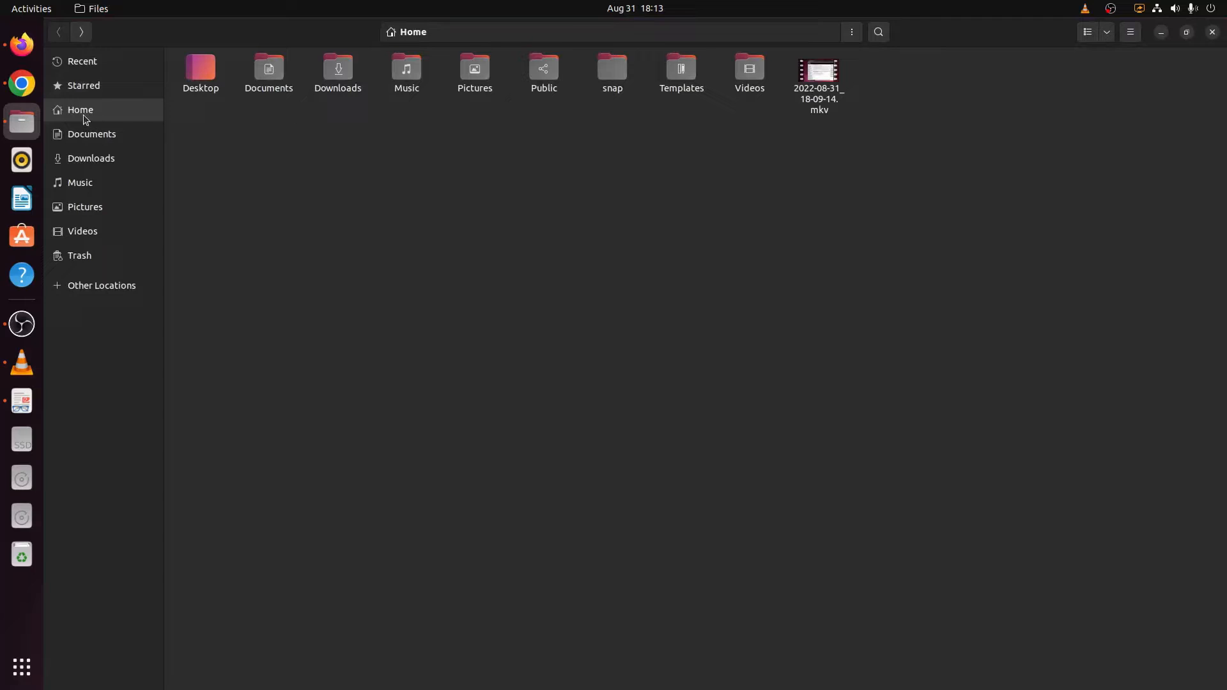
click(345, 76)
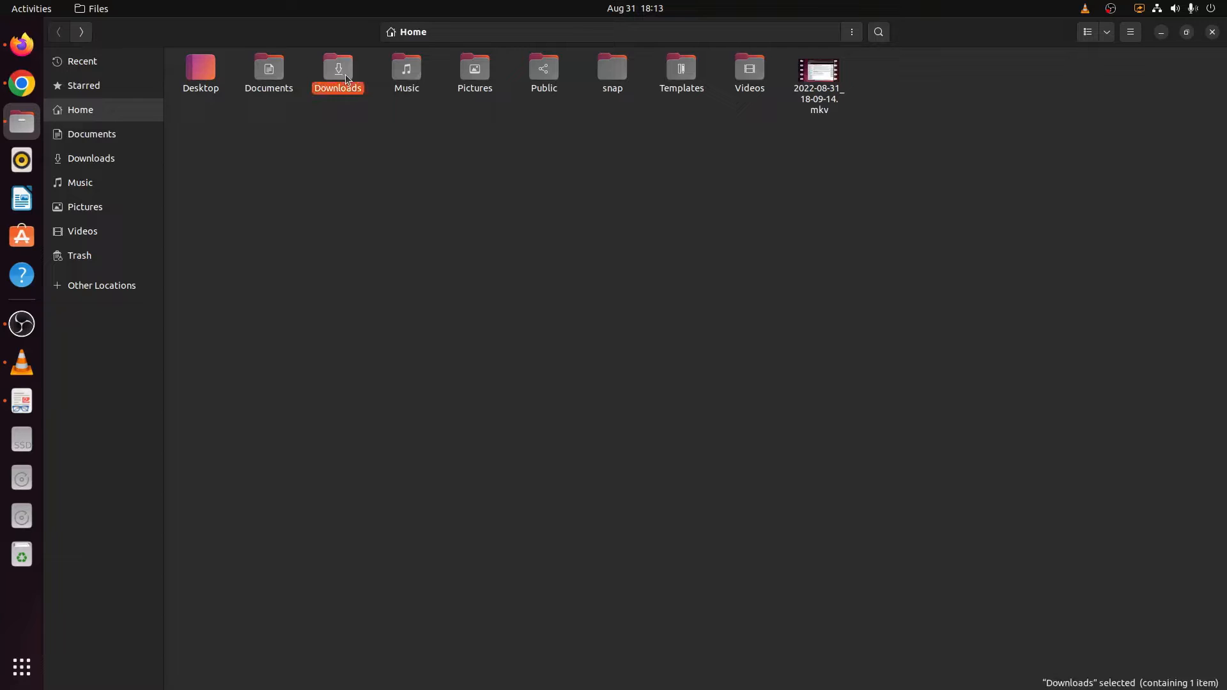
double_click(345, 75)
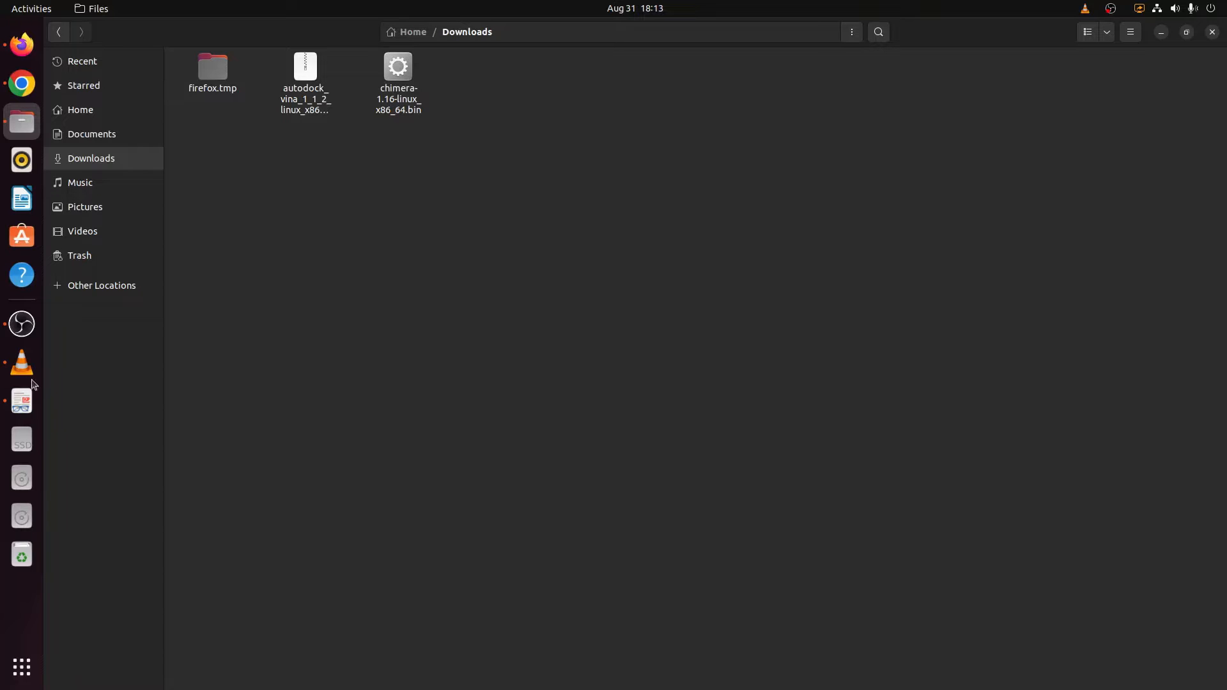
click(31, 330)
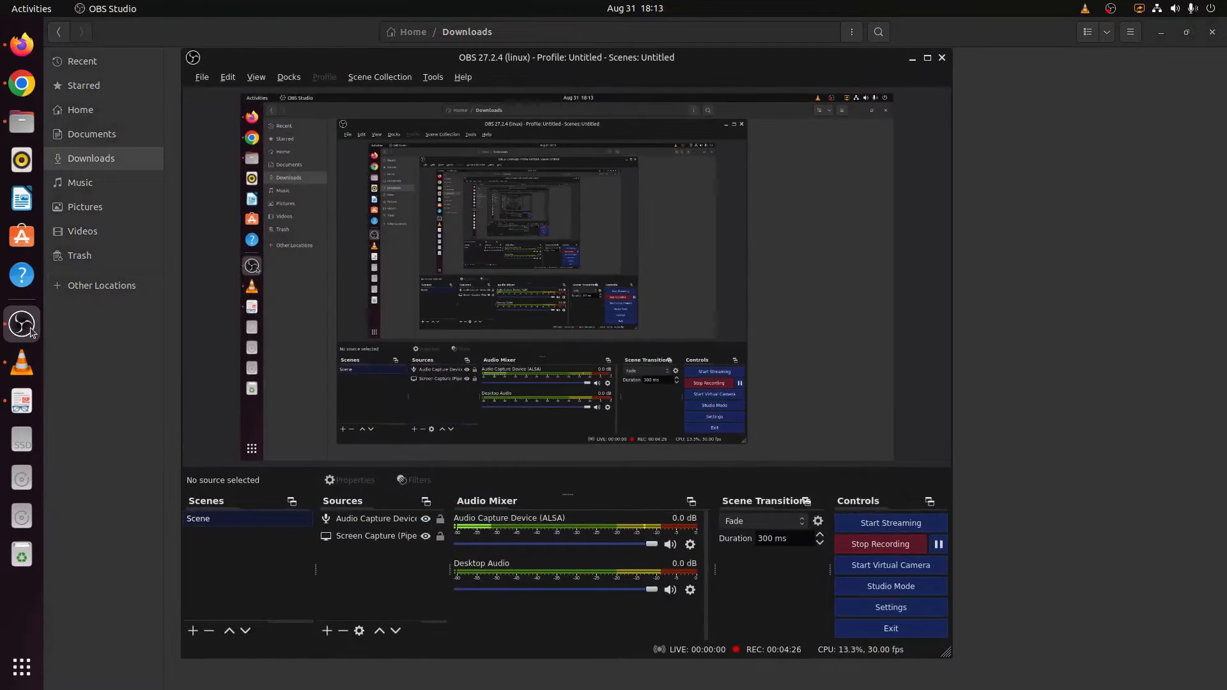
click(912, 58)
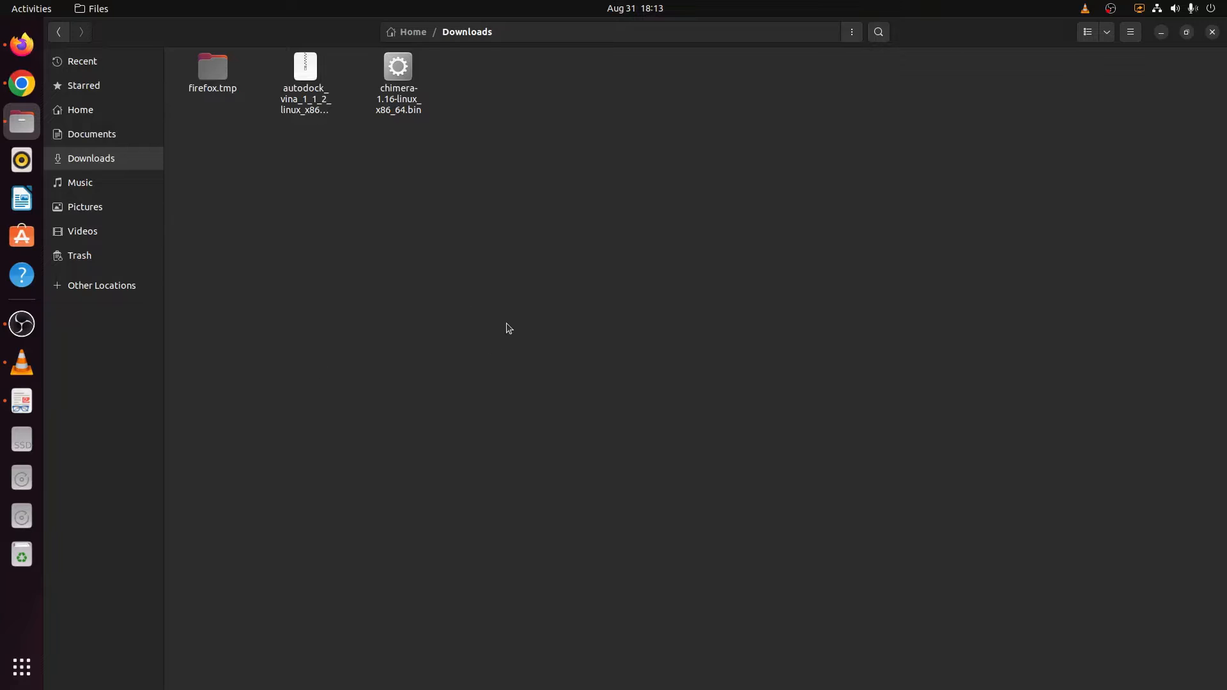
right_click(407, 299)
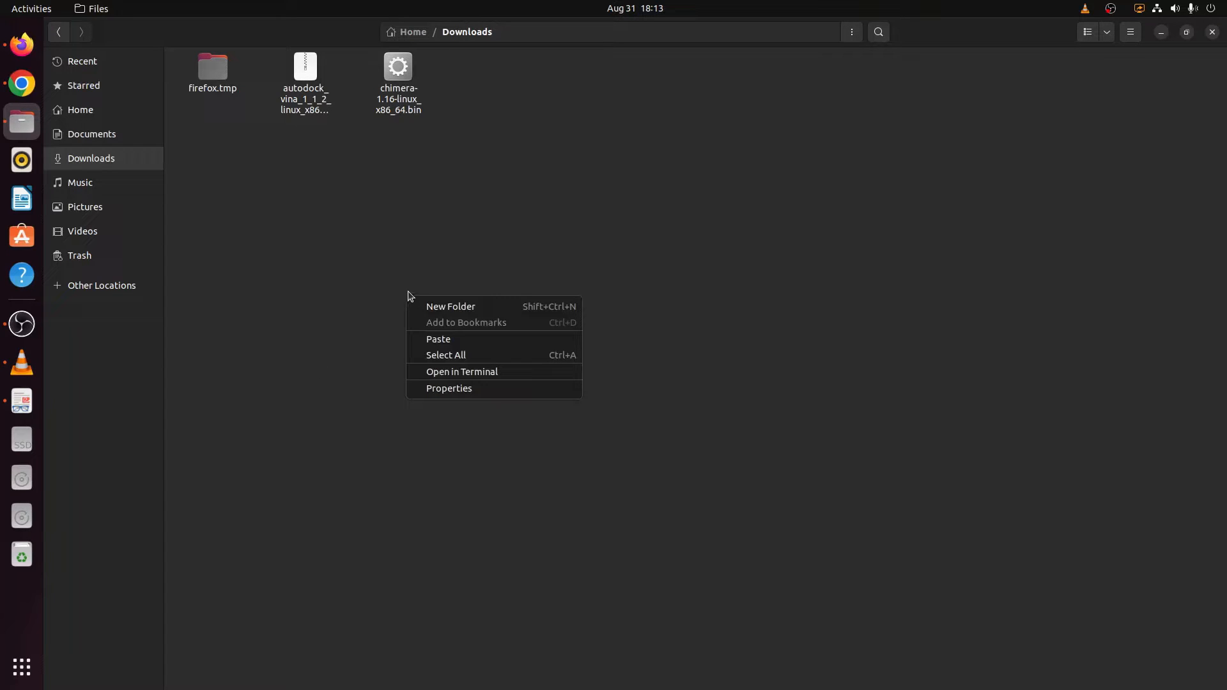
click(476, 113)
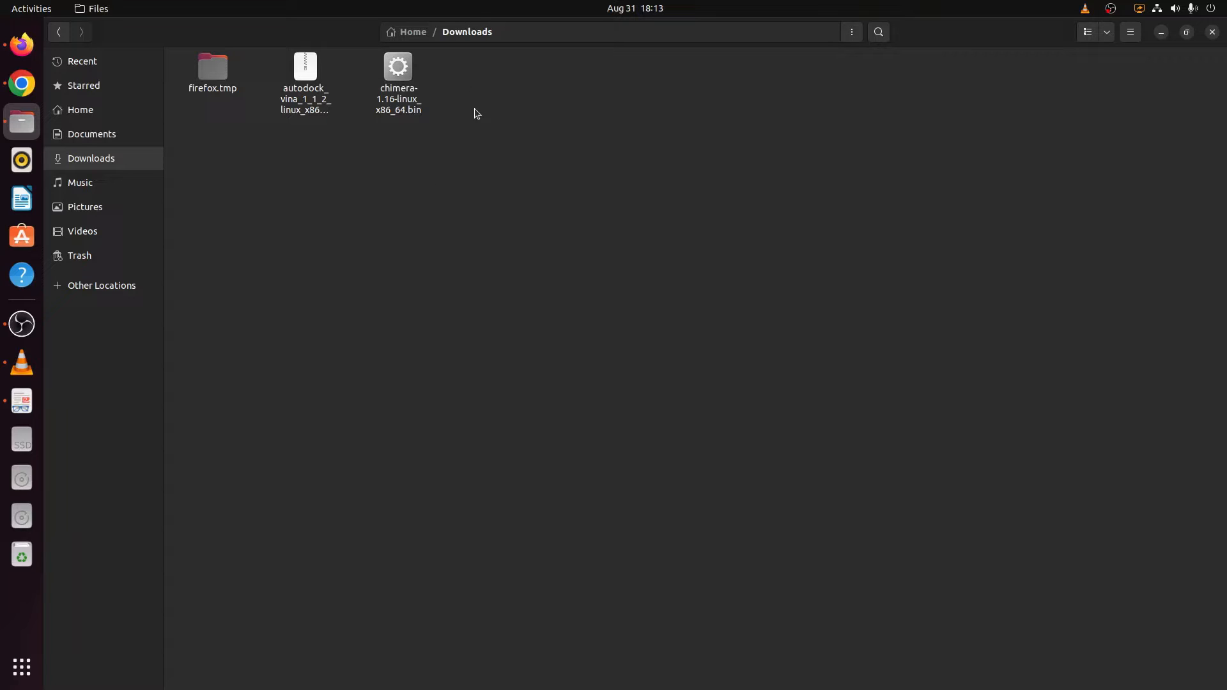
- Cut the downloaded AutoDock Vina archive and Chimera installer, and create a folder named Bioinfo_Softwares in Home
drag(483, 141, 262, 49)
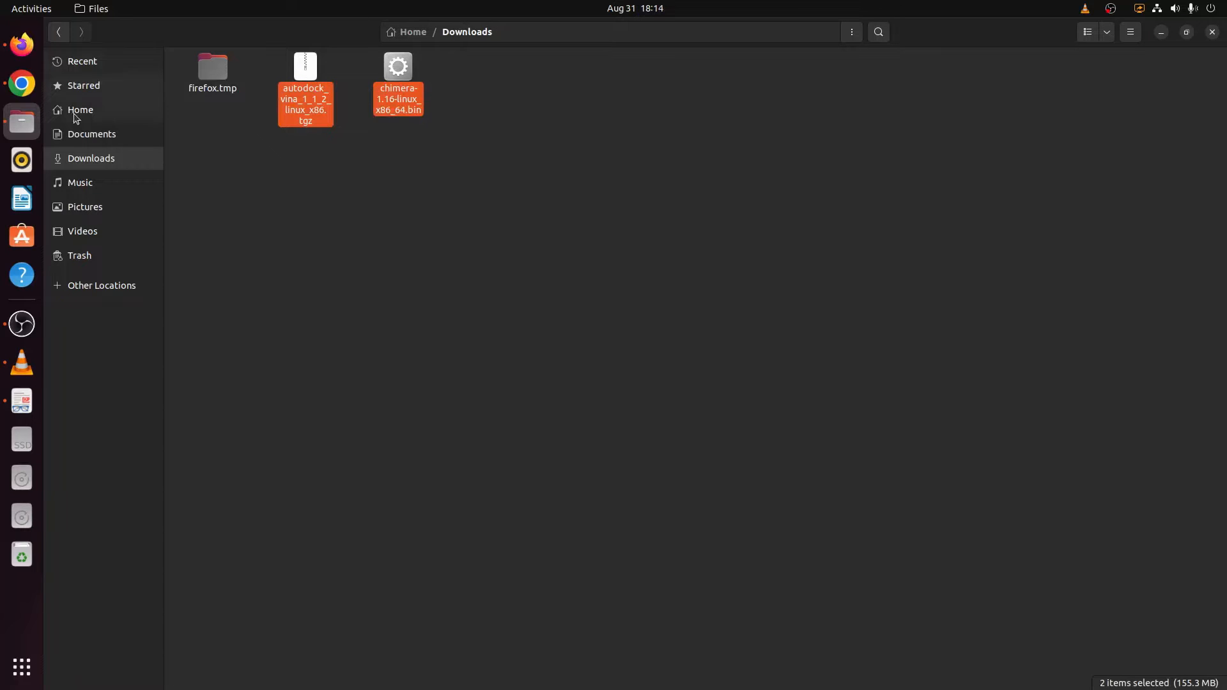
click(93, 111)
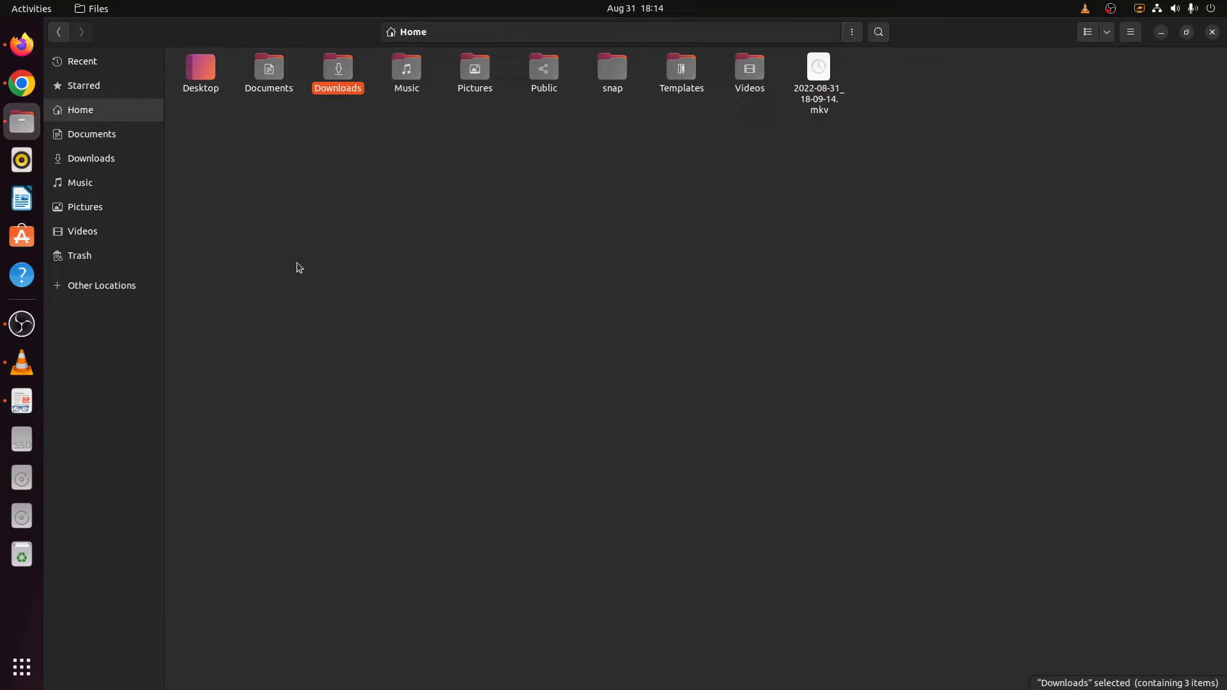
right_click(240, 171)
click(284, 181)
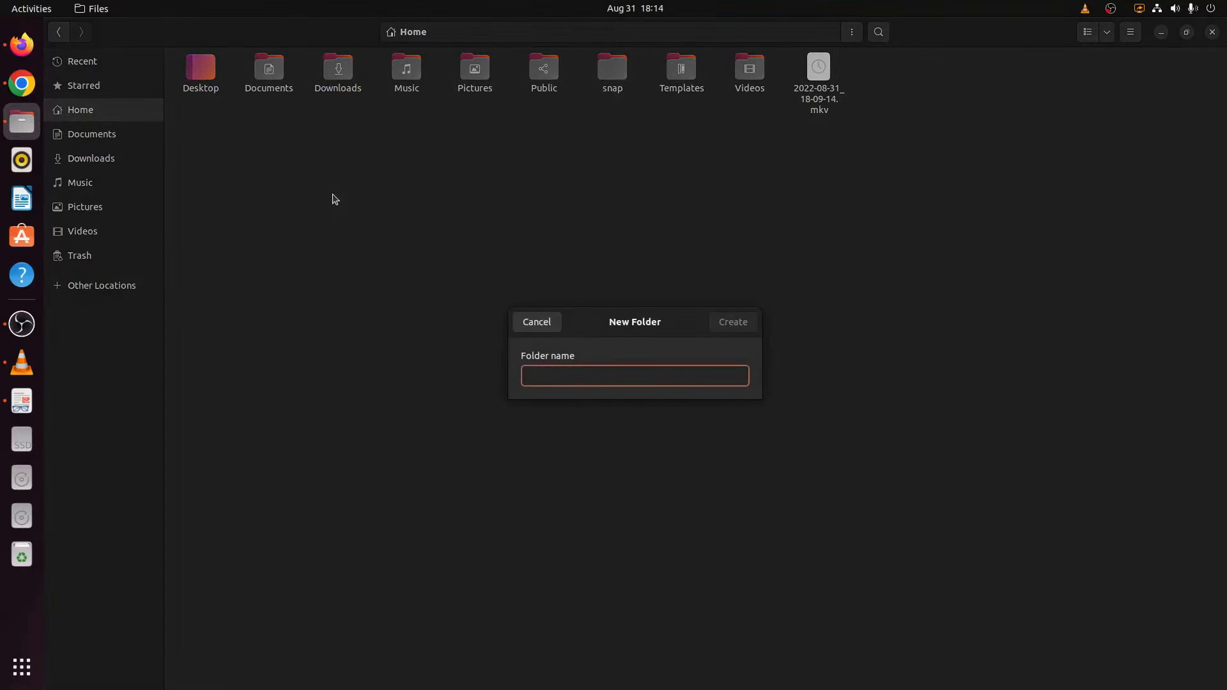
text(Bioinfo_Soft)
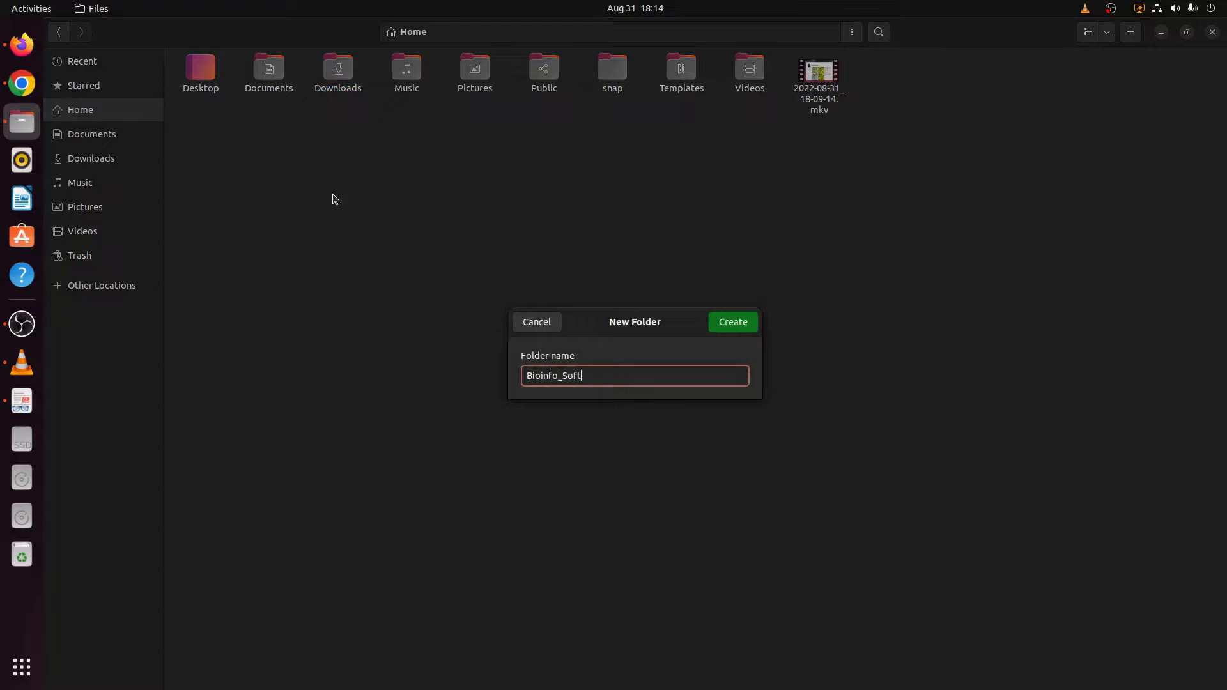
text(wares)
key(Return)
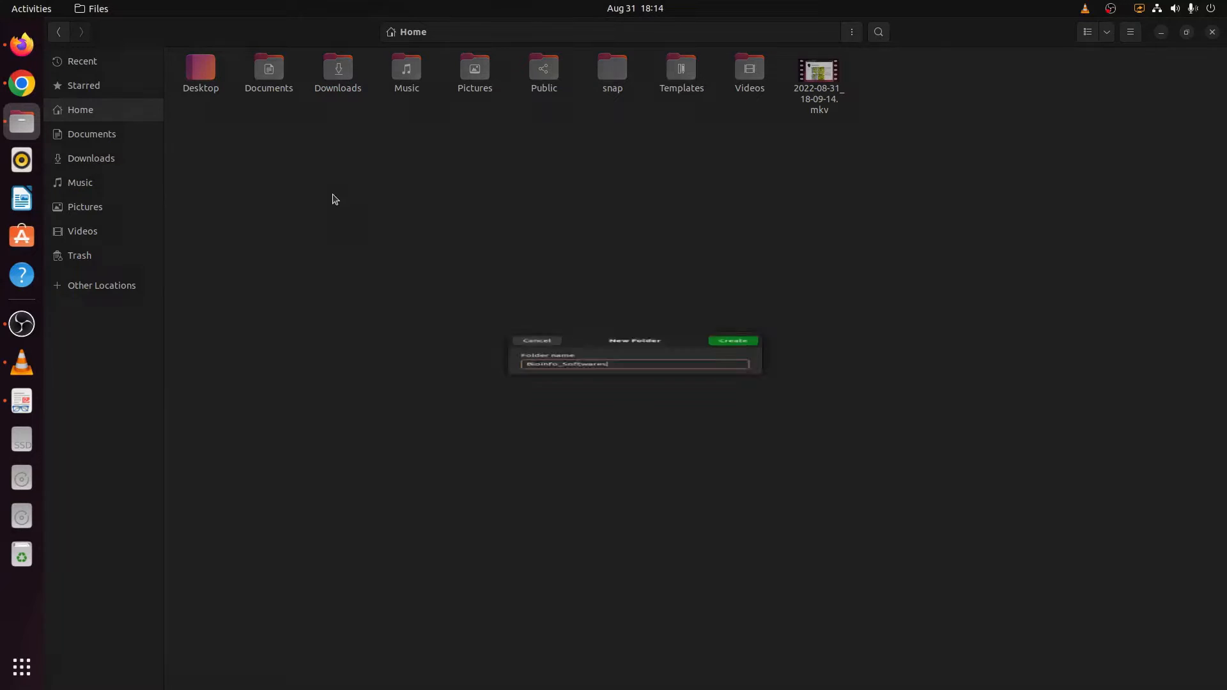
- Open the Bioinfo_Softwares folder and paste the AutoDock Vina archive and Chimera installer into it
click(240, 132)
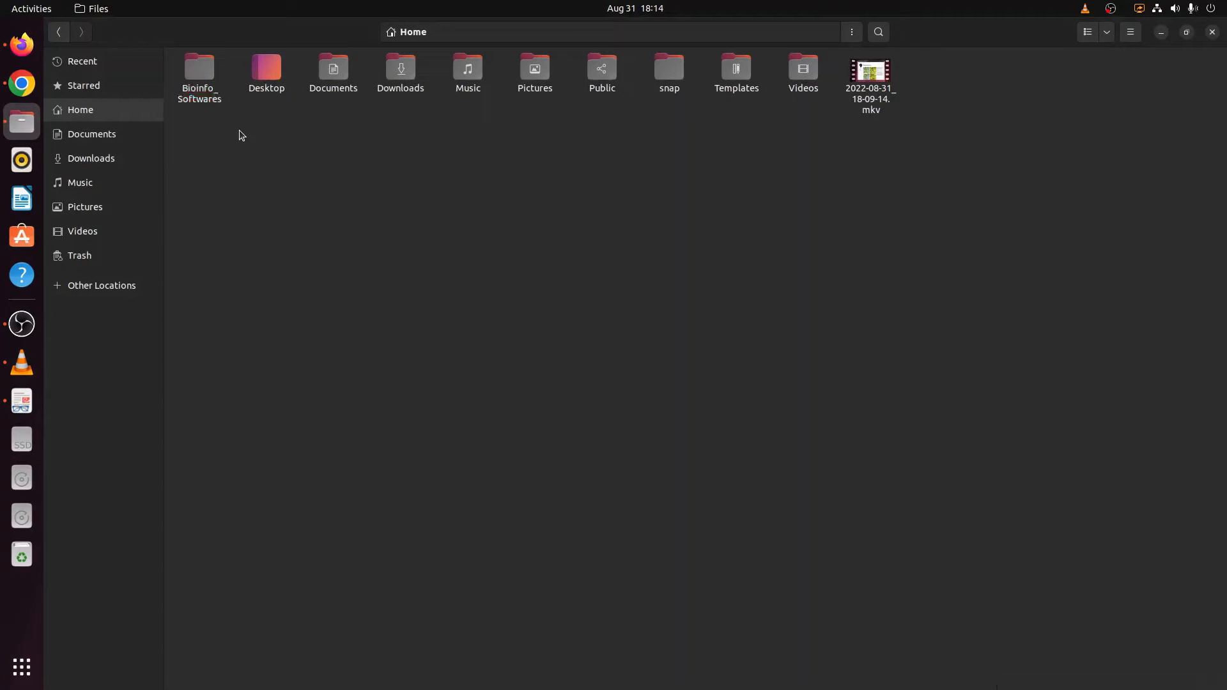
double_click(200, 70)
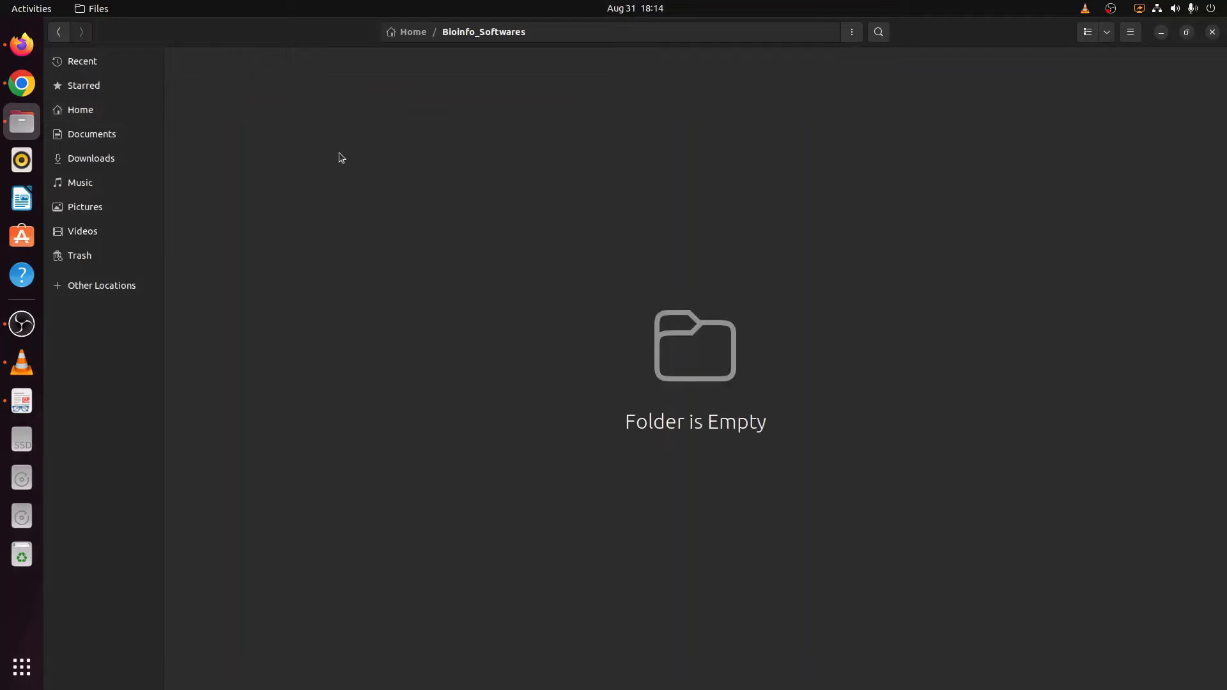
key(ctrl+v)
click(288, 143)
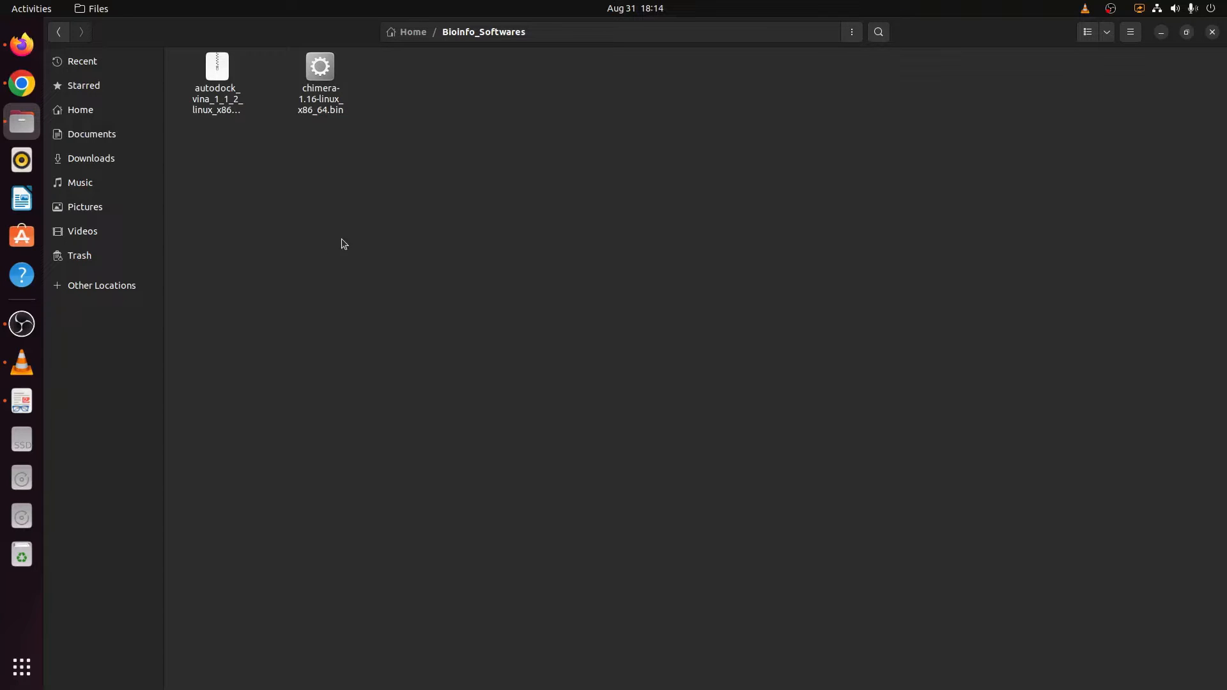
- Open a terminal in the Bioinfo_Softwares folder and enlarge its text for readability
right_click(389, 258)
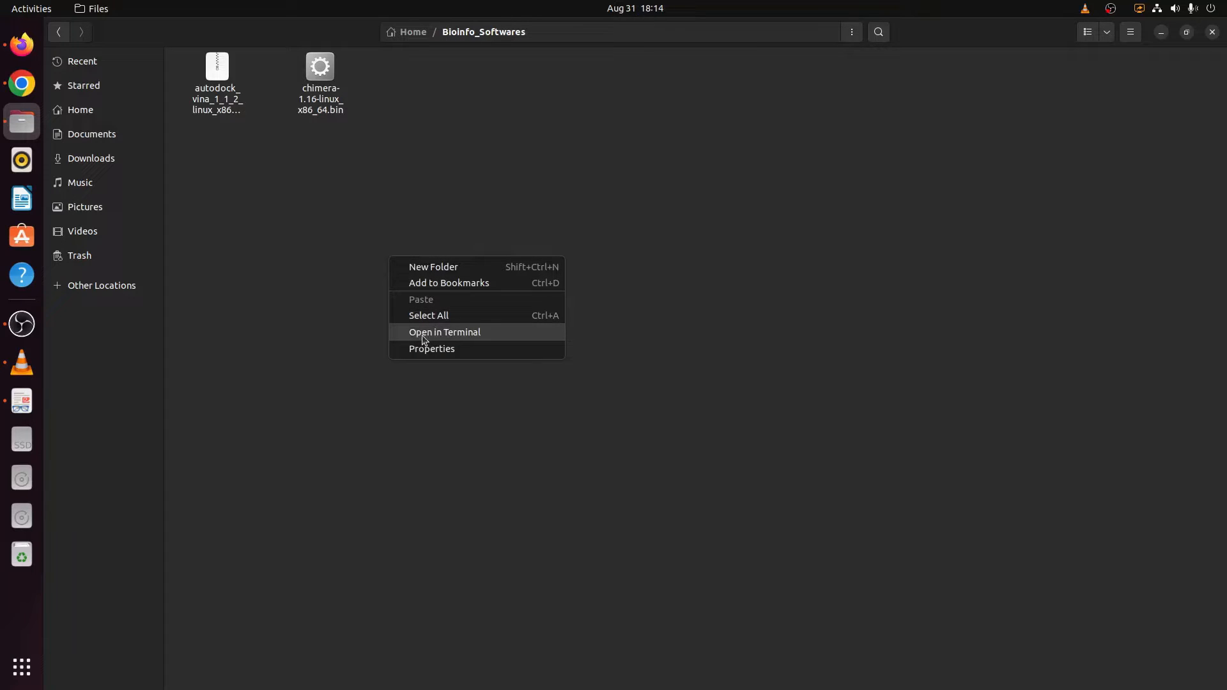
click(496, 340)
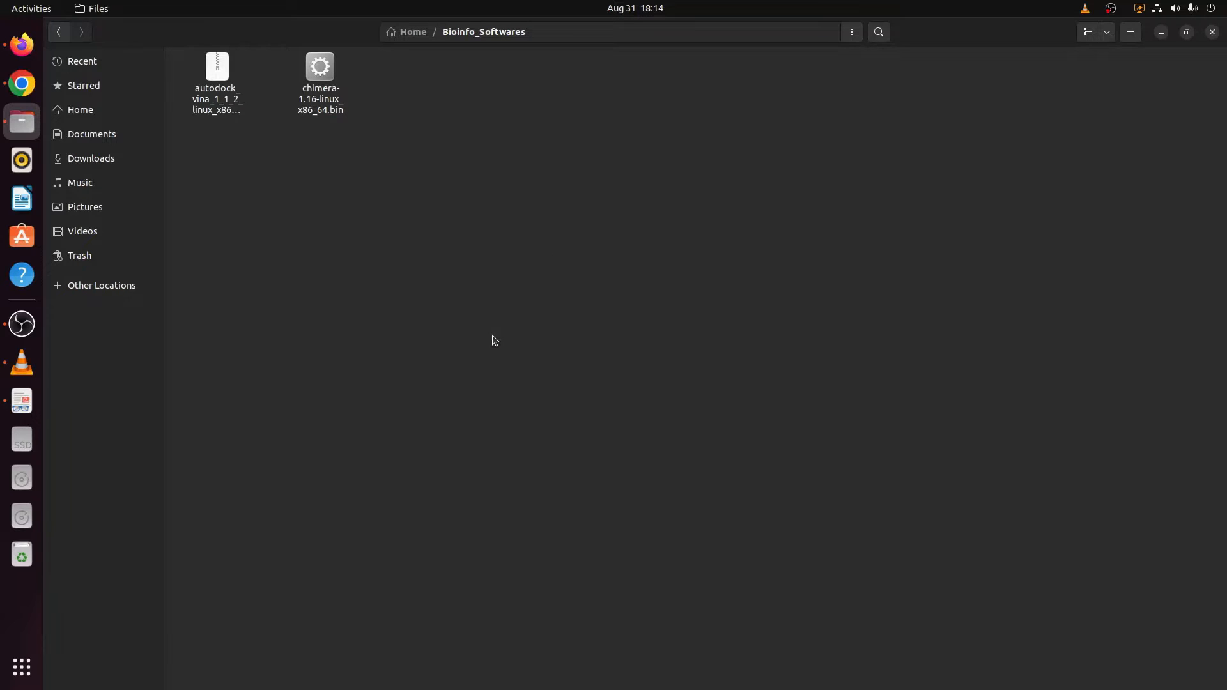
drag(337, 56, 489, 158)
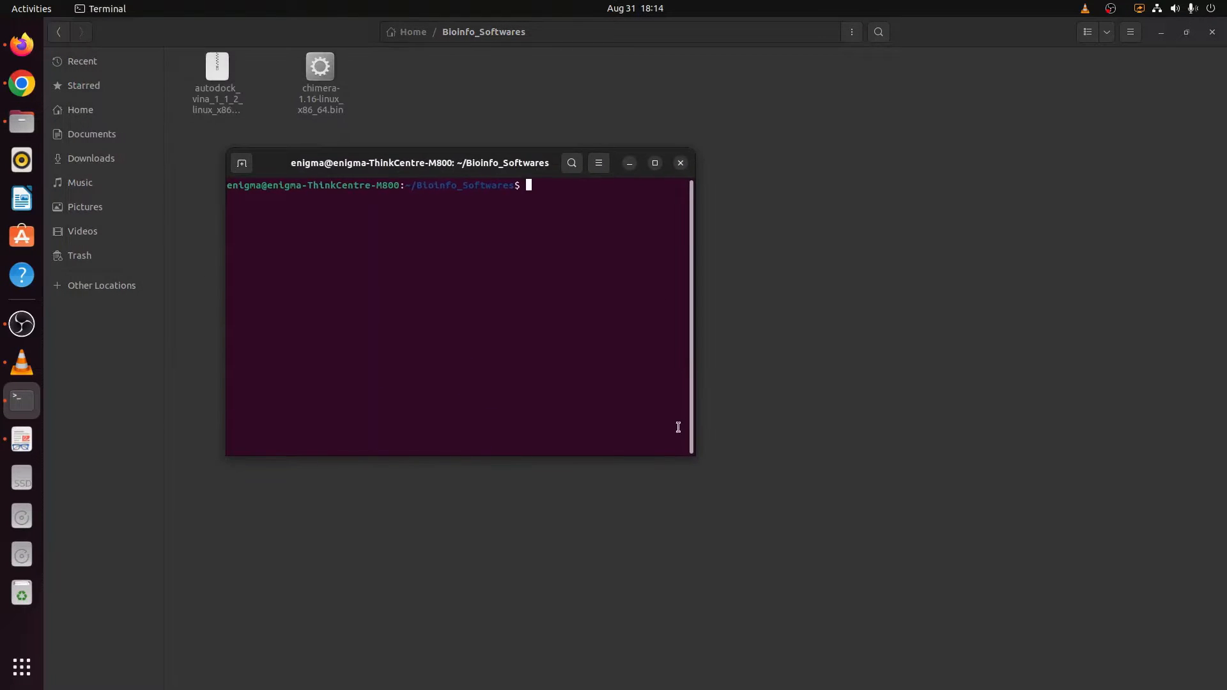
click(600, 164)
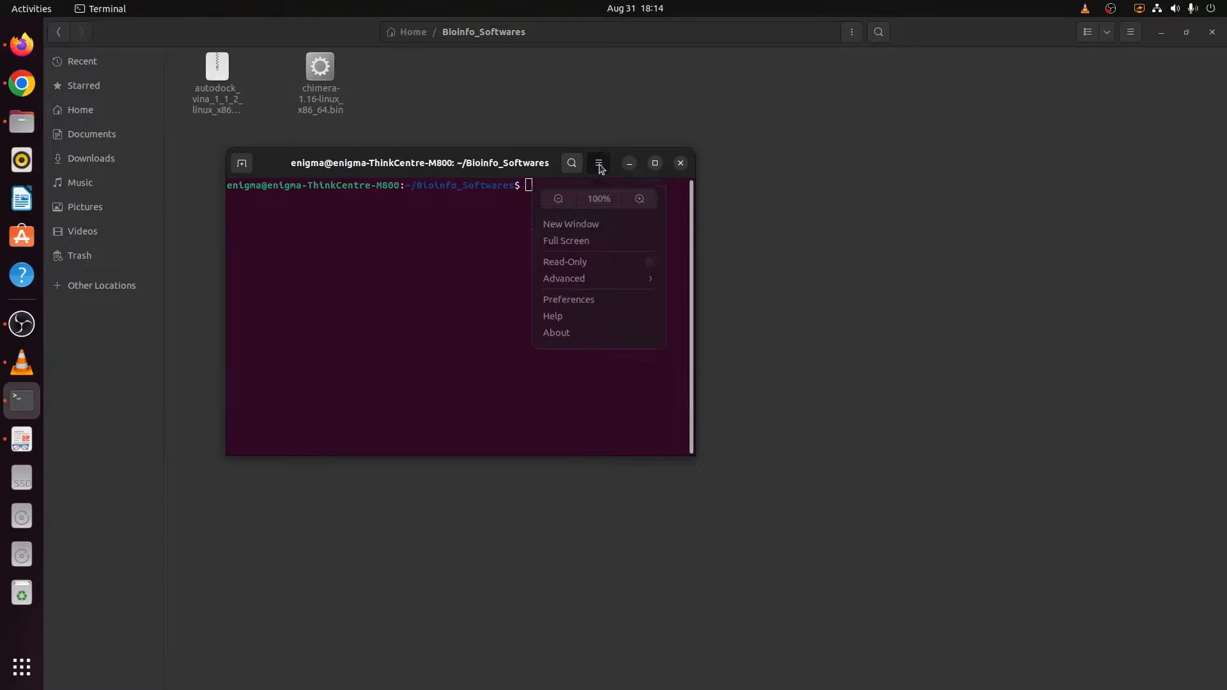
click(639, 199)
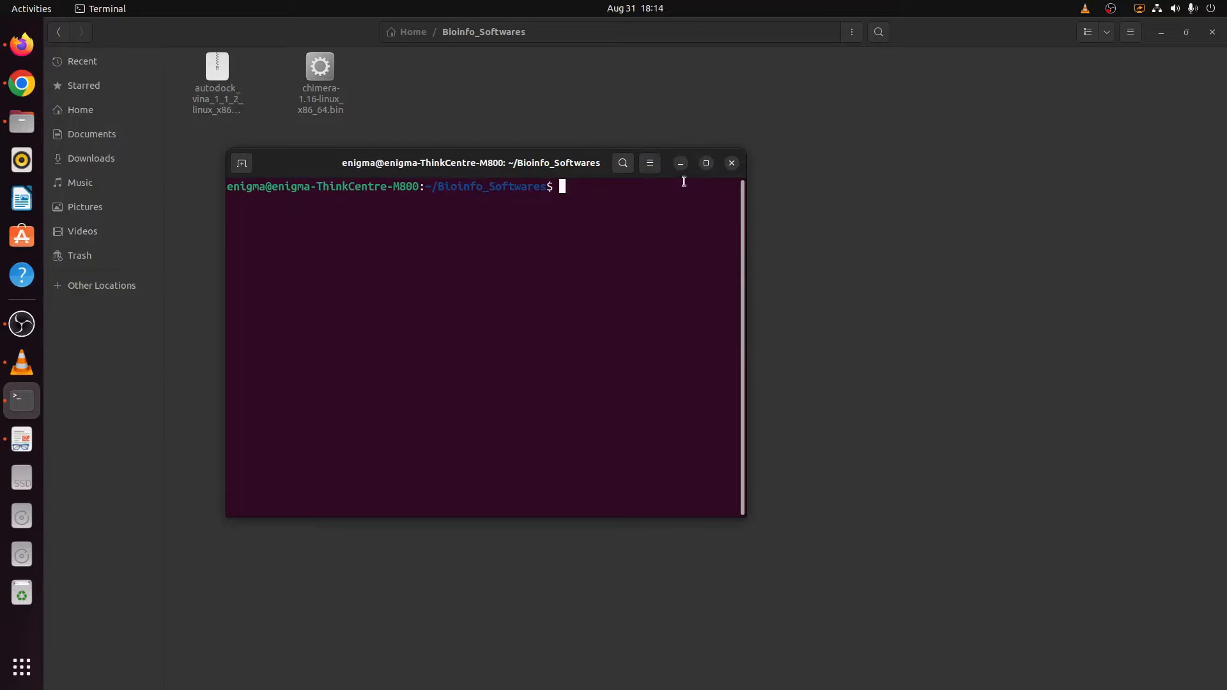
click(650, 168)
click(692, 206)
click(752, 163)
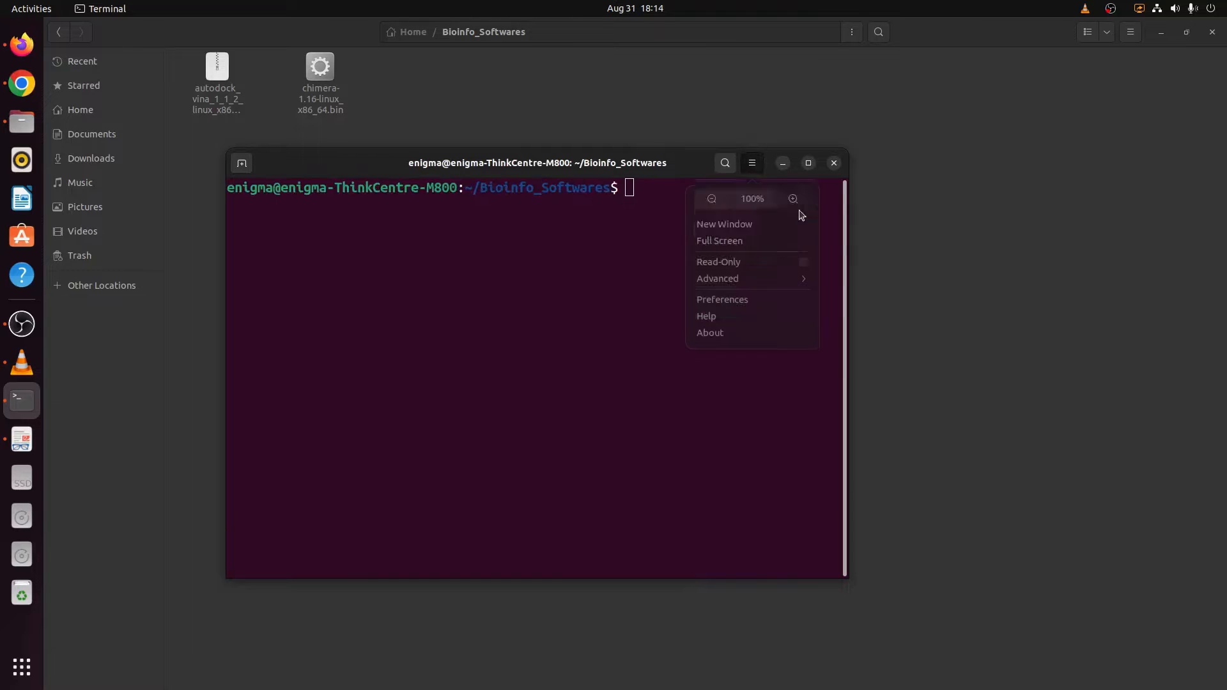
click(793, 205)
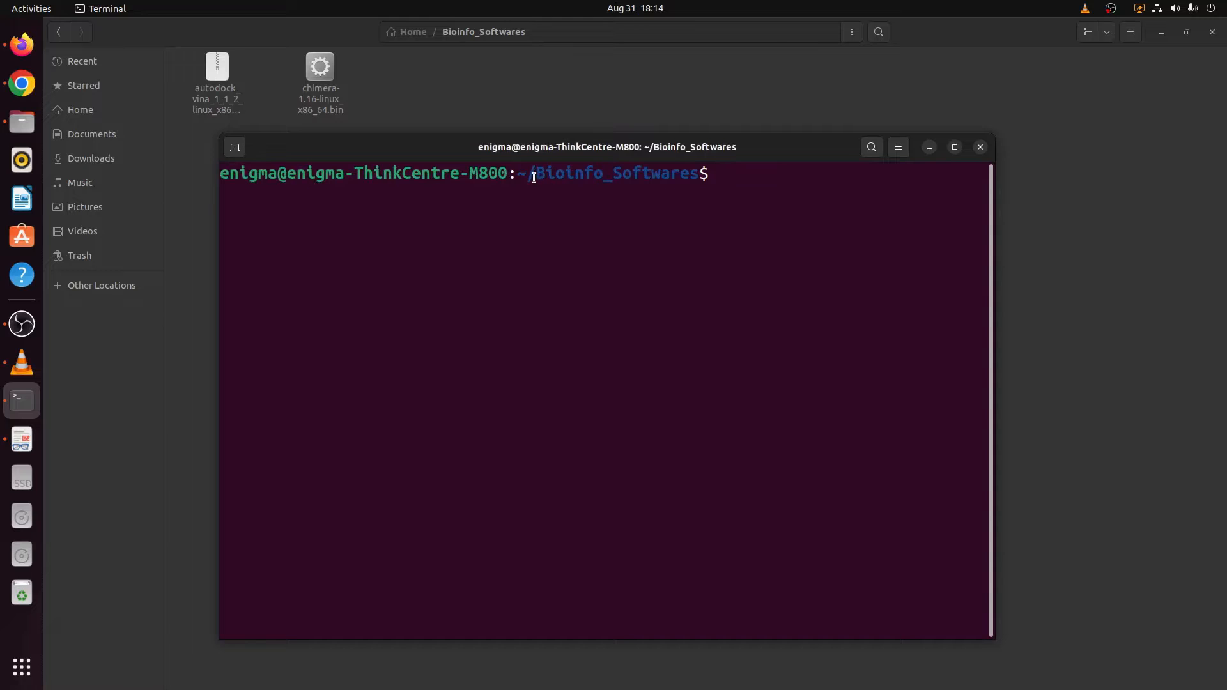
- Check the terminal's working directory and list the folder's contents with ls, looking for the Chimera installer
drag(540, 174, 697, 173)
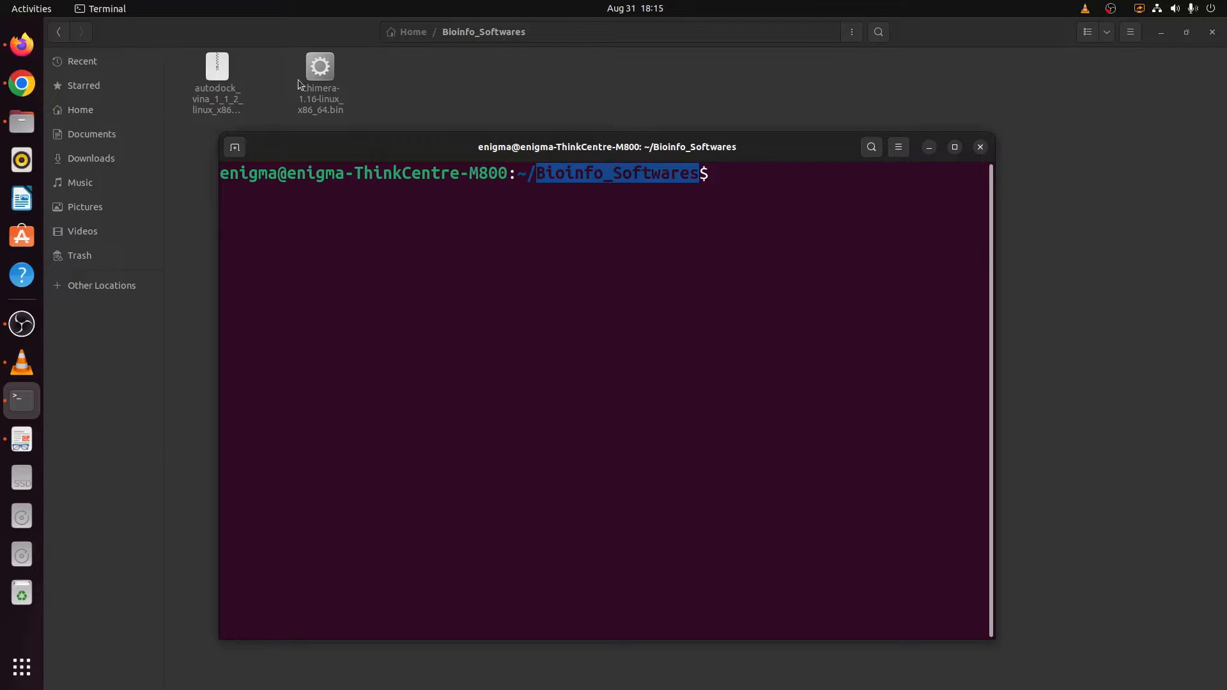
click(718, 173)
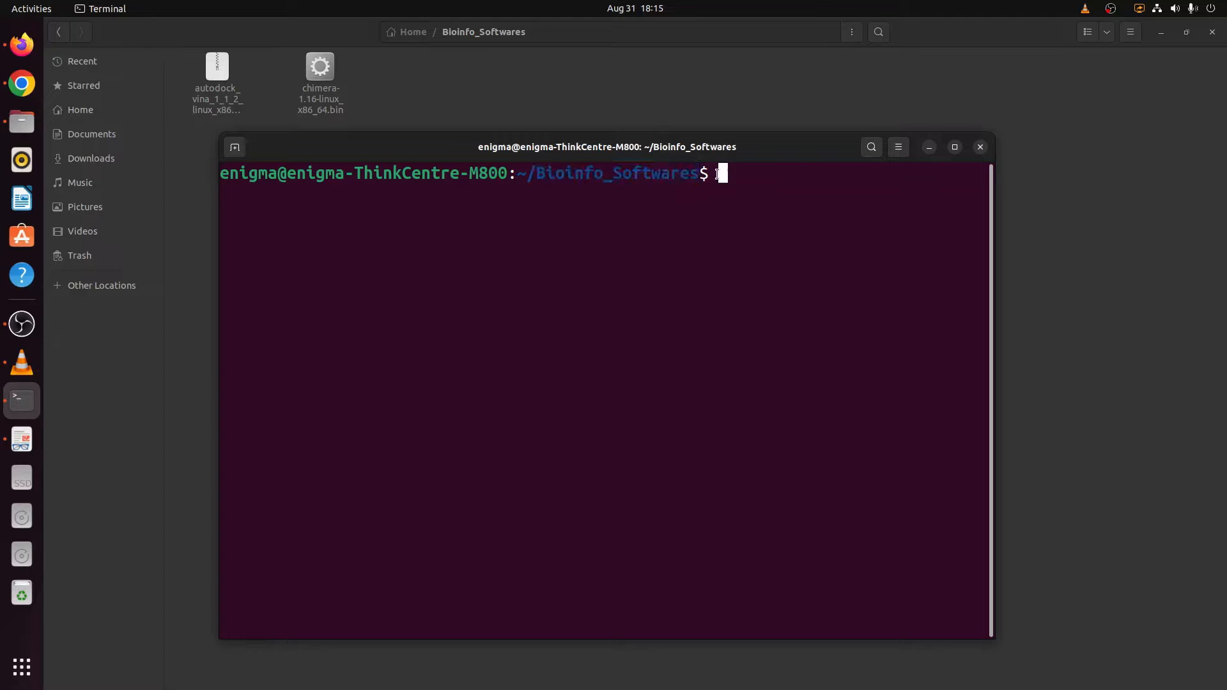
text(ls)
key(Return)
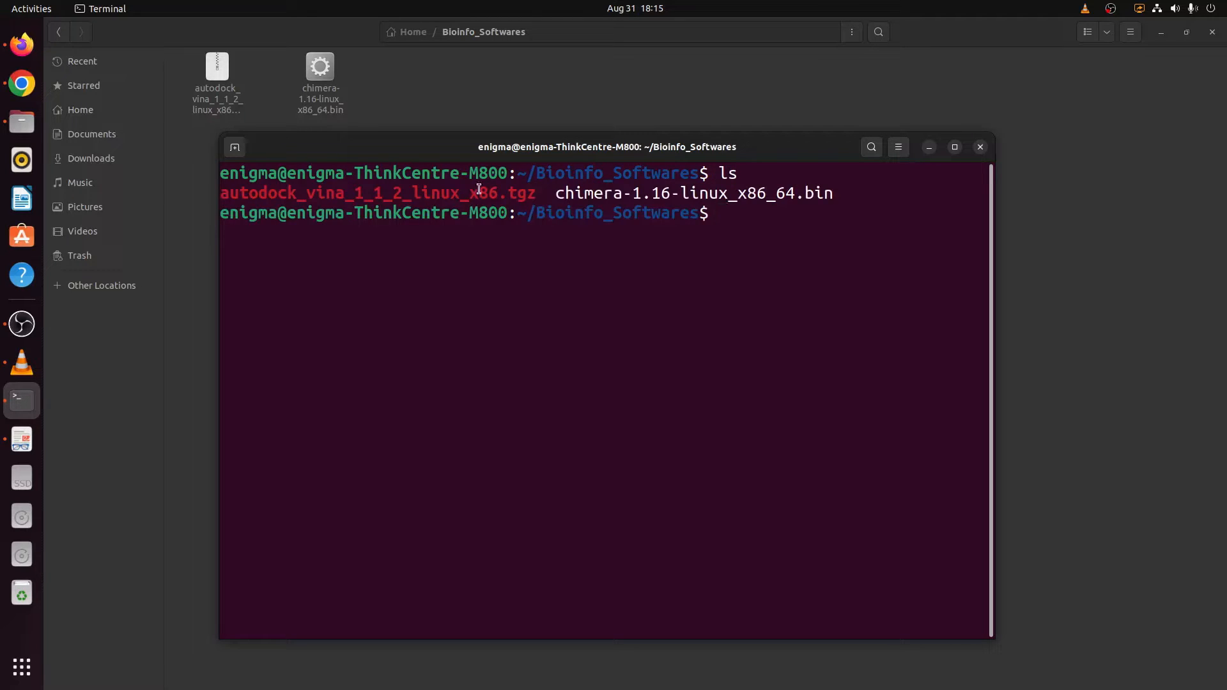
drag(219, 193, 832, 193)
click(560, 193)
click(781, 251)
drag(563, 196, 813, 195)
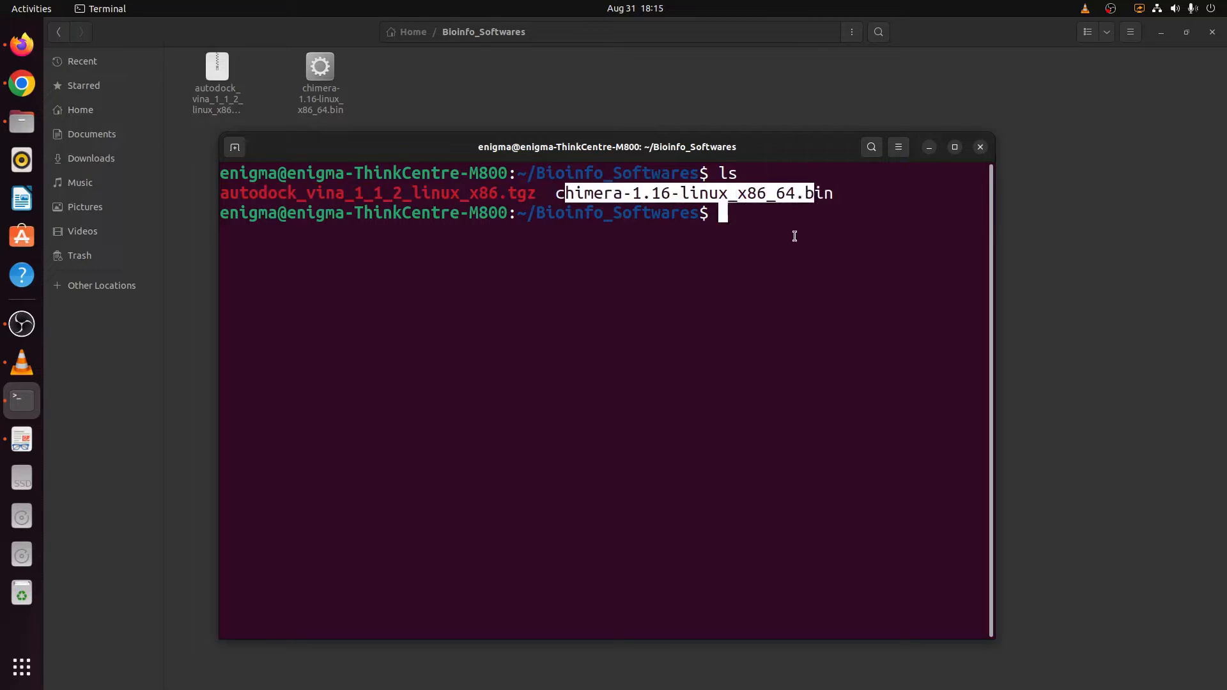
click(791, 238)
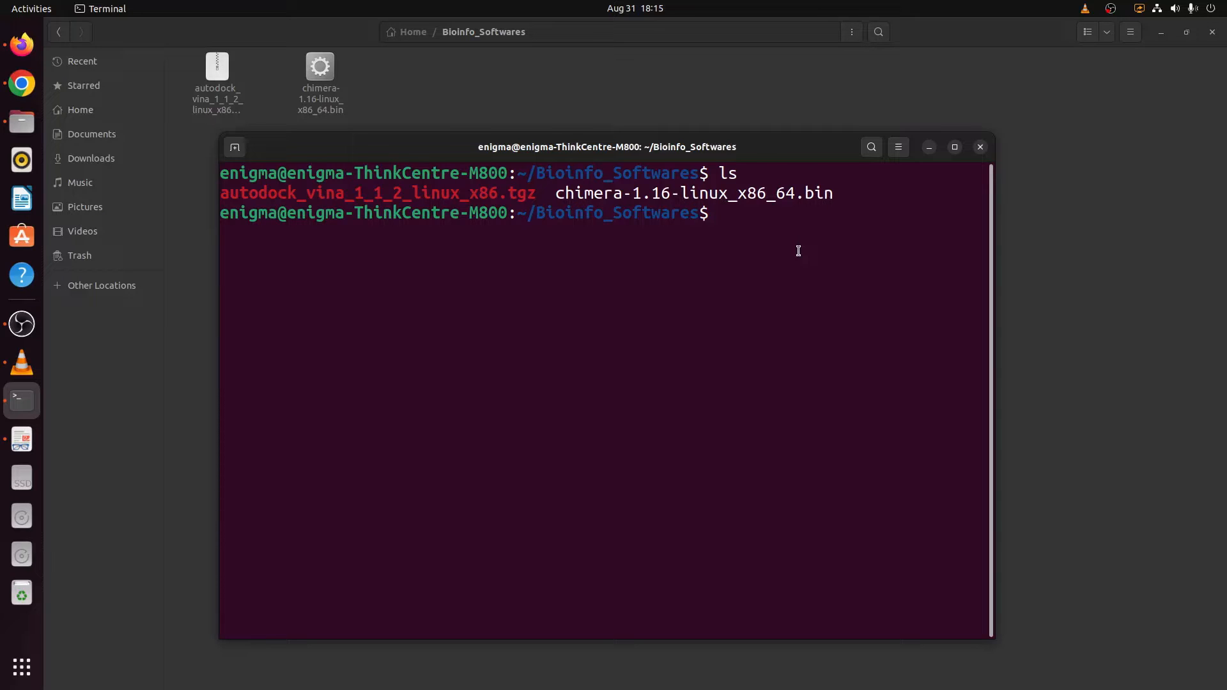
- Make chimera-1.16-linux_x86_64.bin executable with chmod +x and list the folder again to check it
text(chmod +x ch)
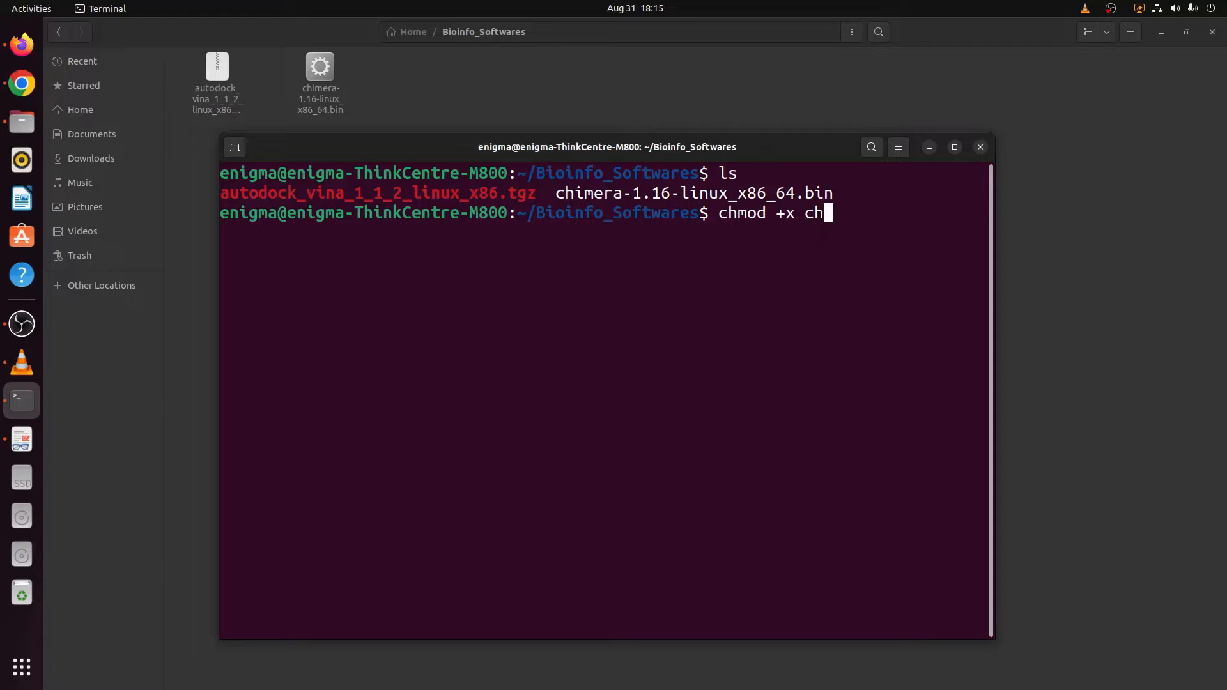
key(Tab)
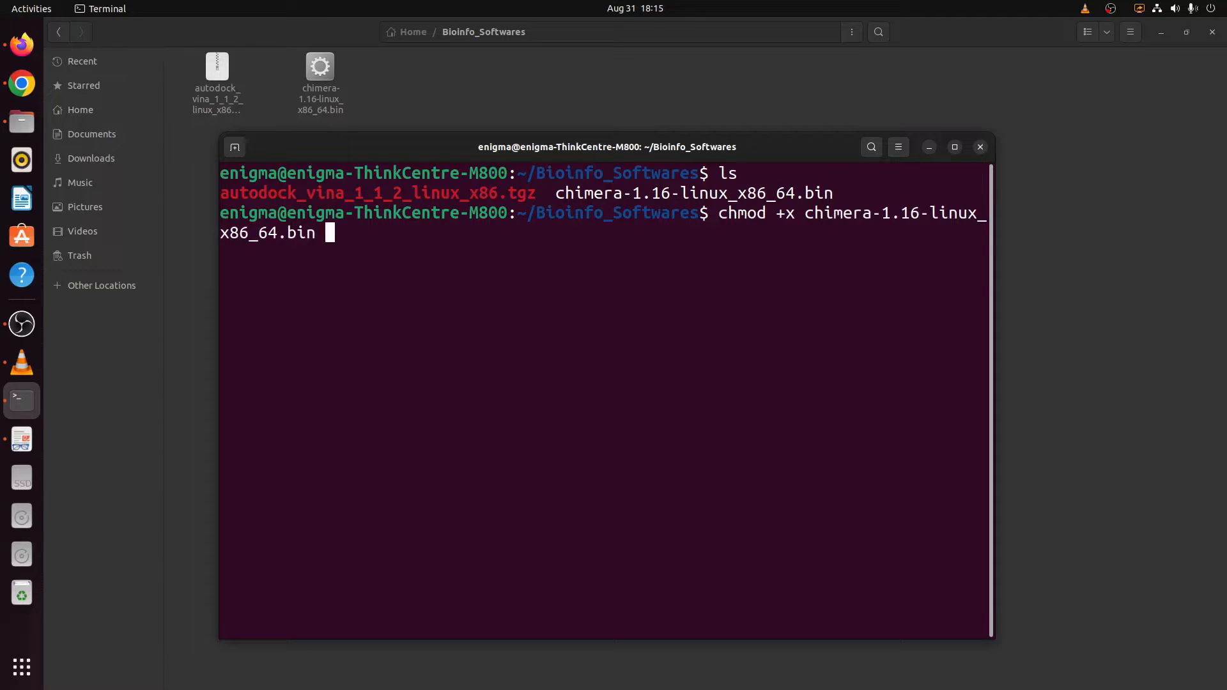
key(Return)
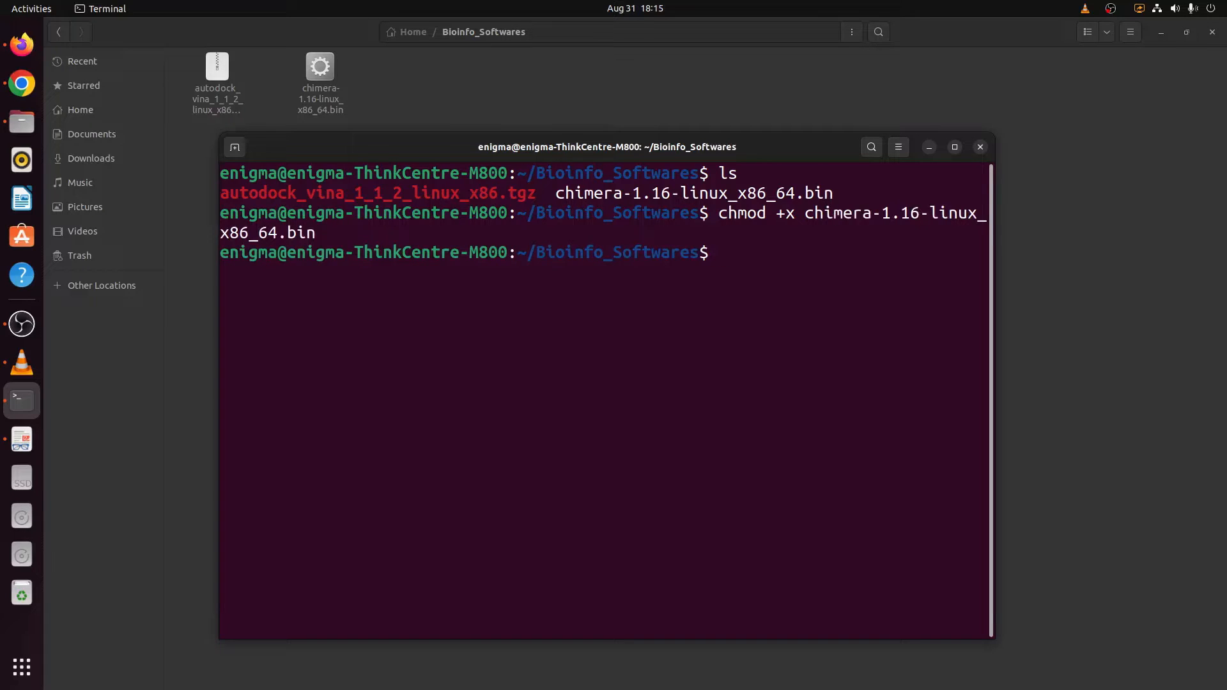
text(ls)
key(Return)
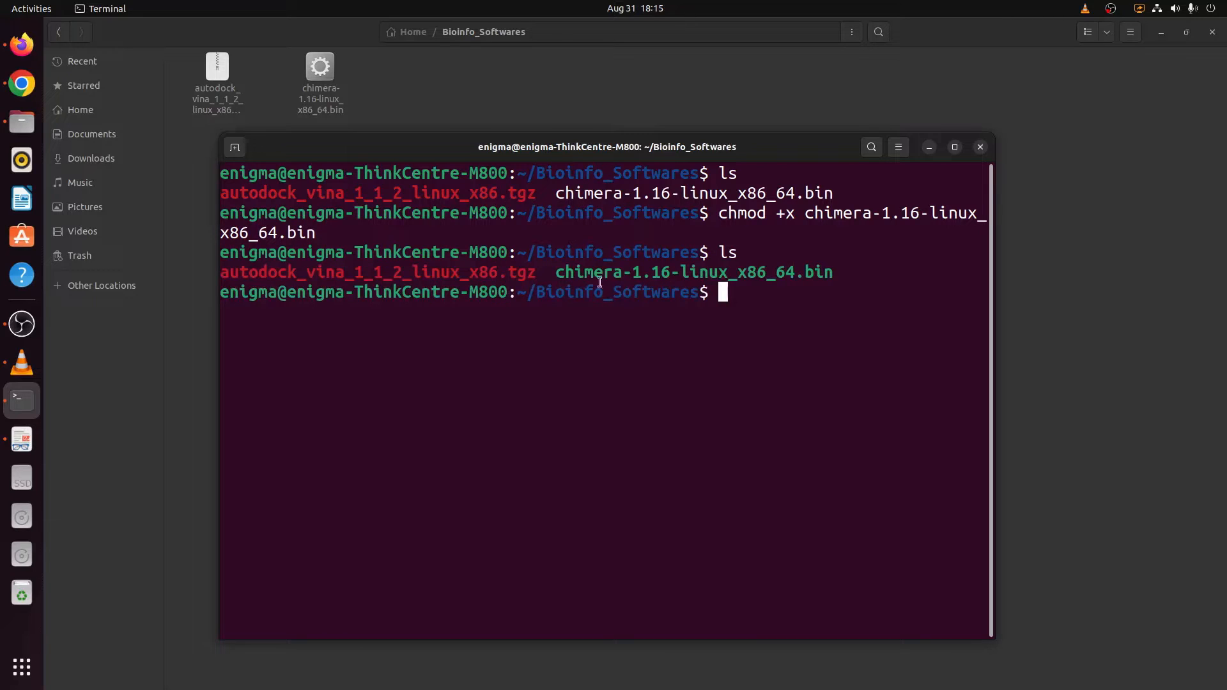
drag(565, 278, 828, 278)
click(735, 293)
- Run ./chimera-1.16-linux_x86_64.bin with sudo, enter the account password, and use /opt/UCSF/Chimera64-1.16 as the install location
text(sudo ./chi)
key(Tab)
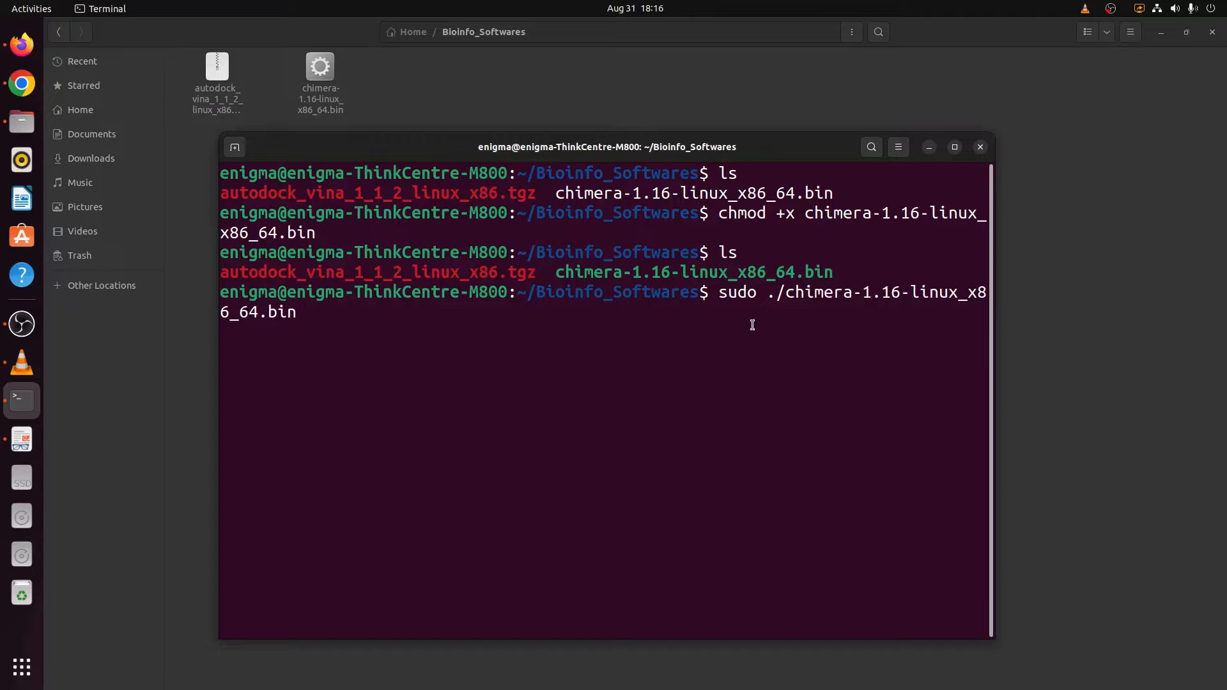
key(Return)
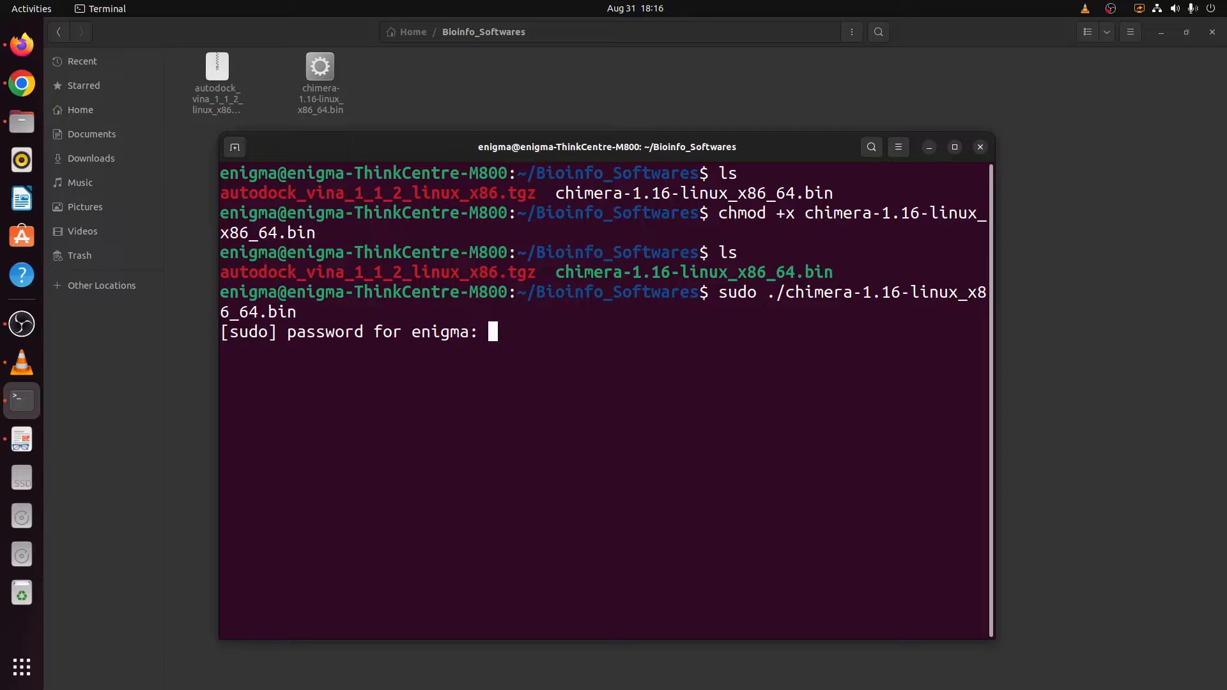
key(Return)
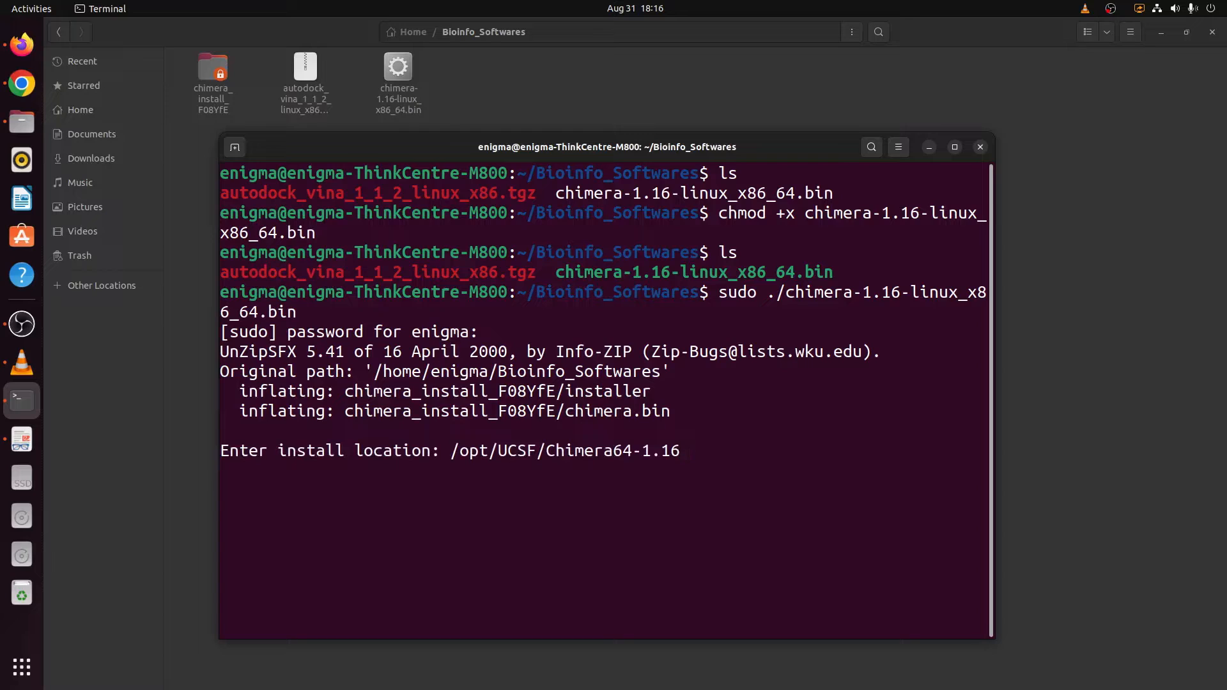
key(Return)
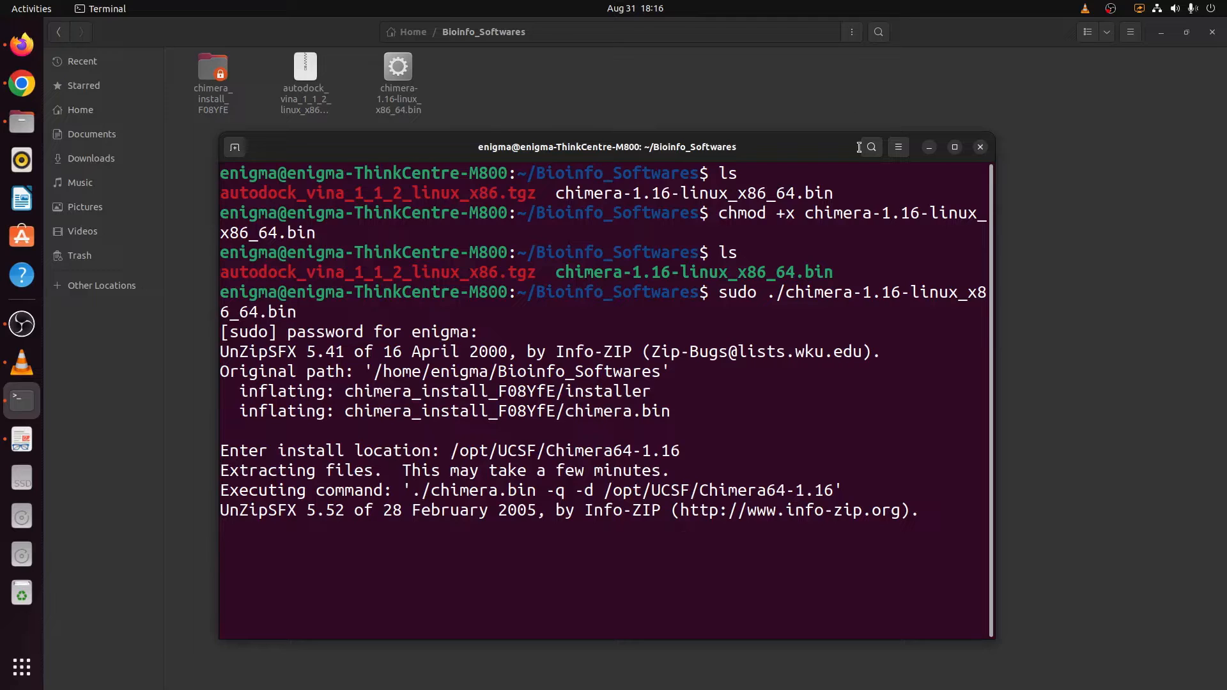
- Answer yes to installing the Chimera desktop menu and complete the installer to return to the terminal prompt
drag(703, 146, 707, 86)
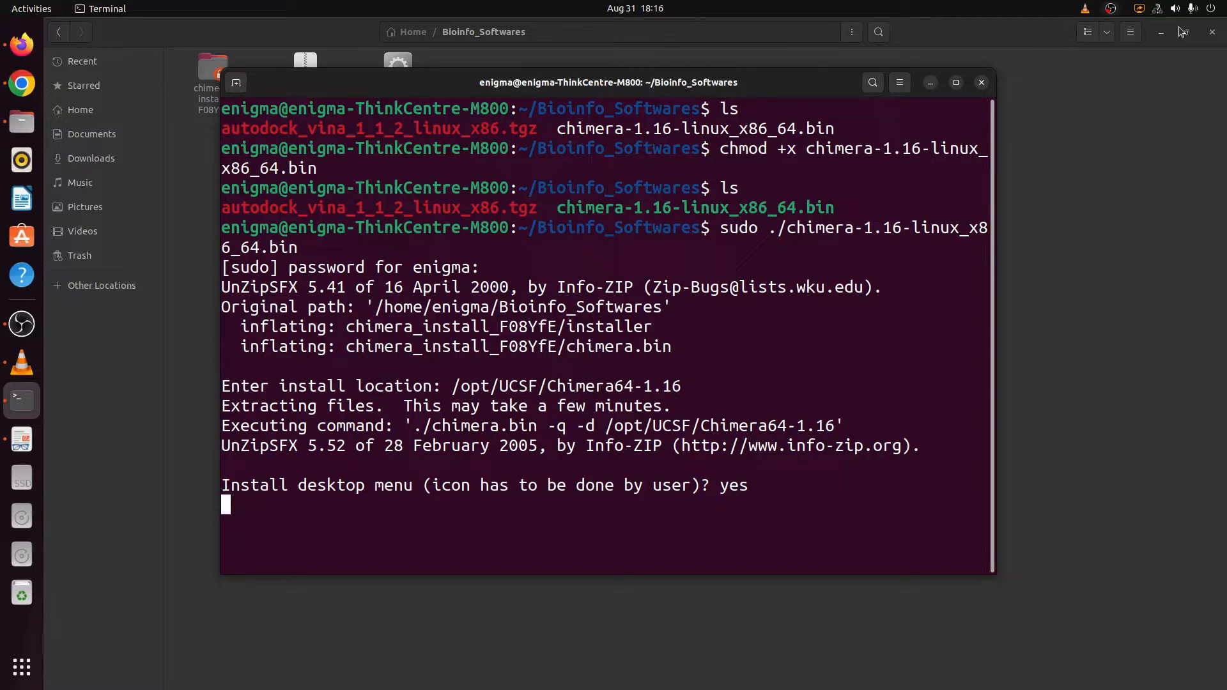
click(1162, 40)
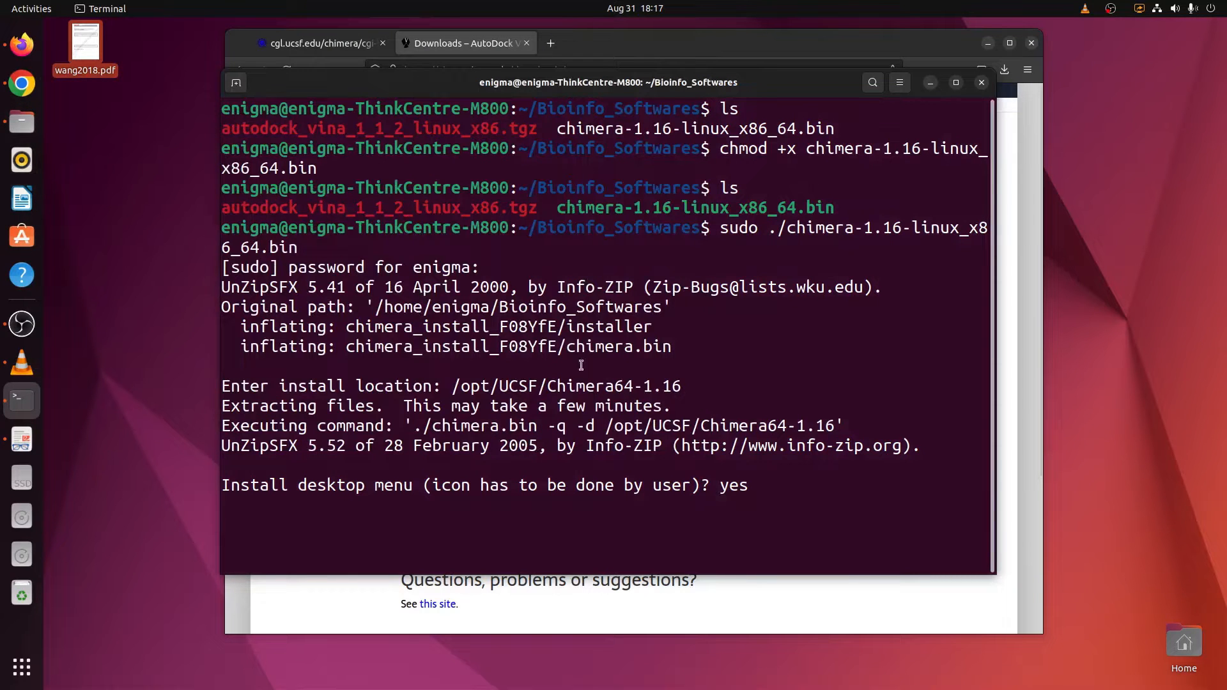
drag(674, 90, 692, 74)
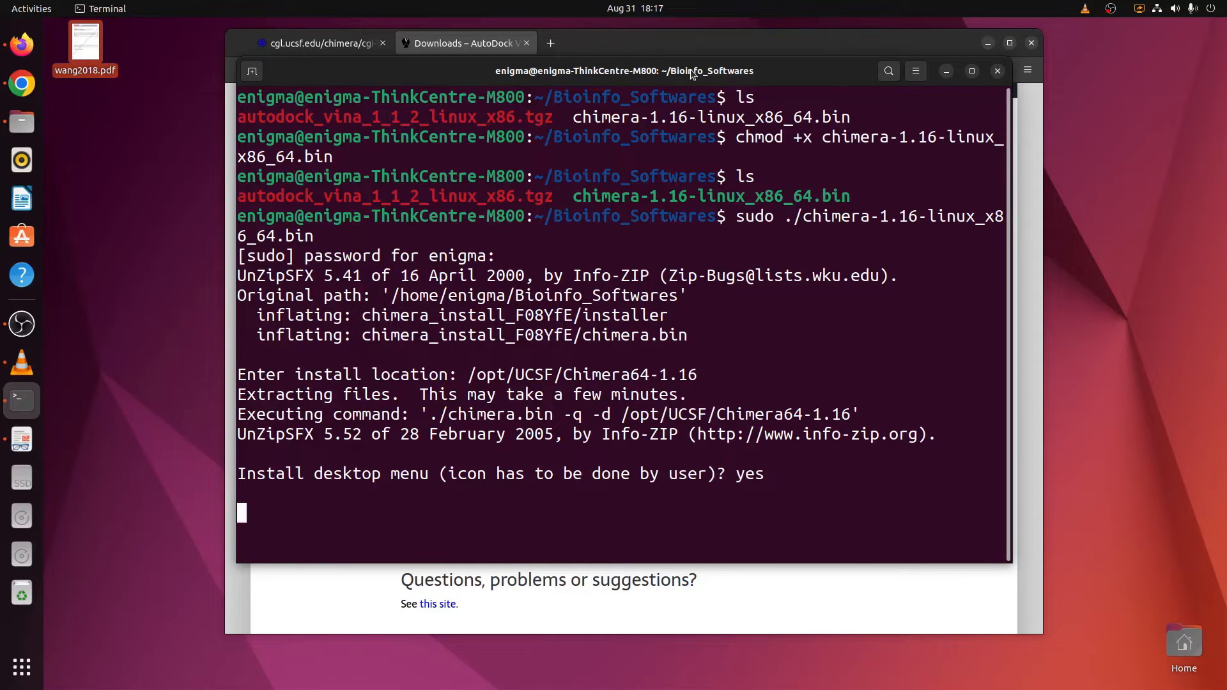
key(Return)
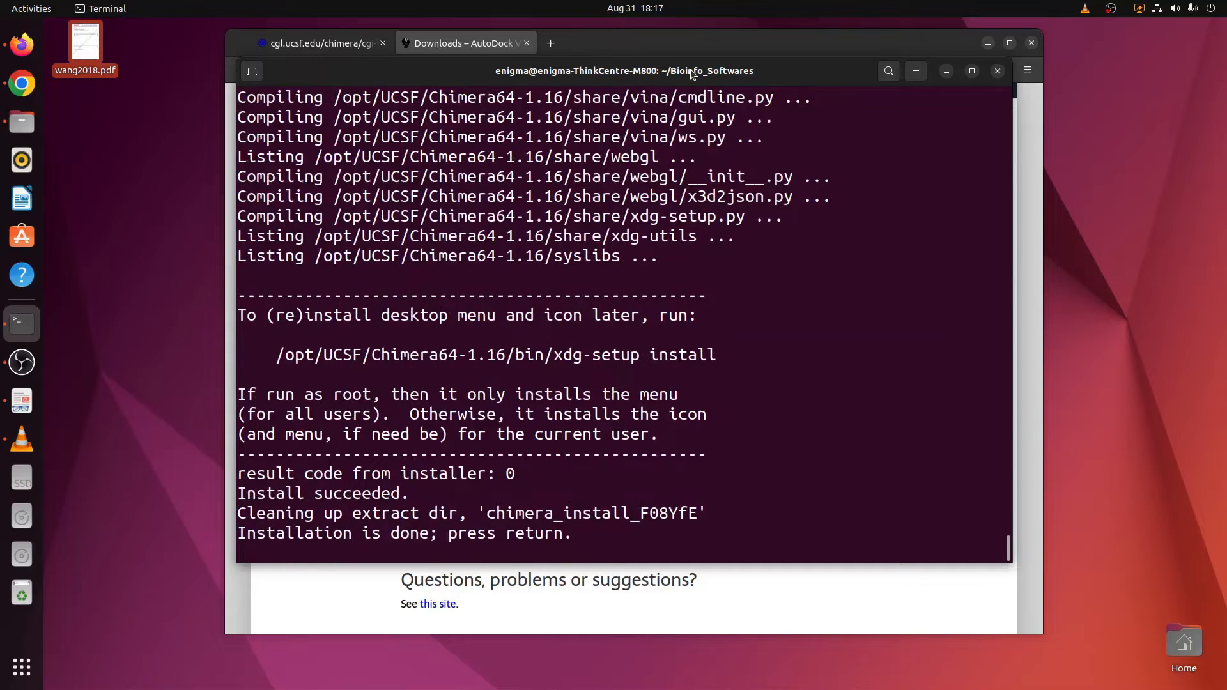
key(Return)
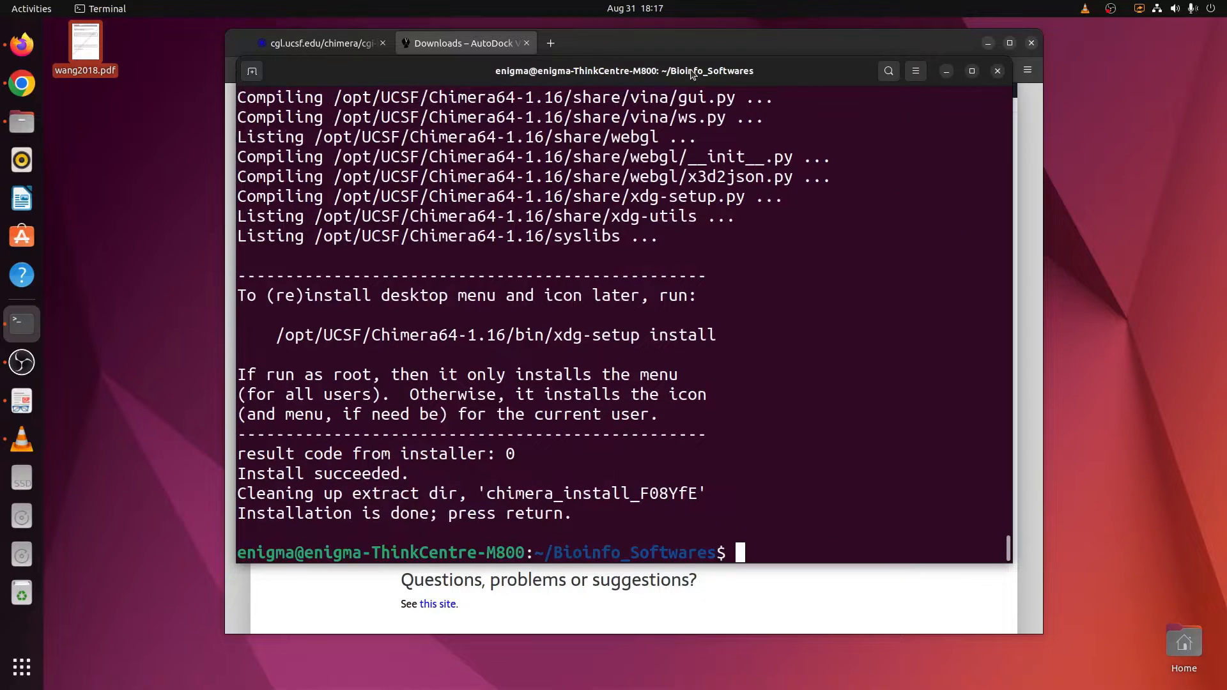
- Launch UCSF Chimera 1.16 from the installed applications to check that it opens, and close it again
click(948, 73)
click(988, 43)
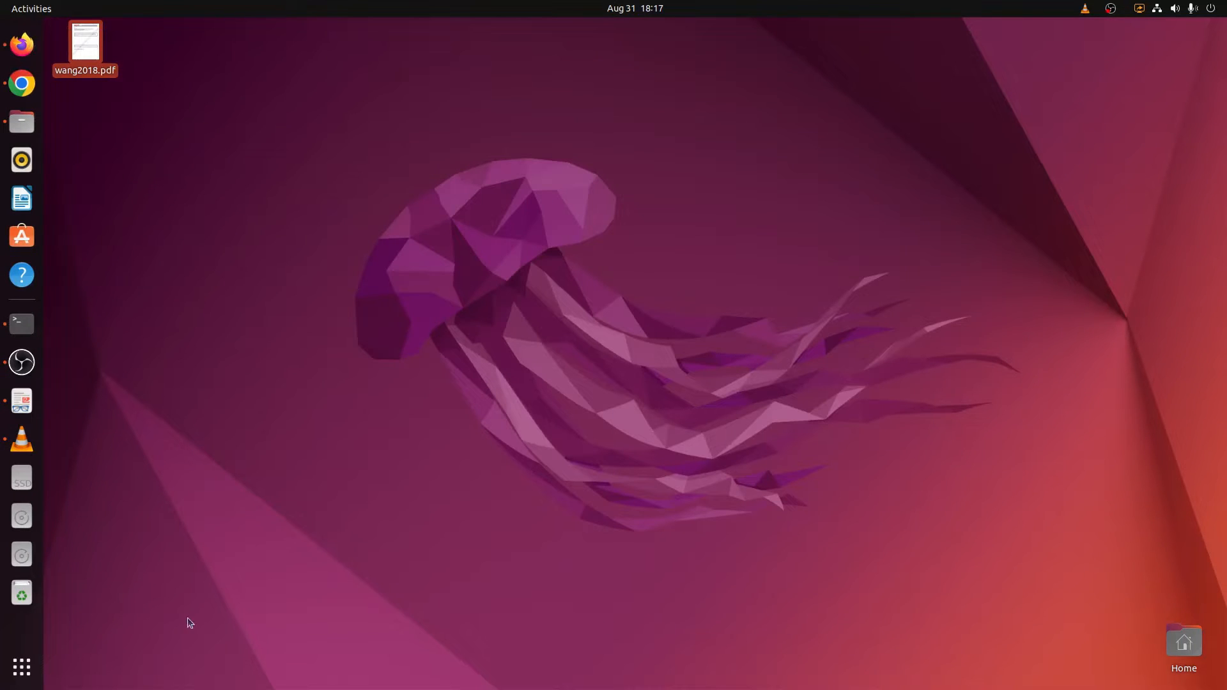
click(21, 668)
scroll(846, 478, down, 1)
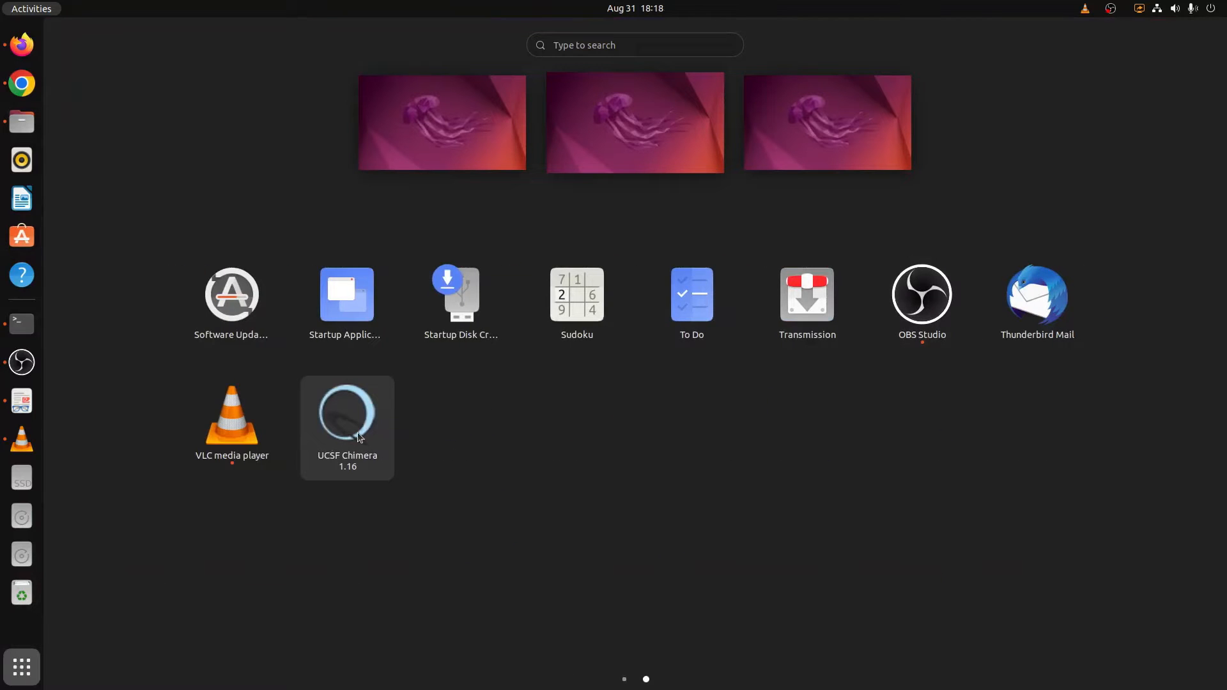
click(336, 433)
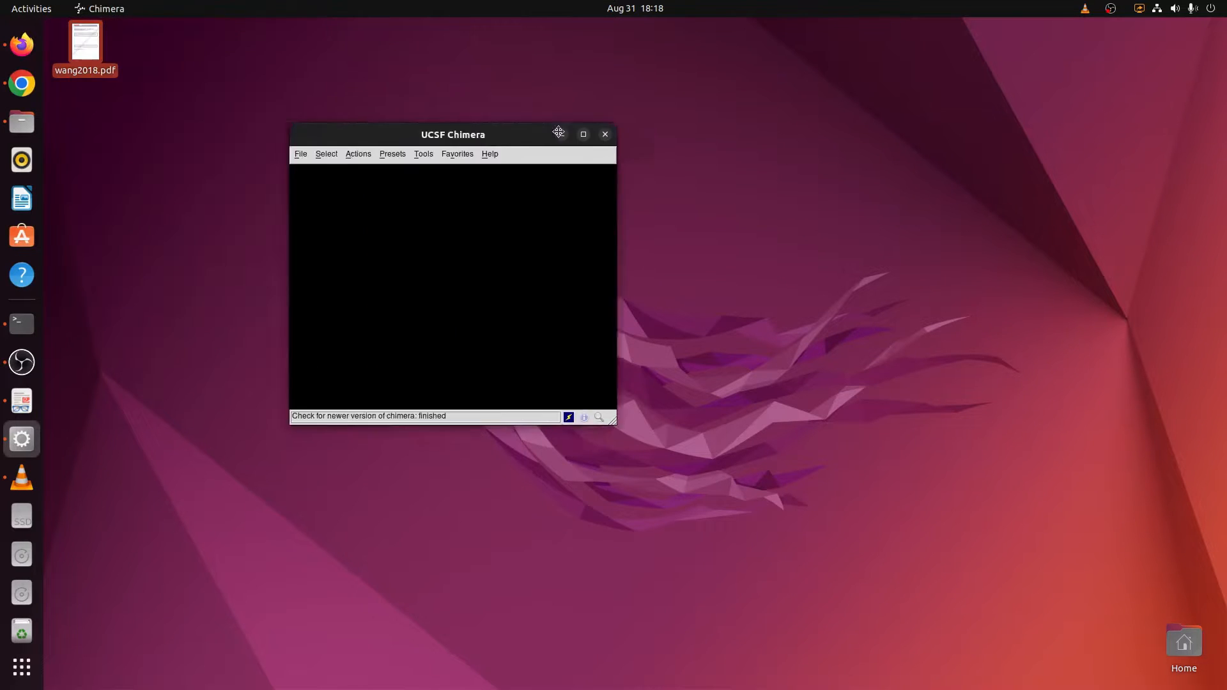
drag(700, 397, 722, 409)
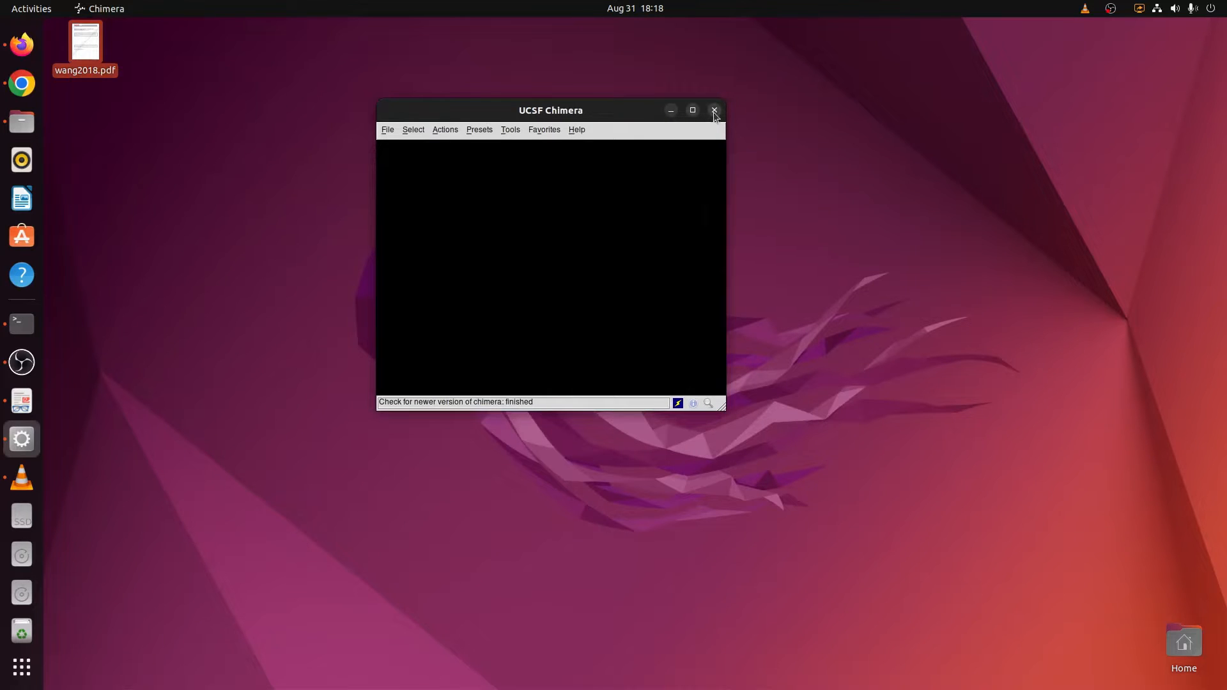
click(715, 111)
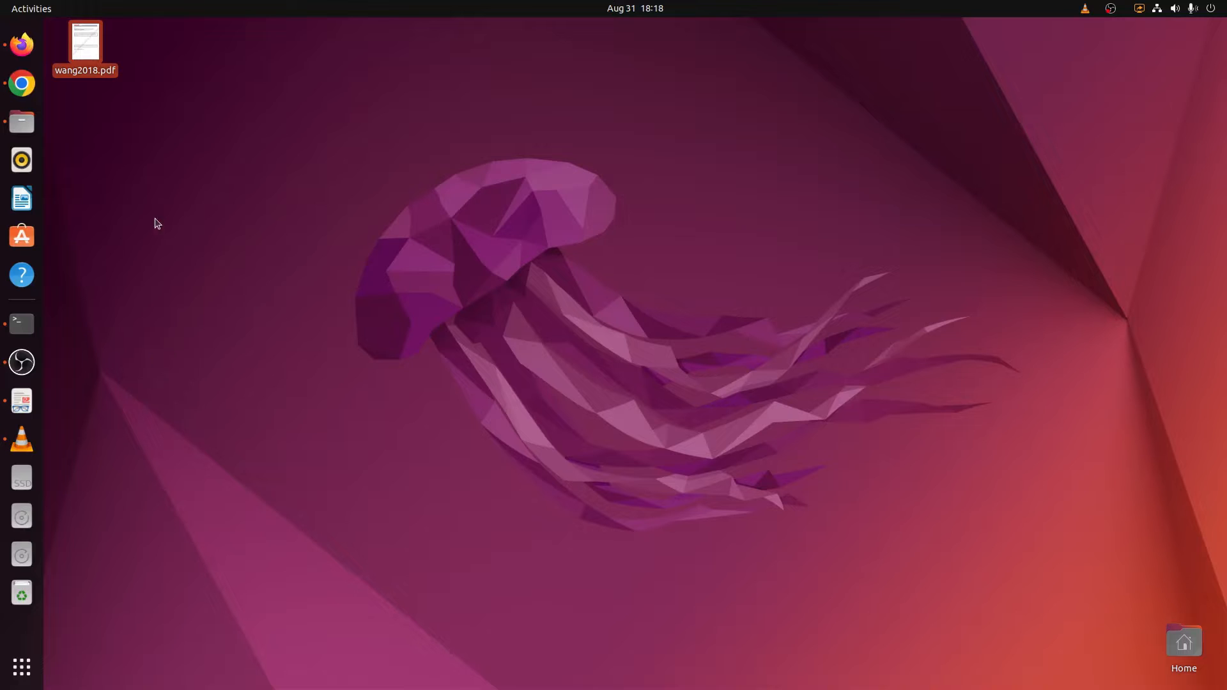
- Extract the autodock_vina_1_1_2_linux_x86 folder from its .tgz archive into Bioinfo_Softwares and close the archive
click(21, 122)
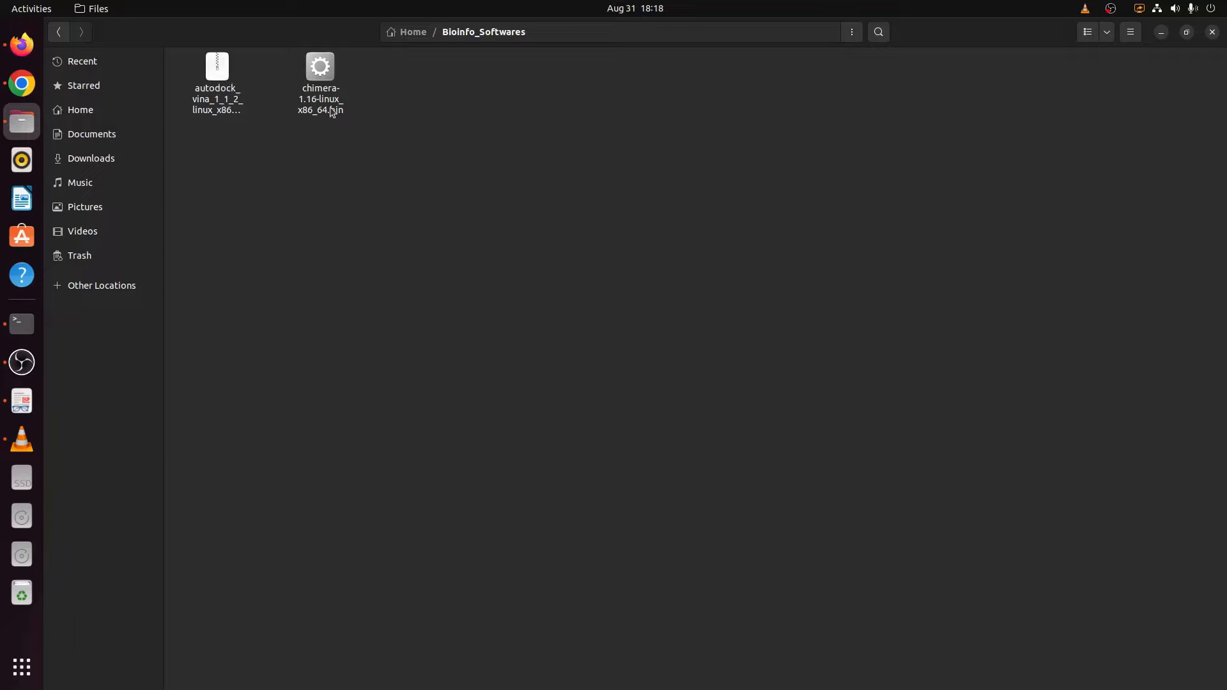
click(221, 74)
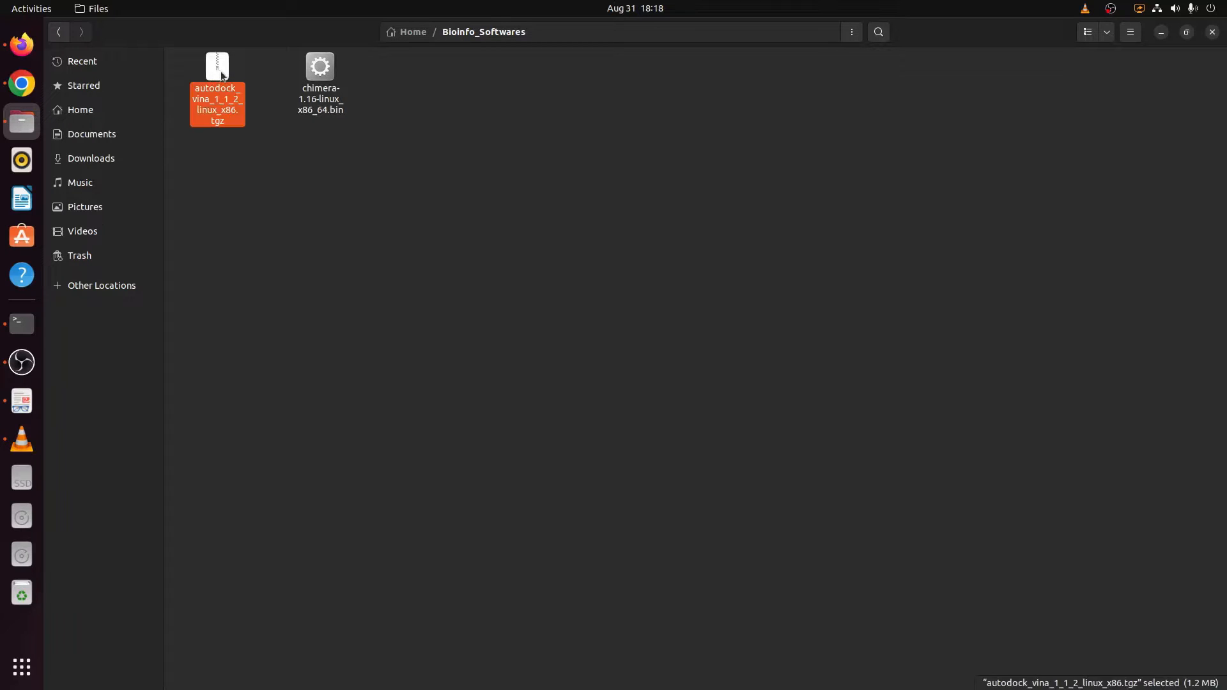
double_click(220, 71)
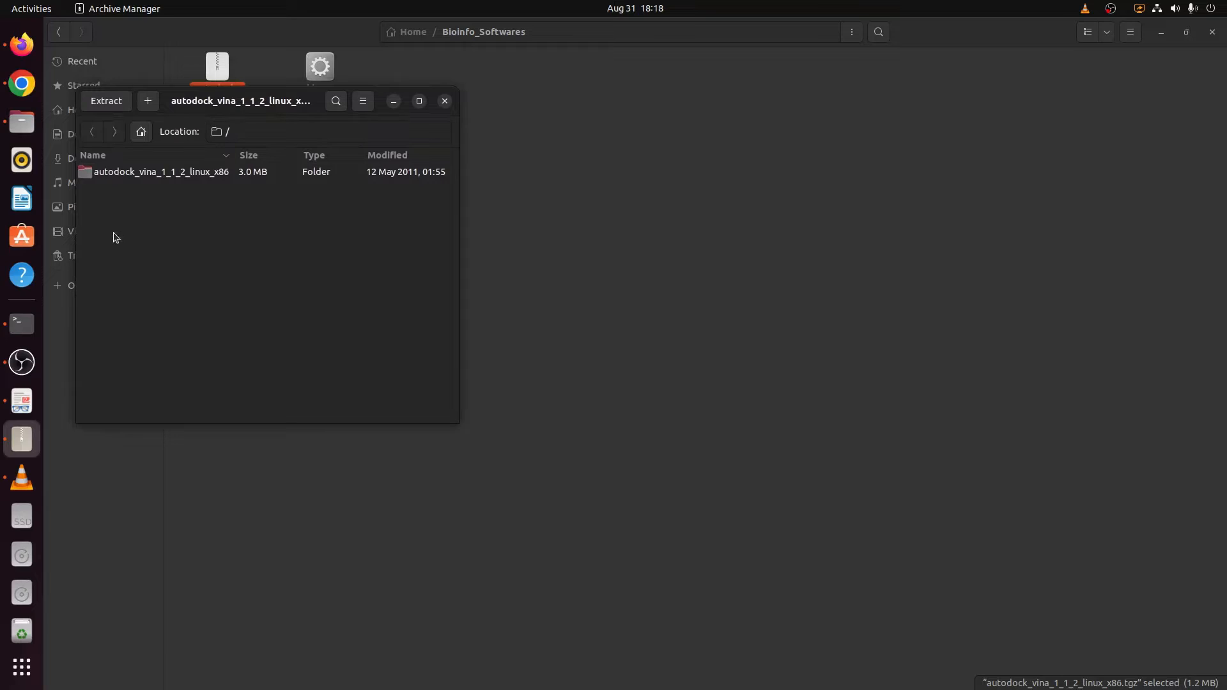
drag(90, 175, 562, 121)
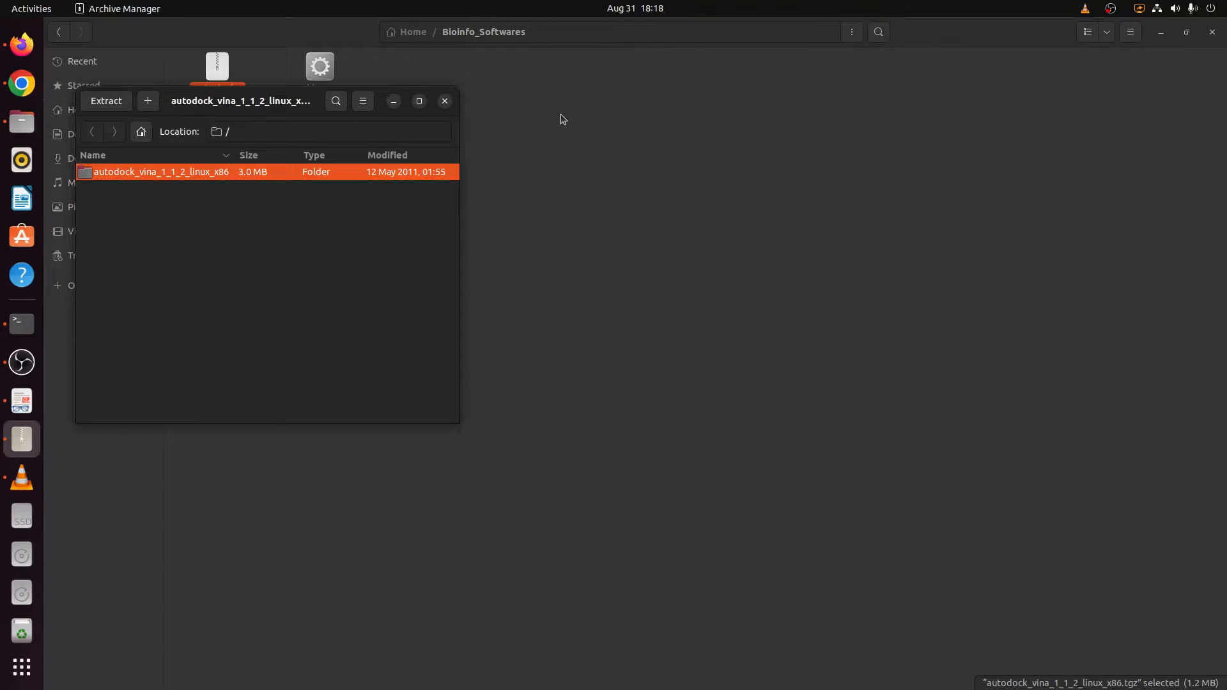
drag(225, 95, 390, 323)
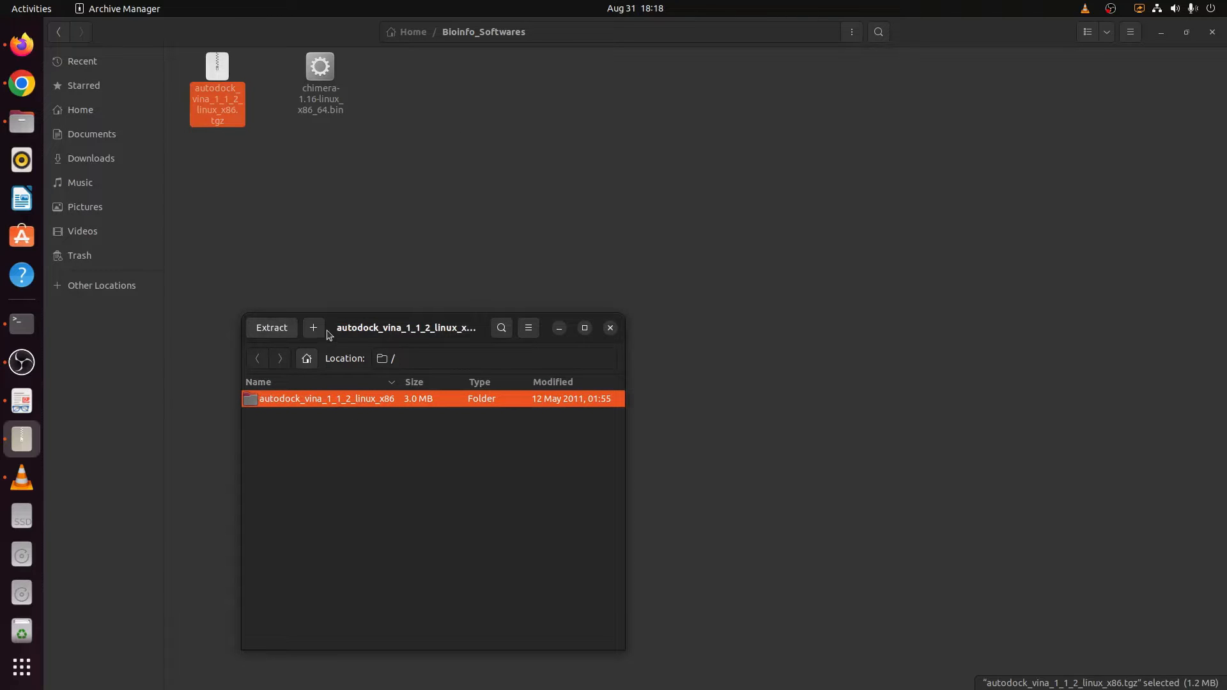
drag(377, 328, 467, 191)
click(362, 190)
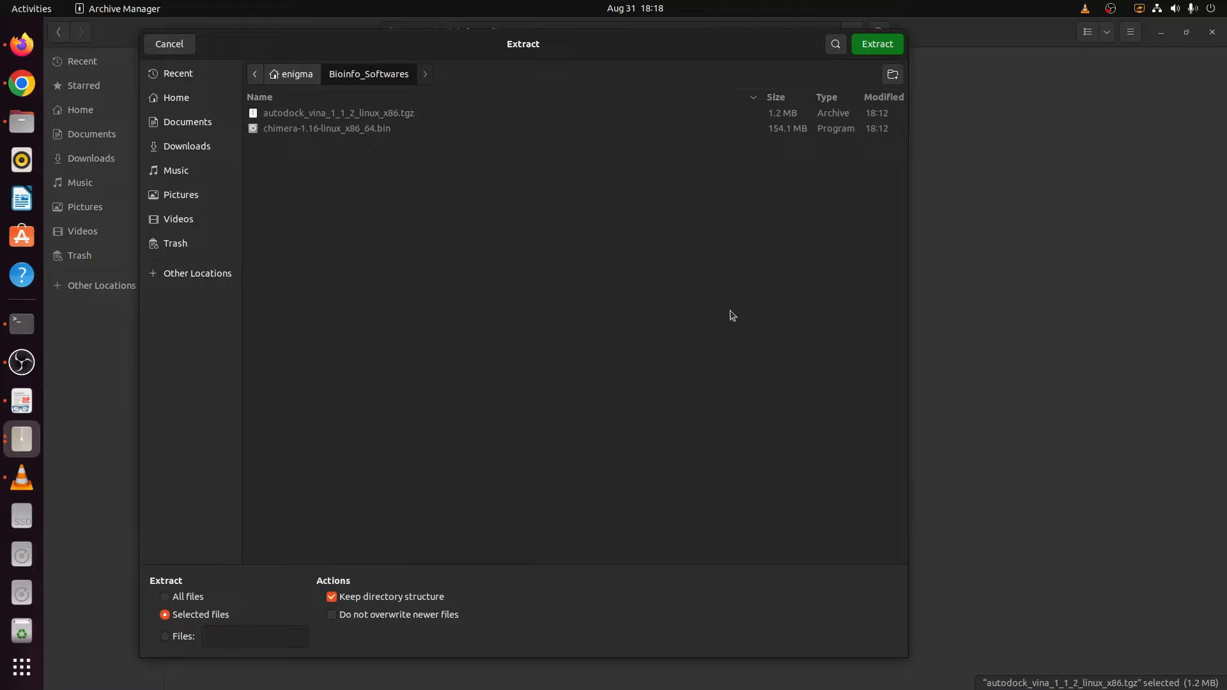
click(892, 47)
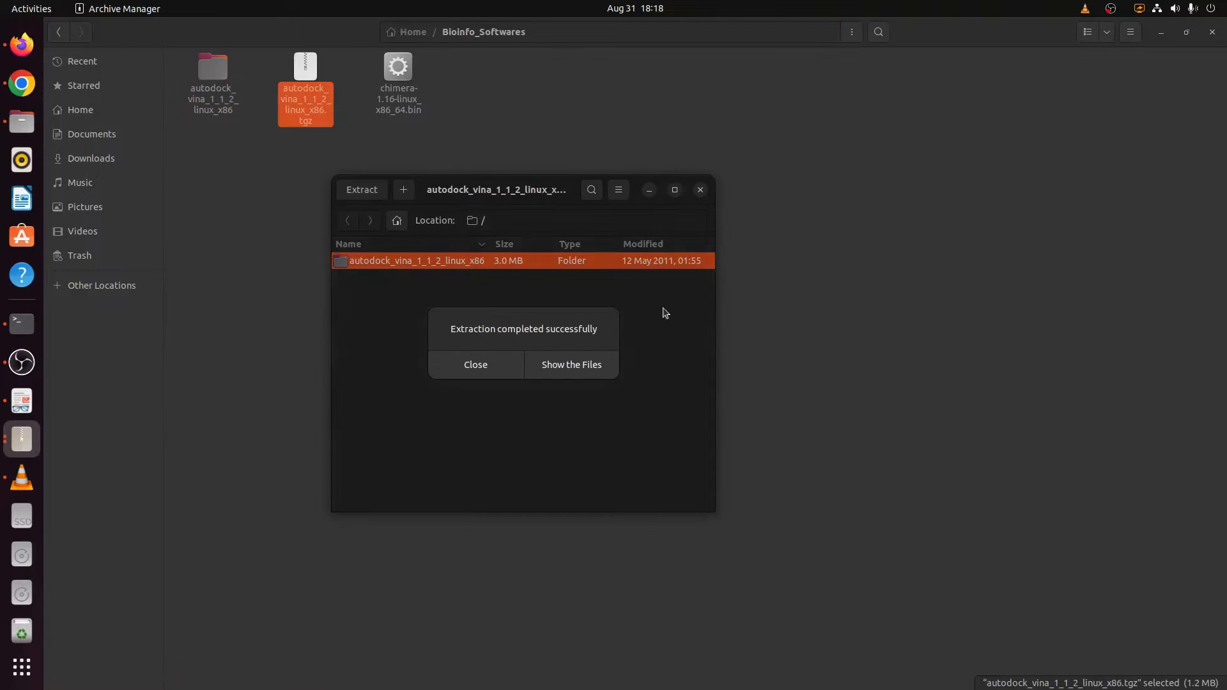
click(495, 373)
click(700, 190)
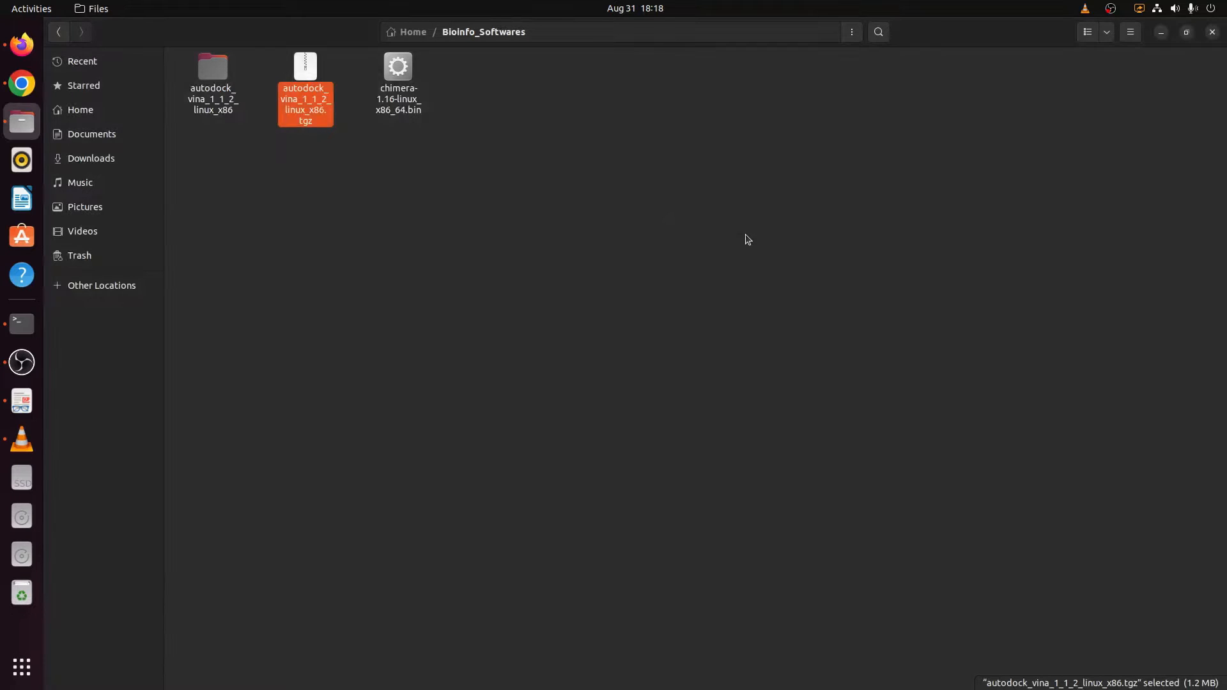
- Look inside the bin folder of the extracted autodock_vina_1_1_2_linux_x86 folder for the Vina executables and close the file manager
click(747, 239)
double_click(200, 75)
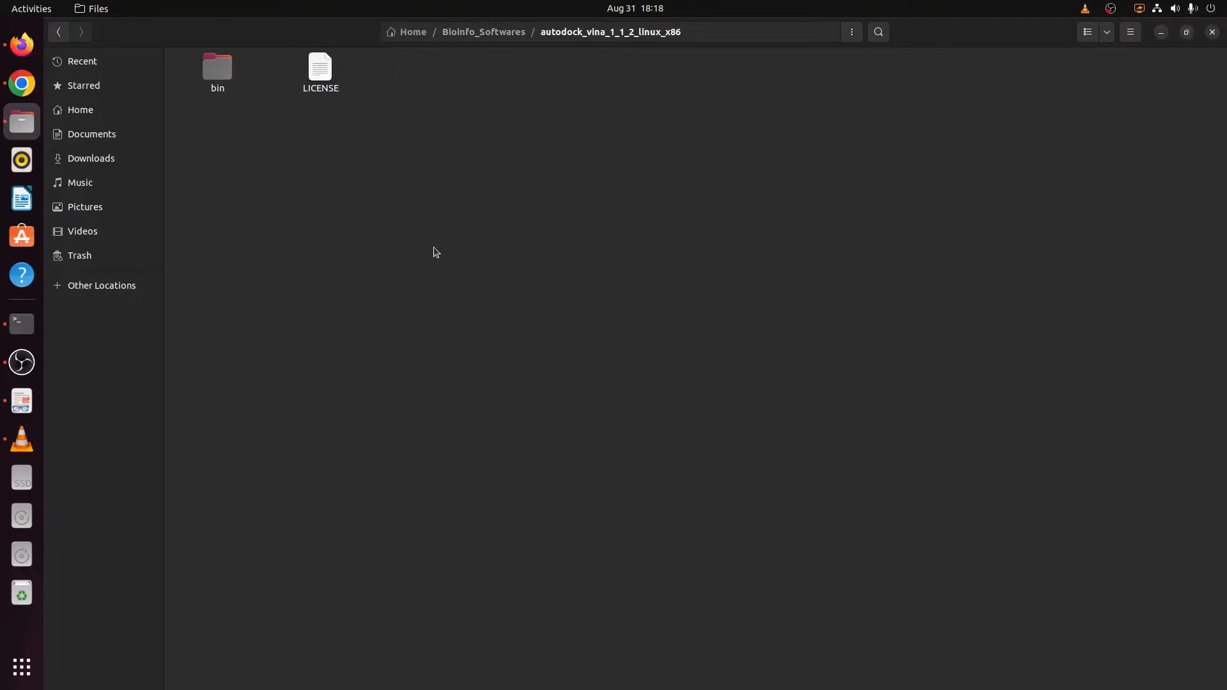
double_click(223, 69)
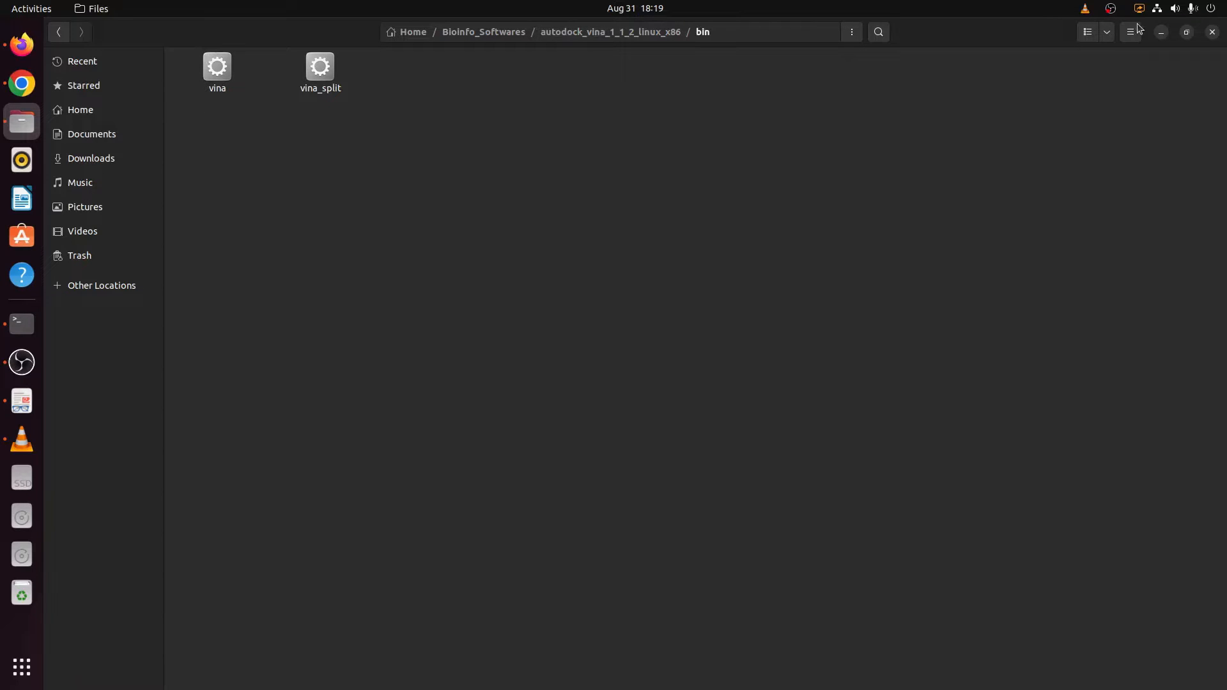
click(1212, 32)
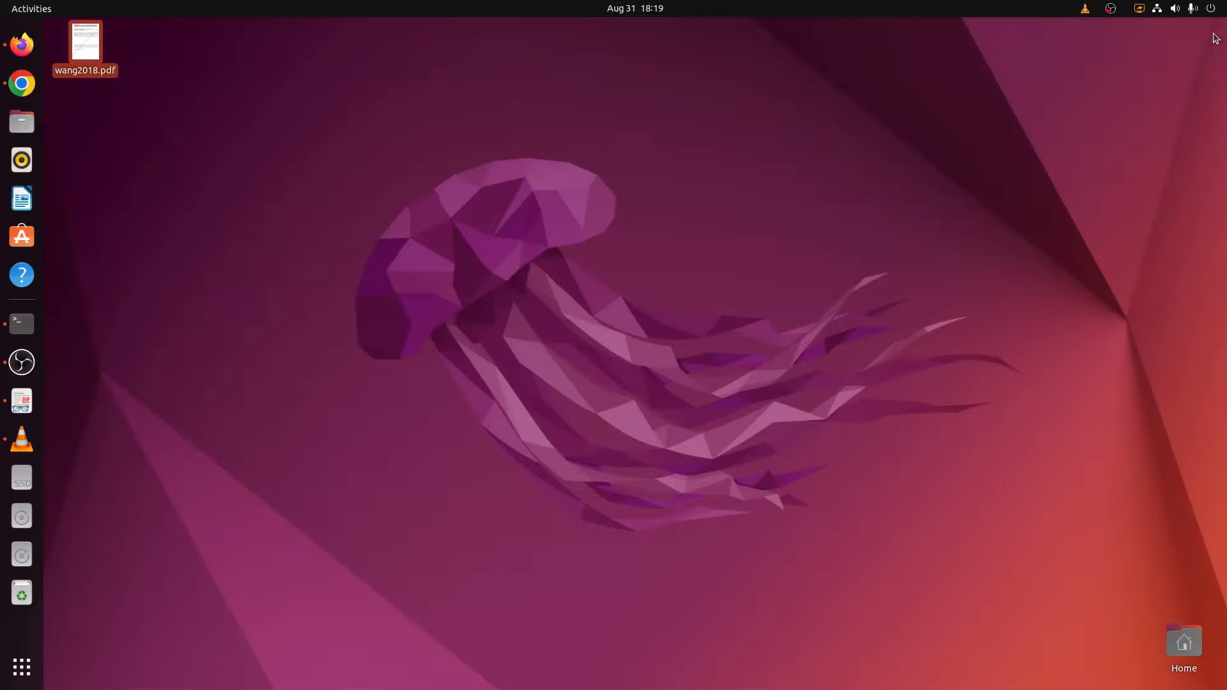
click(898, 232)
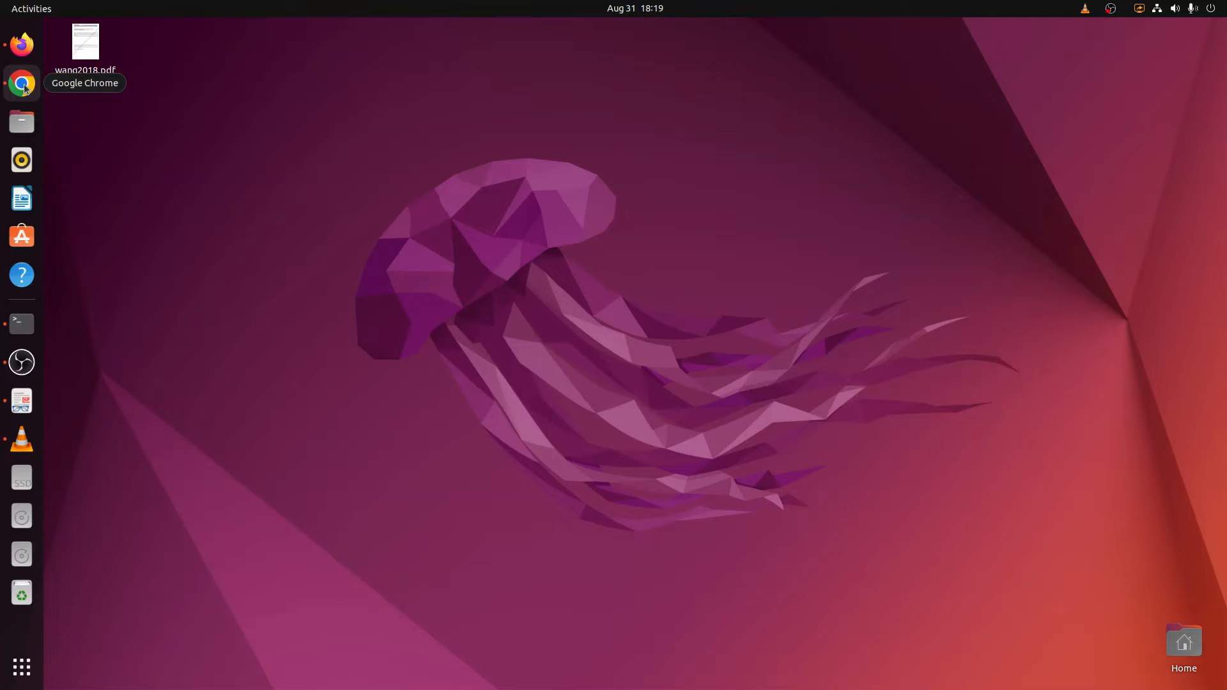
- Switch to Firefox, search the web for PDB in a new tab, and open the RCSB PDB homepage
click(21, 43)
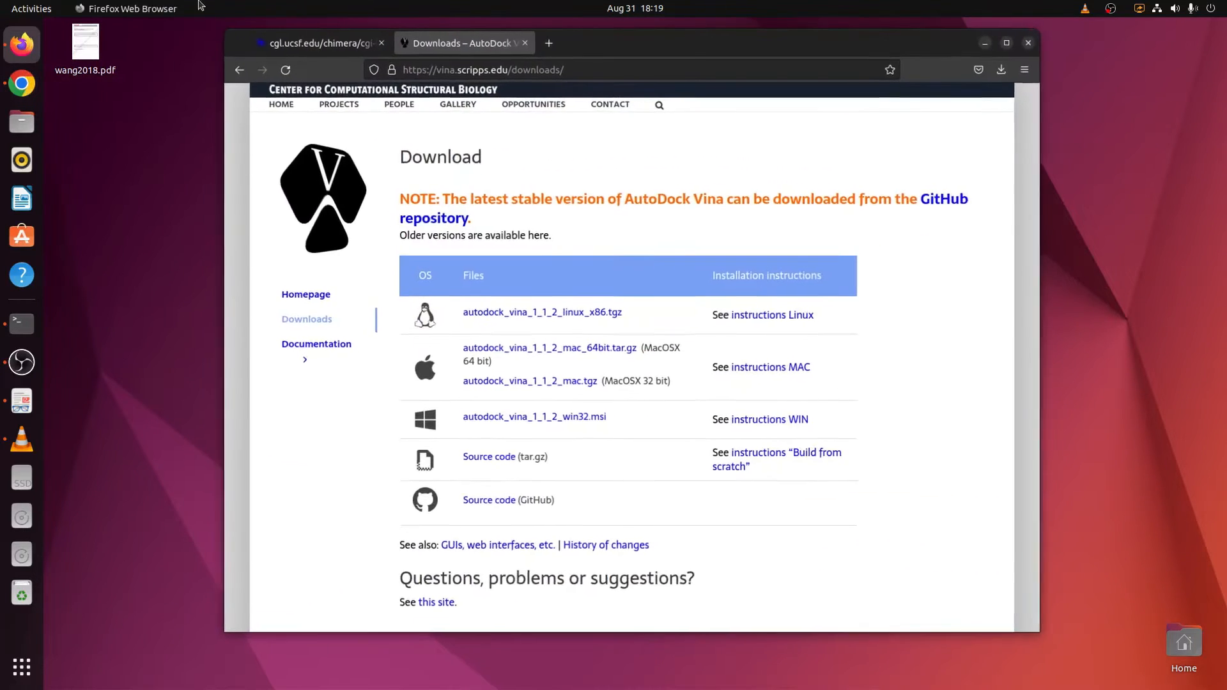
click(551, 43)
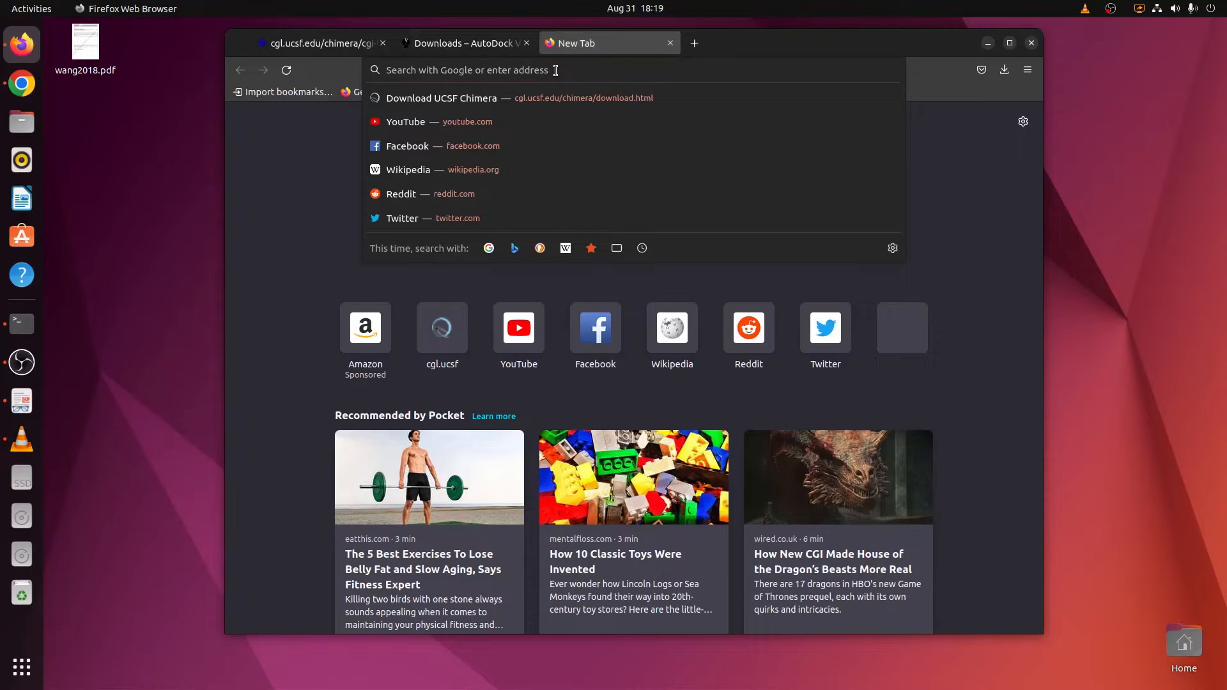
text(PDB)
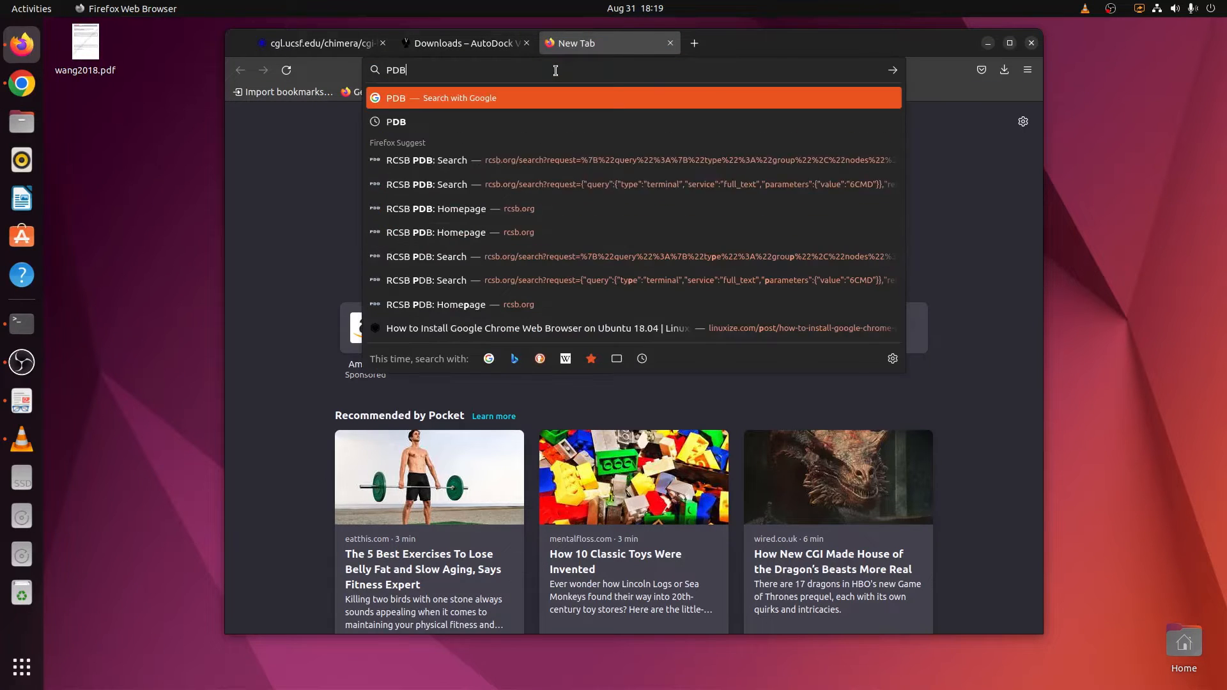
key(Return)
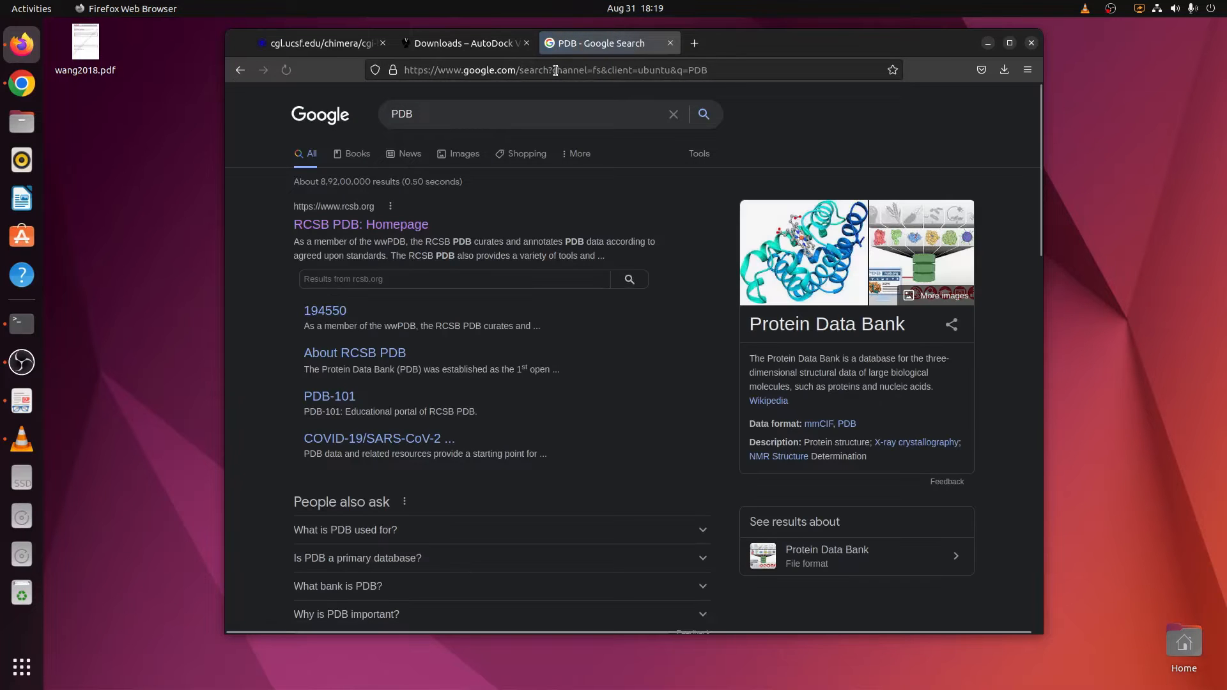
click(344, 229)
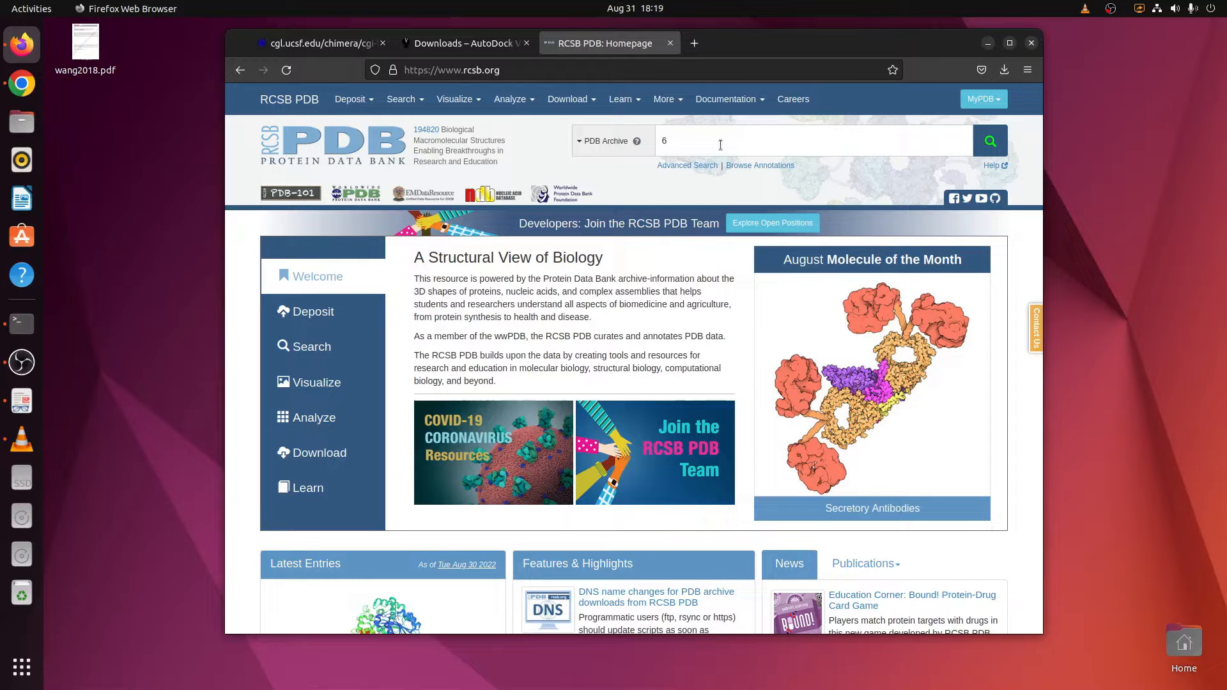
- Search the PDB archive for 6CM4, open its structure page, and enlarge it to 120% in a maximized window
text(4)
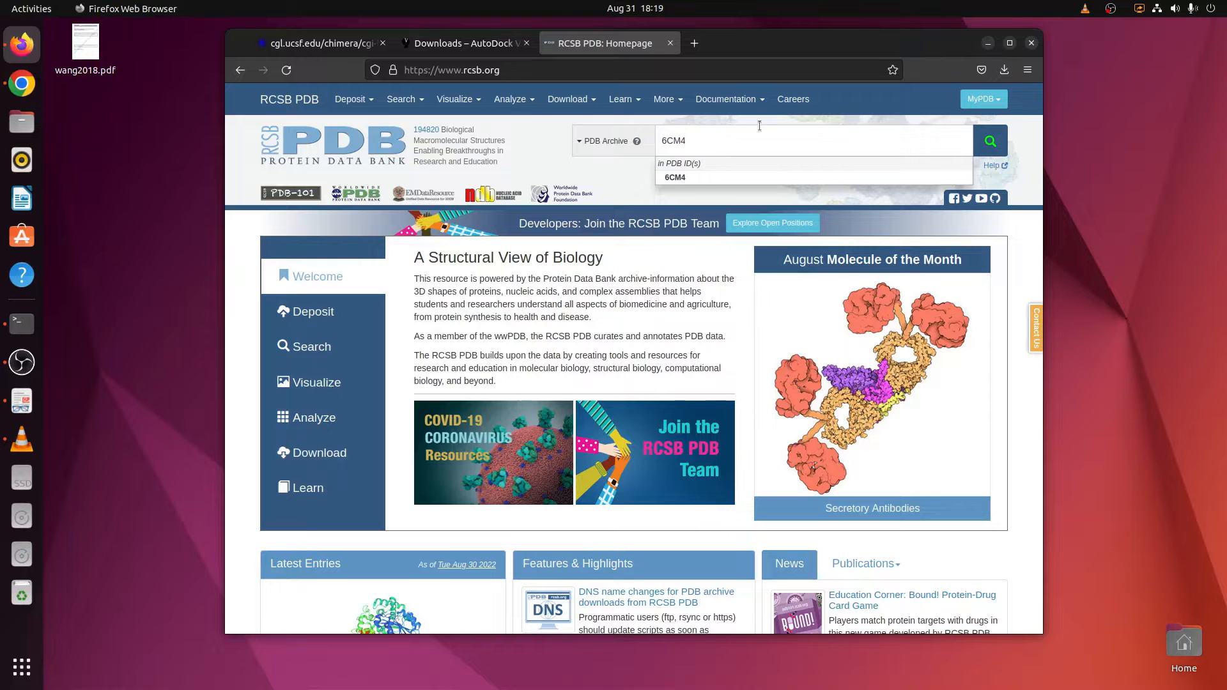
click(678, 179)
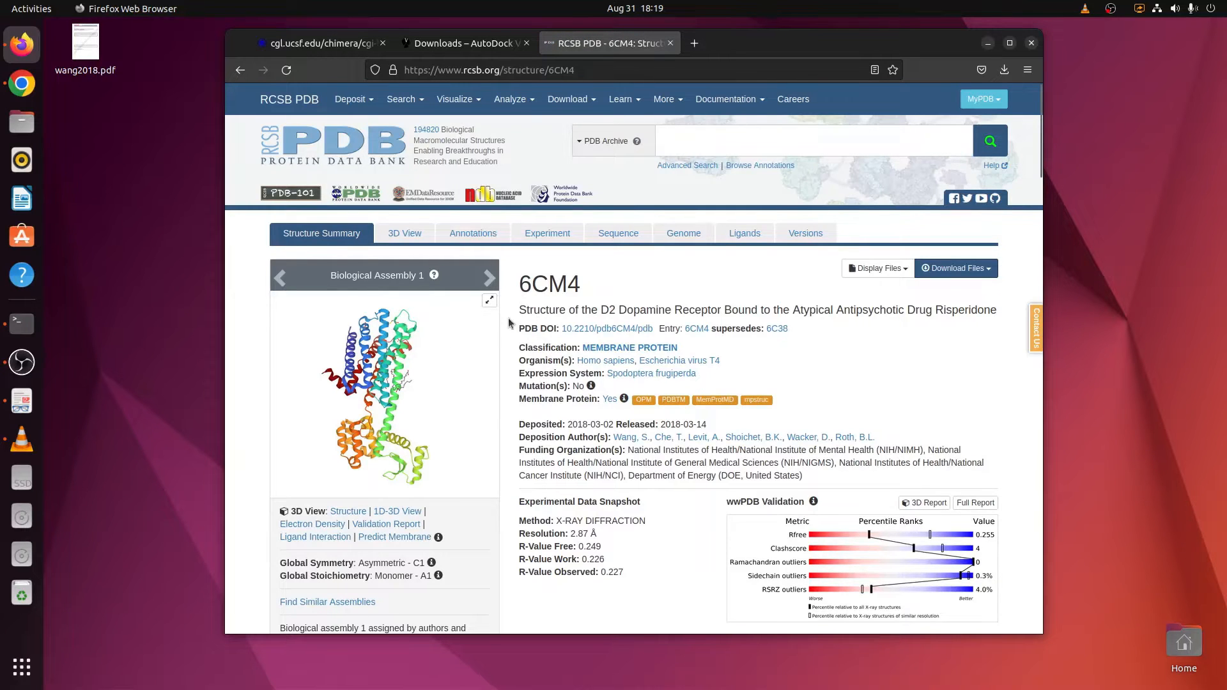
click(1010, 43)
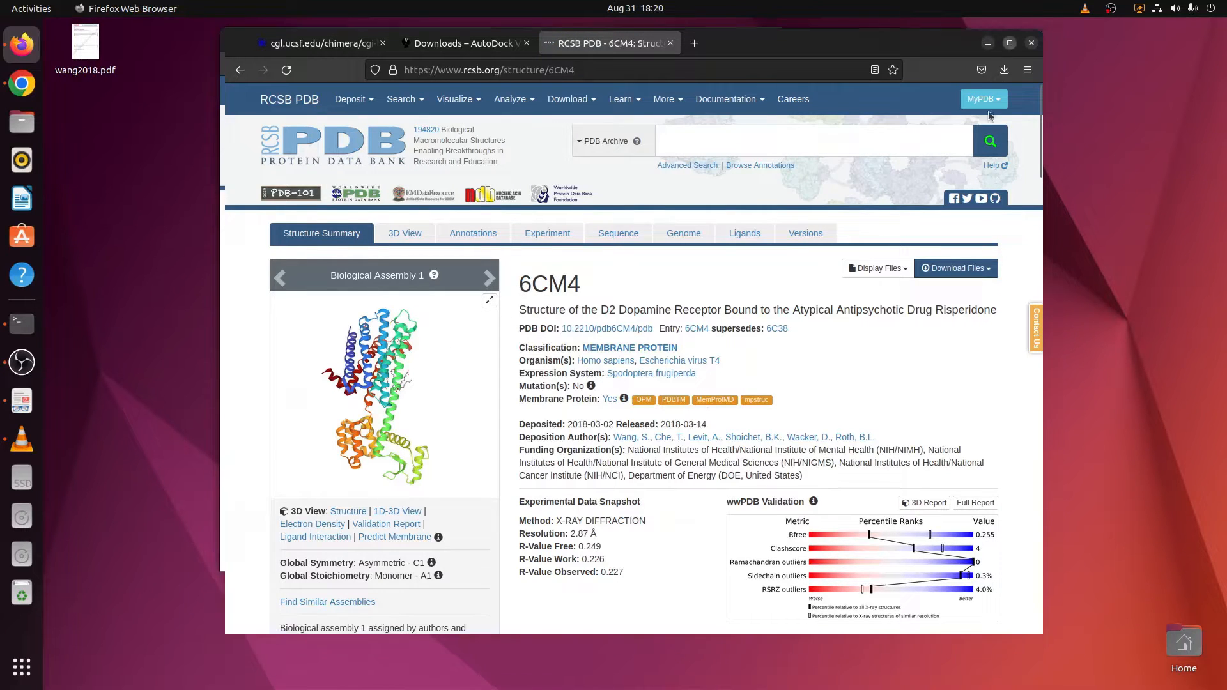
key(ctrl+plus)
key(ctrl+plus)
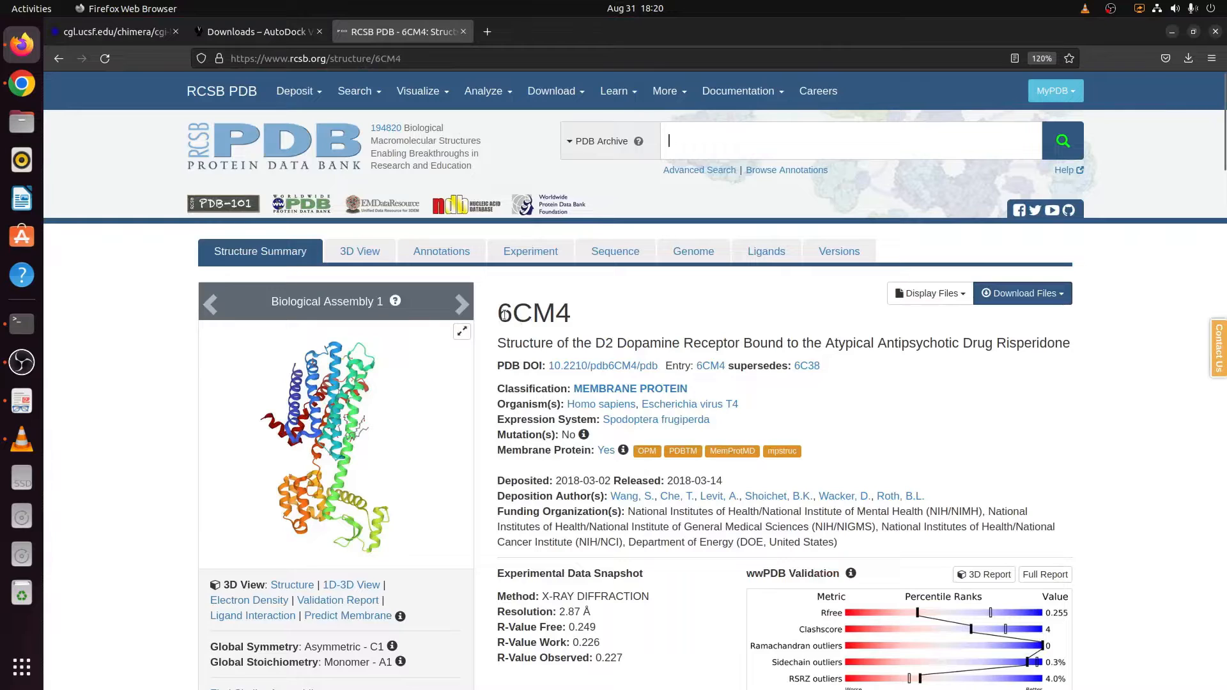
- Examine the 6CM4 page's title and its Small Molecules section for the full chemical name of ligand 8NU
drag(504, 314, 750, 345)
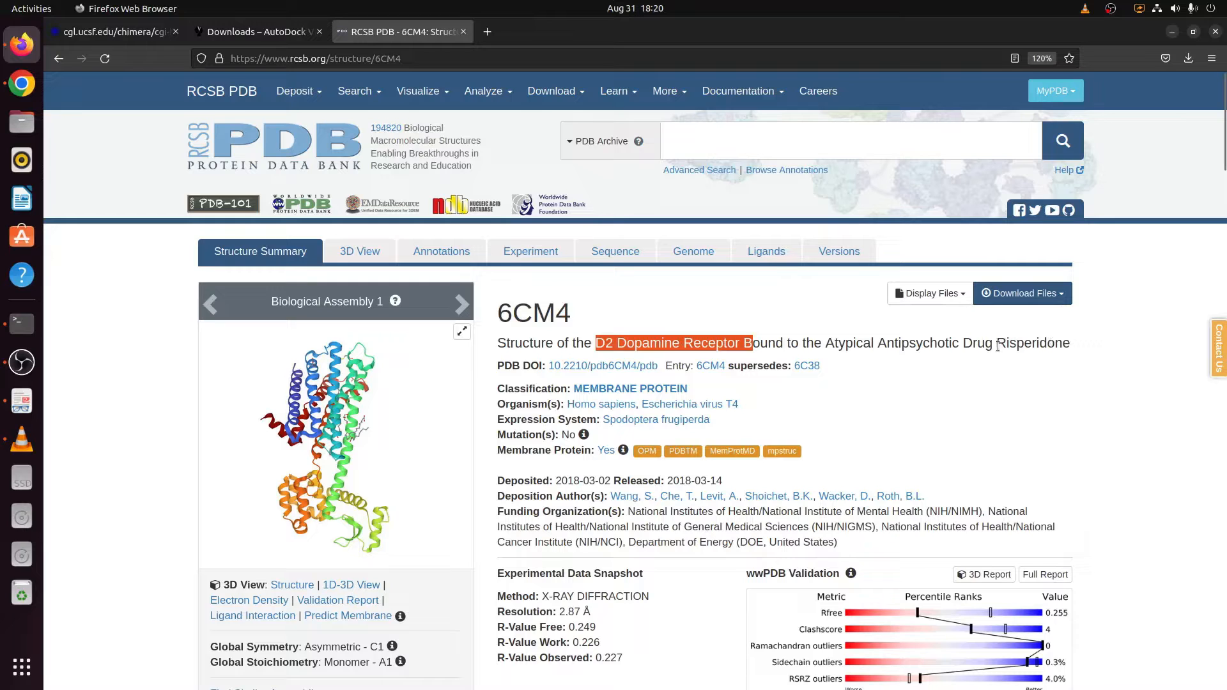
drag(998, 345, 1071, 345)
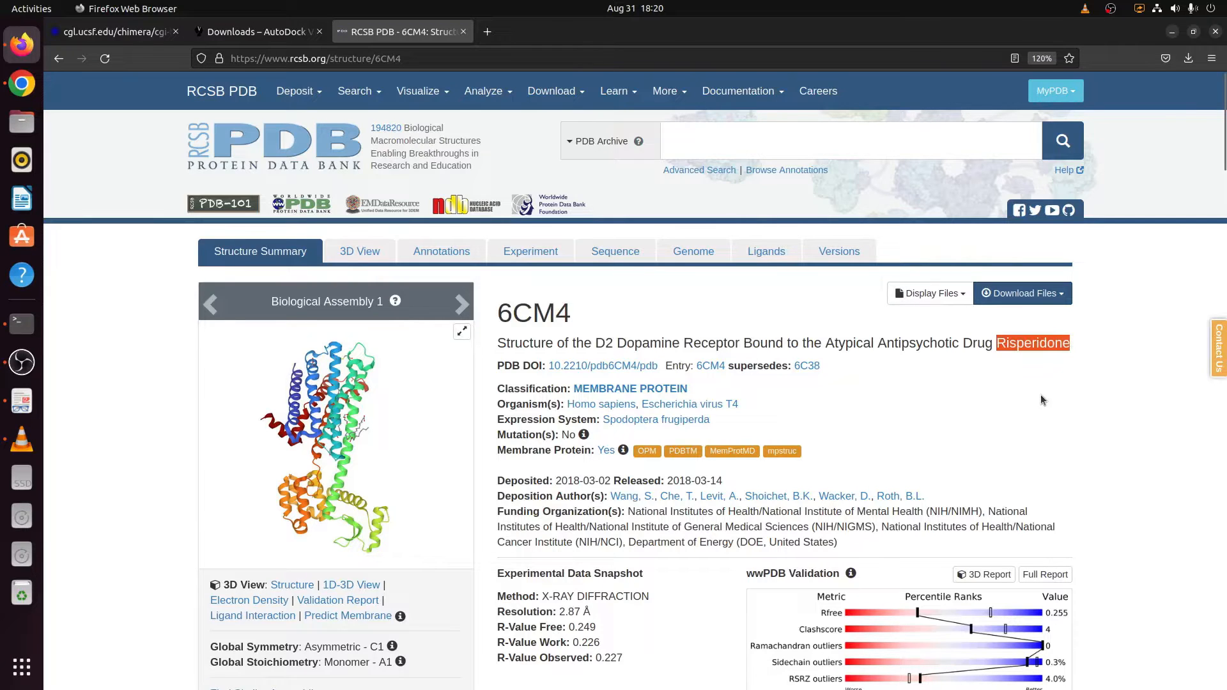
scroll(1041, 399, down, 8)
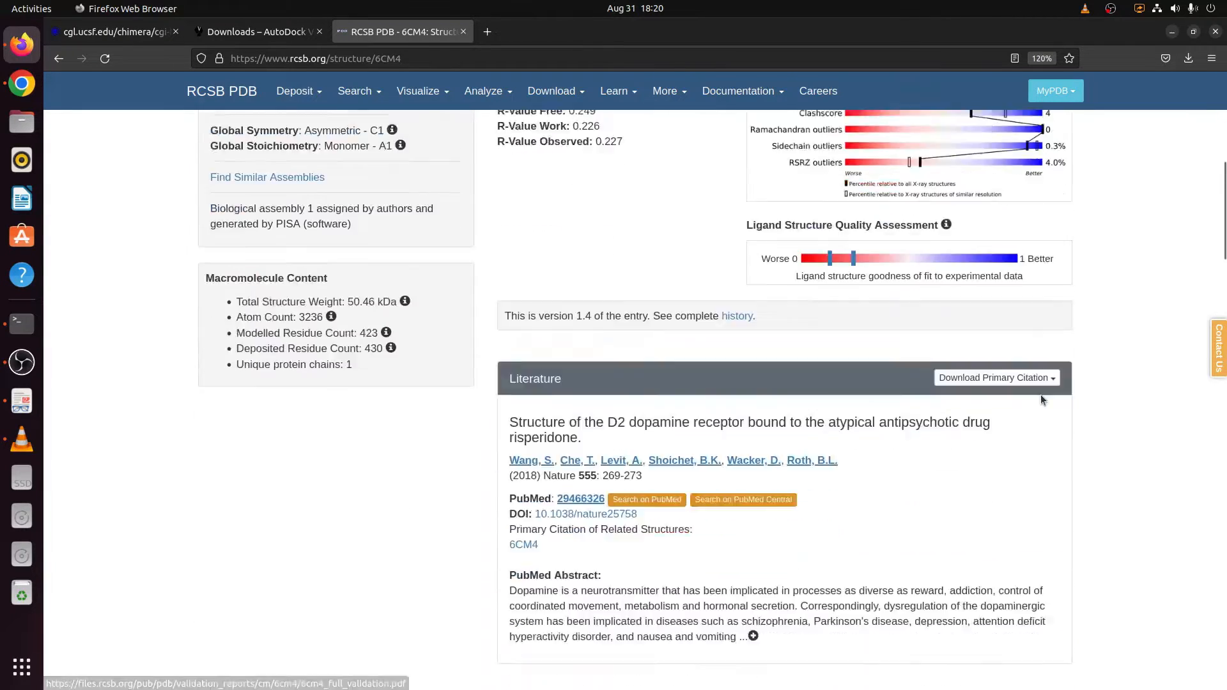
scroll(960, 484, down, 13)
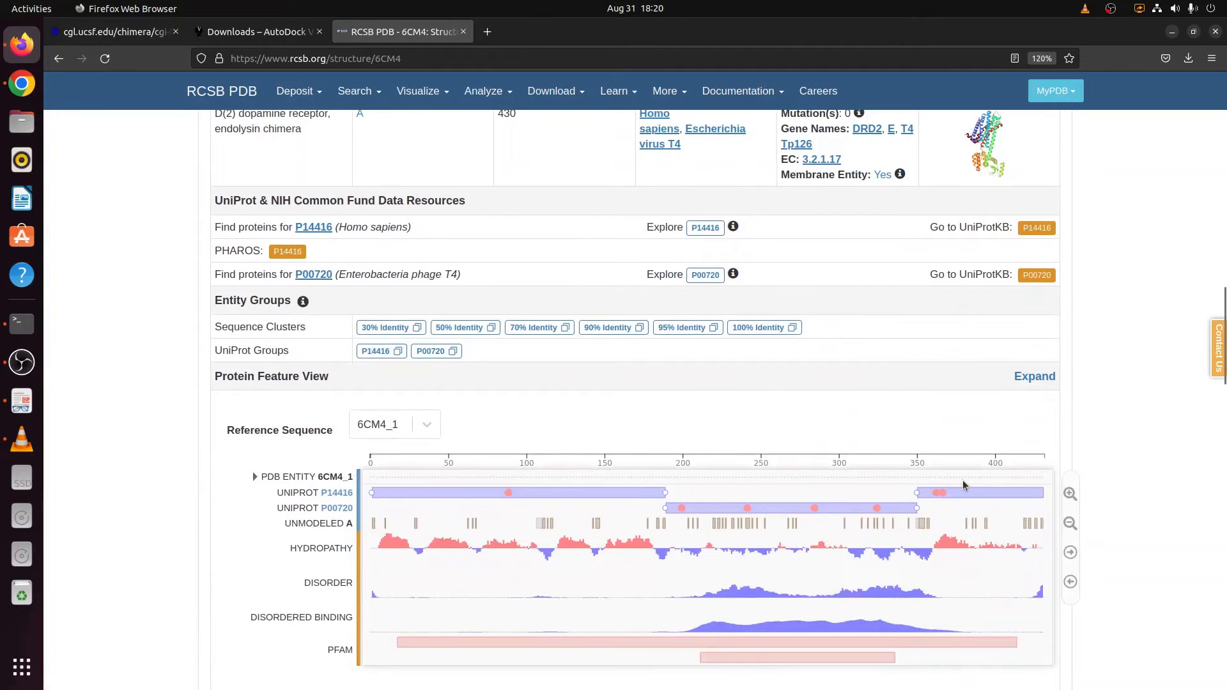
scroll(677, 439, down, 19)
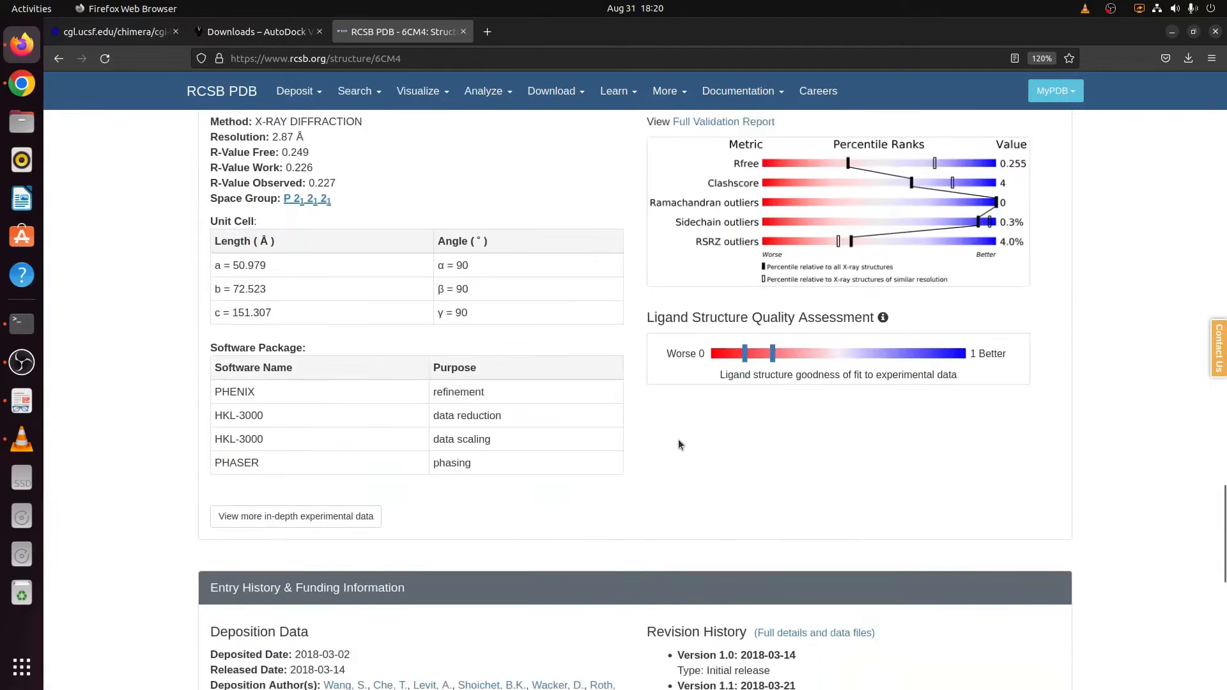
scroll(677, 439, down, 8)
scroll(677, 439, up, 17)
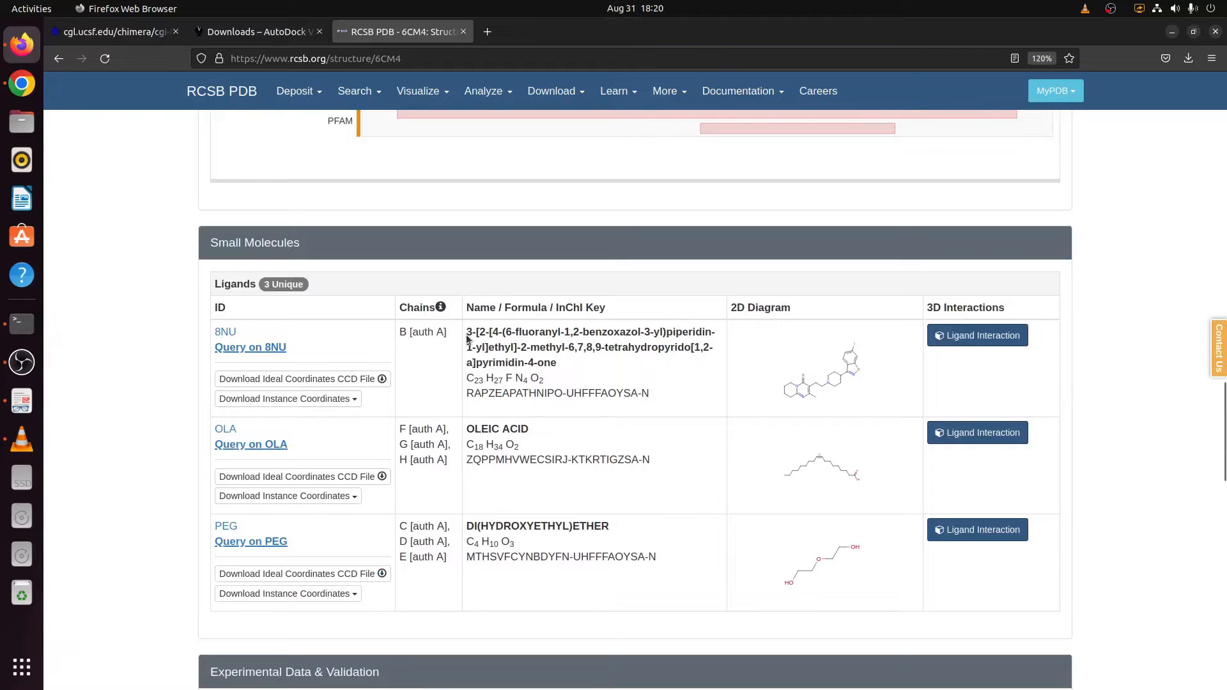
drag(467, 334, 558, 366)
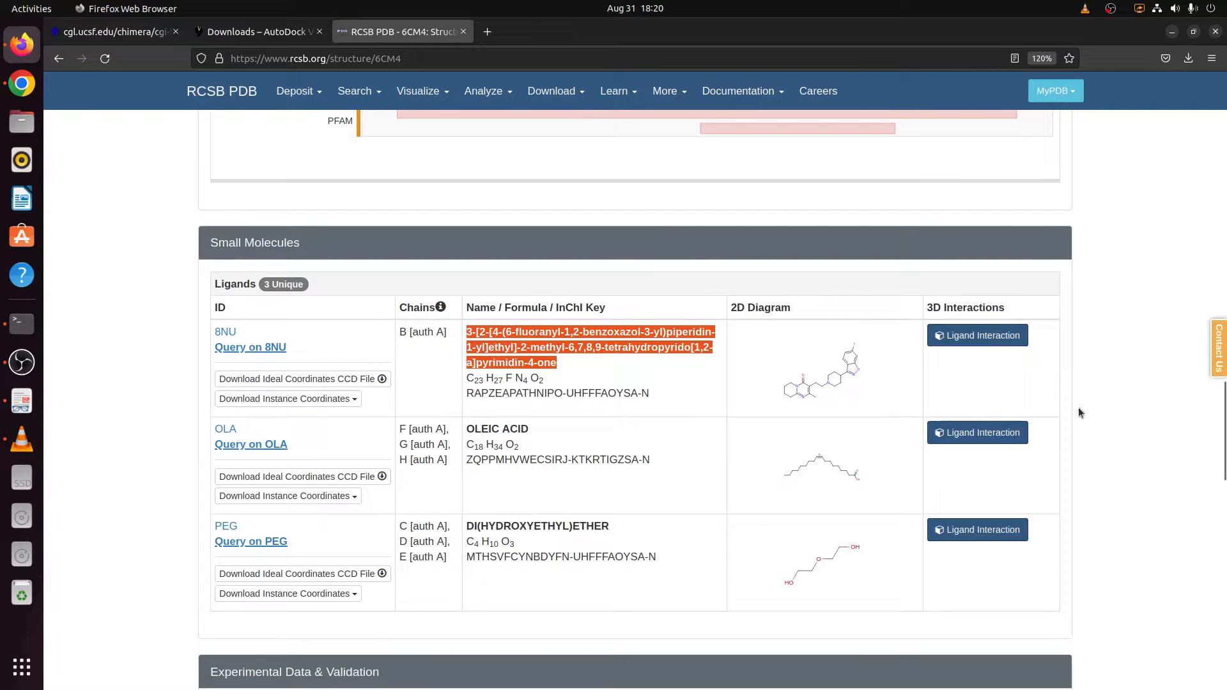
- Check the structure's resolution in the Experimental Data Snapshot of the 6CM4 page
scroll(1078, 407, up, 15)
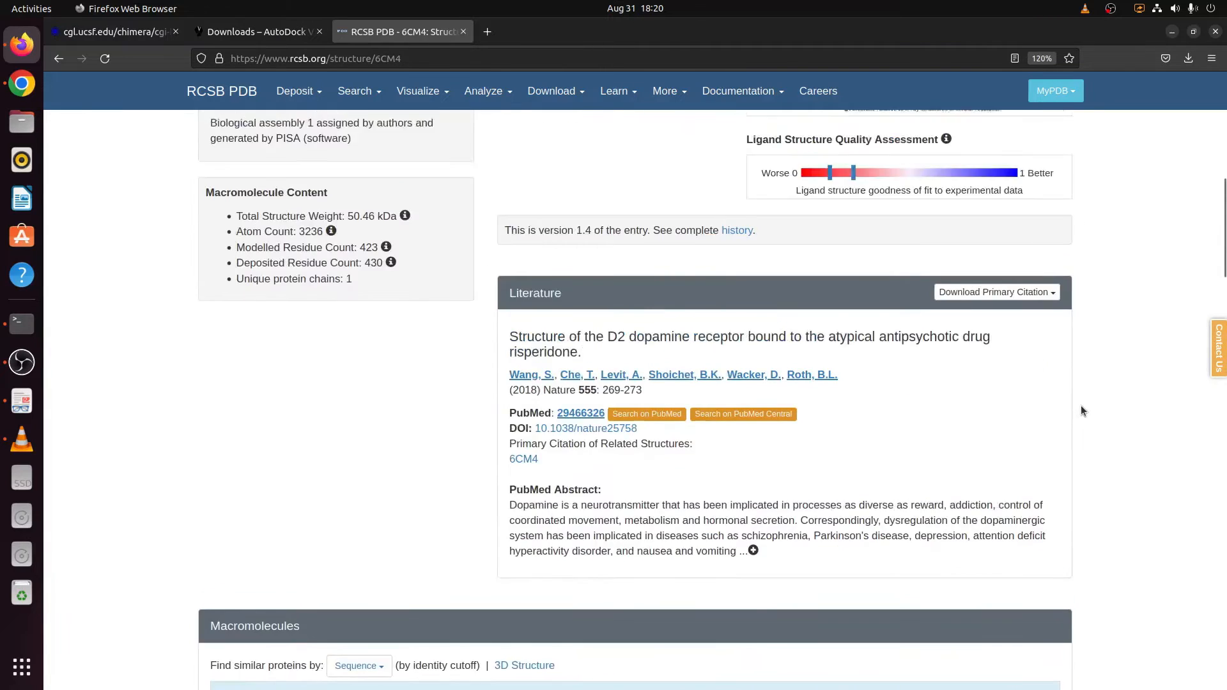
scroll(1079, 409, up, 4)
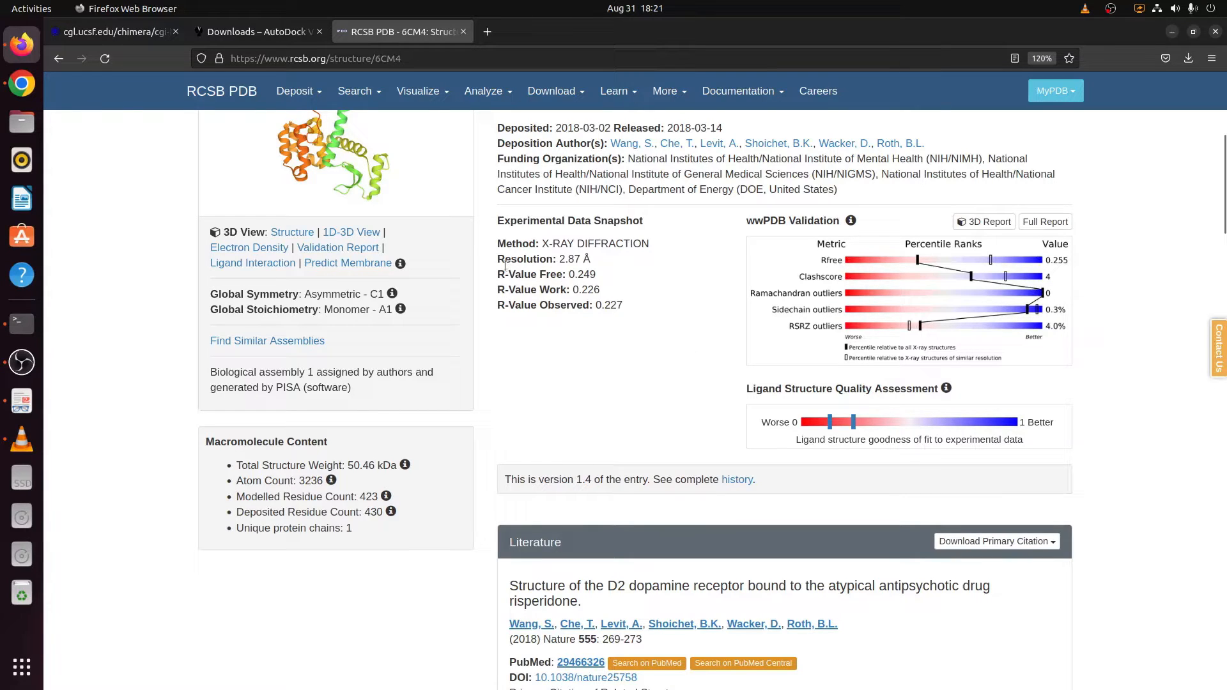
drag(502, 259, 593, 261)
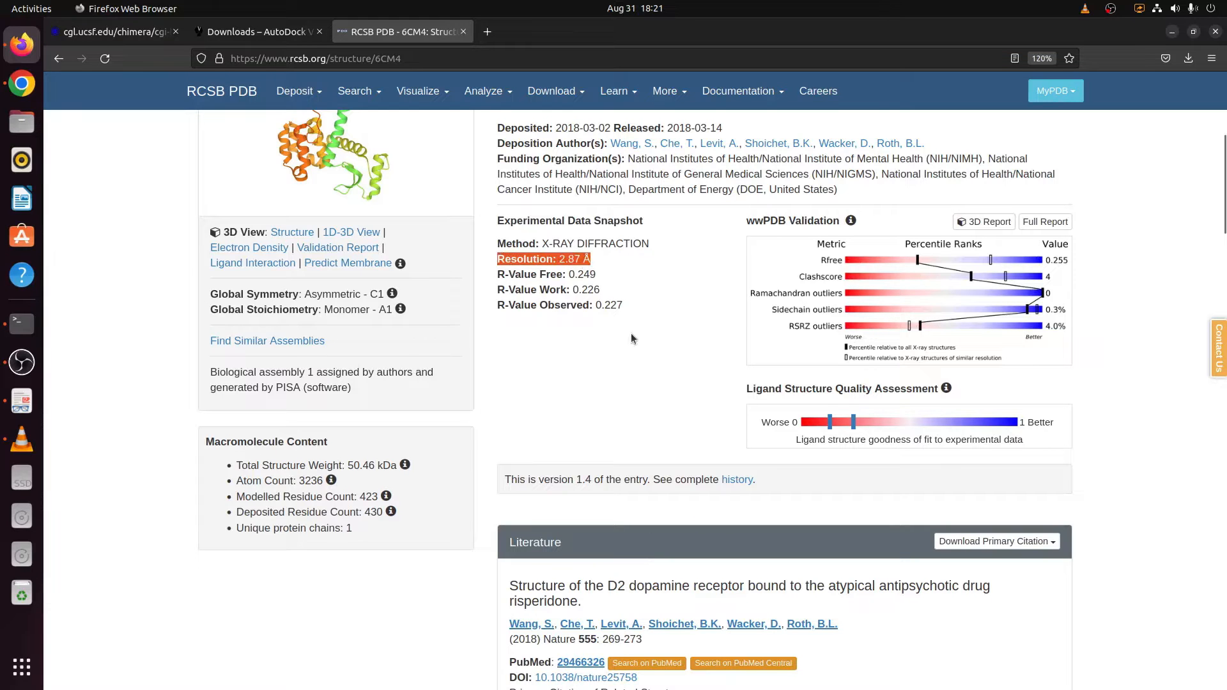
click(642, 362)
scroll(641, 362, up, 3)
scroll(642, 362, up, 4)
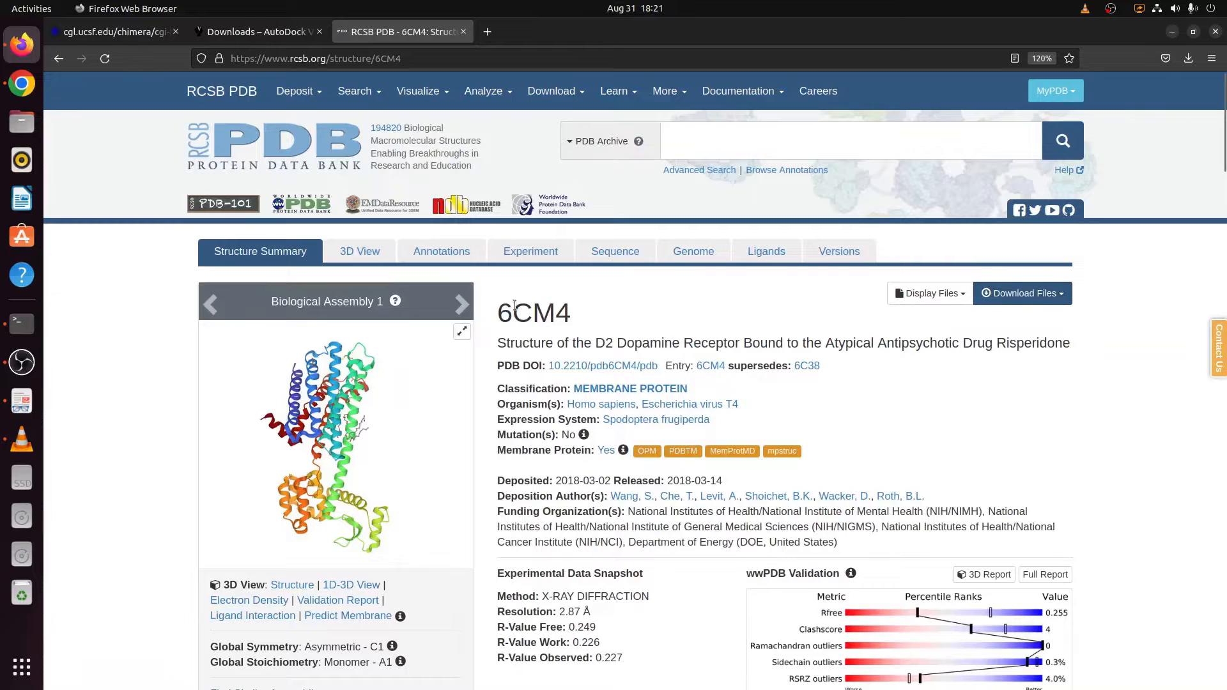
- Download the 6CM4 structure in PDB Format and minimize the browser
drag(499, 315, 572, 315)
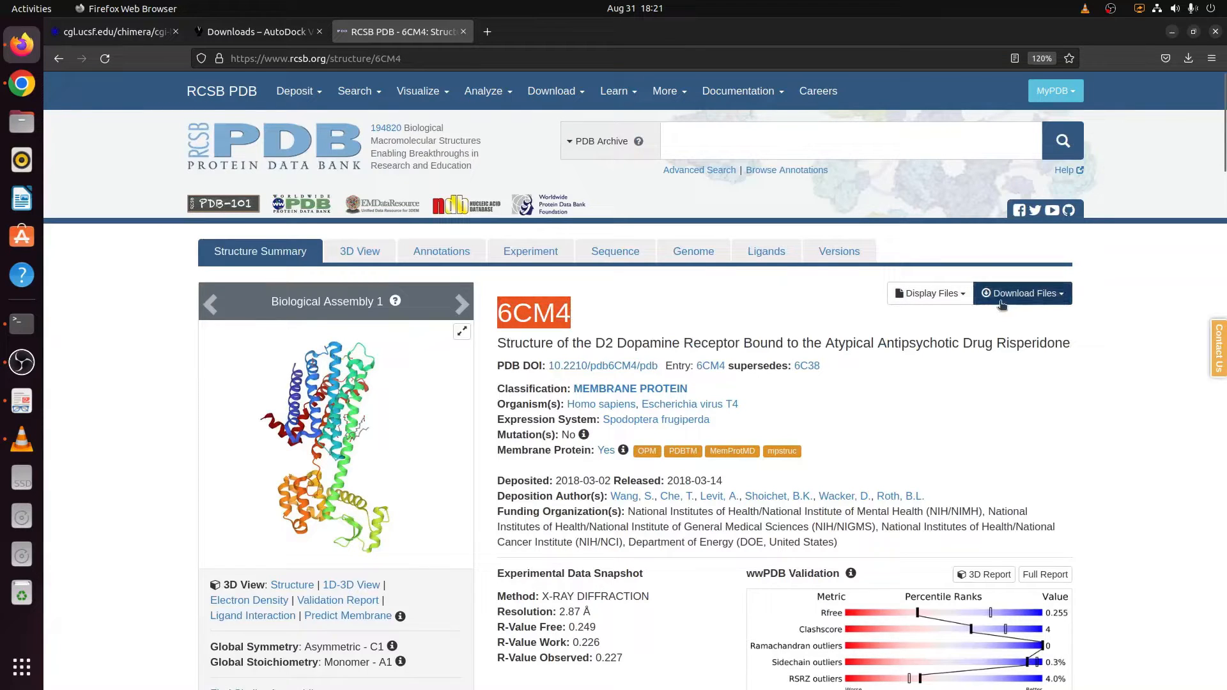
click(1051, 298)
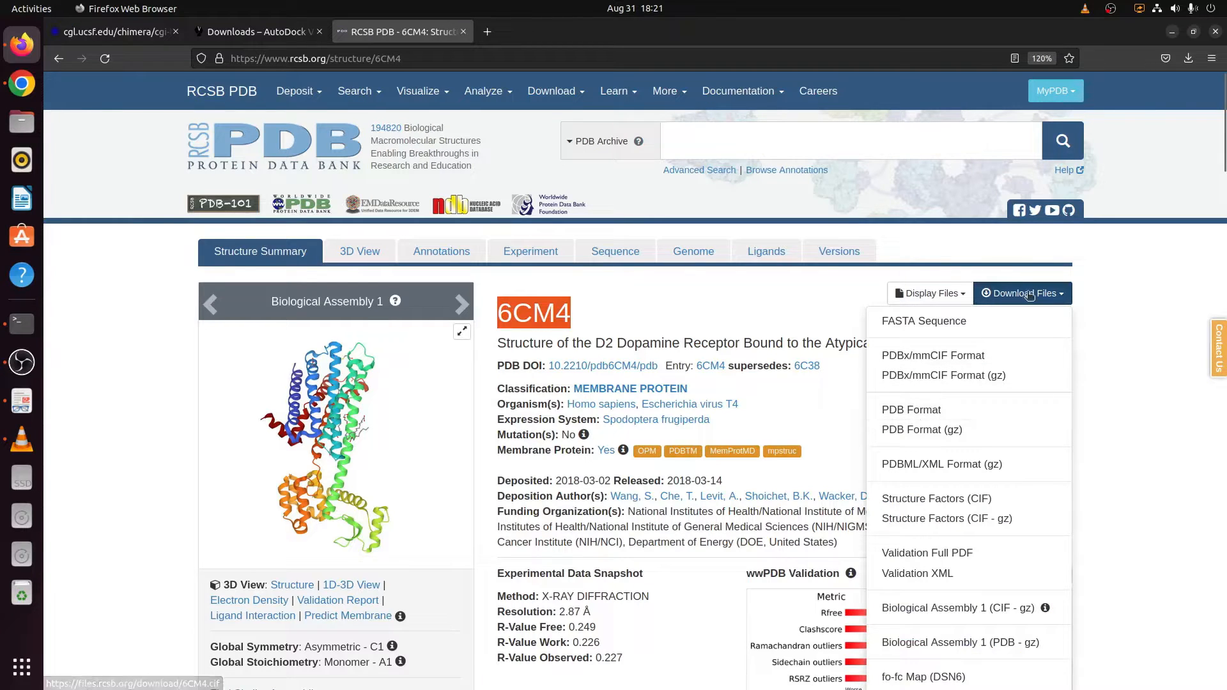
click(899, 410)
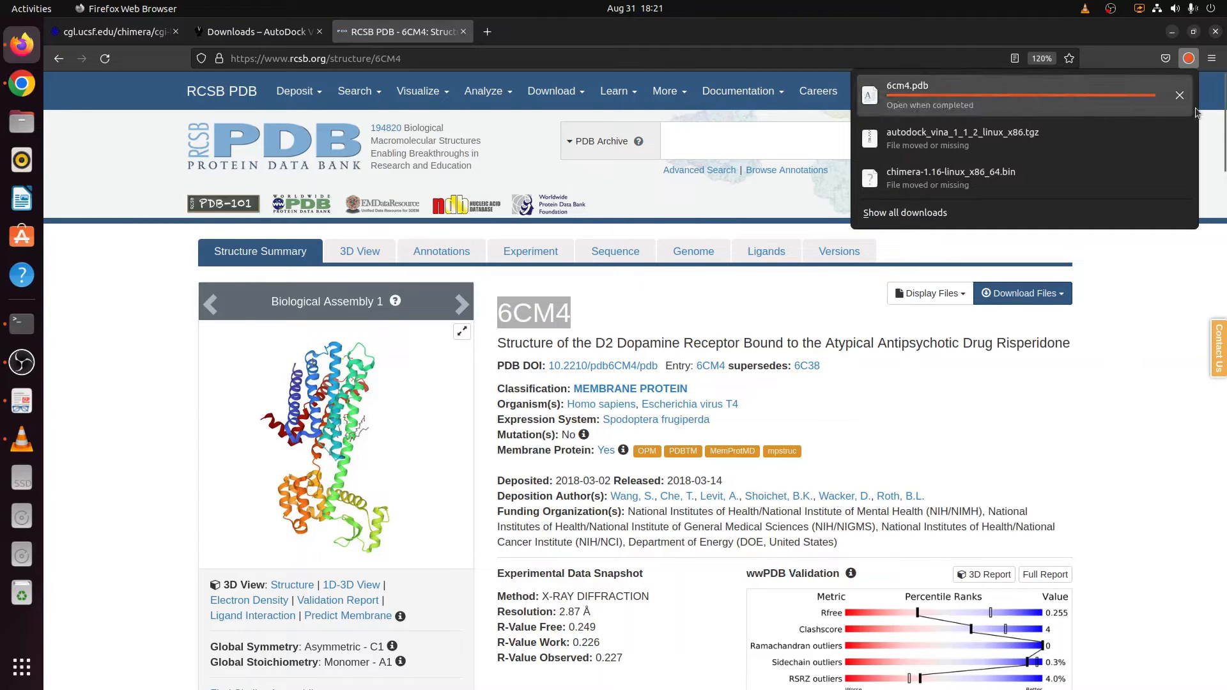
click(1172, 32)
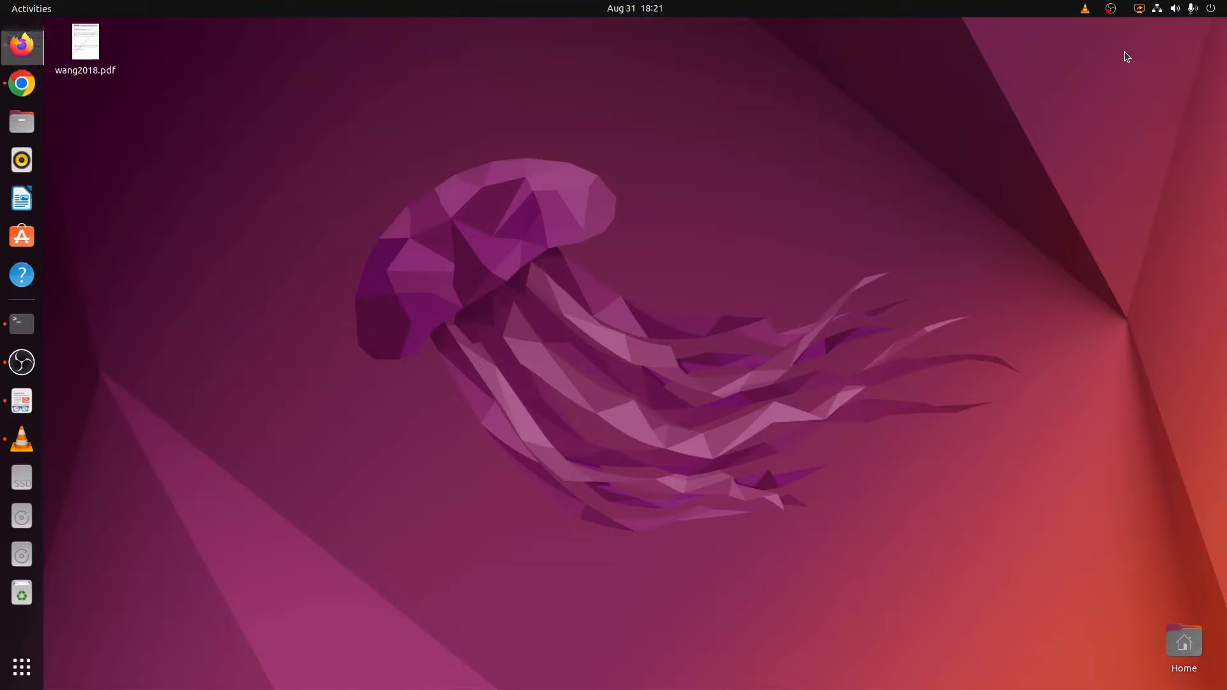
- Switch to Files, open the Downloads folder, and tile its window to half of the screen beside the desktop
click(21, 122)
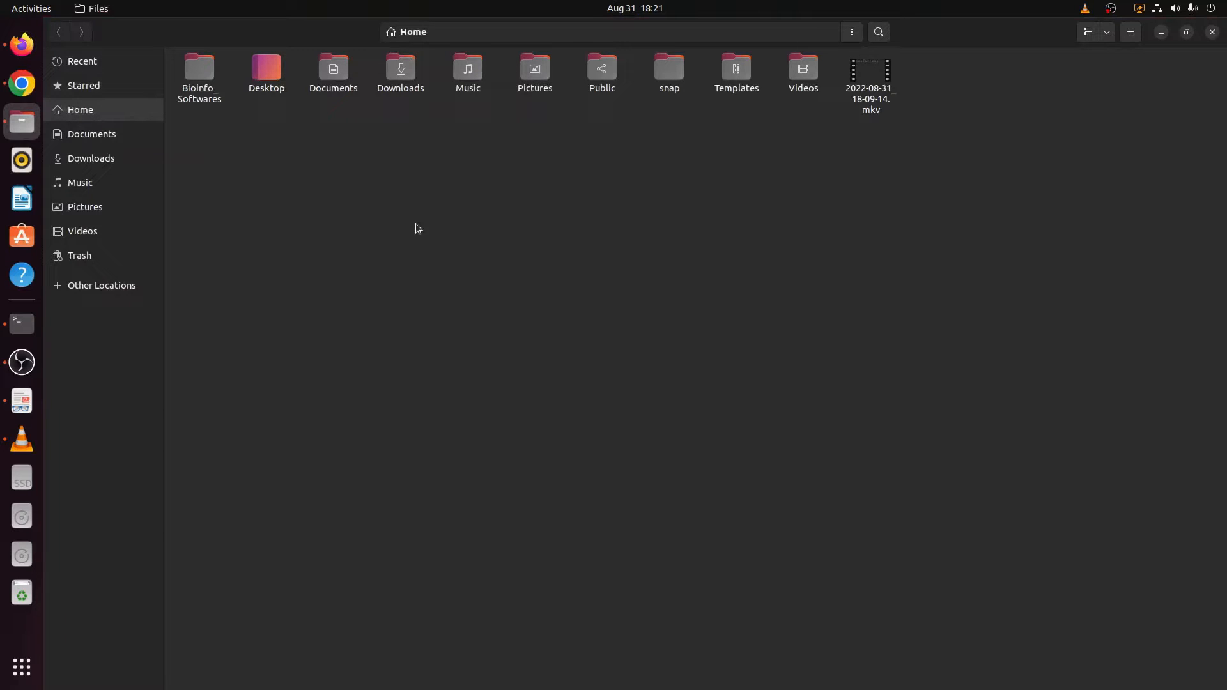
double_click(400, 72)
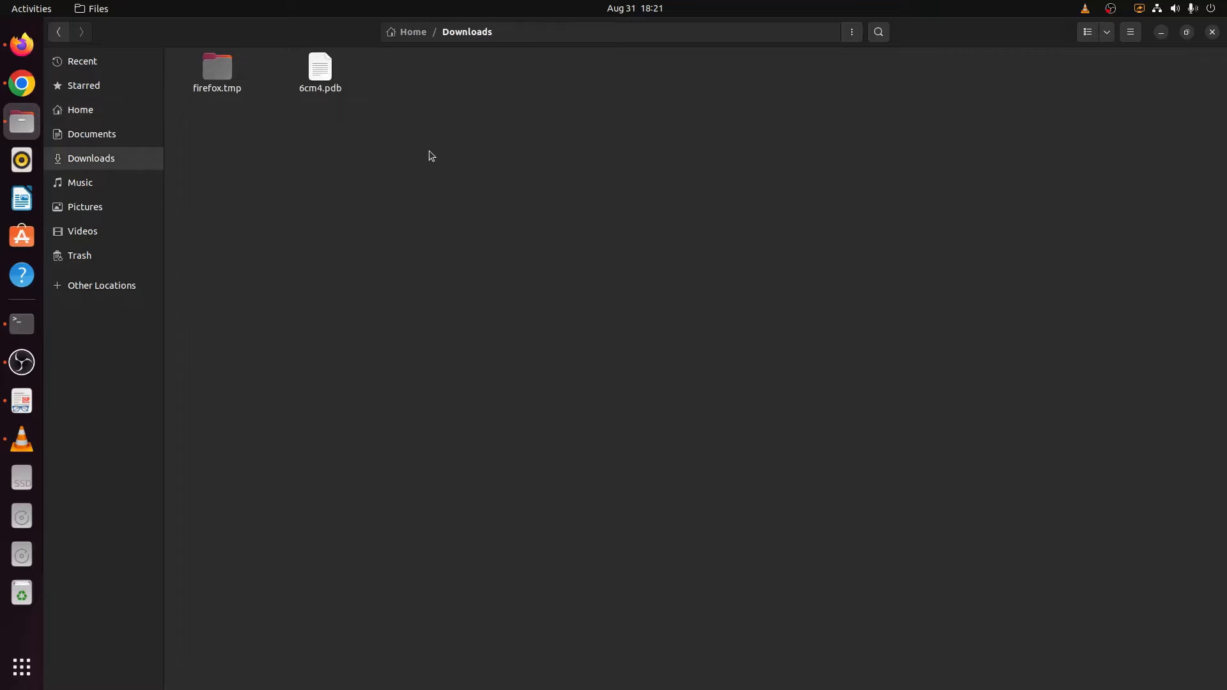
drag(963, 25, 1223, 106)
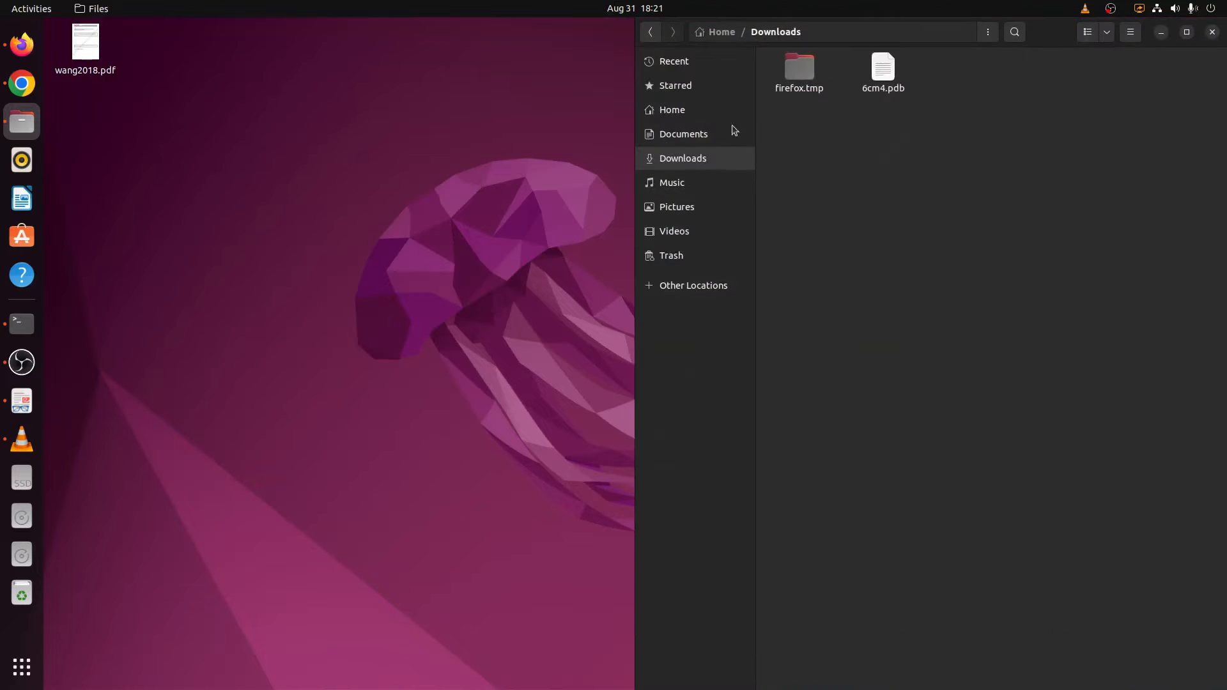
- Create a new folder named 6CM4 on the desktop
right_click(122, 149)
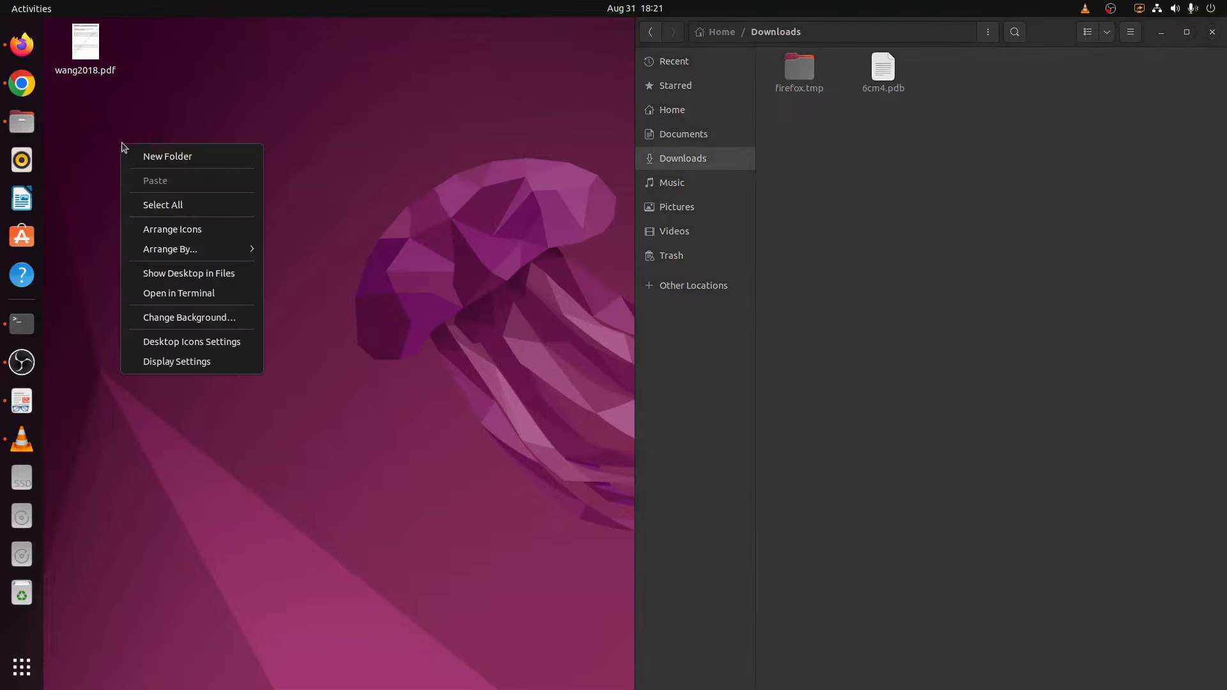
click(166, 156)
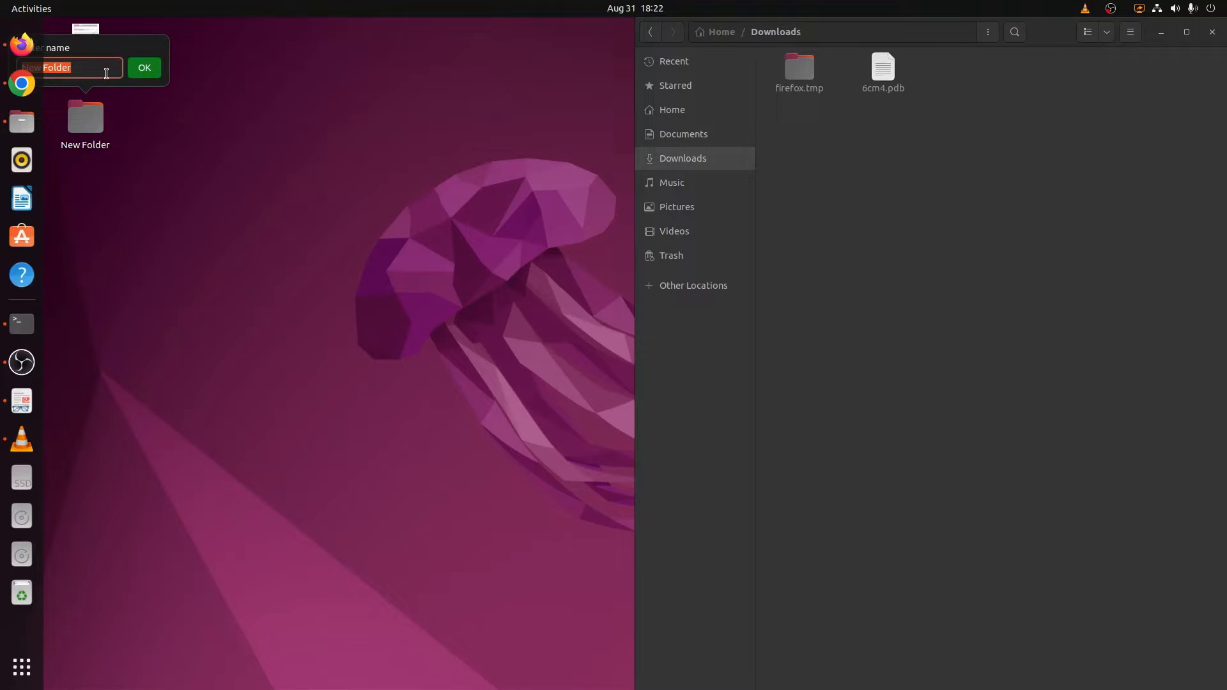
key(BackSpace)
key(Return)
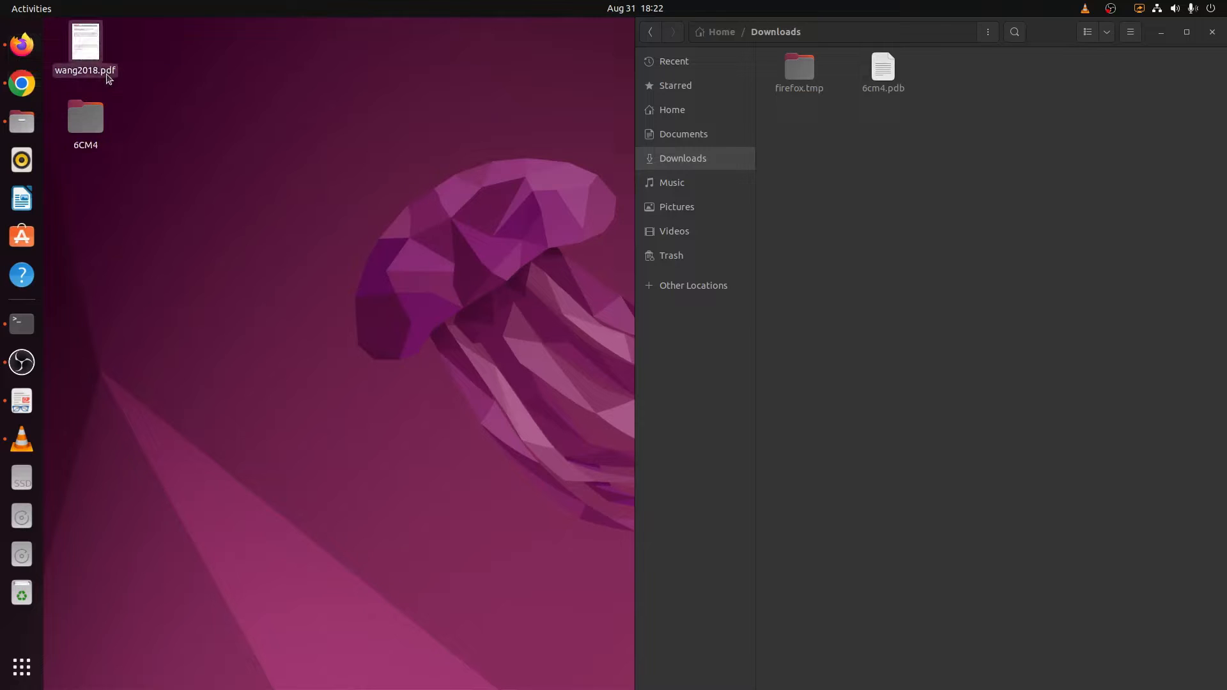
- Open the desktop's 6CM4 folder and create a subfolder named Protein_Files in it
double_click(92, 123)
right_click(231, 97)
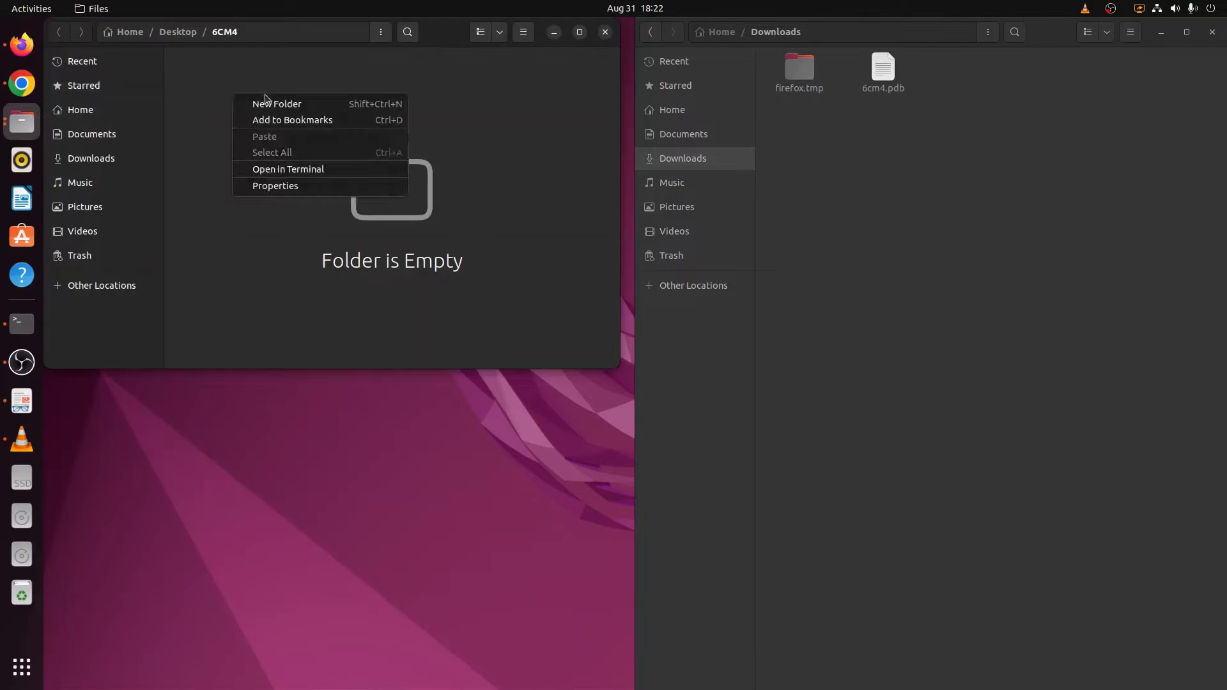
click(300, 105)
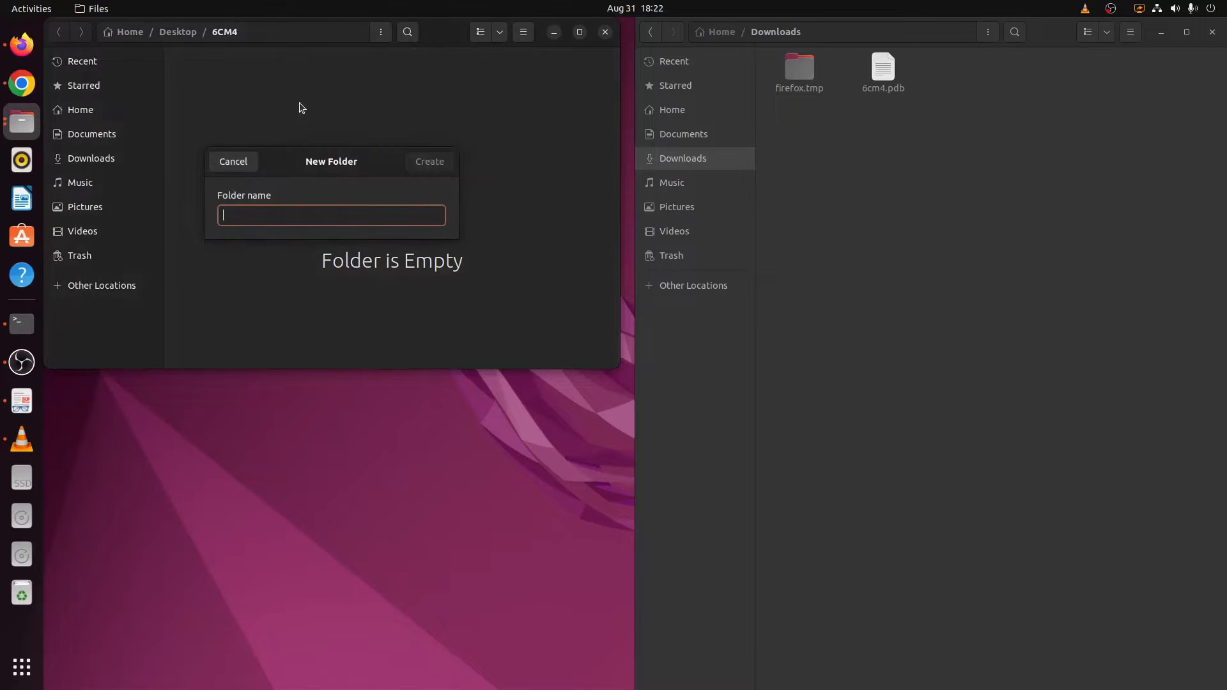
text(Protein_Fi)
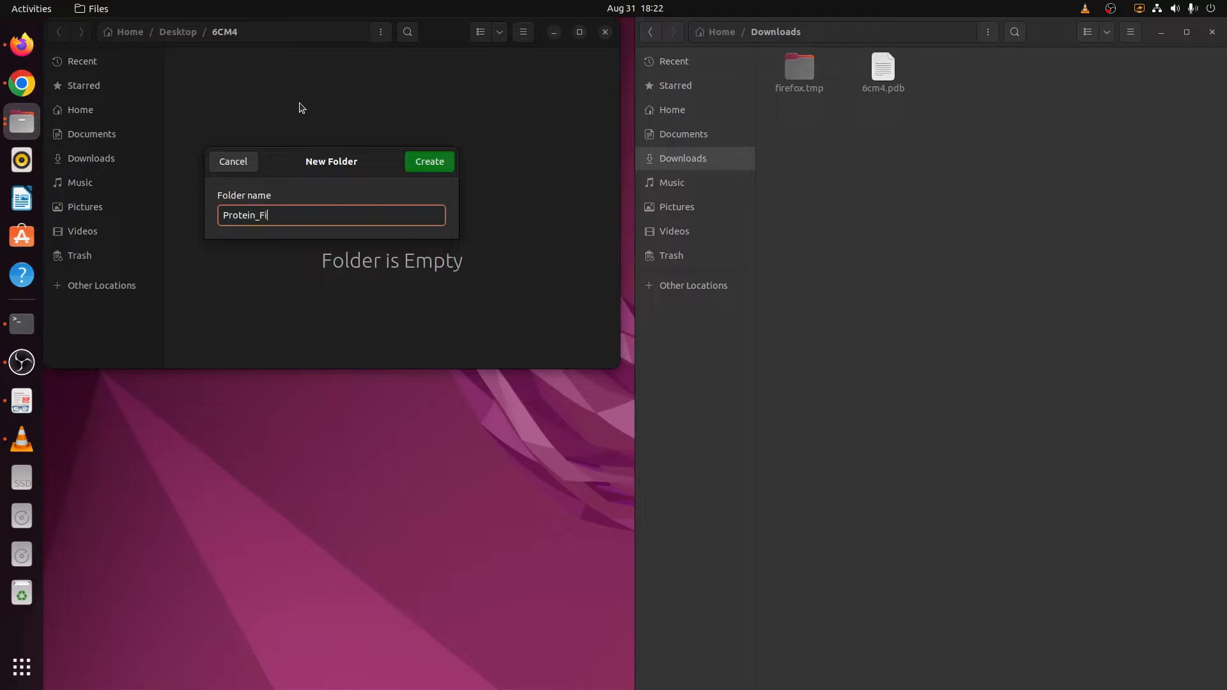
text(les)
key(Return)
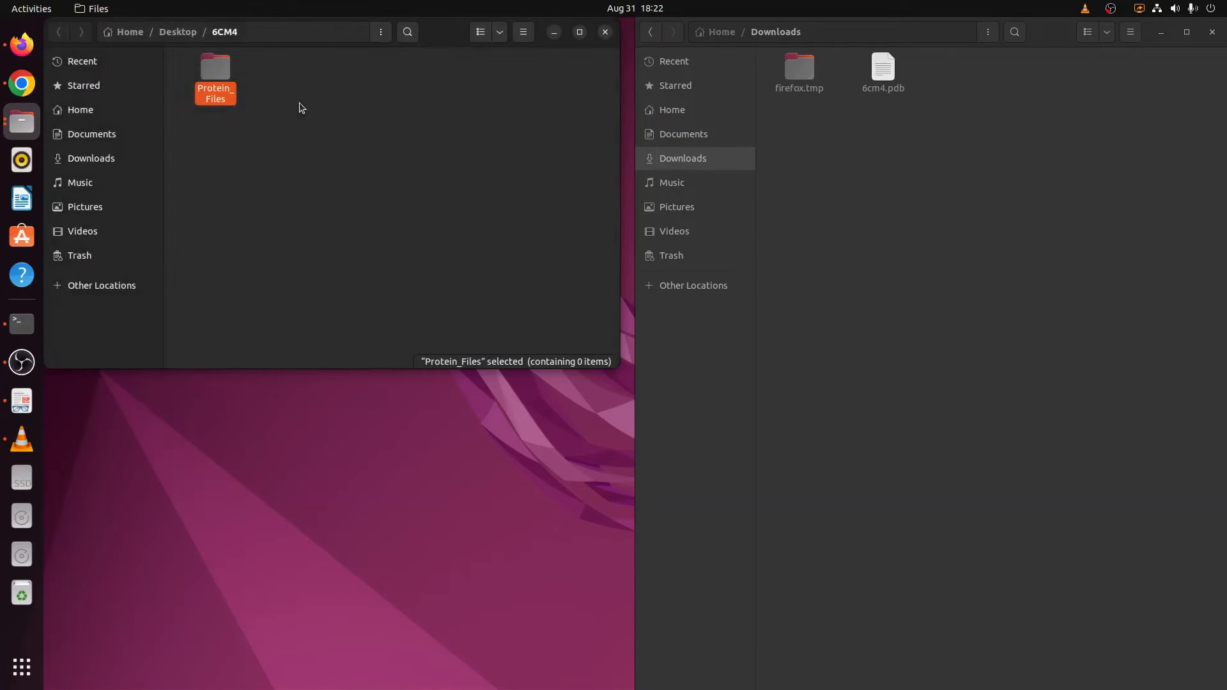
- Go up to the Desktop folder and move its window away to uncover the 6CM4 folder on the desktop
click(178, 31)
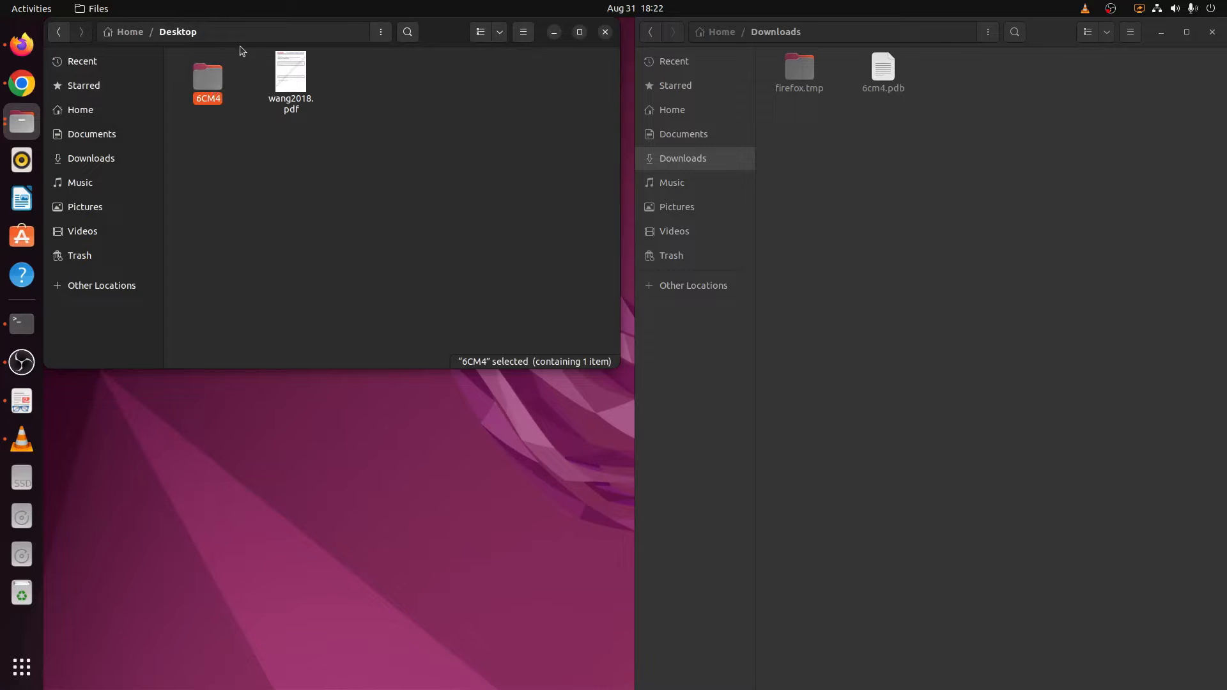
drag(370, 11, 390, 146)
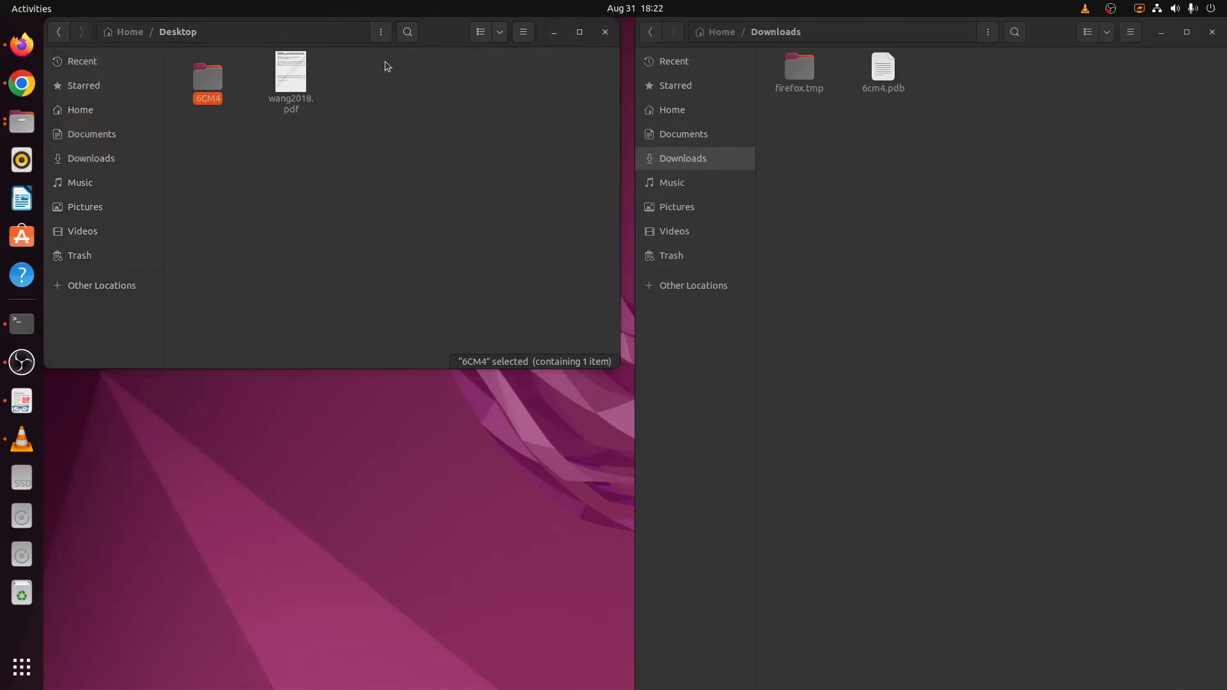
drag(439, 35, 433, 197)
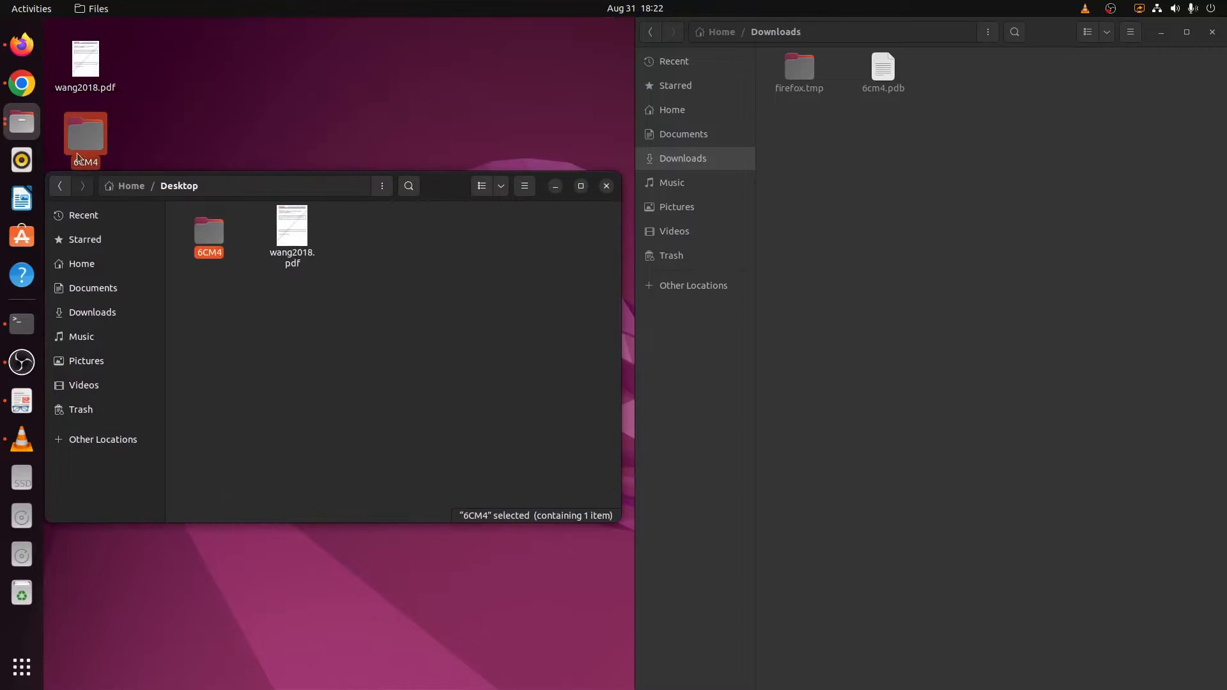
- Move 6cm4.pdb from Downloads into the Protein_Files folder inside 6CM4, and close the Downloads window
double_click(212, 238)
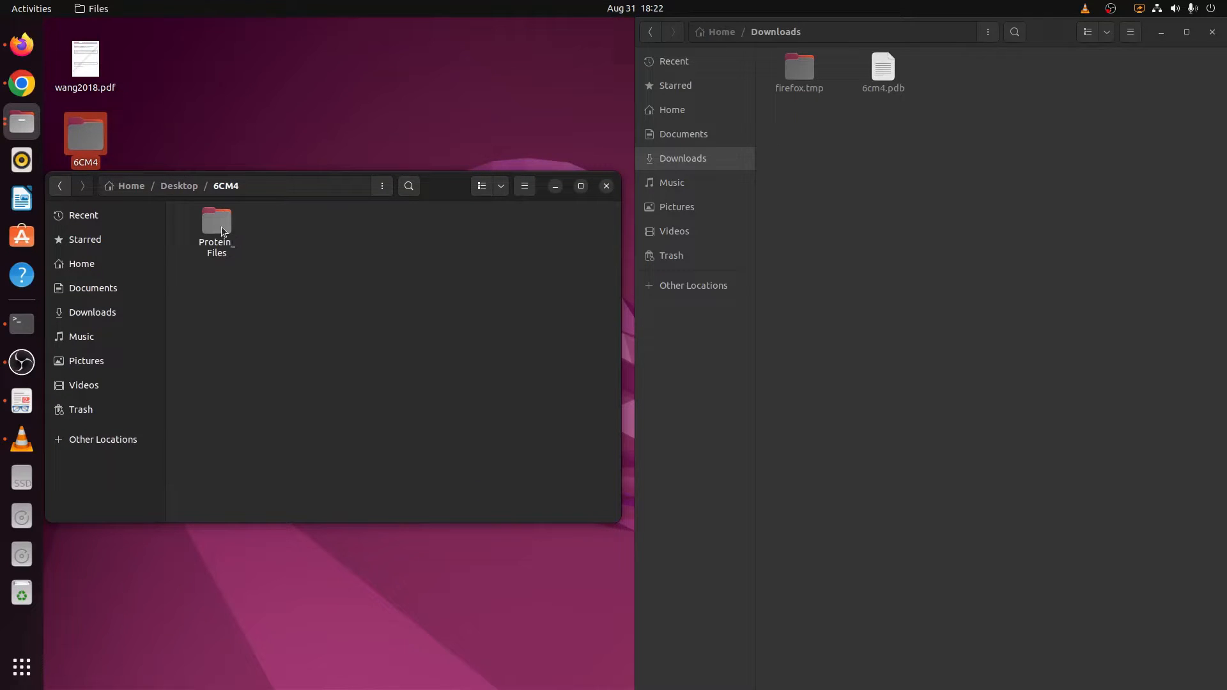
double_click(222, 231)
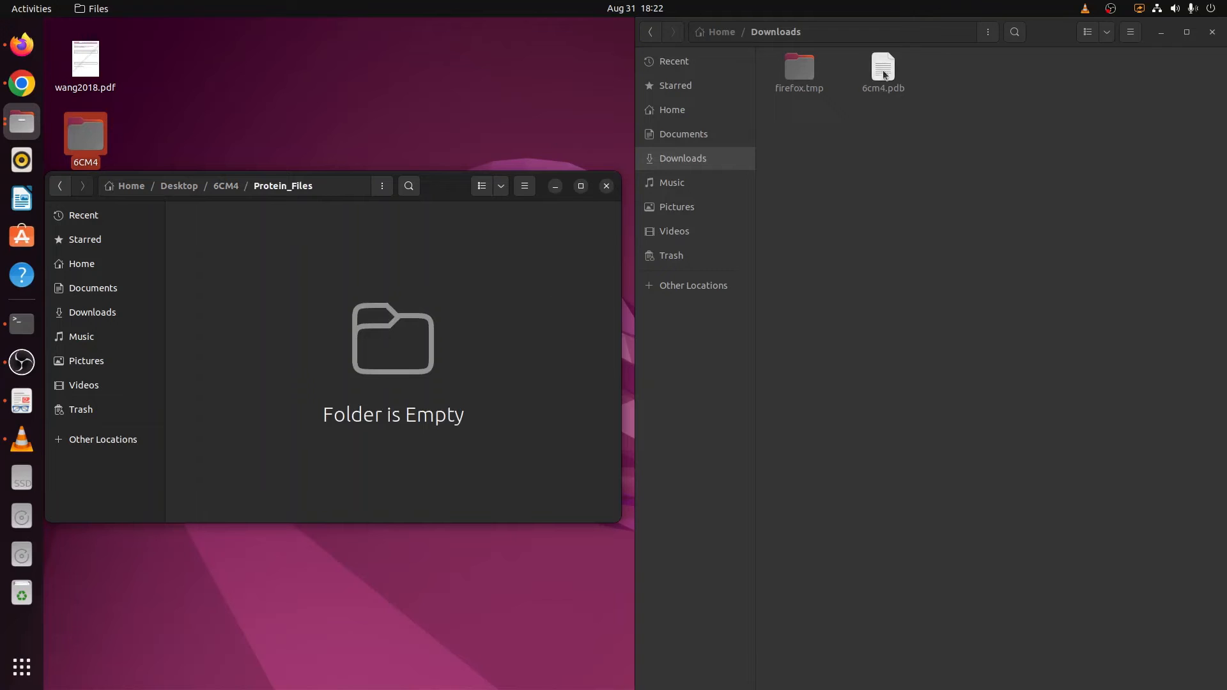
drag(883, 69, 315, 304)
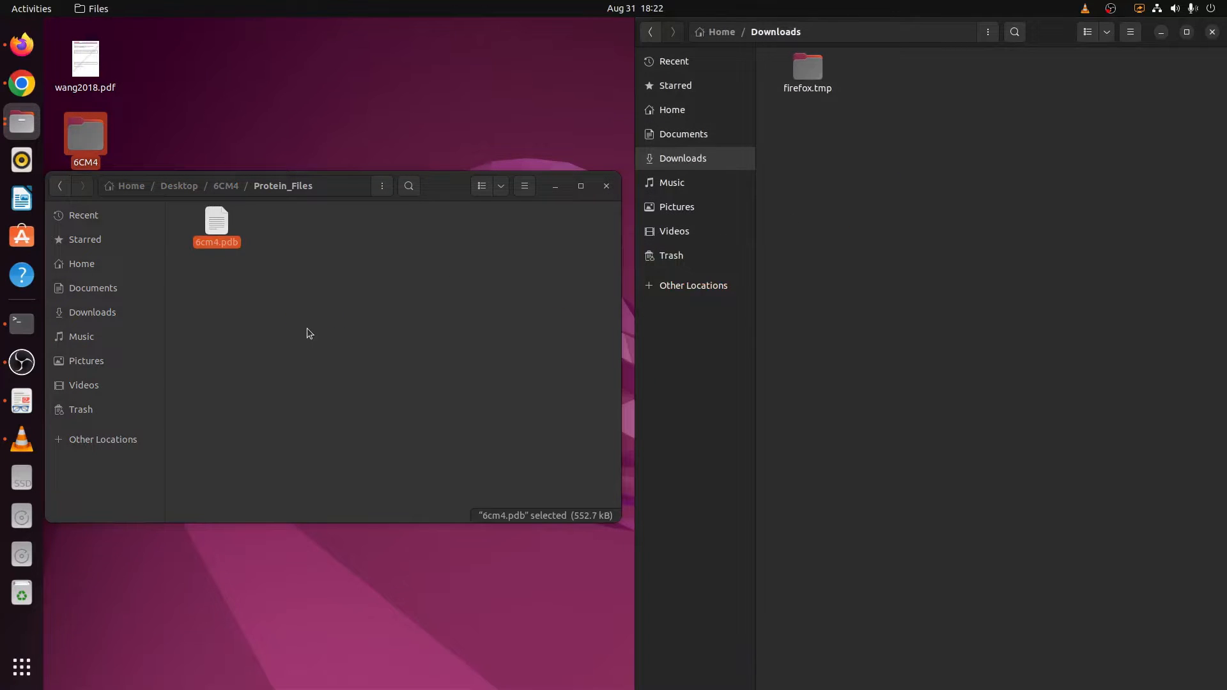
click(305, 326)
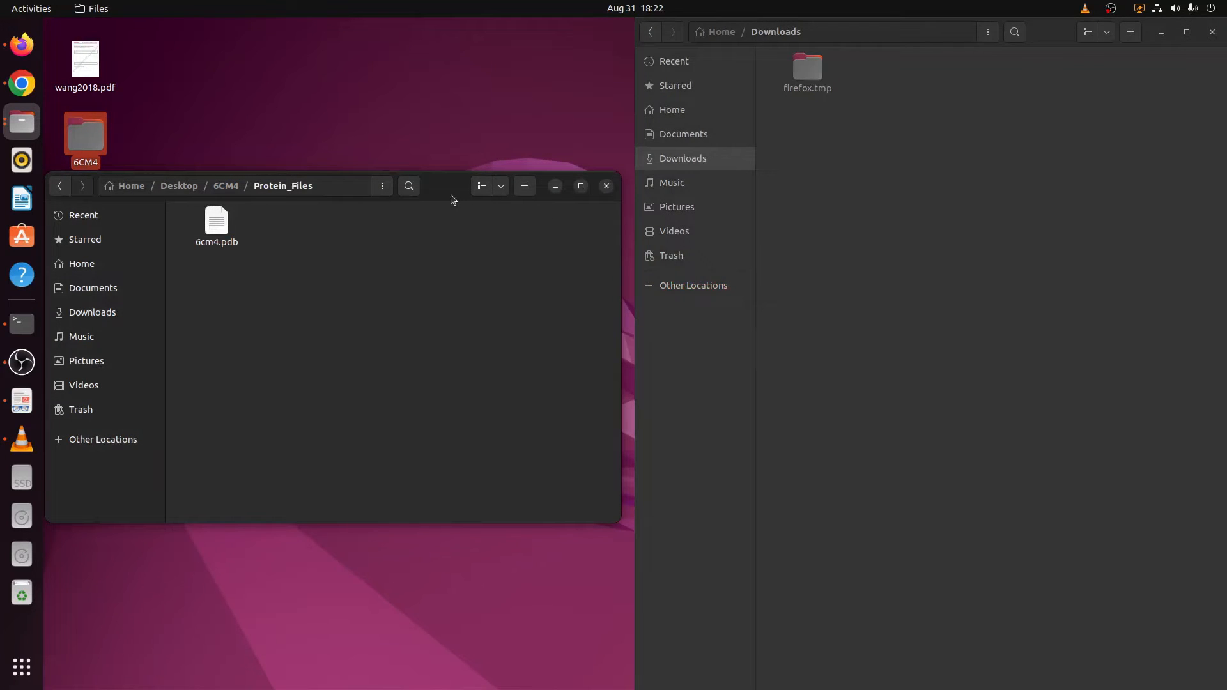
drag(452, 199, 599, 118)
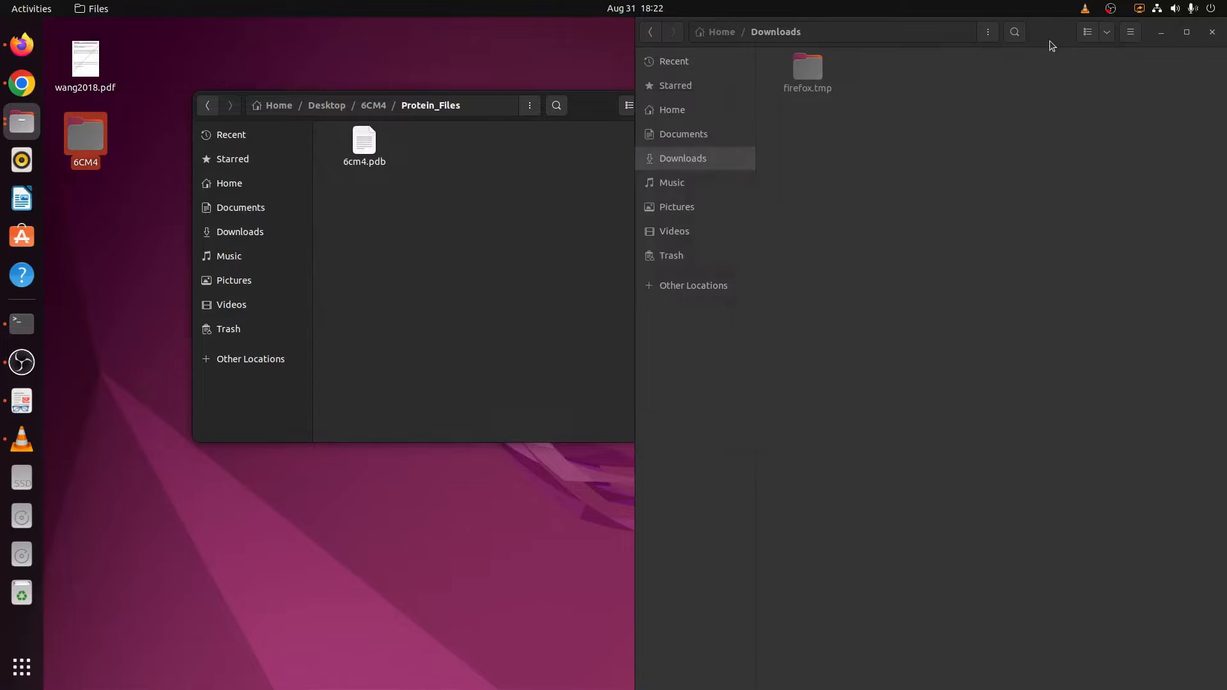
click(1212, 32)
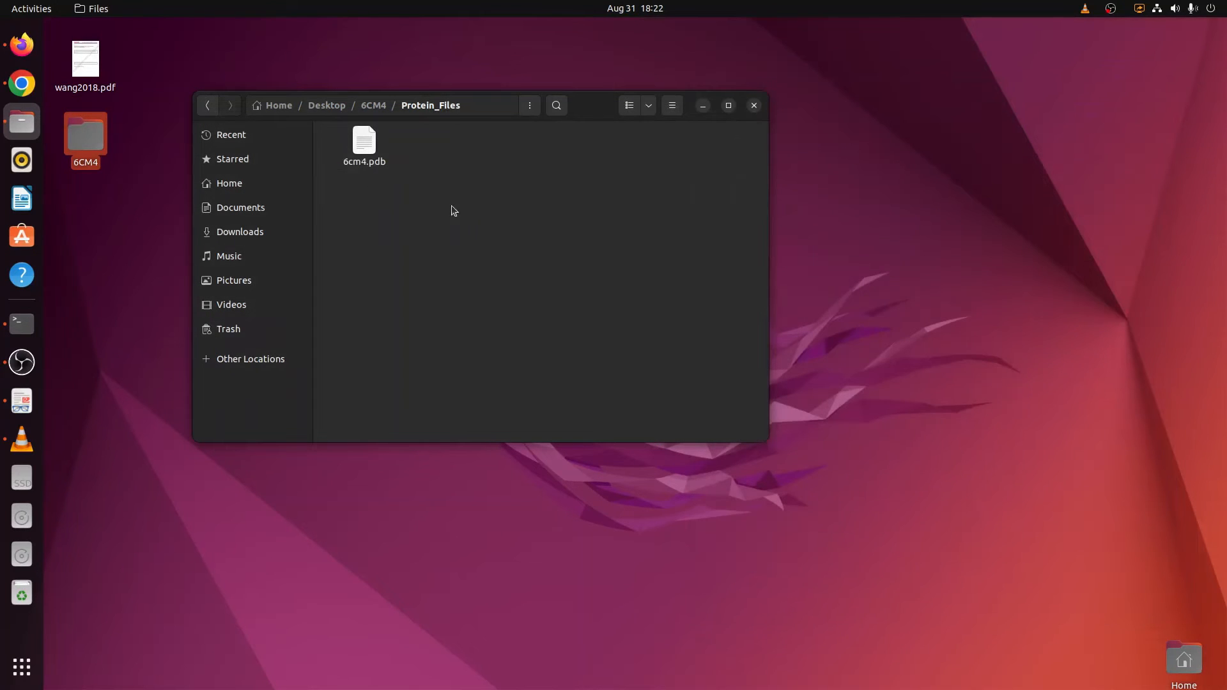
- Launch UCSF Chimera 1.16, then enlarge its window and place it beside the Protein_Files folder window
click(21, 666)
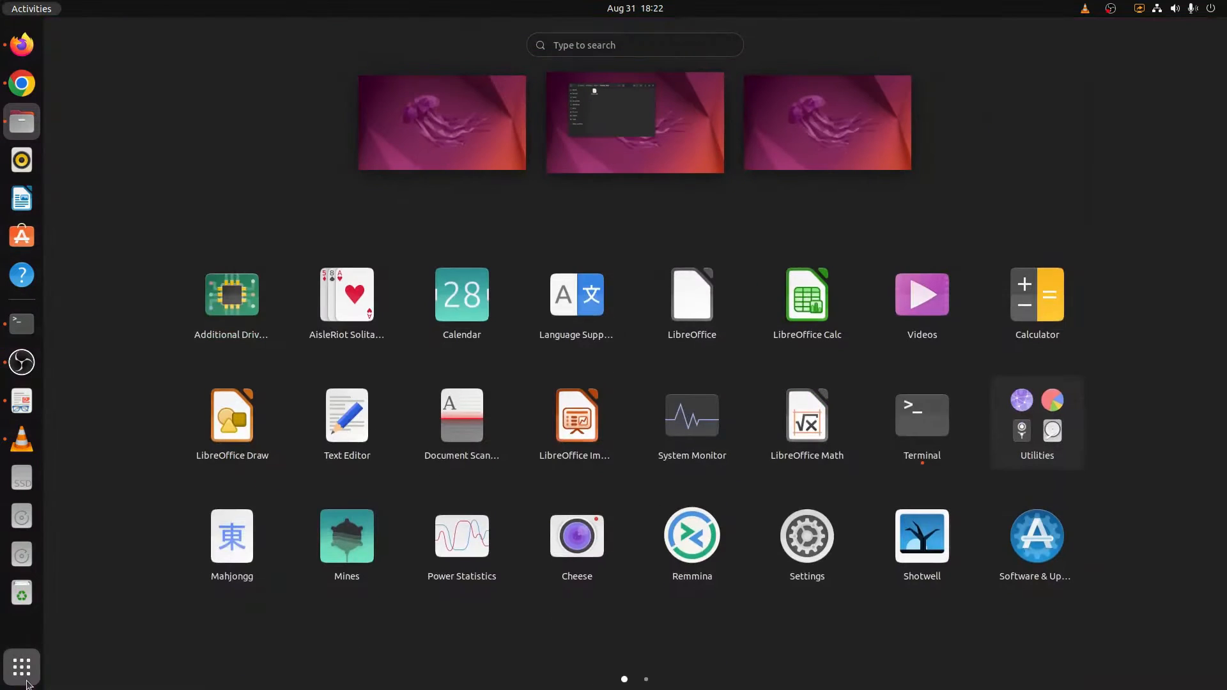
scroll(685, 471, down, 1)
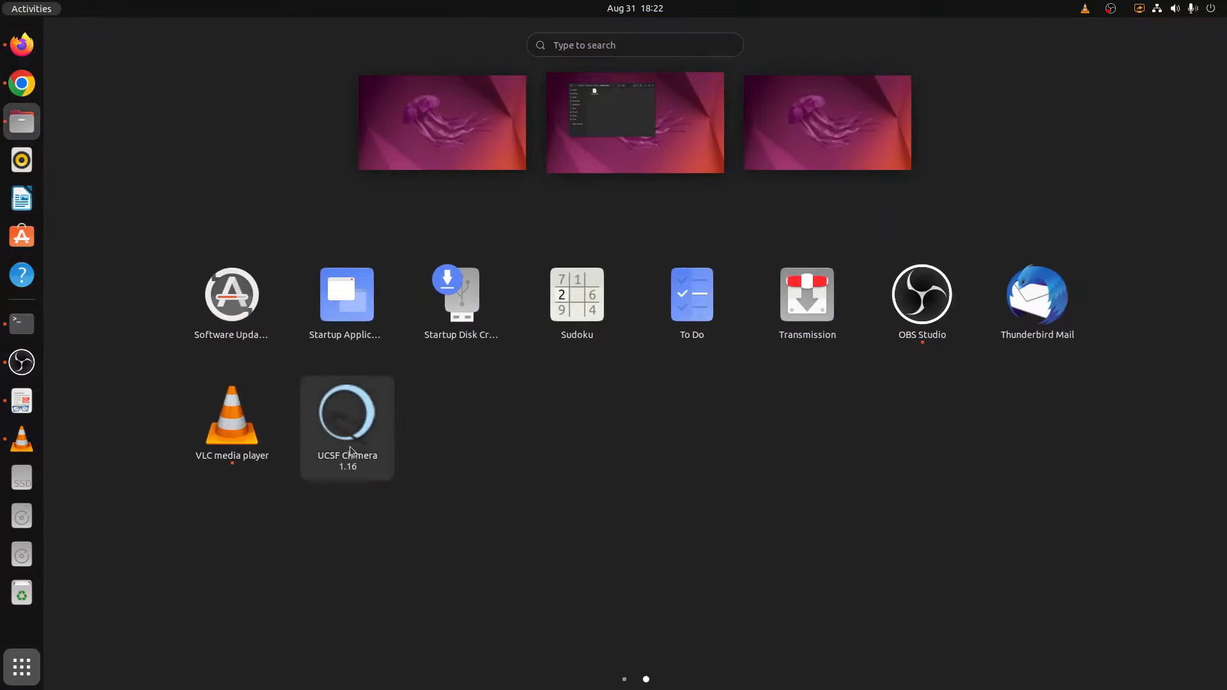
click(368, 434)
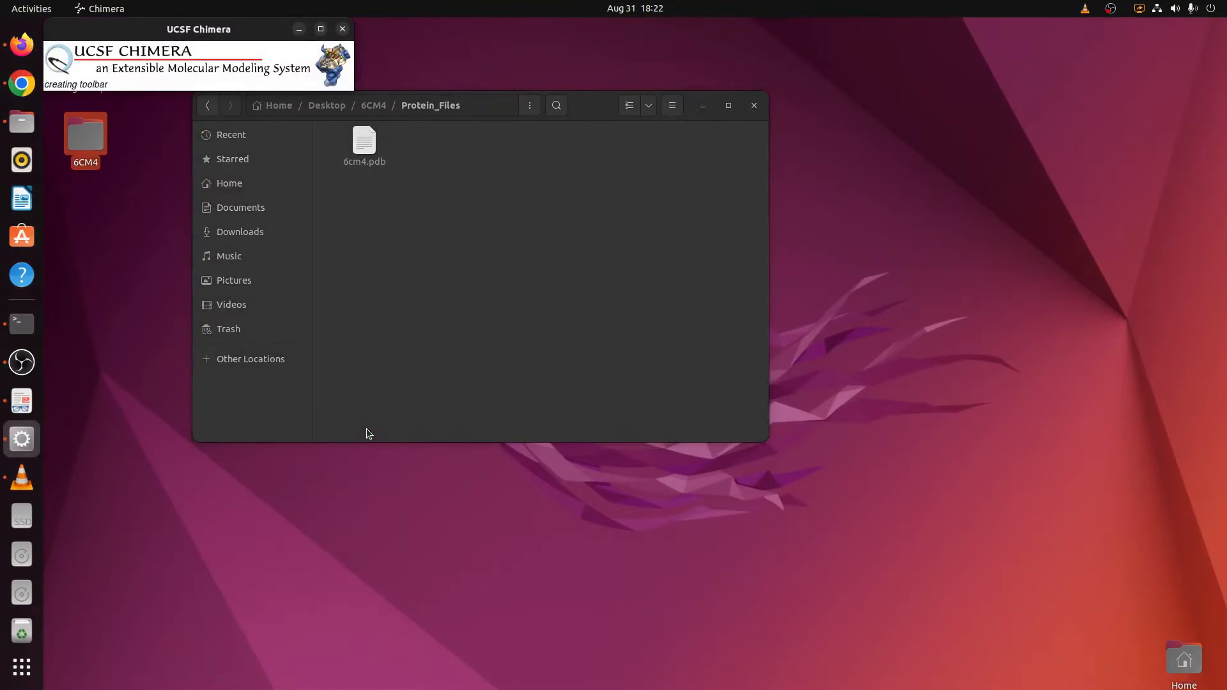
drag(218, 26, 600, 123)
drag(751, 414, 1038, 619)
drag(424, 117, 305, 33)
drag(389, 54, 499, 57)
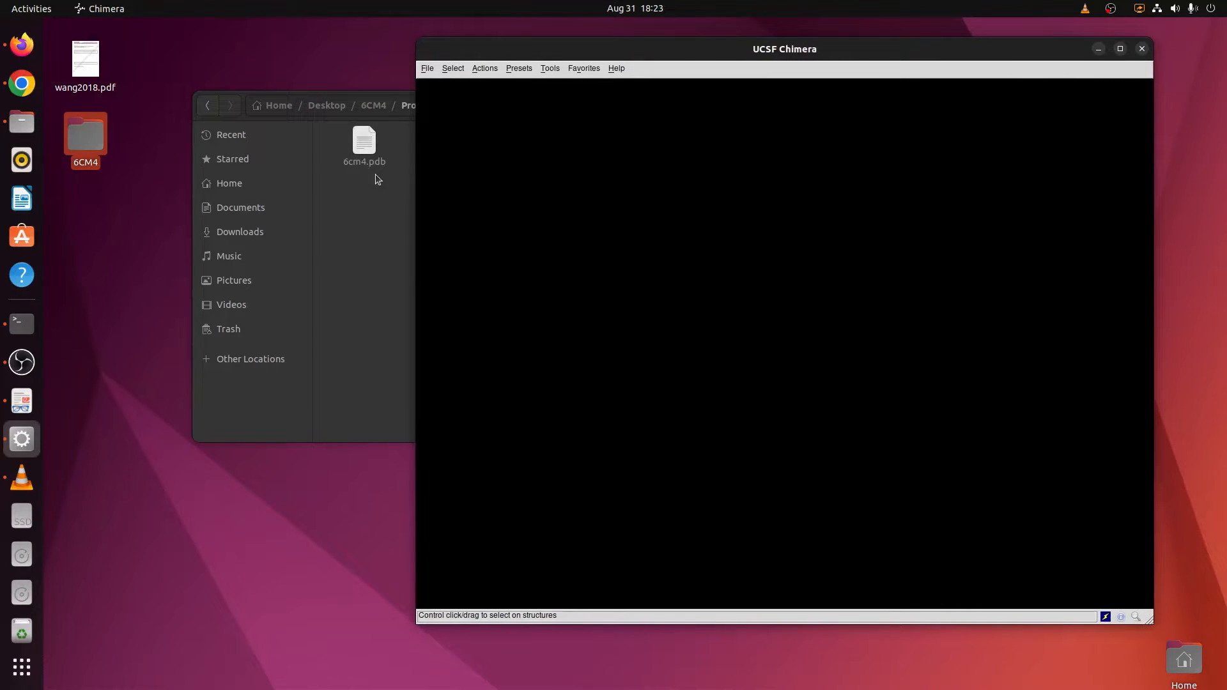
- Open 6cm4.pdb from Desktop/6CM4/Protein_Files in Chimera and maximize the Chimera window
click(427, 69)
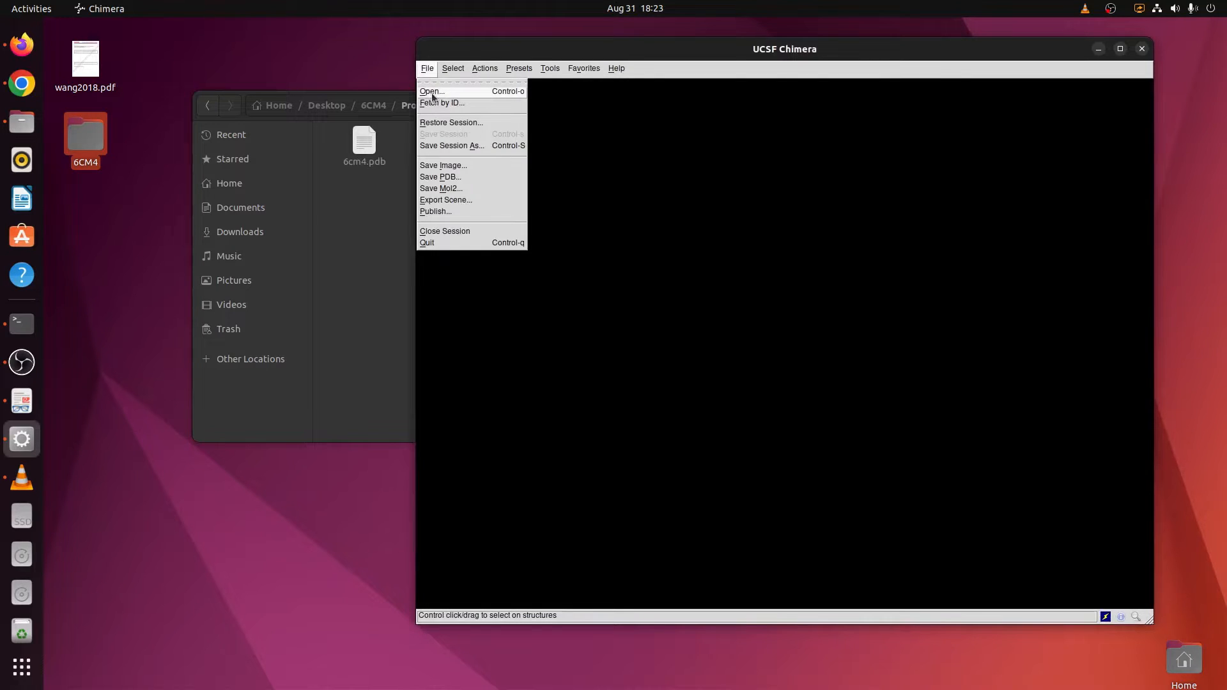
click(433, 92)
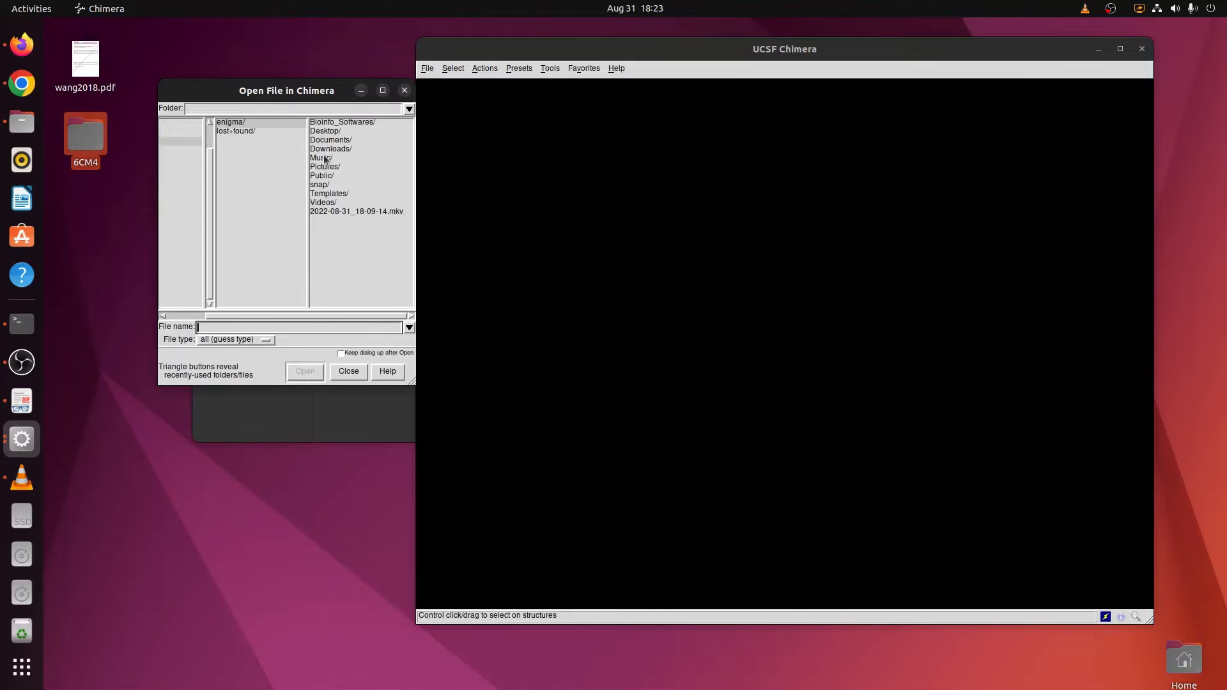
click(326, 131)
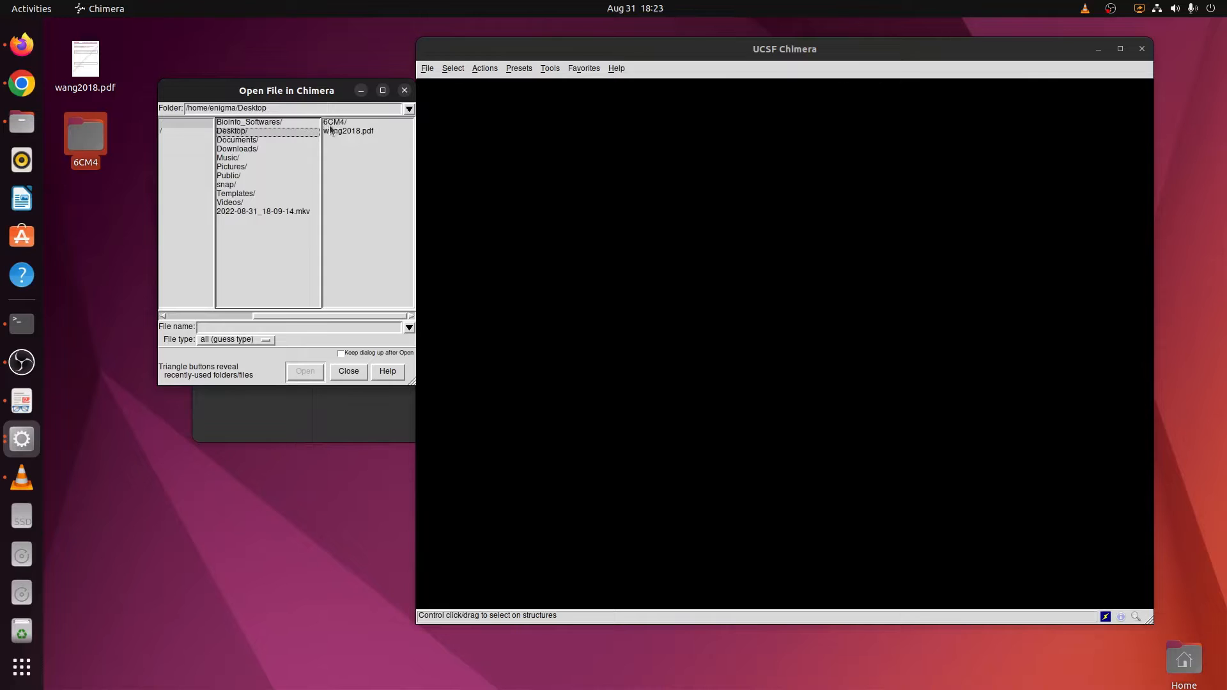
click(332, 124)
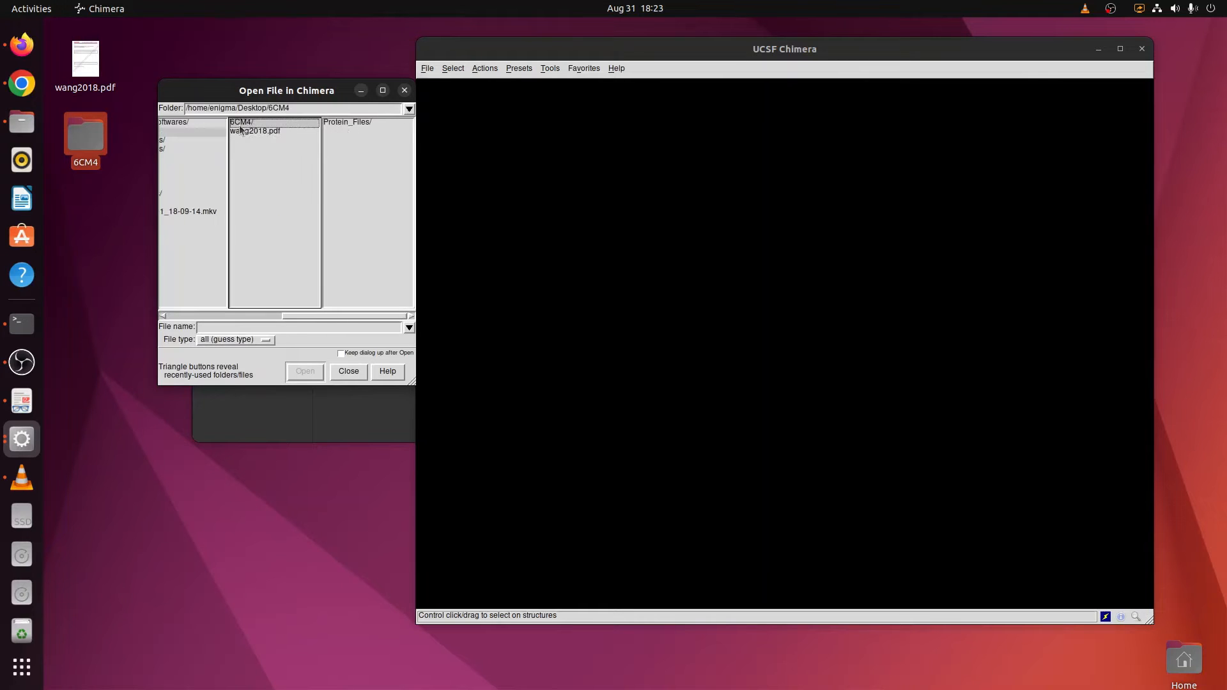
click(340, 123)
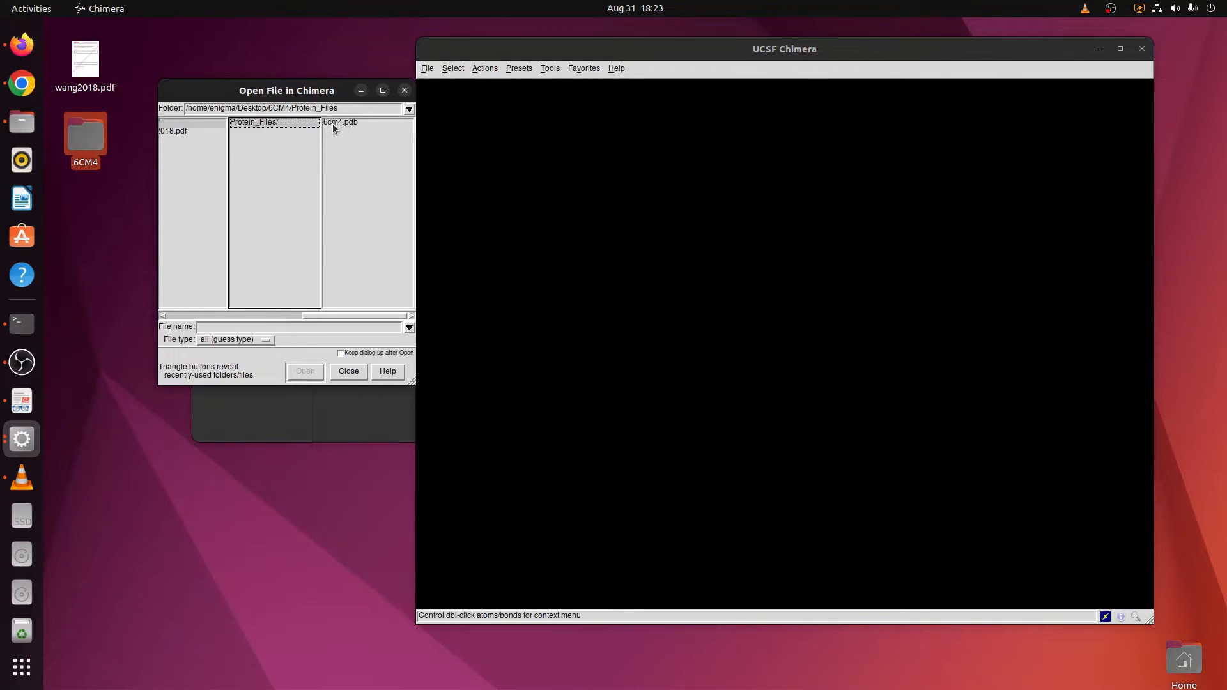
click(336, 123)
click(305, 371)
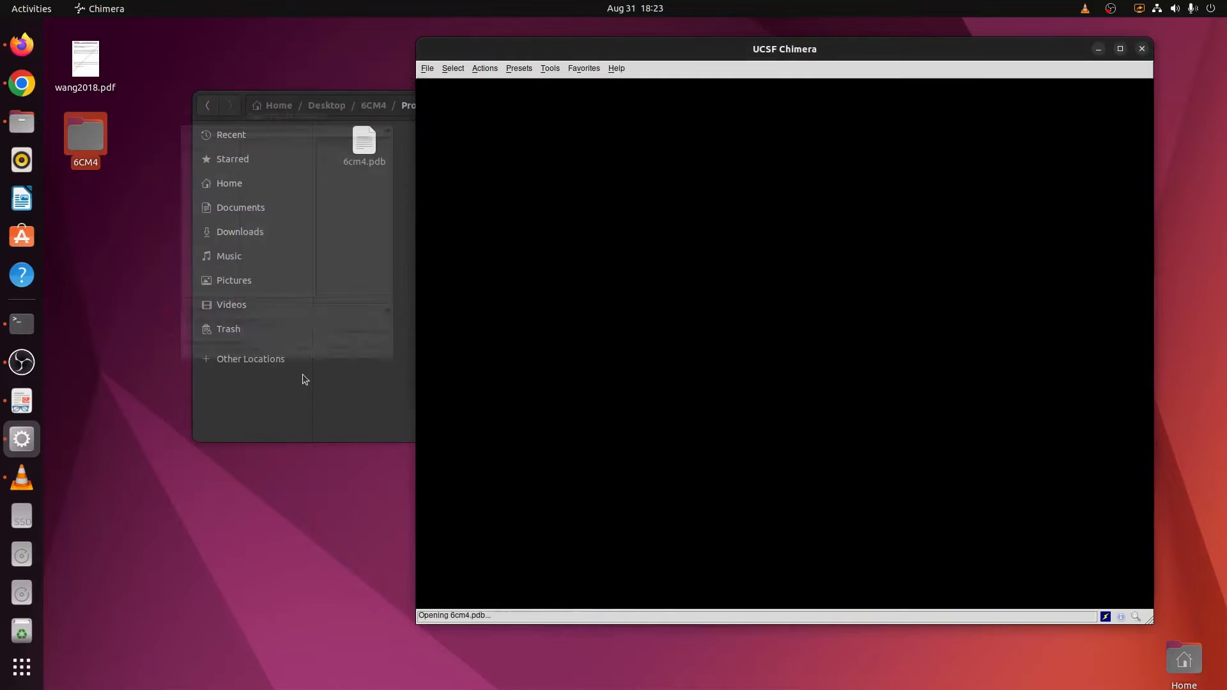
drag(765, 128, 958, 146)
click(1119, 48)
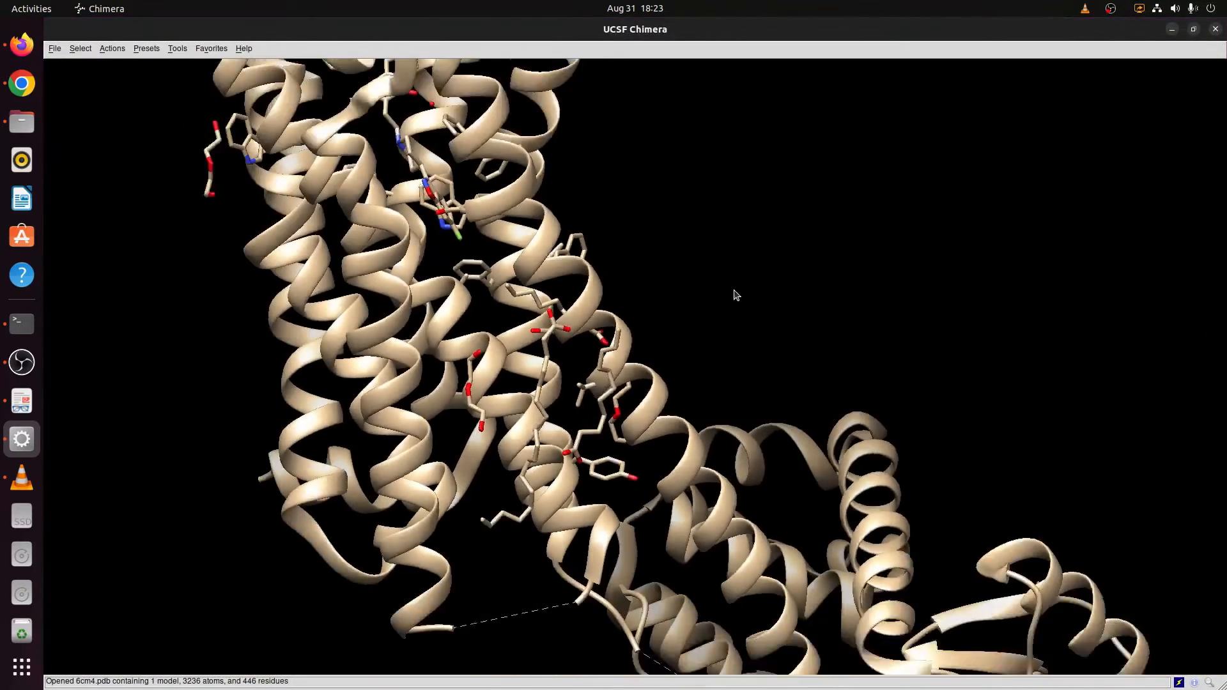
- Select all PEG residues in the 6CM4 structure and delete their atoms and bonds
scroll(736, 296, down, 3)
drag(736, 295, 499, 377)
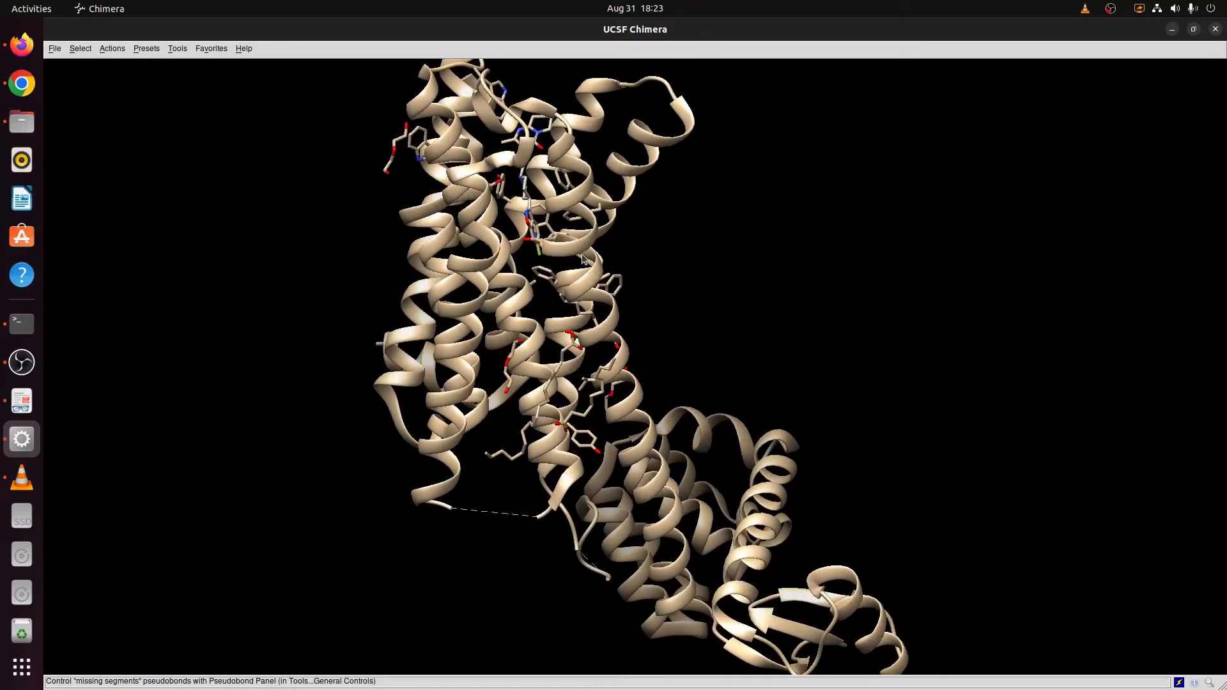
drag(585, 257, 549, 294)
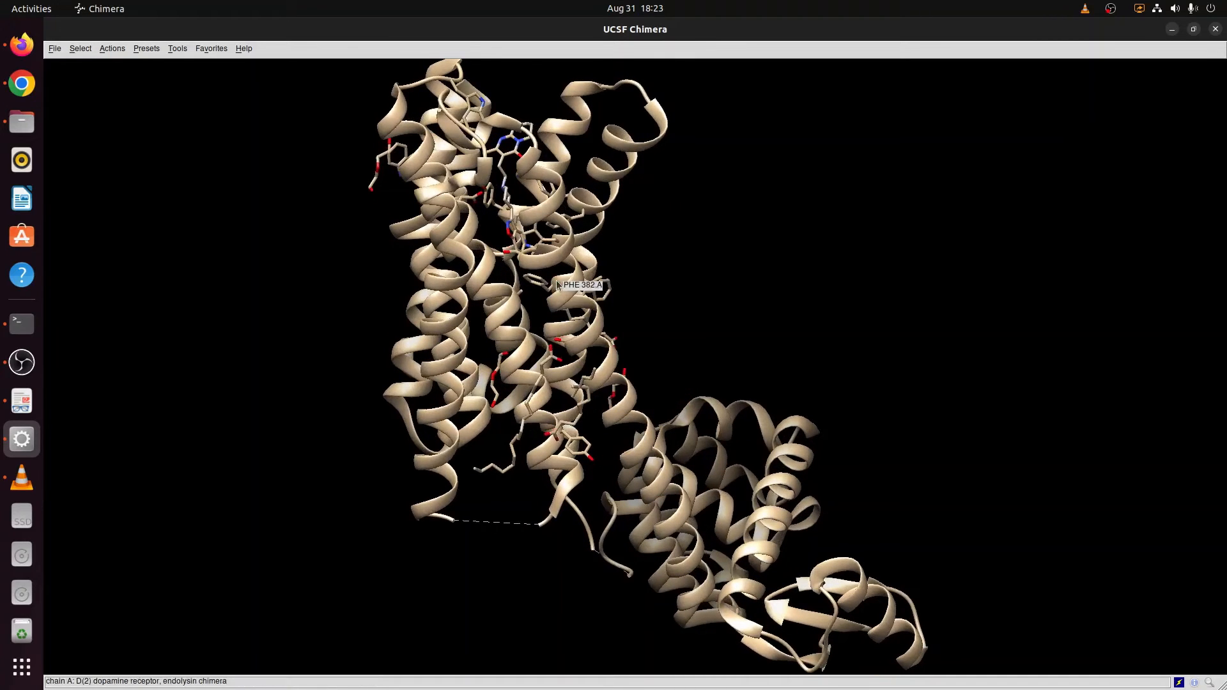
drag(654, 364, 606, 388)
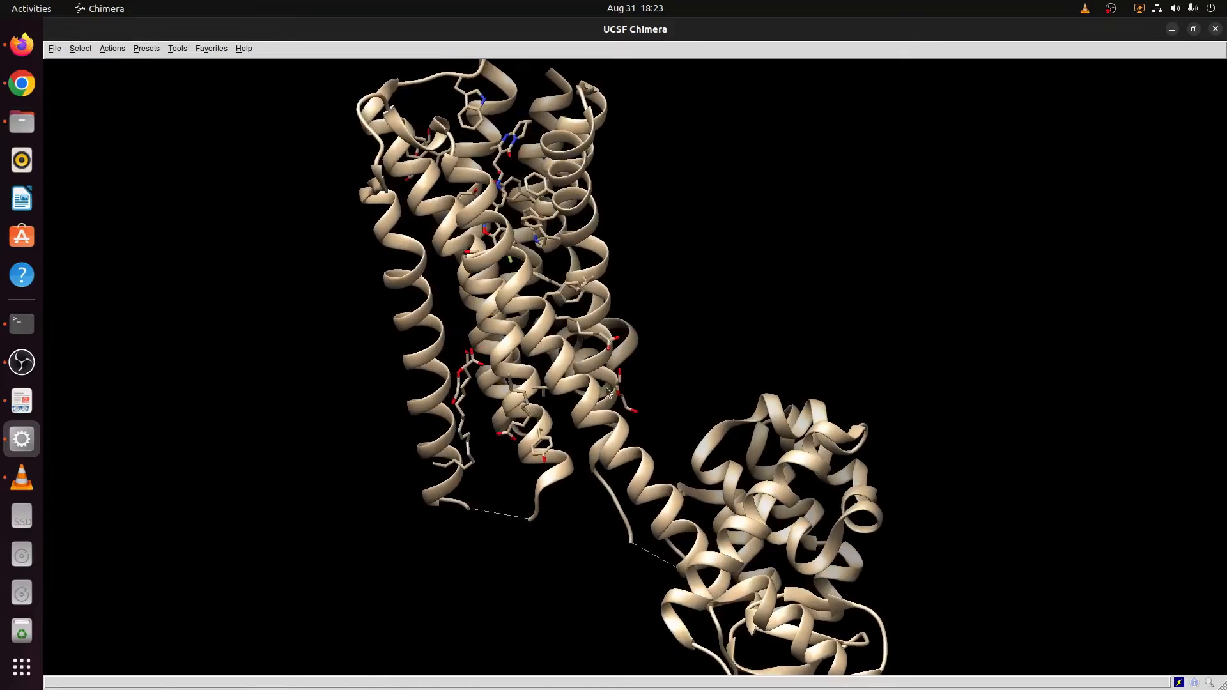
drag(755, 403, 484, 349)
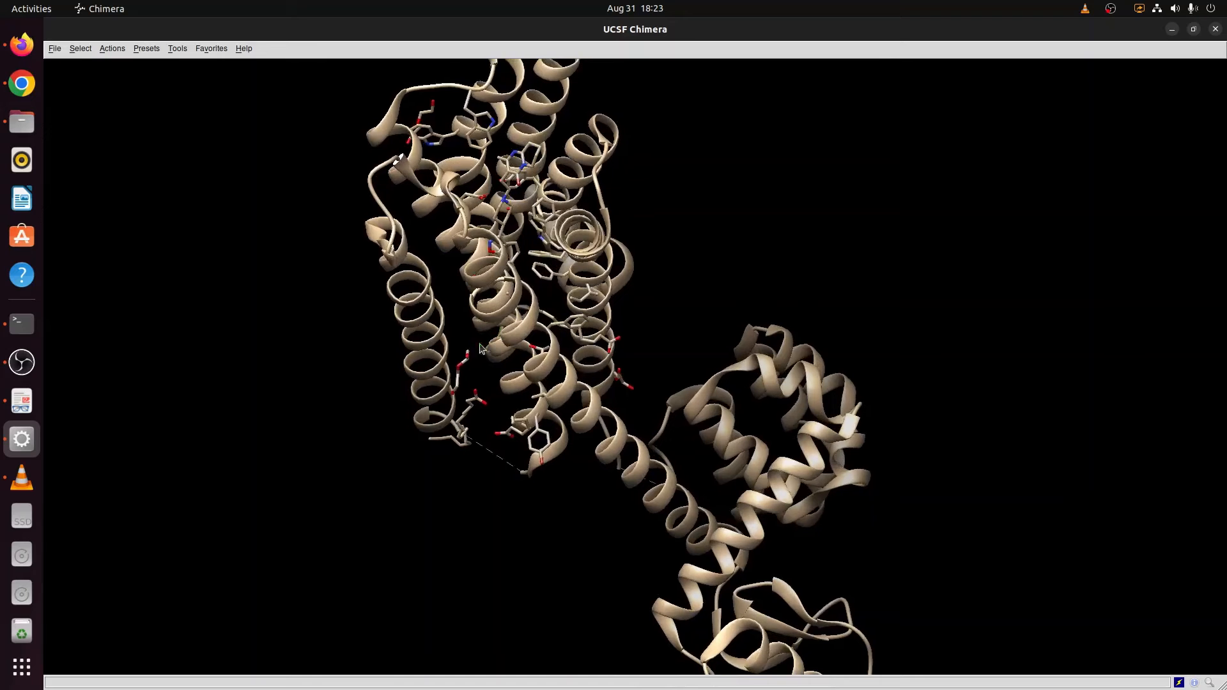
click(88, 55)
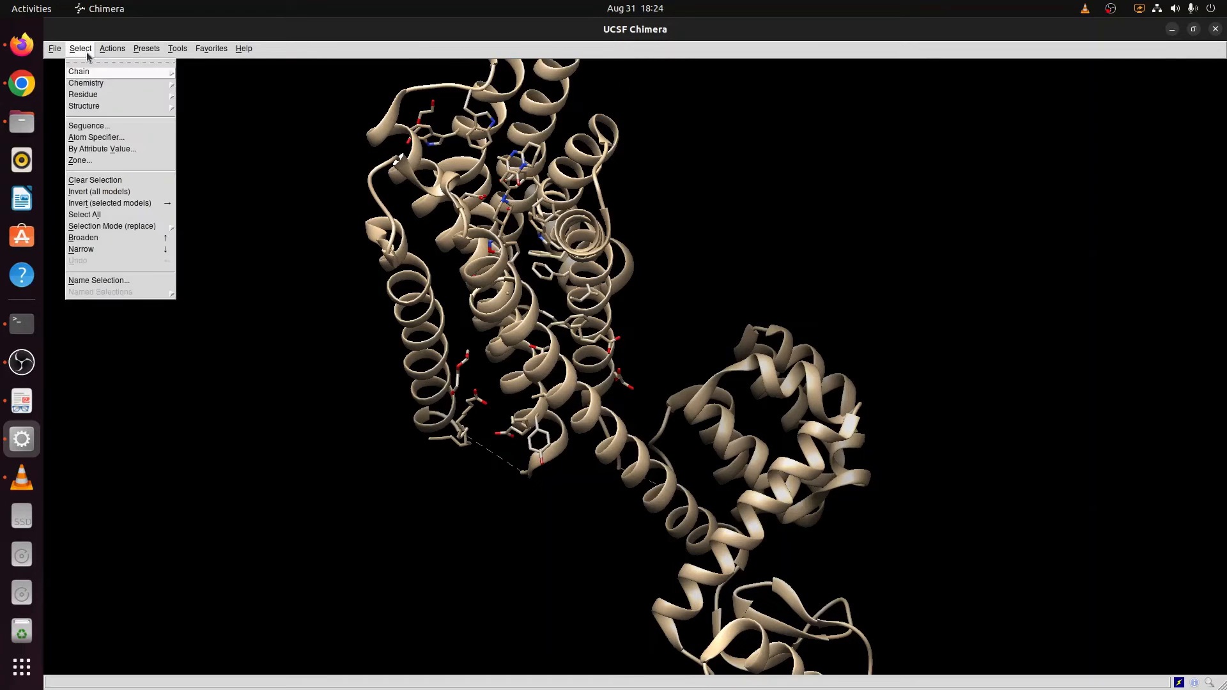
mouse_move(91, 98)
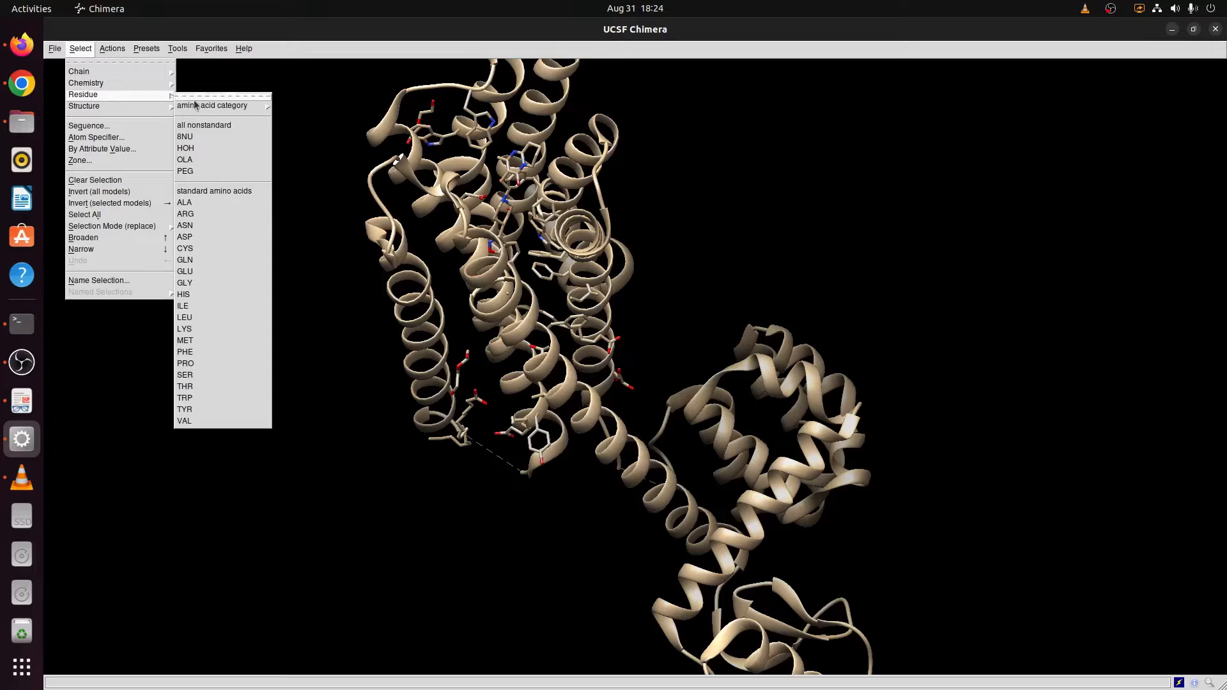
click(188, 171)
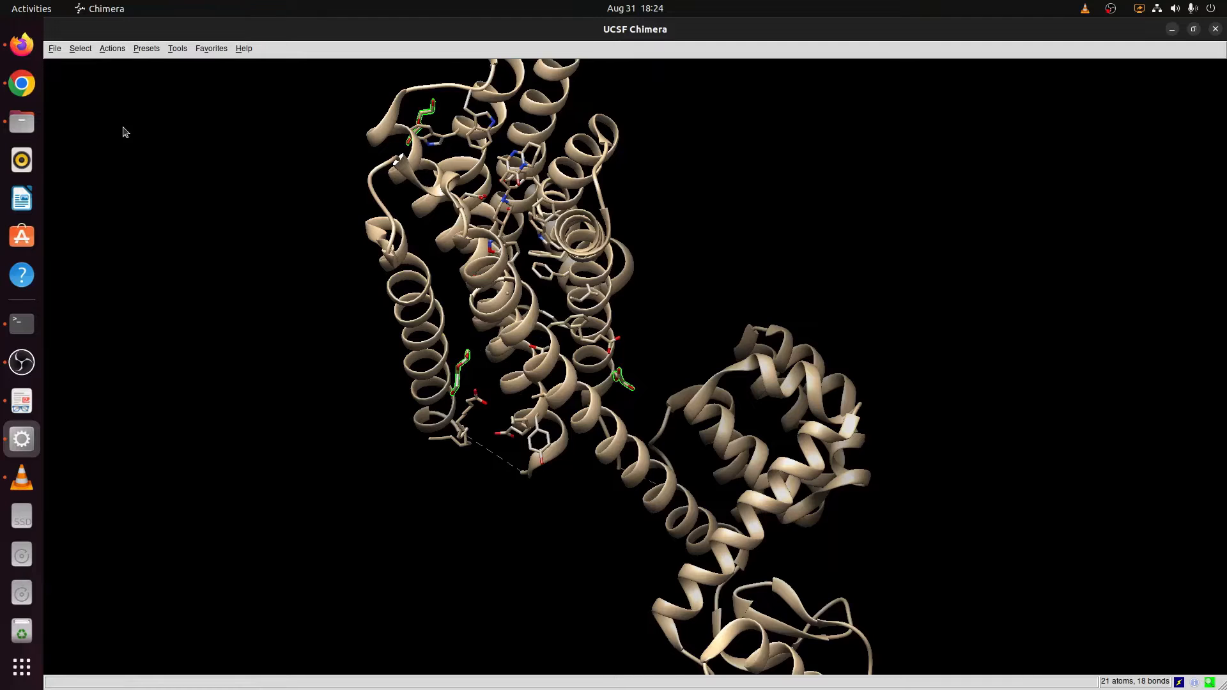
click(115, 51)
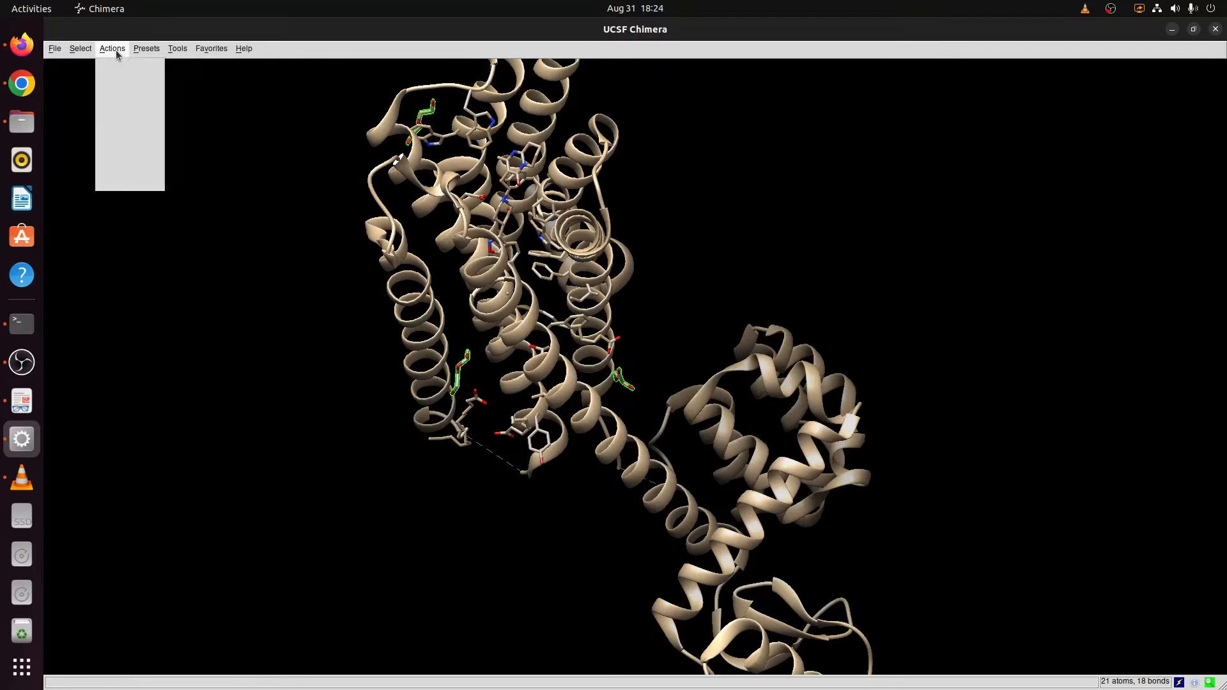
mouse_move(109, 74)
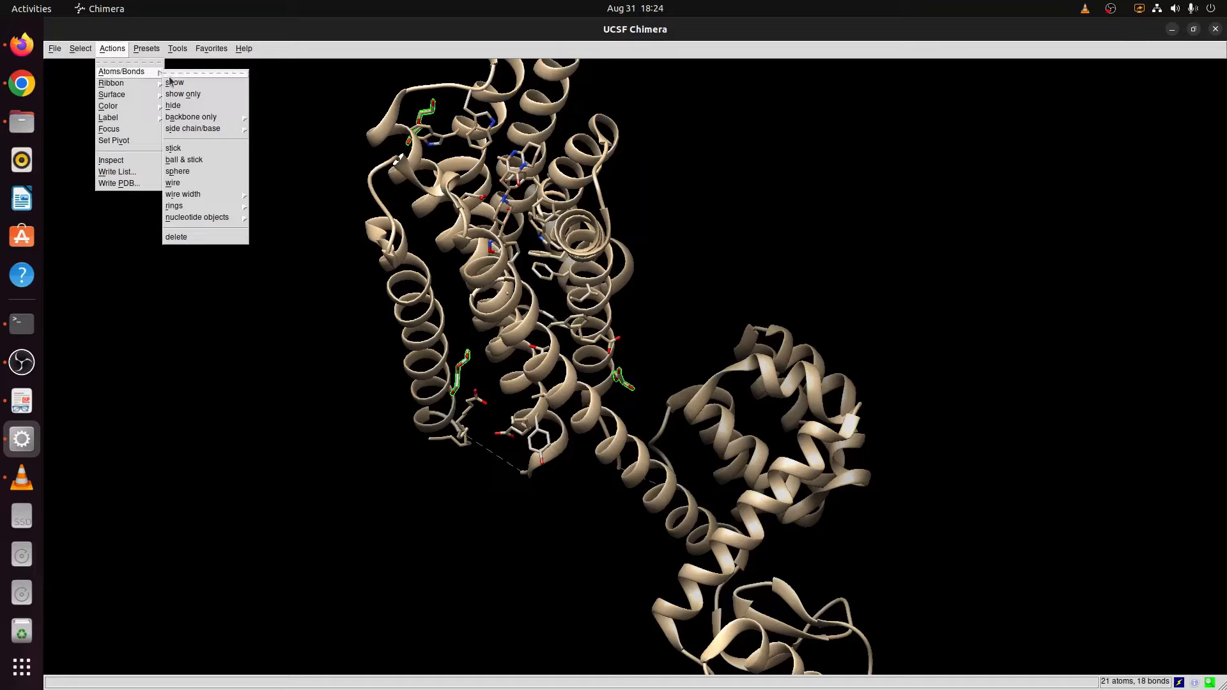
click(184, 238)
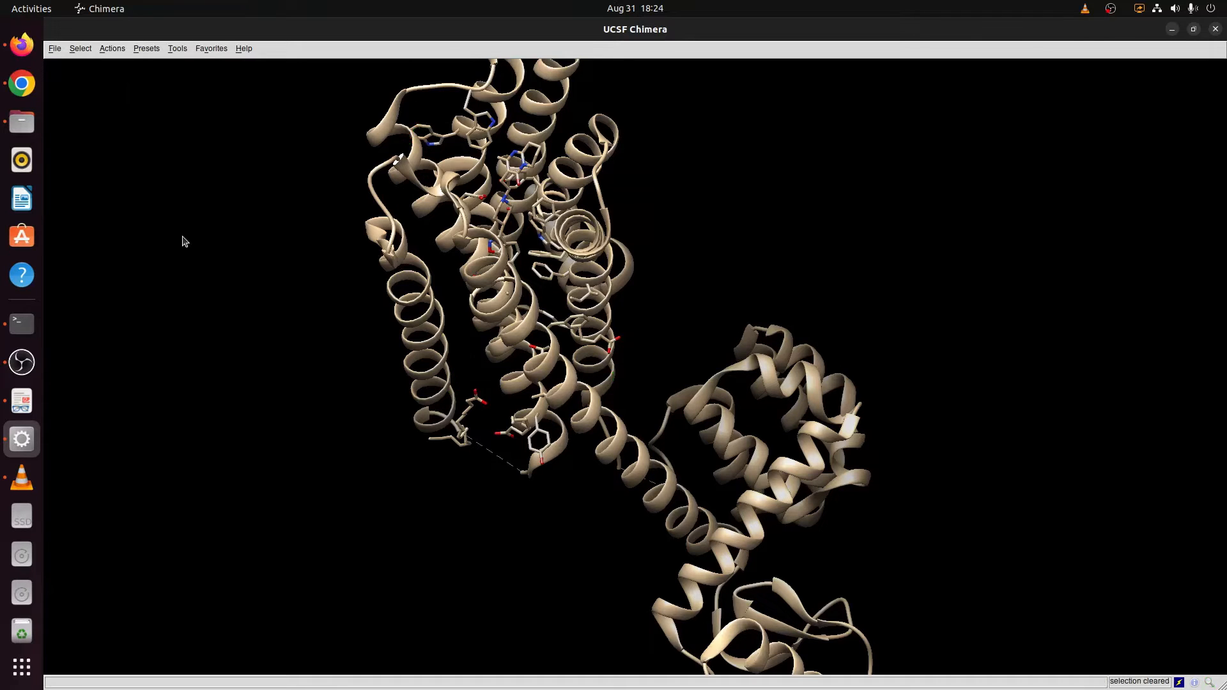
- Select the OLA residues in the structure and delete their atoms and bonds
drag(689, 325, 641, 357)
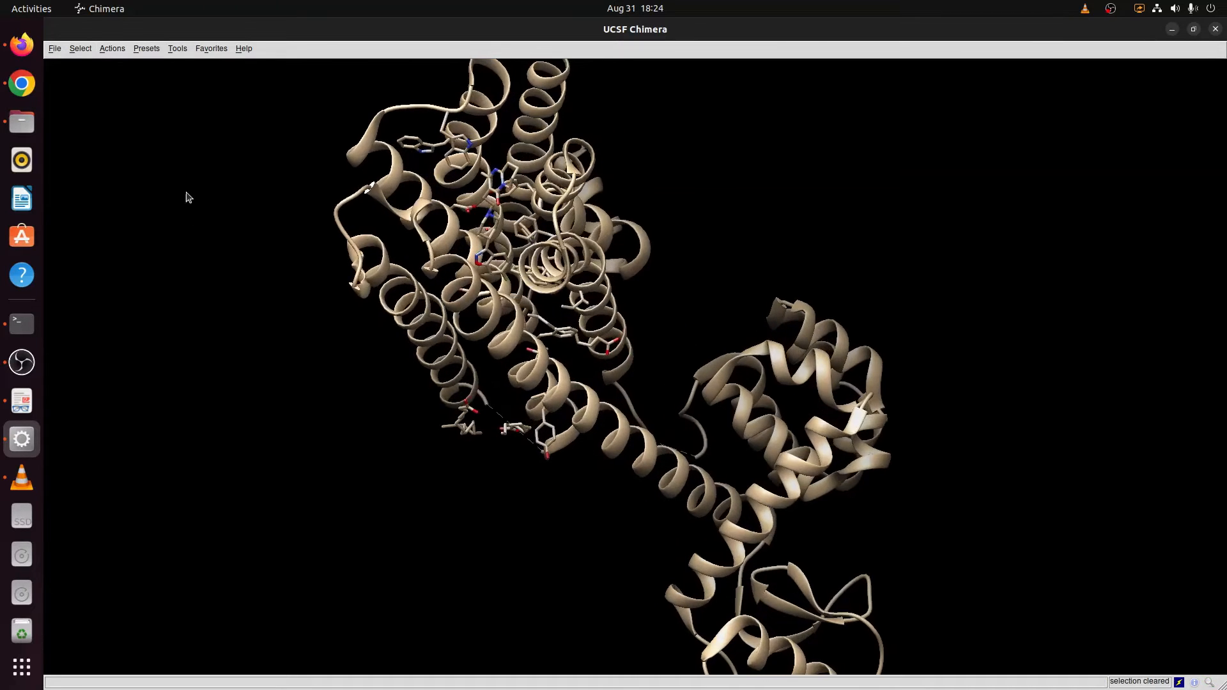
drag(666, 158, 721, 327)
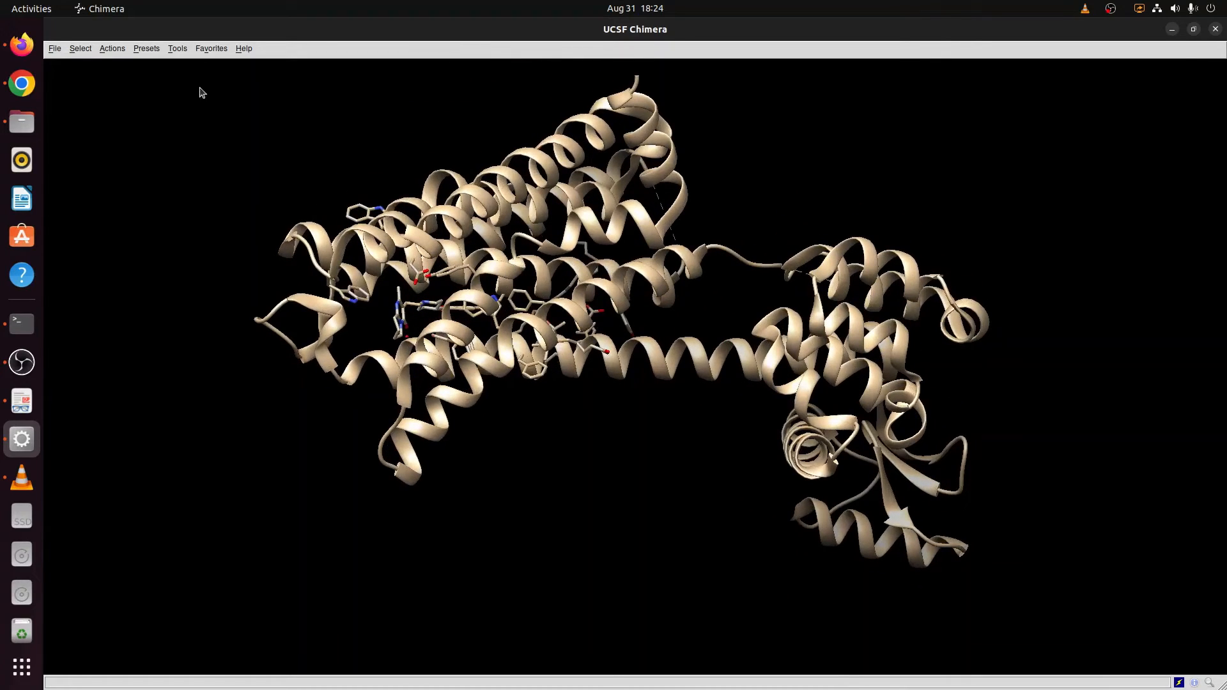
click(86, 51)
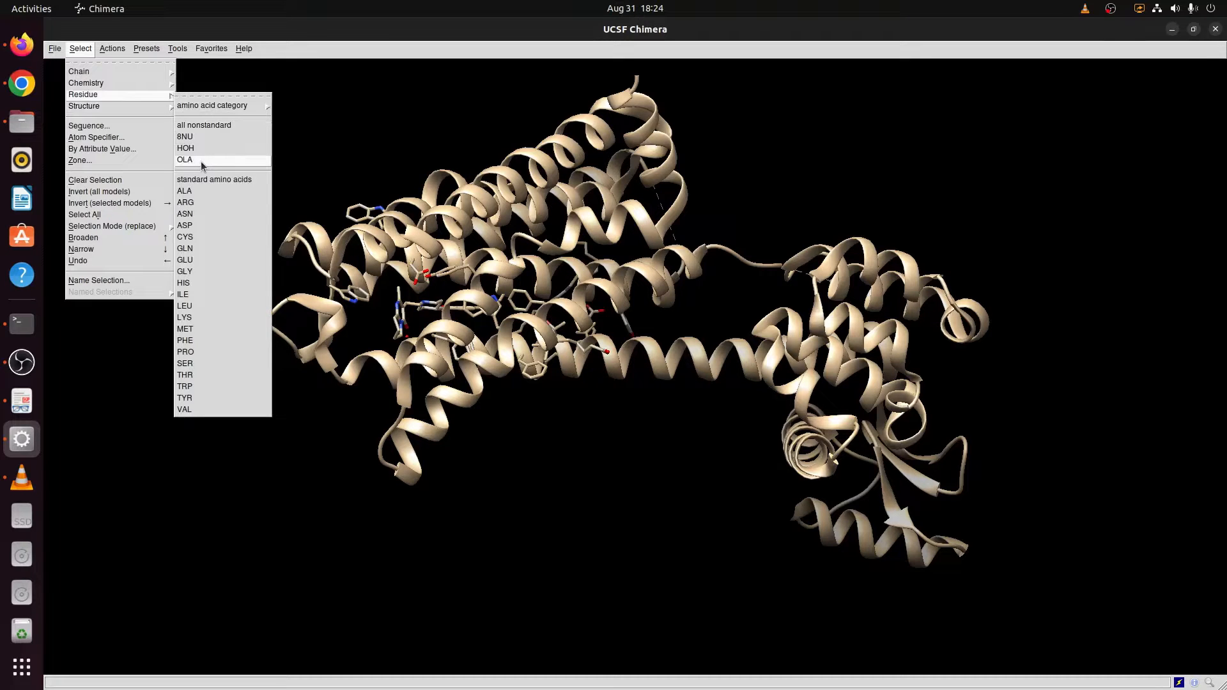
click(201, 159)
drag(594, 416, 604, 365)
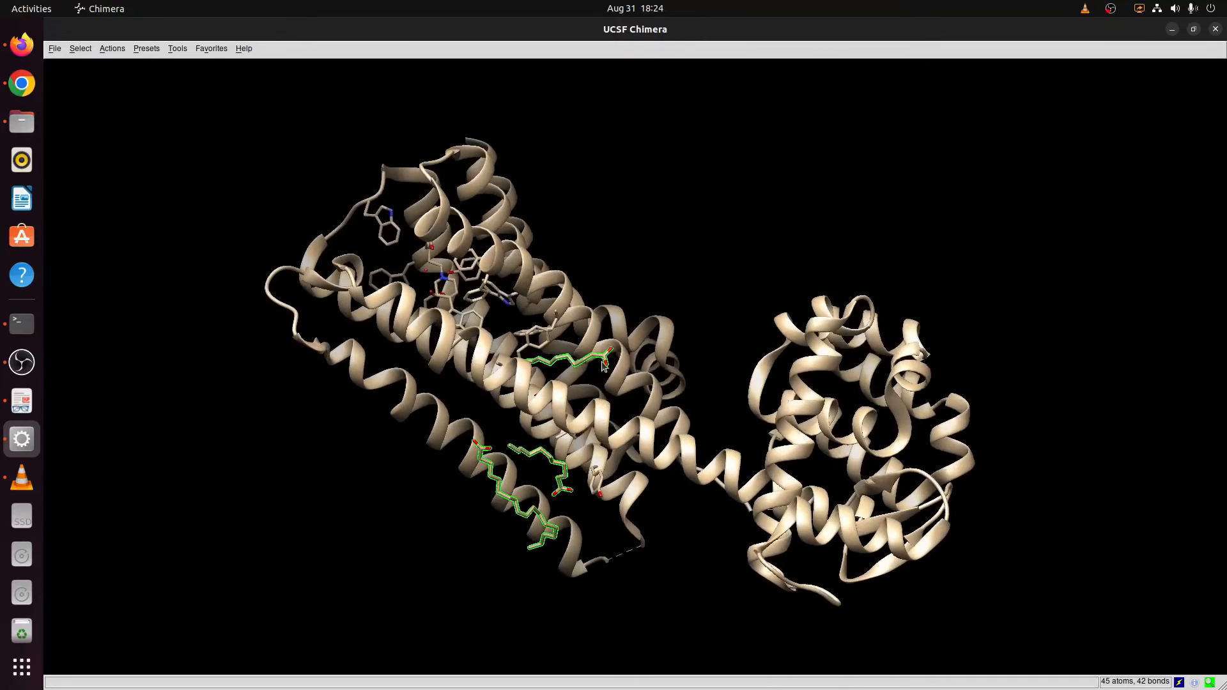
drag(590, 496, 490, 518)
drag(640, 450, 552, 437)
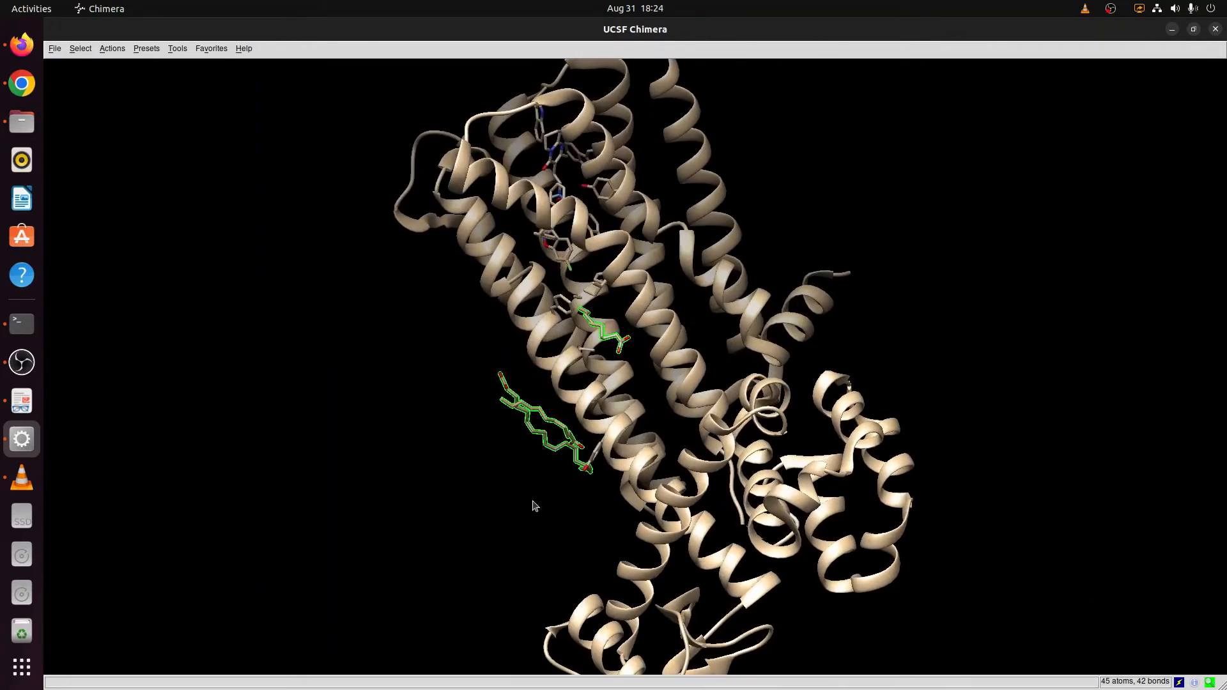
click(113, 49)
mouse_move(119, 76)
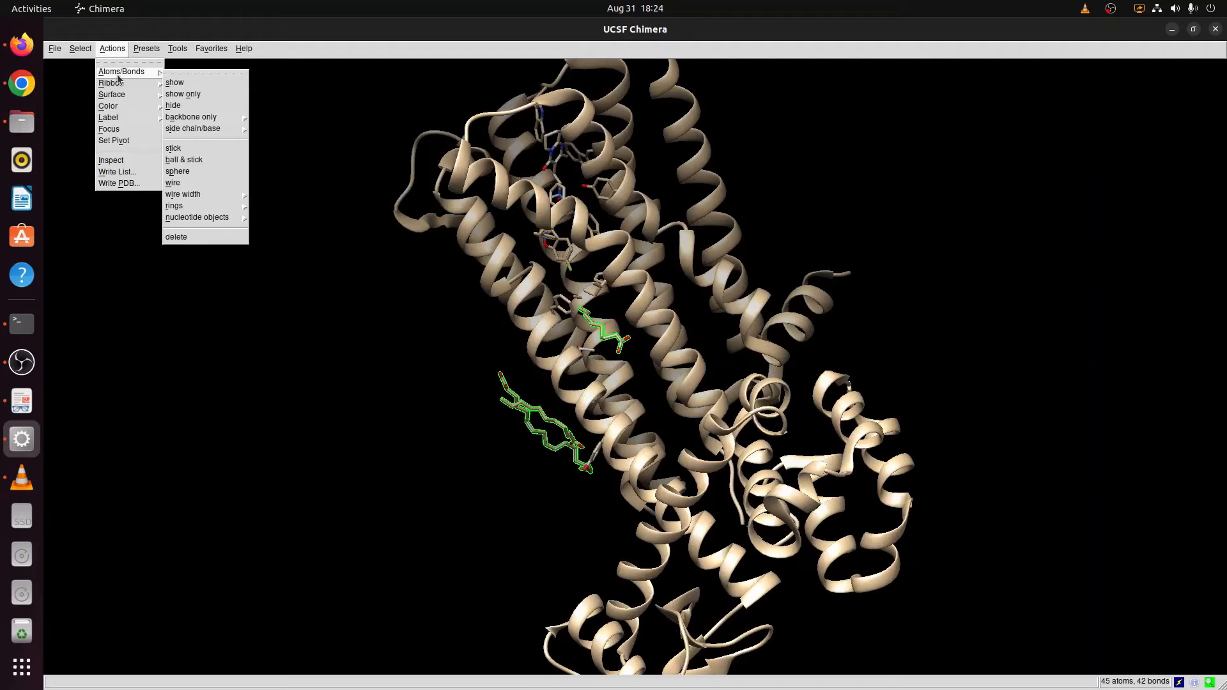
click(176, 237)
- Select the HOH water residues and delete their atoms from the receptor structure
drag(645, 306, 676, 232)
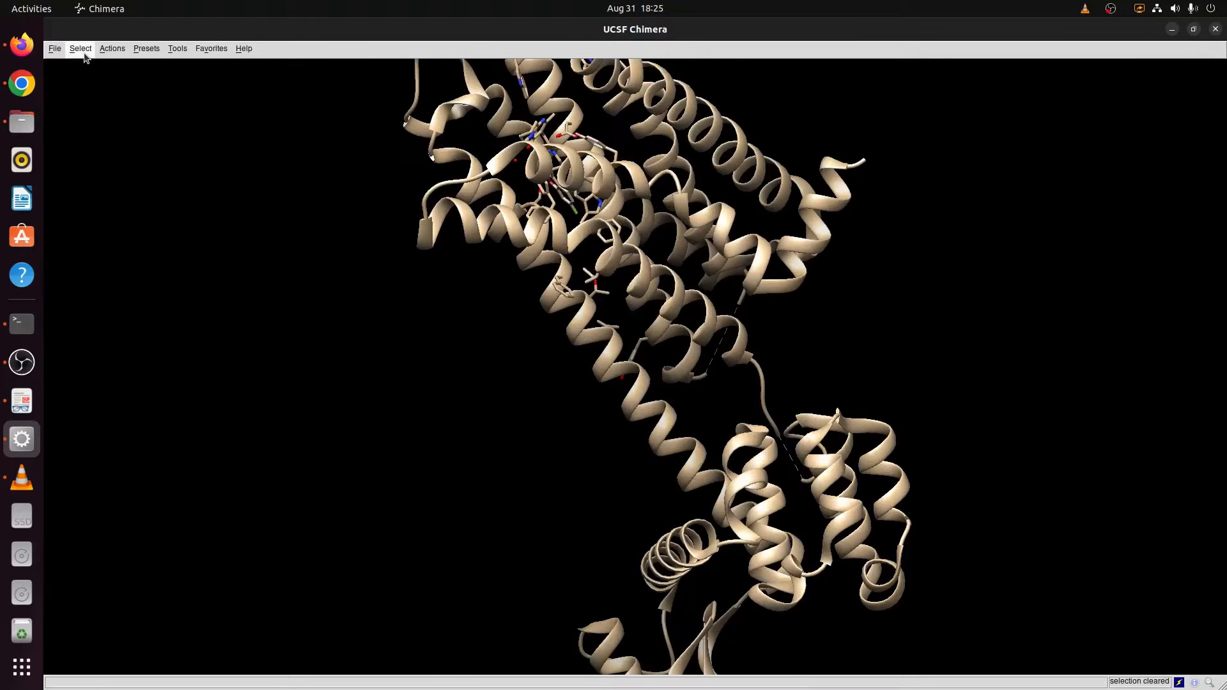
click(82, 51)
mouse_move(90, 96)
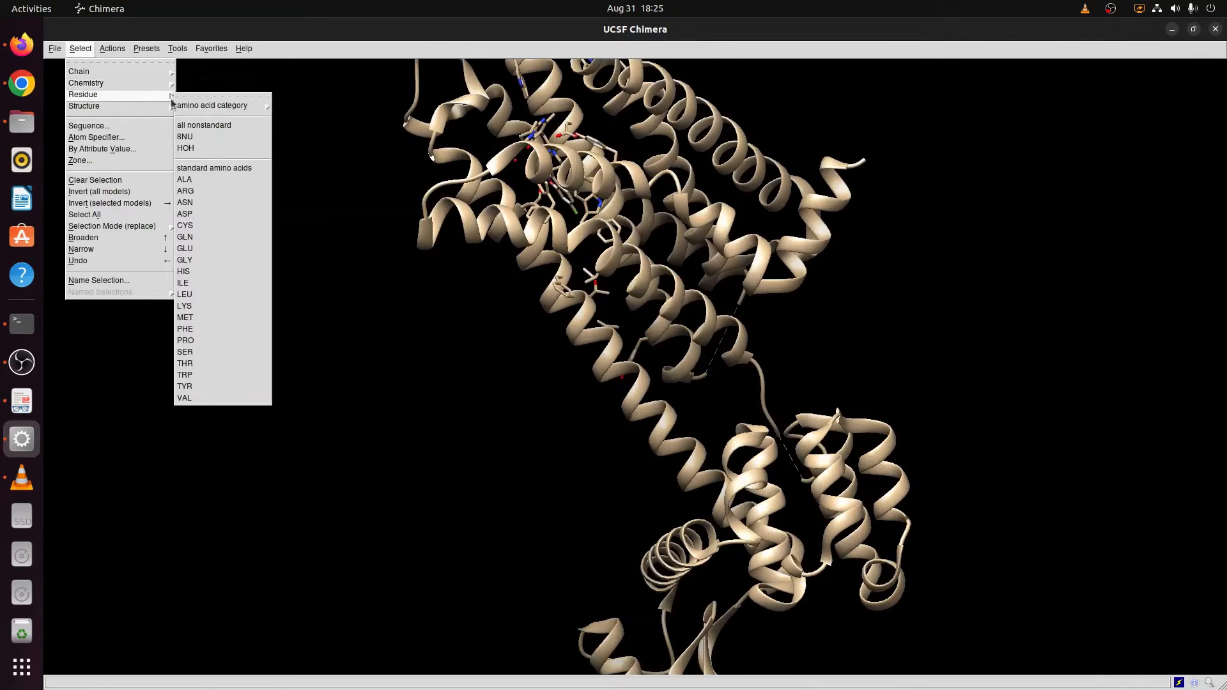
click(185, 148)
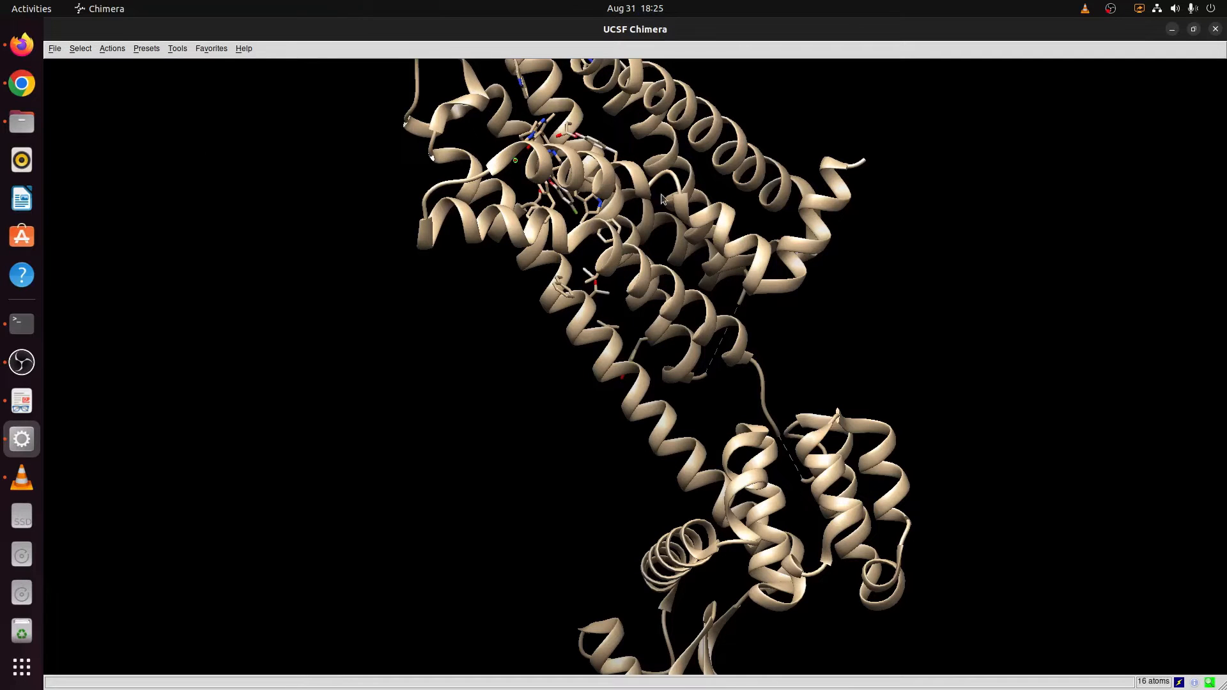
scroll(543, 192, down, 4)
scroll(543, 191, up, 6)
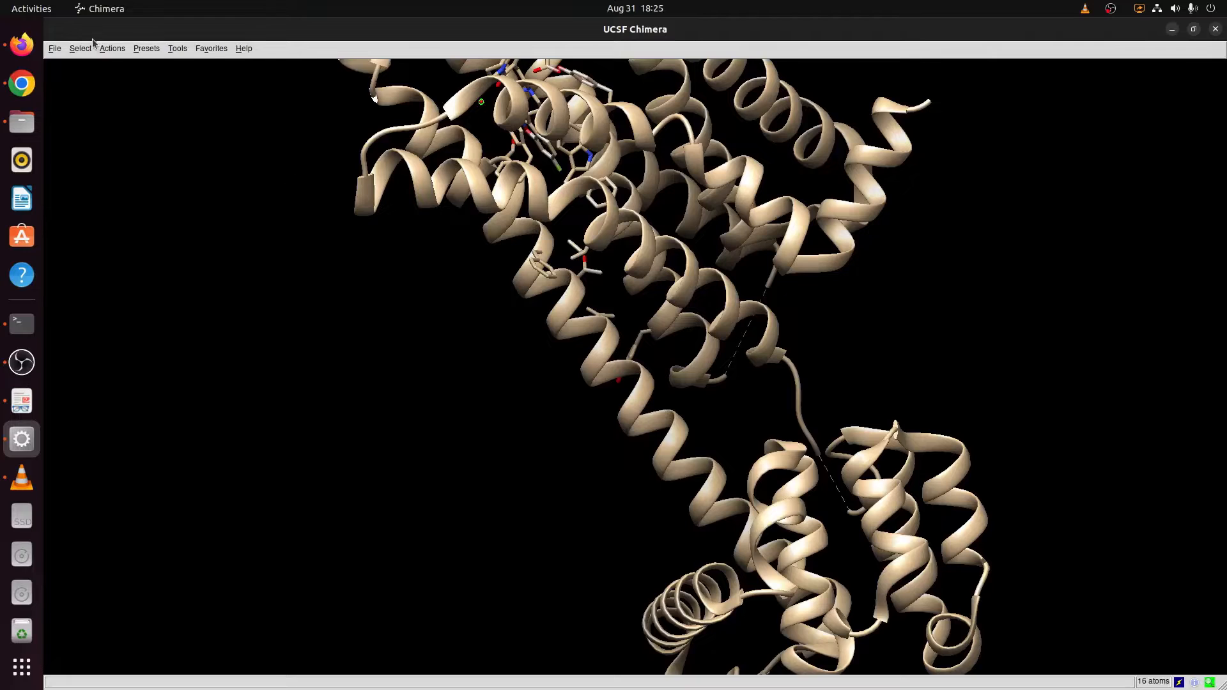
click(112, 49)
mouse_move(113, 75)
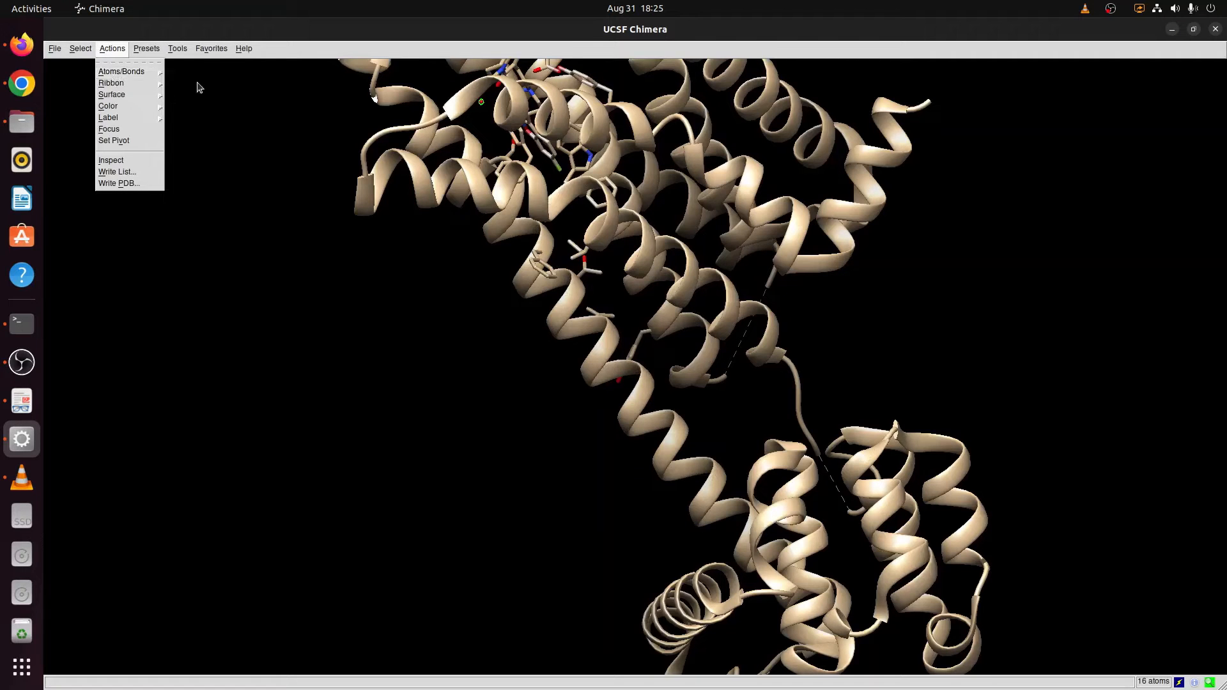
click(182, 237)
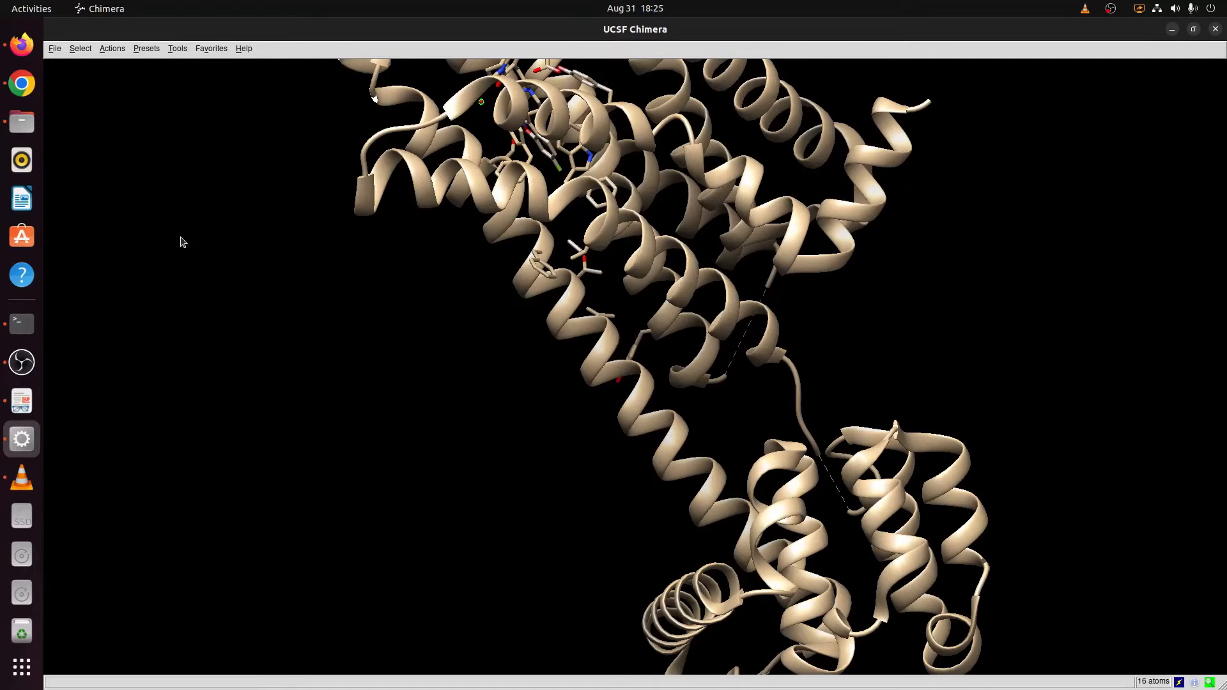
drag(578, 441, 542, 237)
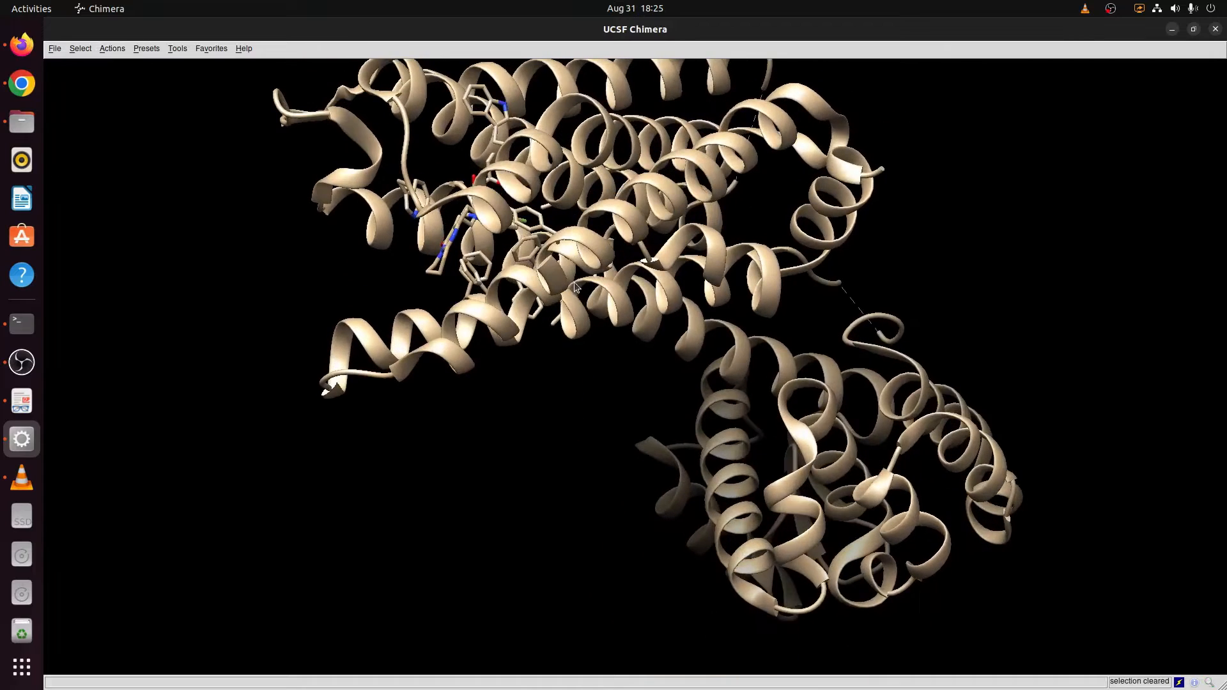
drag(575, 287, 687, 536)
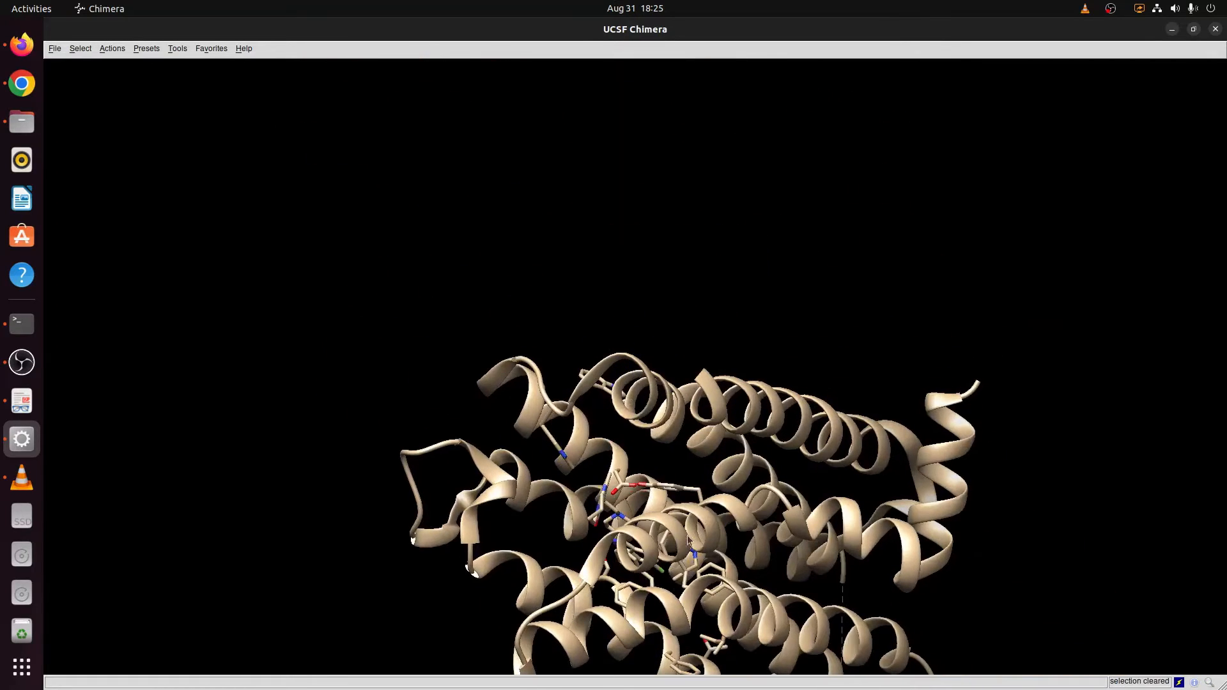
- Select the 8NU ligand residue in the receptor structure, color it red and clear the selection
middle_drag(644, 512, 668, 372)
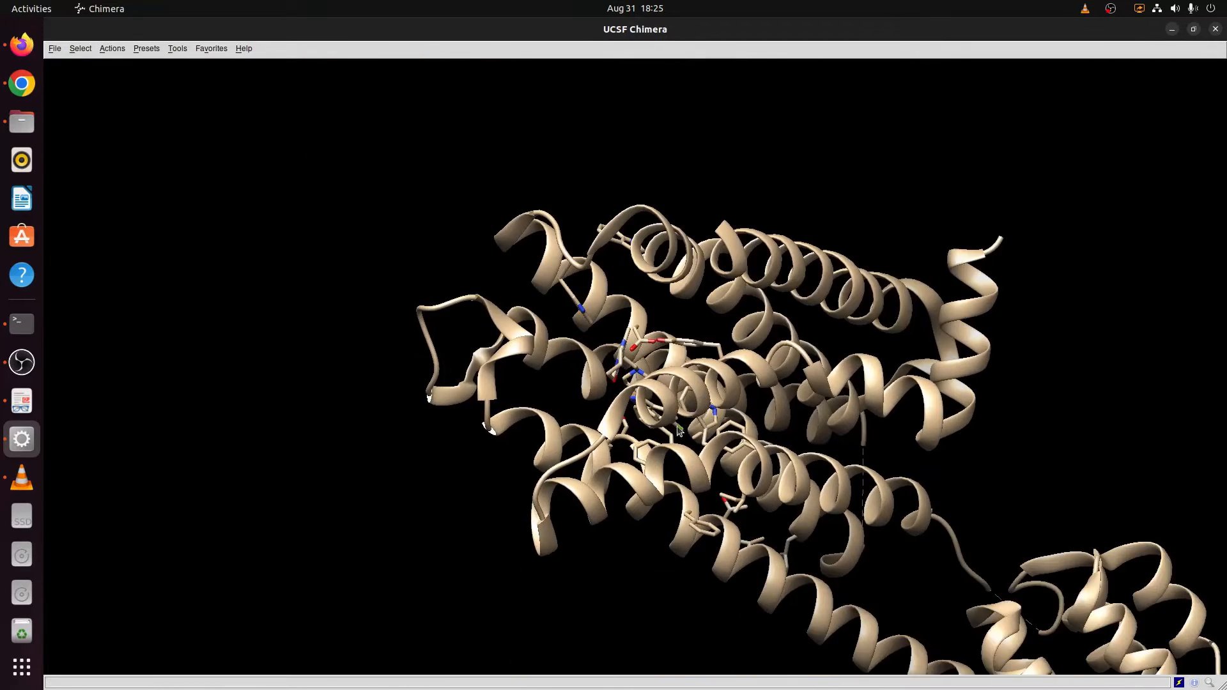
drag(659, 374, 649, 288)
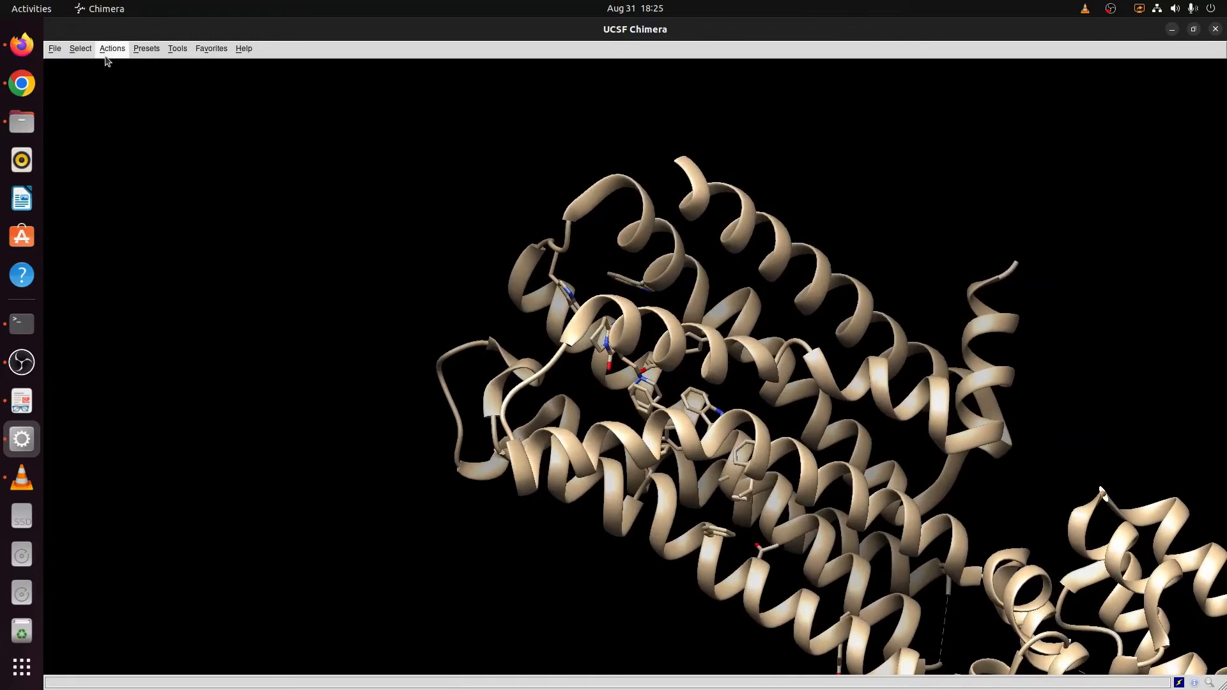
drag(525, 357, 657, 493)
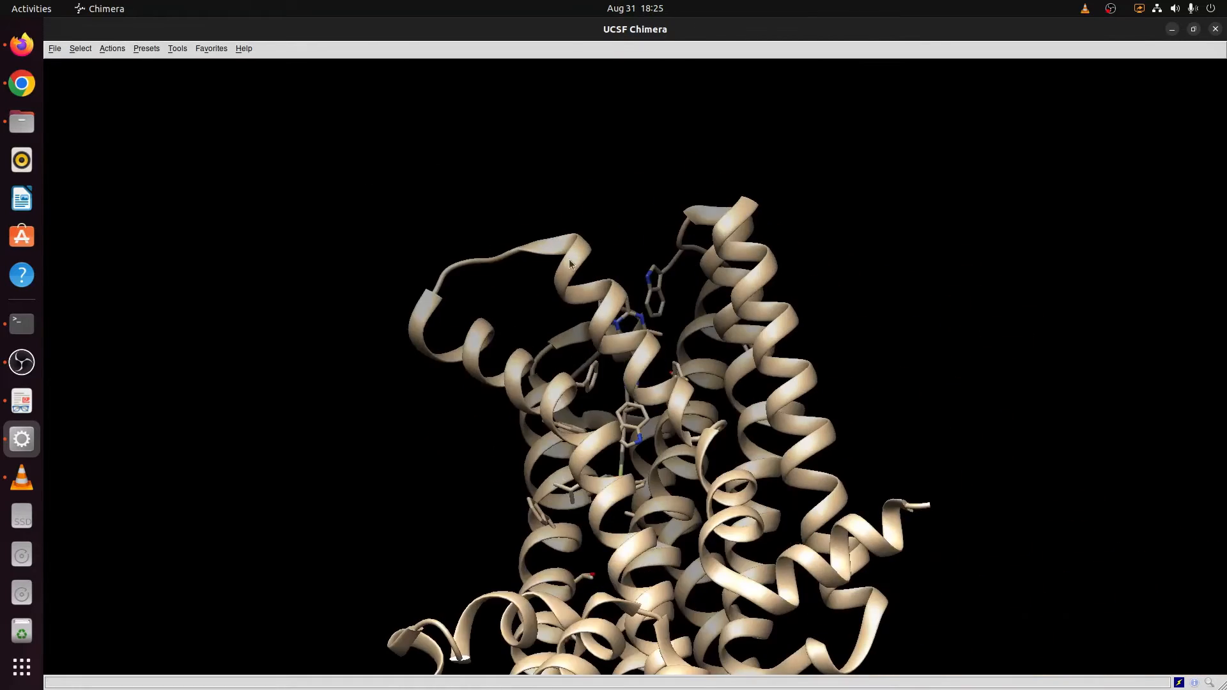
drag(571, 264, 487, 287)
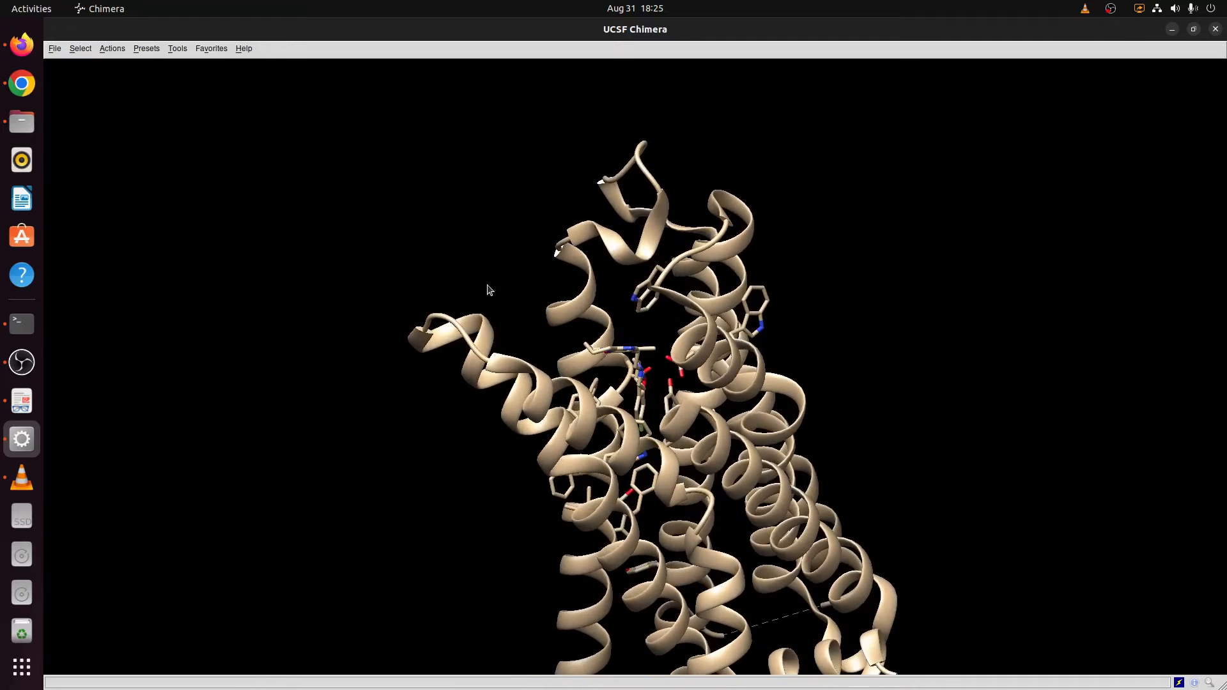
click(115, 53)
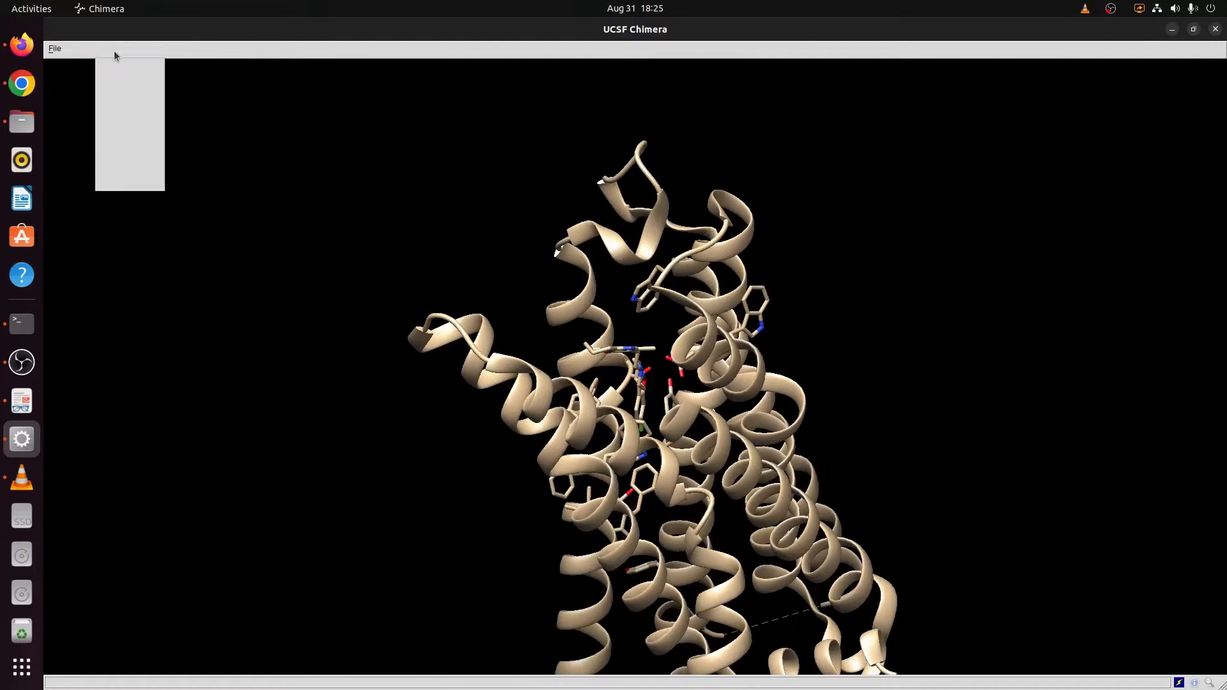
mouse_move(93, 55)
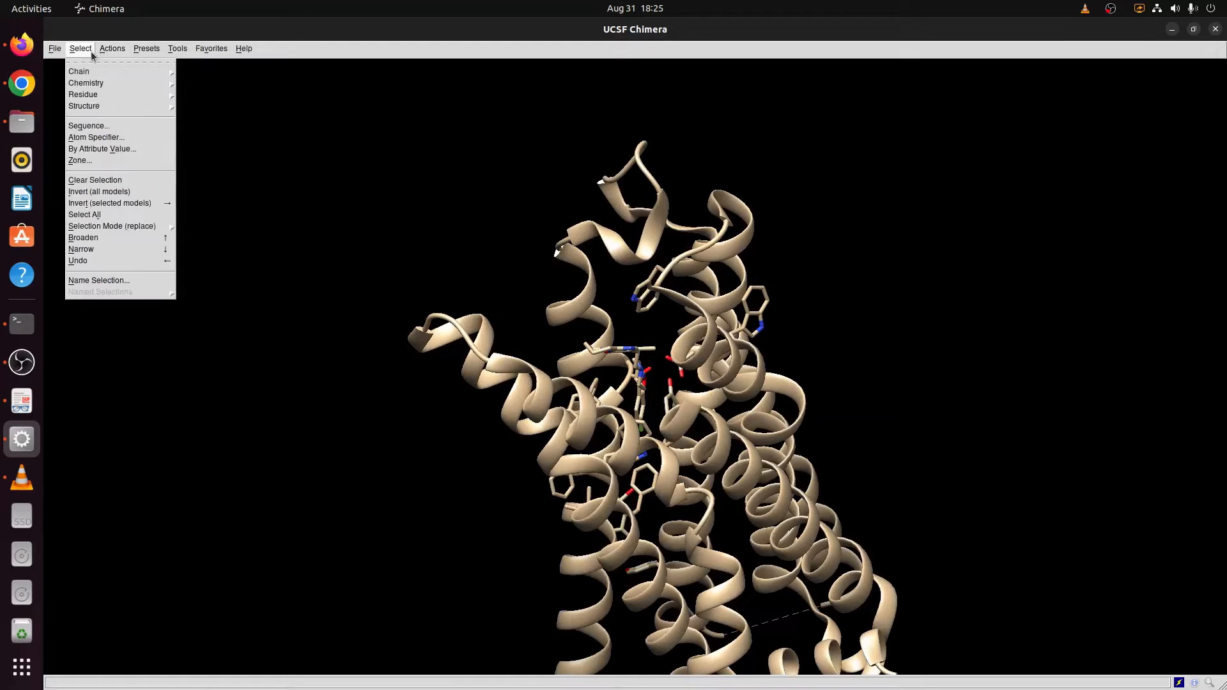
mouse_move(90, 96)
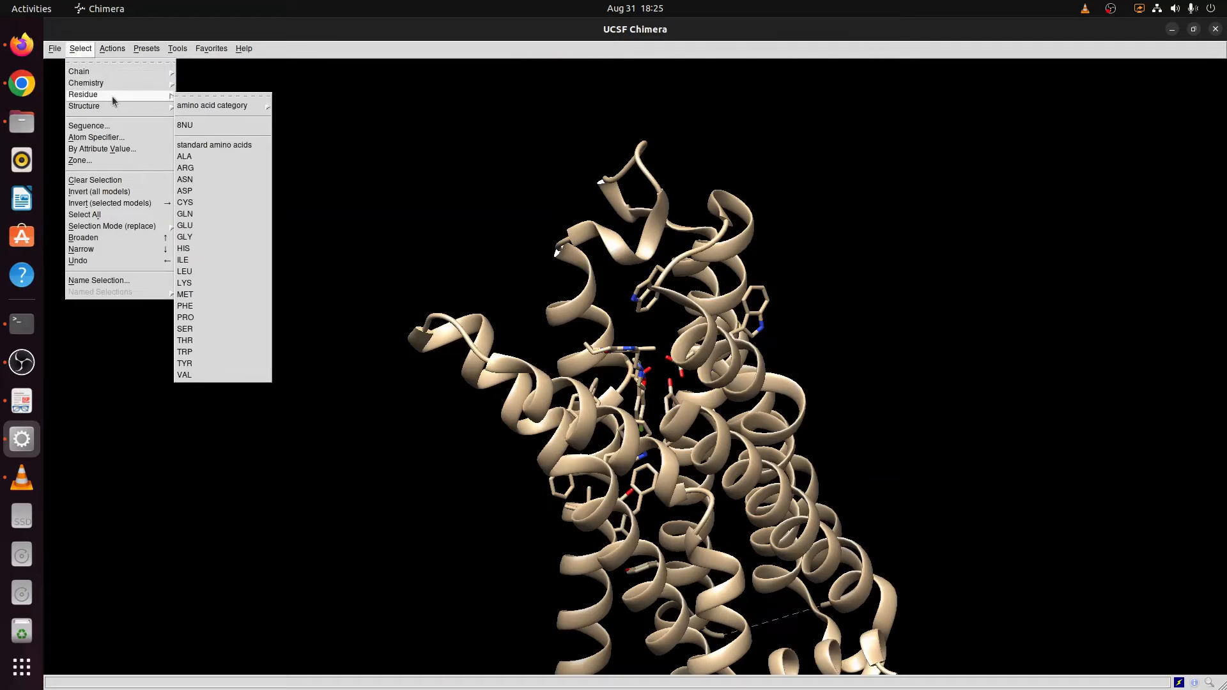
click(207, 131)
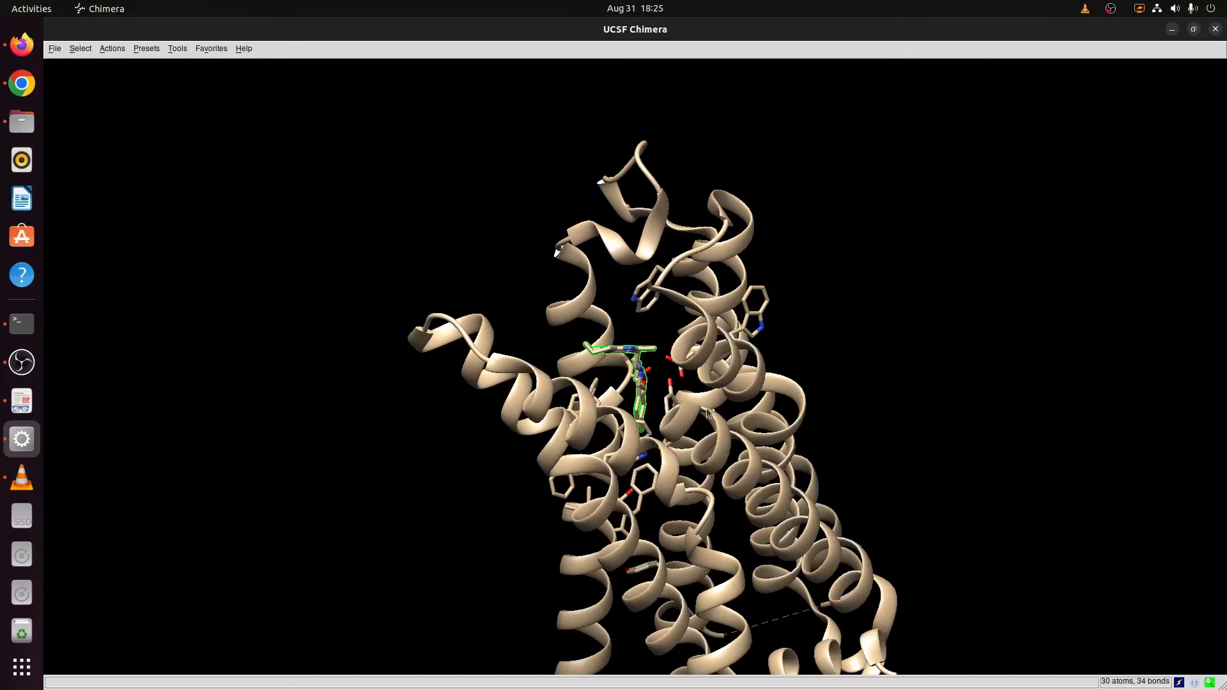
drag(742, 434, 787, 468)
drag(746, 502, 642, 437)
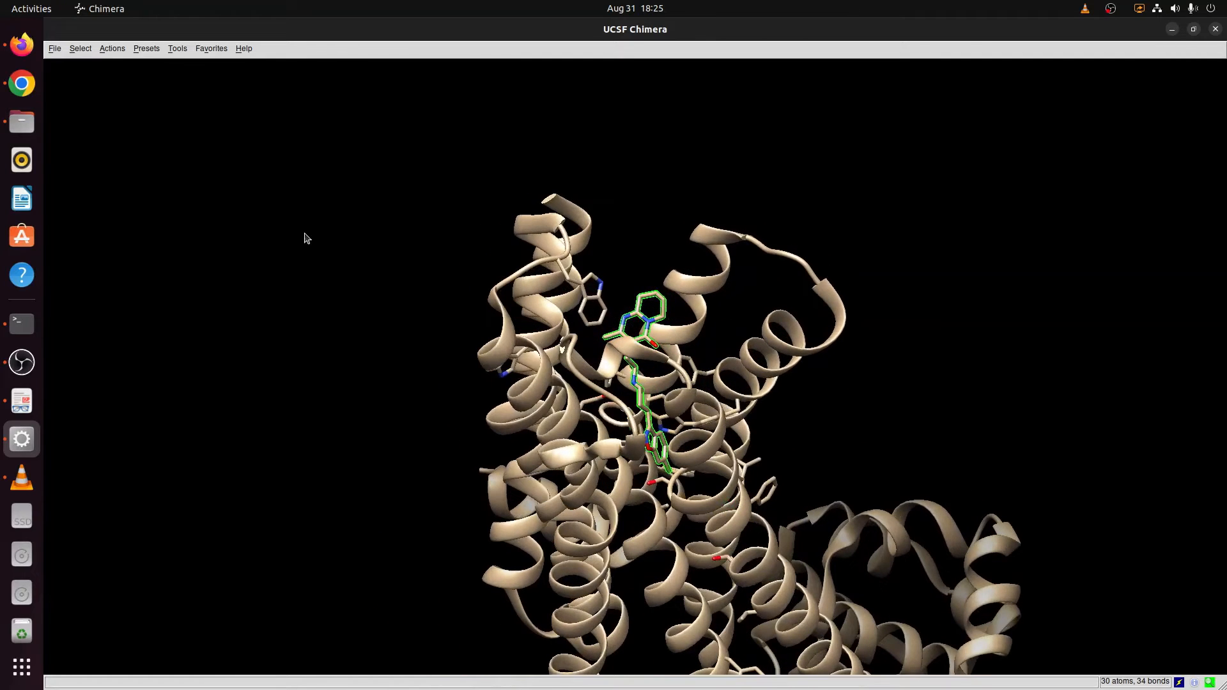
click(116, 54)
mouse_move(122, 106)
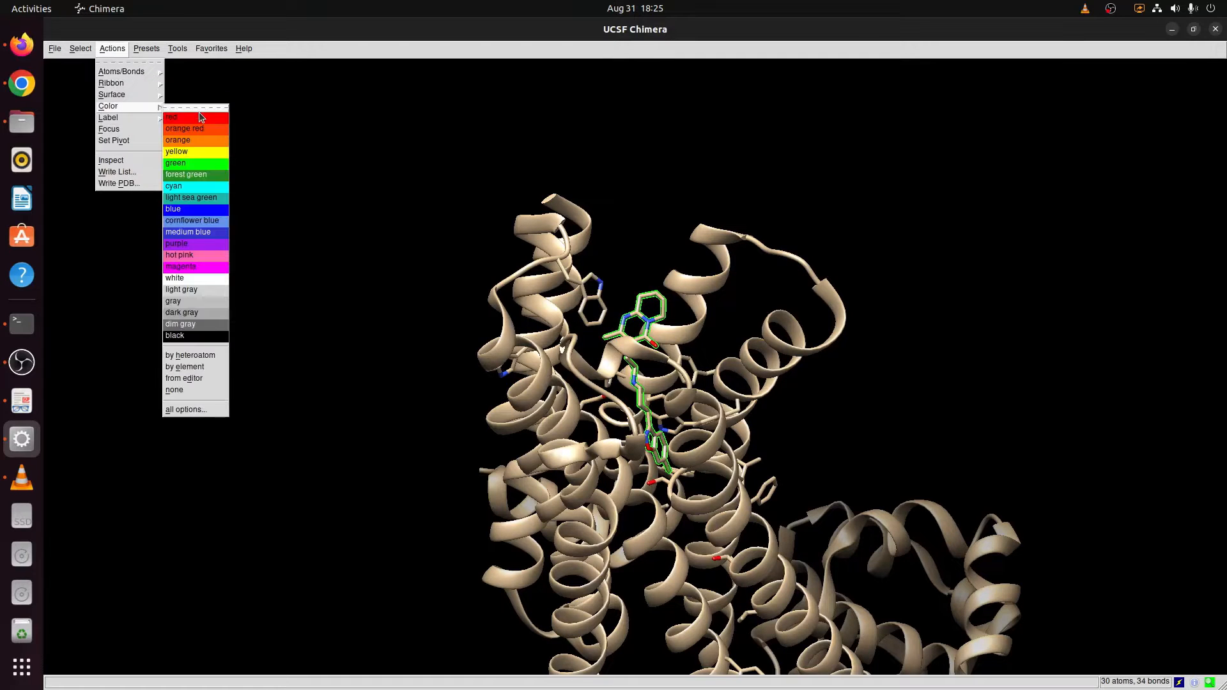
click(197, 117)
drag(698, 447, 654, 396)
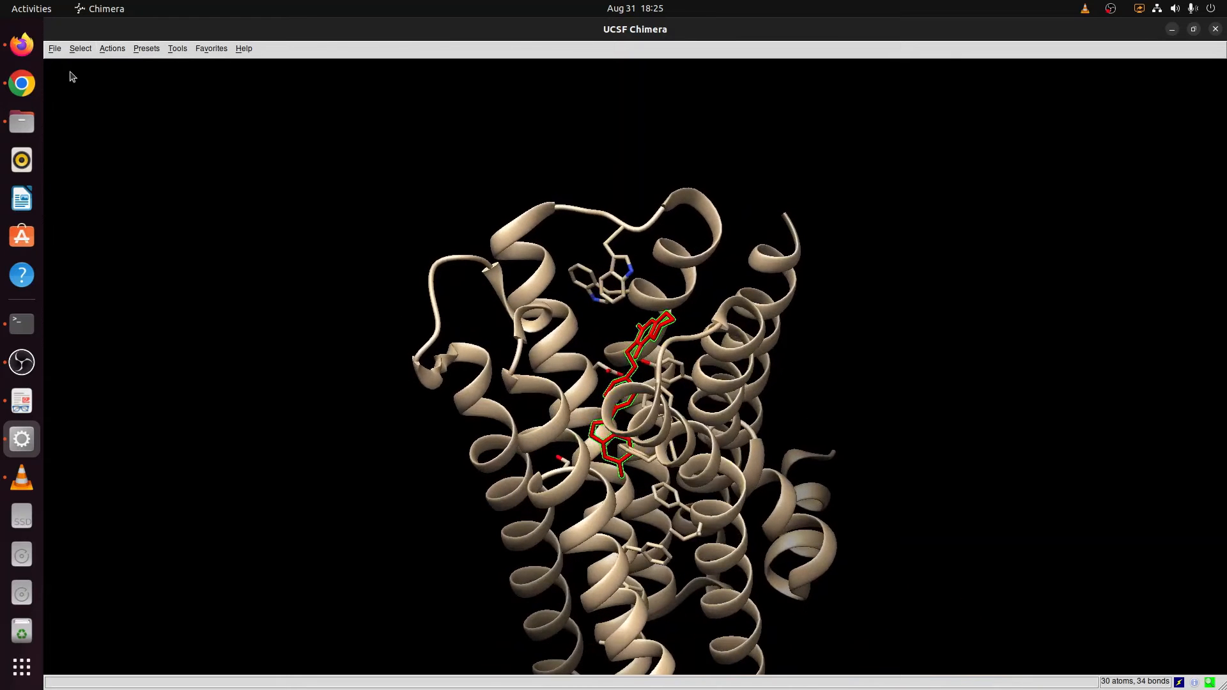
click(80, 49)
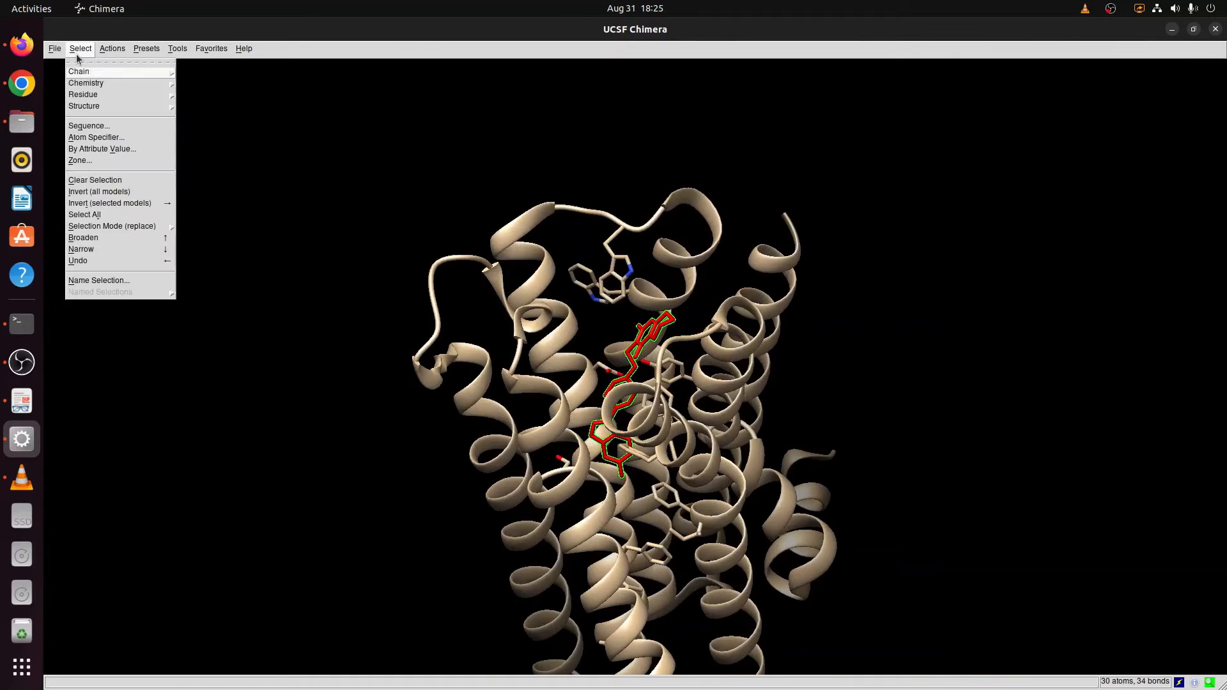
click(94, 181)
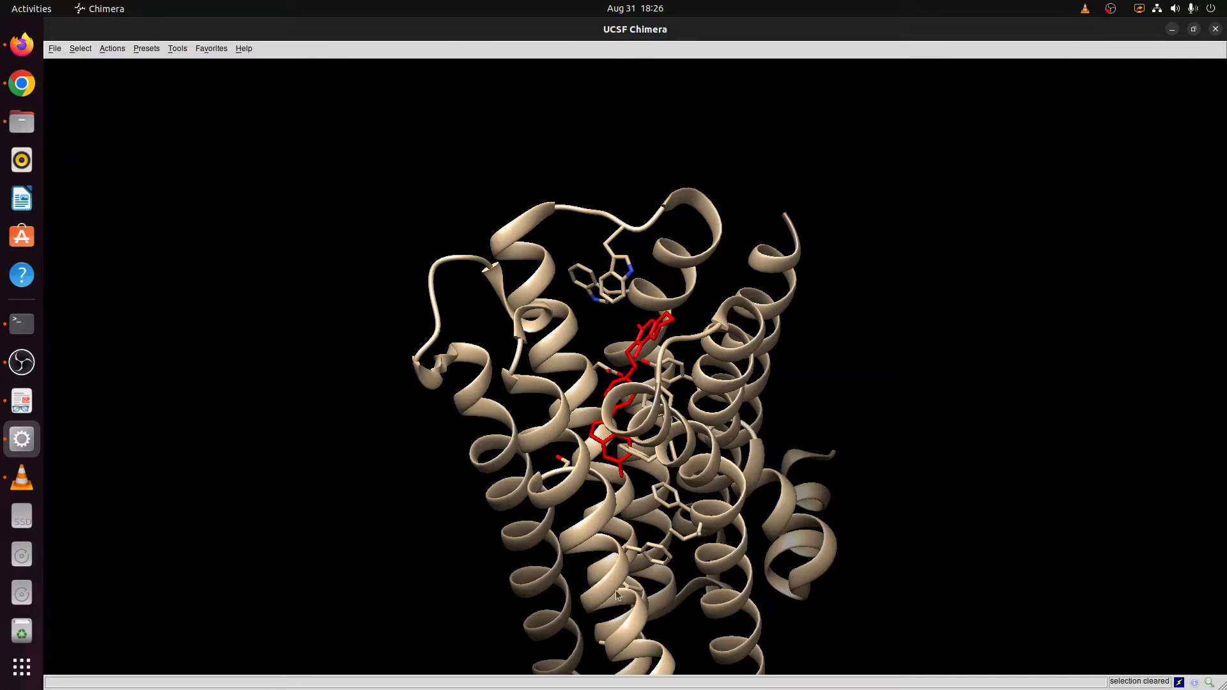
- Examine the whole receptor and the red ligand's position in its binding pocket from several angles
drag(594, 505, 531, 548)
scroll(557, 433, up, 1)
scroll(630, 519, down, 4)
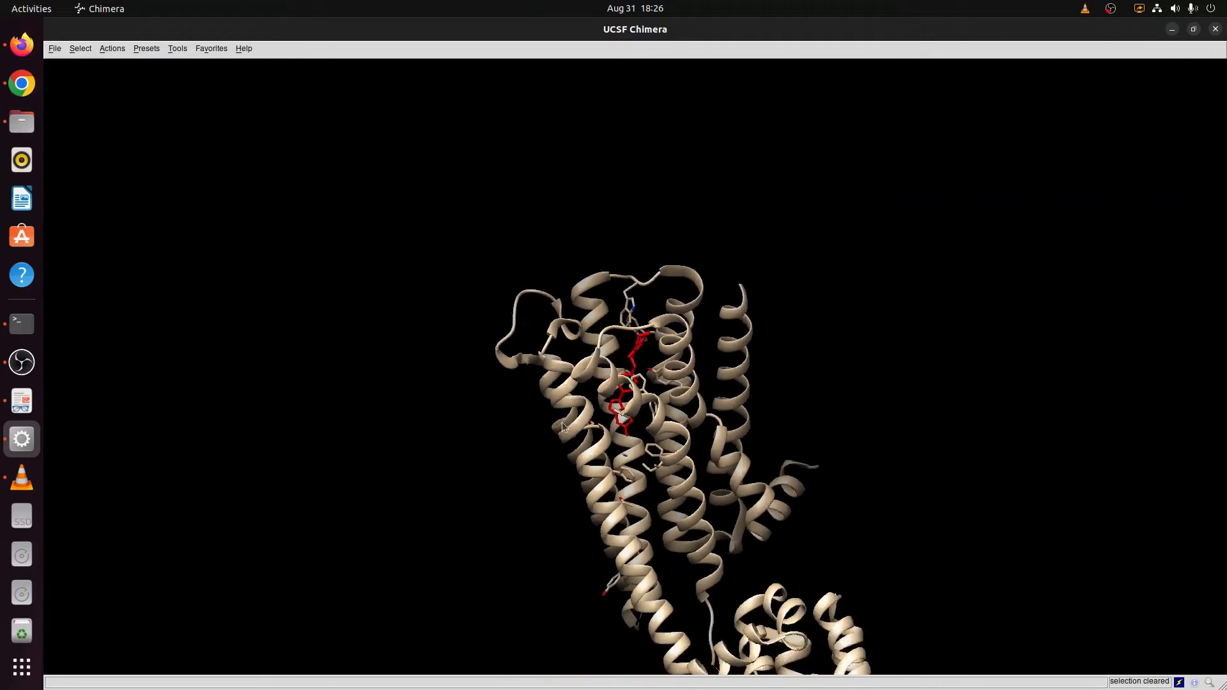
middle_drag(671, 471, 628, 365)
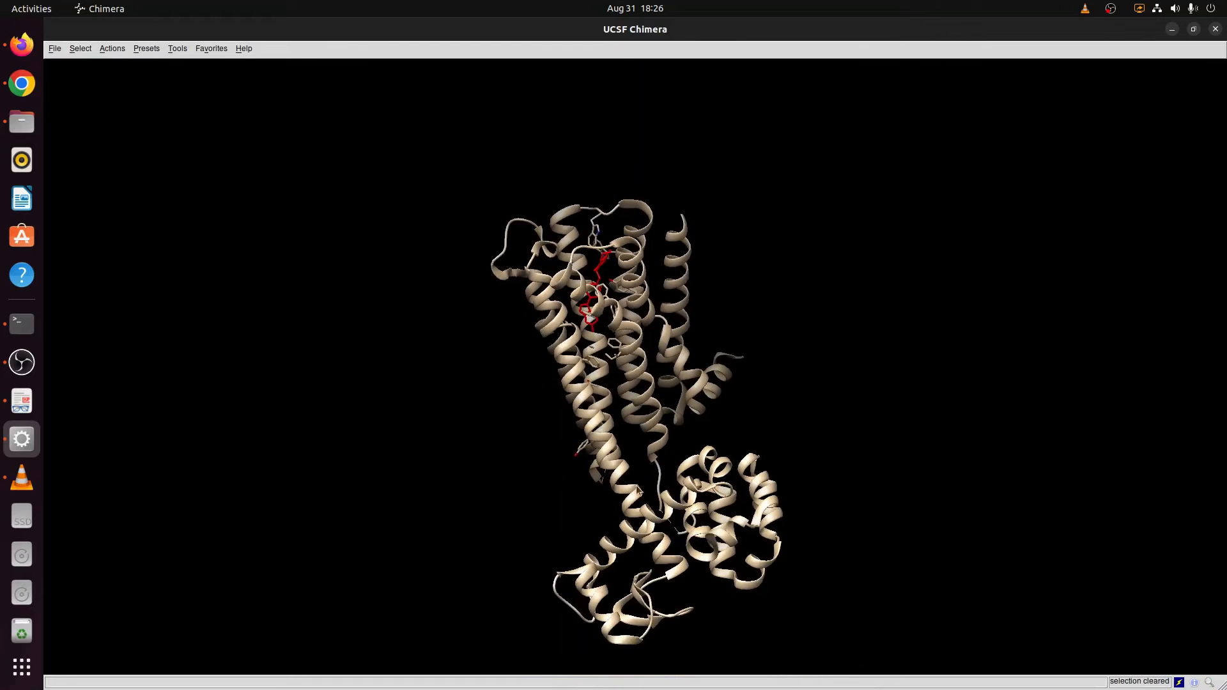
drag(580, 374, 527, 391)
drag(651, 412, 625, 267)
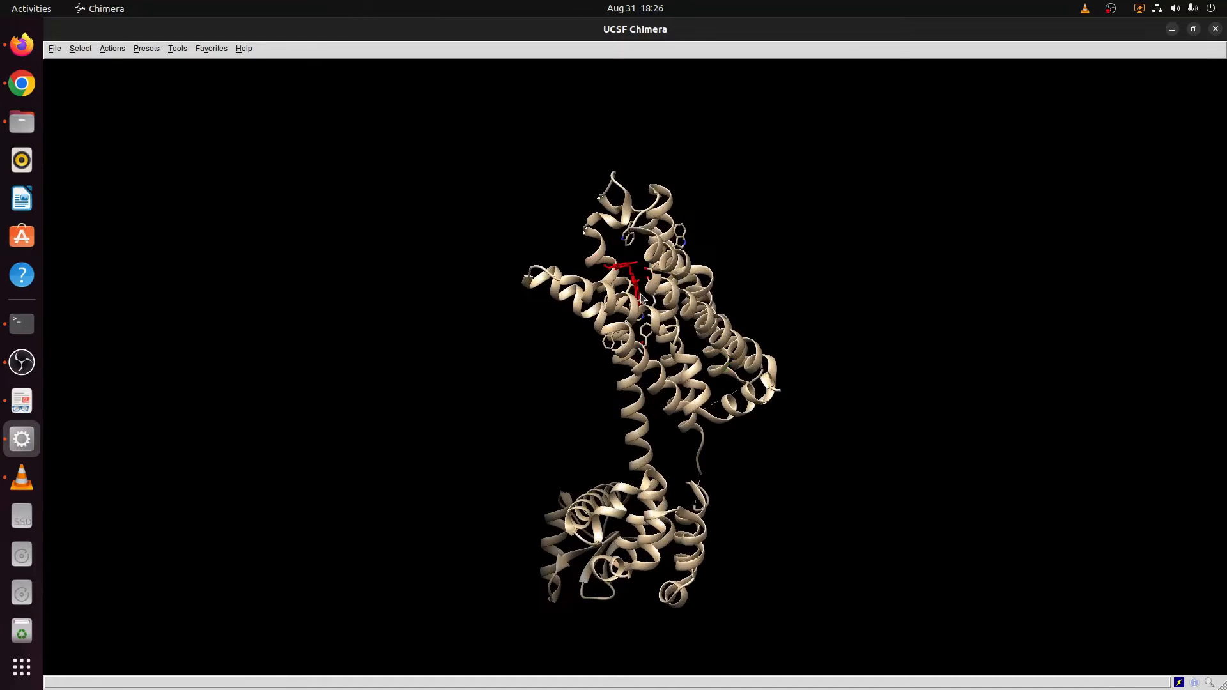
scroll(687, 330, up, 5)
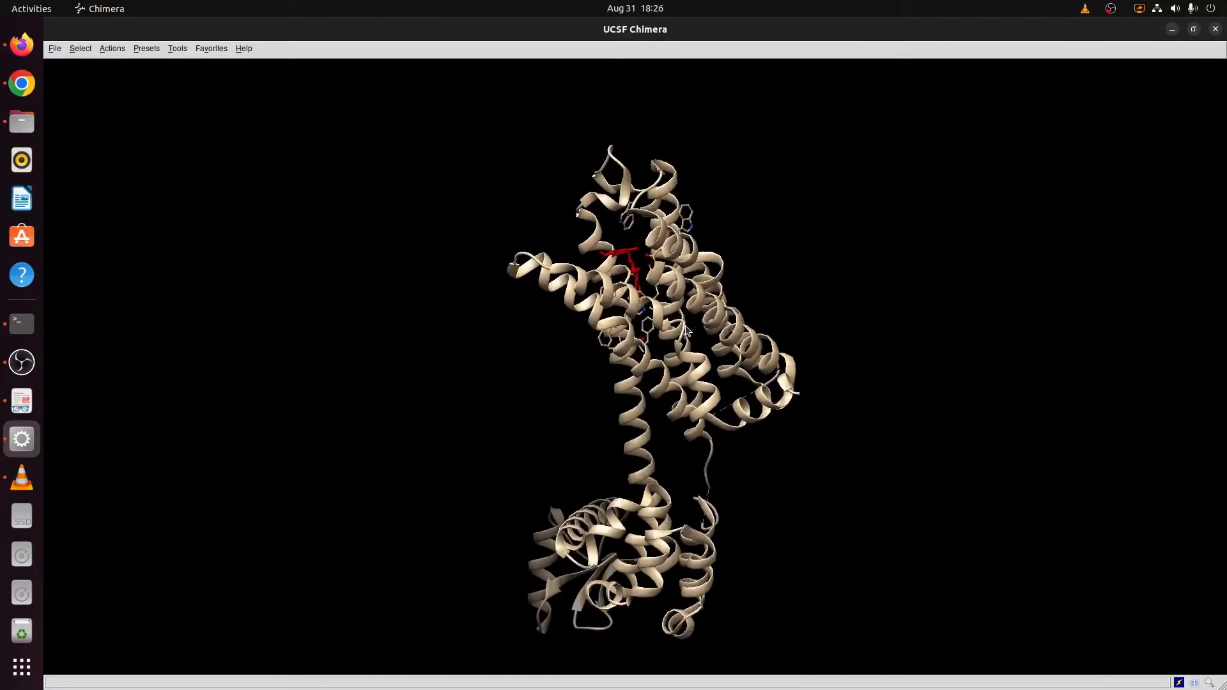
scroll(607, 297, down, 2)
scroll(650, 355, down, 2)
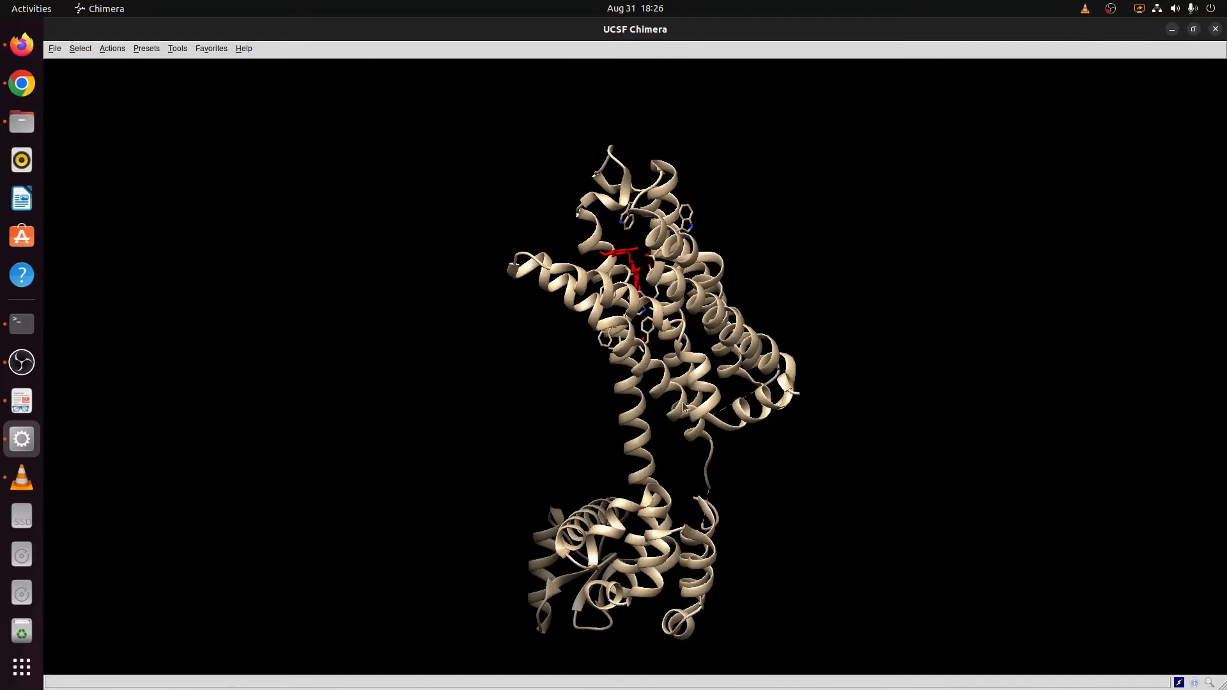
drag(644, 499, 515, 391)
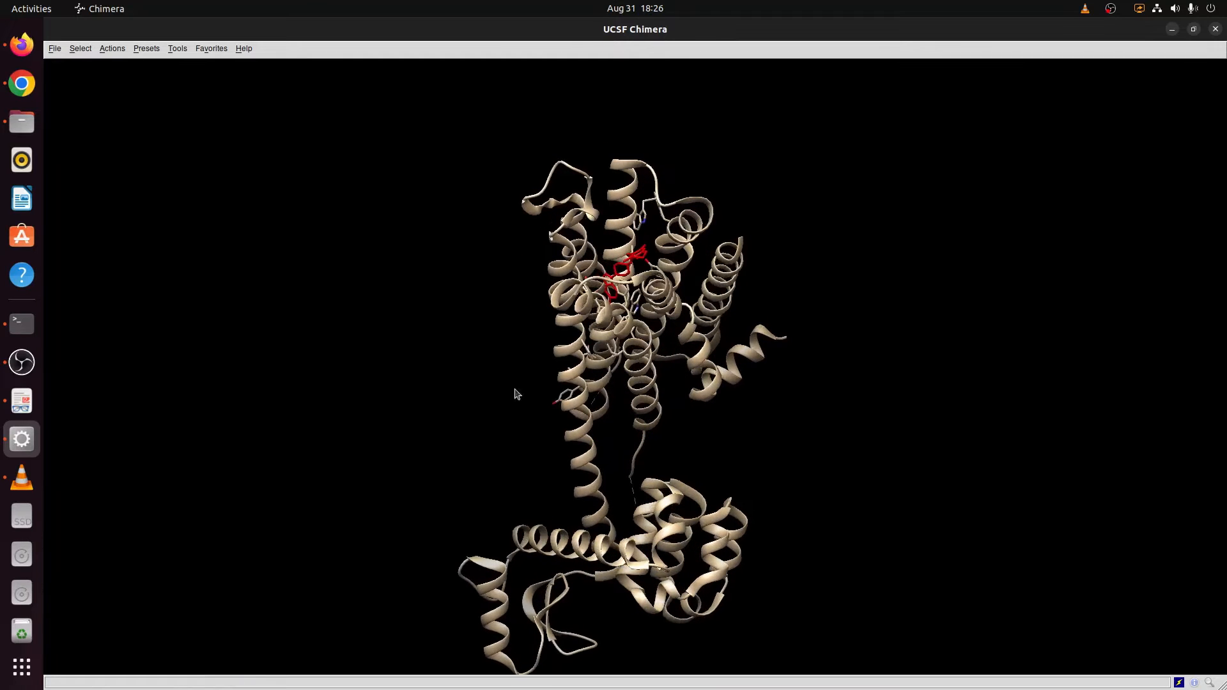
- Save the cleaned receptor with its bound ligand as the PDB file Protein_W_ligand in the Protein_Files folder
click(54, 51)
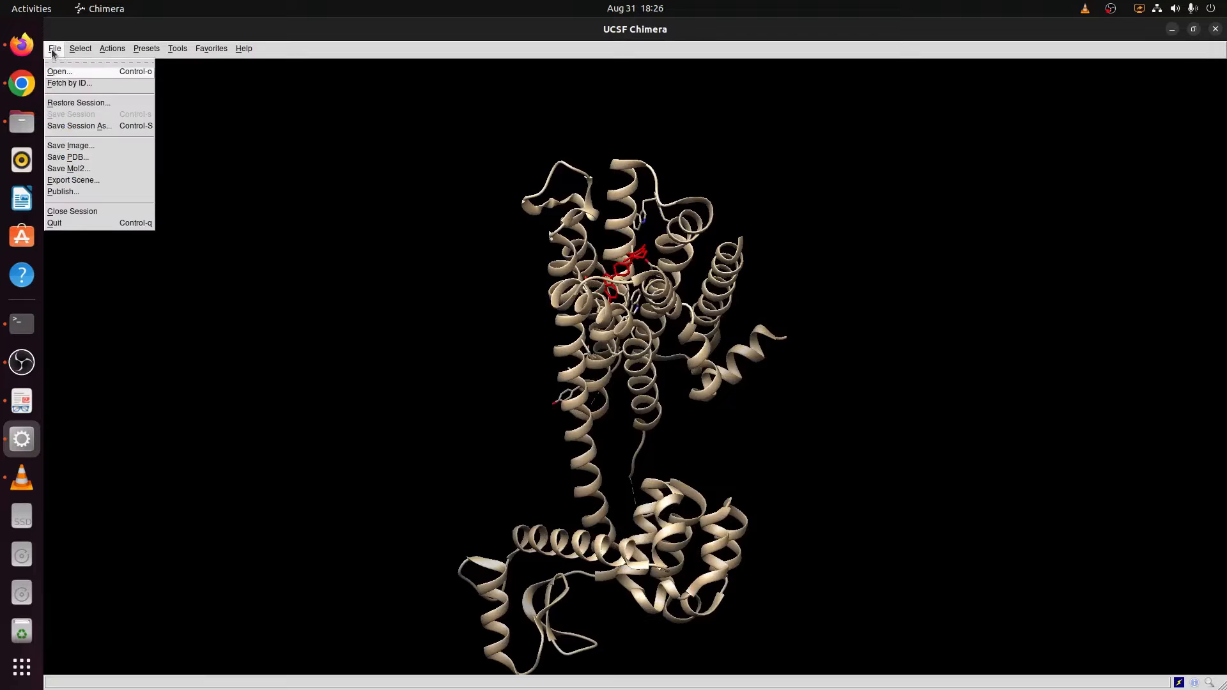
click(63, 159)
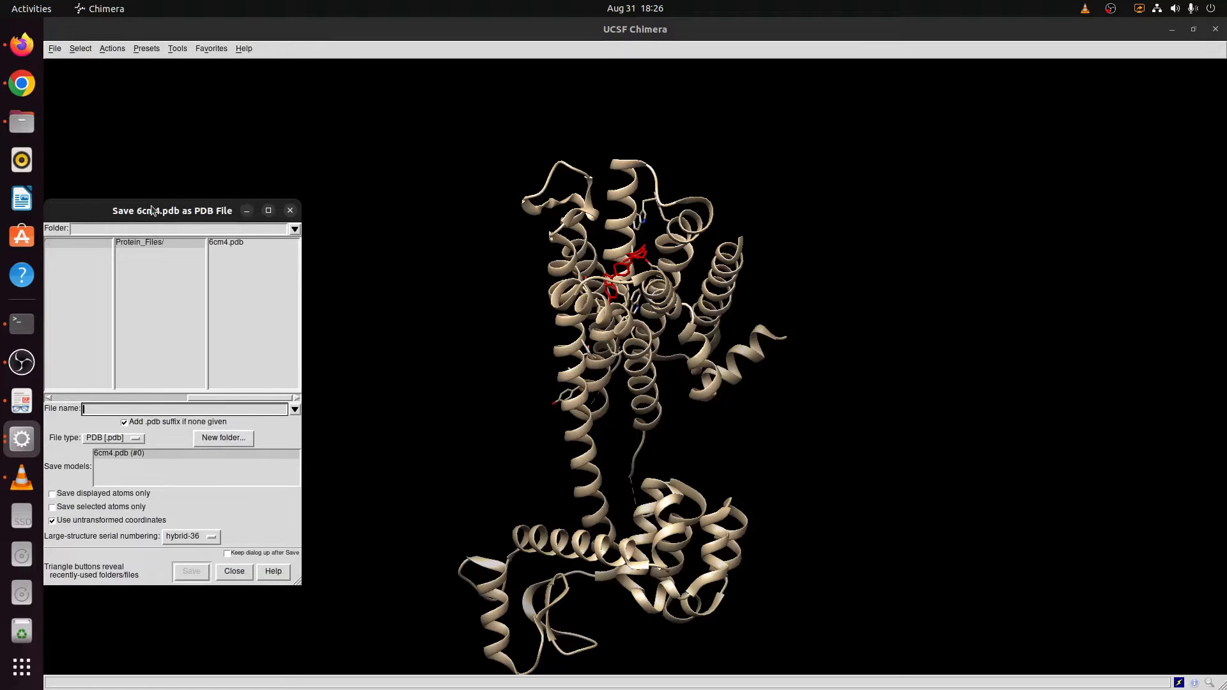
drag(152, 209, 259, 144)
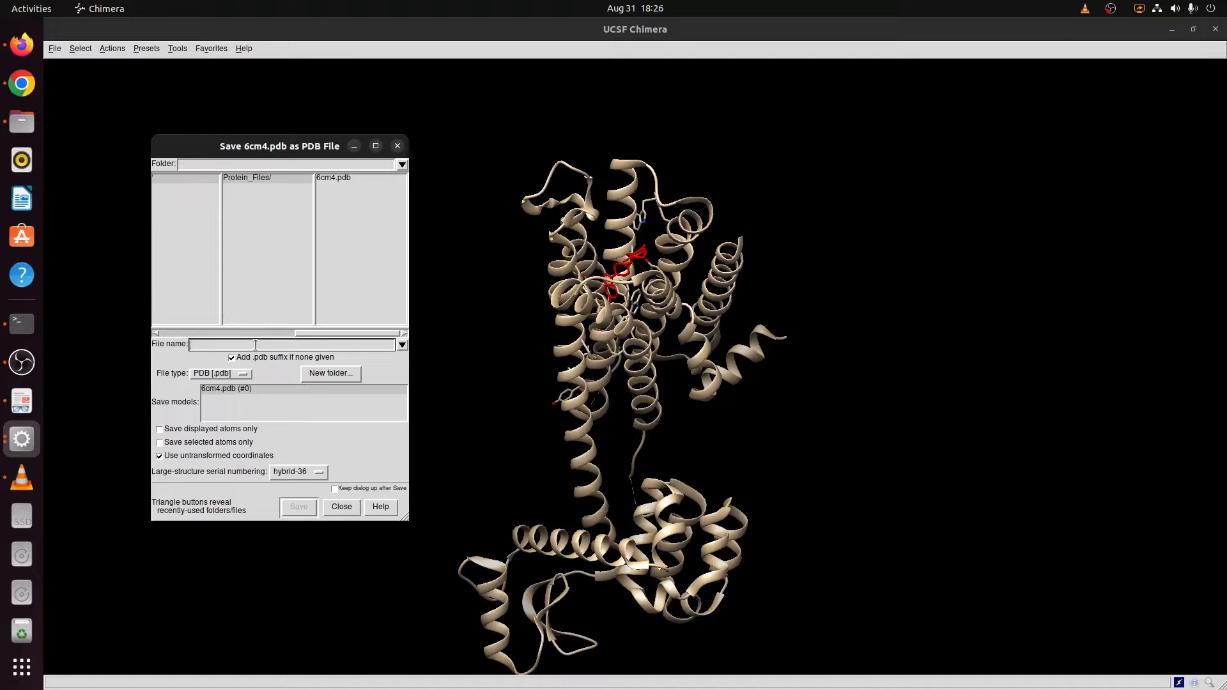
text(Protein_W_ligand)
key(Return)
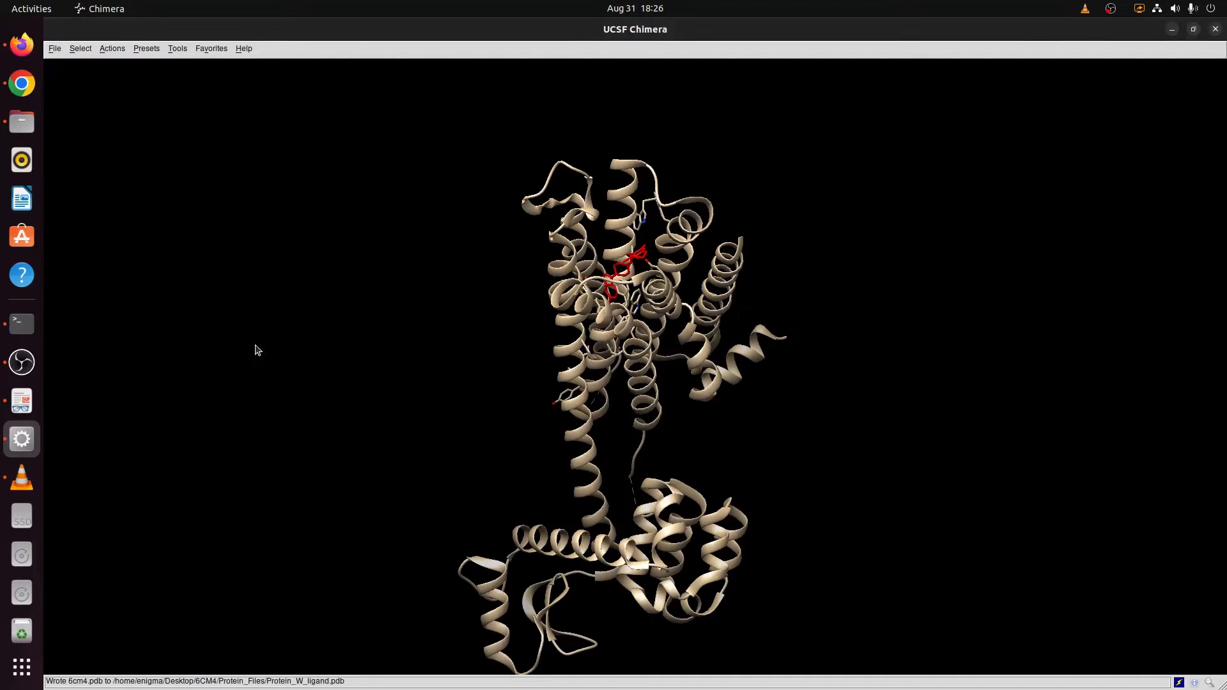
- Switch to the Files window and check the Protein_Files folder for the saved Protein_W_ligand.pdb
click(1176, 30)
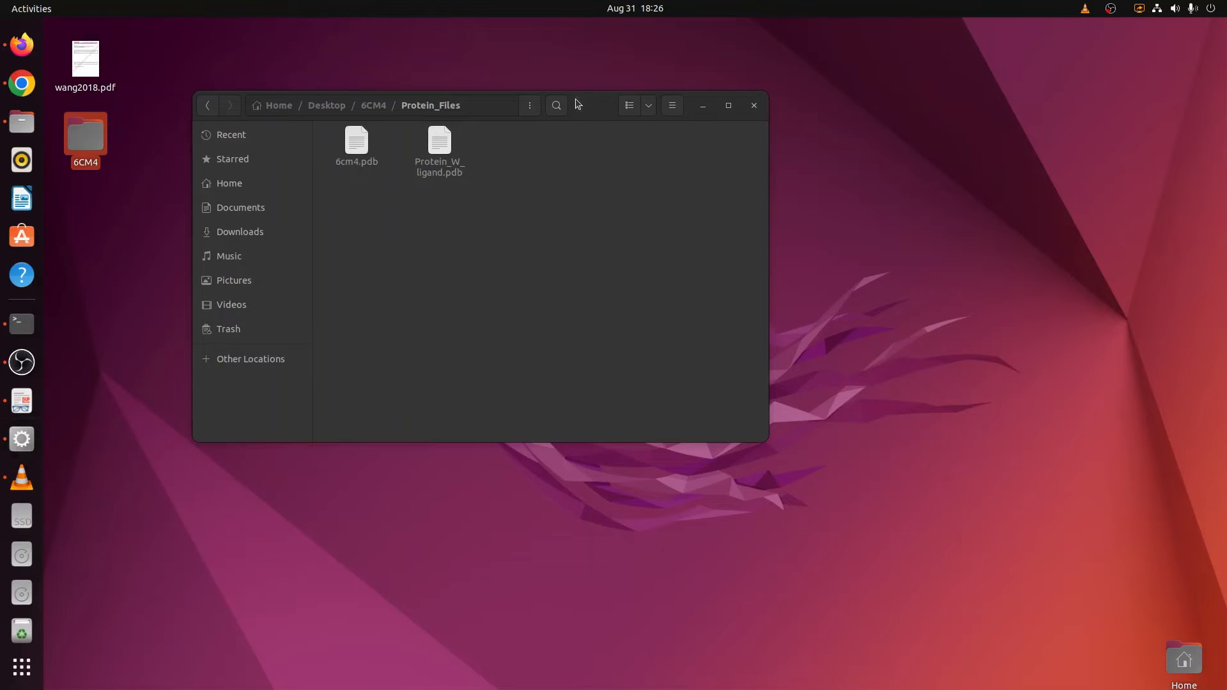
drag(587, 103, 630, 100)
click(482, 150)
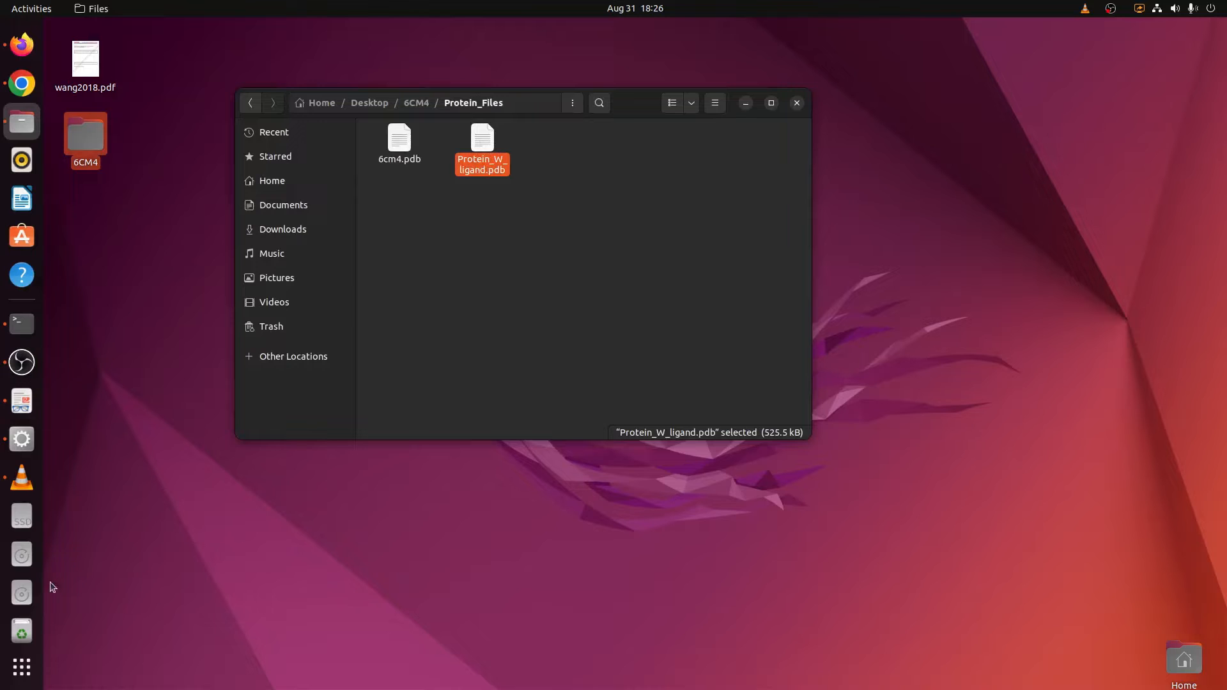
- Switch back to Chimera and examine the red ligand's position in the receptor's binding pocket from several angles
click(23, 439)
drag(686, 489, 651, 457)
drag(842, 469, 714, 442)
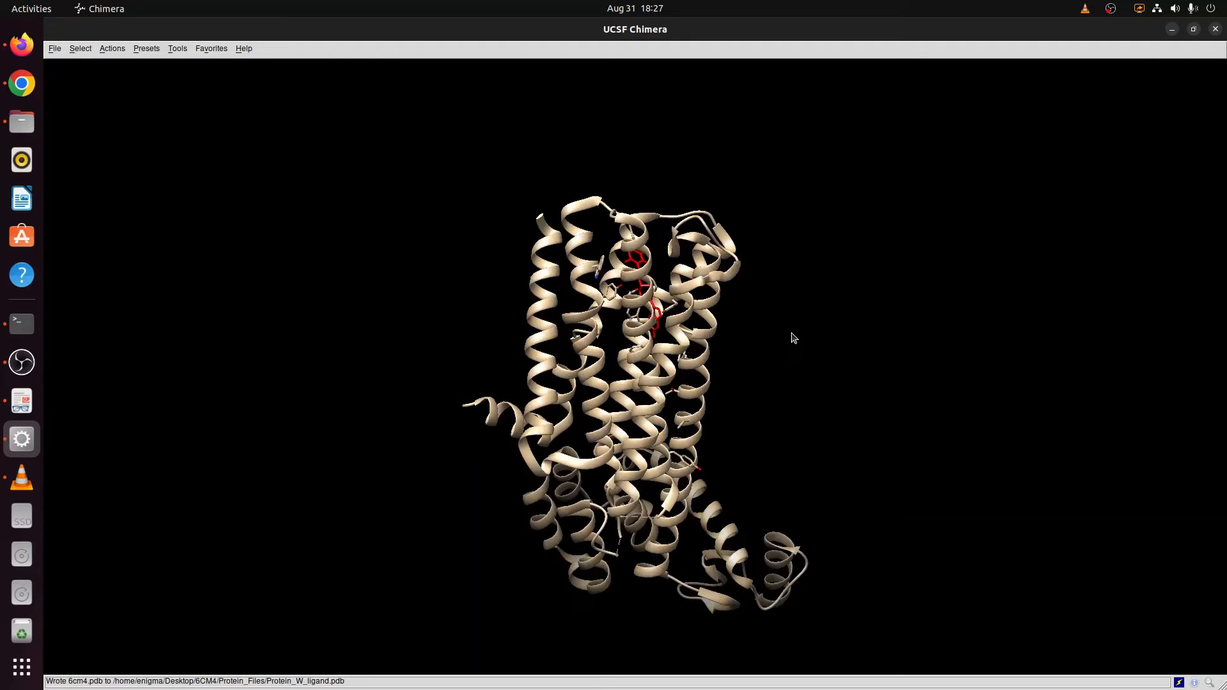
drag(729, 401, 625, 257)
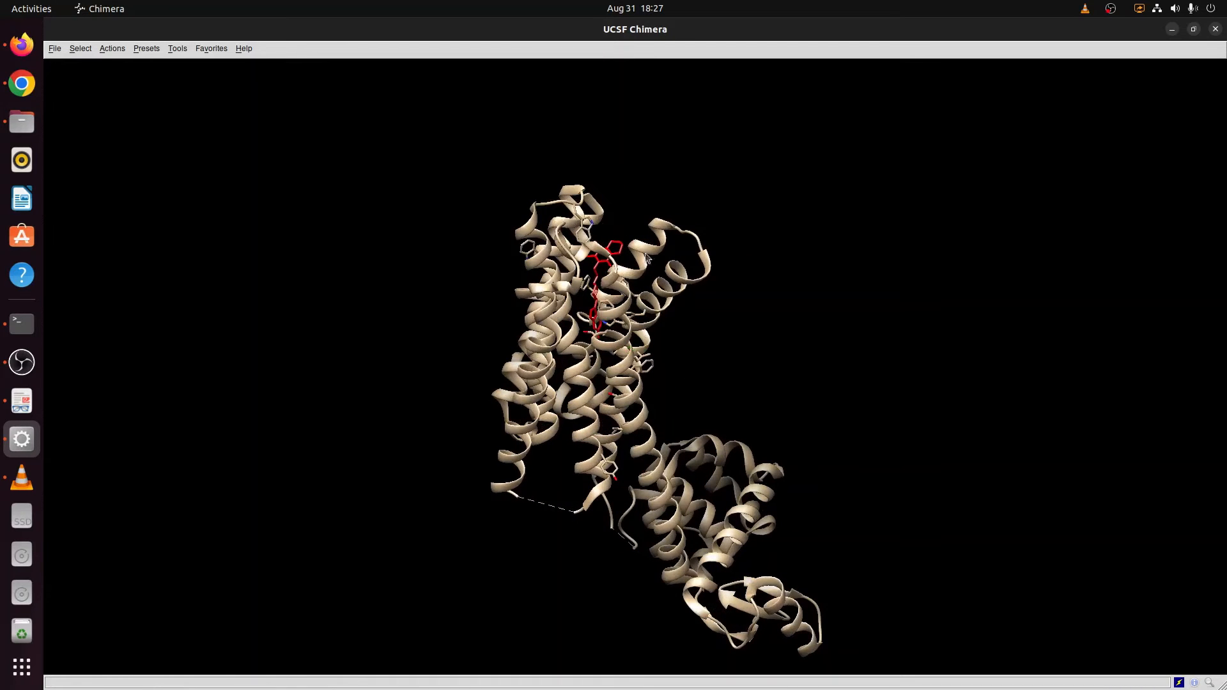
drag(735, 438, 614, 256)
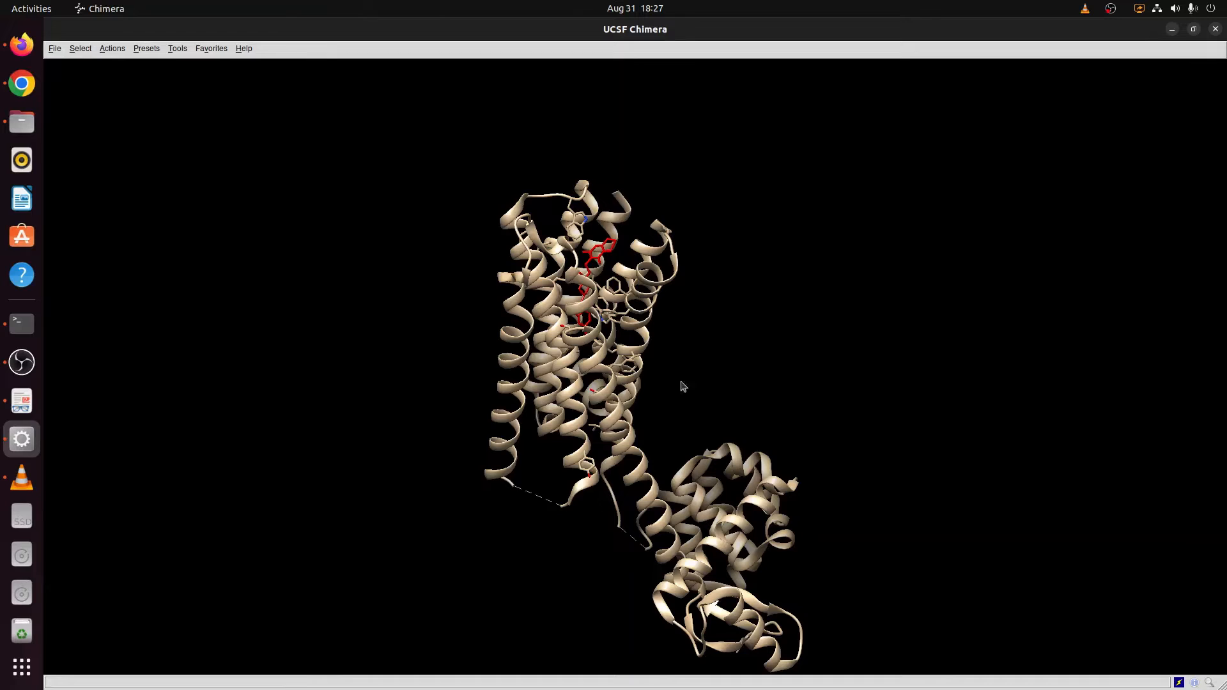
mouse_move(580, 330)
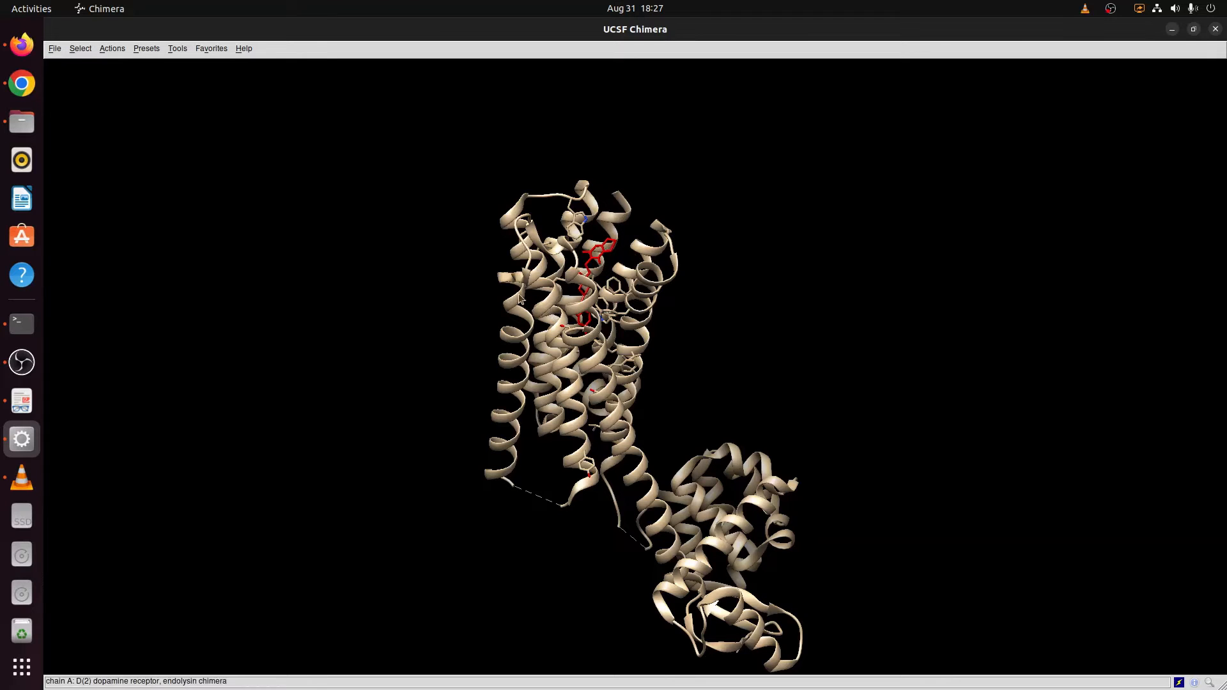
- Open the AutoDock Vina tool for surface and binding analysis and place its window clear of the receptor
click(178, 49)
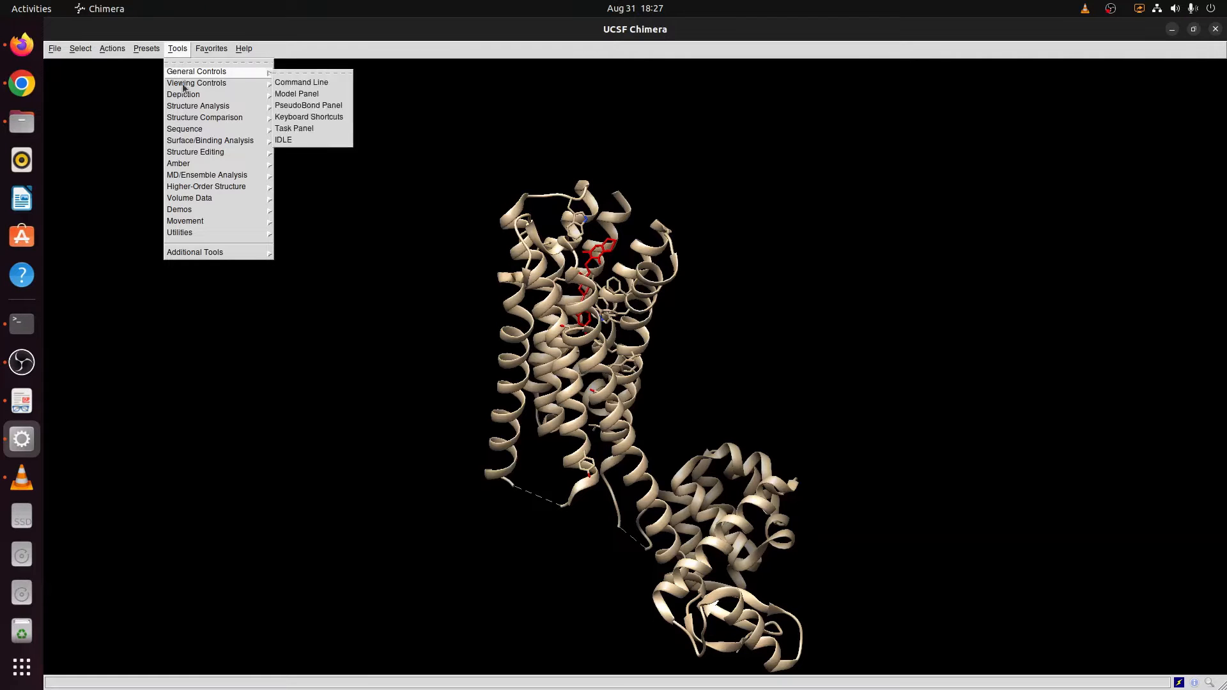
mouse_move(186, 98)
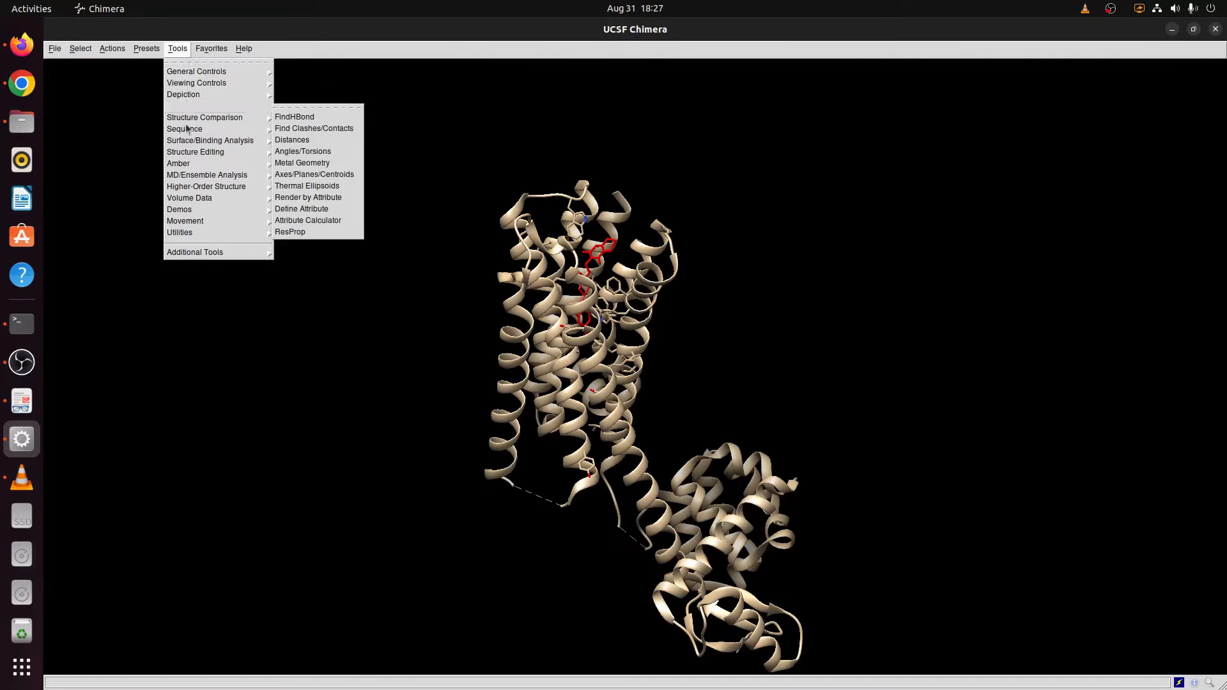
mouse_move(183, 143)
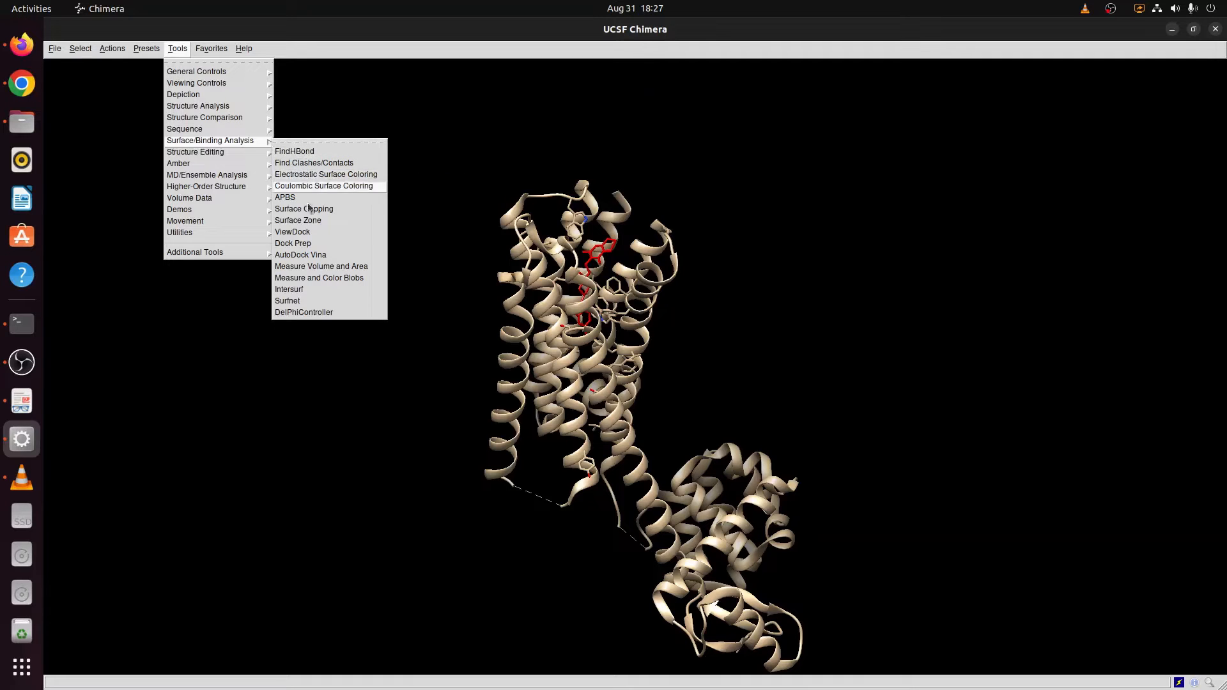
click(302, 258)
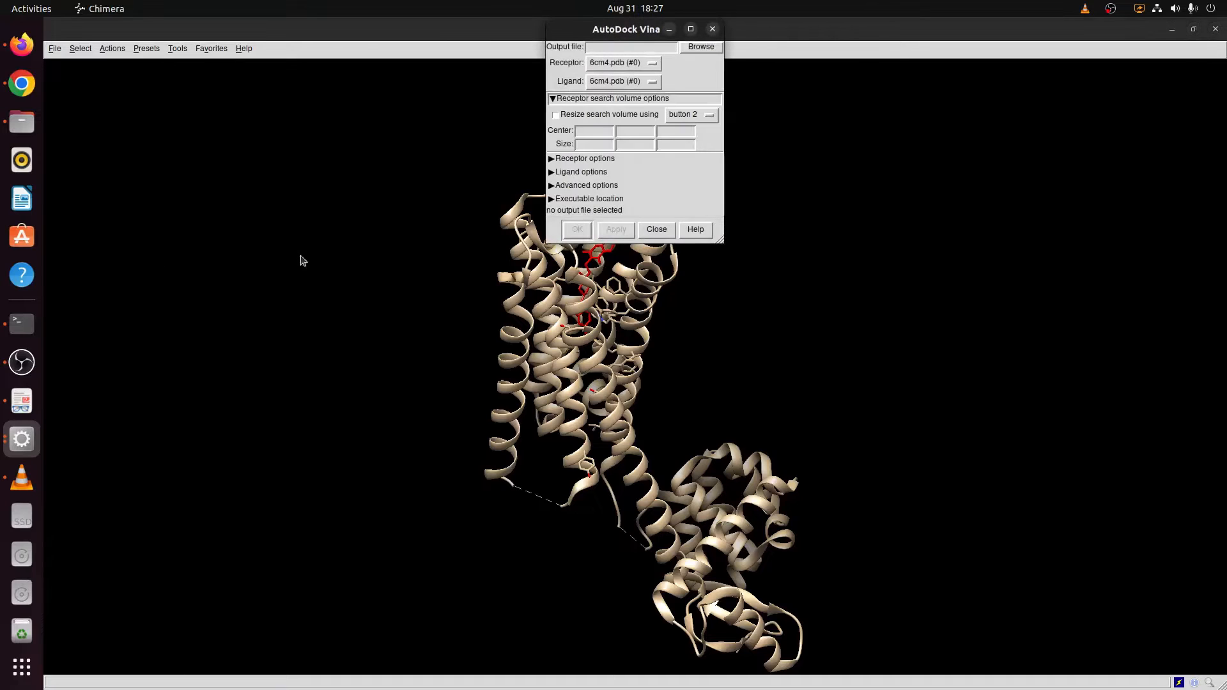
drag(655, 54, 890, 134)
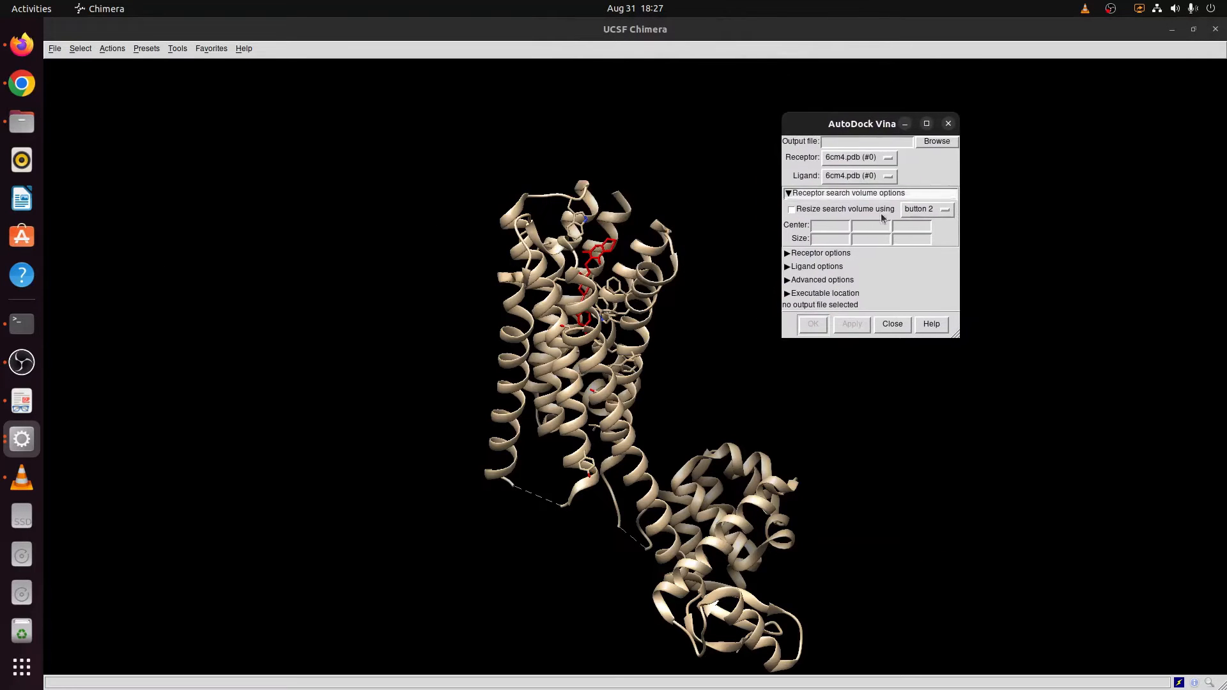
- Set the receptor search volume's center to 5, 5, 5 and its size to 5, 5, 5
click(823, 226)
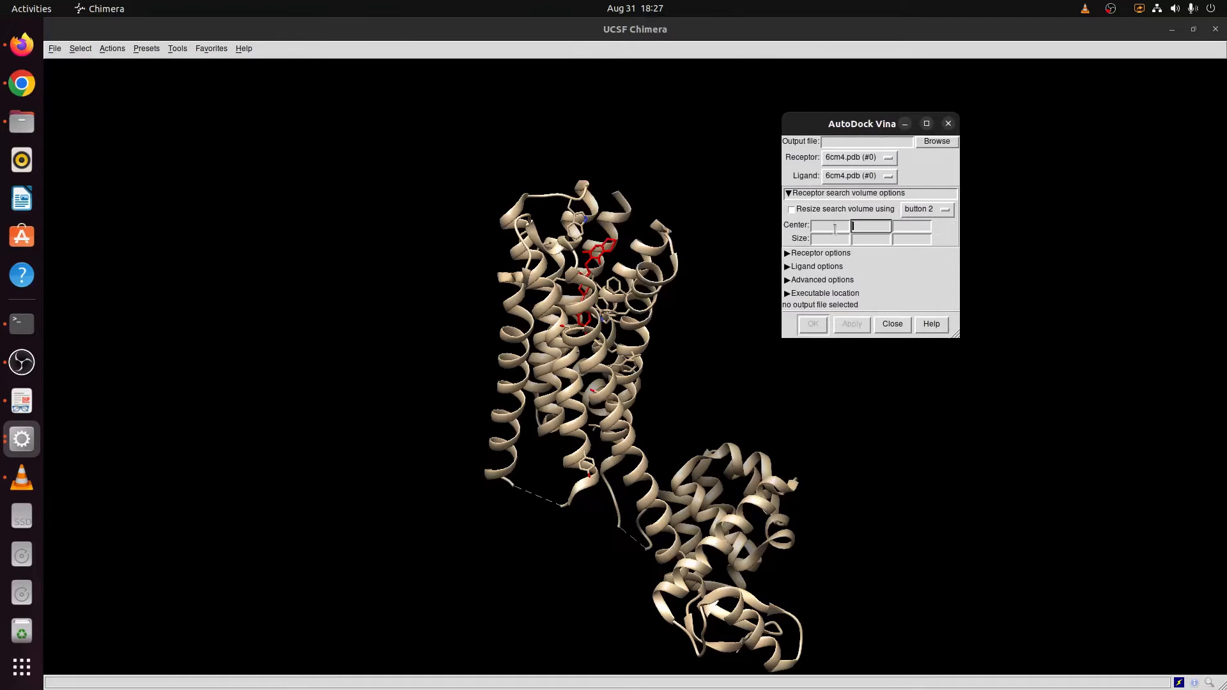
key(Tab)
key(Tab)
click(820, 226)
key(Tab)
key(Tab)
key(Tab)
key(Tab)
key(Tab)
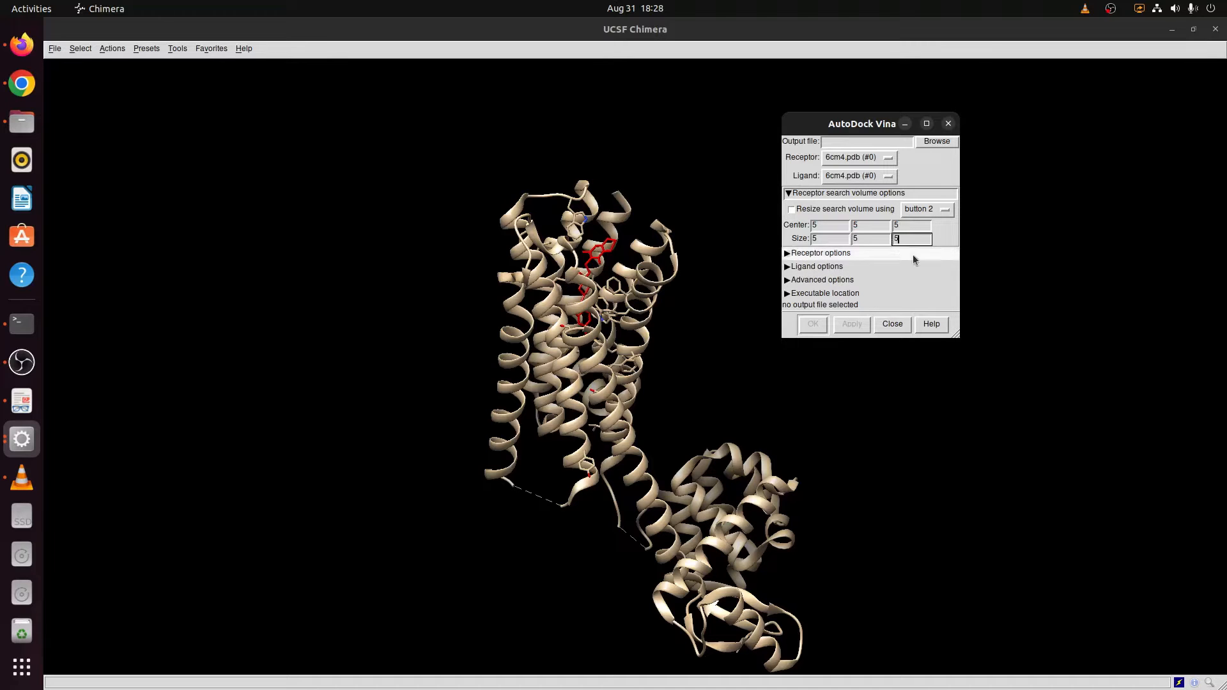
- Turn on interactive resizing of the search volume and assign it to ctrl button 3
click(791, 211)
click(924, 211)
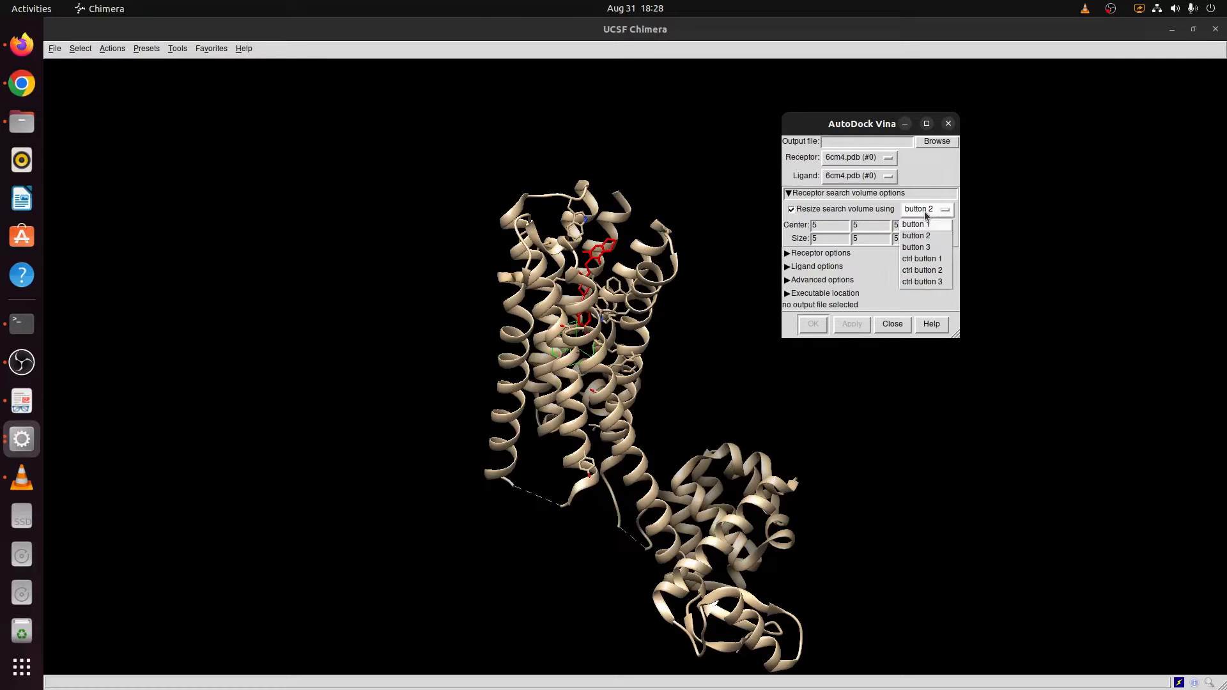
click(924, 284)
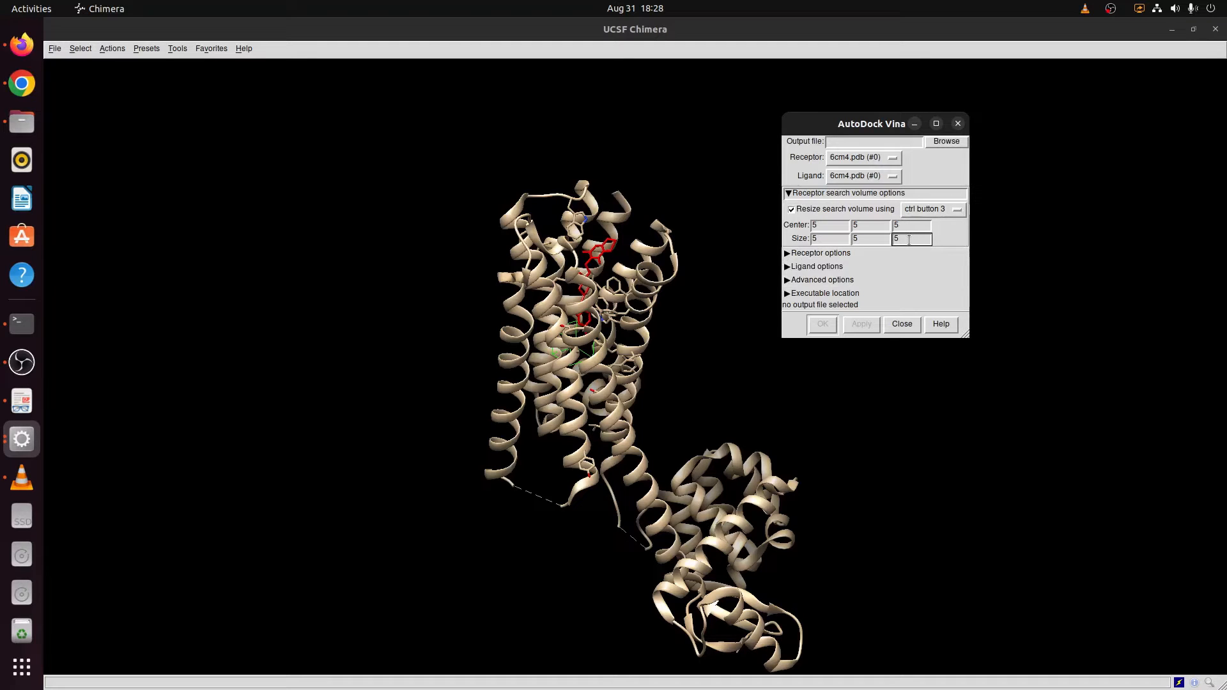
key(Tab)
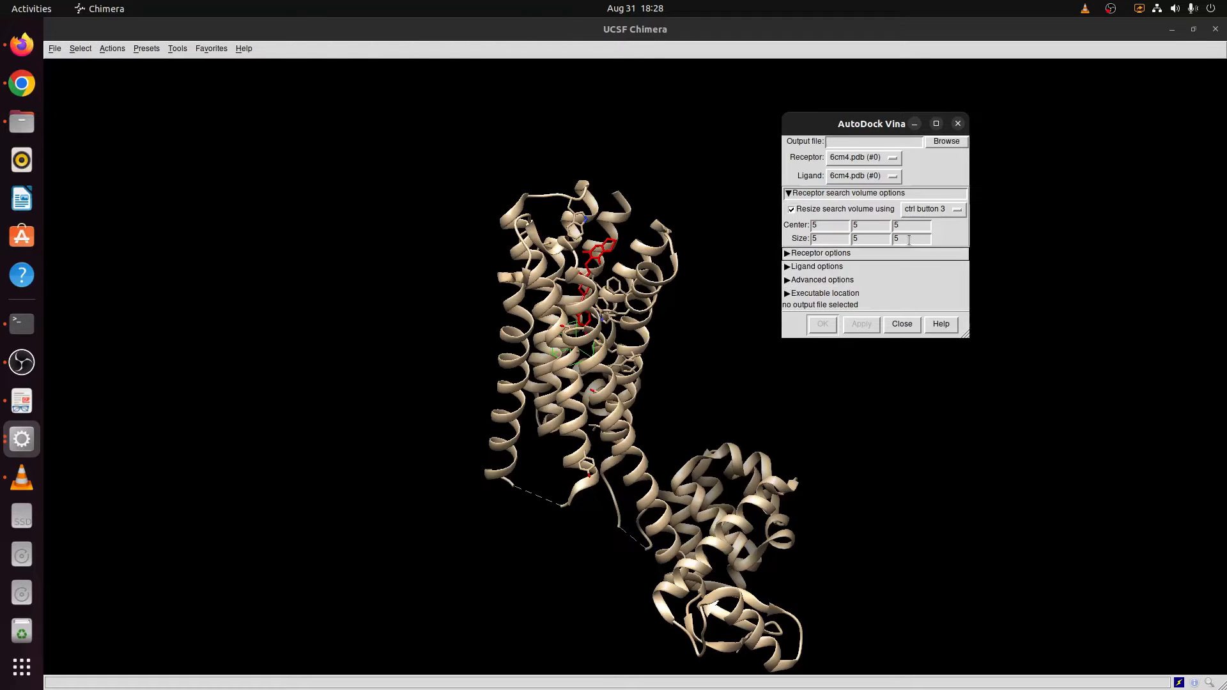
- Bring the AutoDock Vina window back to the front and place it clear of the receptor and the green search box
drag(693, 405, 666, 406)
mouse_move(667, 466)
mouse_down()
mouse_move(704, 454)
mouse_move(654, 461)
mouse_up()
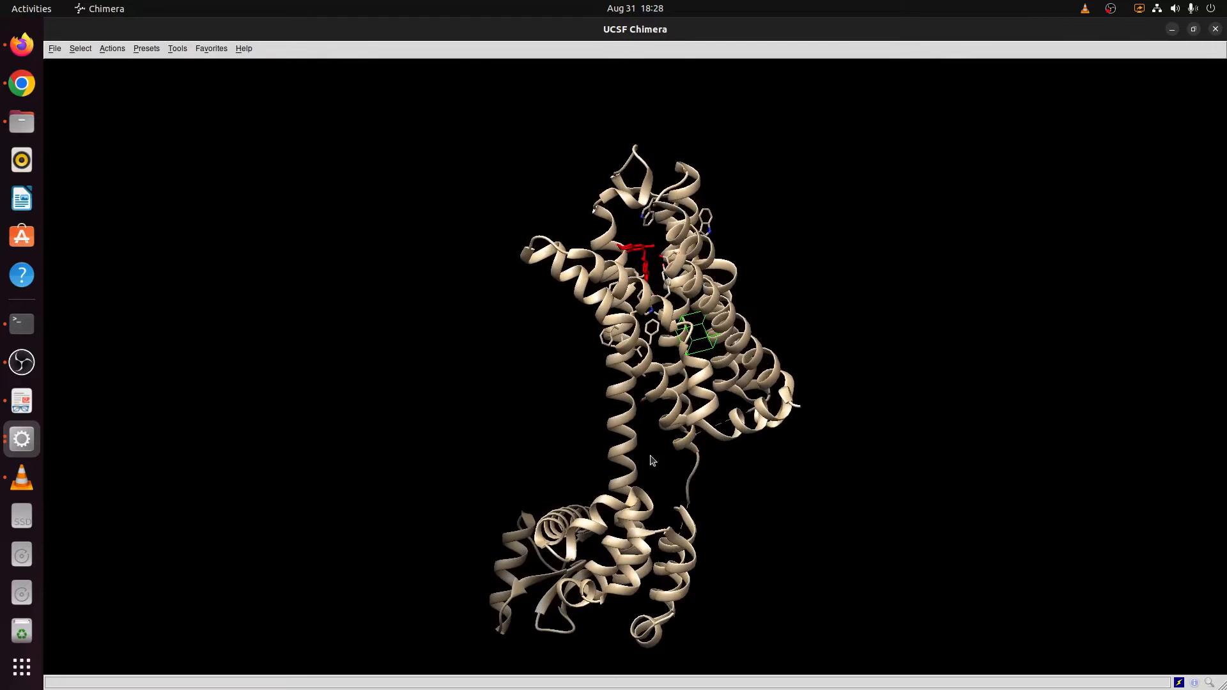
click(18, 457)
click(178, 482)
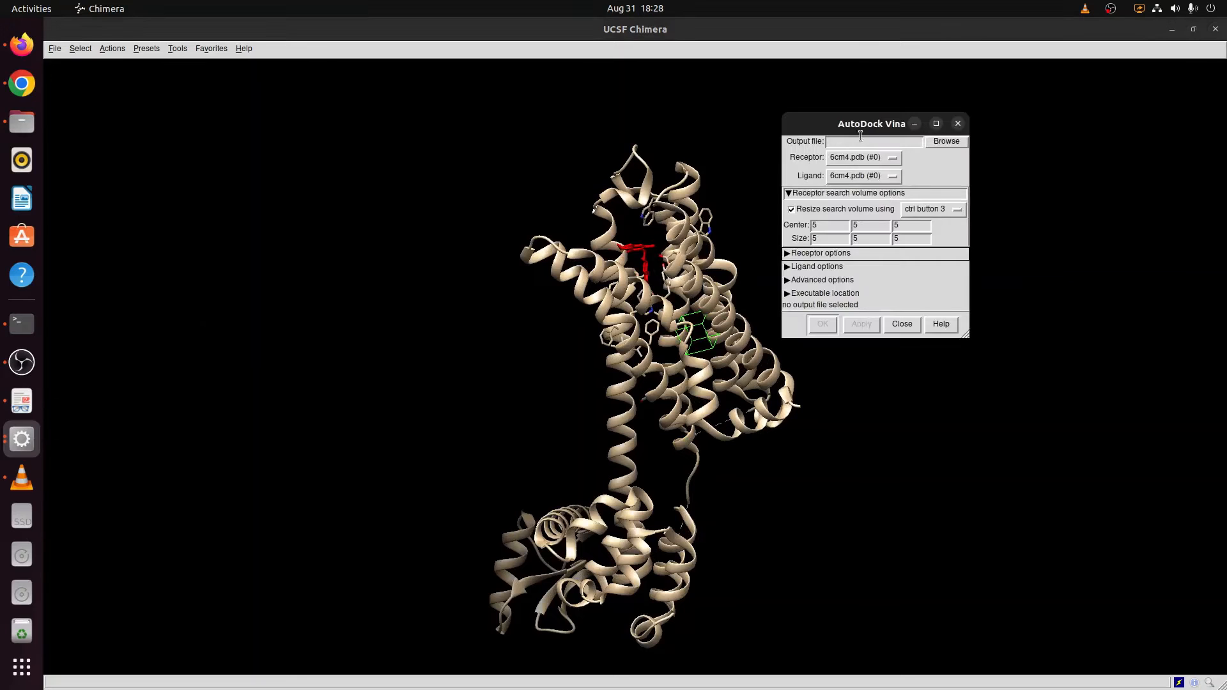
drag(857, 125, 986, 135)
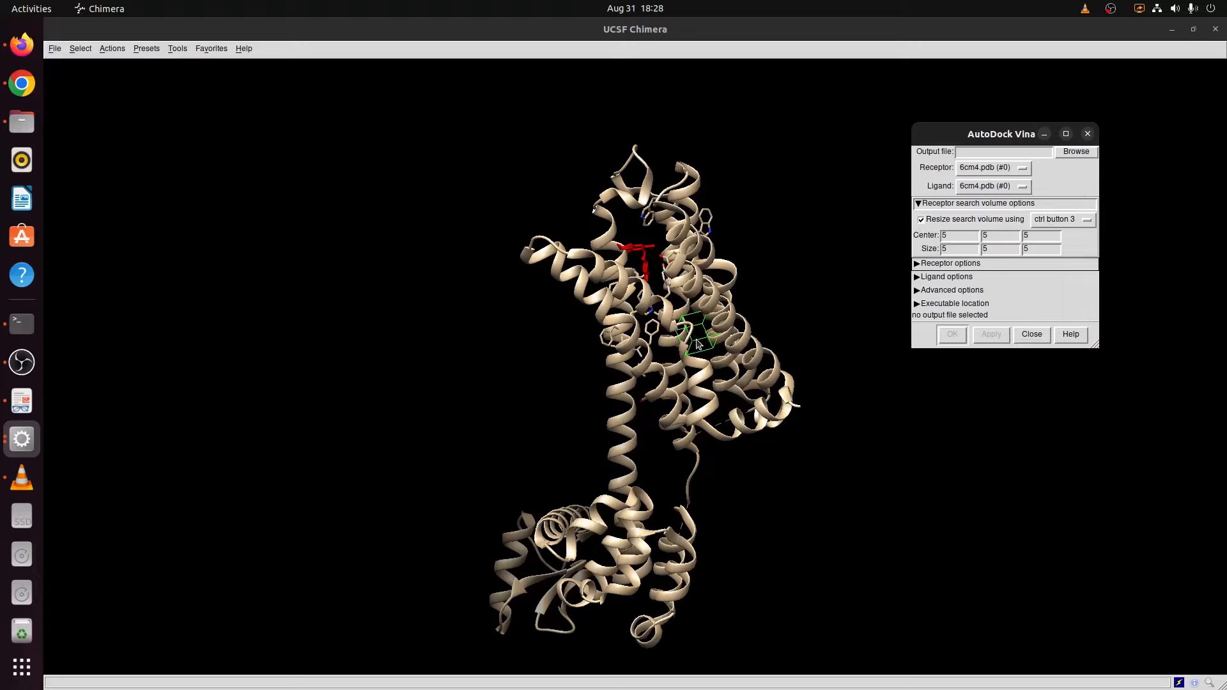
- Enlarge the green search box by moving its faces outward until it spans the ligand and the receptor's upper helices
ctrl+right_drag(697, 343, 654, 449)
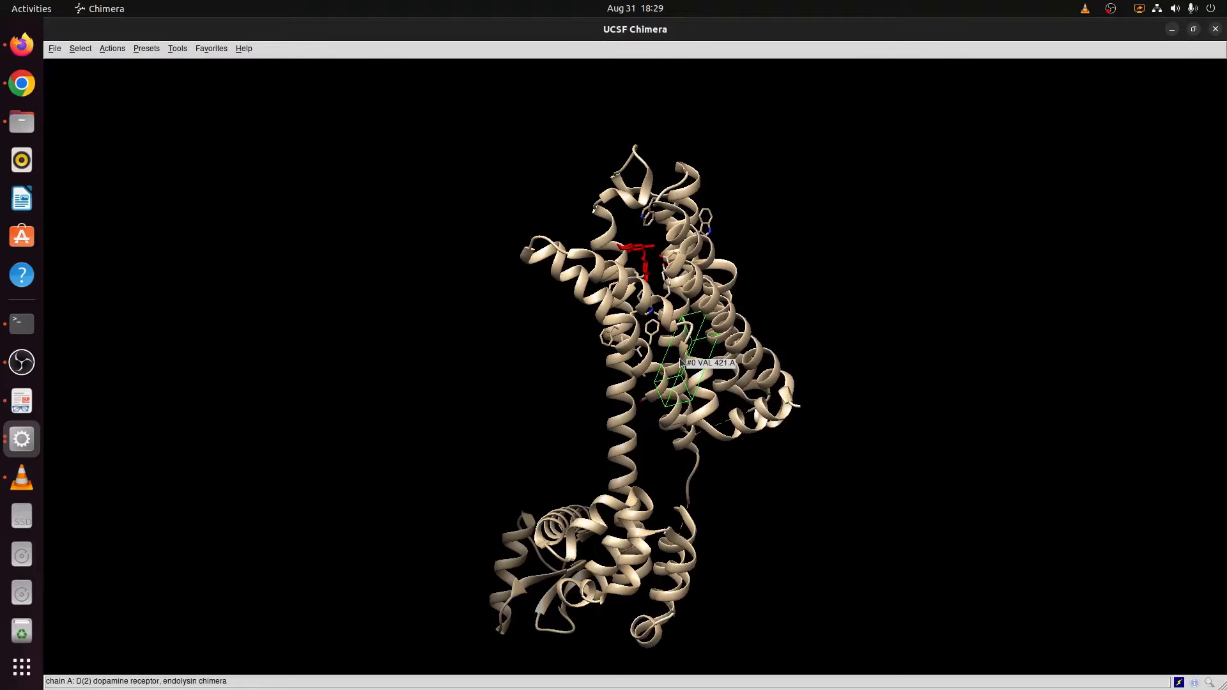
right_drag(681, 362, 577, 190)
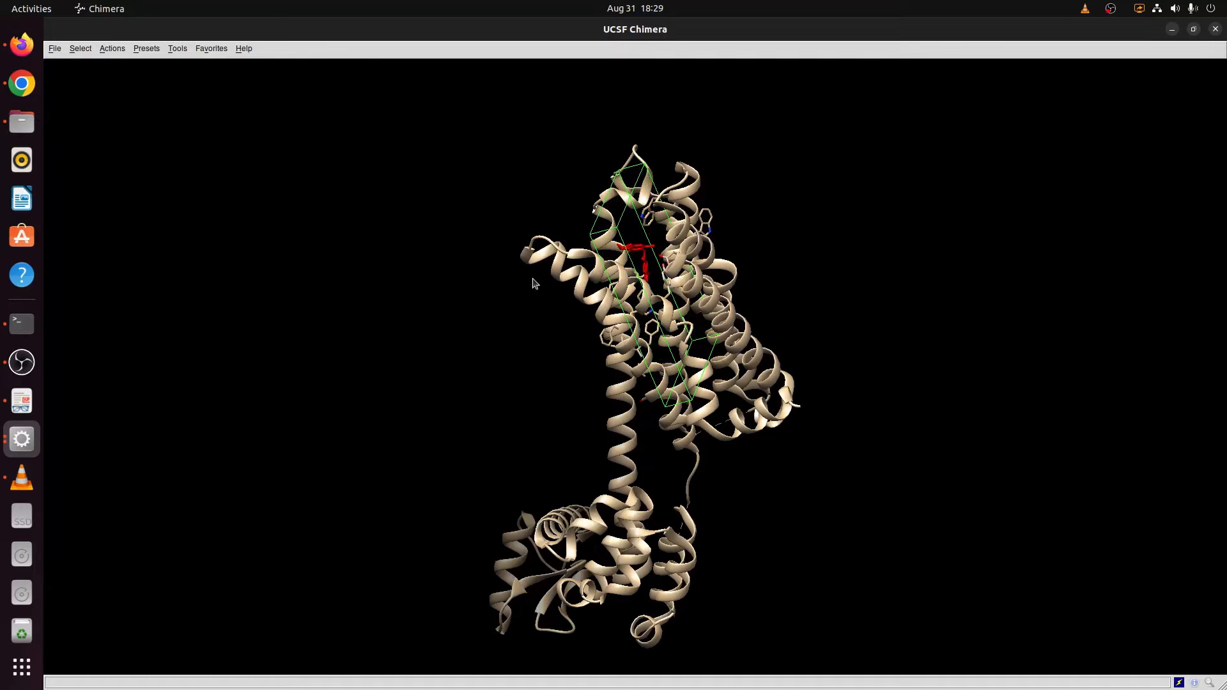
drag(495, 346, 672, 324)
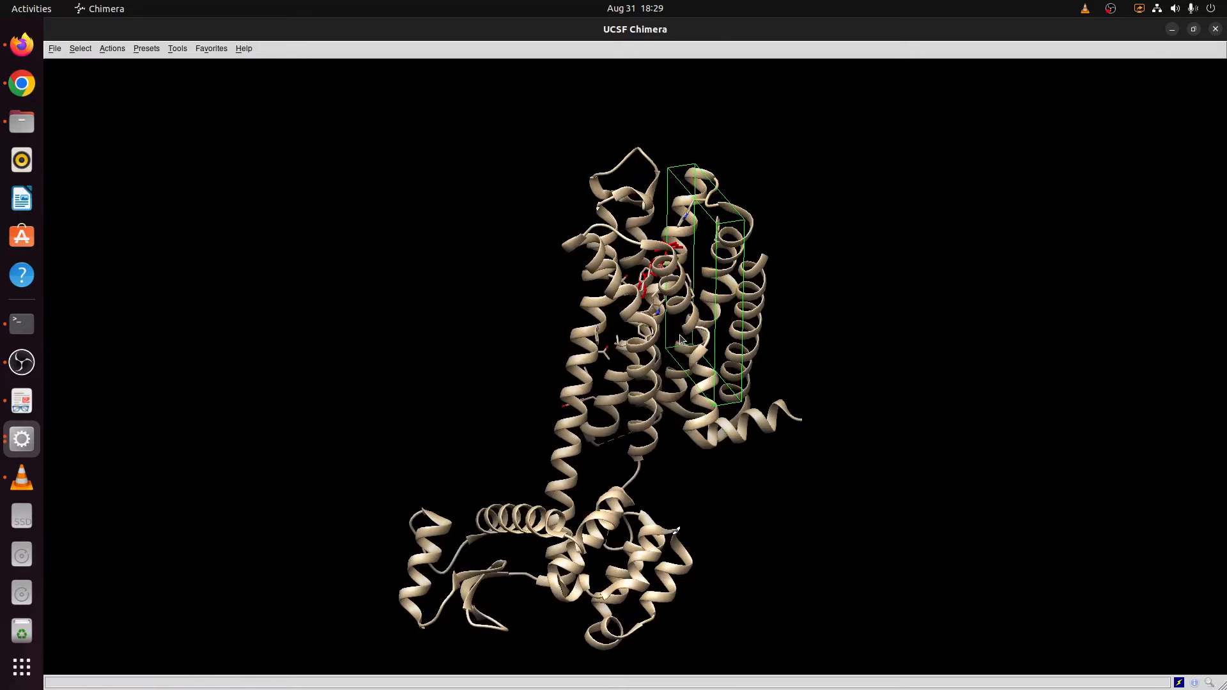
drag(681, 339, 669, 407)
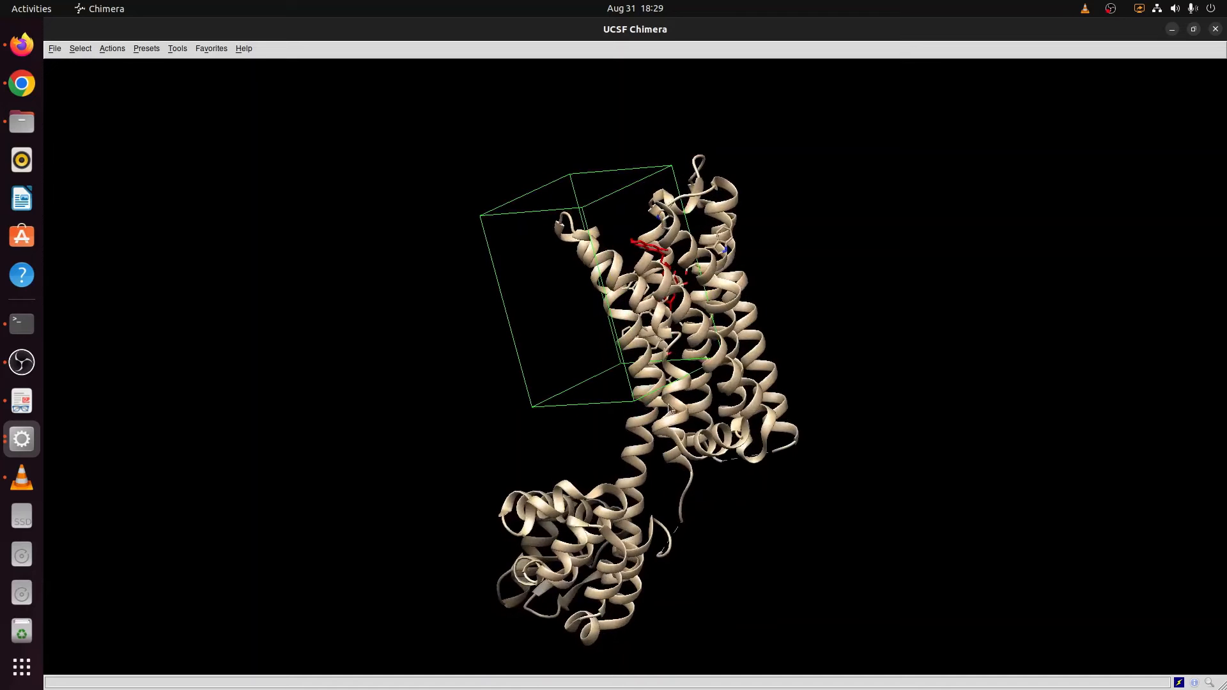
drag(655, 331, 749, 342)
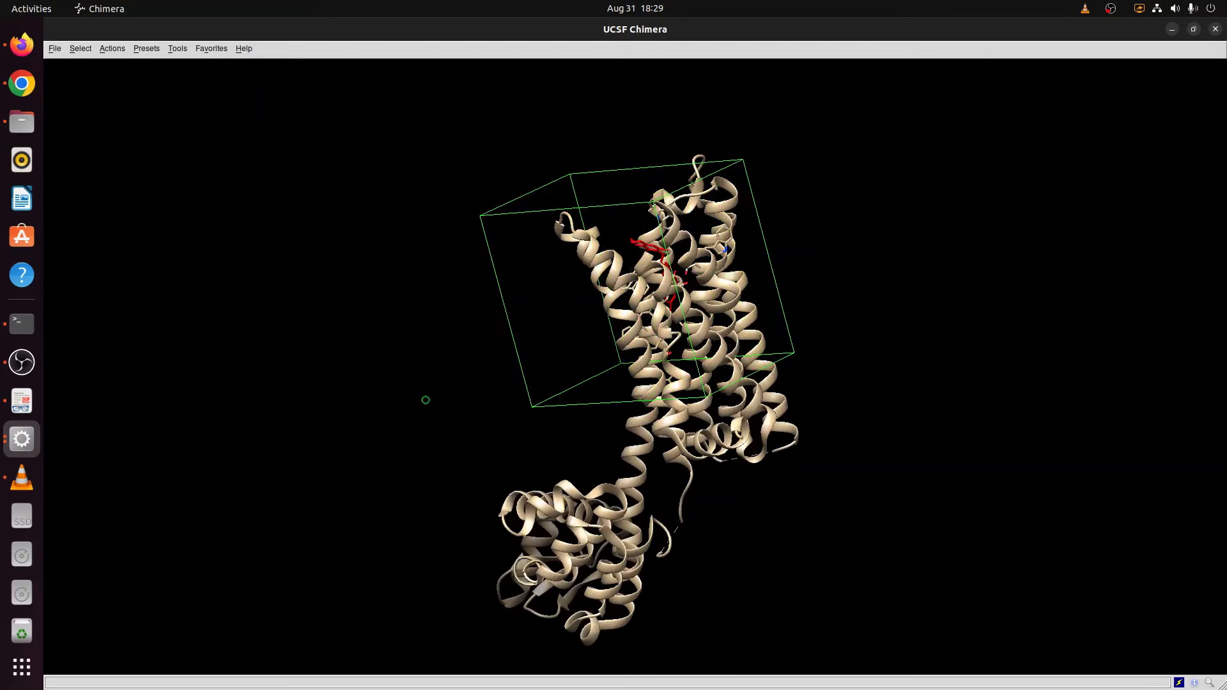
- Pull the oversized side faces of the search box inward so it fits the helices surrounding the red ligand
mouse_move(424, 400)
mouse_down()
mouse_move(594, 365)
mouse_move(684, 361)
mouse_up()
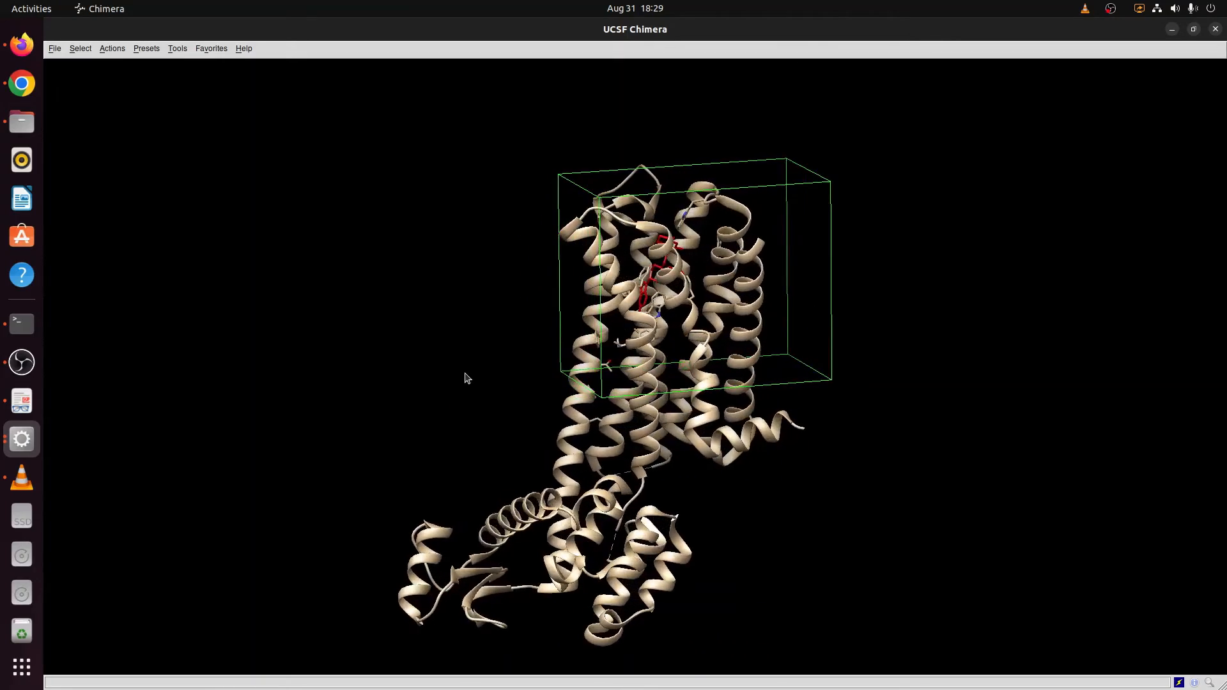
mouse_move(466, 378)
mouse_down()
mouse_move(646, 370)
mouse_move(546, 381)
mouse_move(621, 371)
mouse_up()
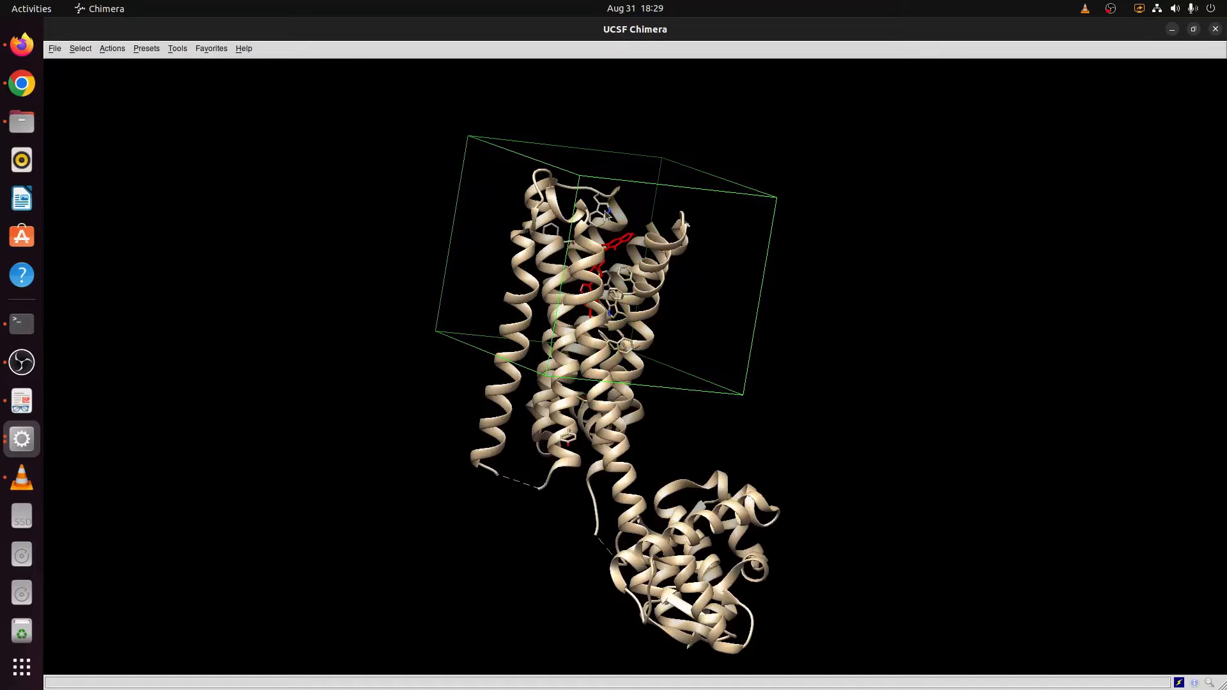
drag(630, 176, 610, 320)
drag(735, 330, 681, 337)
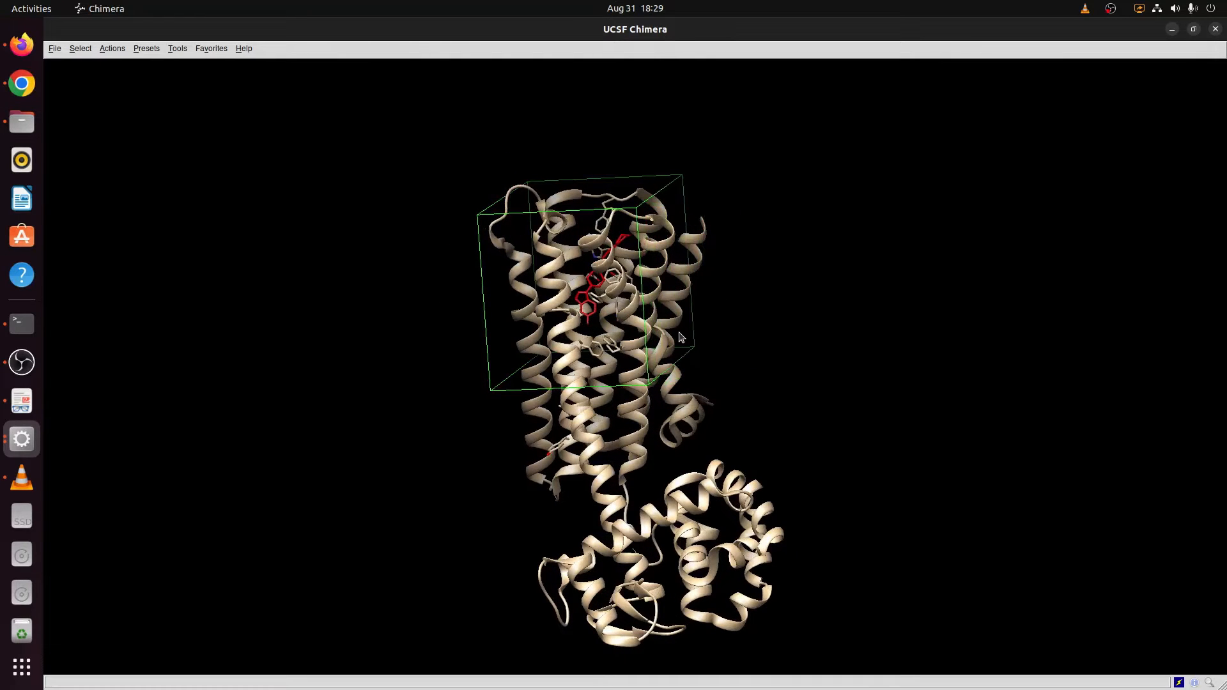
drag(404, 433, 536, 382)
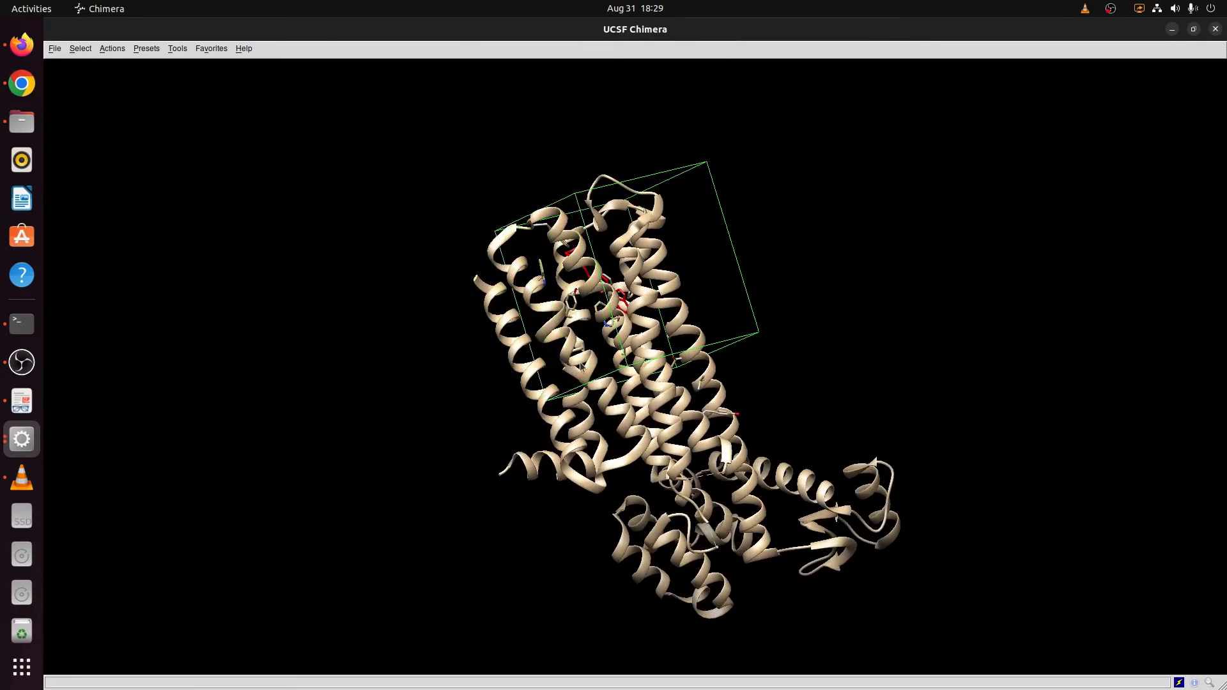
drag(807, 393, 688, 427)
middle_drag(677, 355, 656, 362)
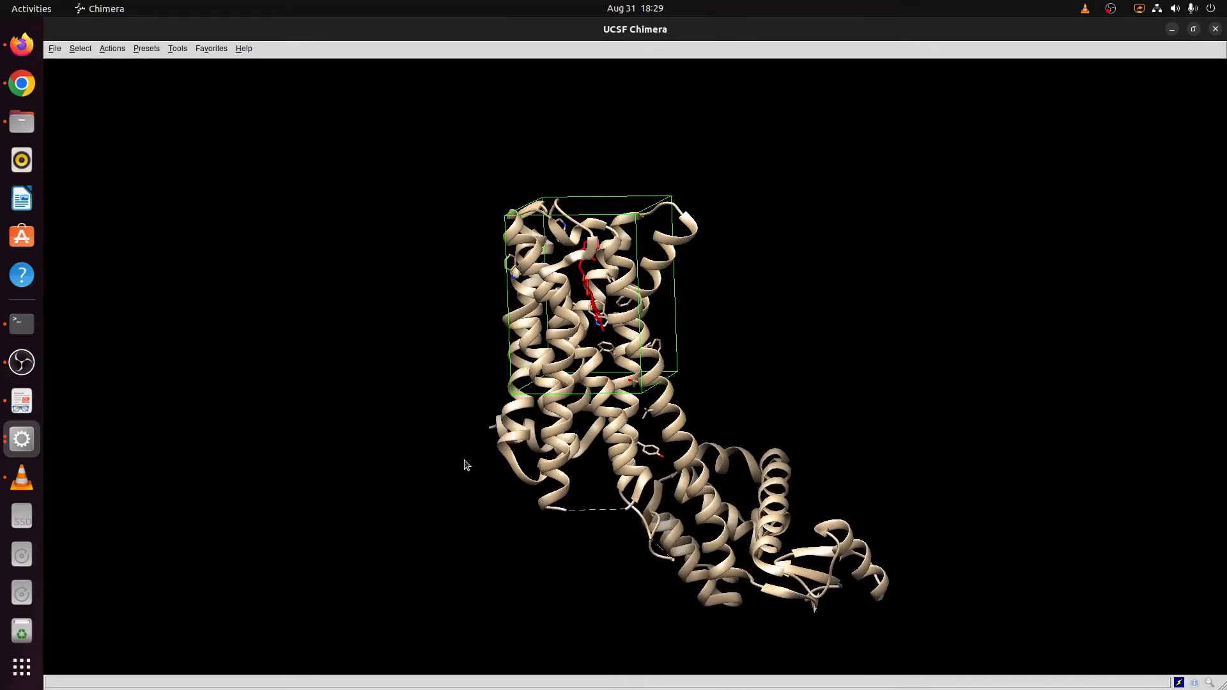
- Fine-tune the search box faces around the binding pocket to a size of about 21.4, 20.6, 25.7, centered near 10.4, 5.6, -5.4
drag(455, 450, 575, 378)
drag(783, 259, 742, 426)
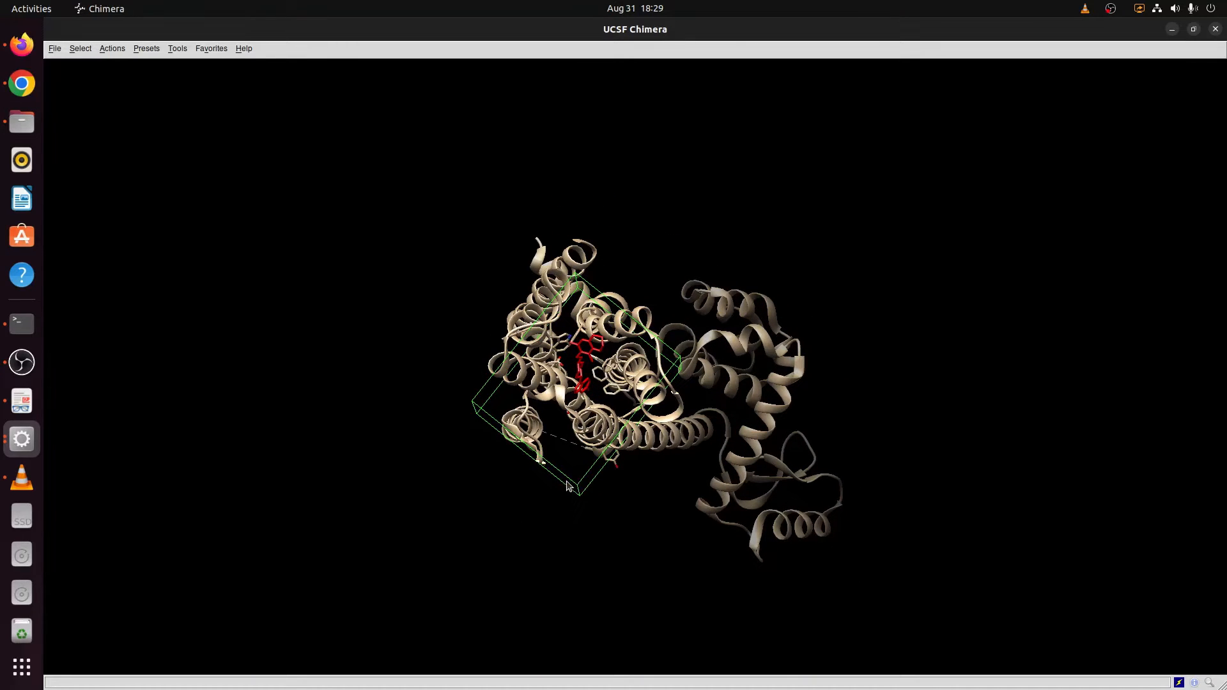
middle_drag(567, 481, 584, 451)
drag(838, 290, 795, 261)
drag(633, 549, 690, 429)
drag(633, 571, 682, 550)
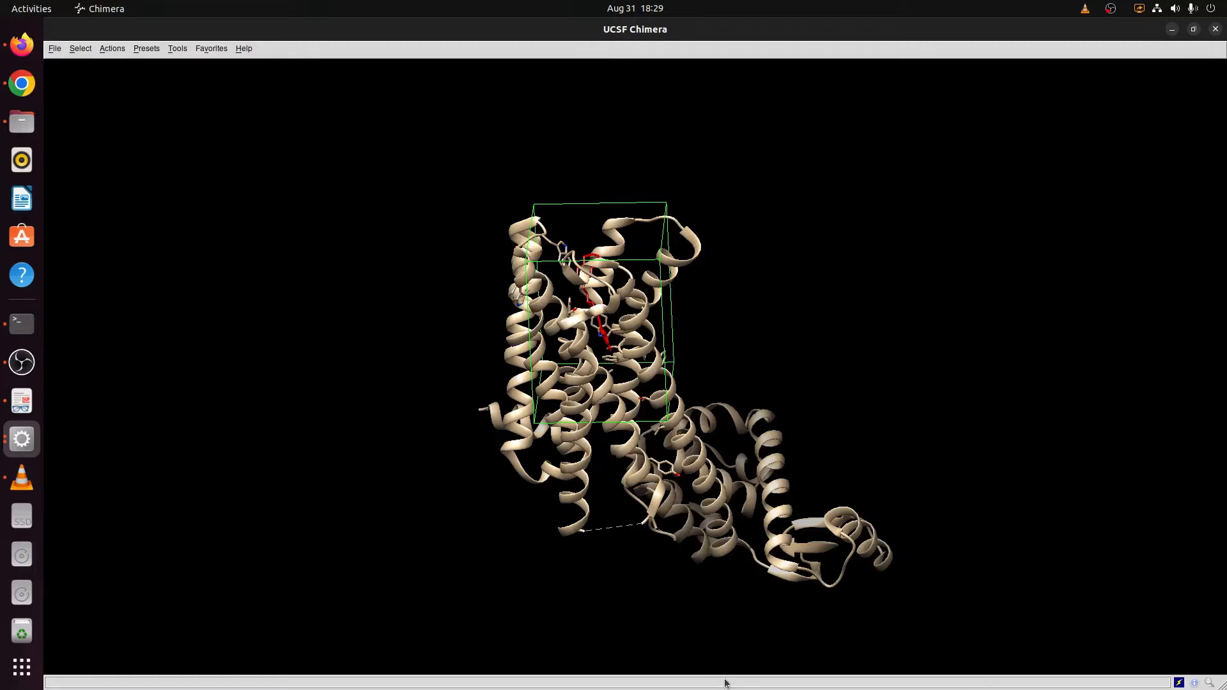
drag(708, 617, 629, 317)
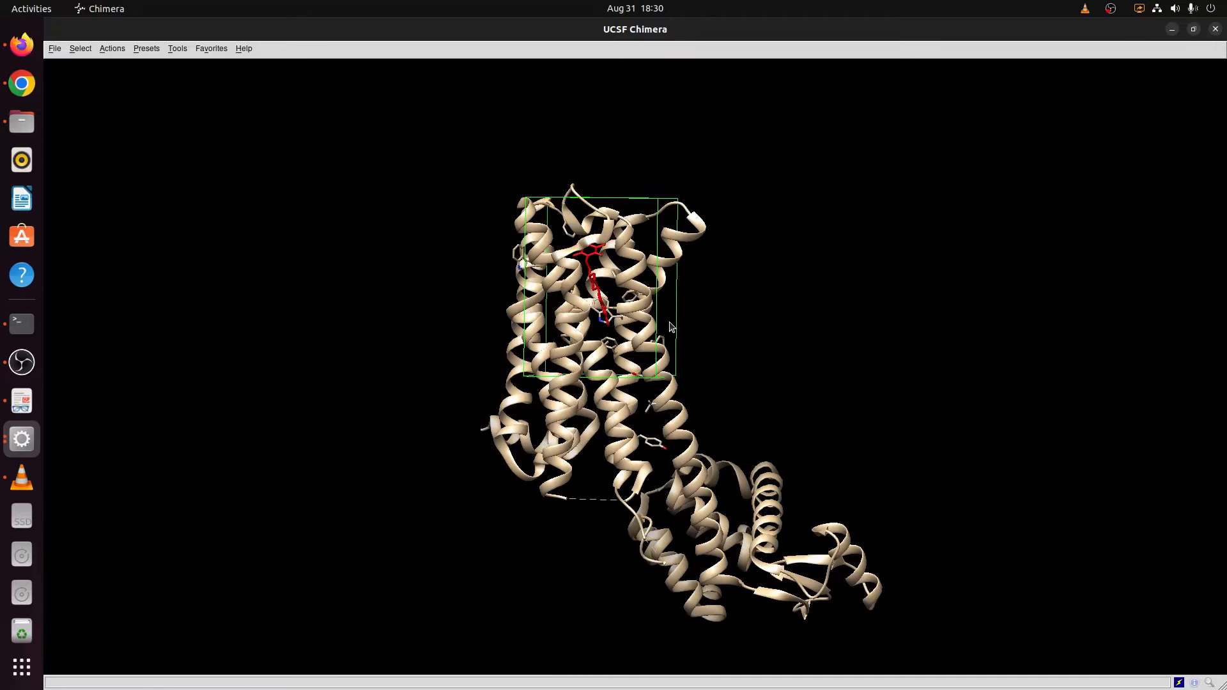
drag(669, 327, 515, 315)
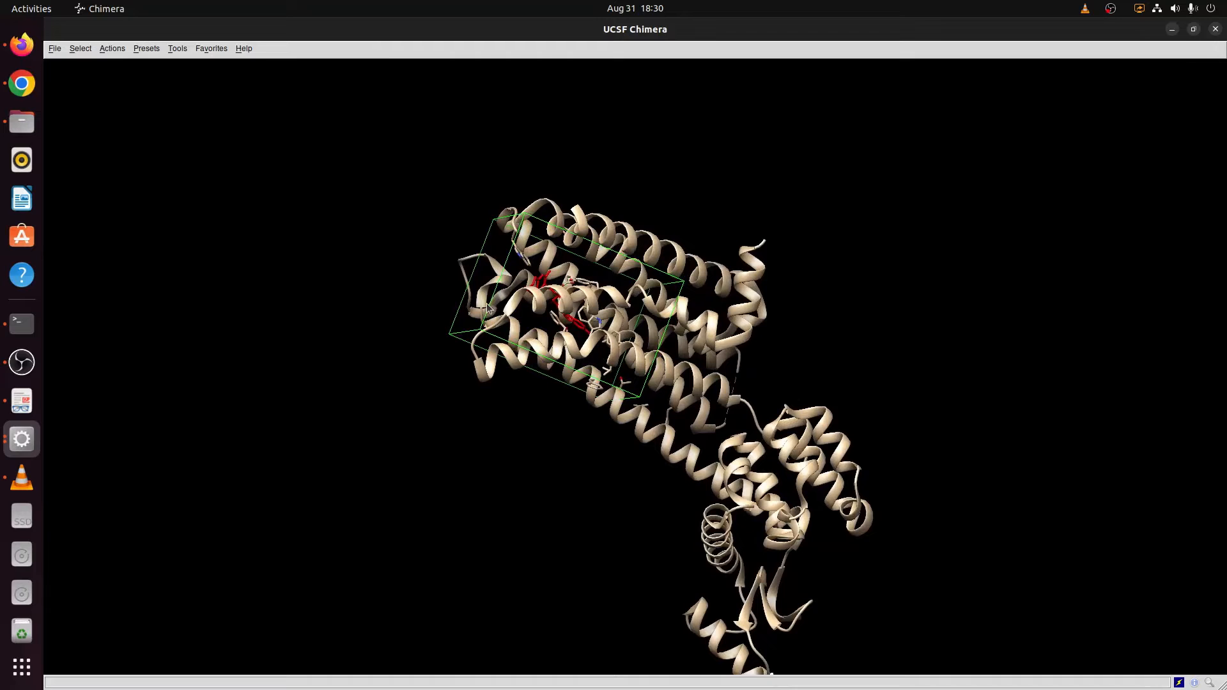
- Bring up the AutoDock Vina window, read the search volume's center and size, and place it beside the Protein_Files folder
click(21, 439)
click(191, 495)
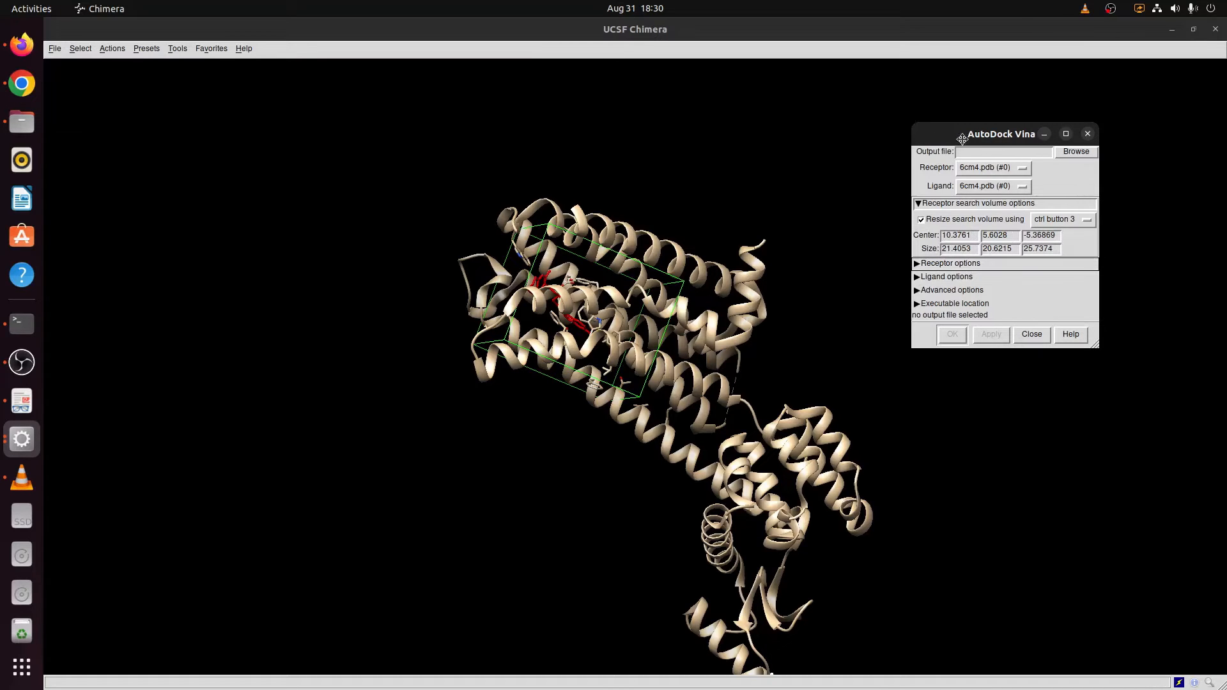
drag(962, 139, 872, 136)
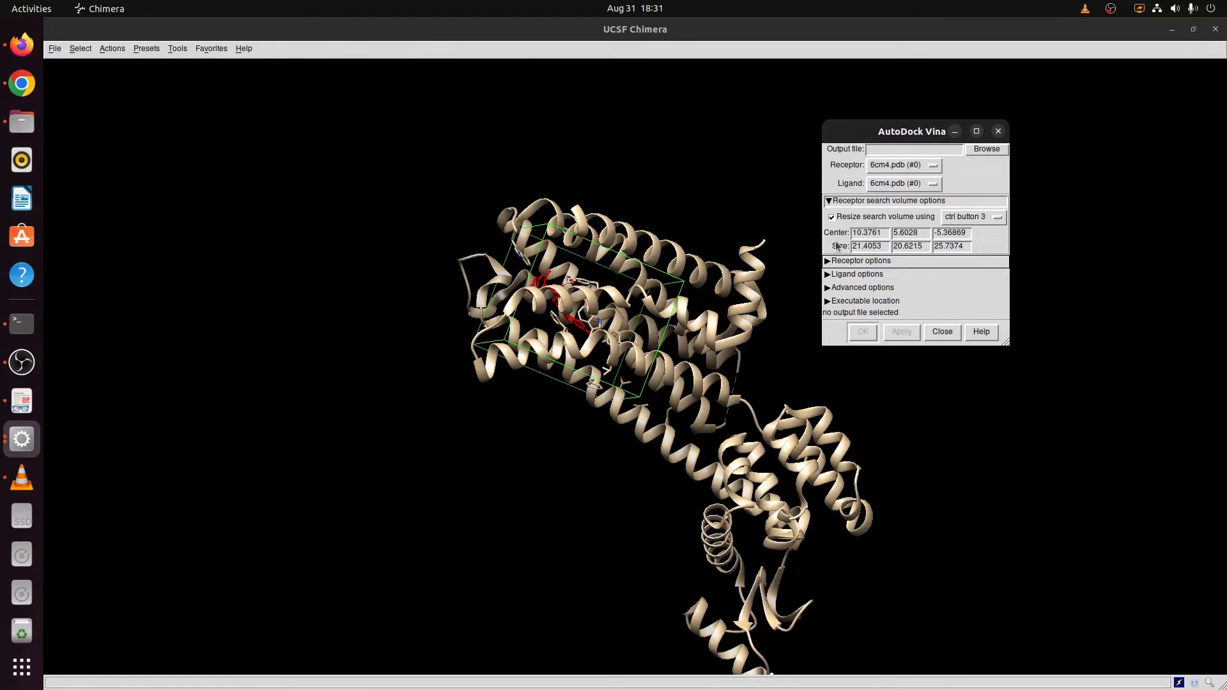
drag(910, 132, 154, 190)
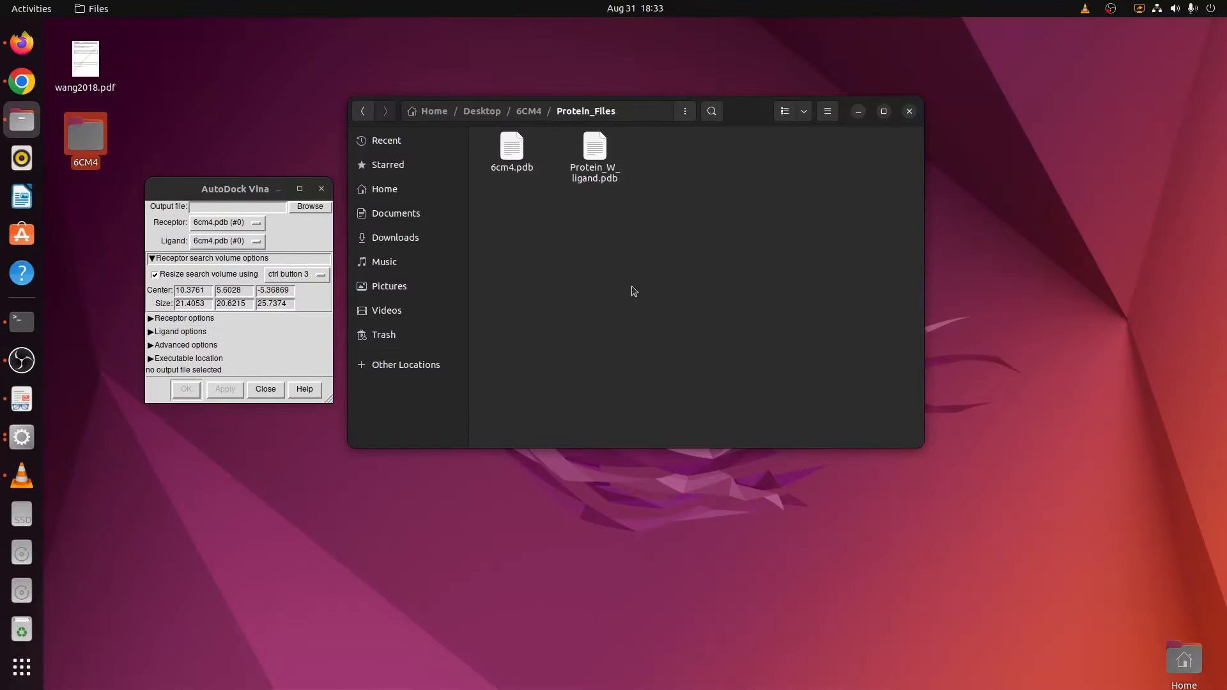
- Open a terminal in the Protein_Files folder and launch gedit with an empty document
right_click(618, 284)
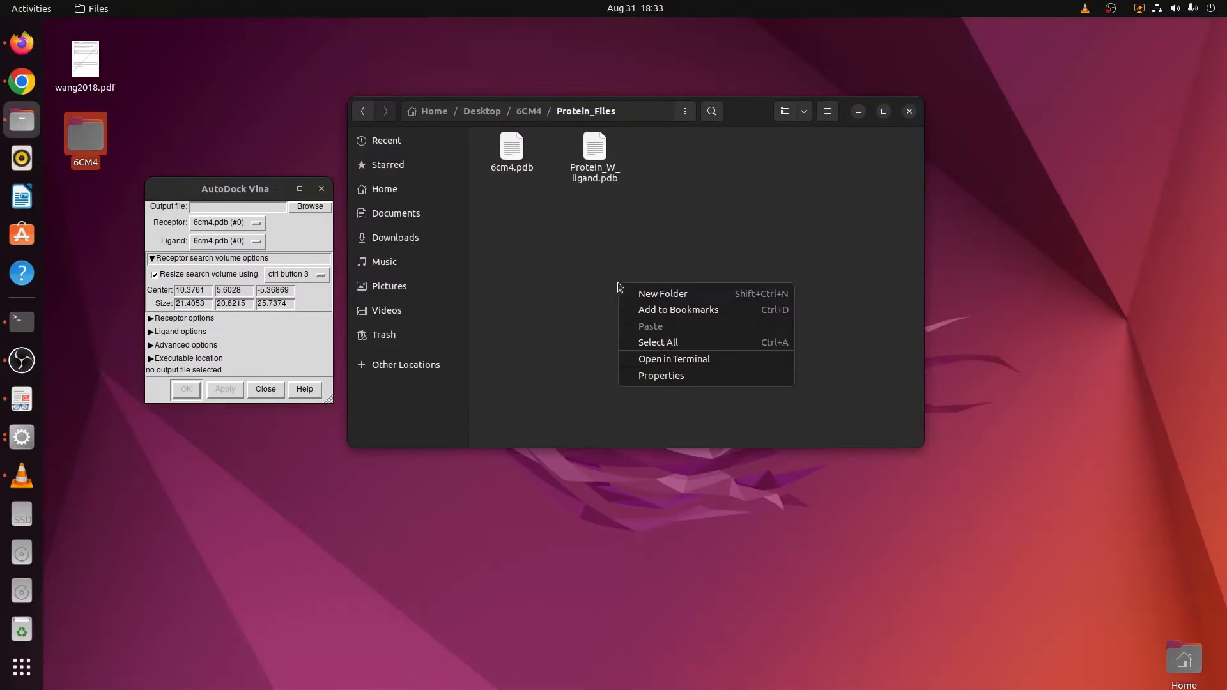
click(660, 360)
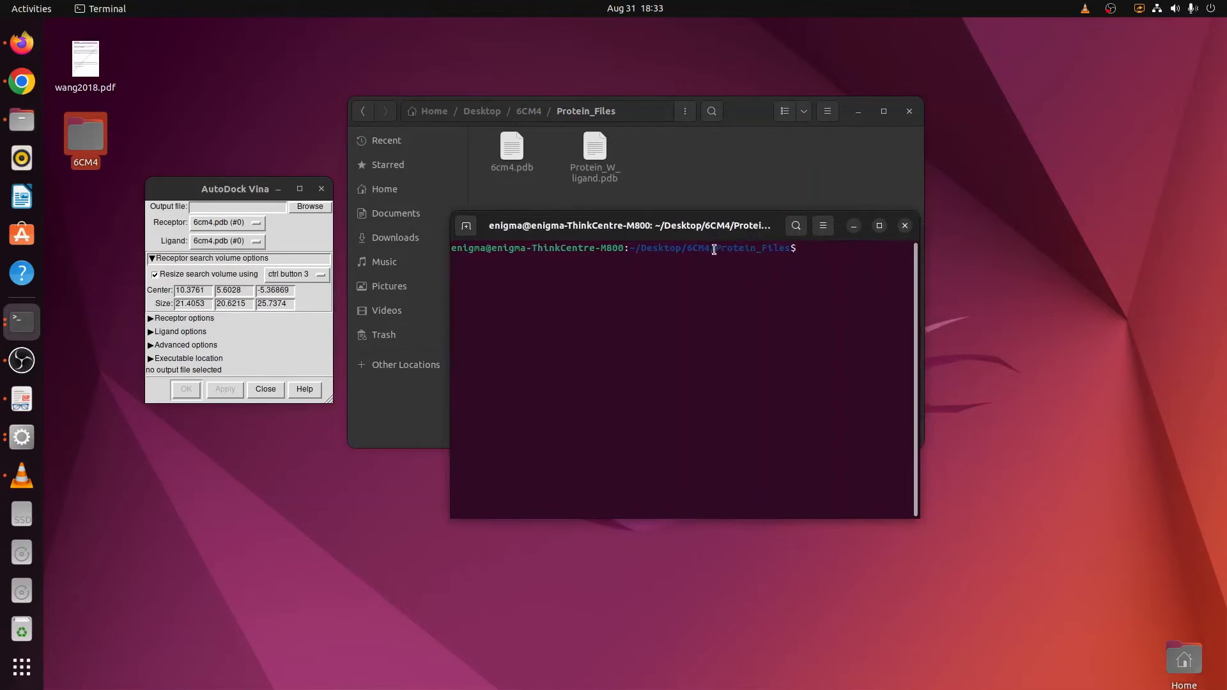
drag(715, 249, 785, 249)
text(gedit)
key(Return)
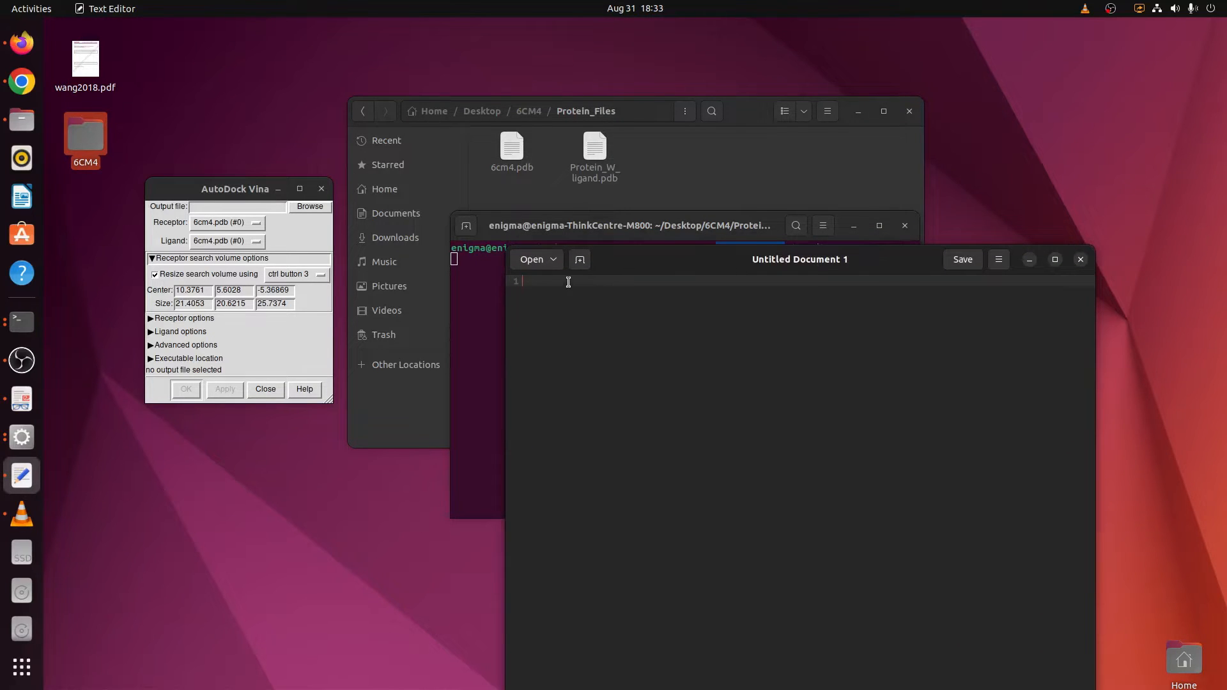
- Copy the search volume's center values 10.3761, 5.6028, -5.36869 from AutoDock Vina into the document's first line, separated by commas
click(176, 290)
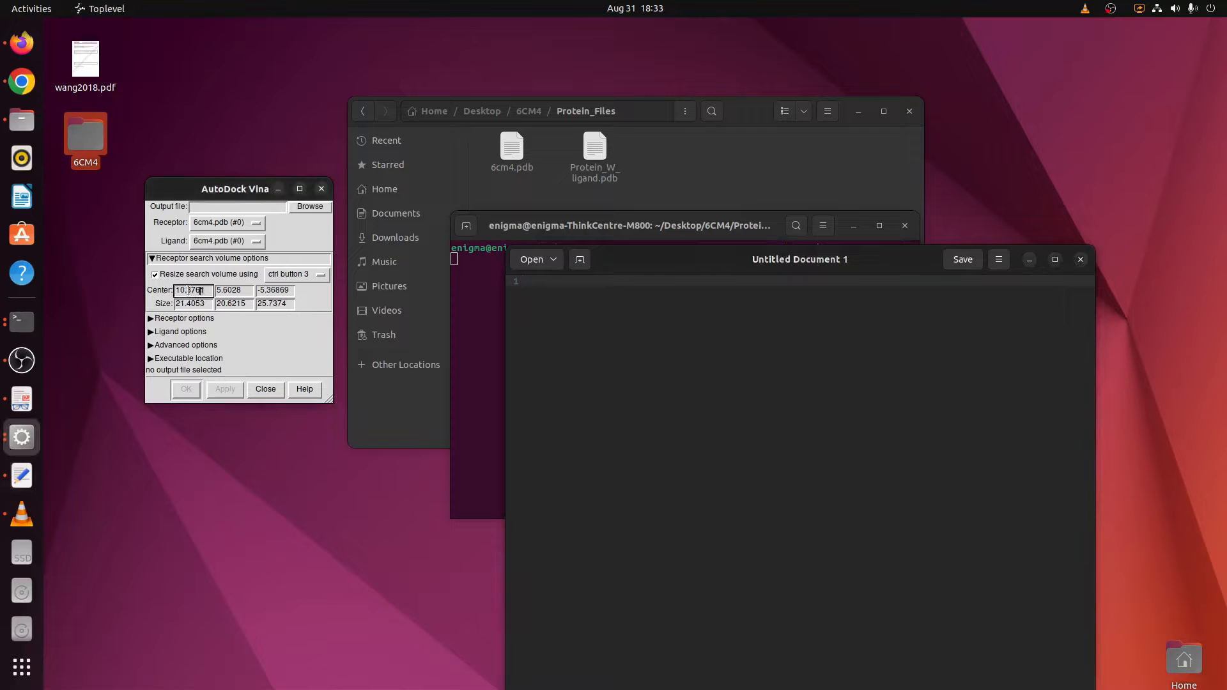
click(536, 299)
text(10.3761)
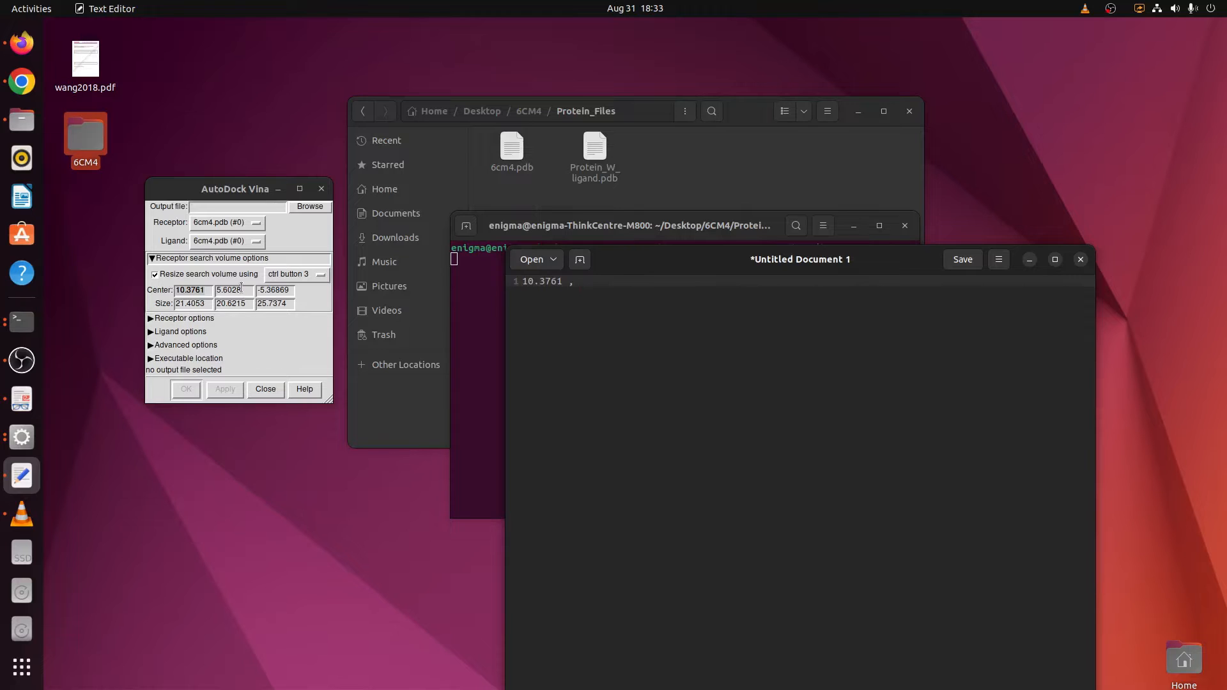
drag(241, 287, 209, 292)
key(ctrl+c)
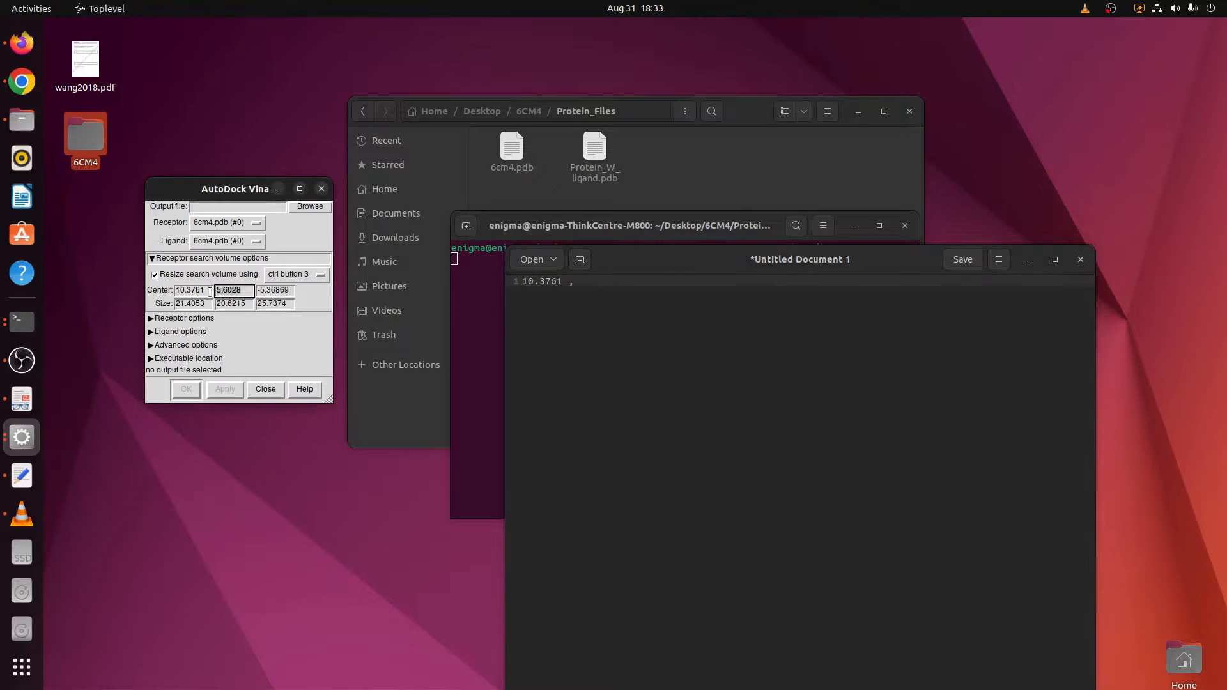
click(611, 283)
key(ctrl+v)
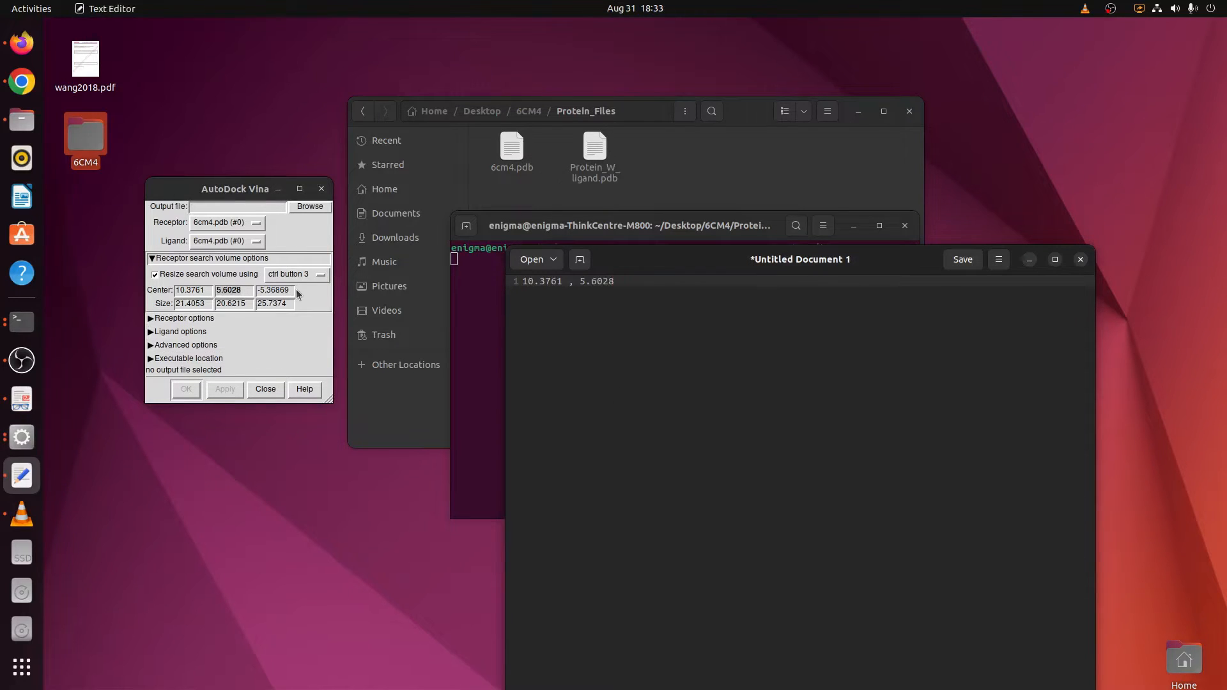
drag(295, 291, 256, 291)
key(ctrl+c)
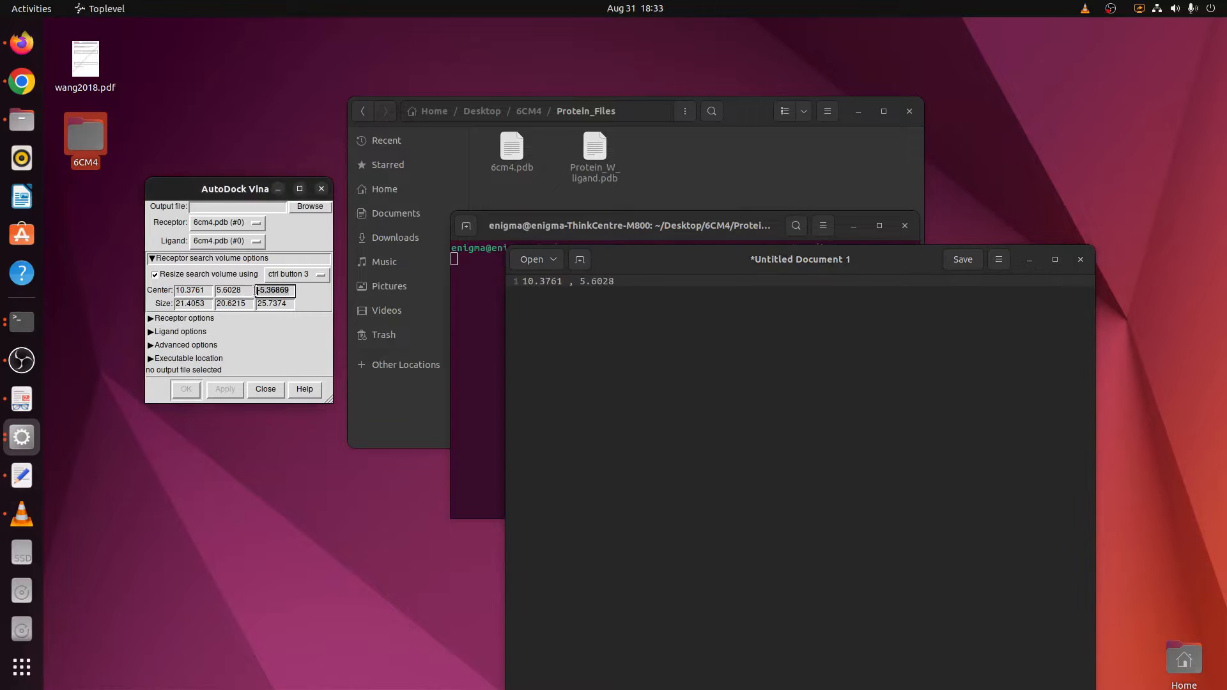
click(644, 284)
key(ctrl+v)
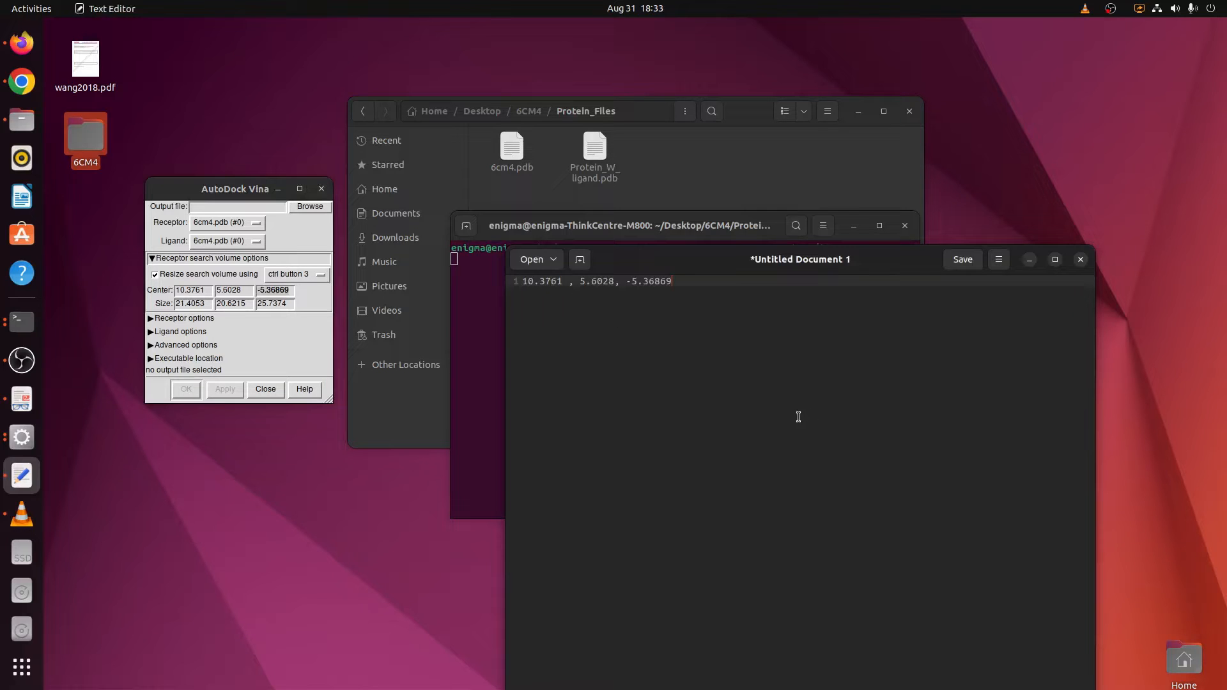
click(1000, 260)
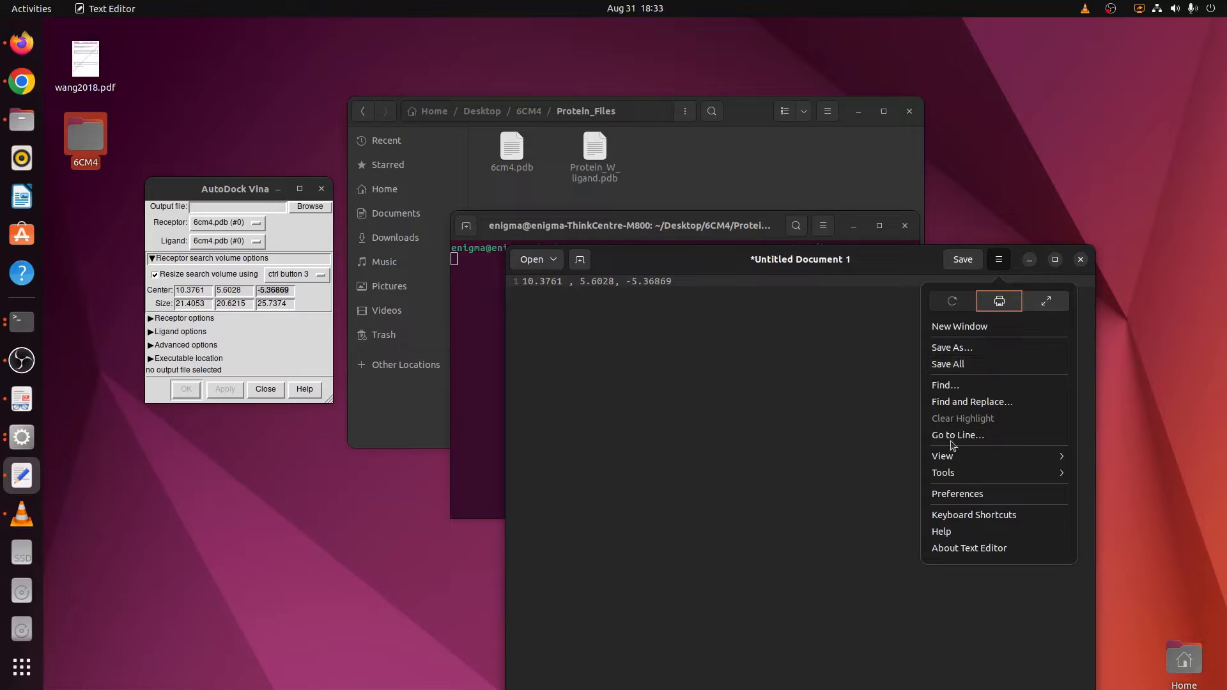
click(727, 406)
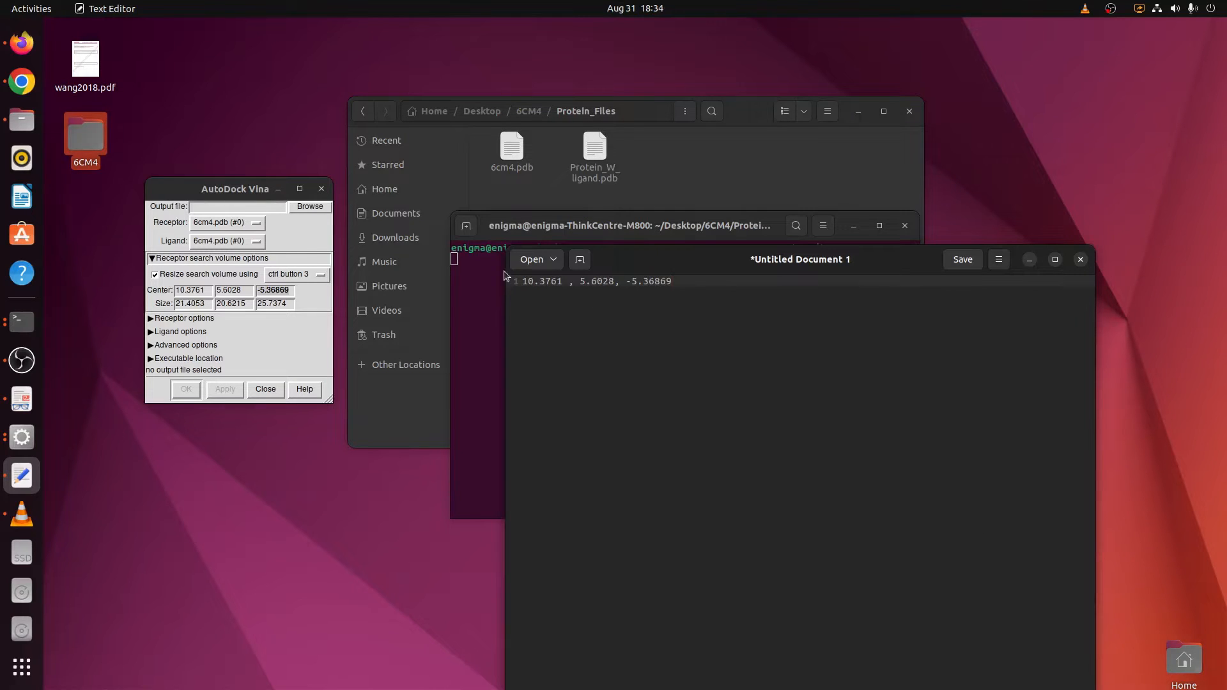
- Copy the search volume's size values 21.4053, 20.6215, 25.7374 from AutoDock Vina onto a second line, separated by commas
drag(678, 270, 438, 259)
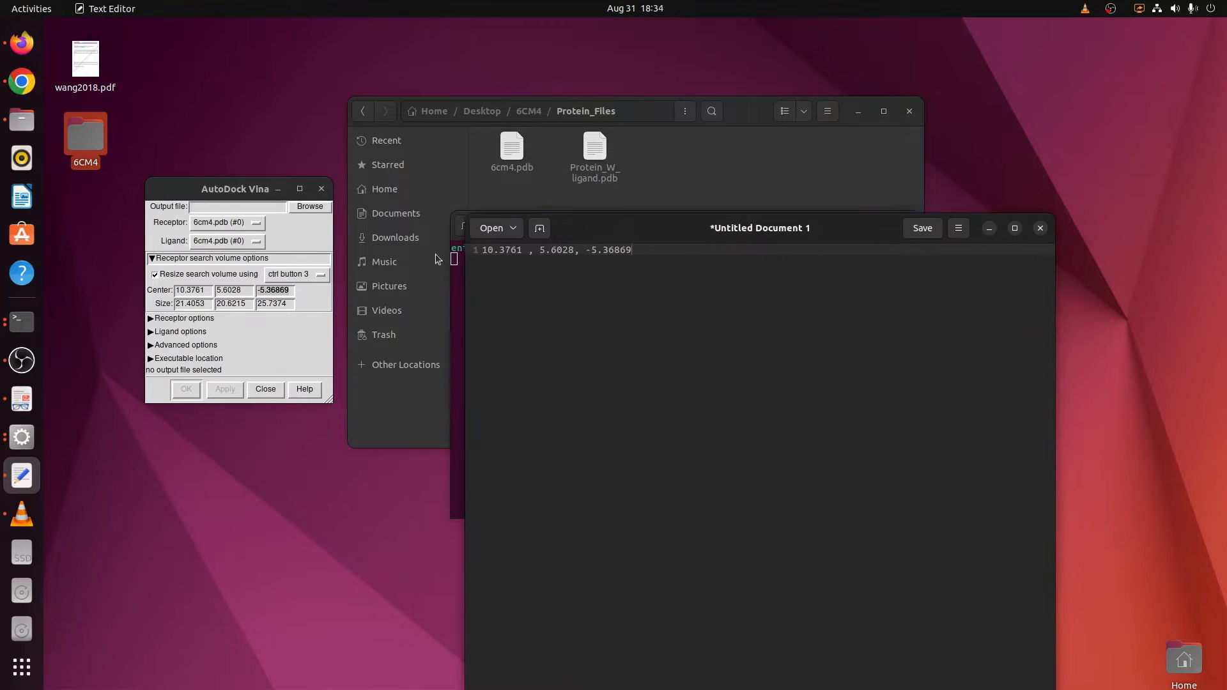
key(Return)
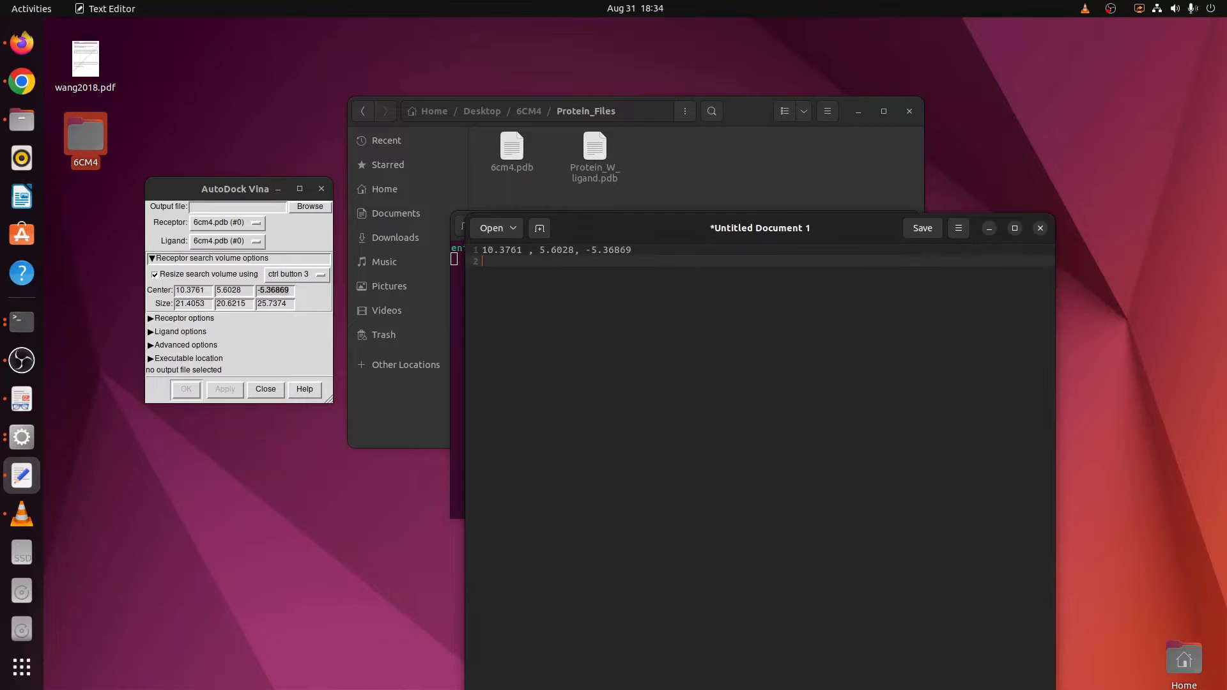
drag(208, 302, 174, 305)
key(ctrl+c)
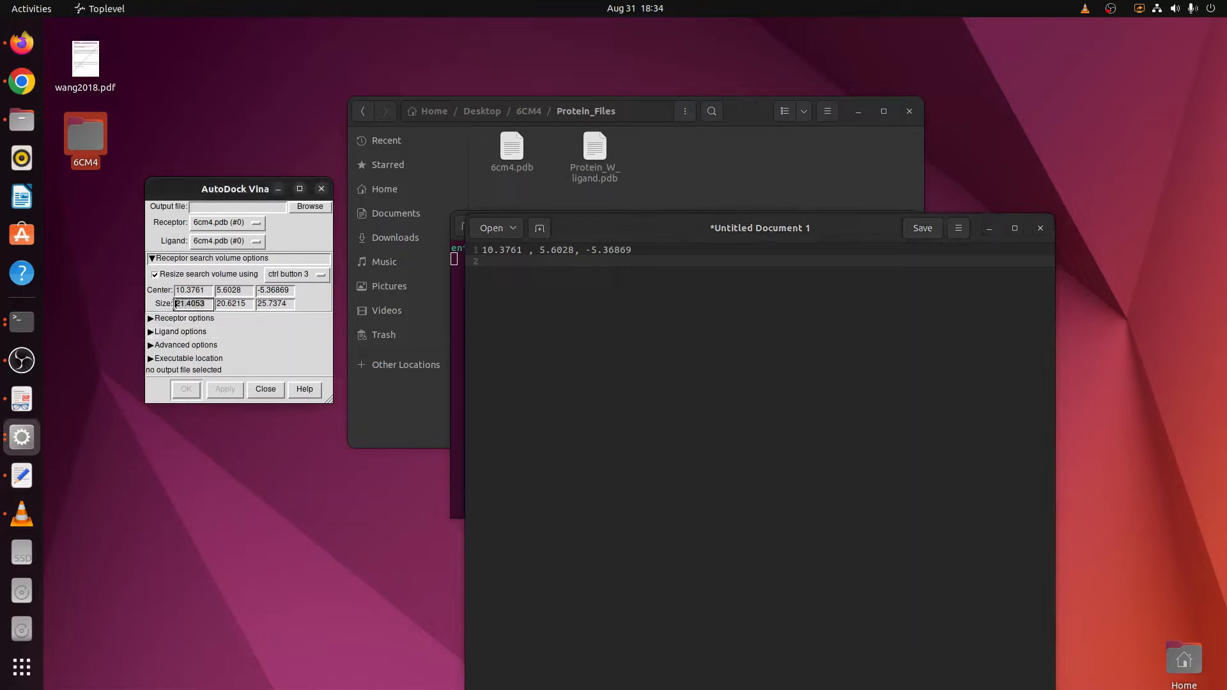
click(501, 262)
key(ctrl+v)
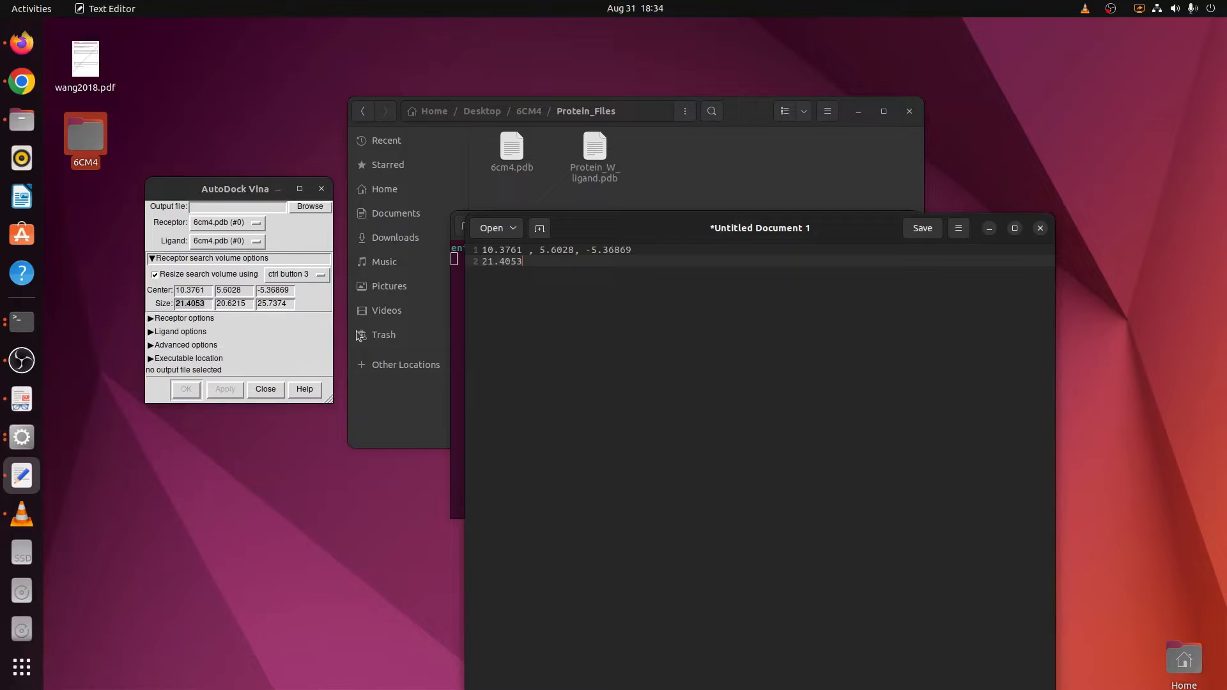
drag(217, 304, 252, 303)
key(ctrl+c)
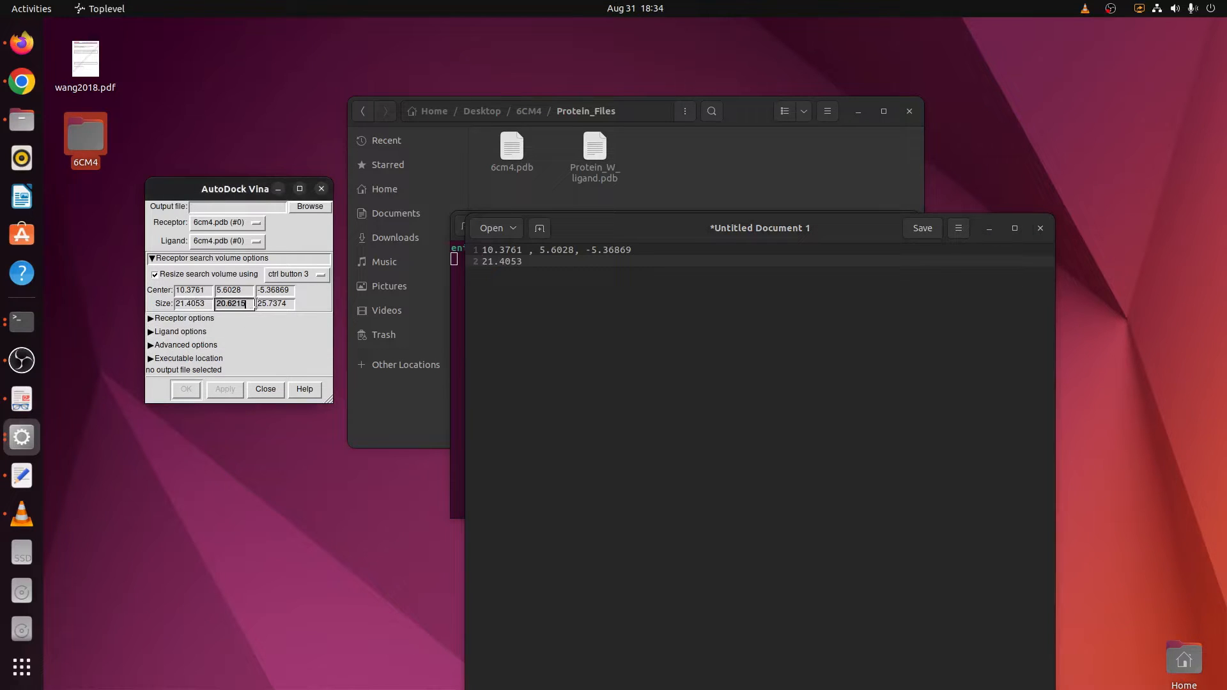
click(524, 262)
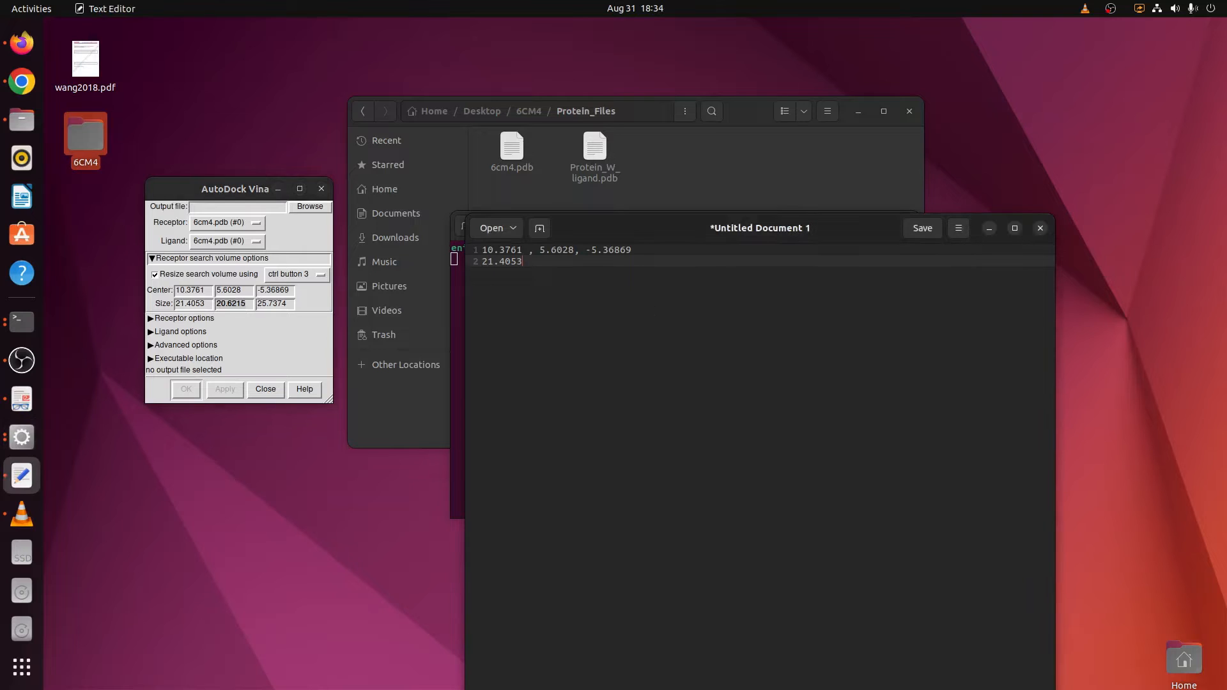
text(,)
key(ctrl+v)
click(257, 304)
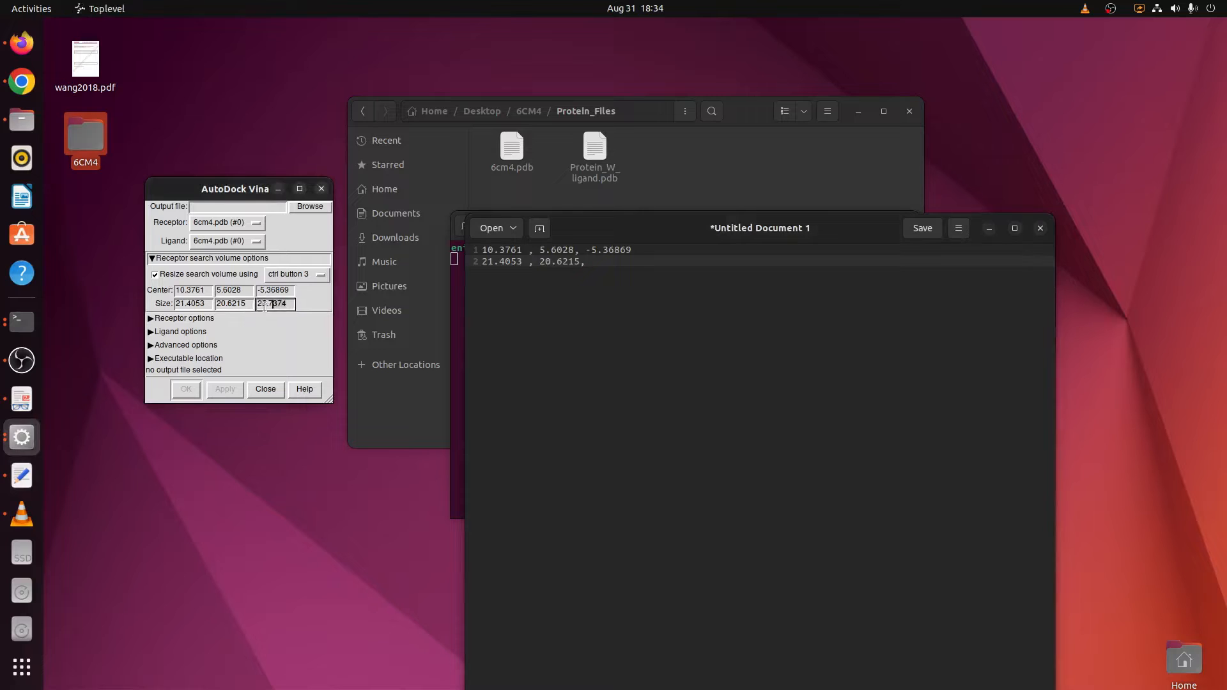
click(605, 279)
text(25.7374)
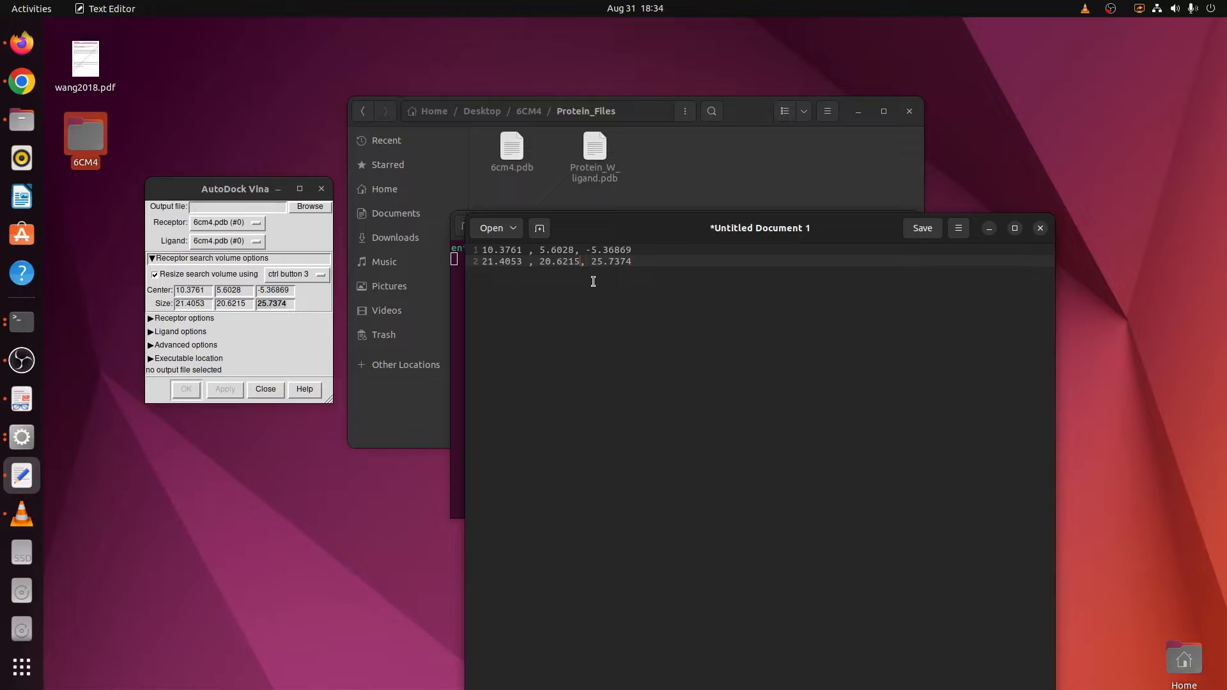
- Label the two lines "Coordinates :" and "Size:", align their values, and even out the spacing before the commas
click(482, 251)
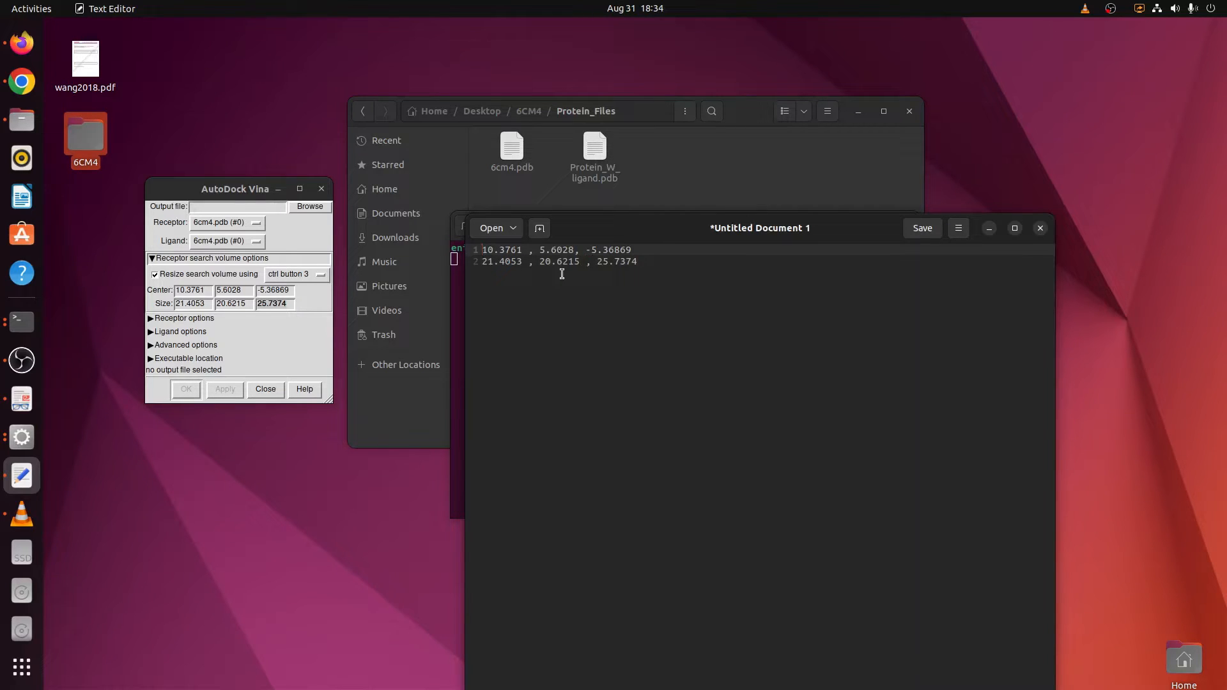
text(Coordinat)
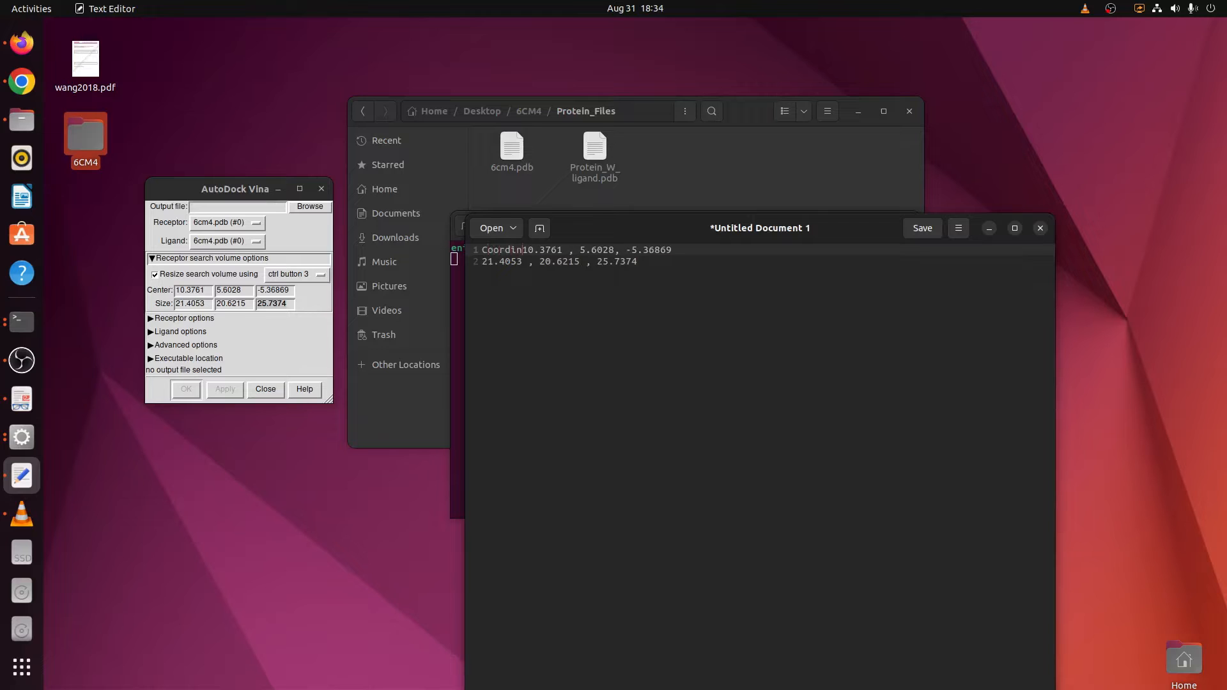
text(es :)
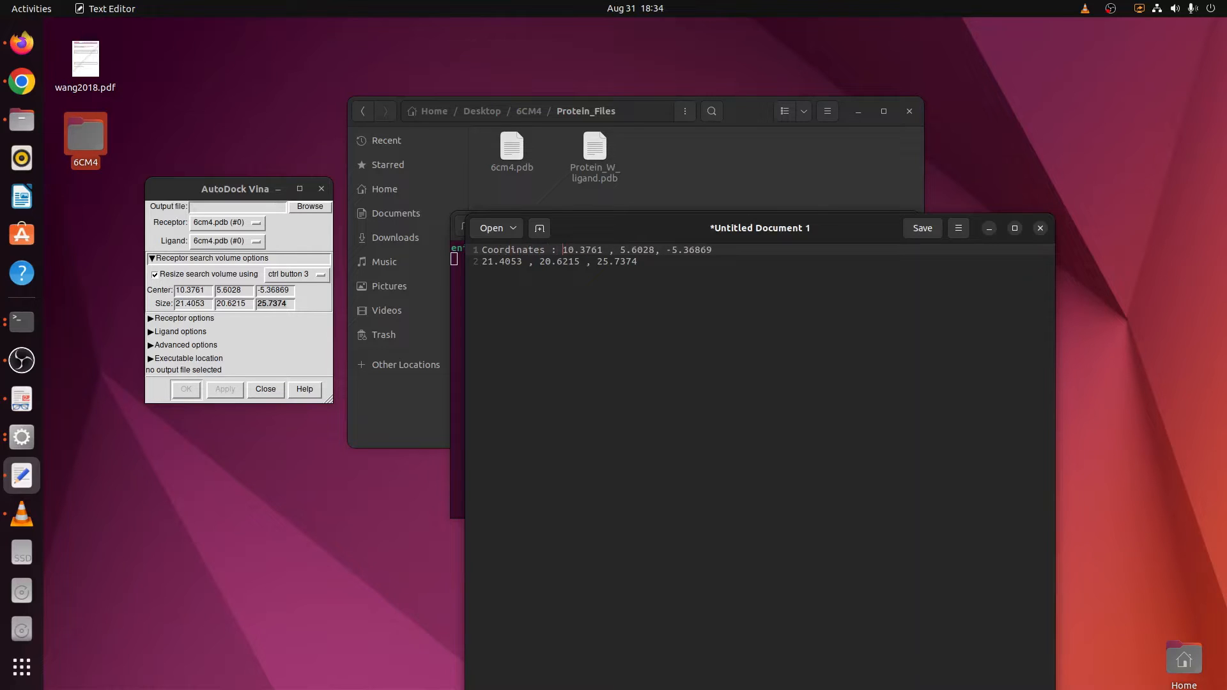
click(483, 262)
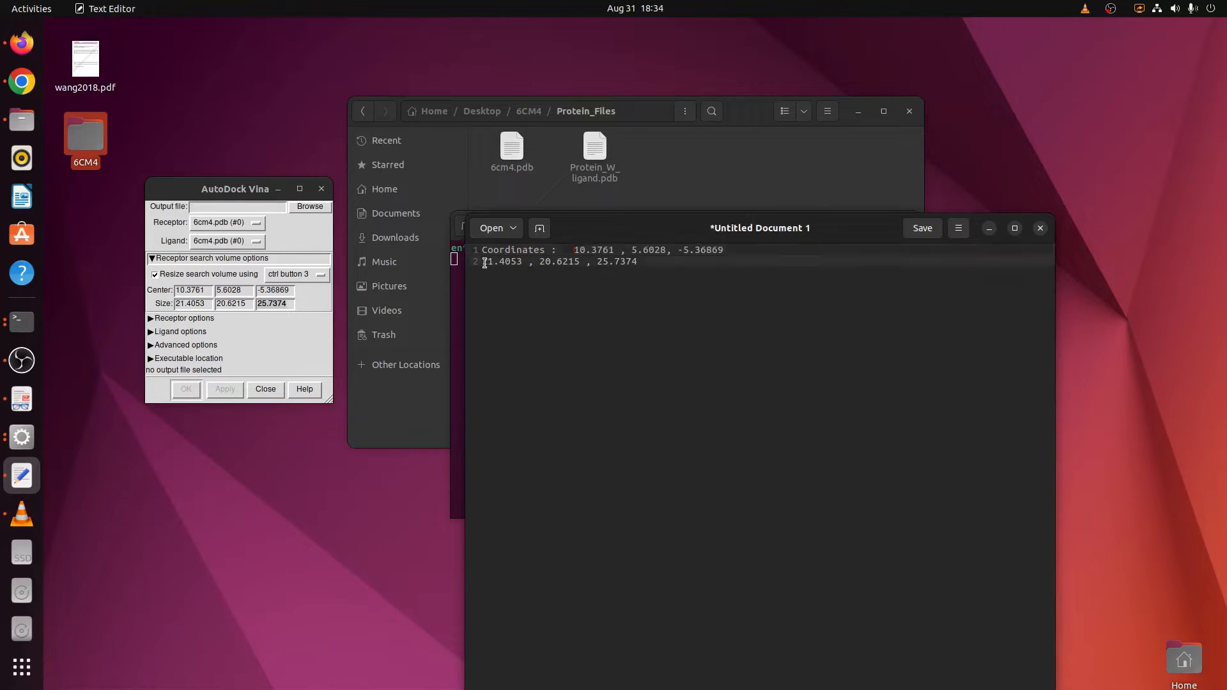
text(Size)
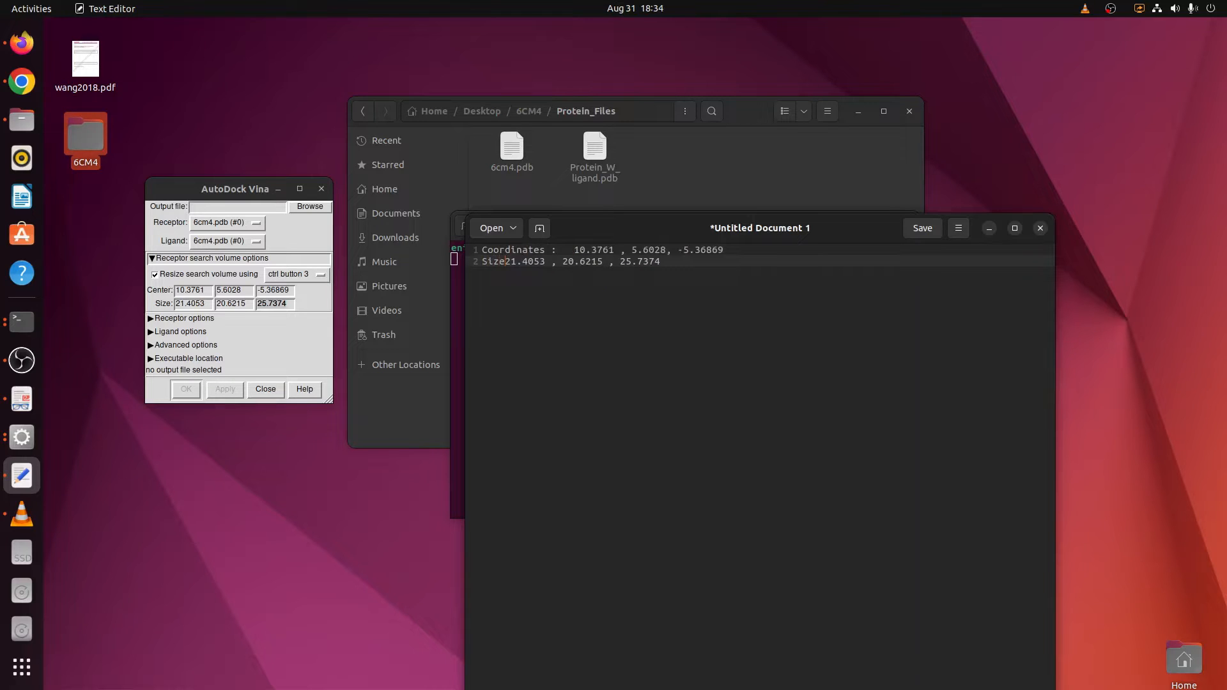
text(:)
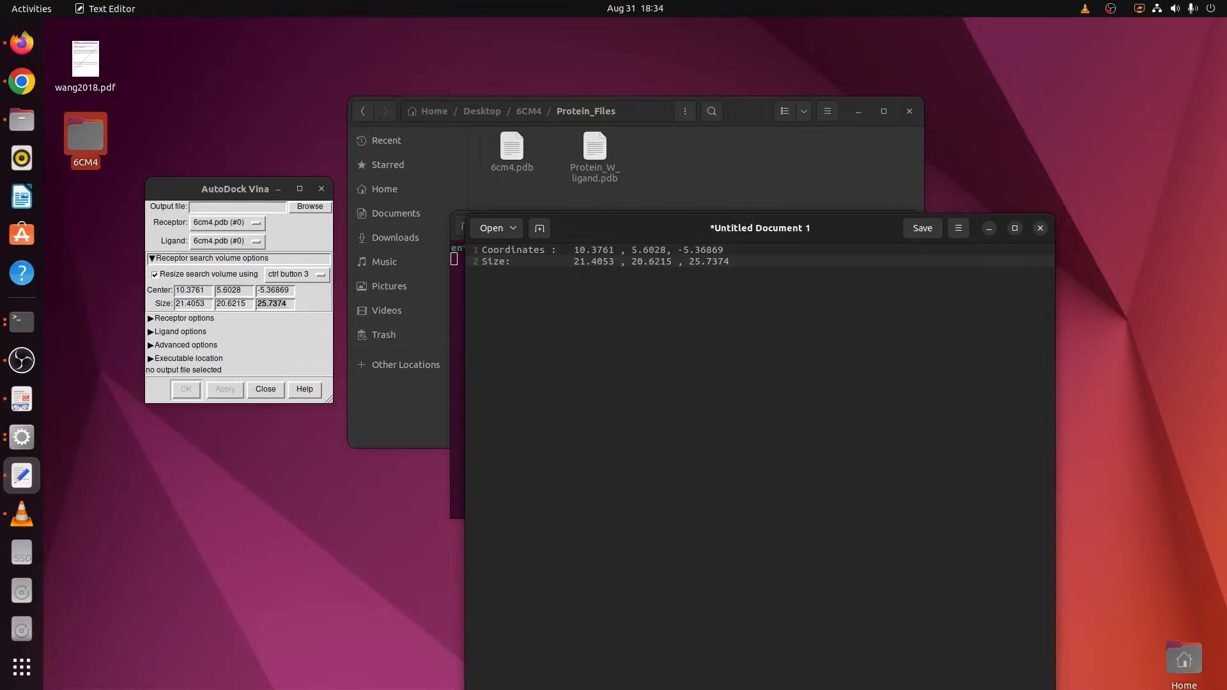
drag(757, 230, 705, 207)
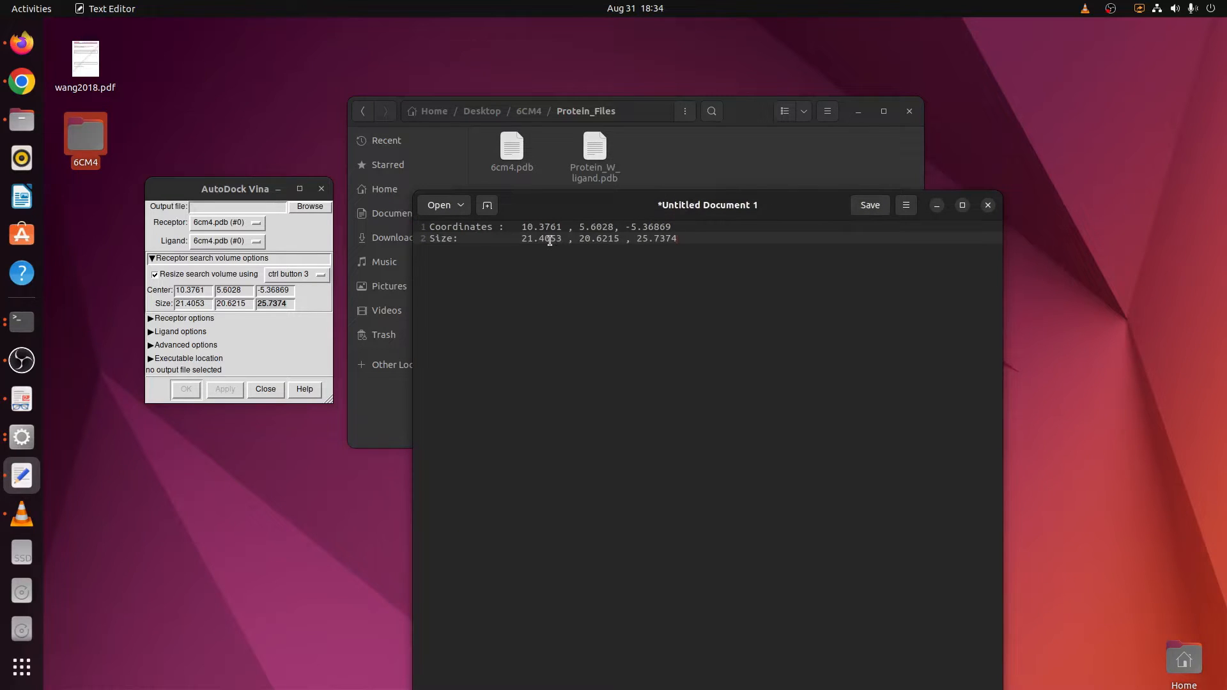
click(615, 227)
text(,)
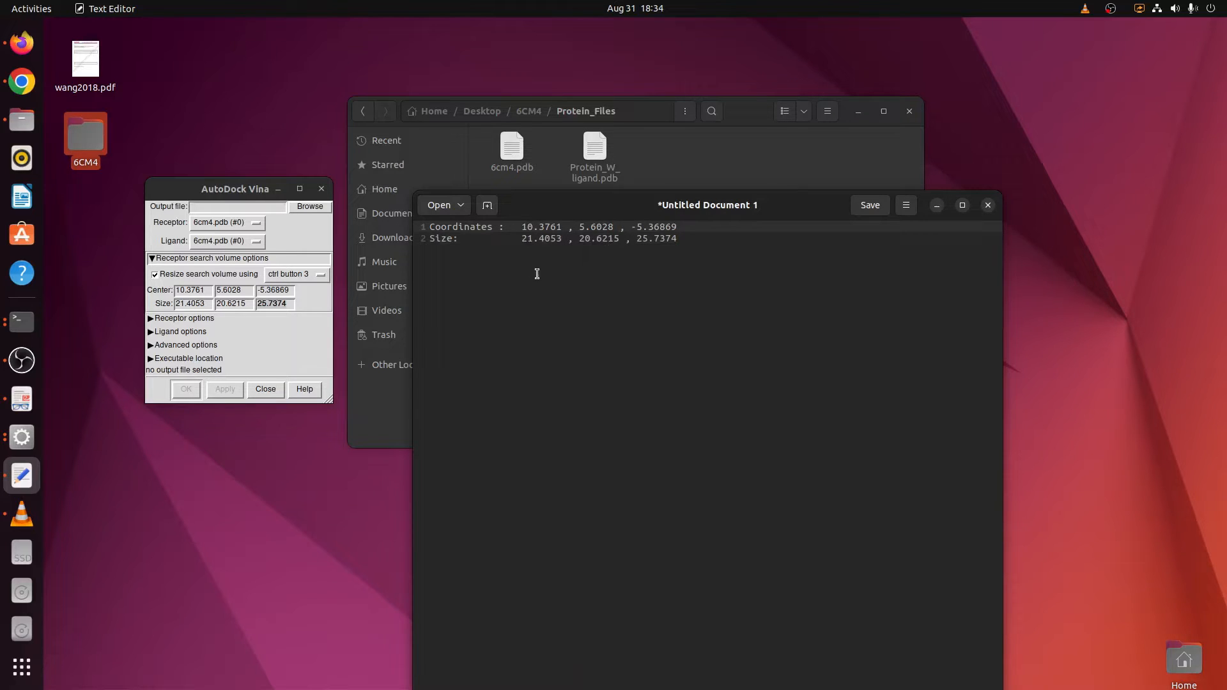
- Start saving the document and choose Desktop/6CM4/Protein_Files as the destination folder
click(869, 207)
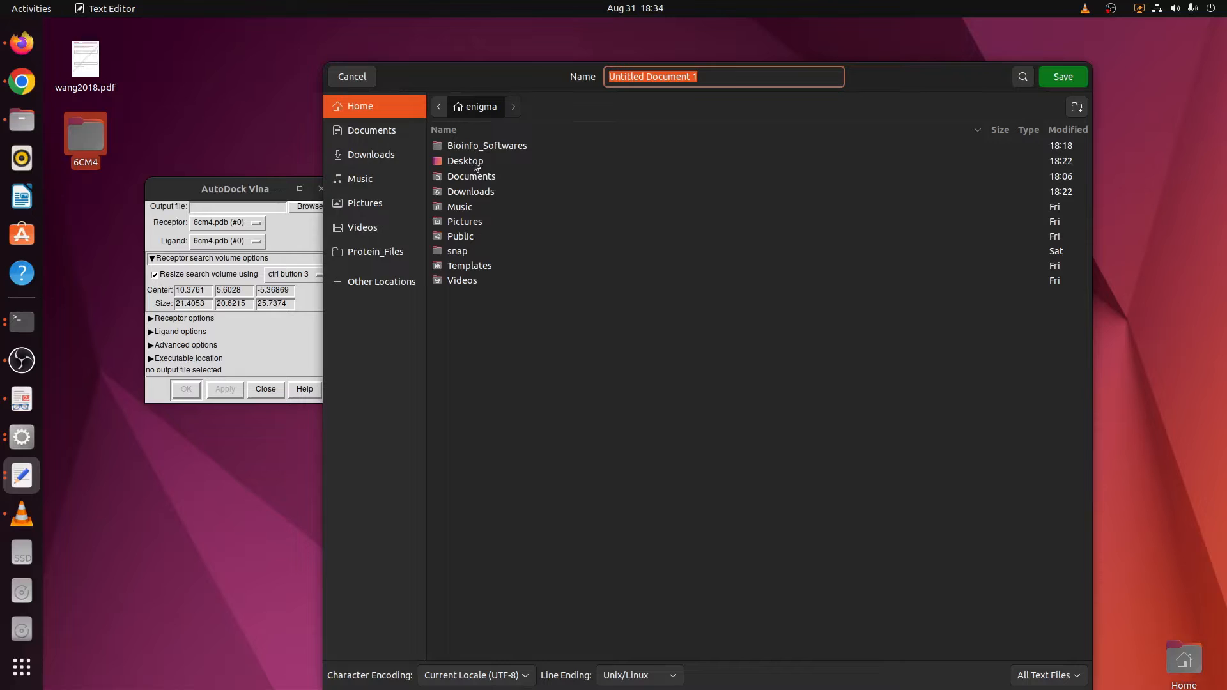
click(476, 166)
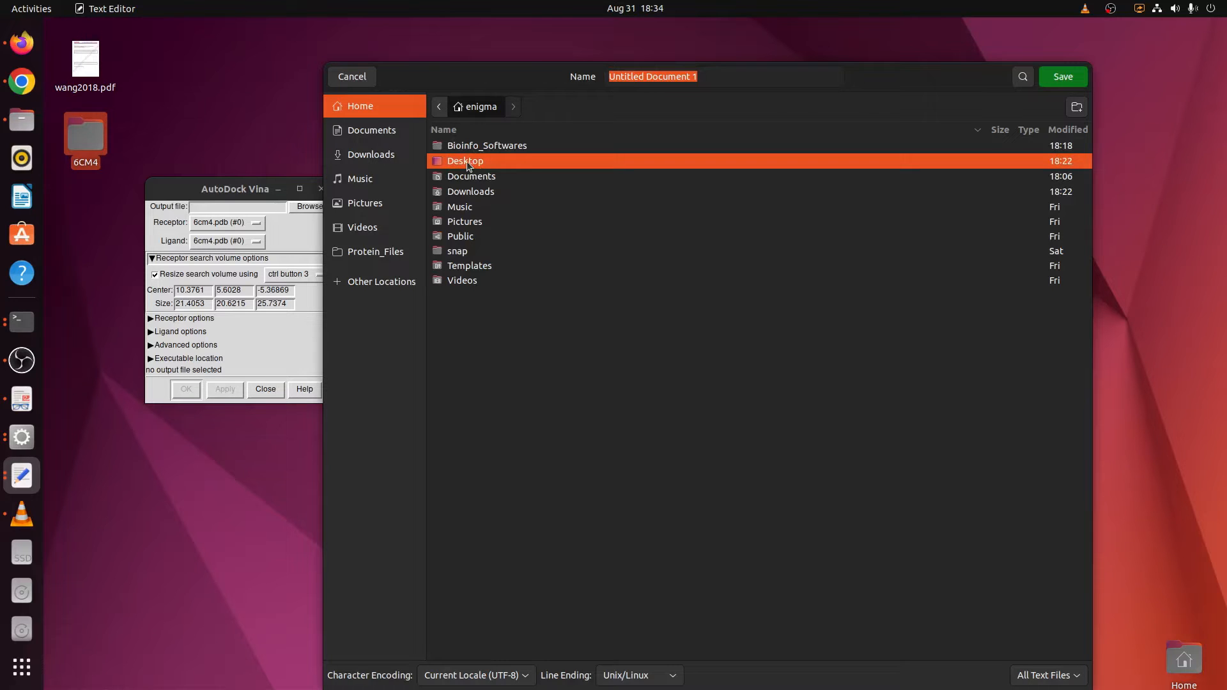
double_click(468, 163)
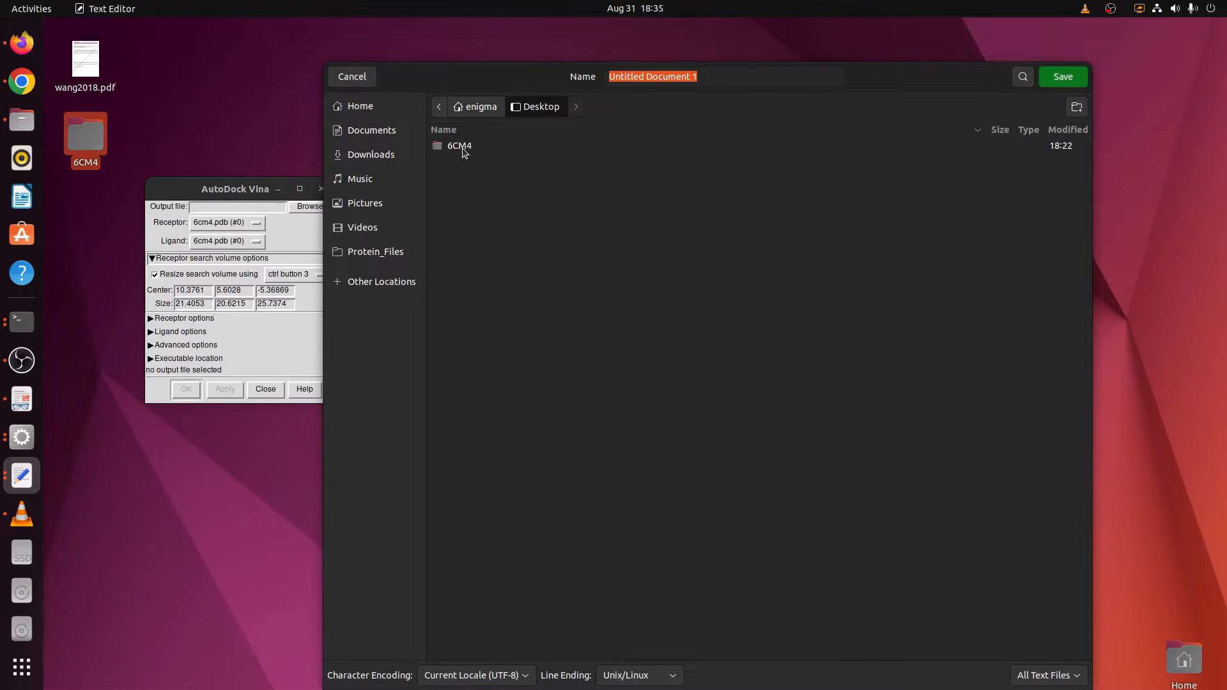
double_click(460, 147)
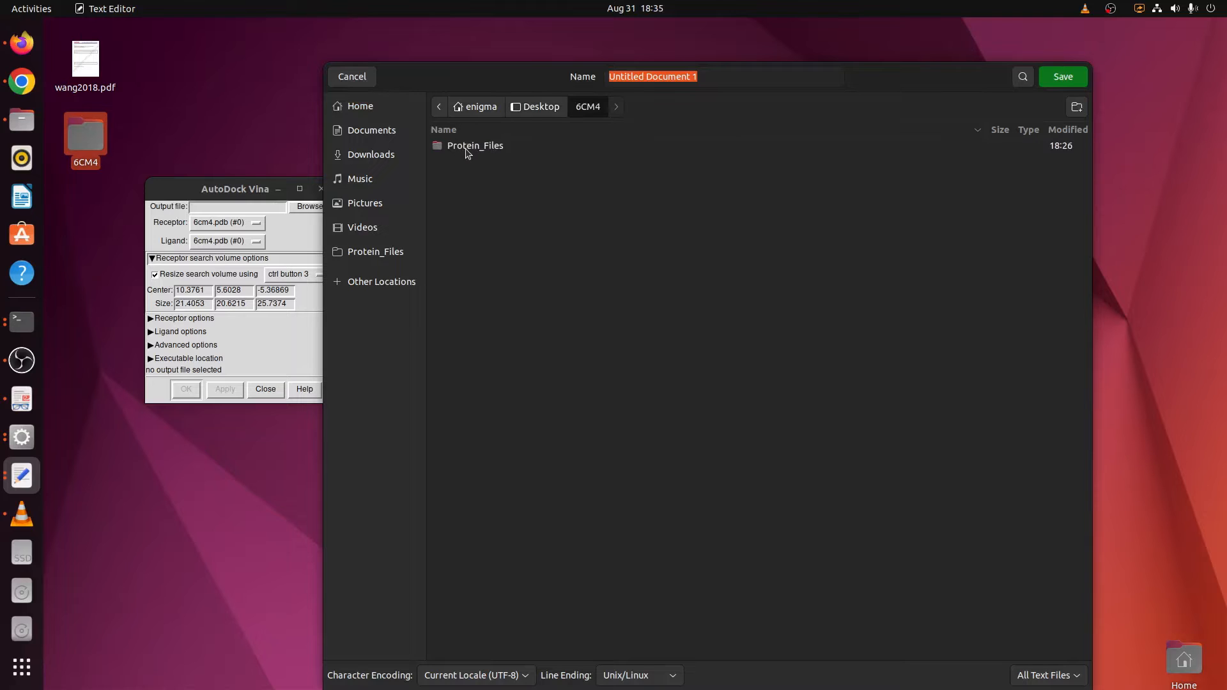
double_click(467, 149)
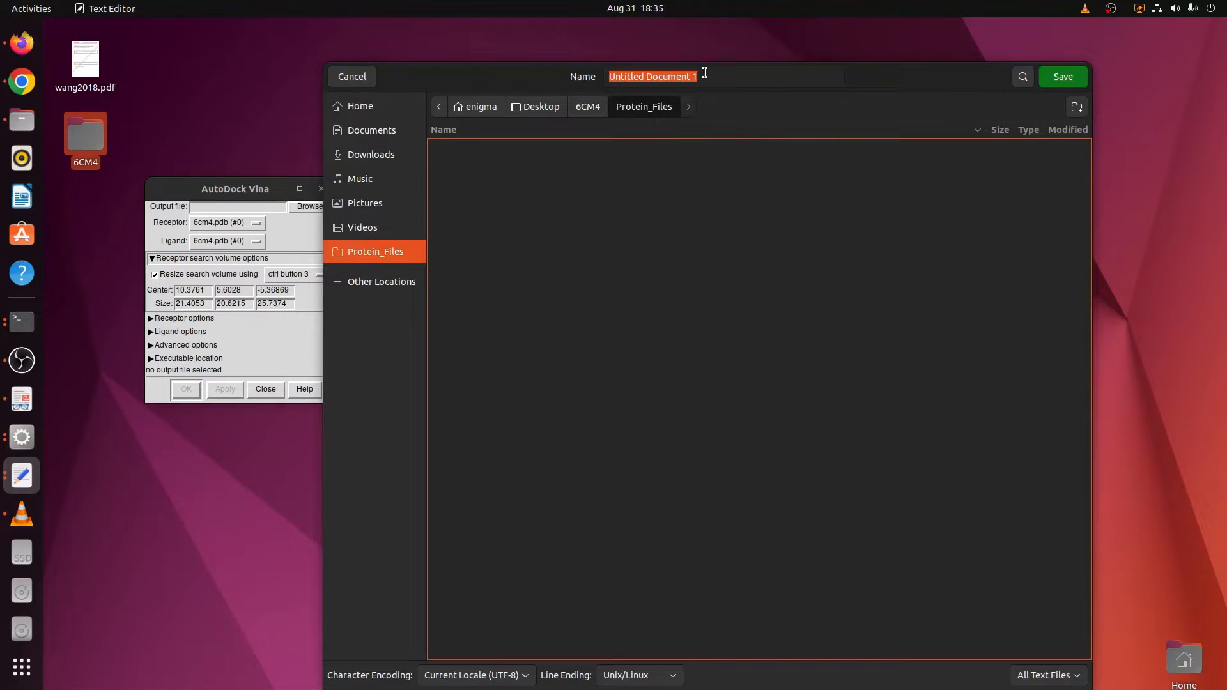
- Save the document under the name Coordinates in Protein_Files and close the text editor
text(Coor)
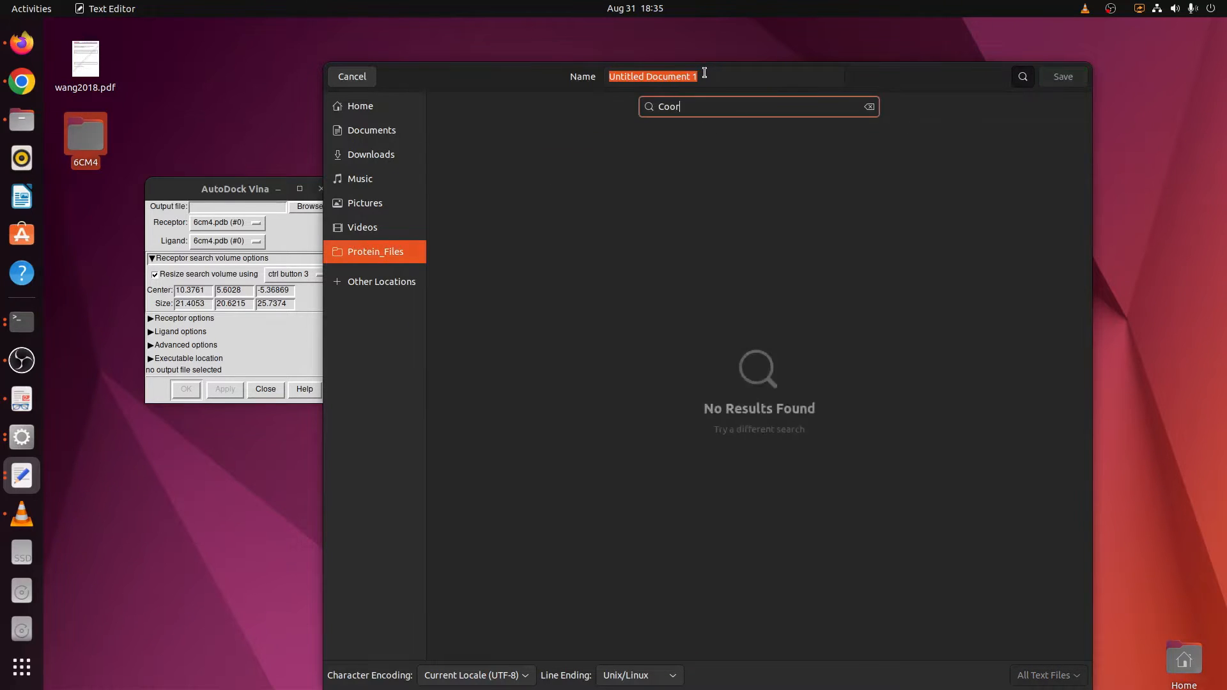
text(dinates)
drag(734, 101, 648, 106)
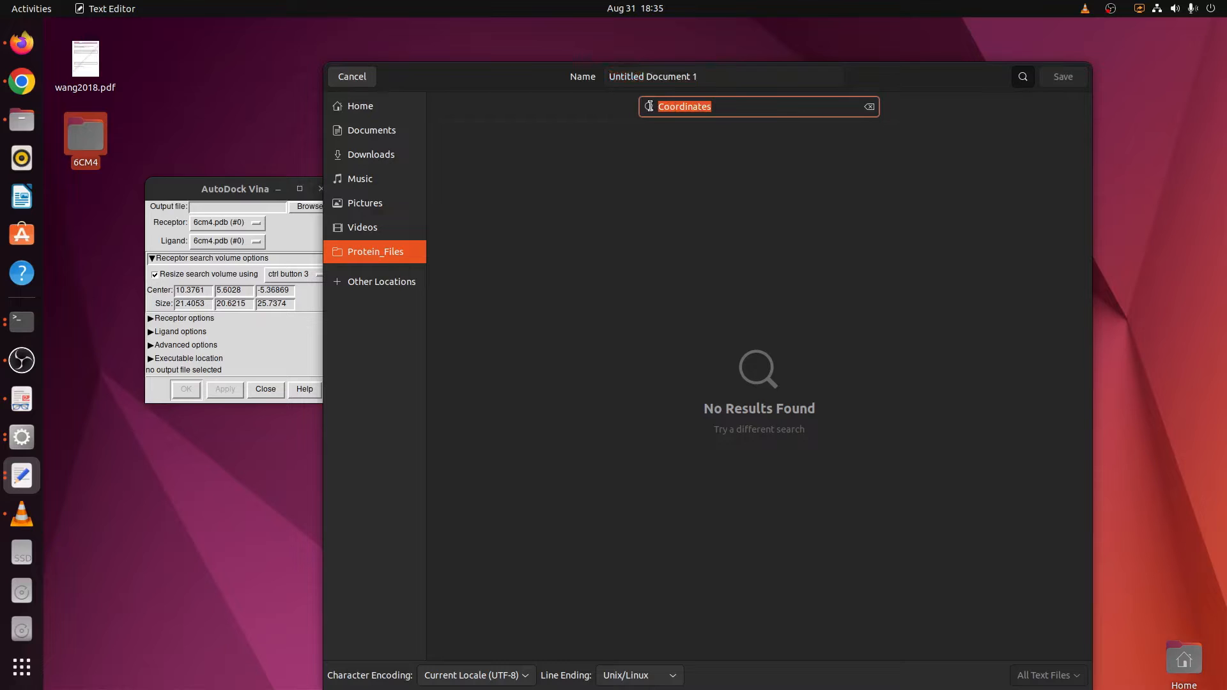
key(ctrl+x)
drag(710, 76, 602, 76)
key(ctrl+v)
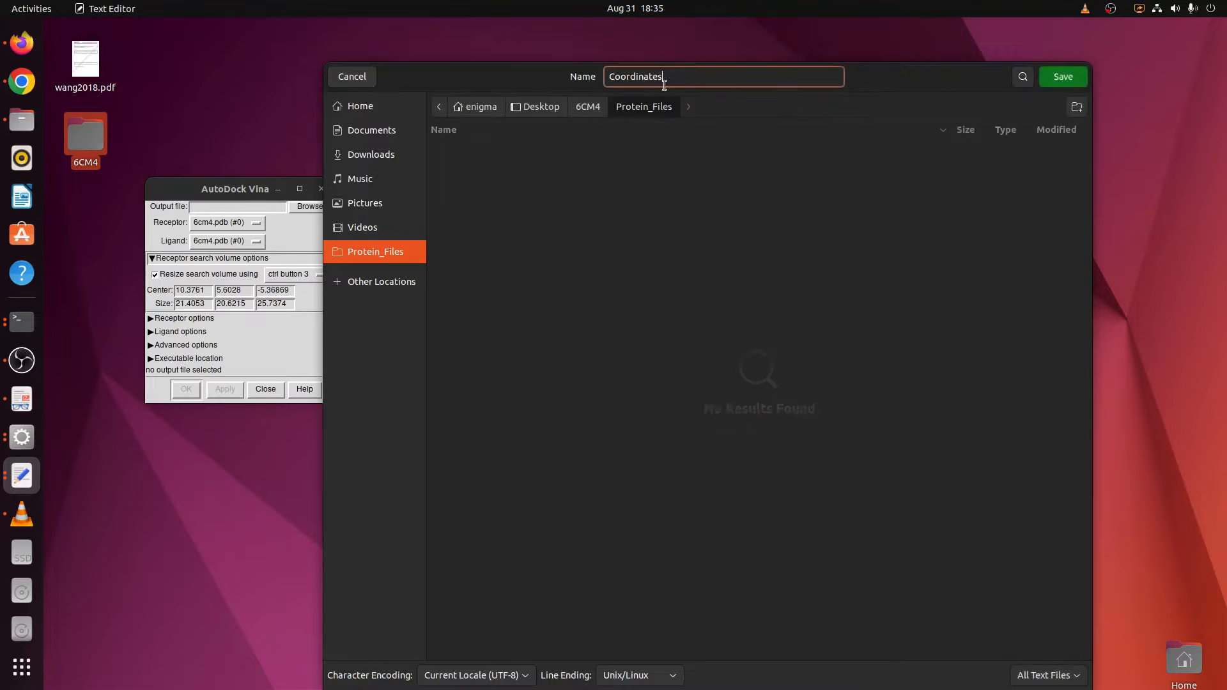
click(1051, 79)
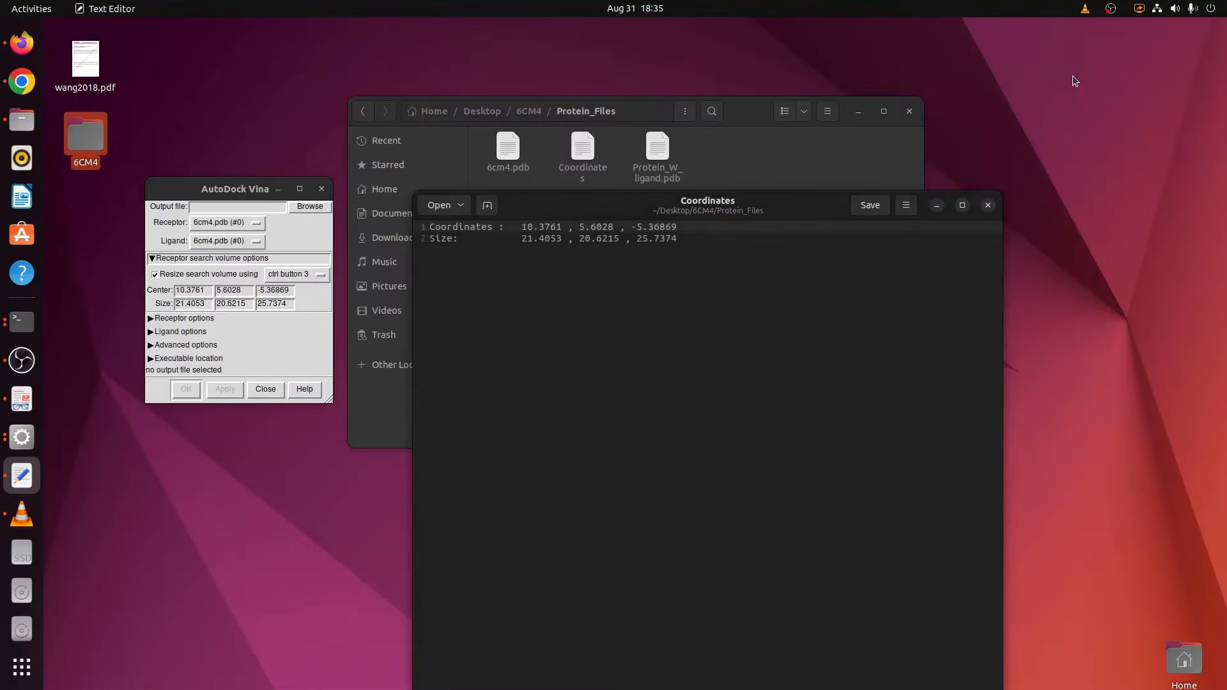
click(988, 206)
click(913, 224)
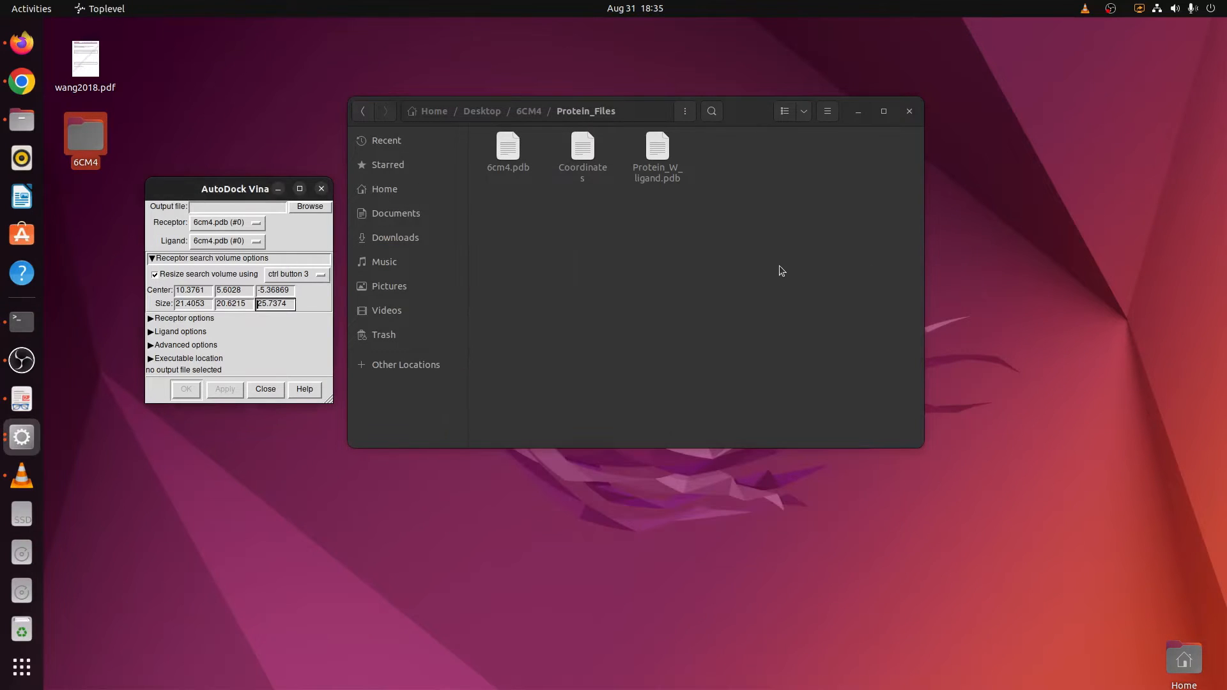
- Open the saved Coordinates file from the Protein_Files folder to check its contents, and close it
click(781, 271)
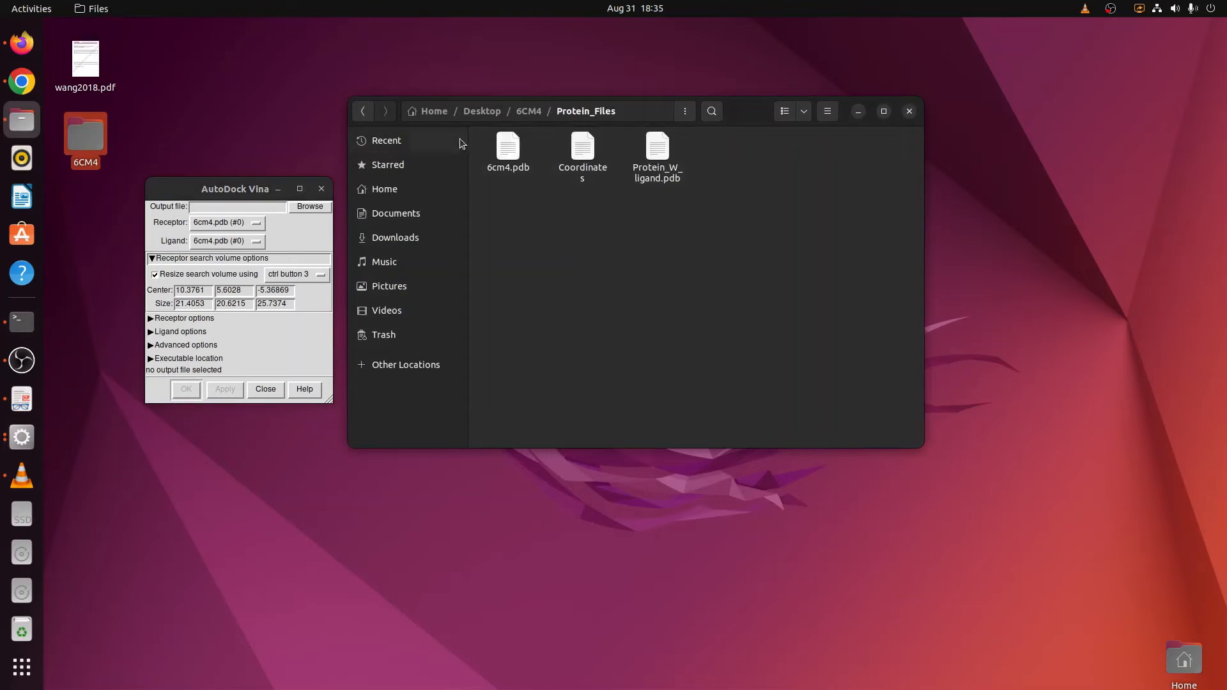
double_click(581, 153)
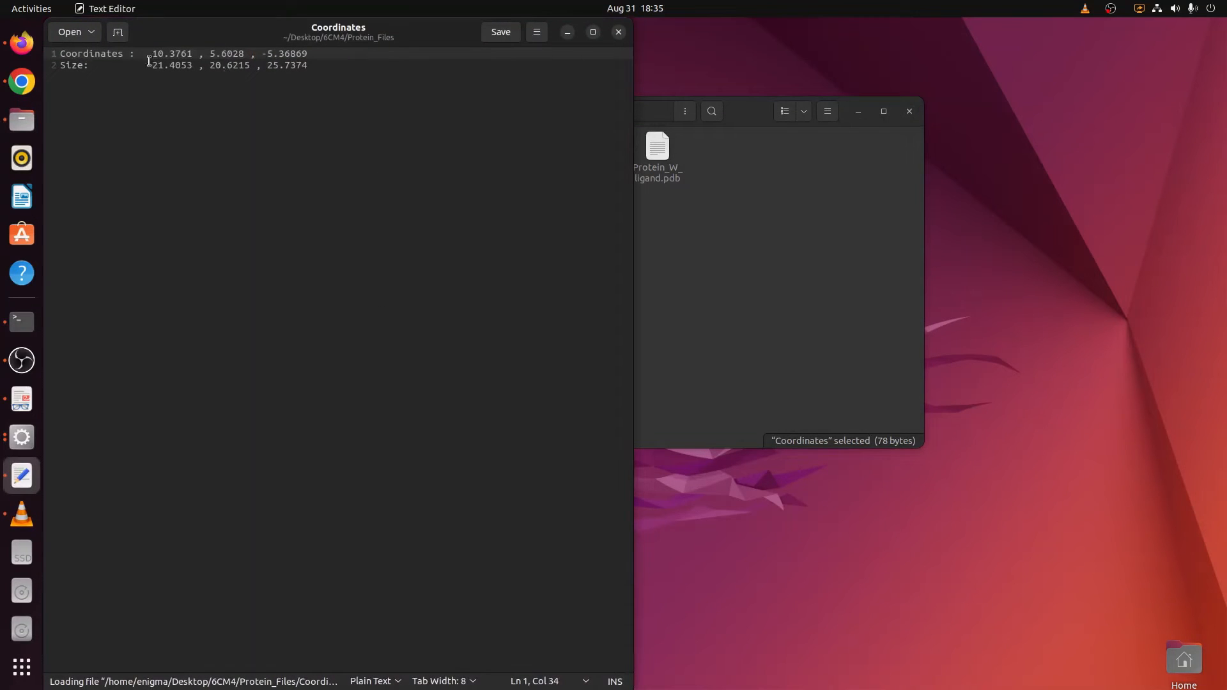
click(620, 33)
click(663, 268)
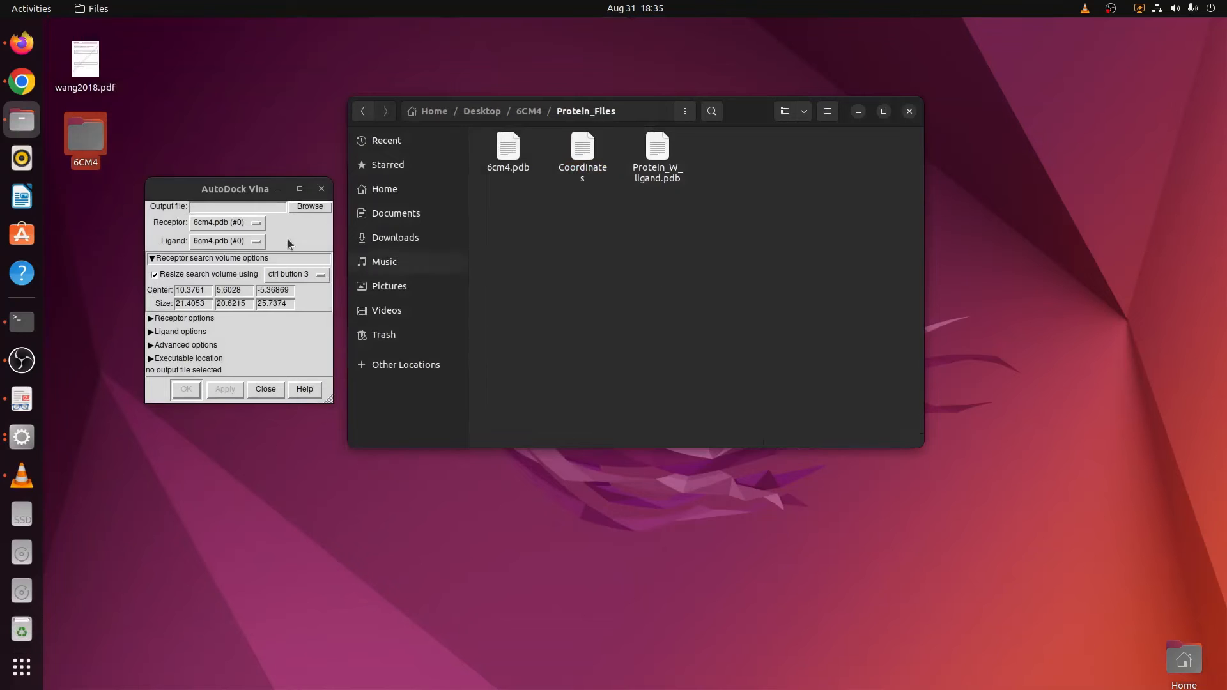
- Switch to UCSF Chimera and close the AutoDock Vina dialog and the current session
click(24, 441)
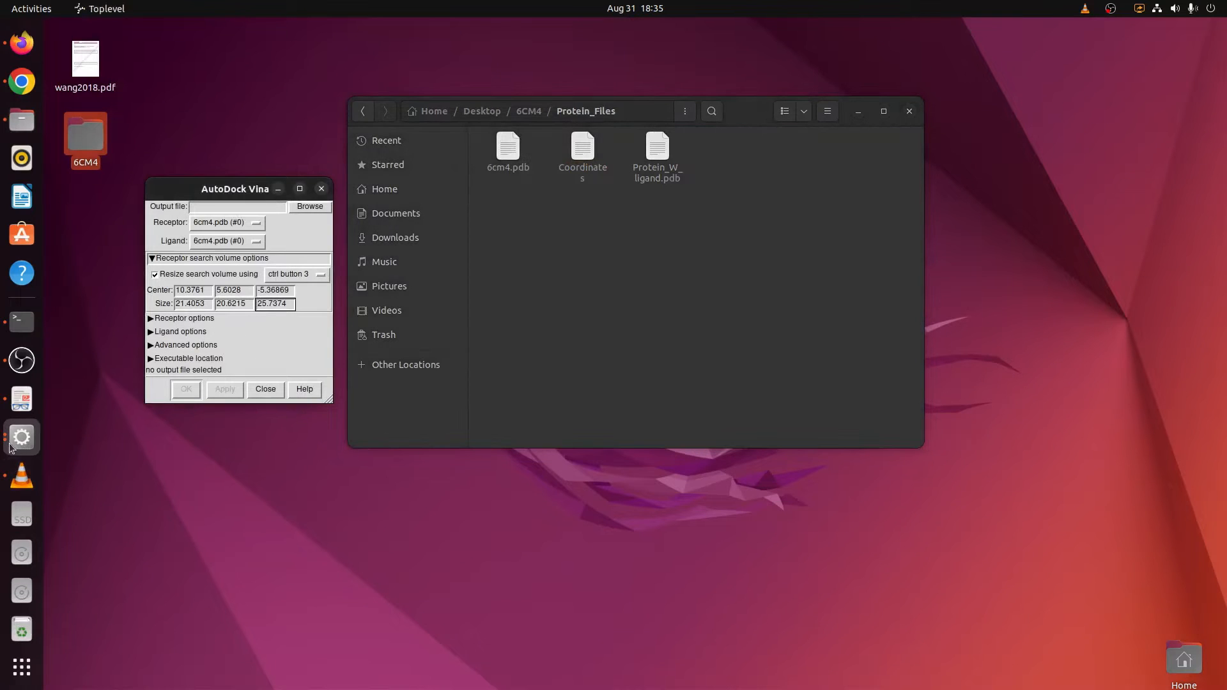
click(23, 441)
click(106, 394)
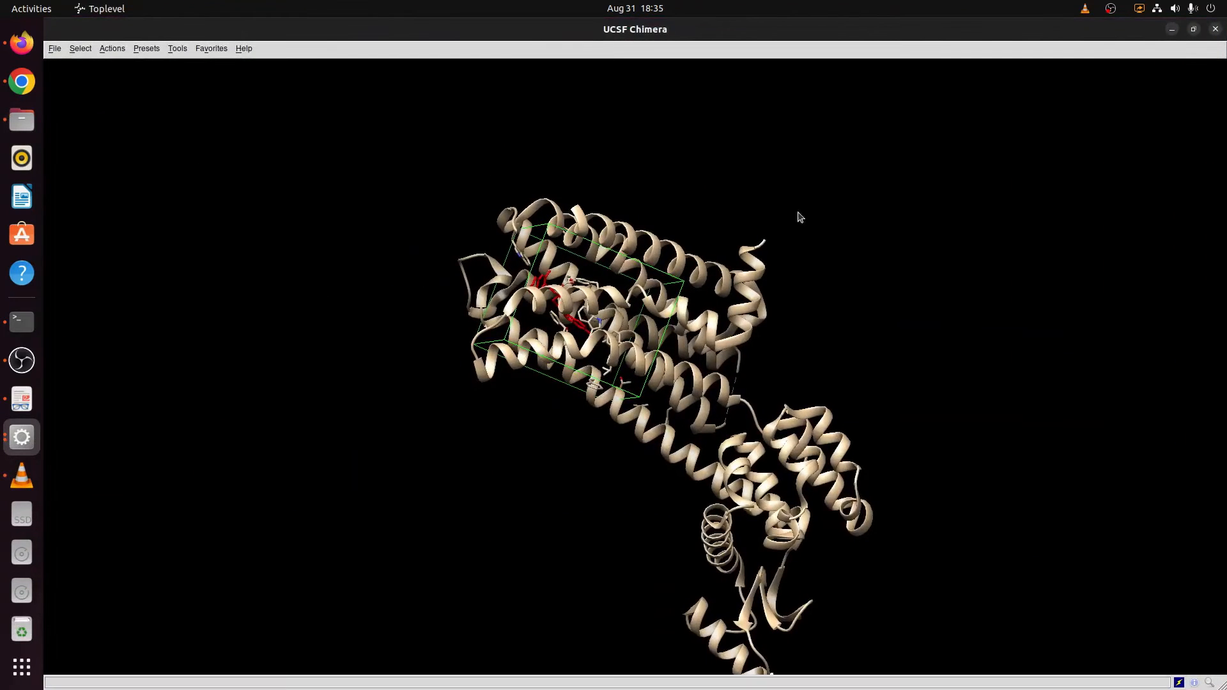
drag(796, 213, 780, 457)
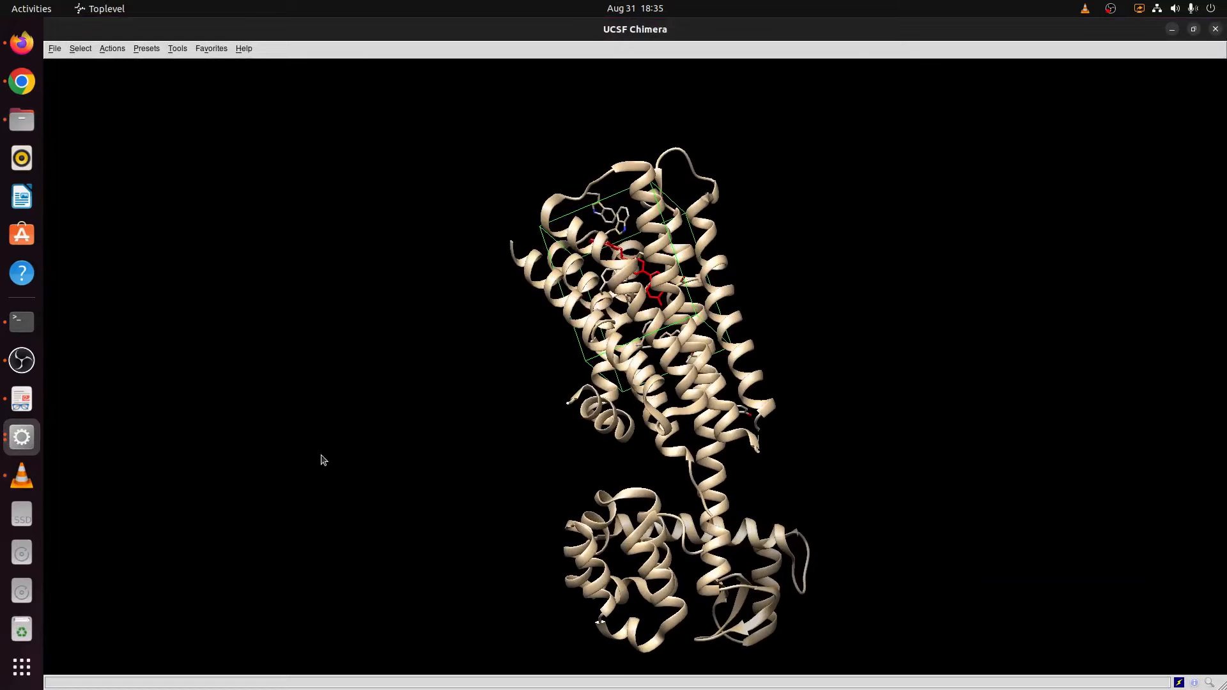
click(21, 441)
click(161, 472)
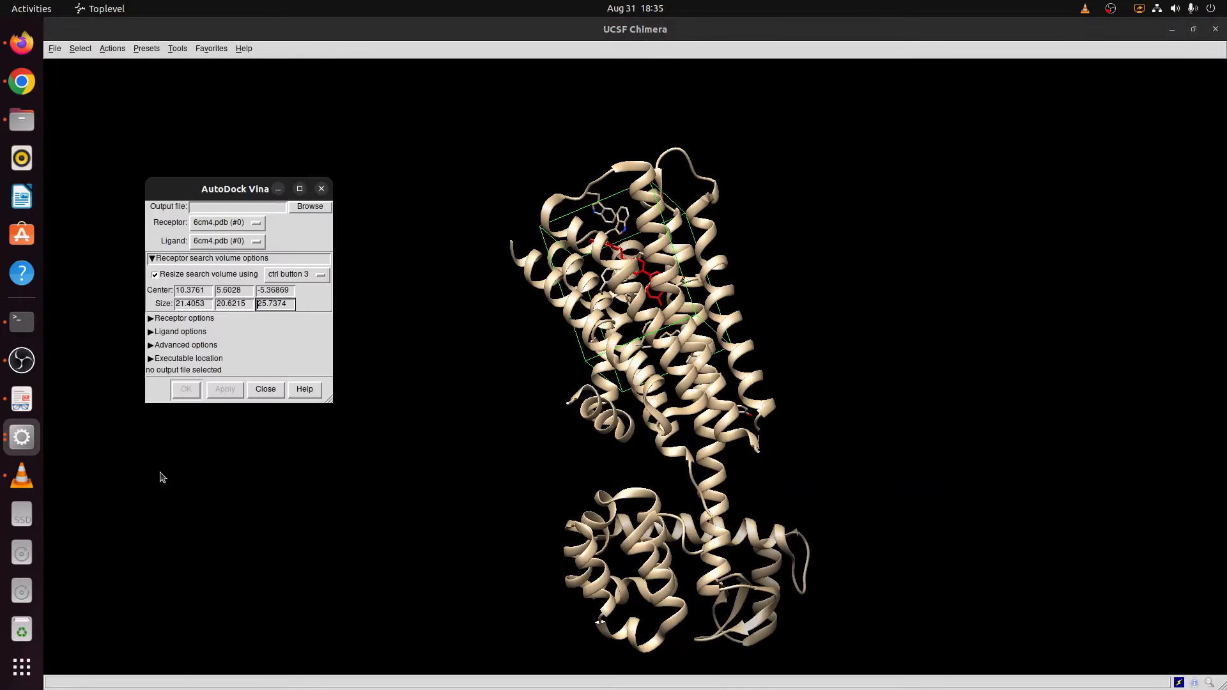
click(323, 190)
click(56, 50)
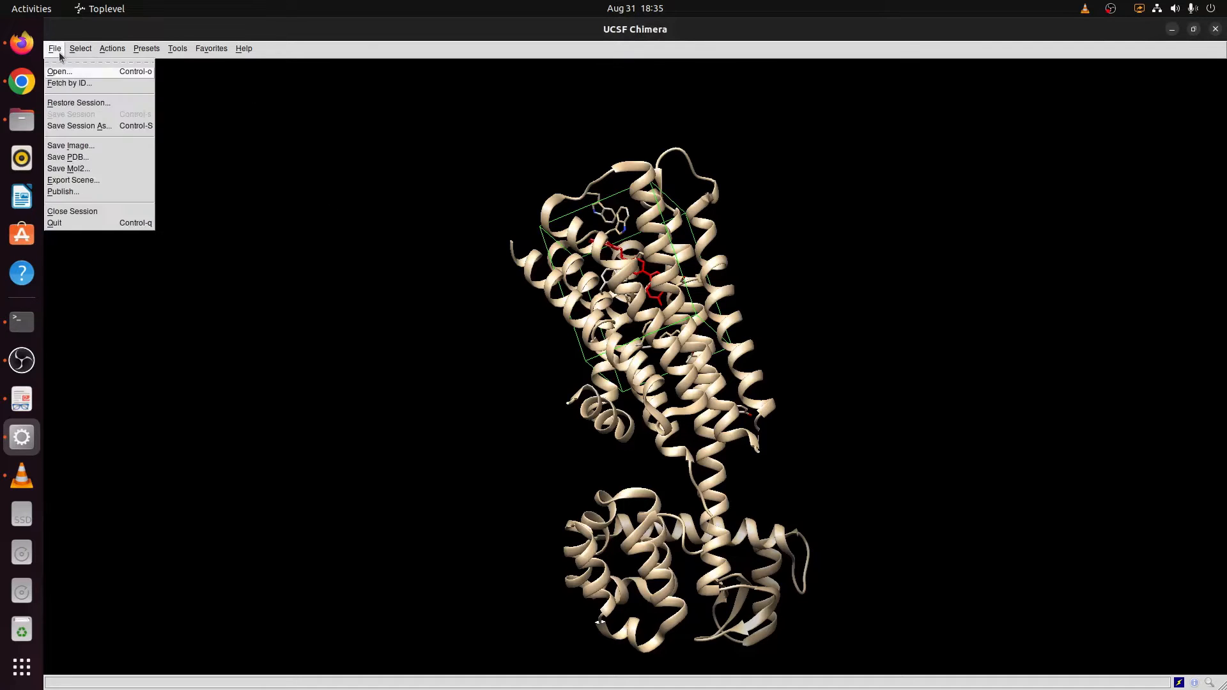
click(67, 211)
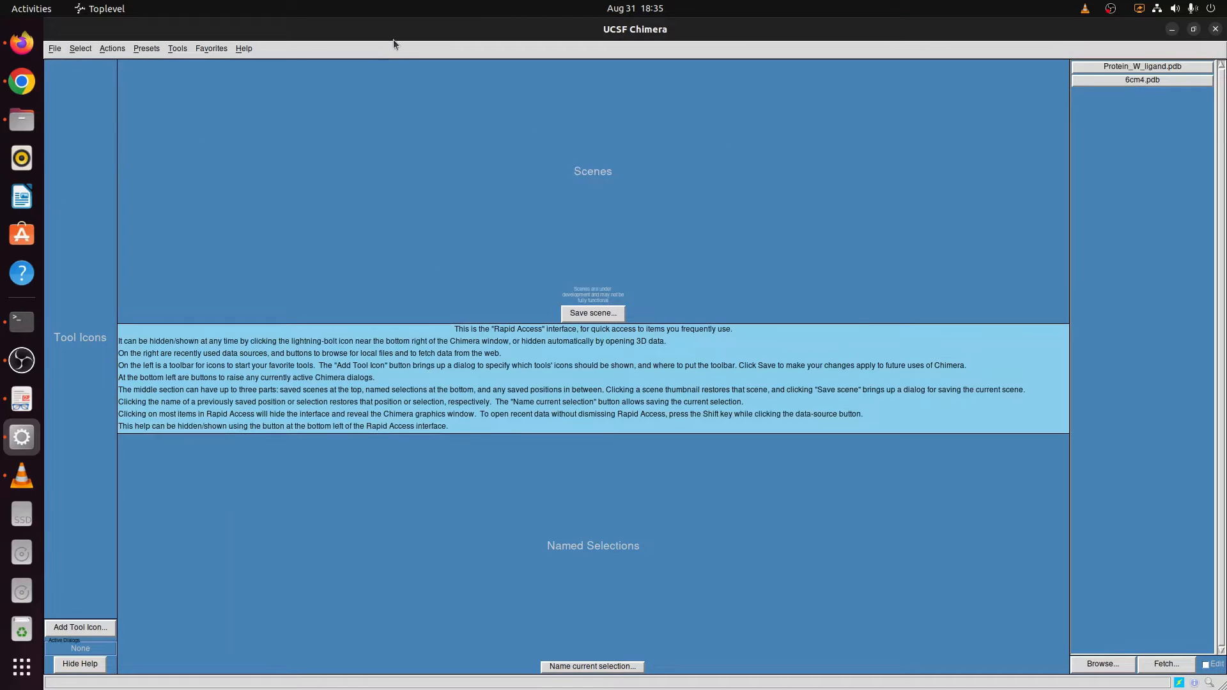
- Return to the Protein_Files folder and review the center and size lines in the Coordinates file, closing it when done
click(1172, 28)
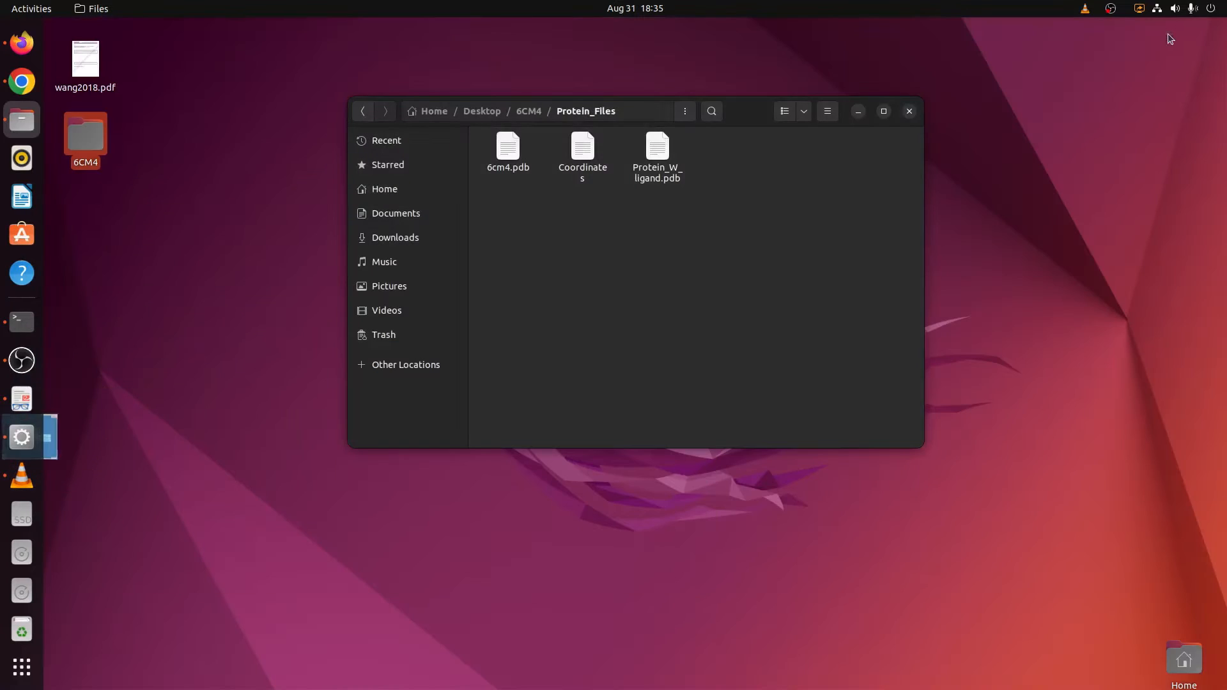
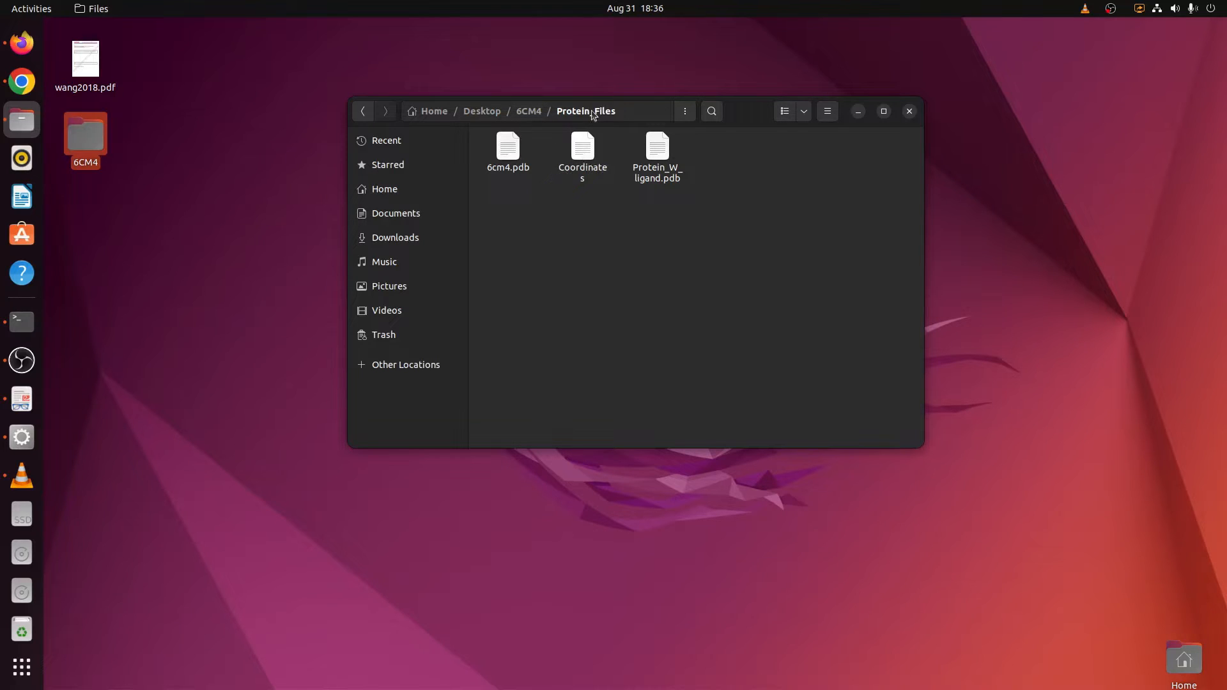
double_click(584, 153)
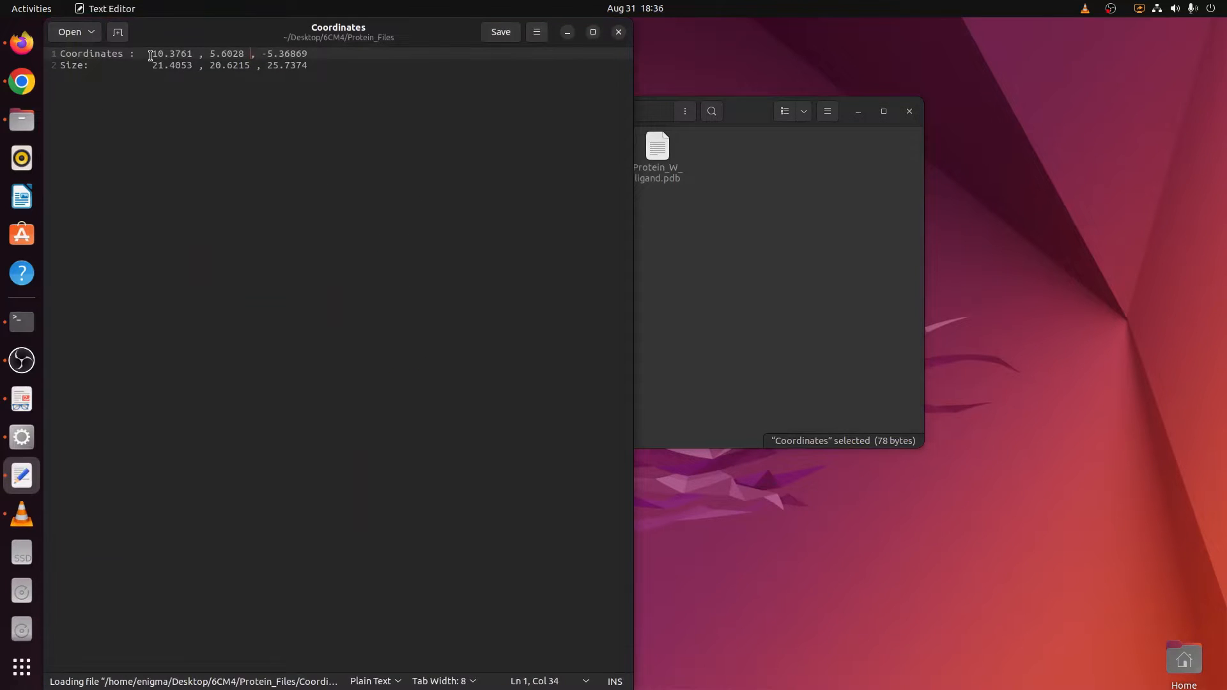
drag(150, 56, 308, 65)
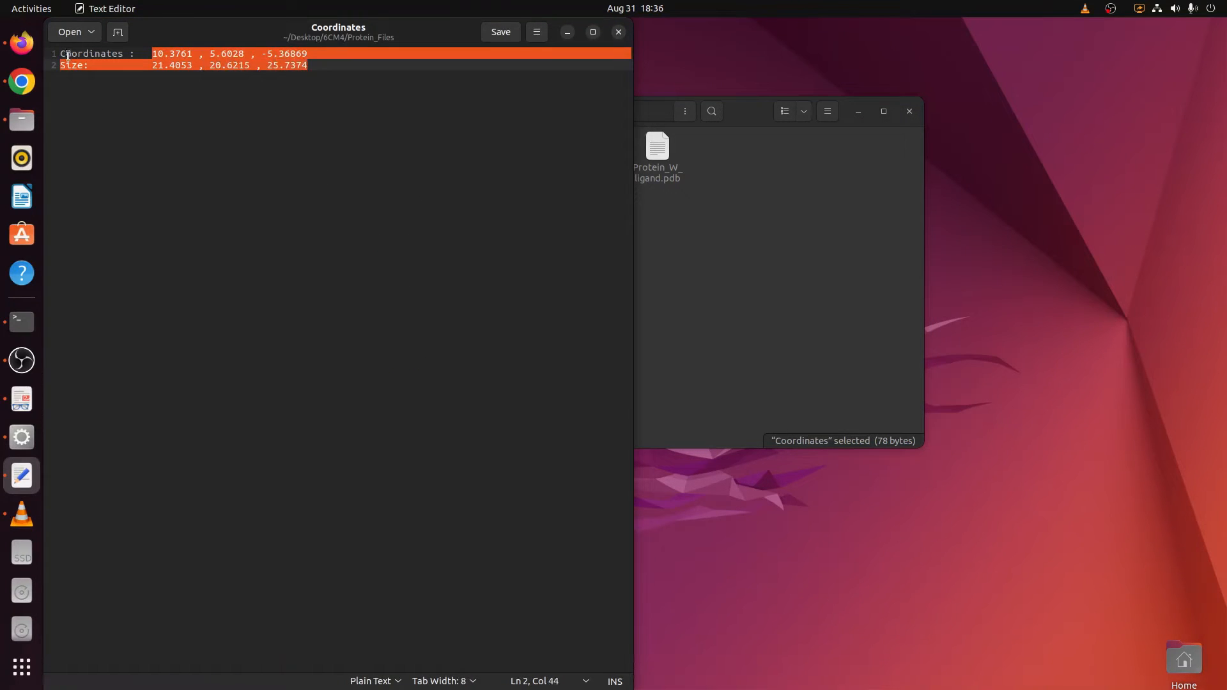
drag(64, 54, 307, 65)
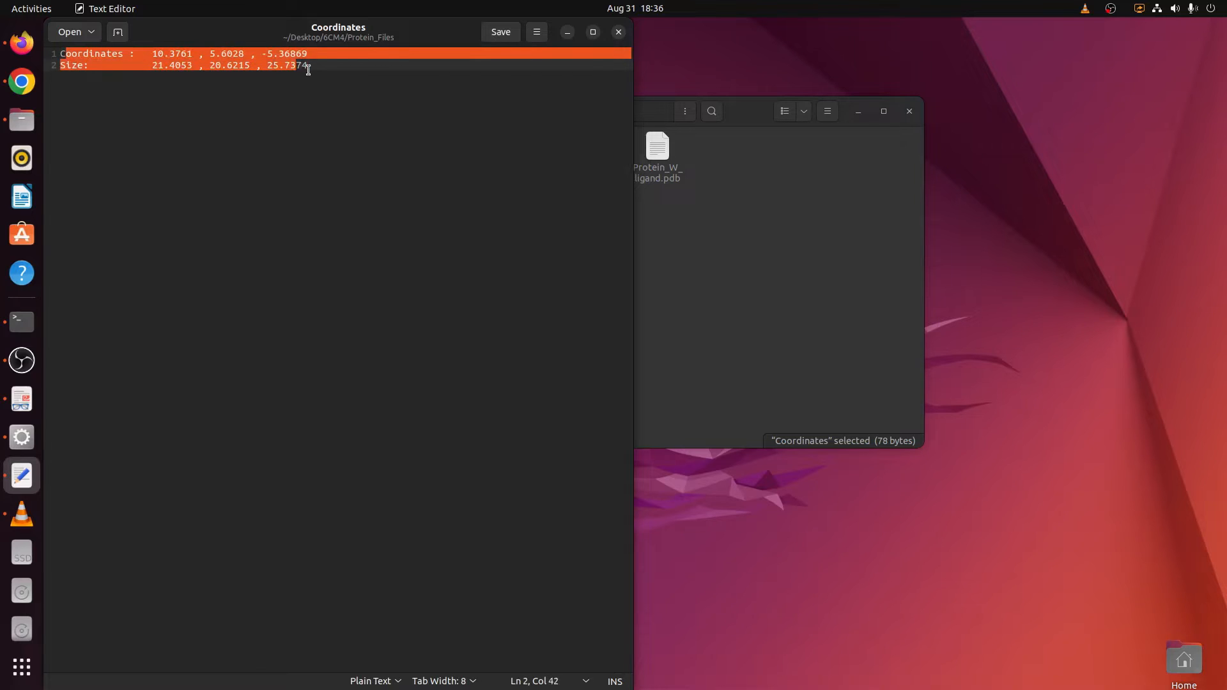
click(619, 32)
click(699, 267)
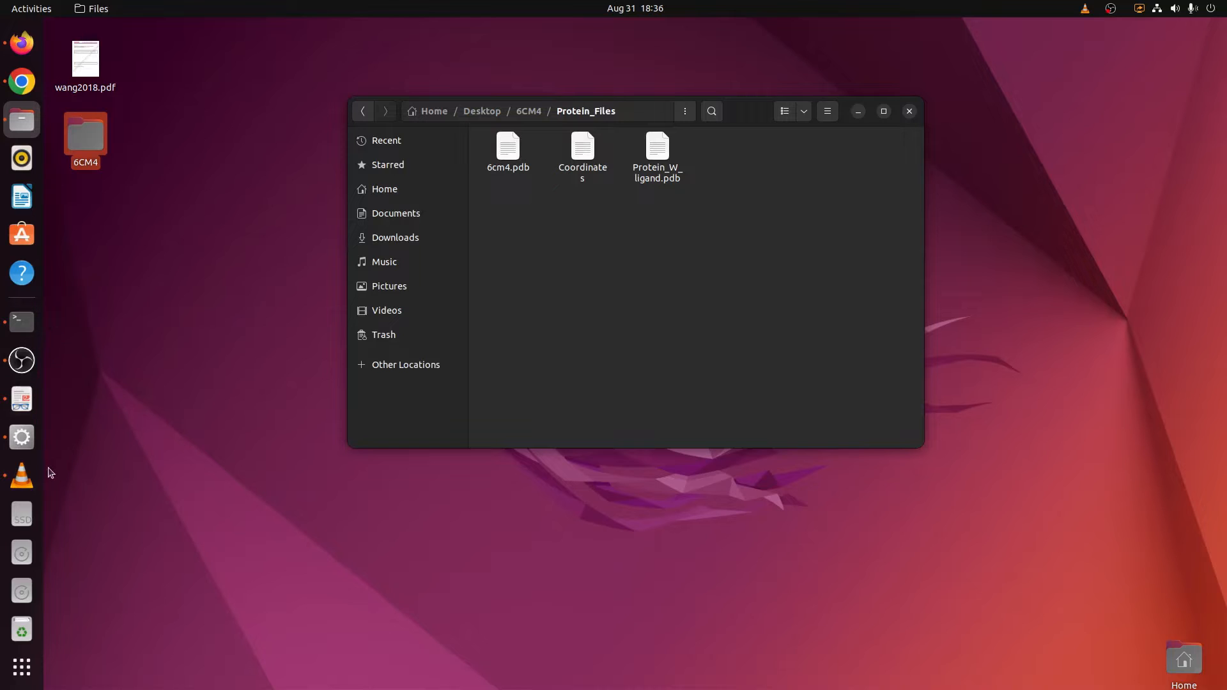
- Switch to UCSF Chimera and open Protein_W_ligand.pdb from the Protein_Files folder
click(22, 437)
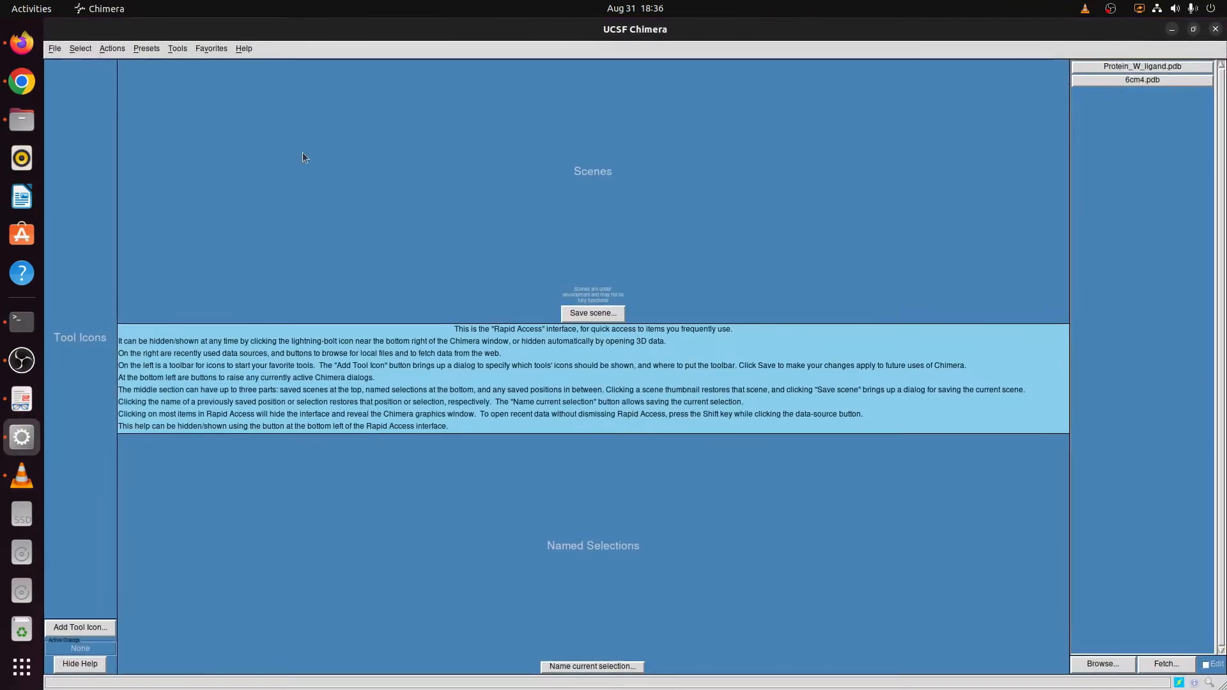
click(56, 52)
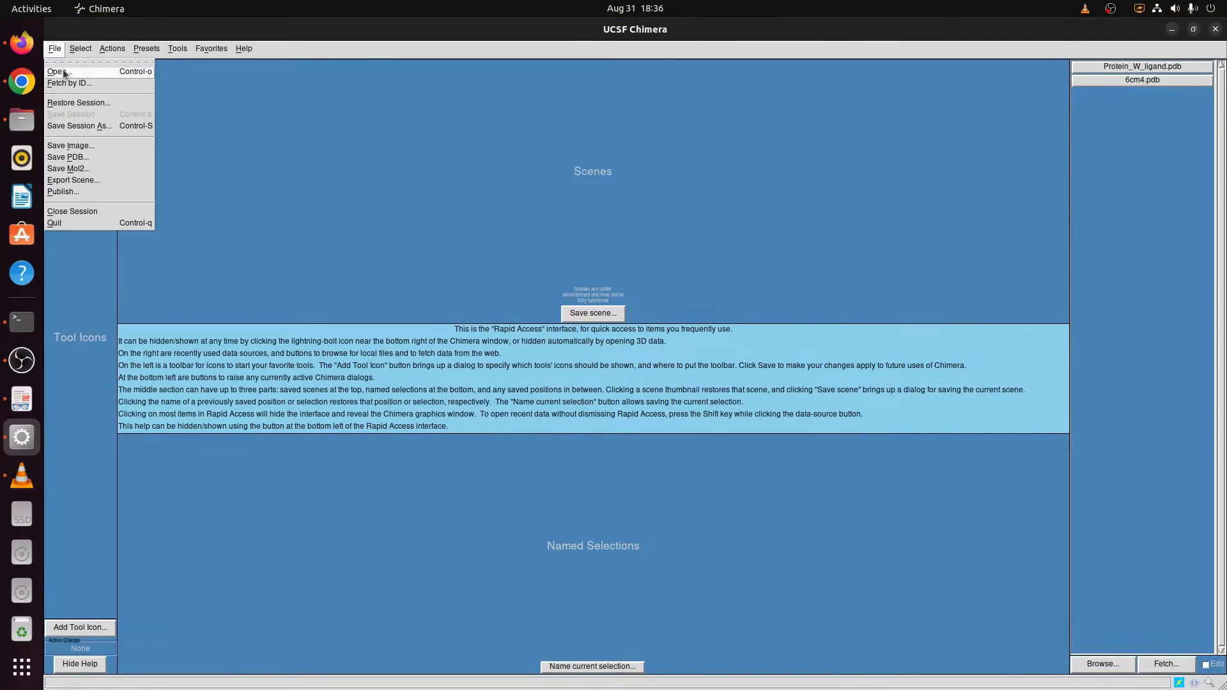
click(62, 69)
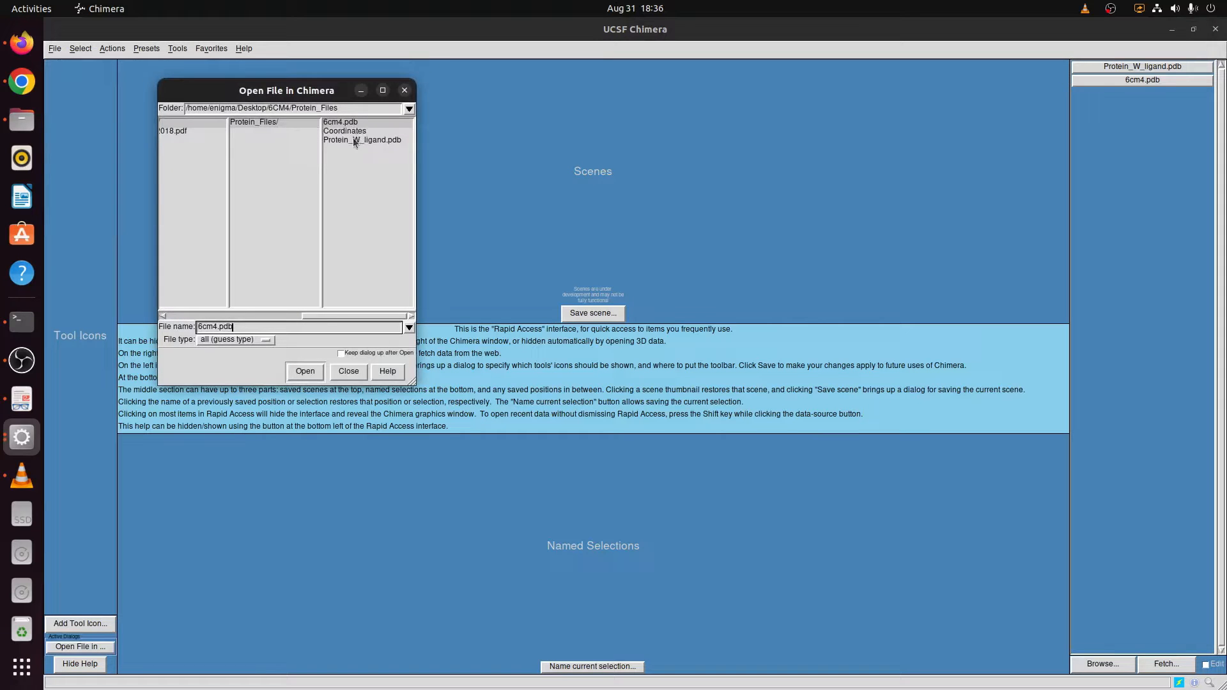
click(340, 141)
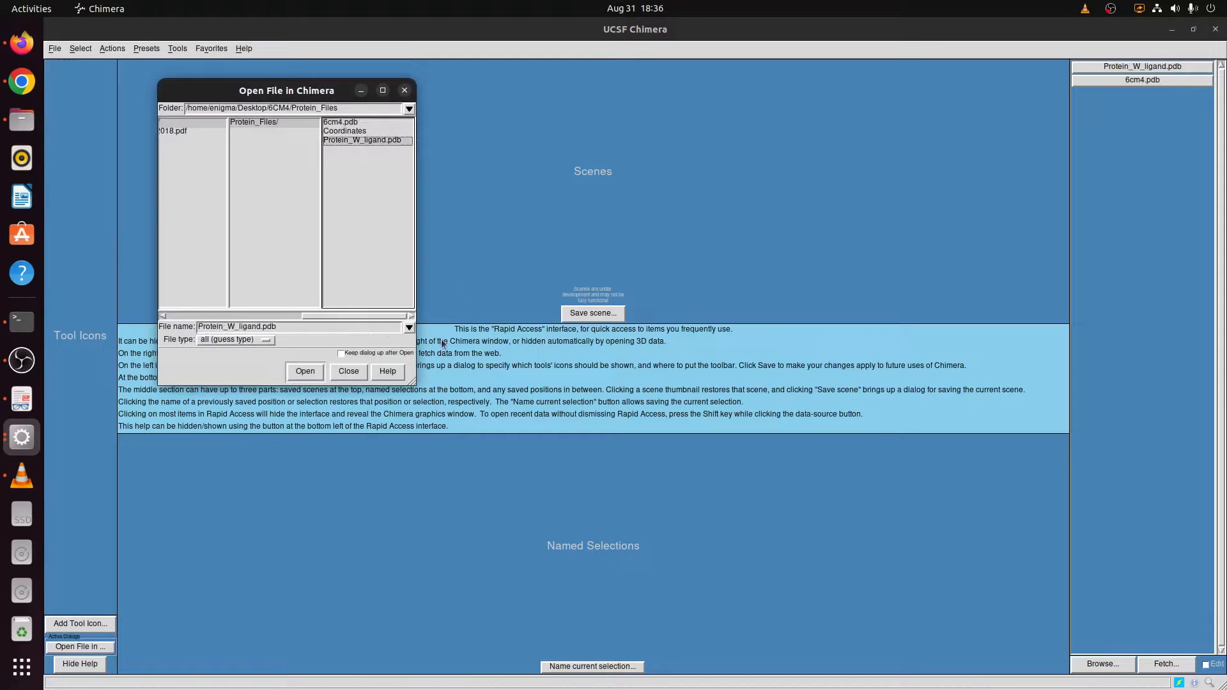
click(320, 375)
- Select the ligand residue 8NU in the receptor's binding pocket and delete its atoms and bonds
drag(675, 286, 447, 288)
drag(506, 154, 388, 201)
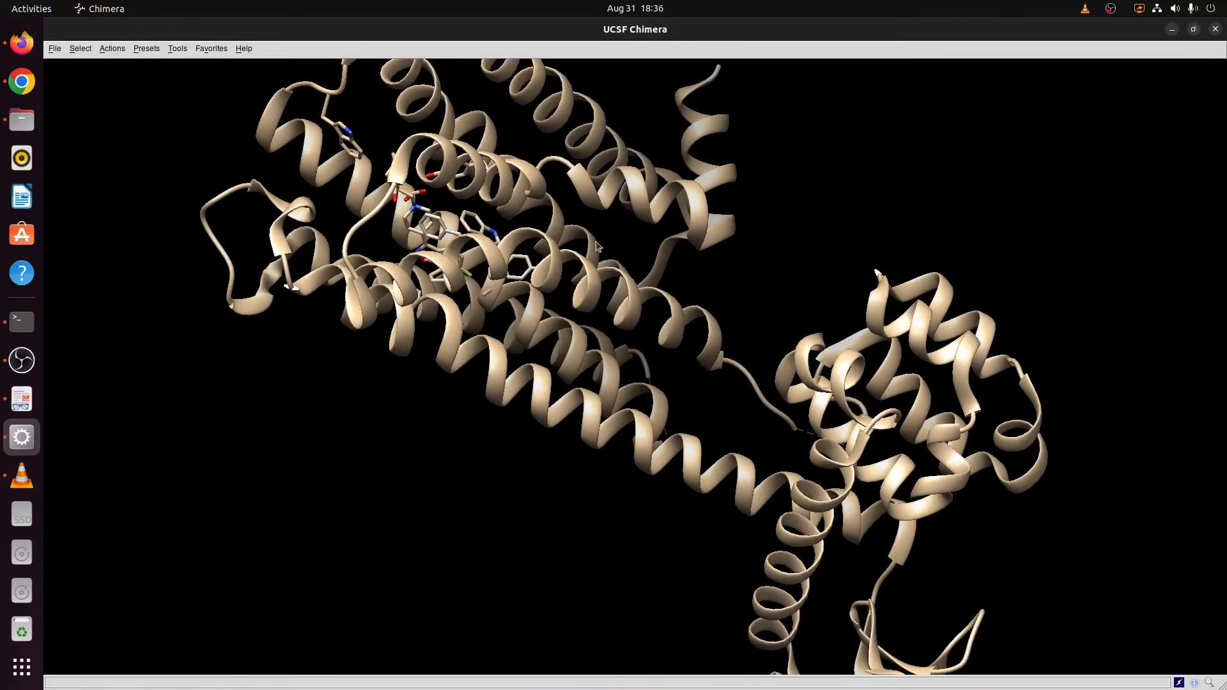
drag(596, 246, 118, 69)
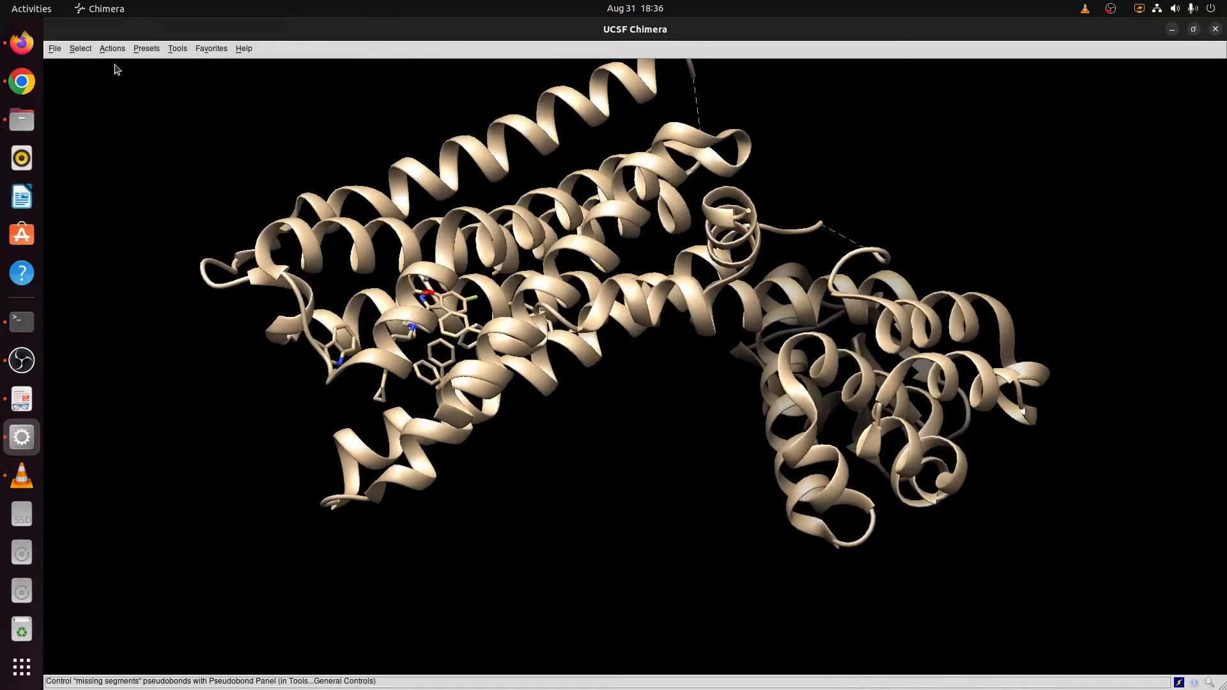
click(80, 50)
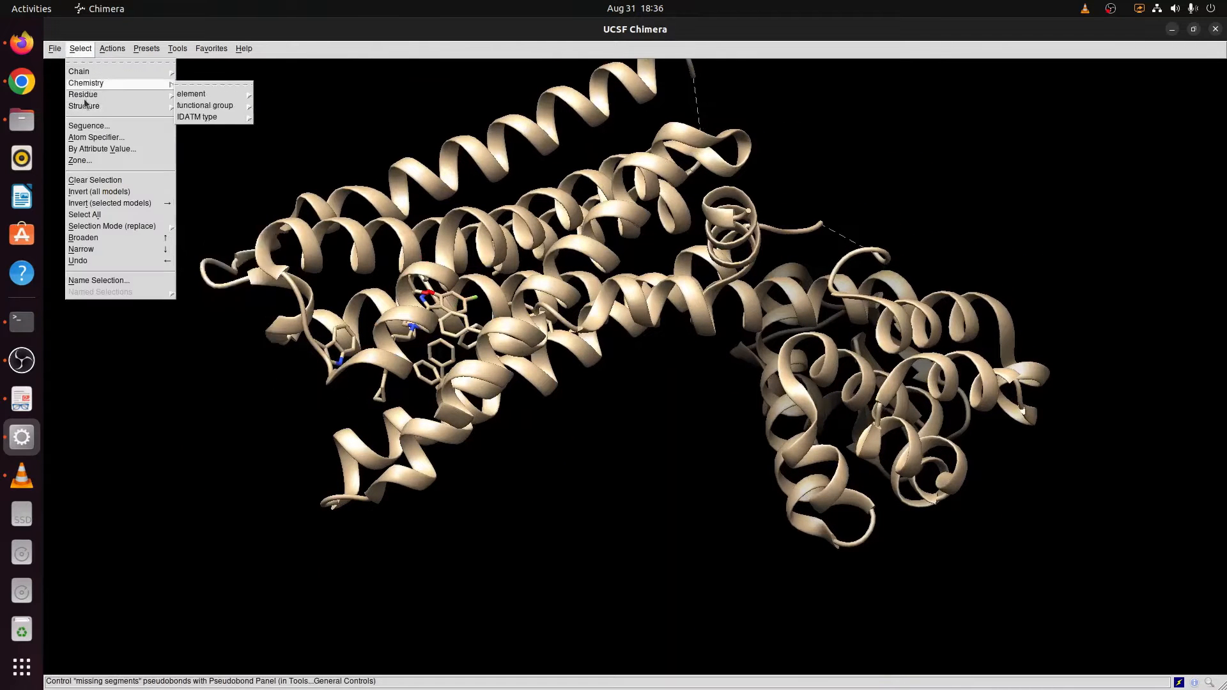
mouse_move(89, 97)
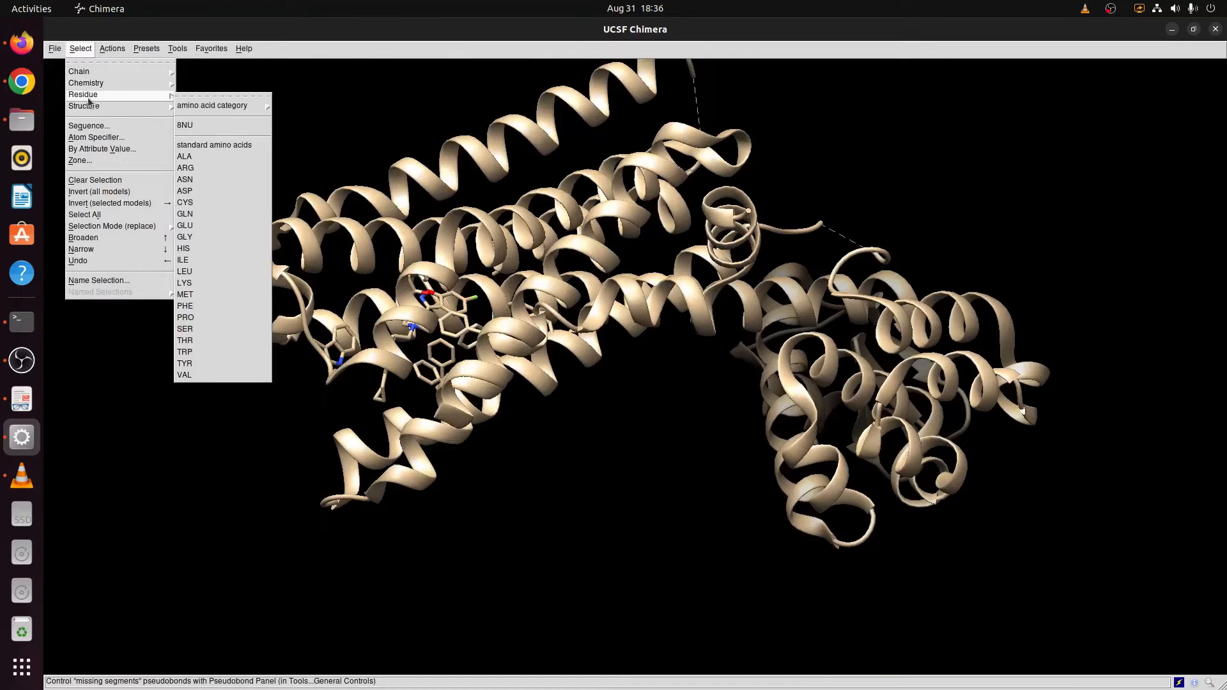
click(189, 126)
drag(490, 458, 473, 380)
drag(546, 322, 650, 330)
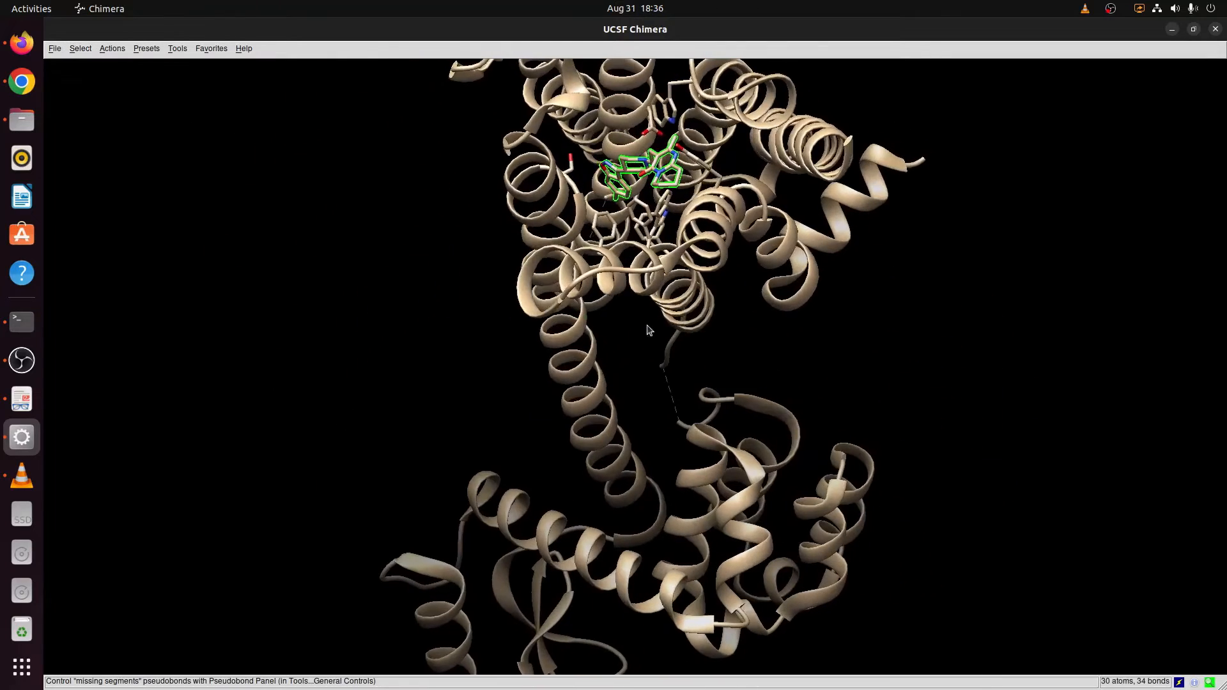
click(110, 51)
mouse_move(120, 72)
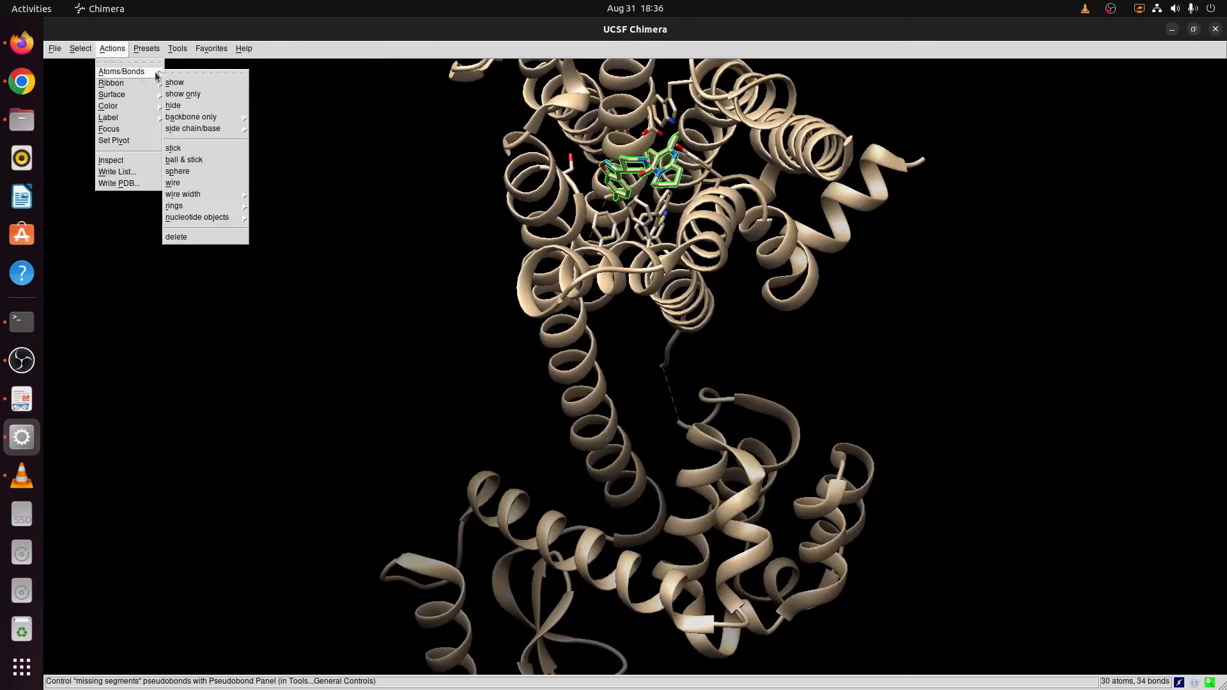
click(189, 238)
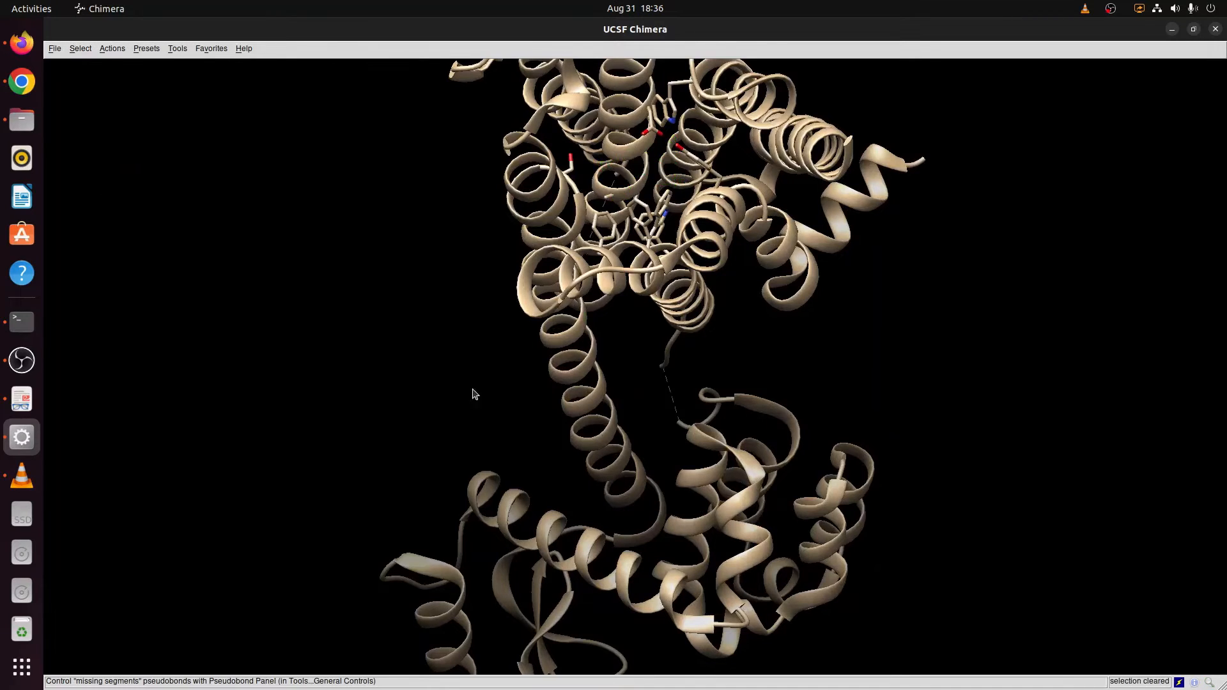
- Save the ligand-free structure as a PDB file named Protein_naked in Protein_Files and close UCSF Chimera
drag(631, 463, 569, 308)
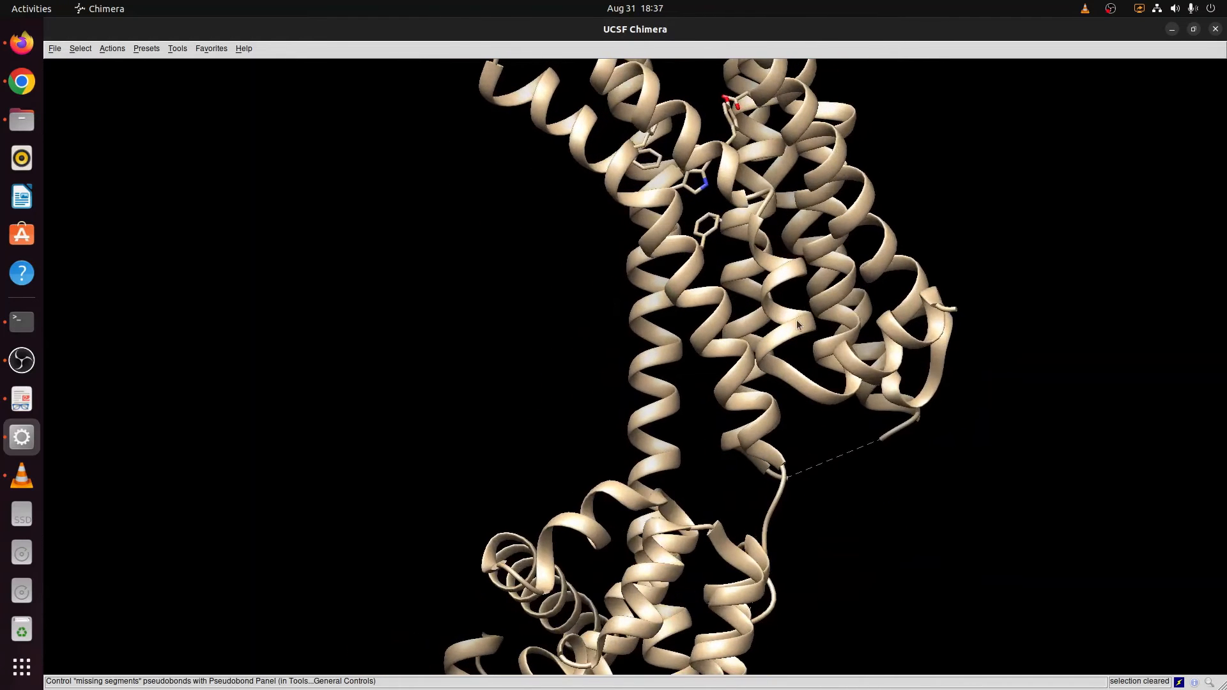
click(55, 50)
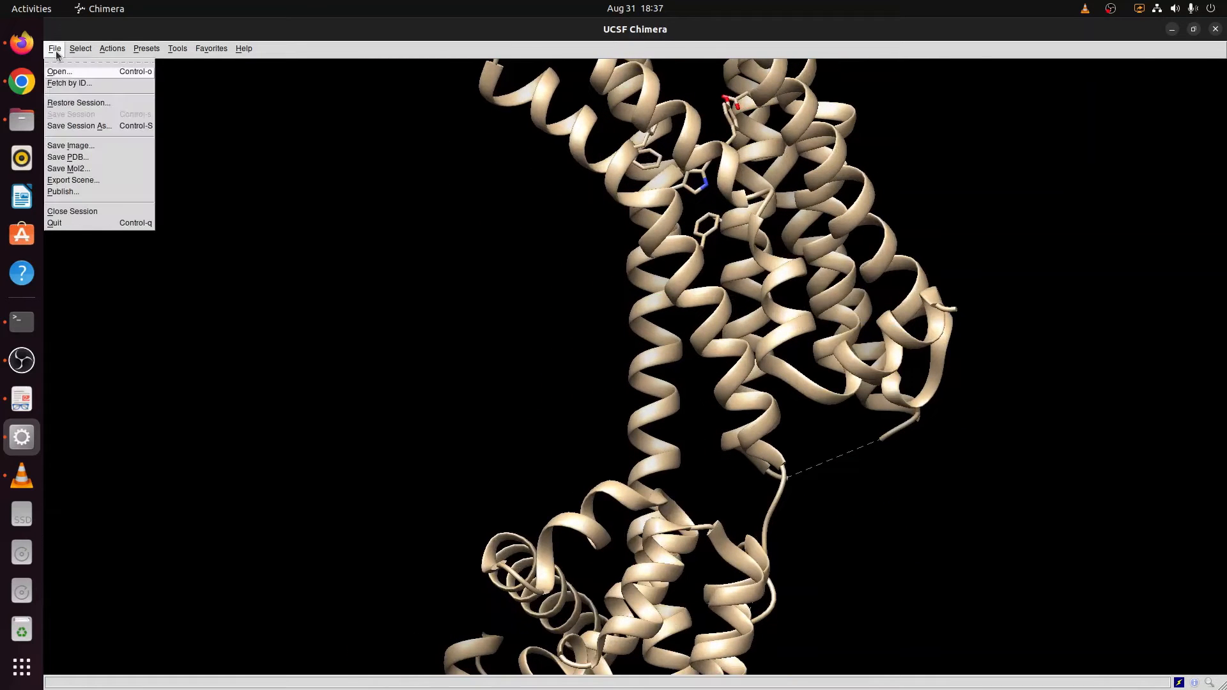
click(67, 158)
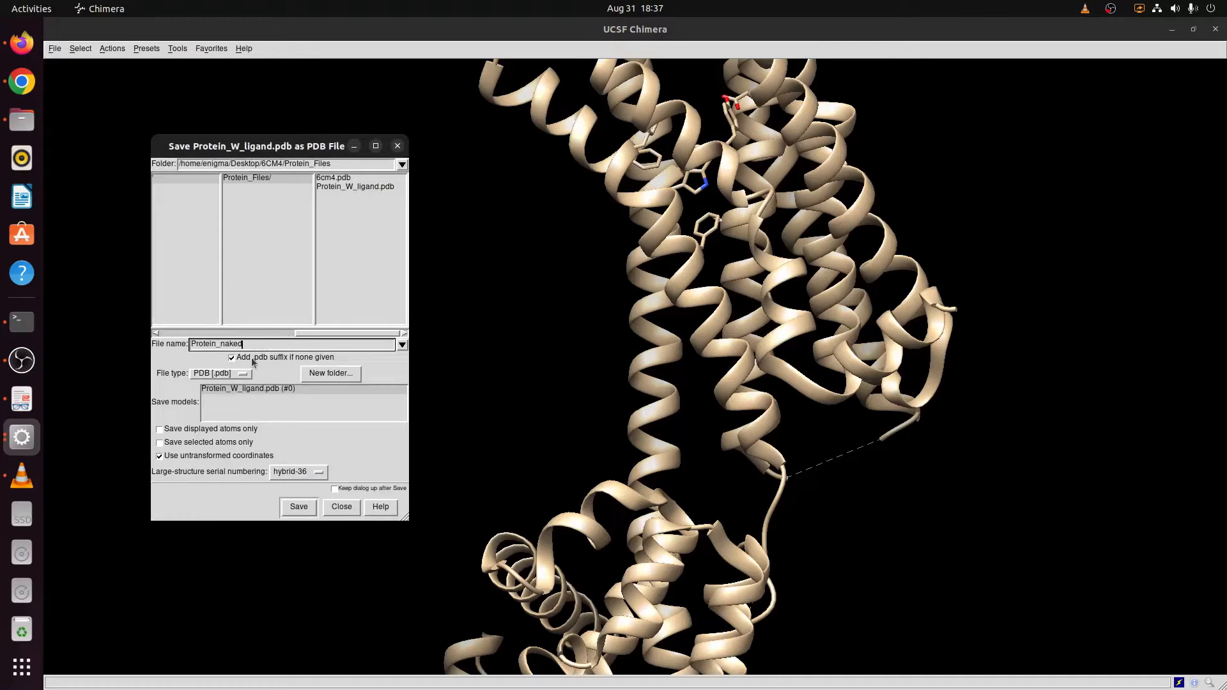
click(298, 507)
click(1221, 30)
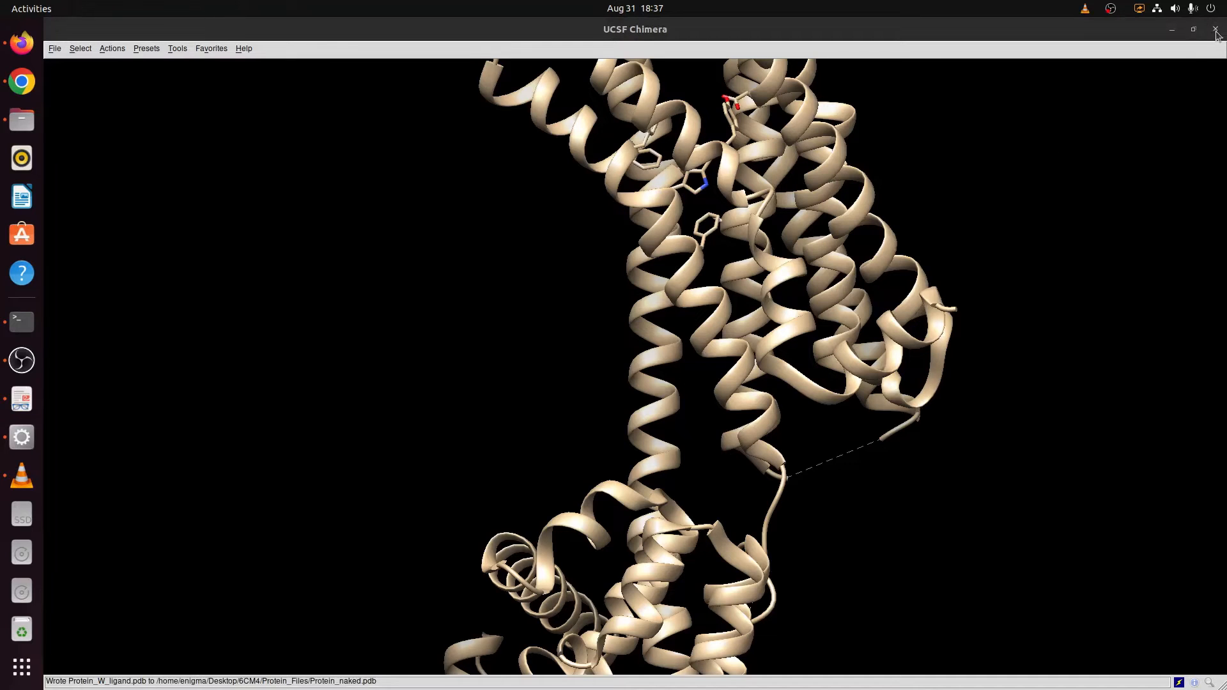
- Close the current structure session and check the saved Protein_naked.pdb in the Protein_Files folder
click(55, 48)
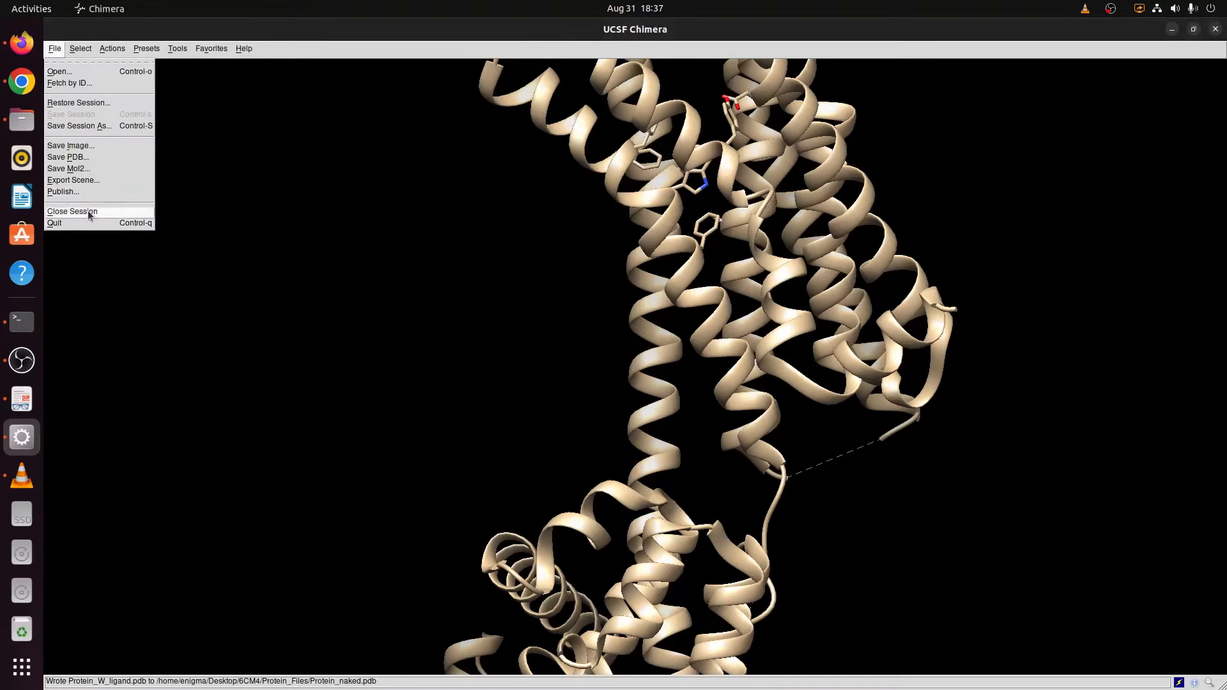
click(72, 210)
click(1172, 30)
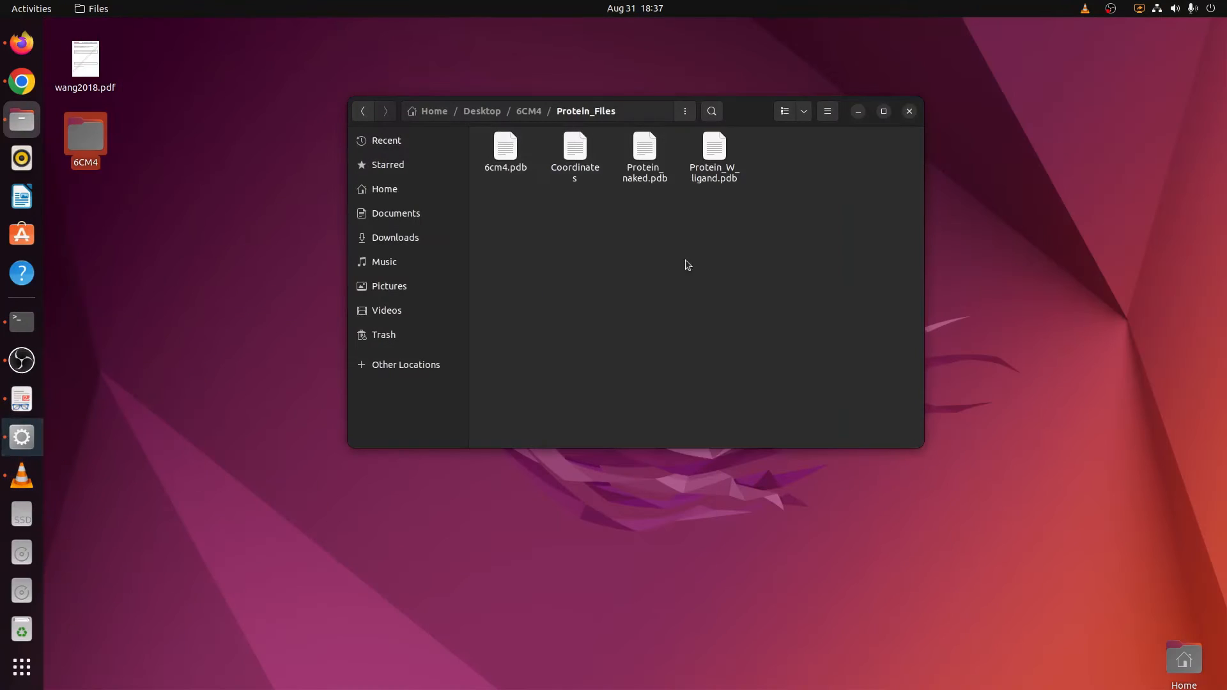
click(645, 160)
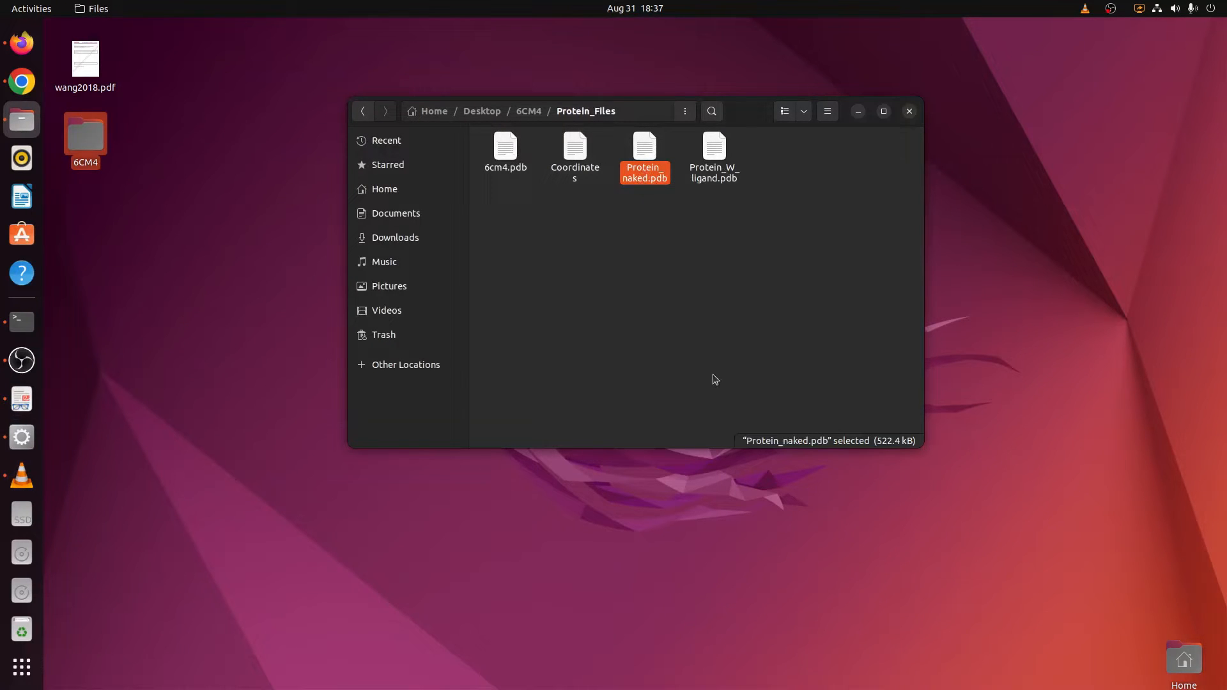
click(22, 359)
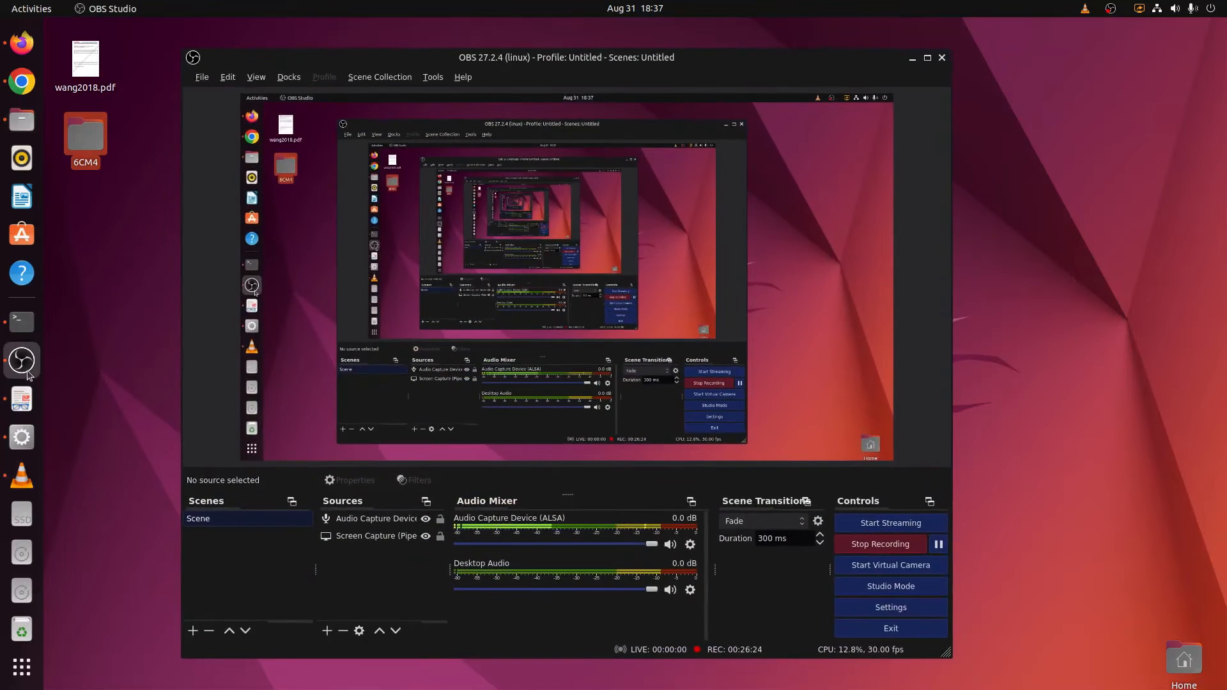
click(913, 59)
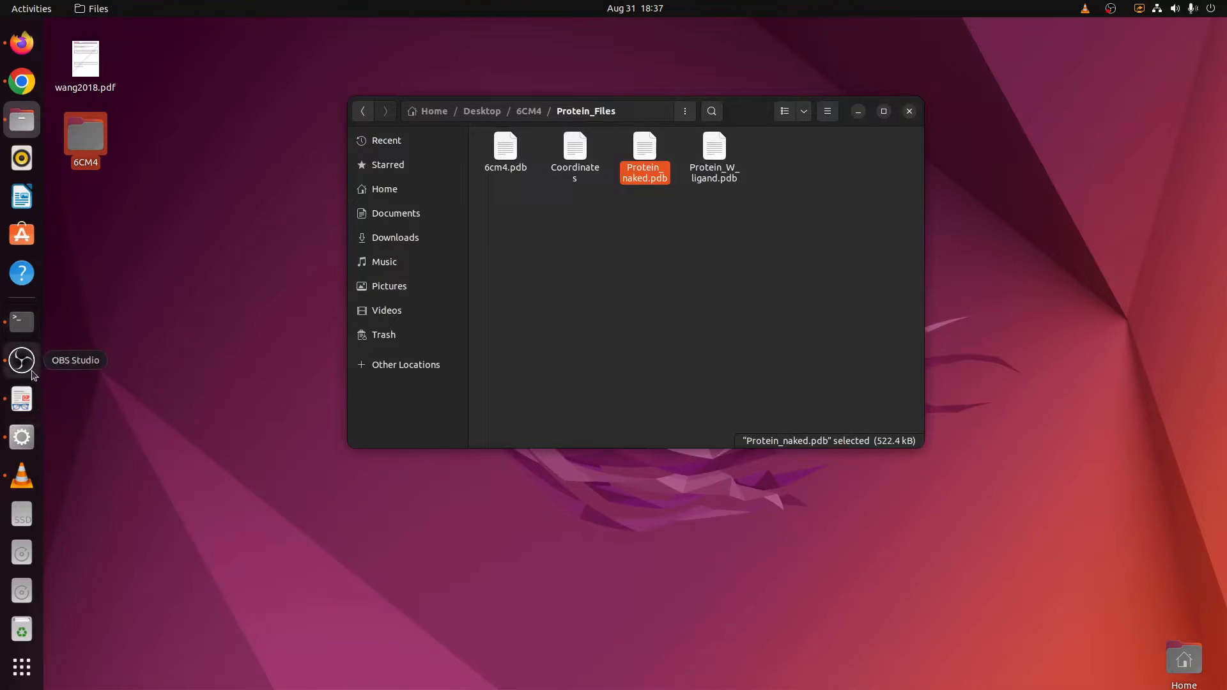
- Return to UCSF Chimera and open Protein_naked.pdb from the Protein_Files folder, viewing the whole ligand-free protein
click(21, 437)
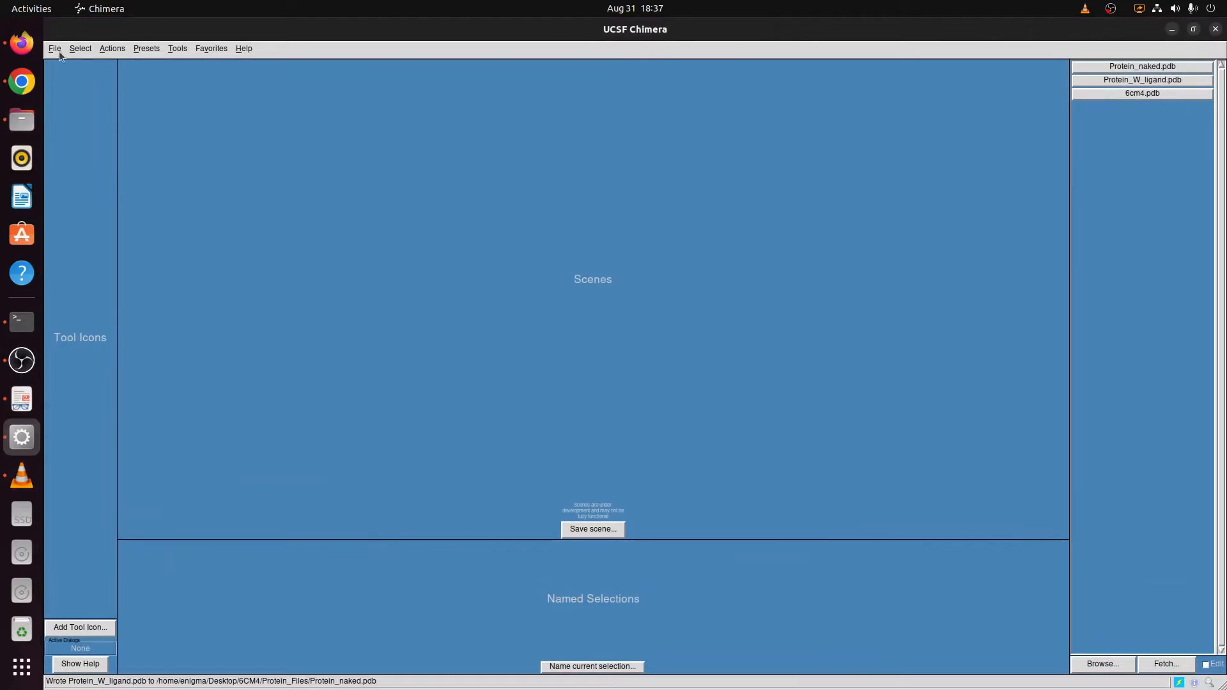
click(56, 49)
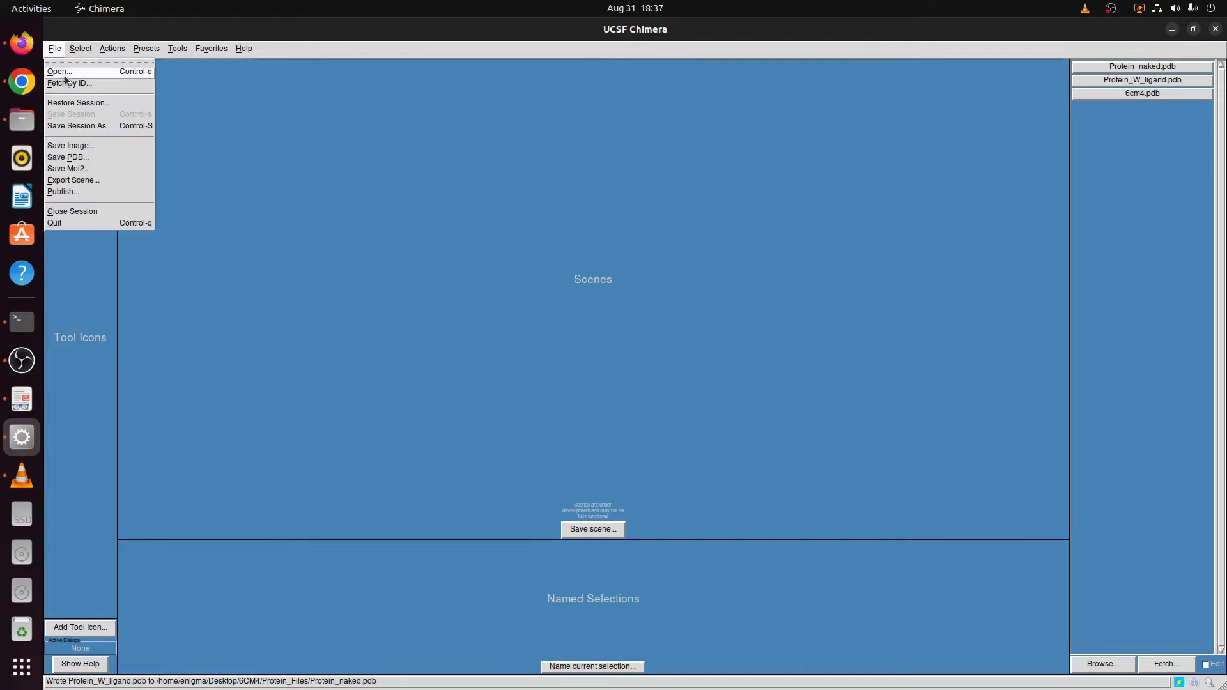
click(59, 72)
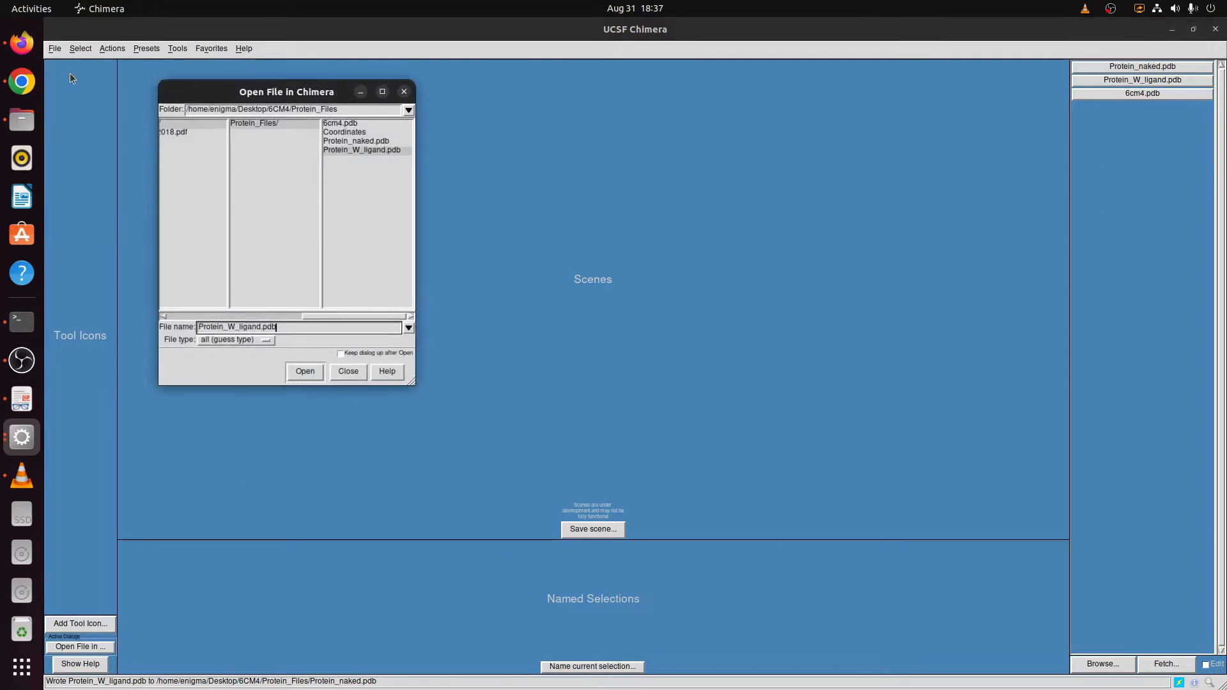
click(372, 139)
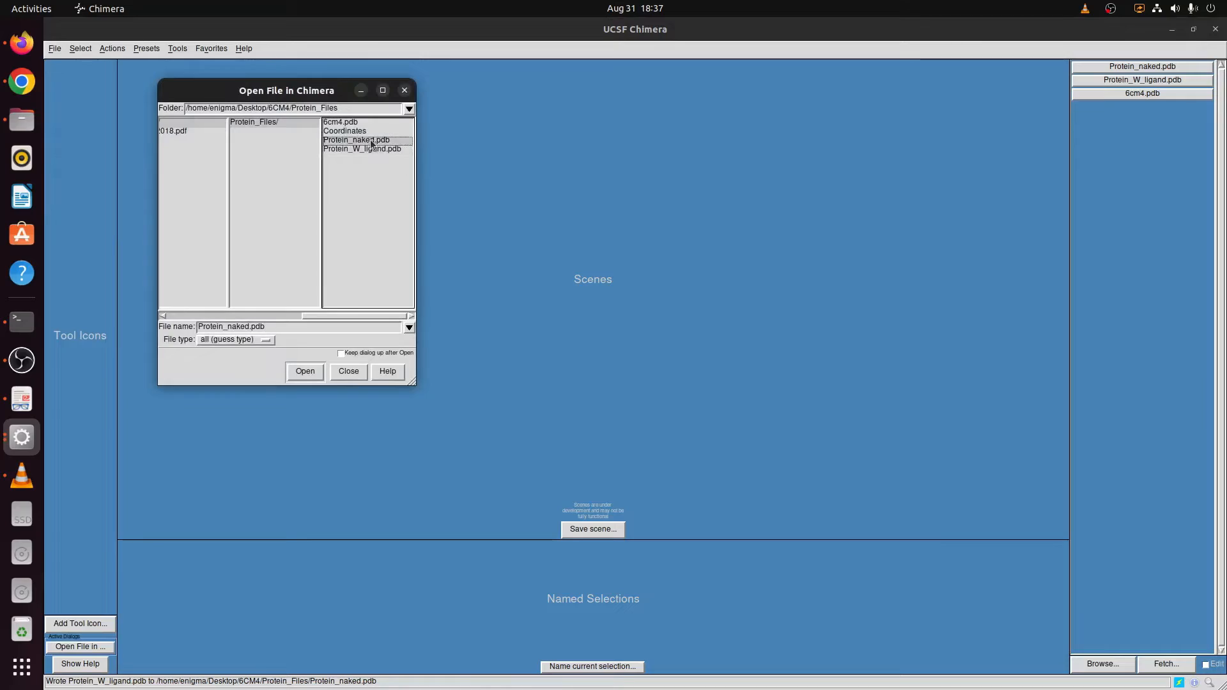
click(320, 373)
drag(759, 277, 734, 446)
drag(723, 260, 761, 217)
drag(756, 283, 734, 221)
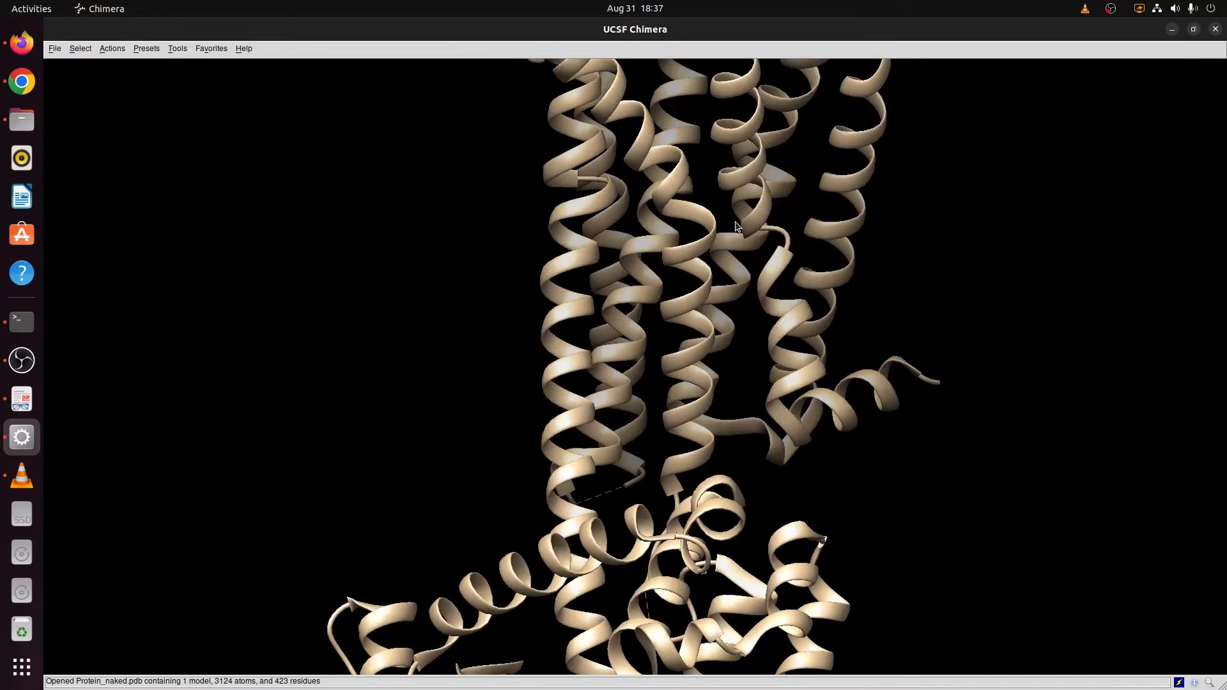
scroll(736, 225, down, 3)
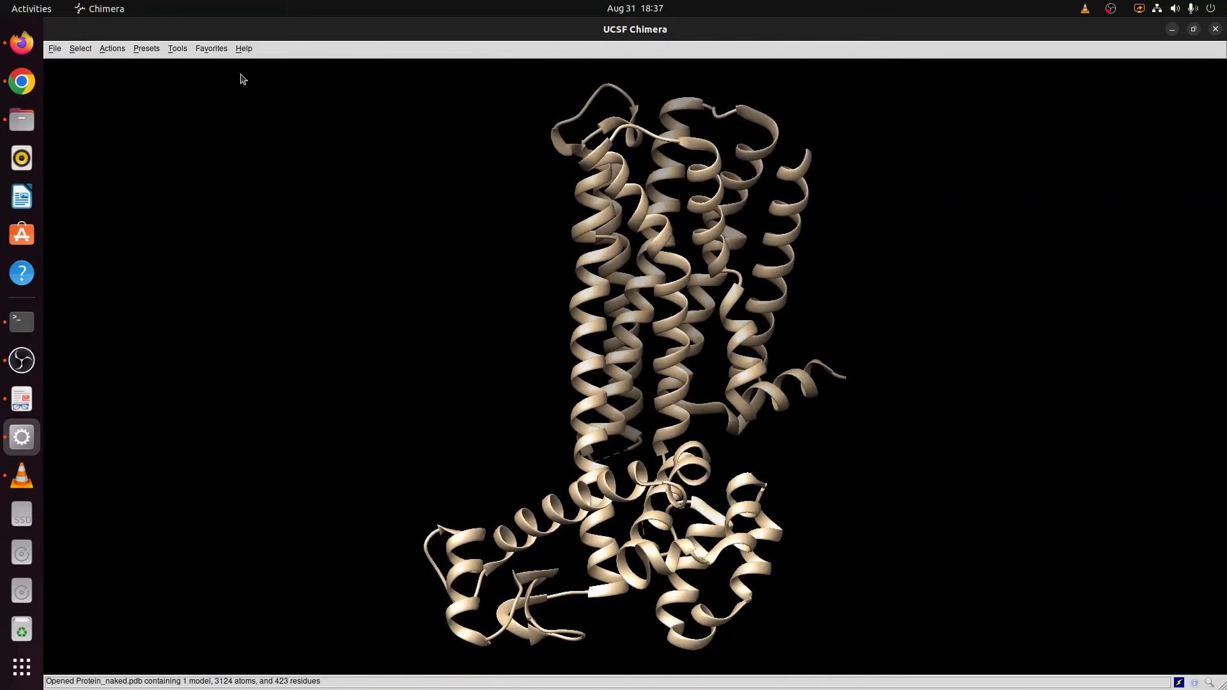
click(178, 49)
mouse_move(175, 142)
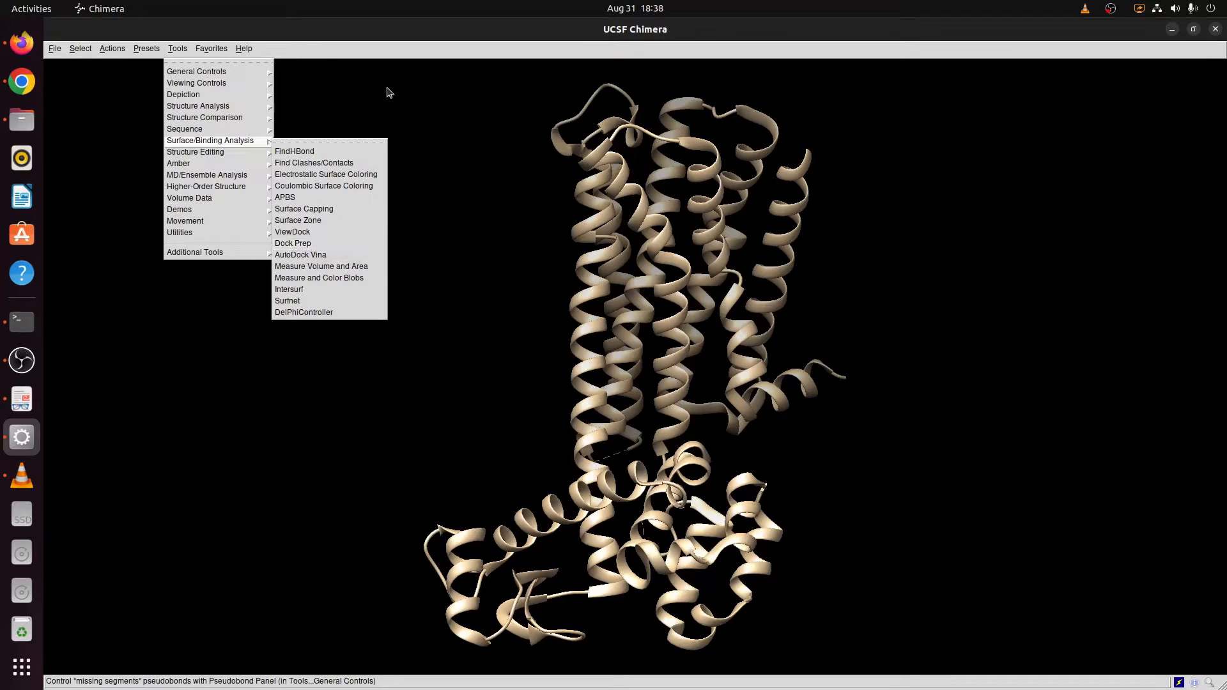
click(419, 170)
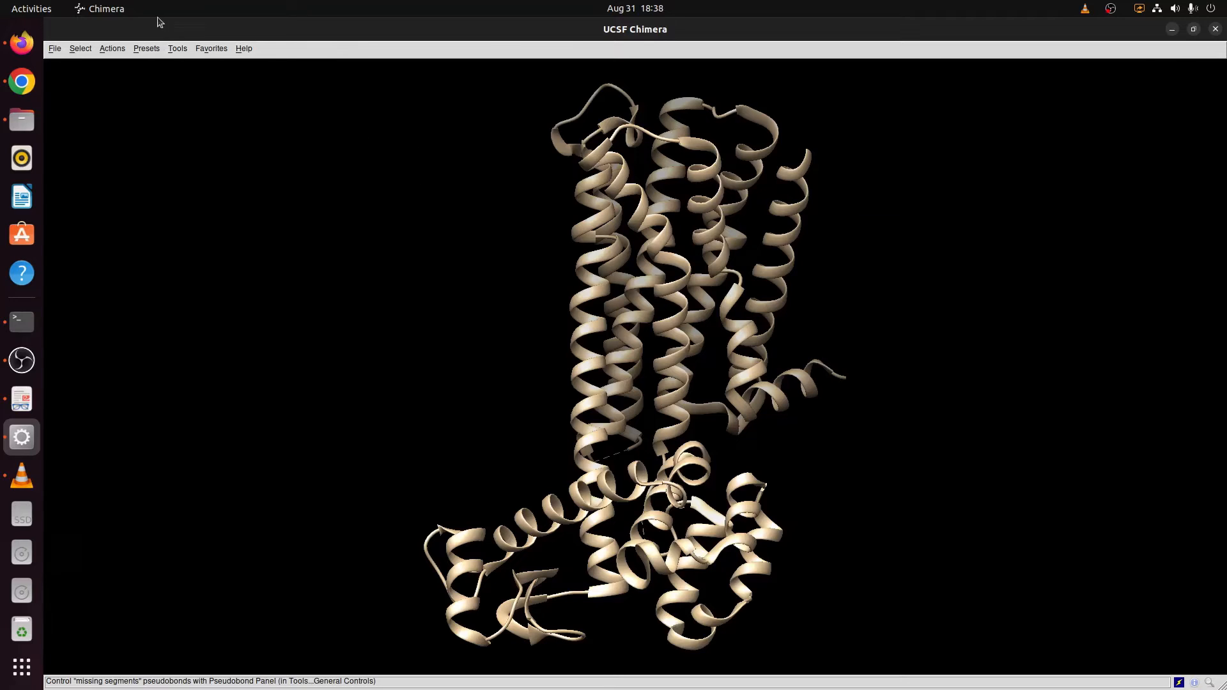
- Run Dock Prep on Protein_naked.pdb with solvent deletion, Dunbrack 2010 side-chain replacement, added hydrogens and charges, and Mol2 output
click(177, 49)
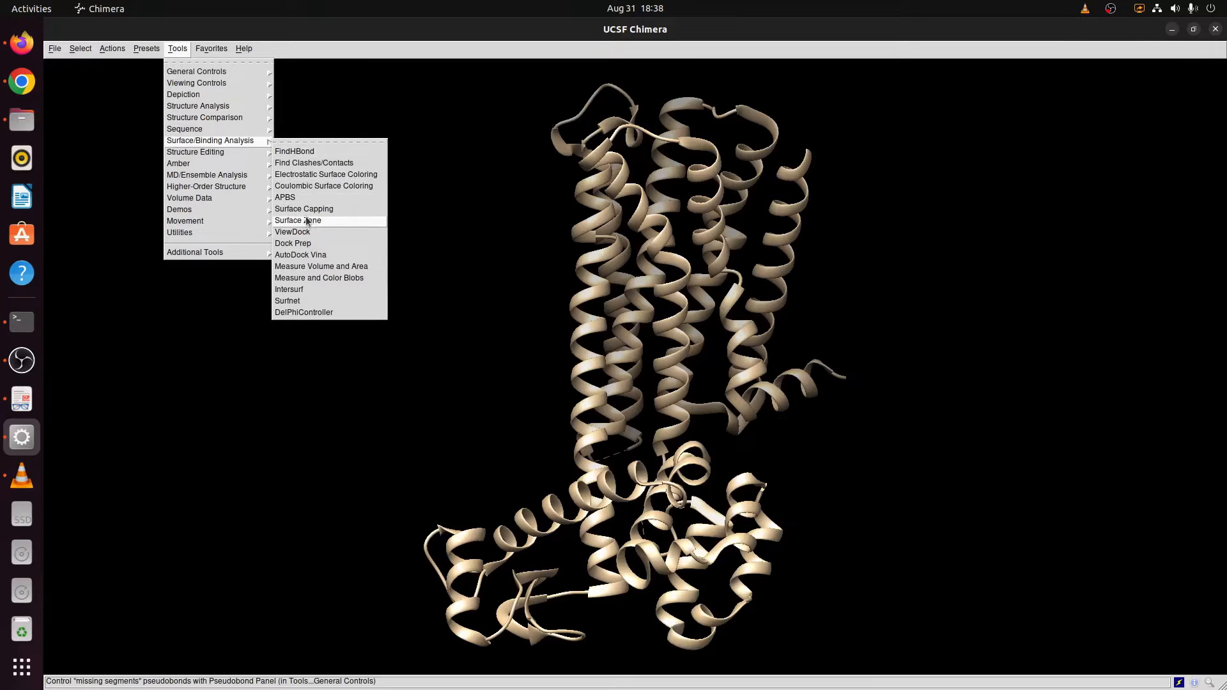
click(292, 246)
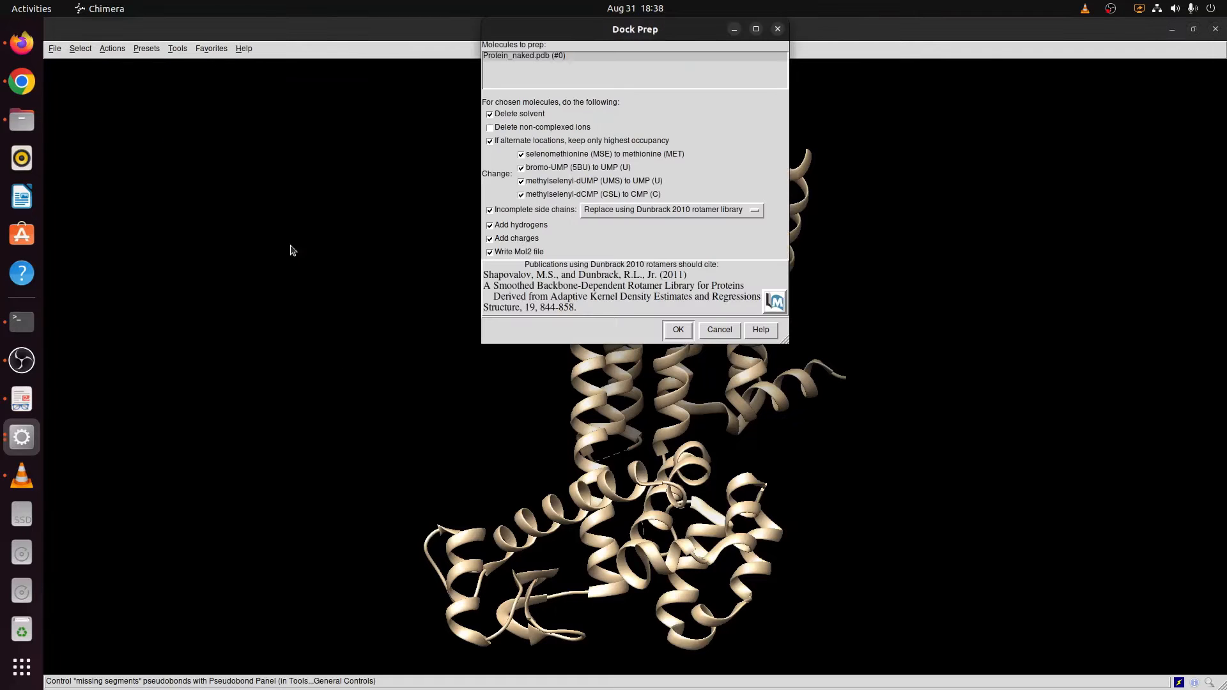
drag(604, 33, 876, 110)
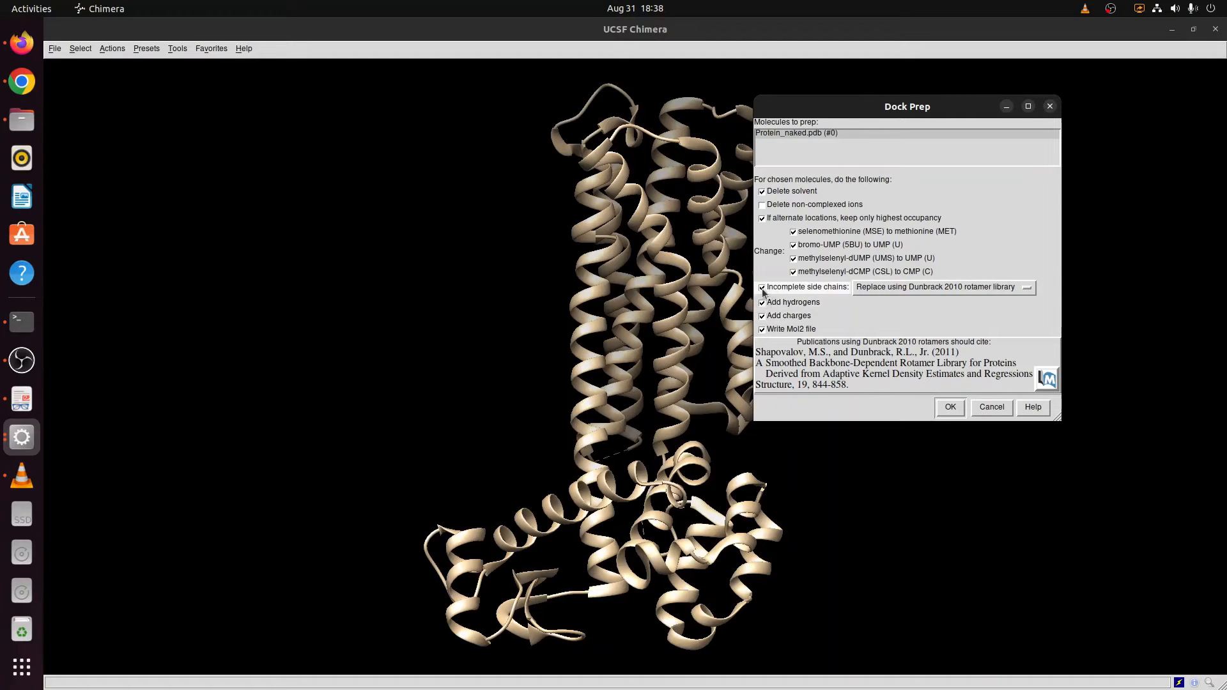
drag(879, 111, 935, 110)
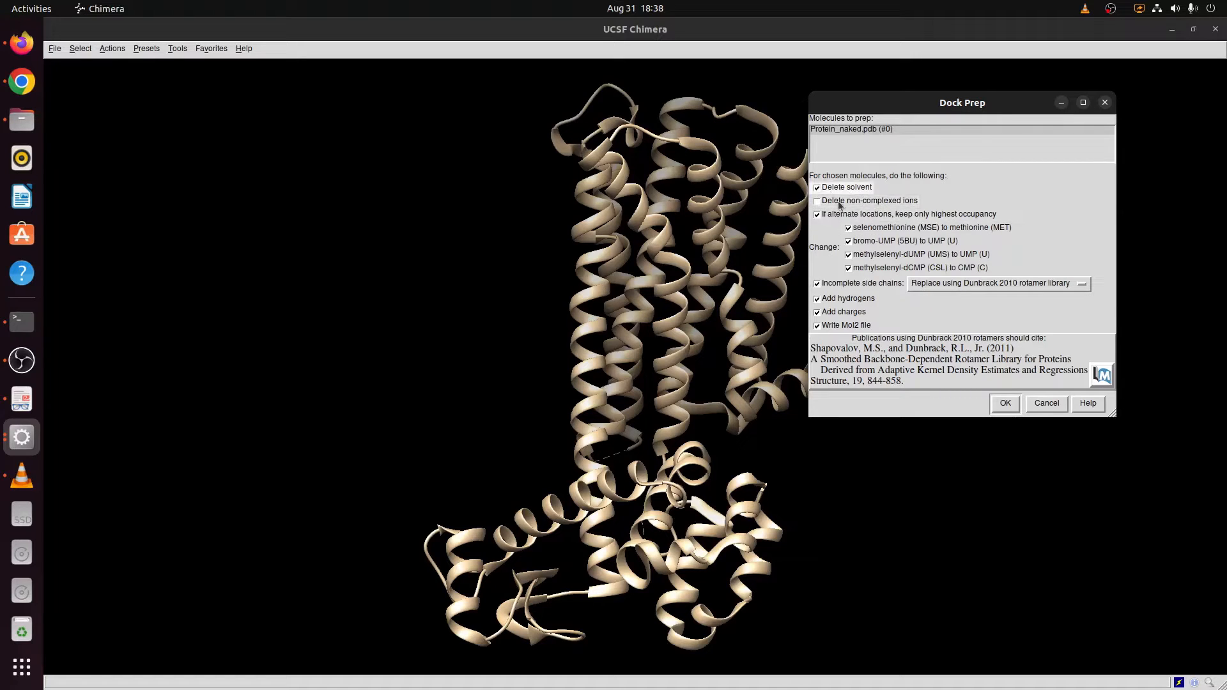
click(817, 325)
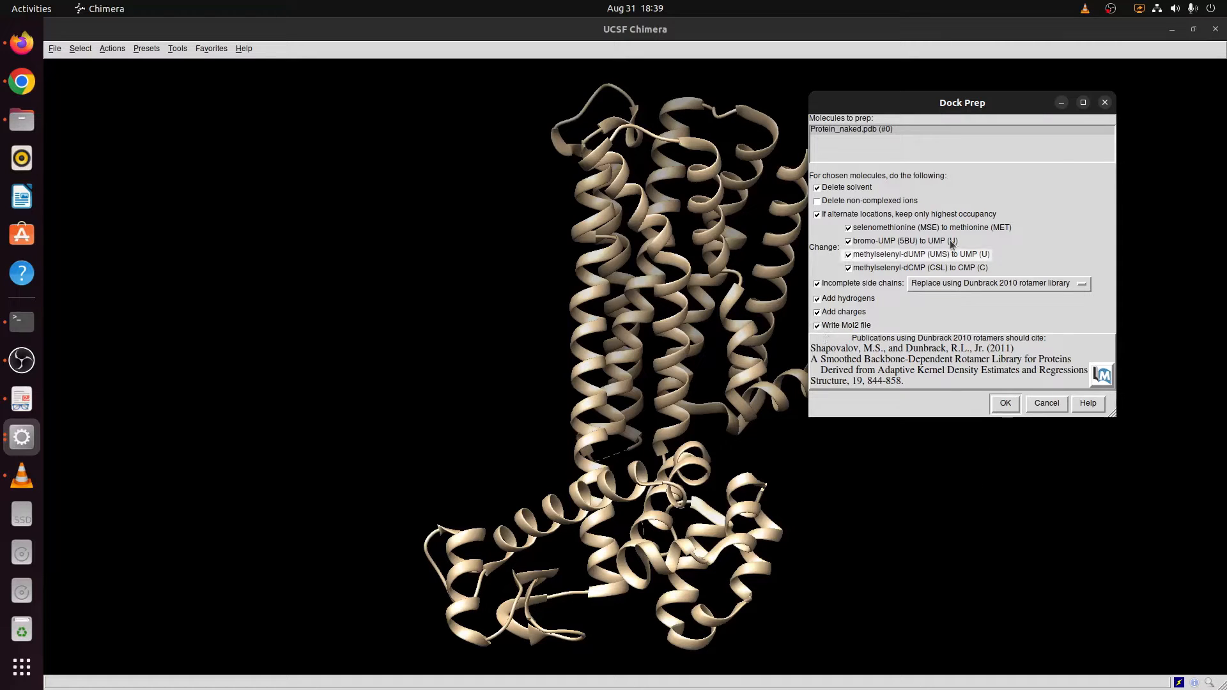
click(1005, 403)
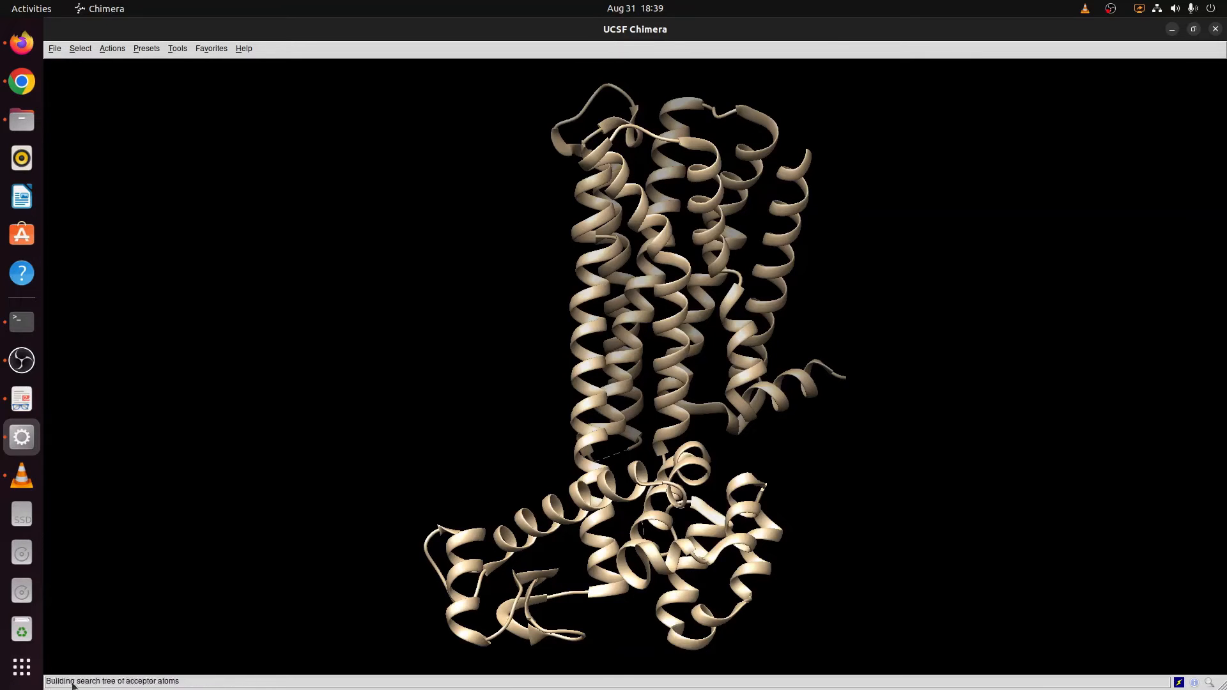
- Add hydrogens for Dock Prep, considering H-bonds and each model in isolation, with residue-name-based histidine protonation
click(1195, 30)
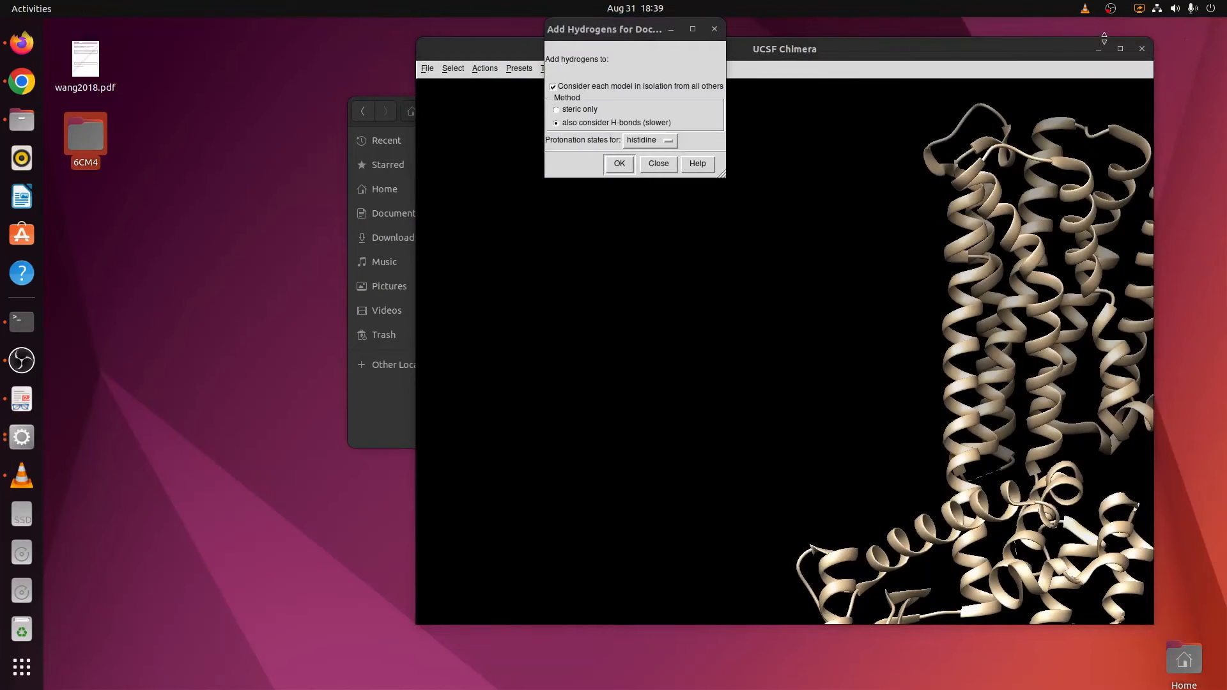
click(1126, 49)
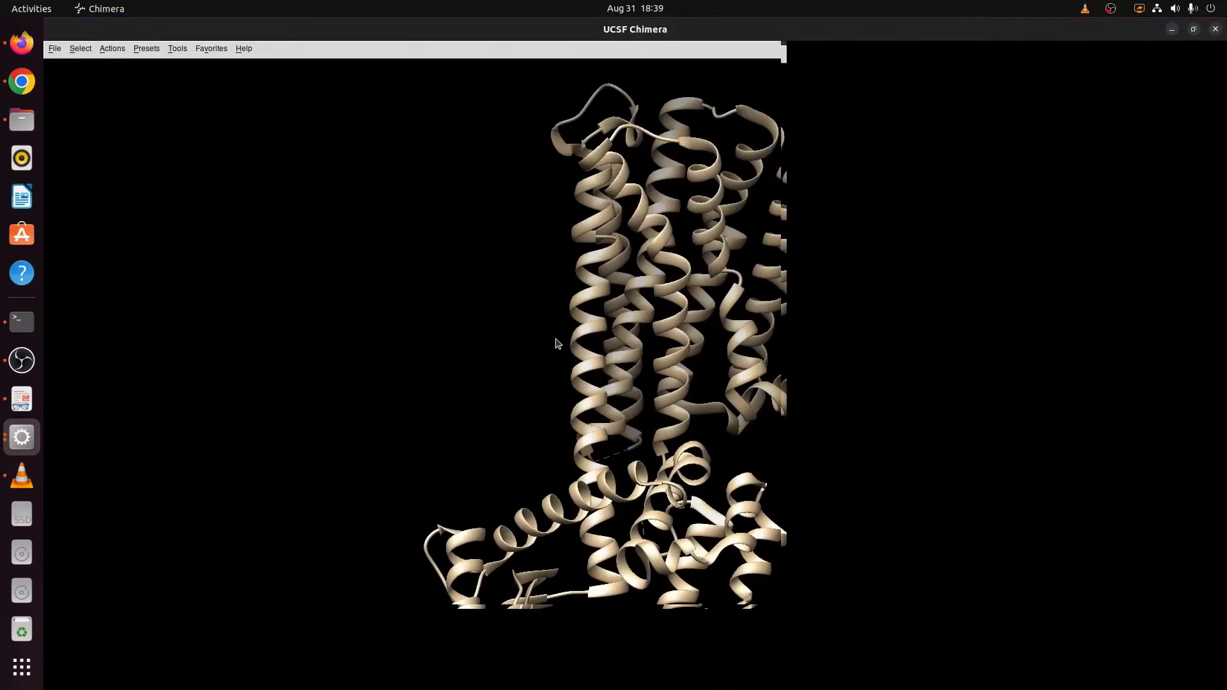
click(19, 439)
click(131, 490)
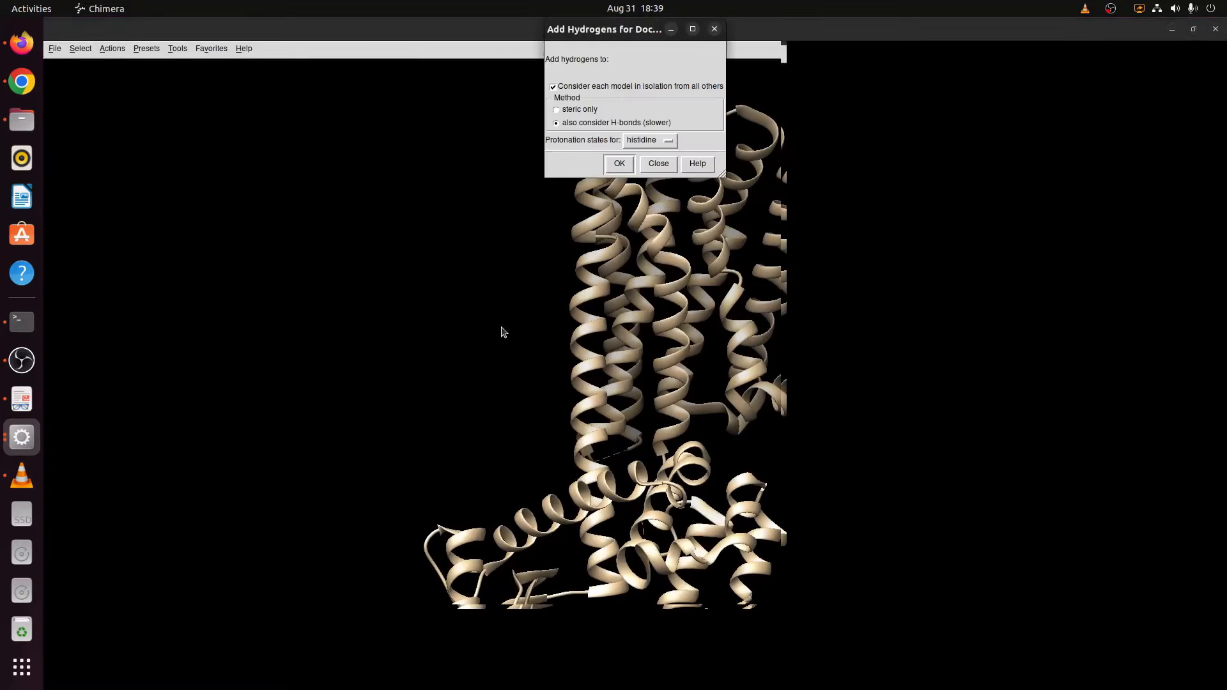
drag(597, 32, 461, 200)
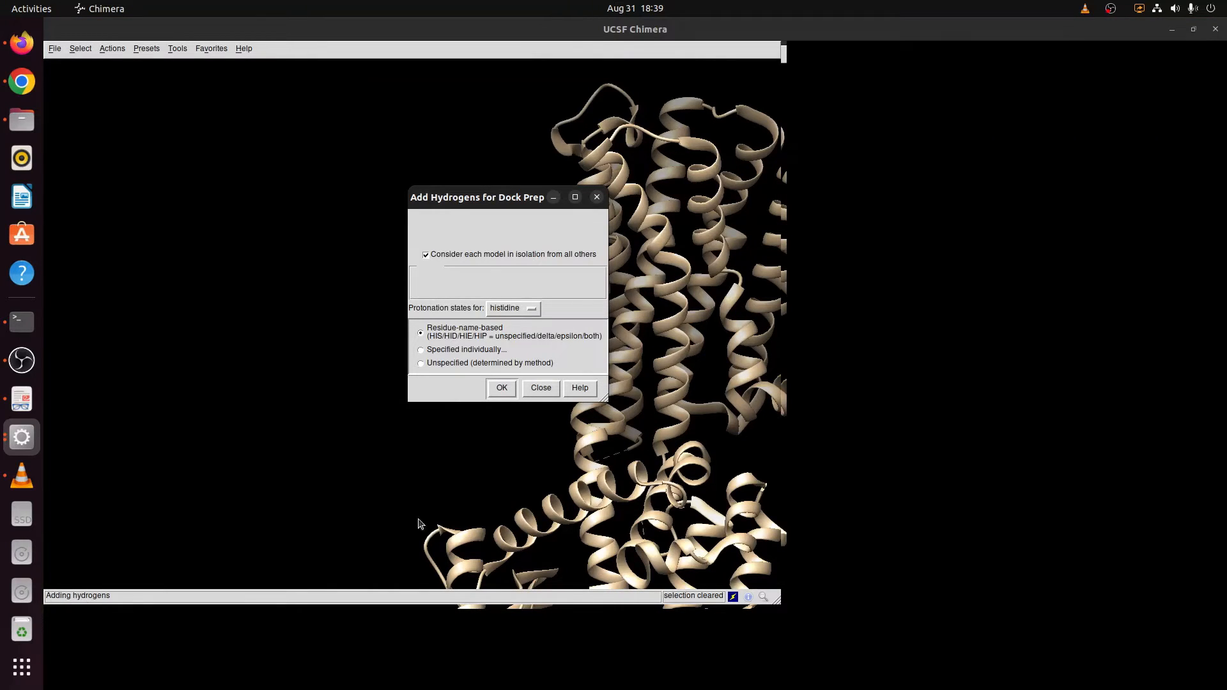
click(505, 390)
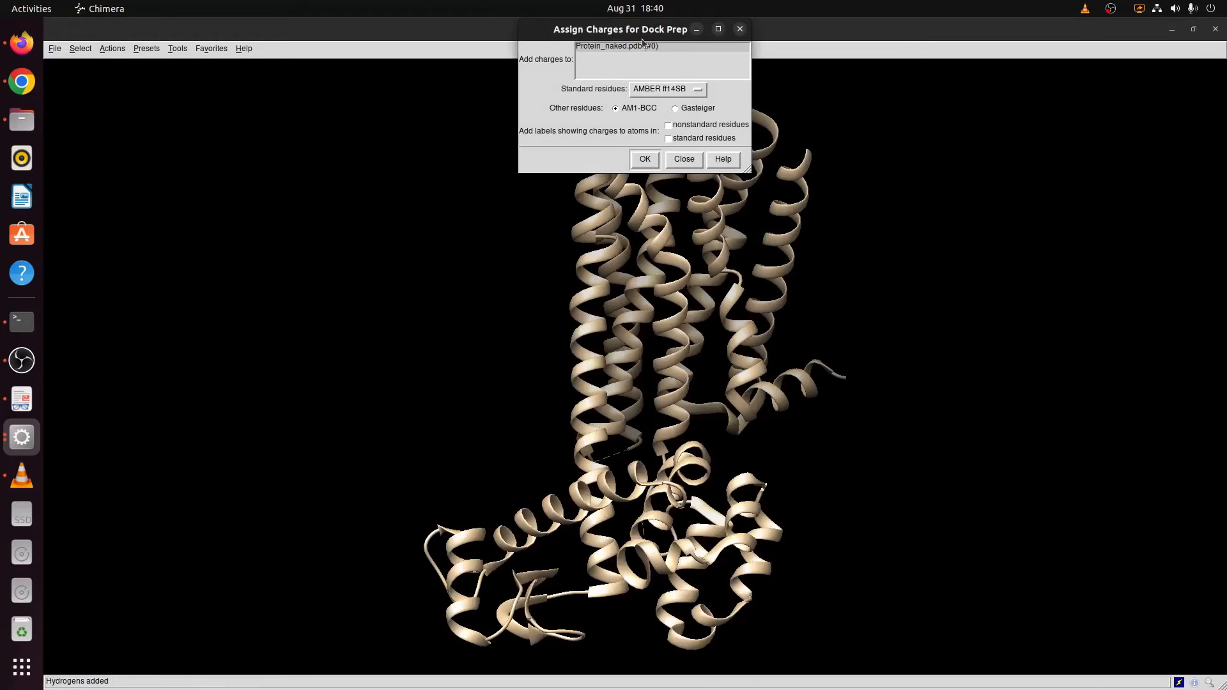
- Assign charges to Protein_naked.pdb using AMBER ff14SB for standard residues and Gasteiger for other residues
drag(641, 38, 515, 173)
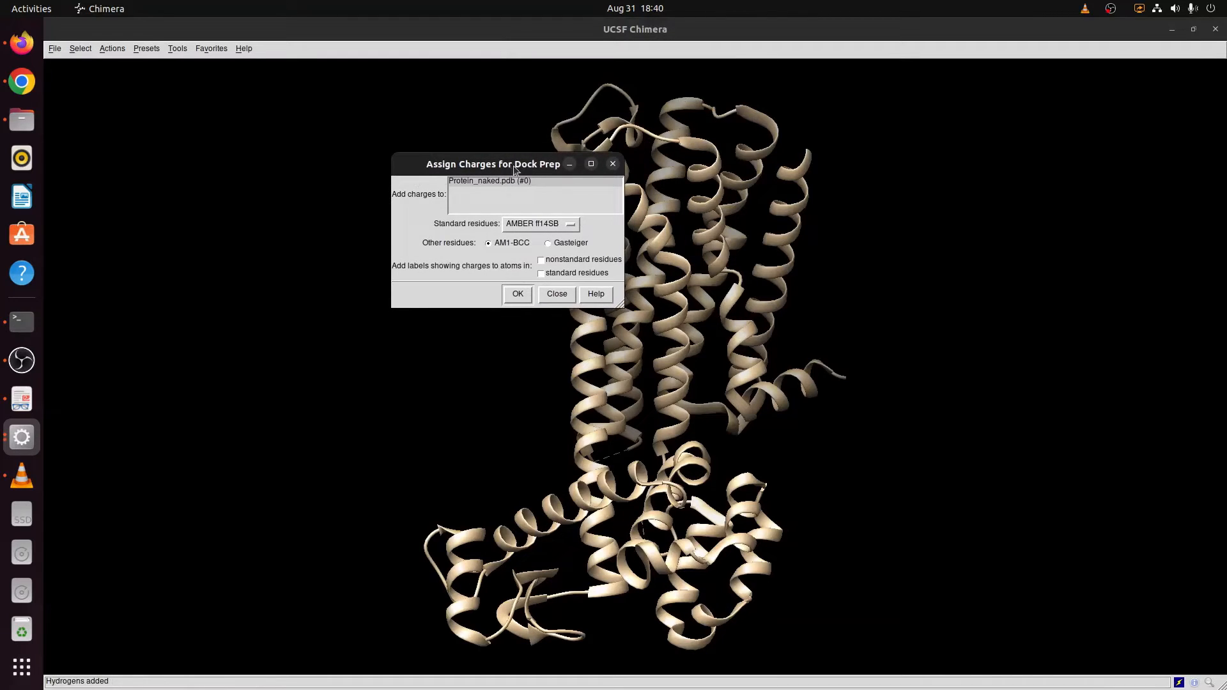
click(548, 244)
click(523, 301)
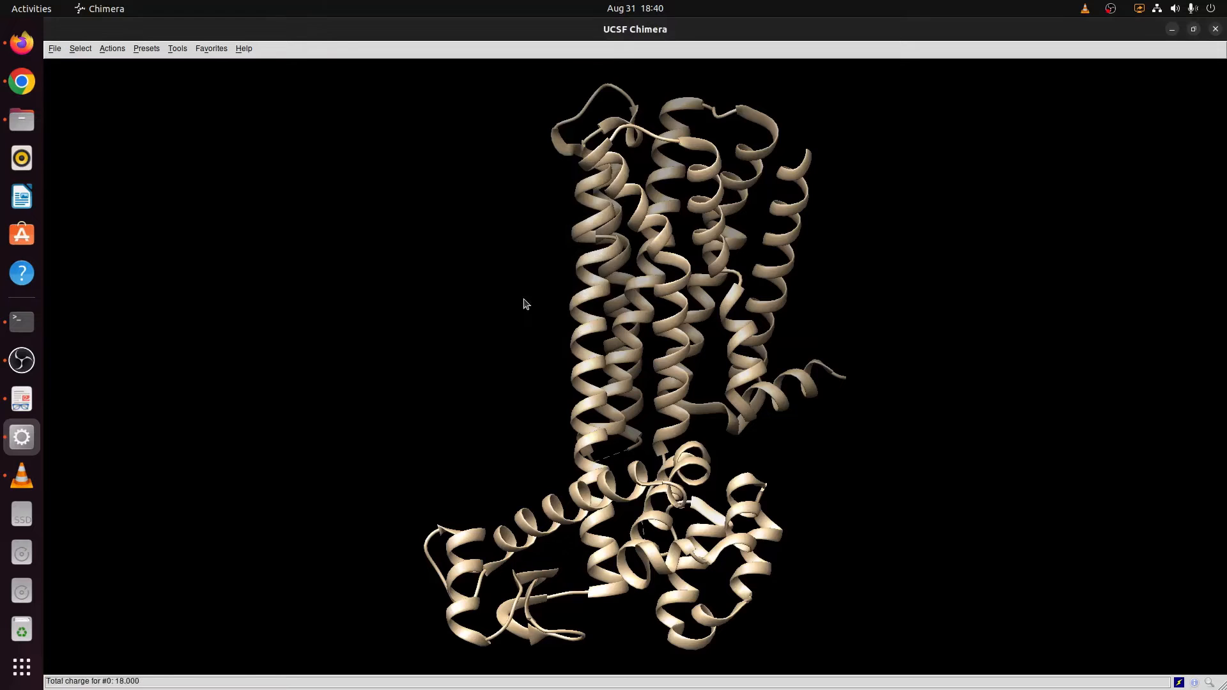
- Save the prepared structure in Protein_Files as a Mol2 file named Protein_Prepred and close the session
drag(158, 218, 345, 171)
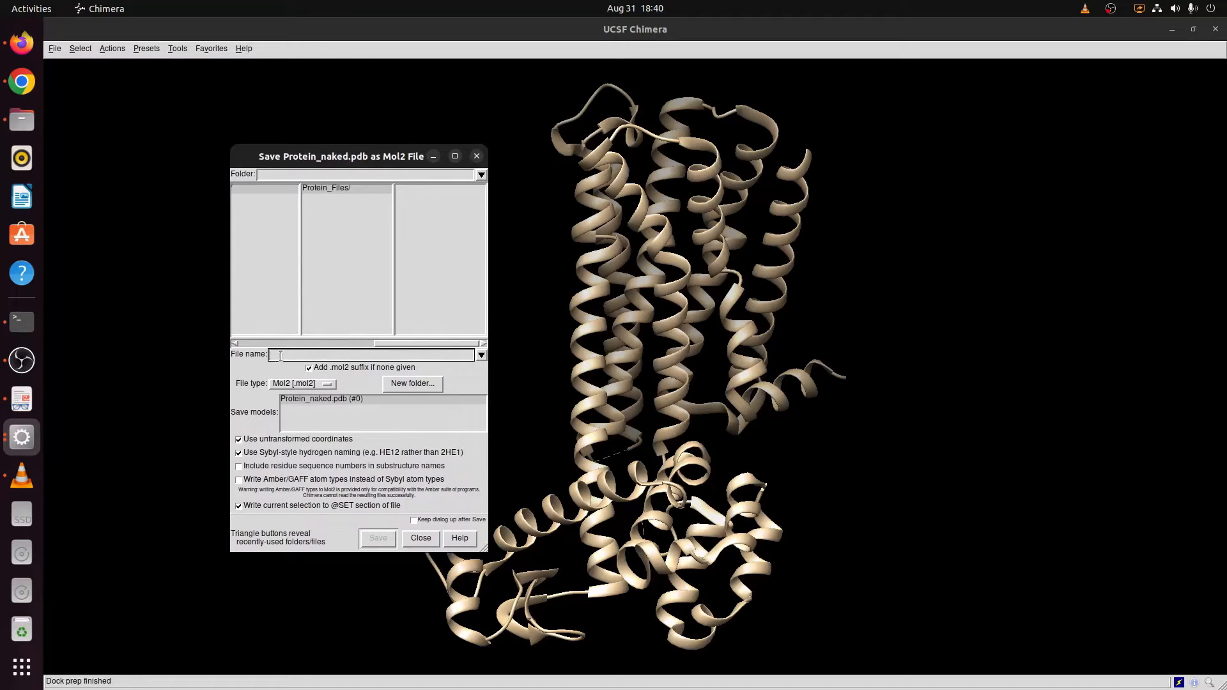
text(Protein_Prepred)
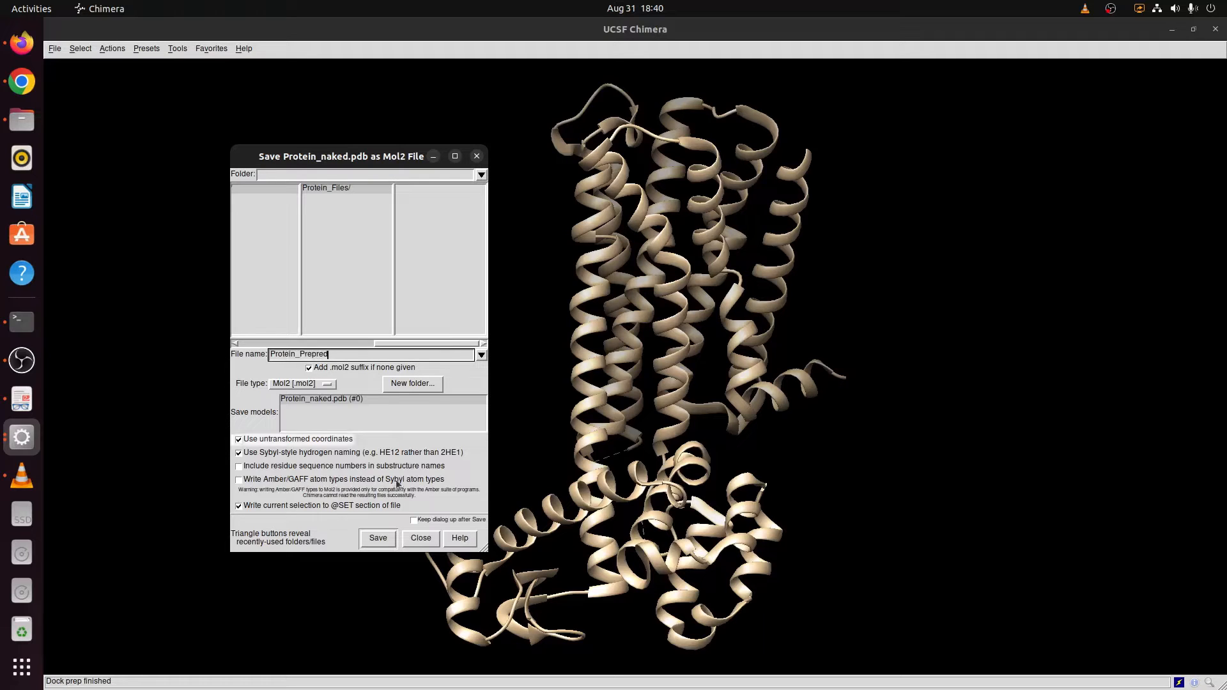
click(378, 538)
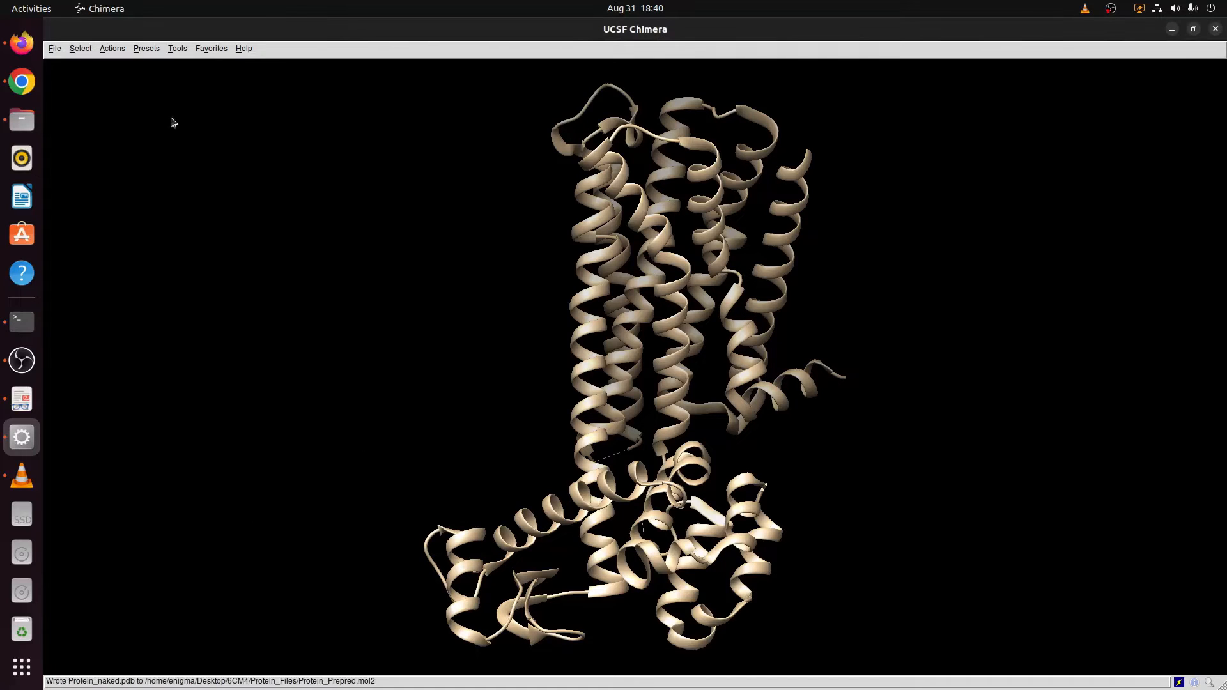
click(54, 49)
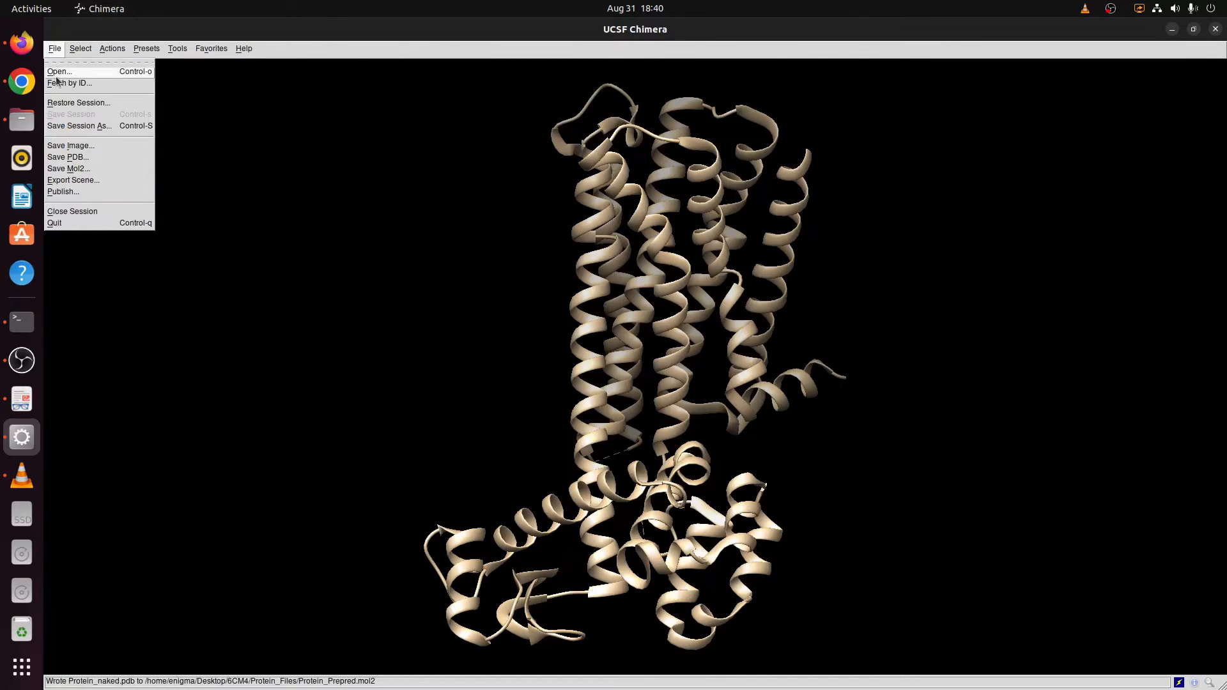
click(71, 211)
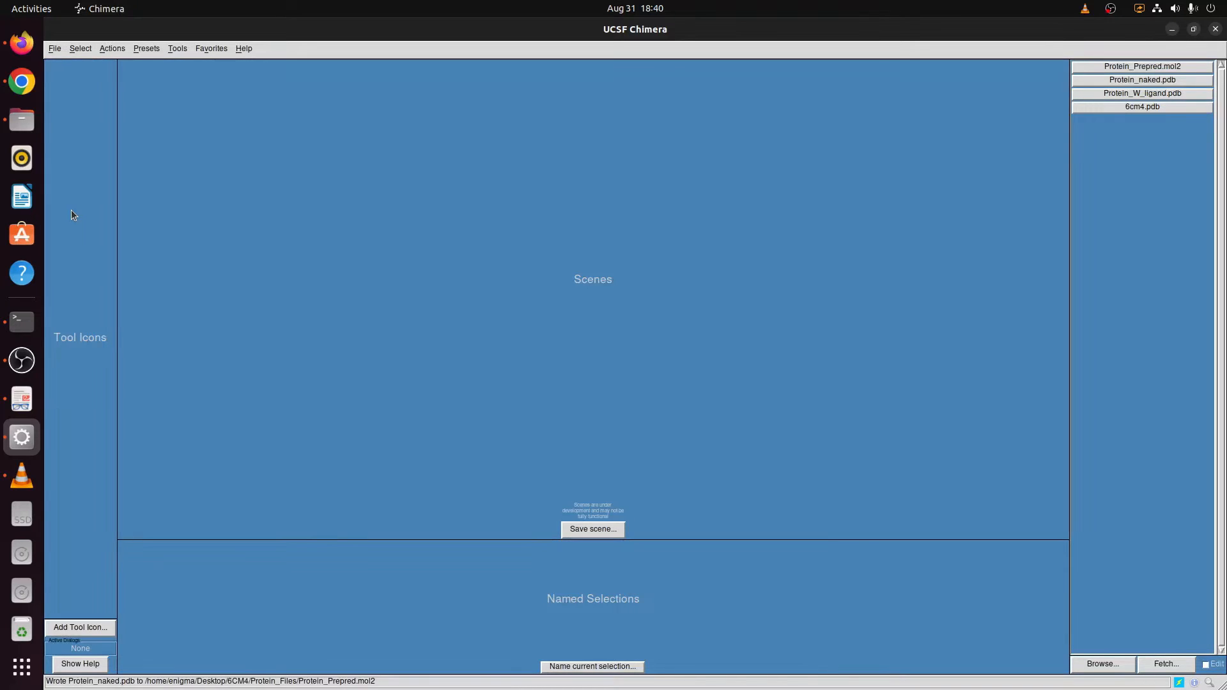
click(55, 49)
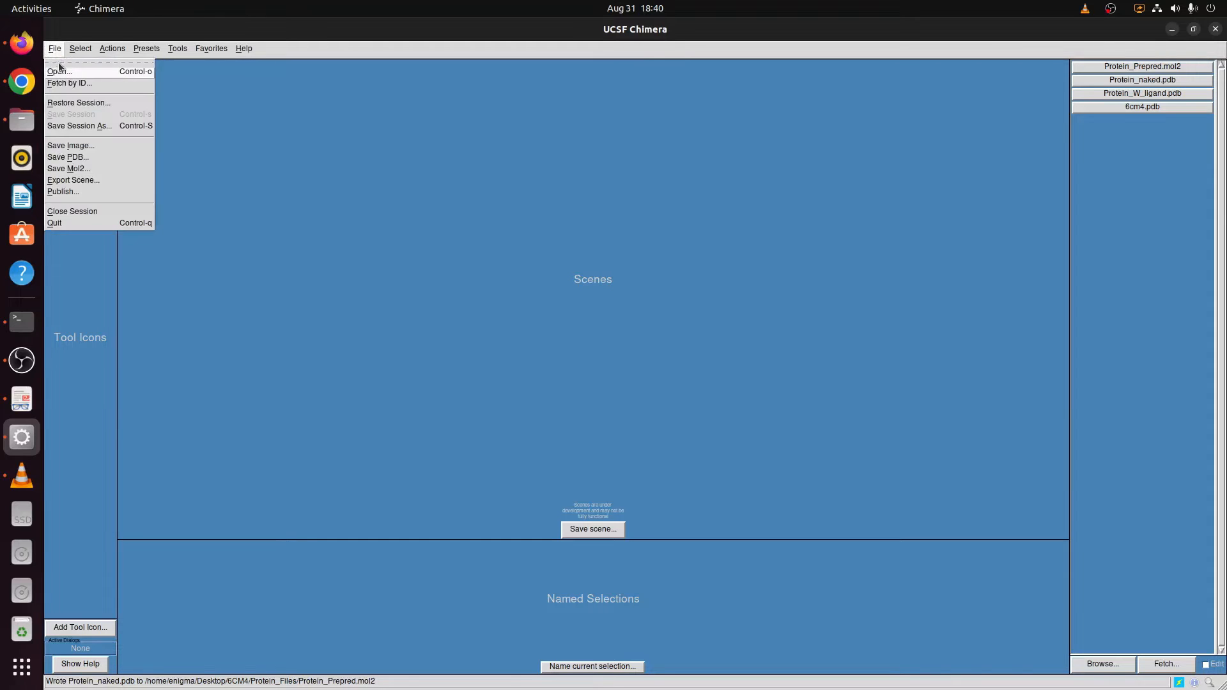
click(59, 73)
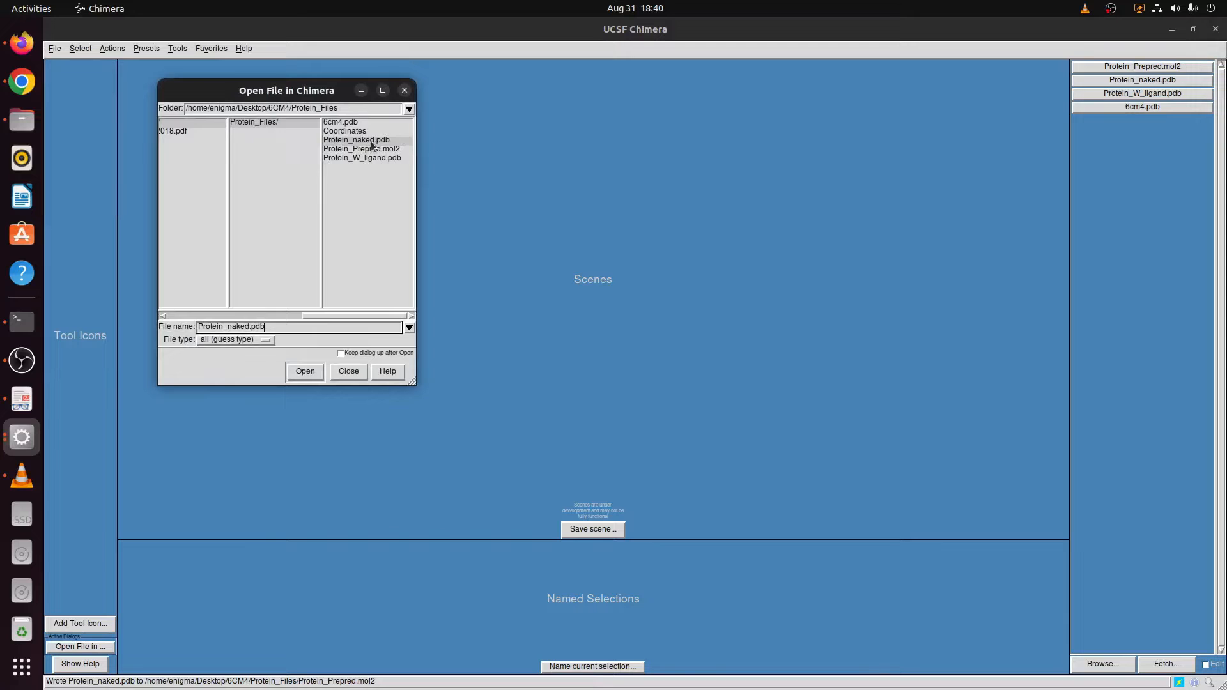
click(358, 375)
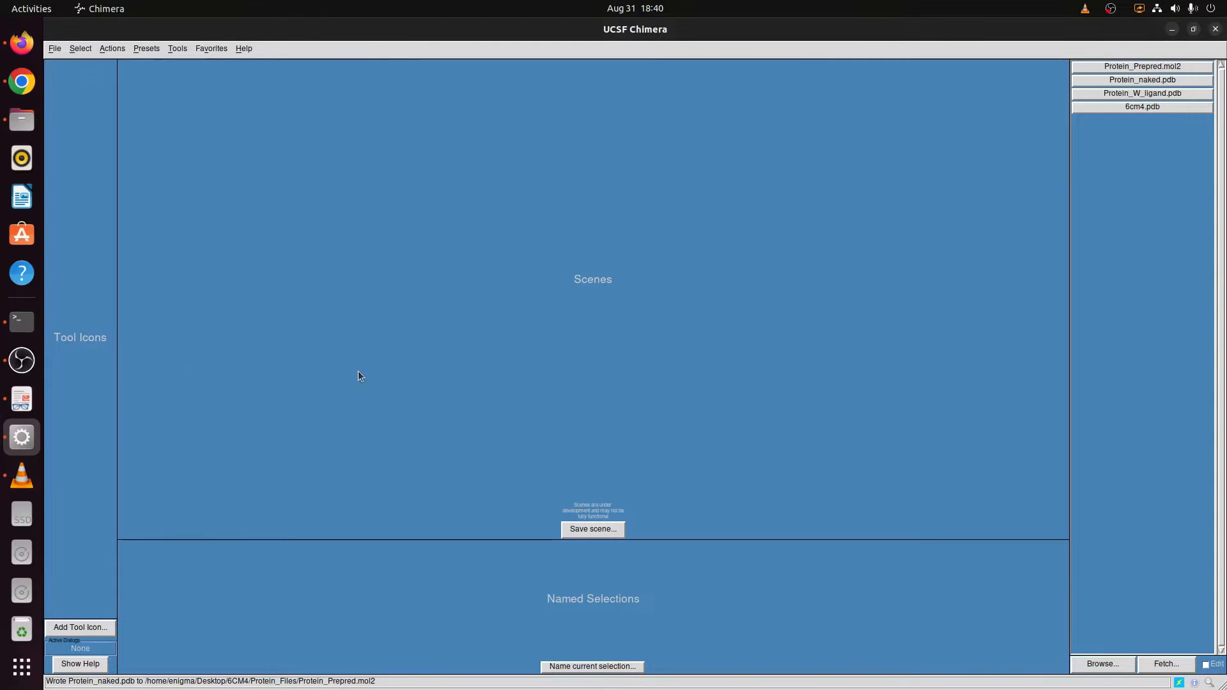
click(22, 361)
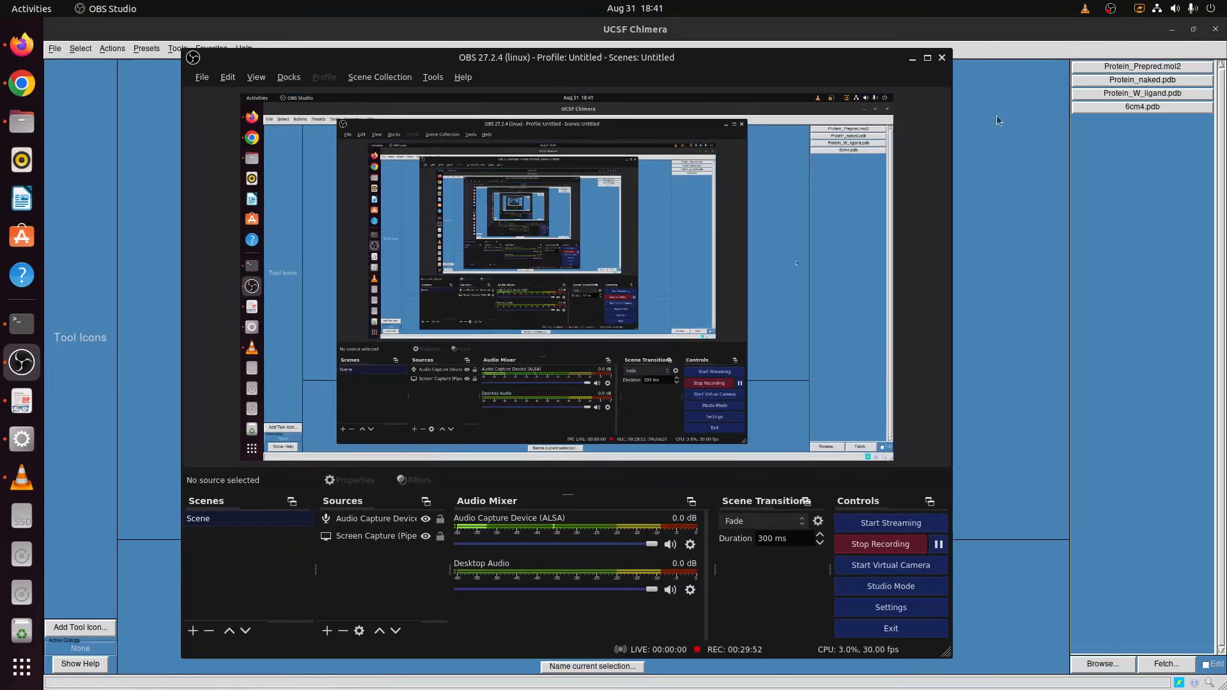
- Return to UCSF Chimera and open Protein_naked.pdb from the 6CM4 Protein_Files folder
click(911, 59)
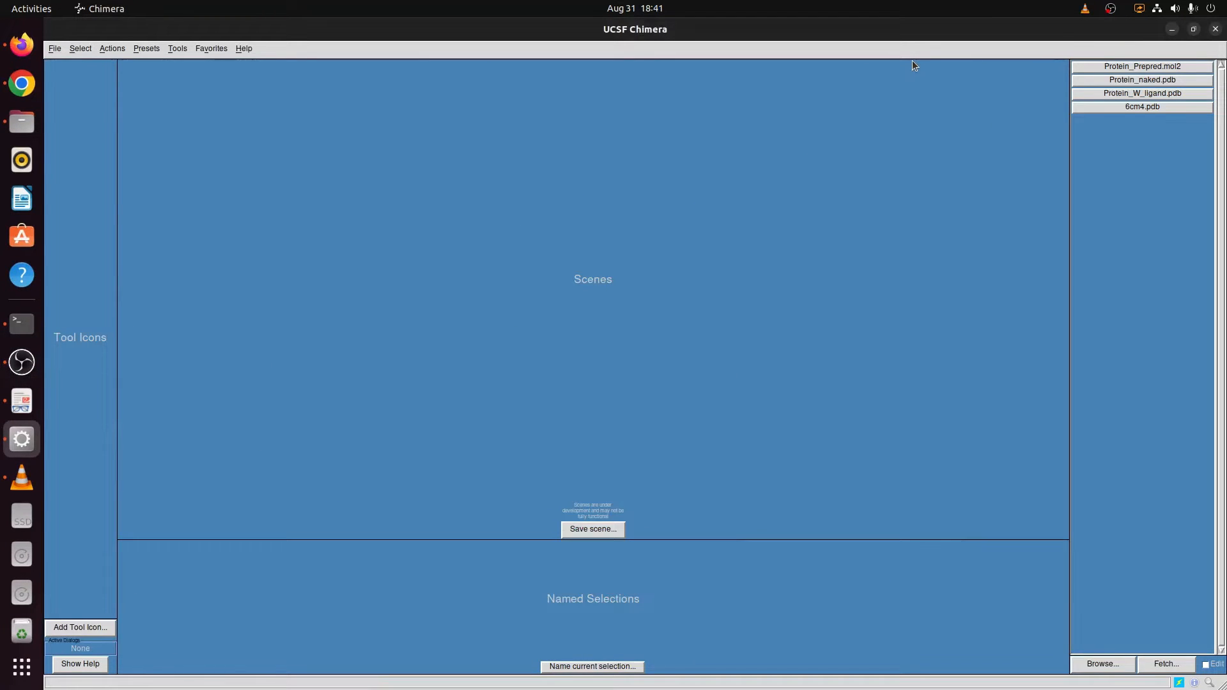
click(53, 54)
click(60, 69)
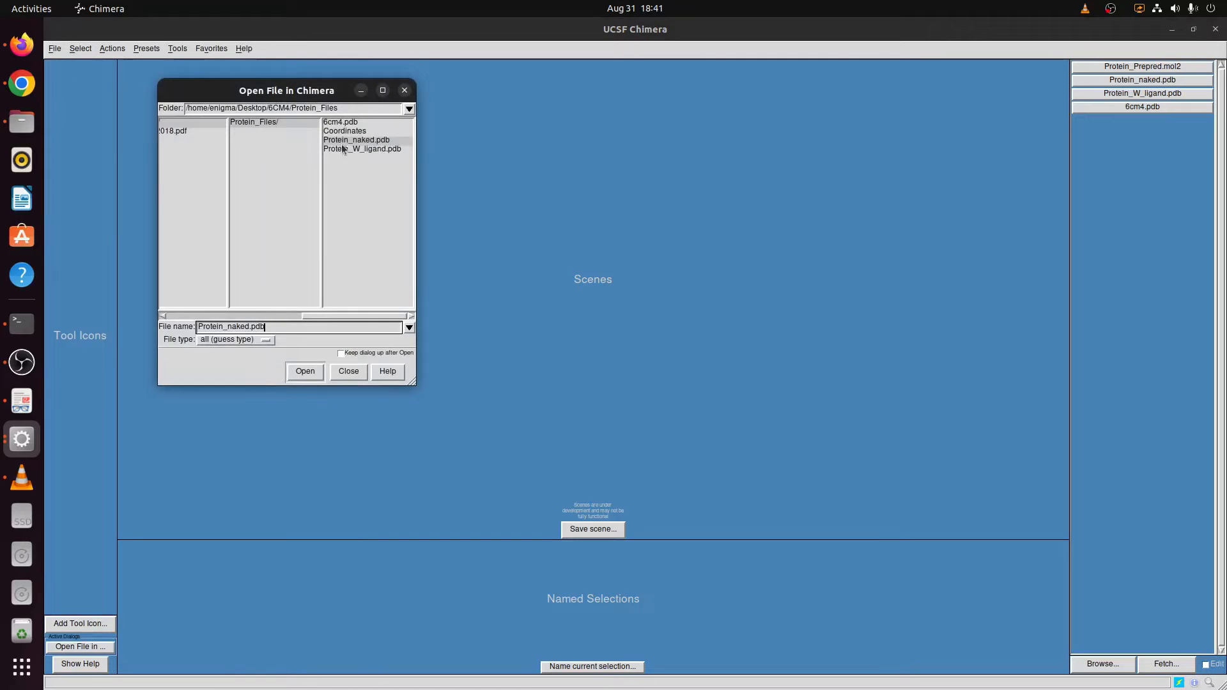
click(367, 142)
click(311, 374)
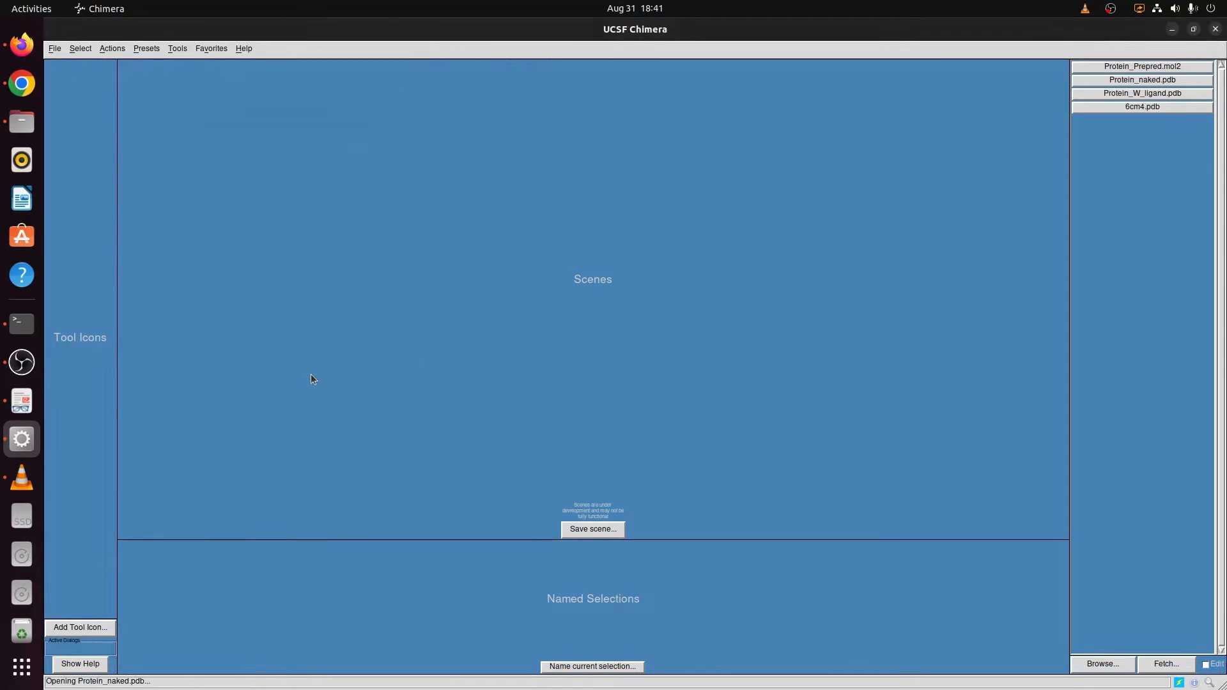
drag(727, 246, 575, 350)
scroll(646, 319, down, 5)
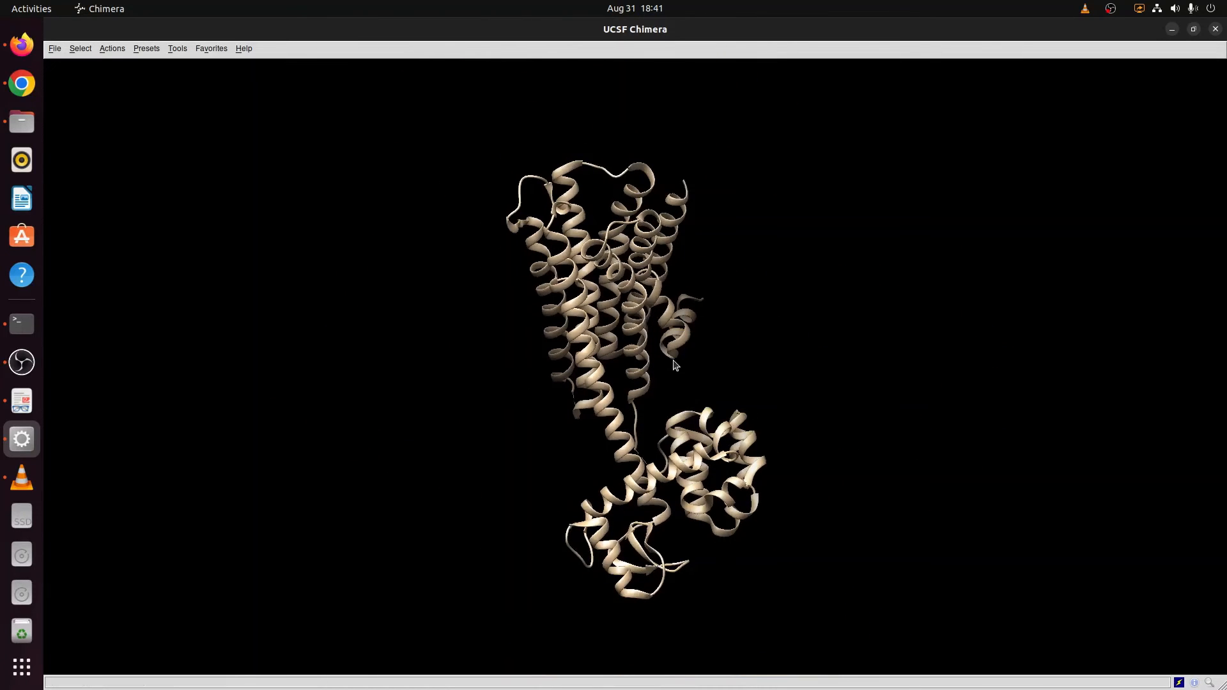
- Run Dock Prep on Protein_naked.pdb with solvent deletion, Dunbrack 2010 replacement of incomplete side chains, added hydrogens and charges, and Mol2 output
click(178, 48)
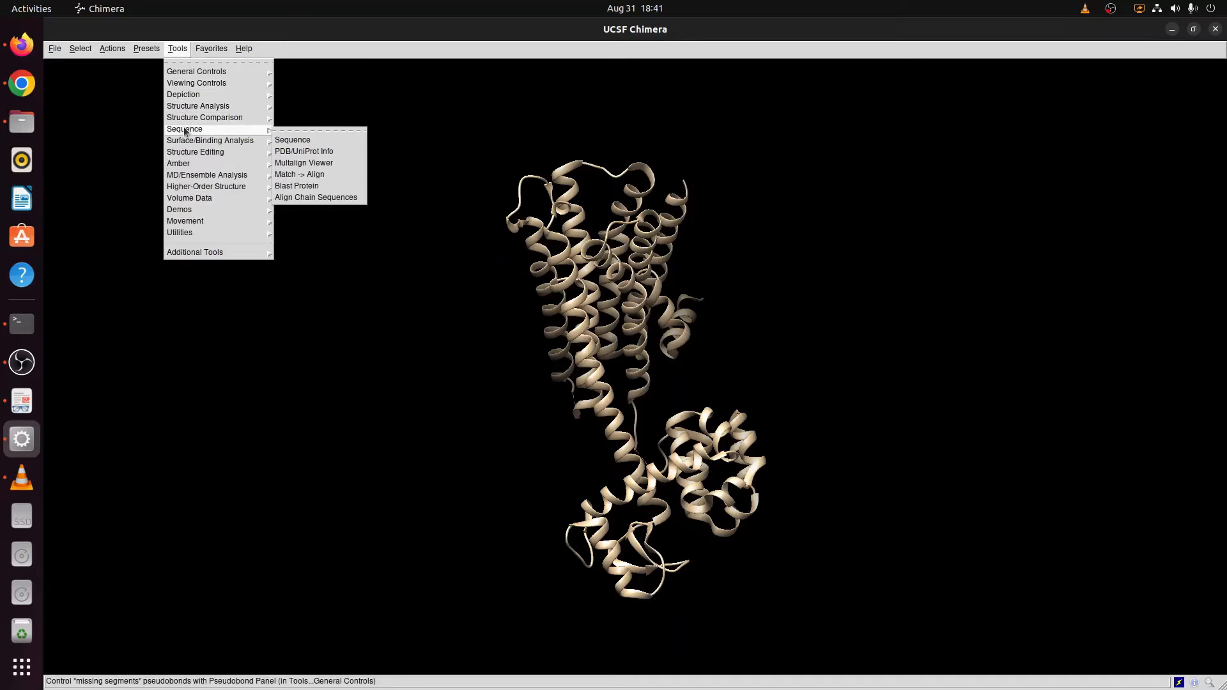
mouse_move(179, 141)
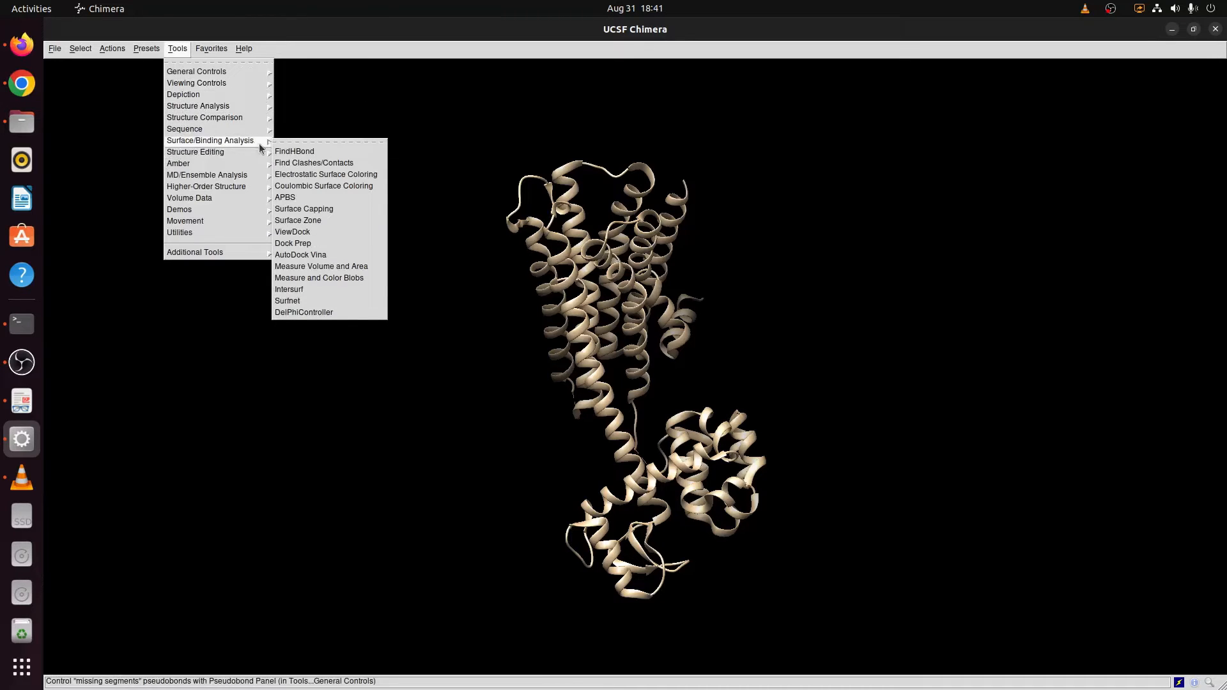
click(293, 243)
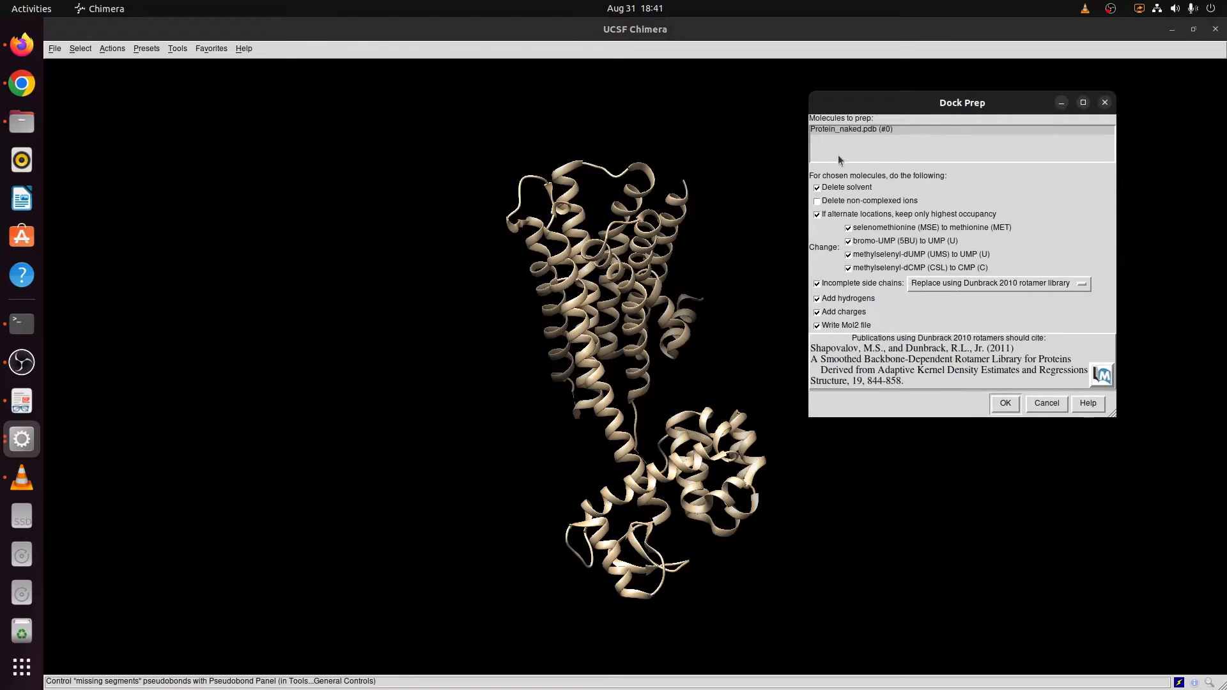
drag(894, 112, 786, 112)
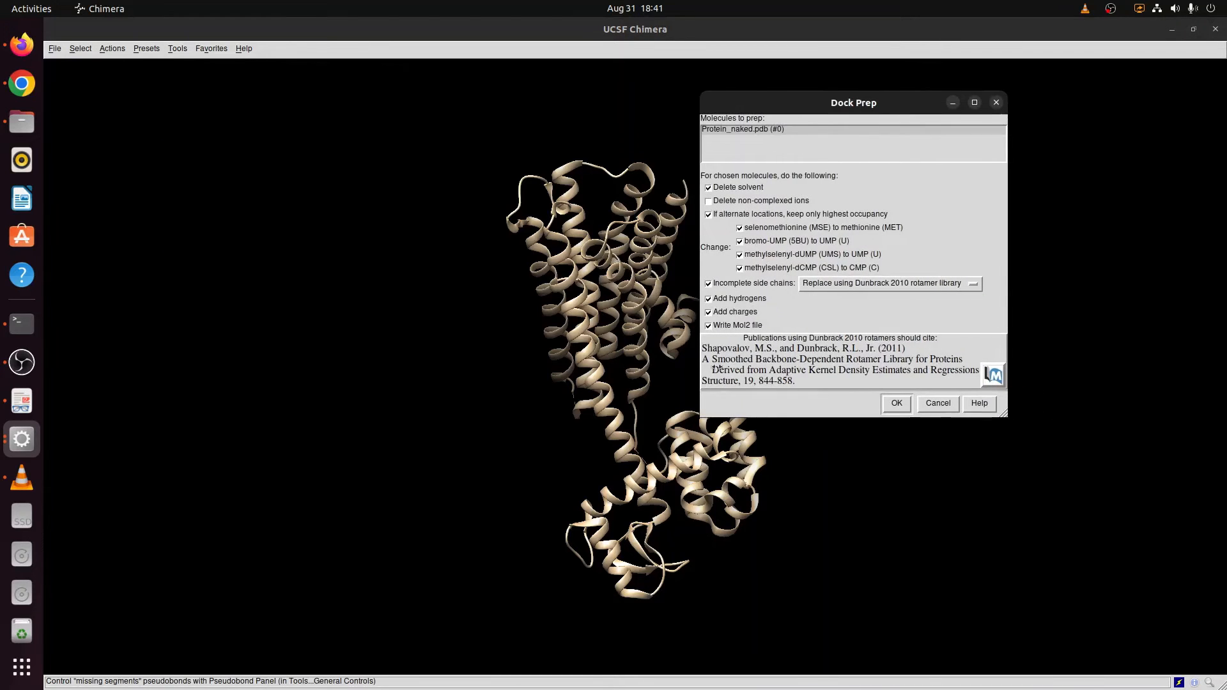
click(708, 284)
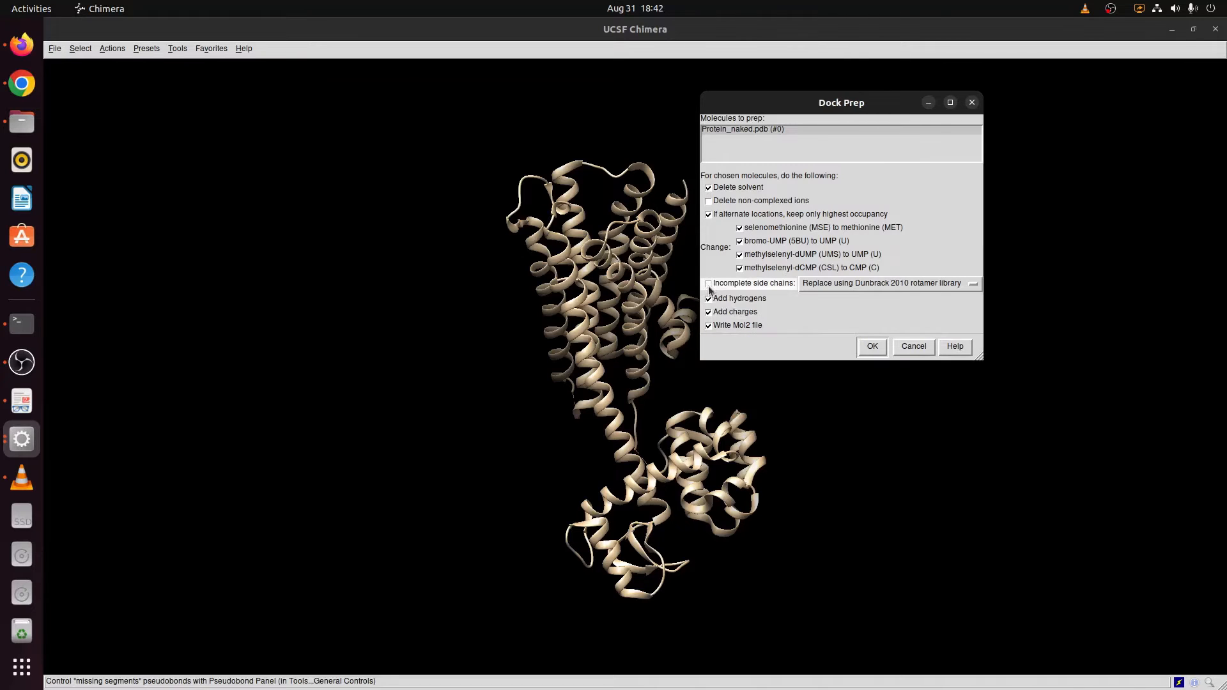
click(709, 285)
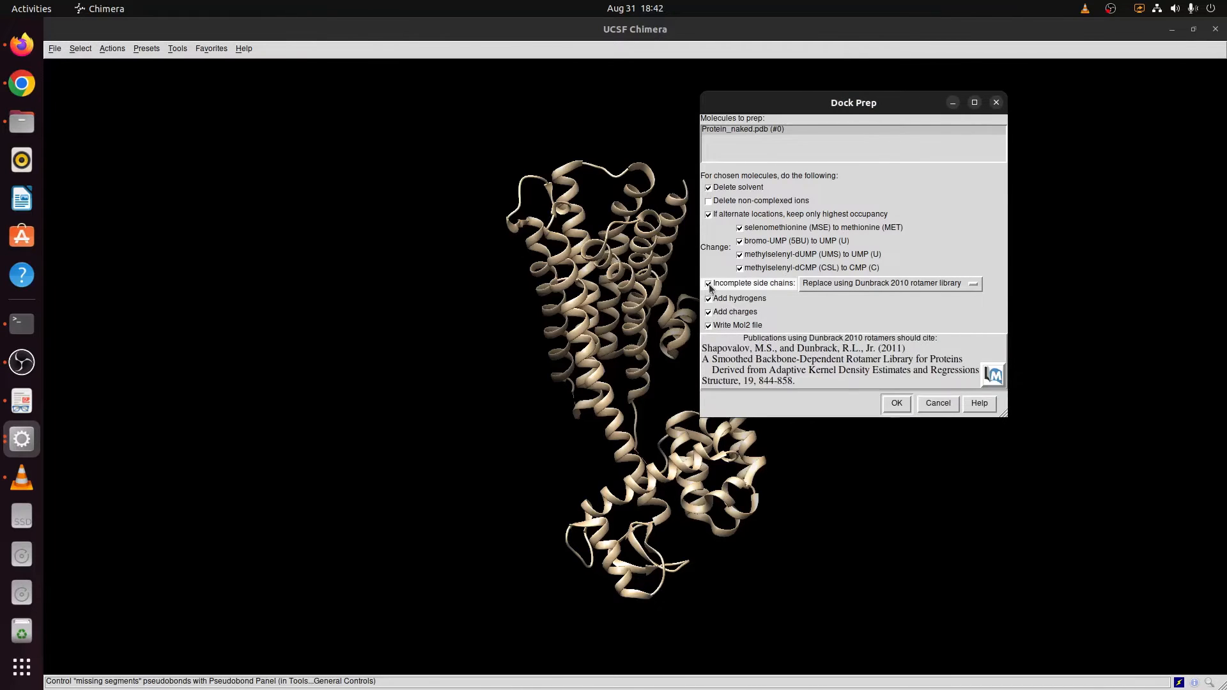
click(709, 285)
click(709, 285)
click(709, 285)
click(708, 285)
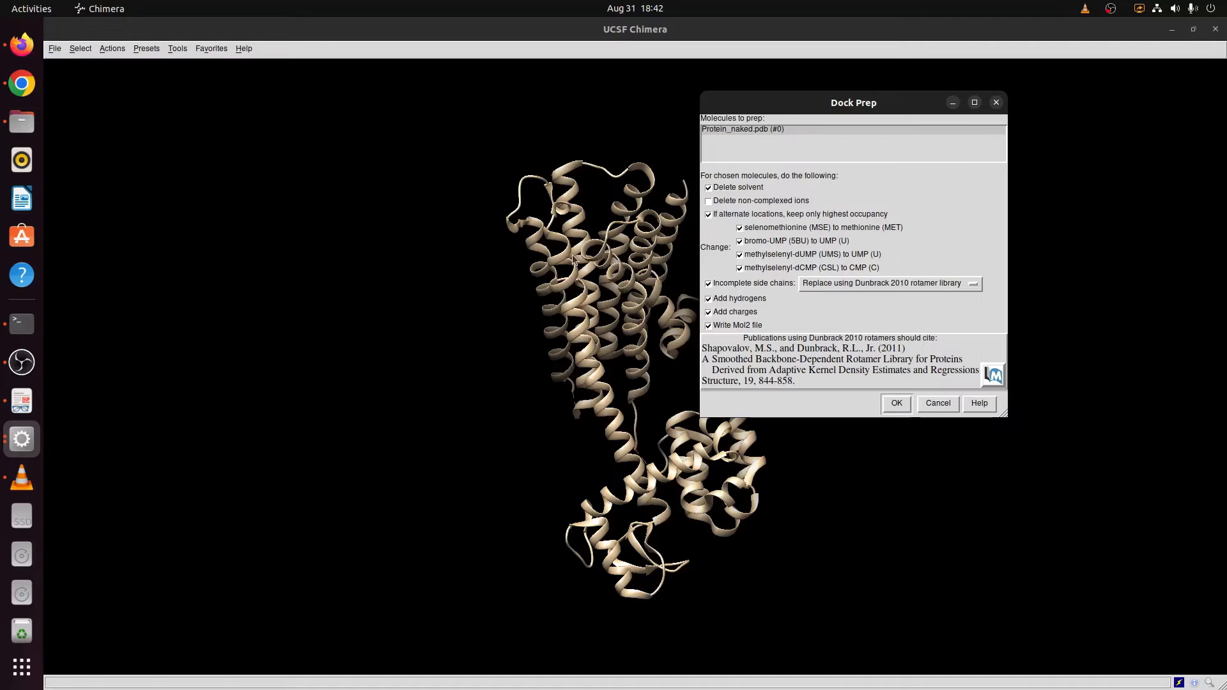
click(709, 327)
click(709, 328)
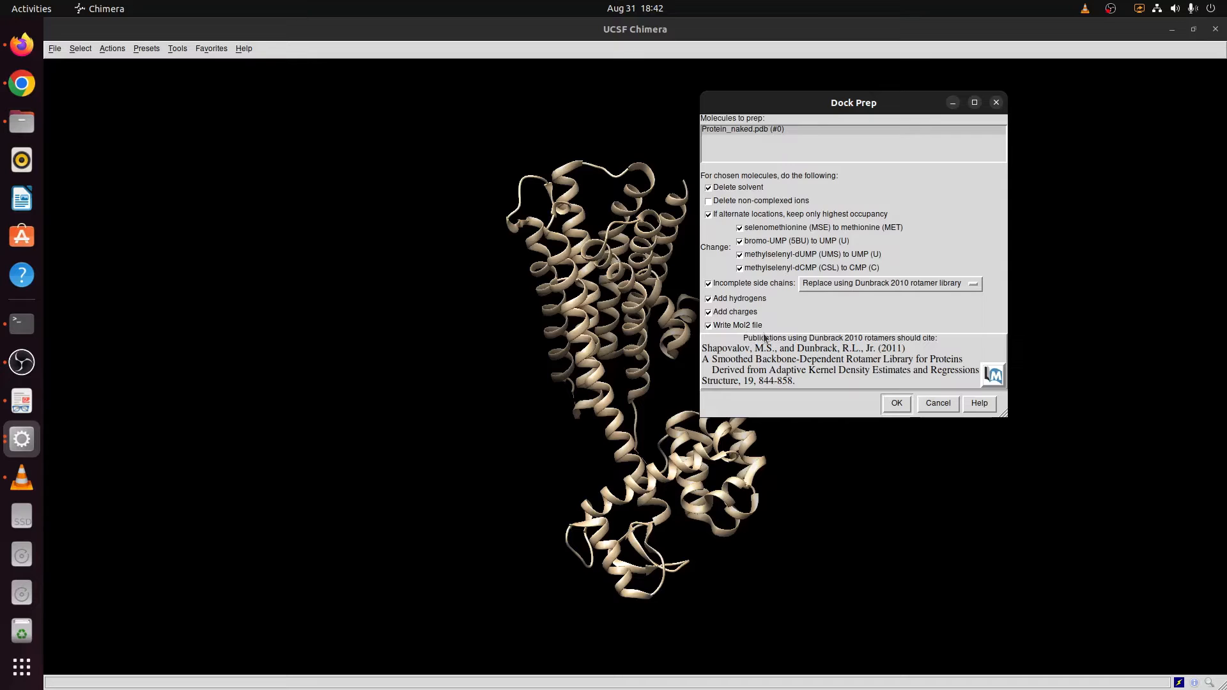
click(898, 403)
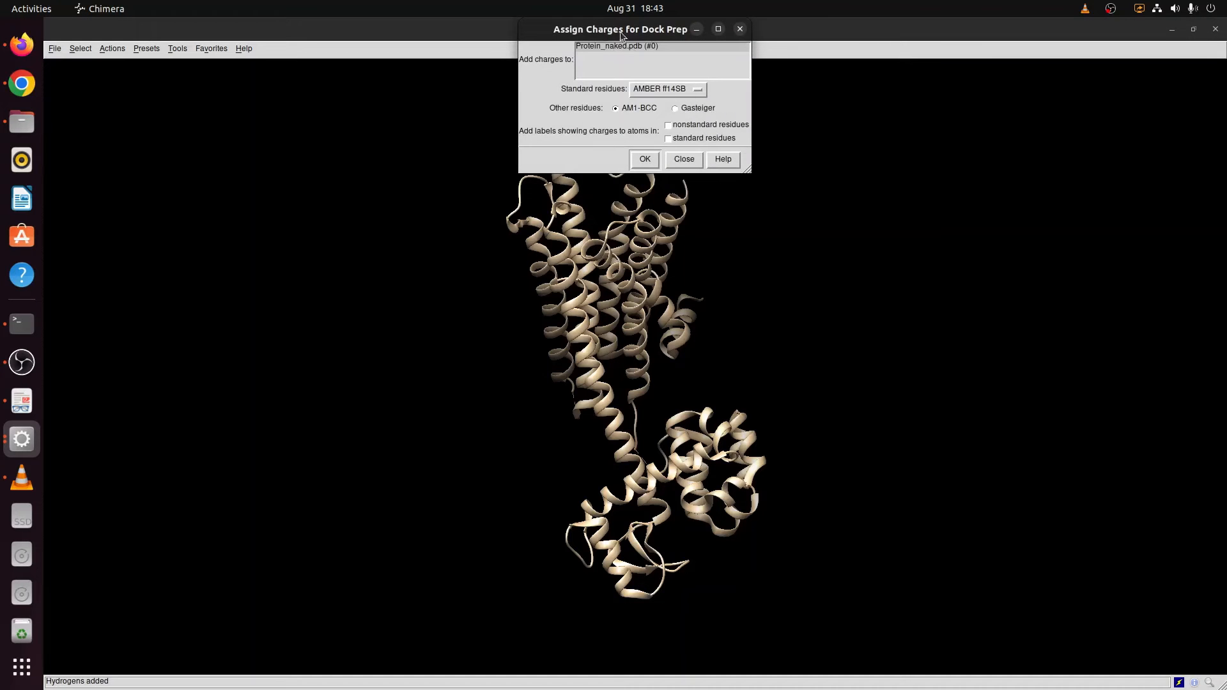
- Assign AMBER ff14SB charges to standard residues and Gasteiger charges to others, and save the structure in Protein_Files as Mol2 file Protein_Prepred
drag(621, 35, 615, 129)
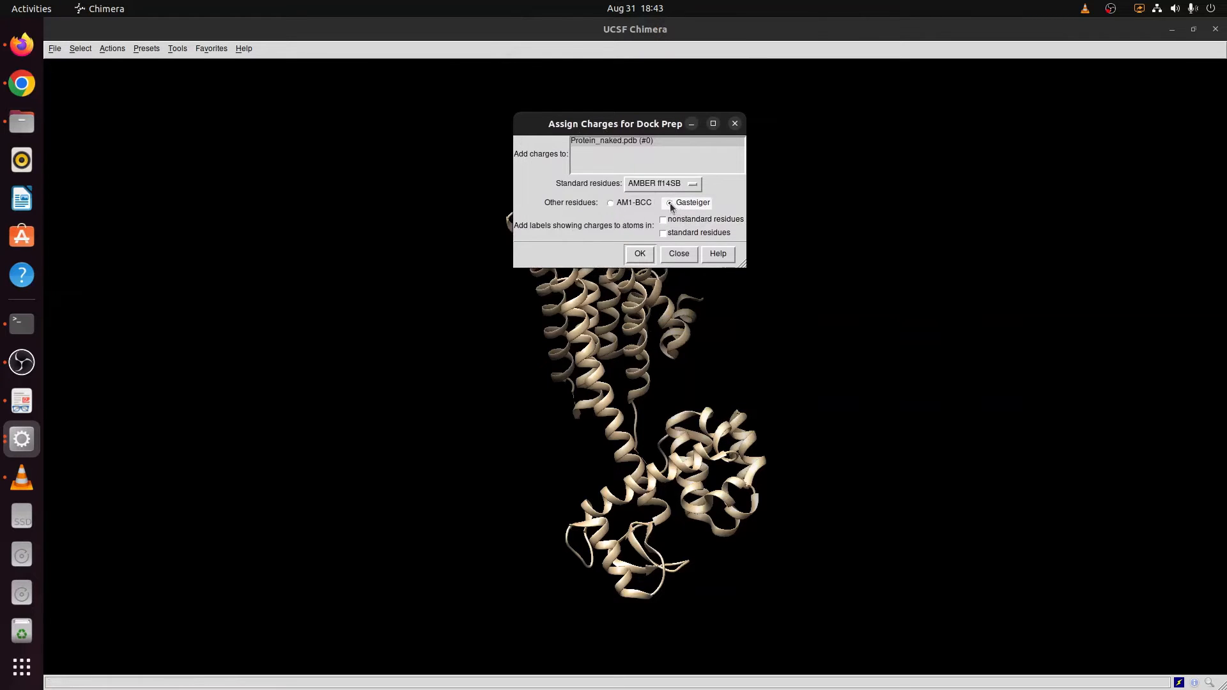
click(612, 205)
click(669, 204)
click(639, 253)
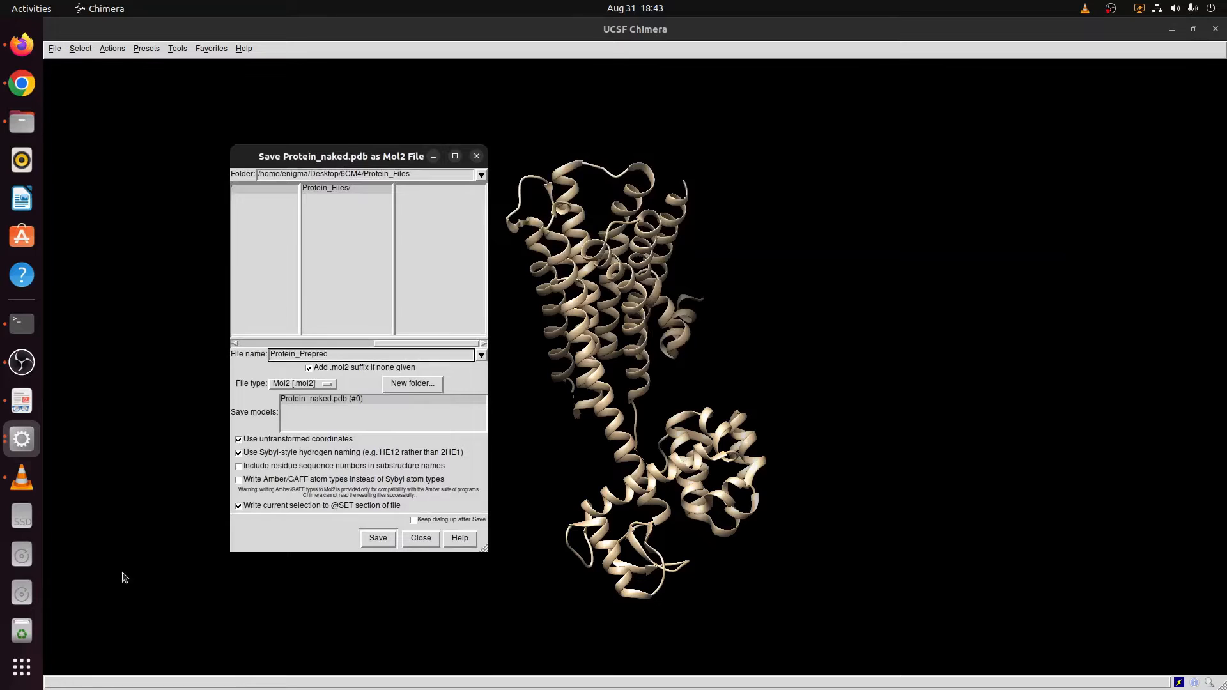
drag(338, 158, 570, 179)
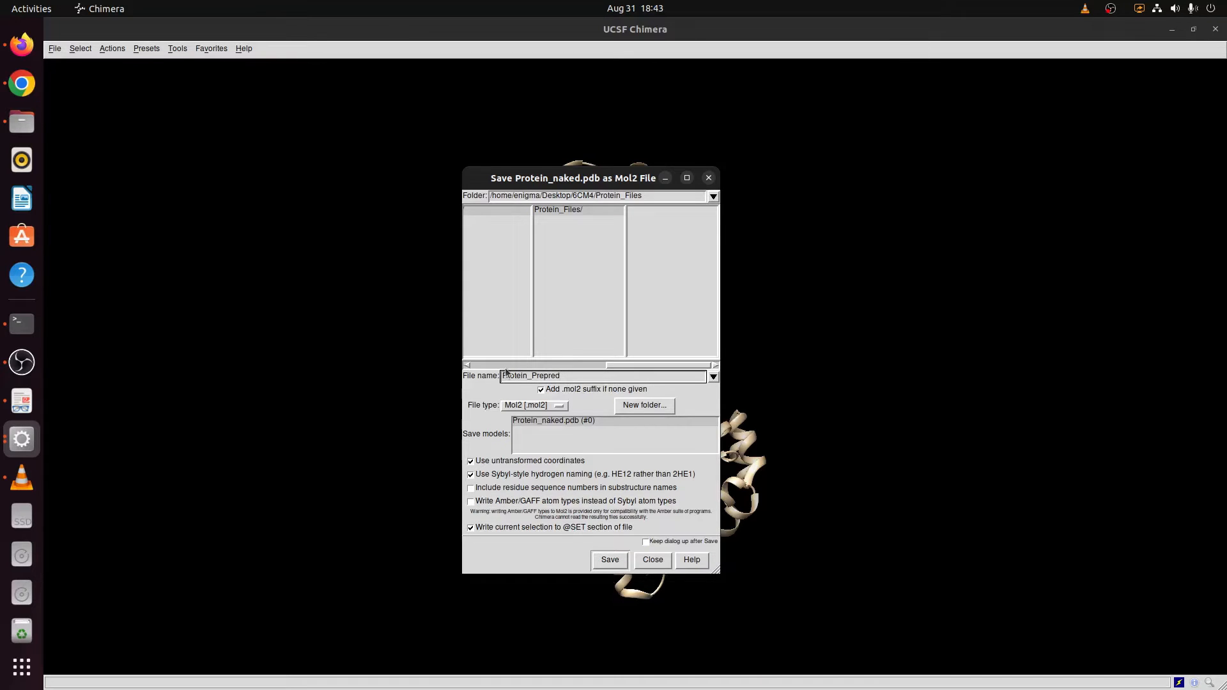
click(610, 560)
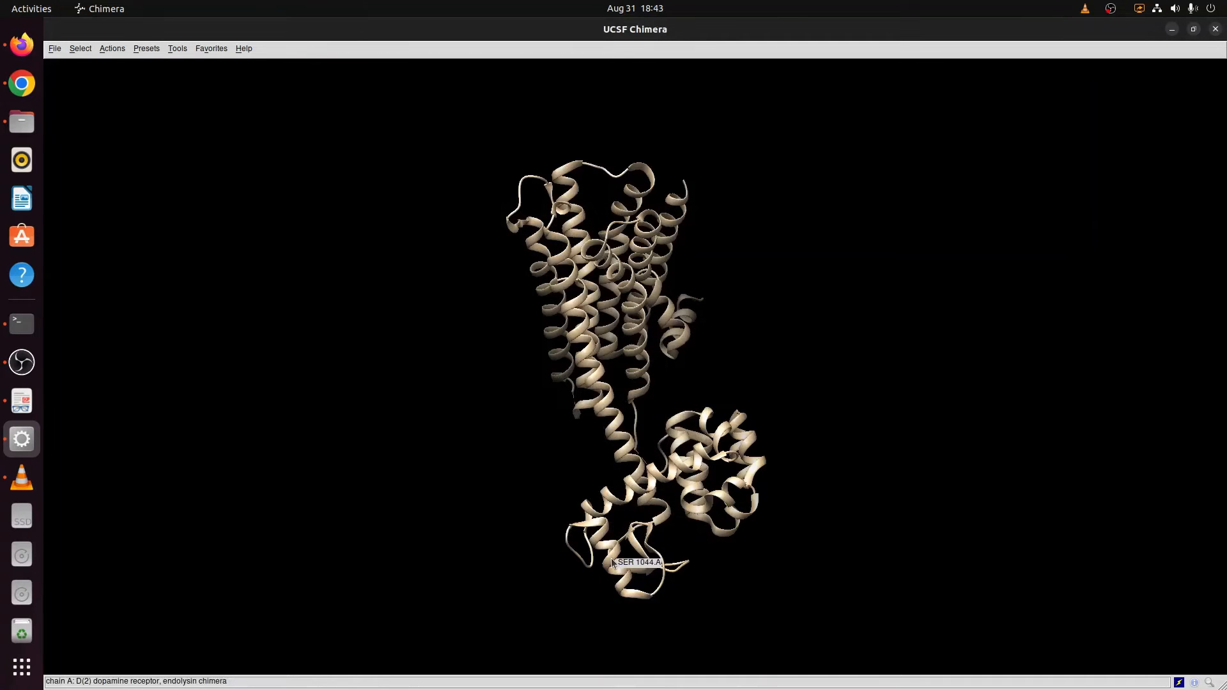
- Check for Protein_Prepred.mol2 in the Protein_Files folder inside 6CM4 on the desktop, and close the folder
click(1172, 31)
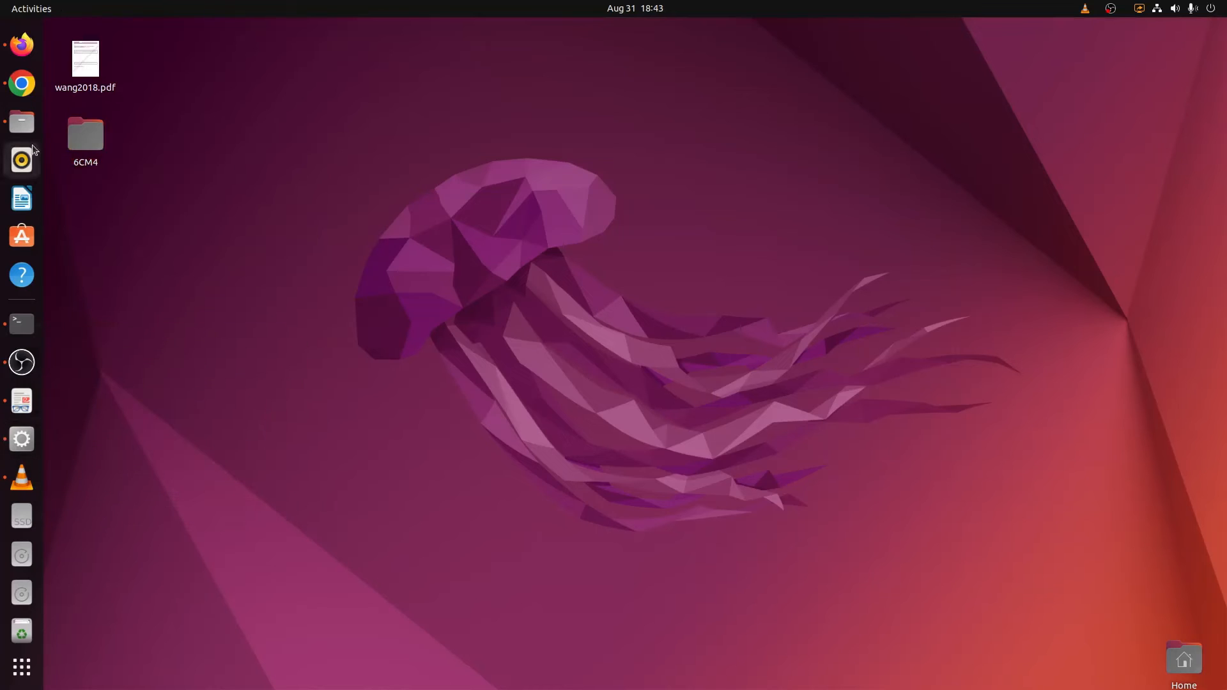
double_click(91, 137)
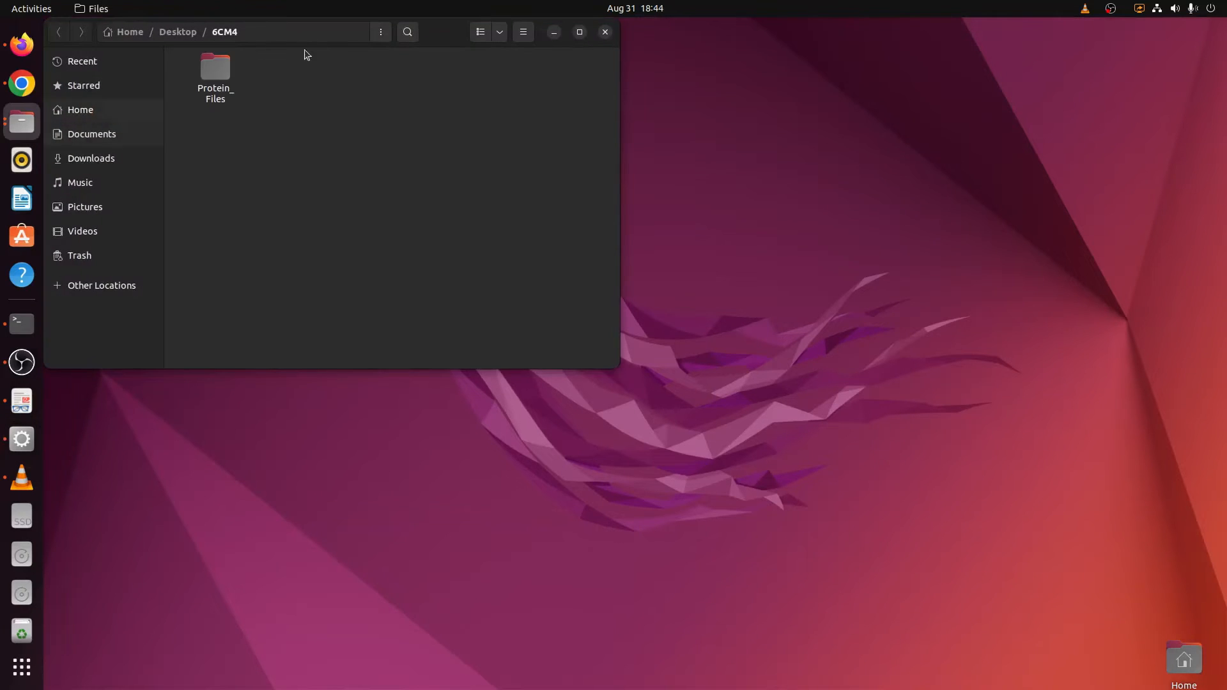
double_click(220, 81)
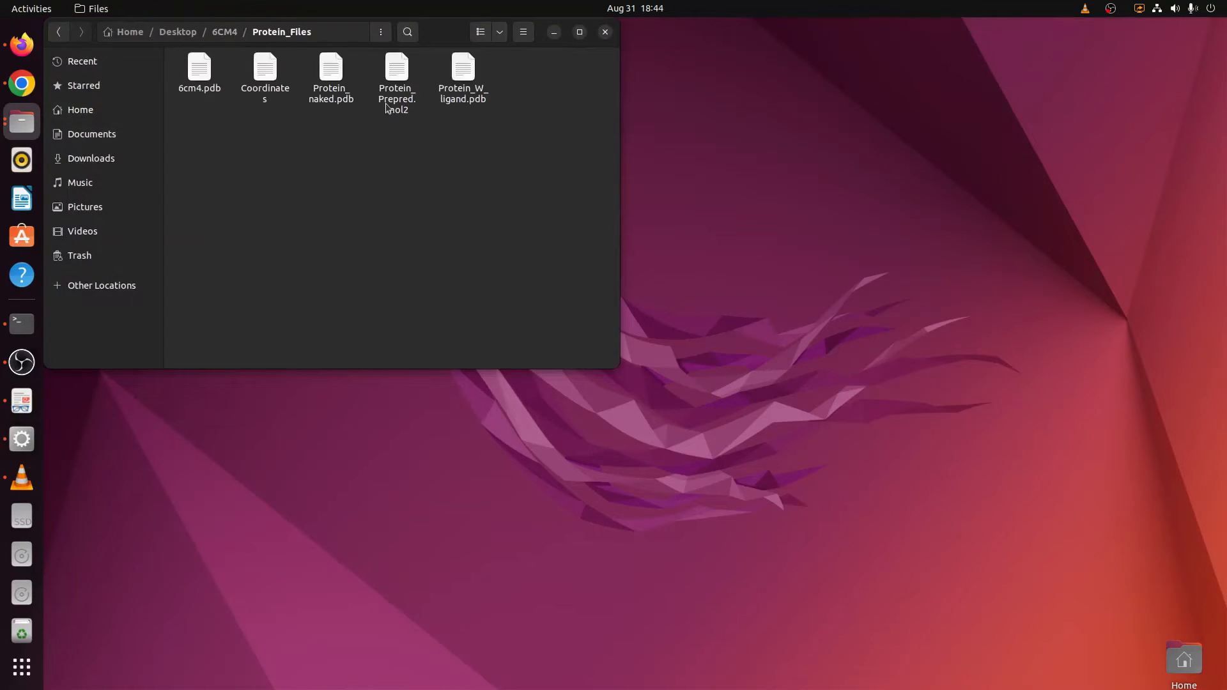
click(397, 80)
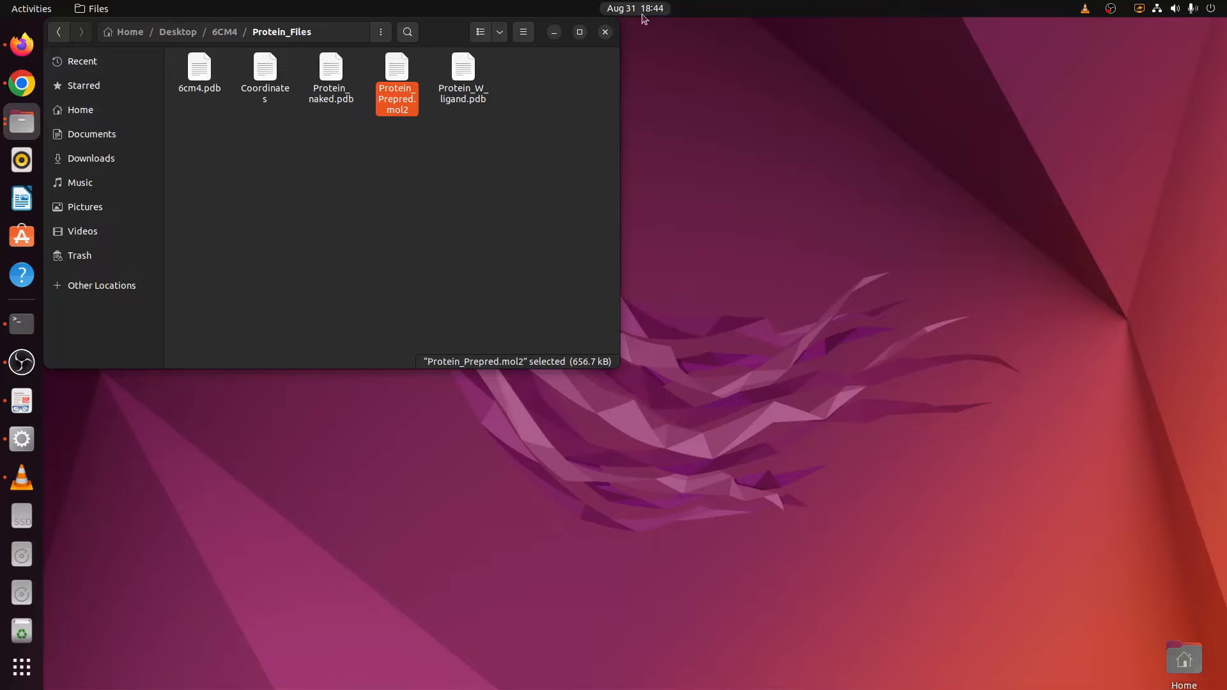
click(604, 32)
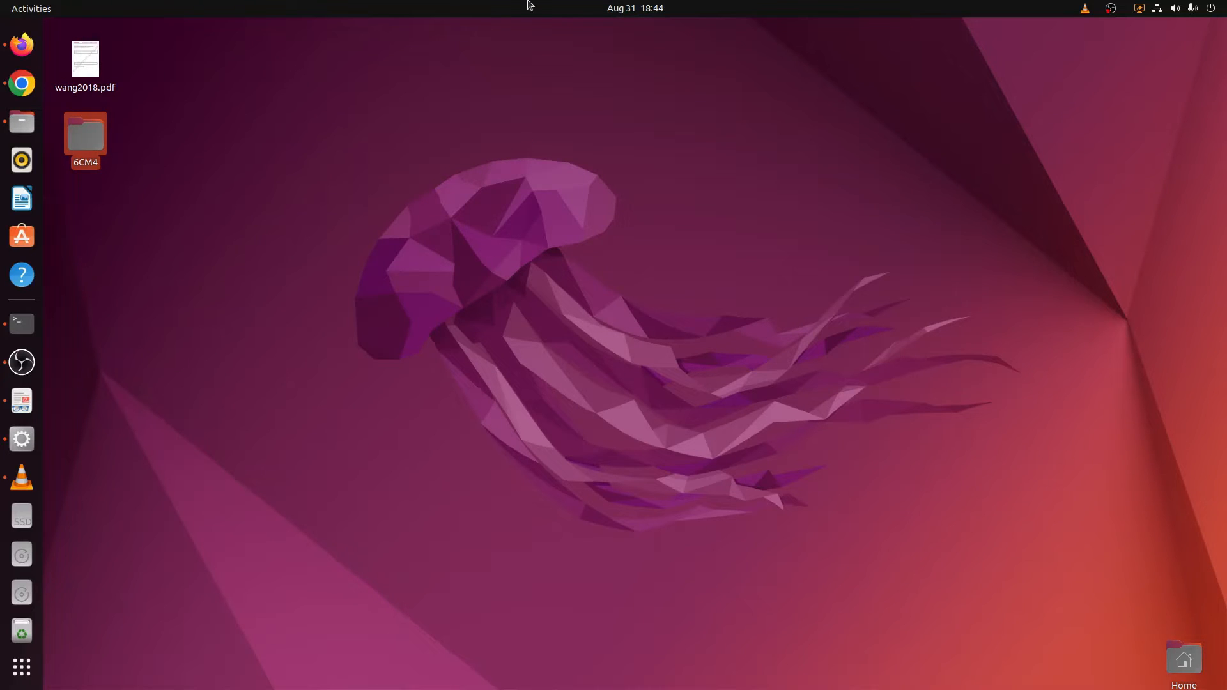
- Switch to Firefox, select the drug name Risperidone on the 6CM4 page, and open the PubChem website through a Google search
click(24, 52)
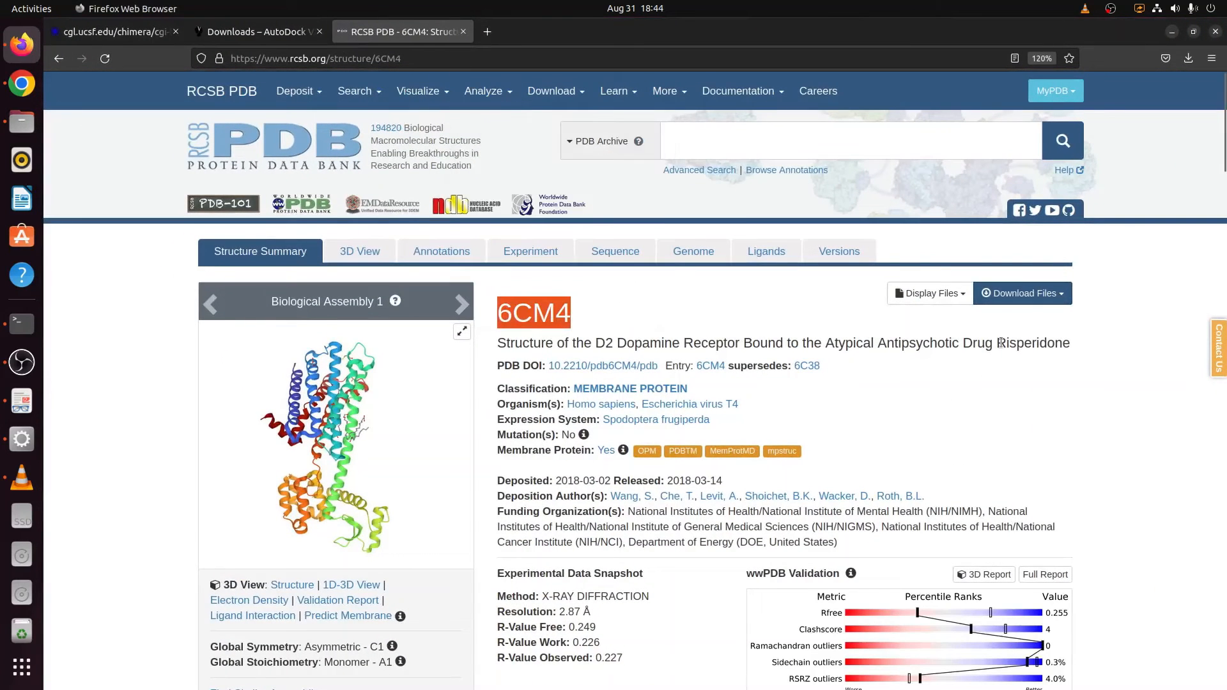
drag(996, 343, 1071, 346)
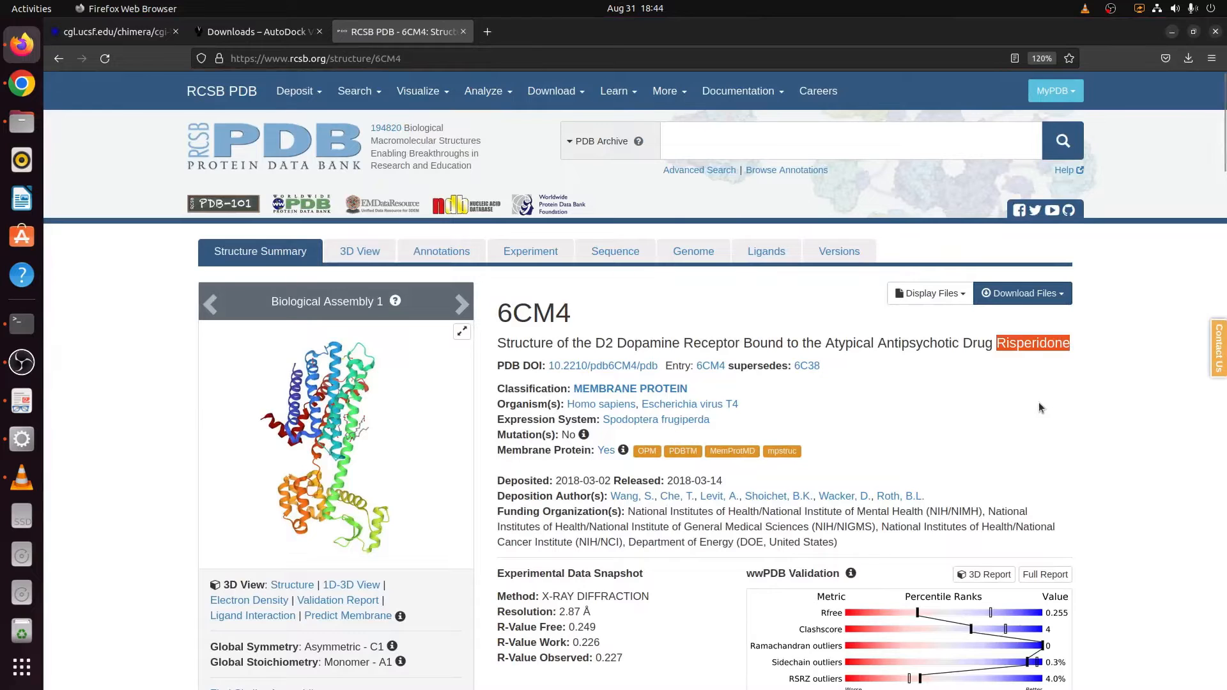
click(487, 32)
click(499, 60)
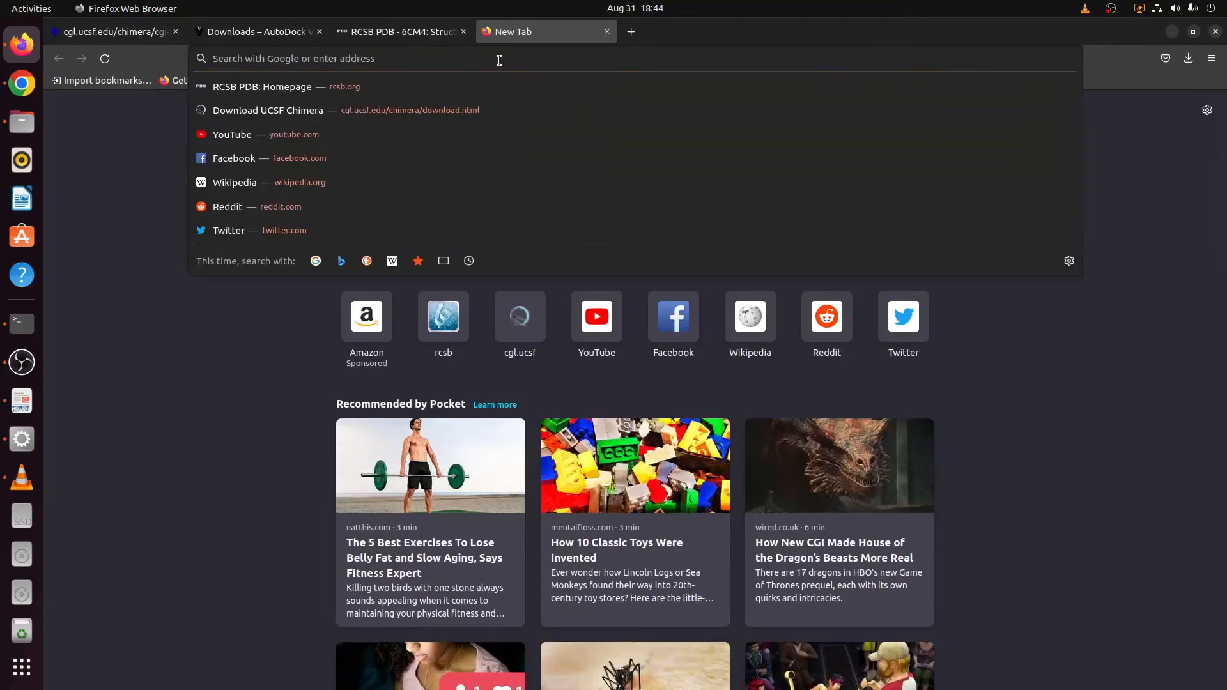
text(PUBCHEM)
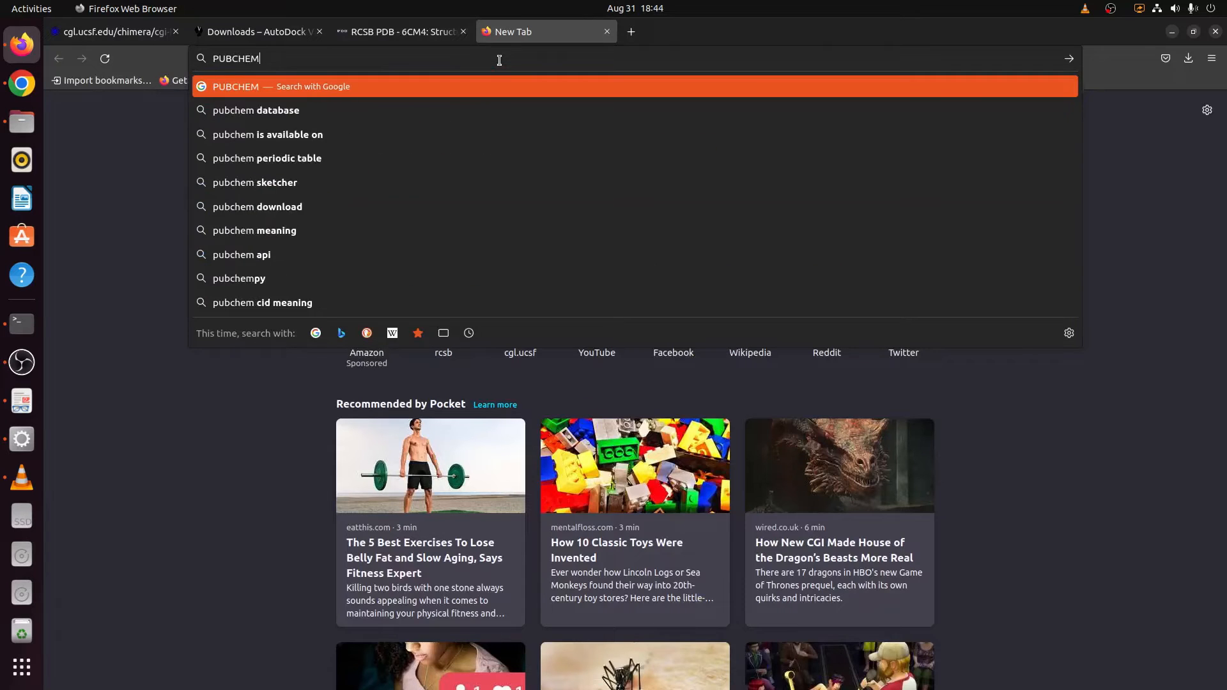
key(Return)
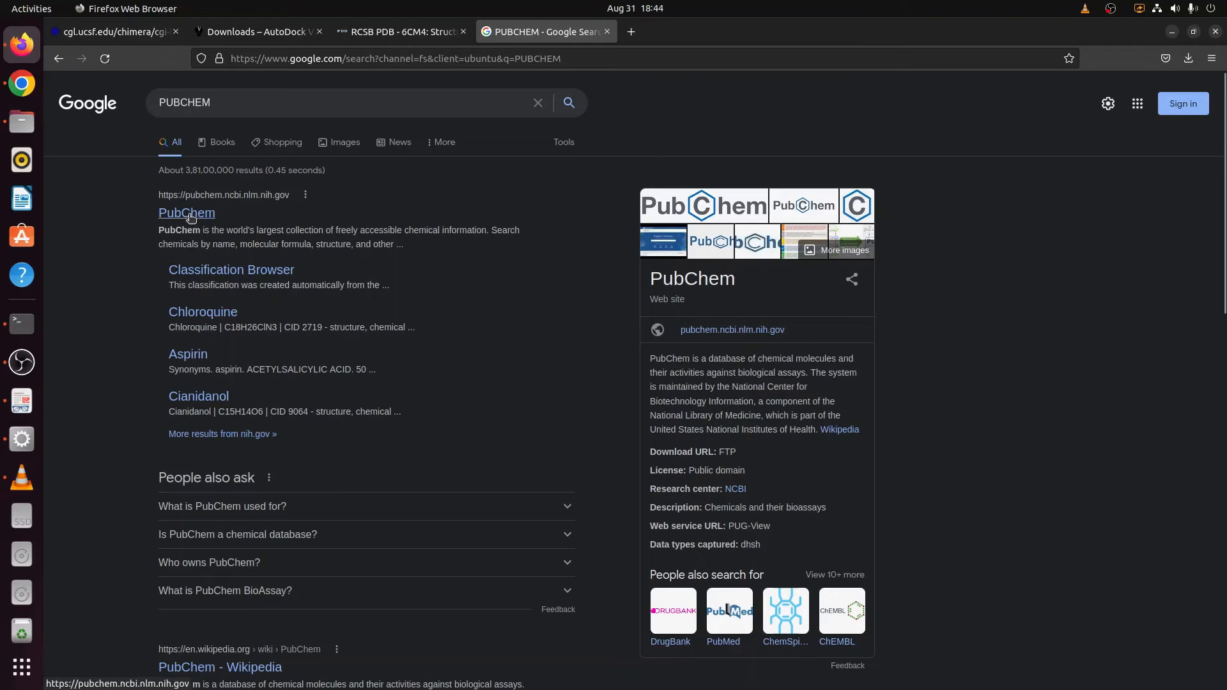
click(190, 217)
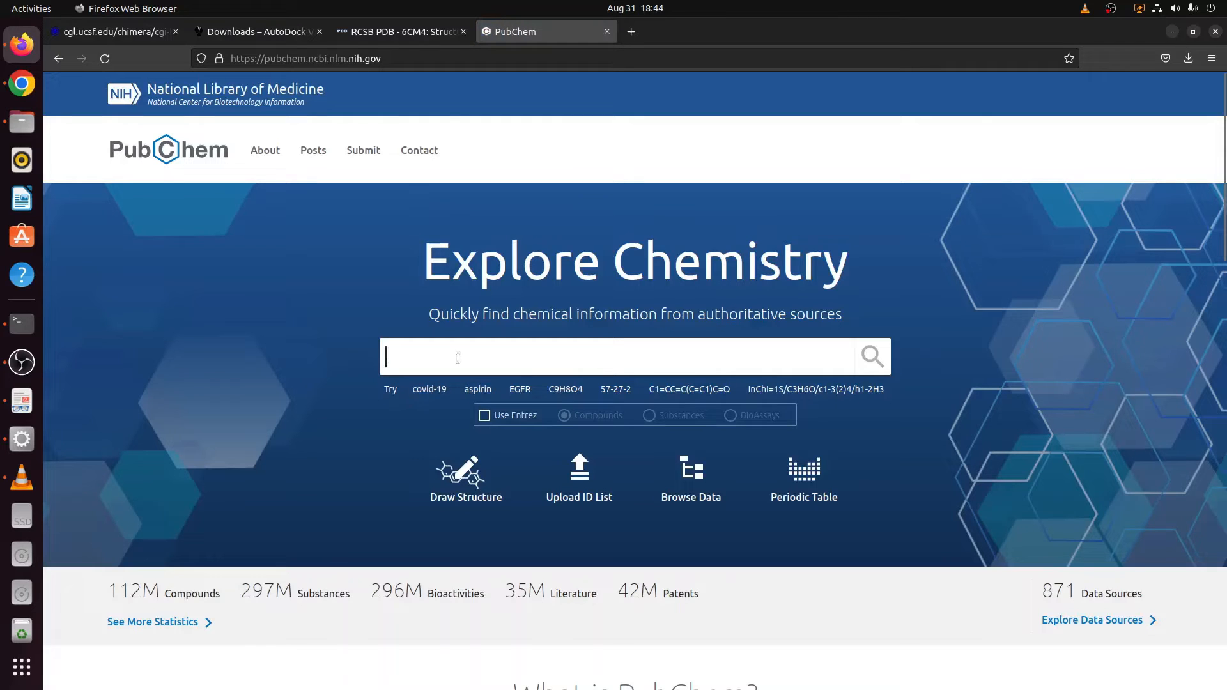
- Search PubChem for risperidone and open the compound page of the best match
text(Risperidone)
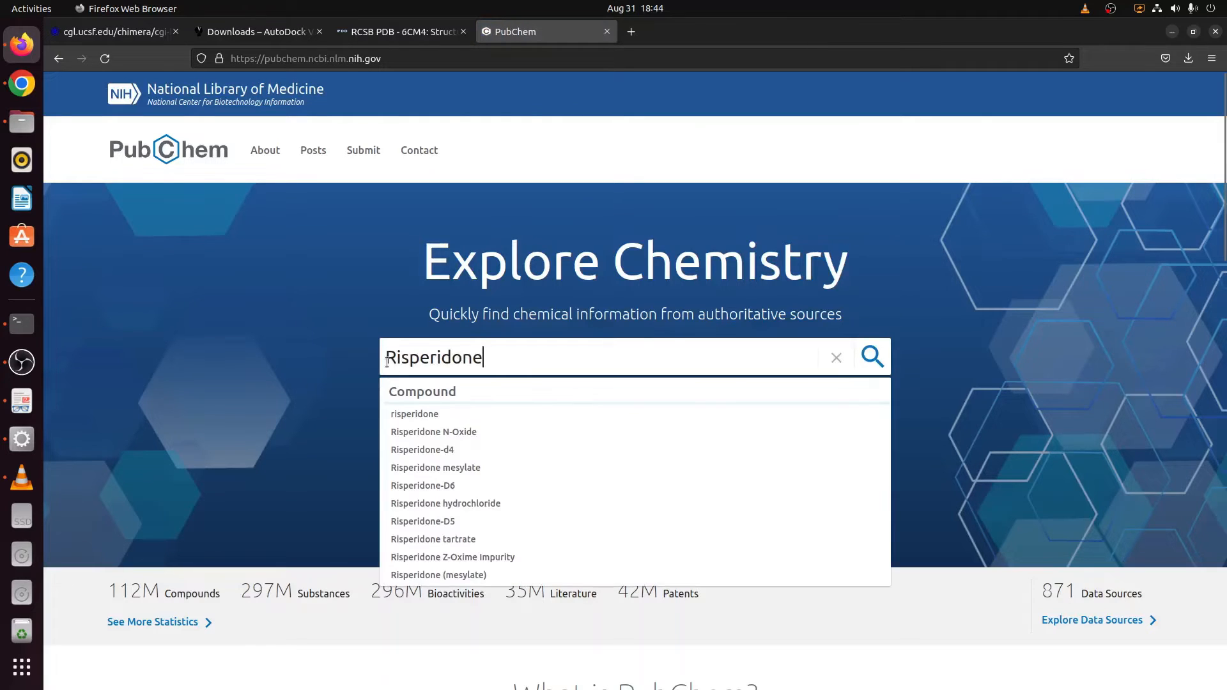
click(412, 415)
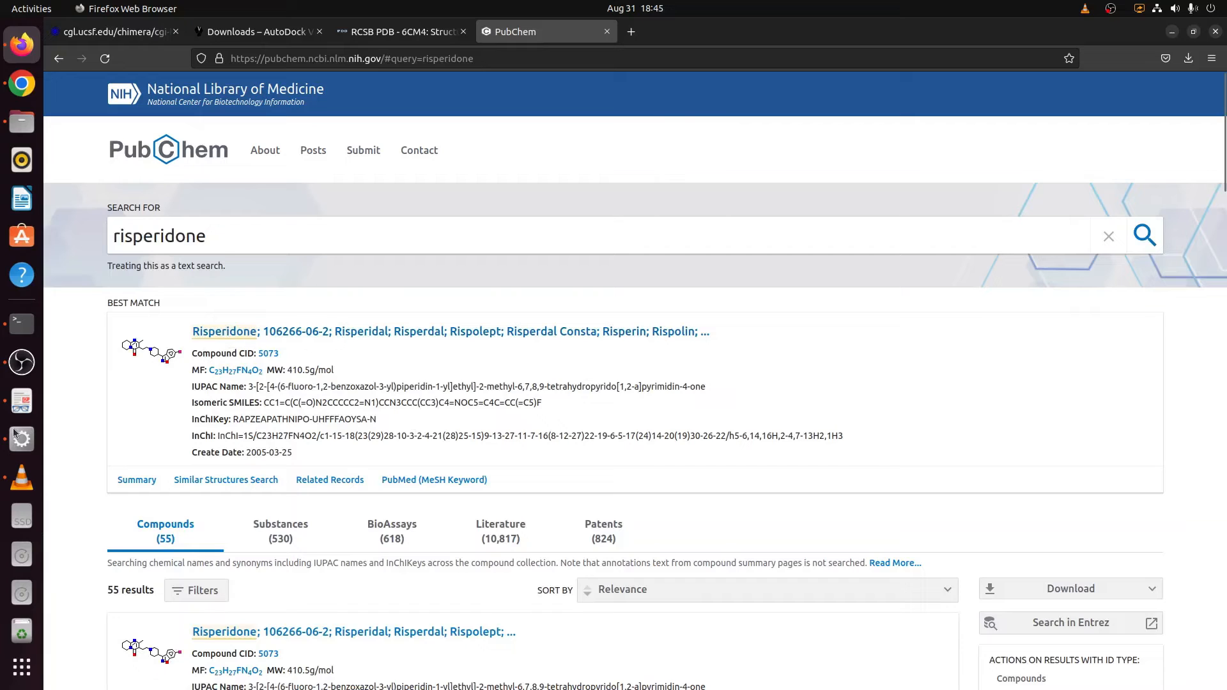
click(235, 337)
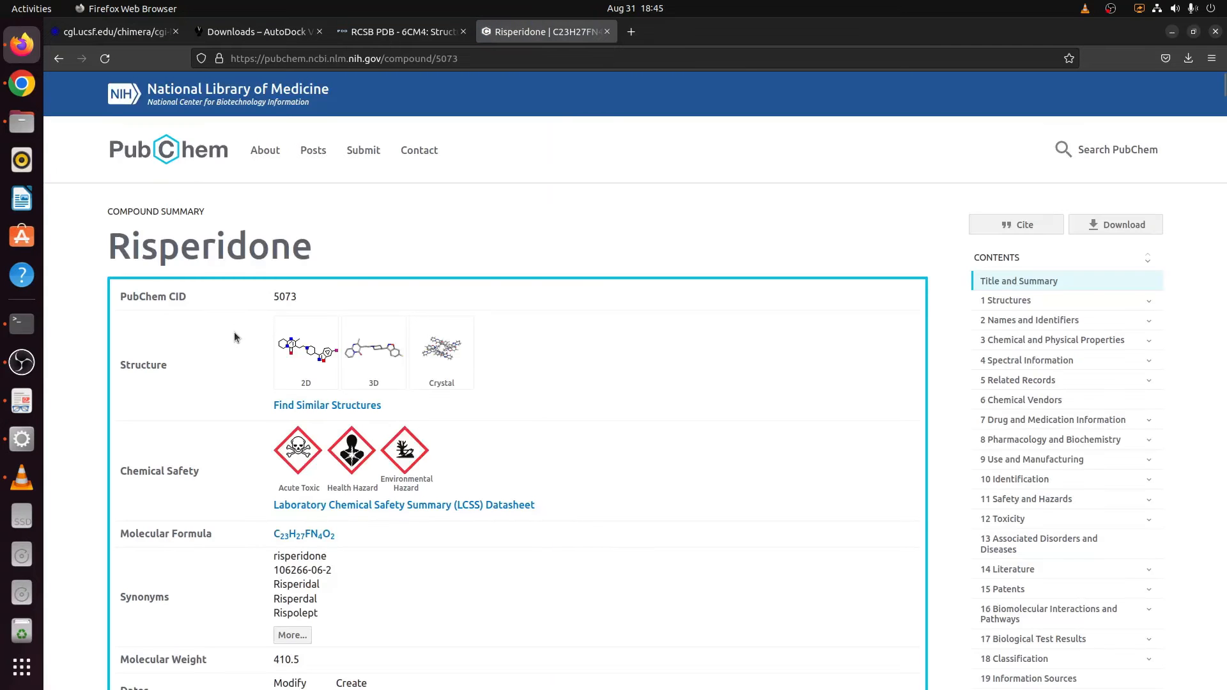
- Download risperidone's 3D conformer from its PubChem compound page as an SDF file
scroll(750, 343, down, 5)
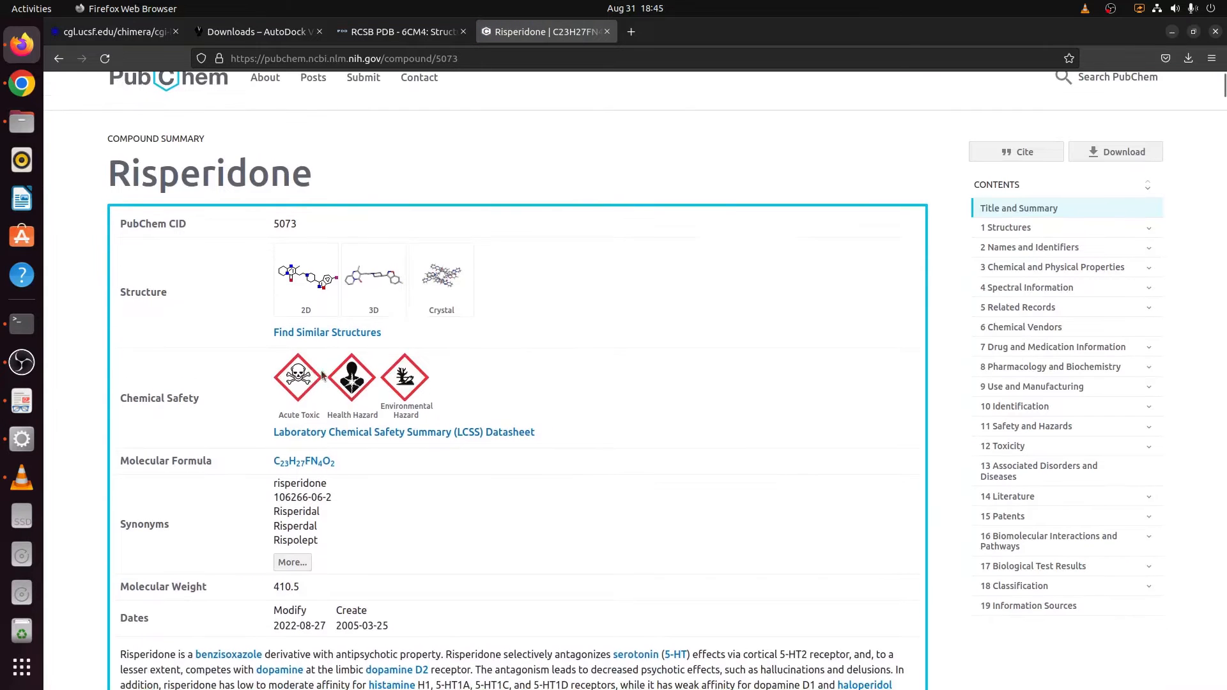
scroll(609, 472, down, 10)
scroll(615, 470, up, 15)
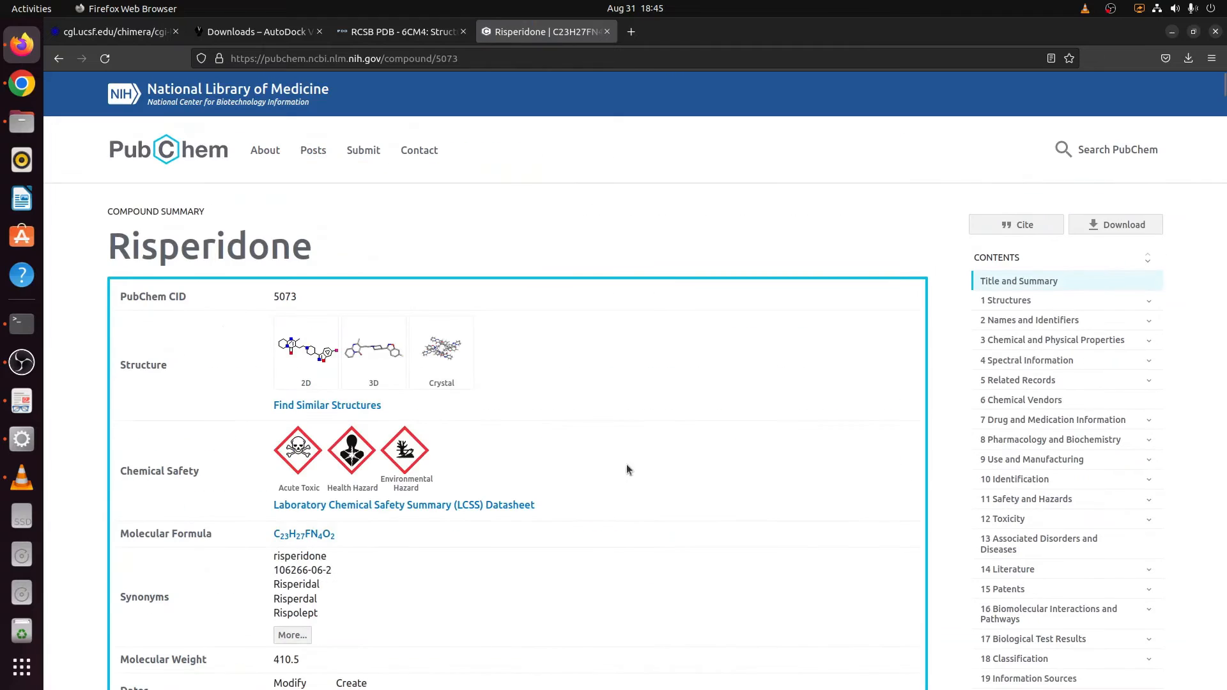
click(1129, 236)
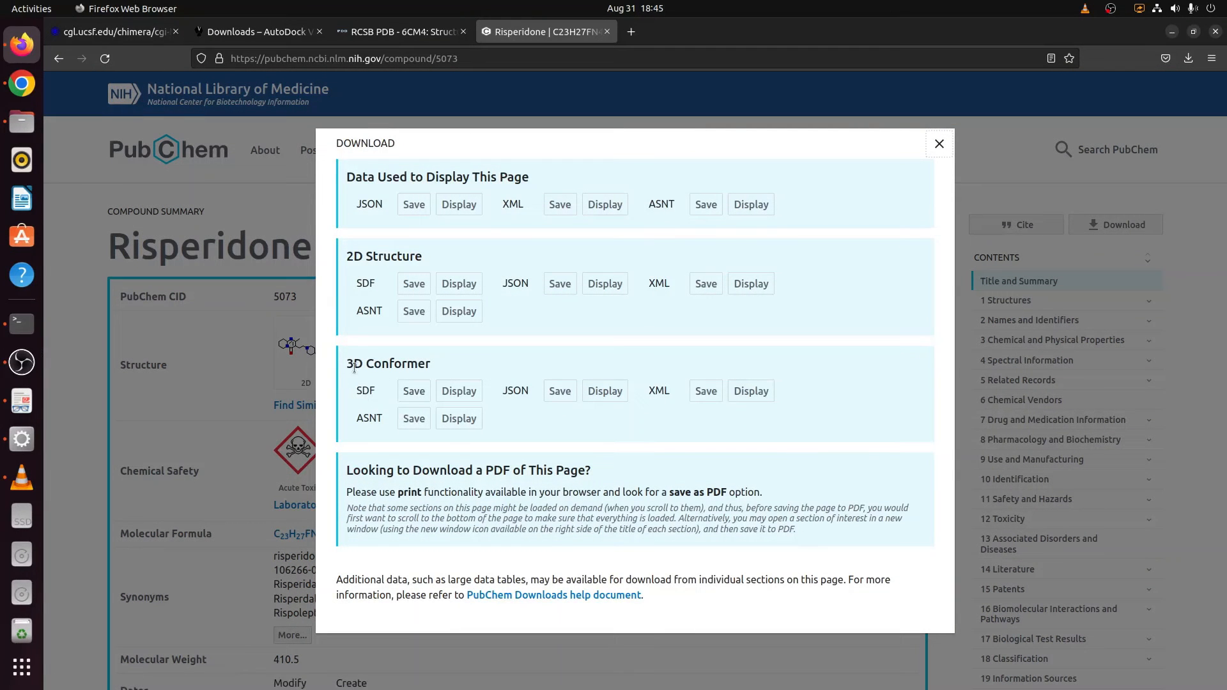
drag(350, 365, 430, 366)
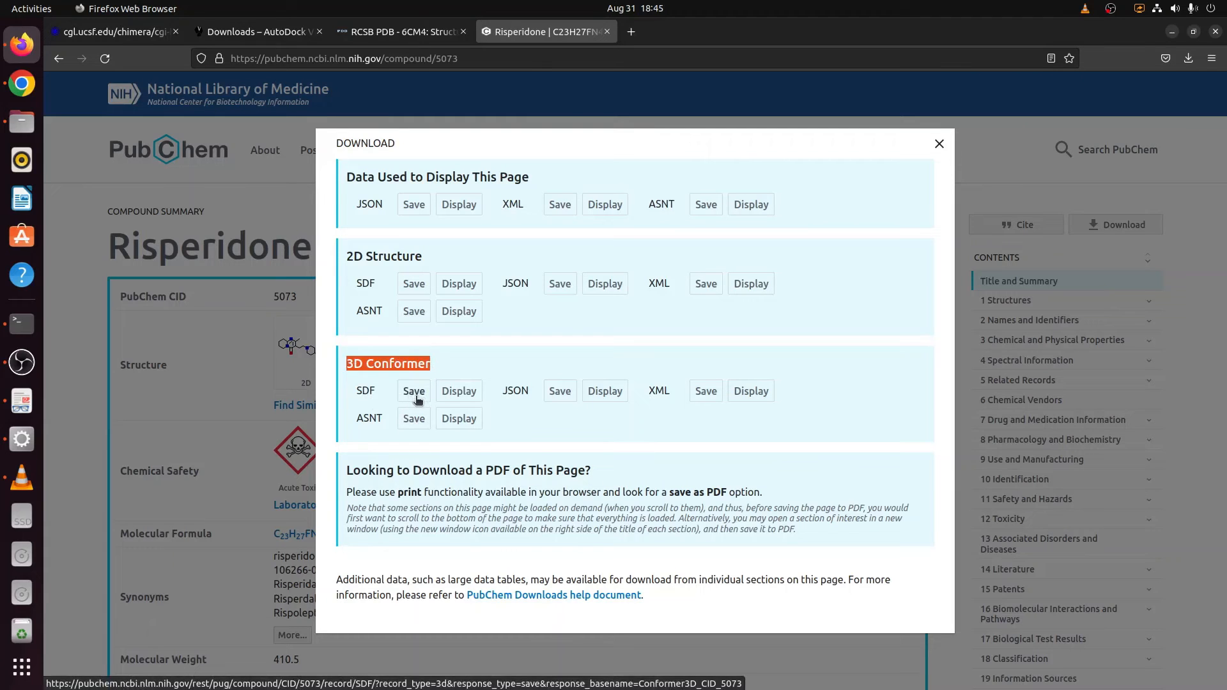
click(415, 395)
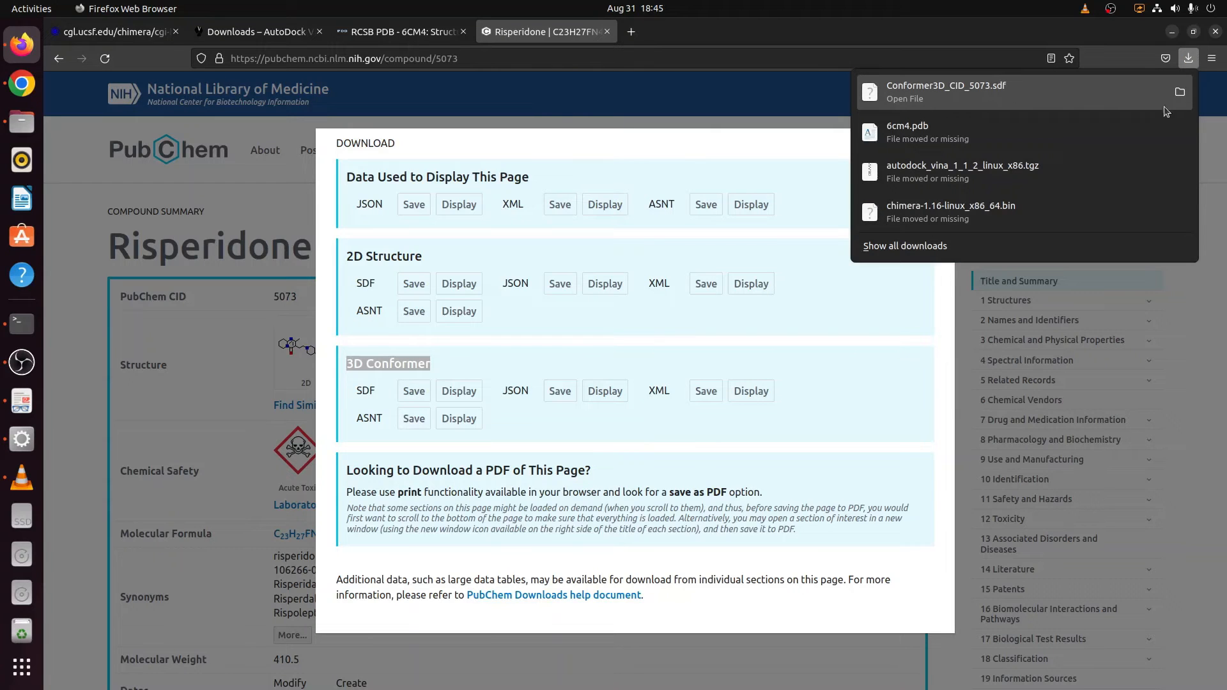
- Minimize the browser and create a folder named Risperidone inside the 6CM4 folder on the desktop
click(1173, 33)
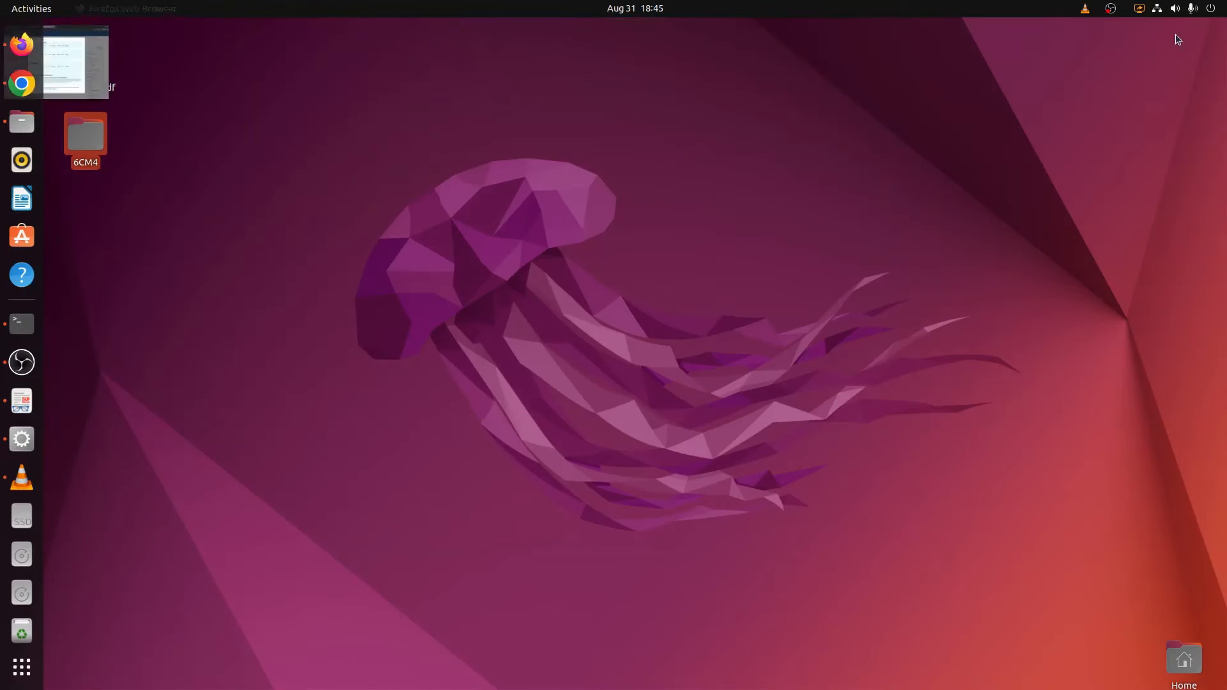
click(141, 145)
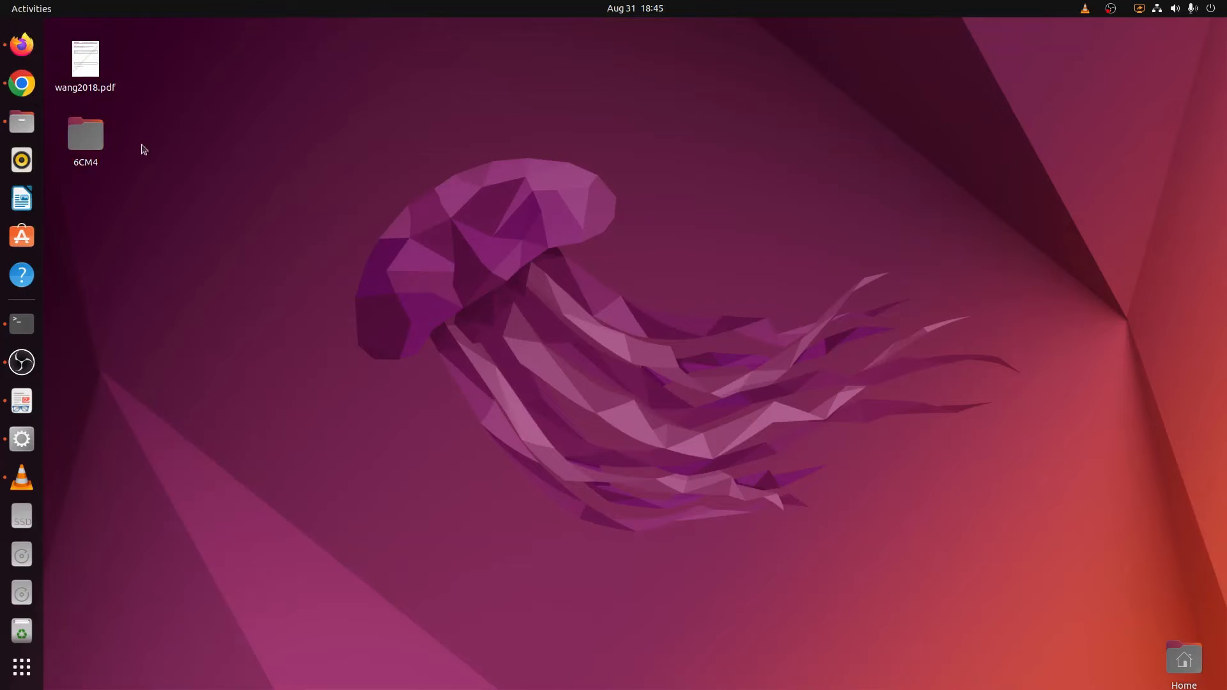
double_click(101, 137)
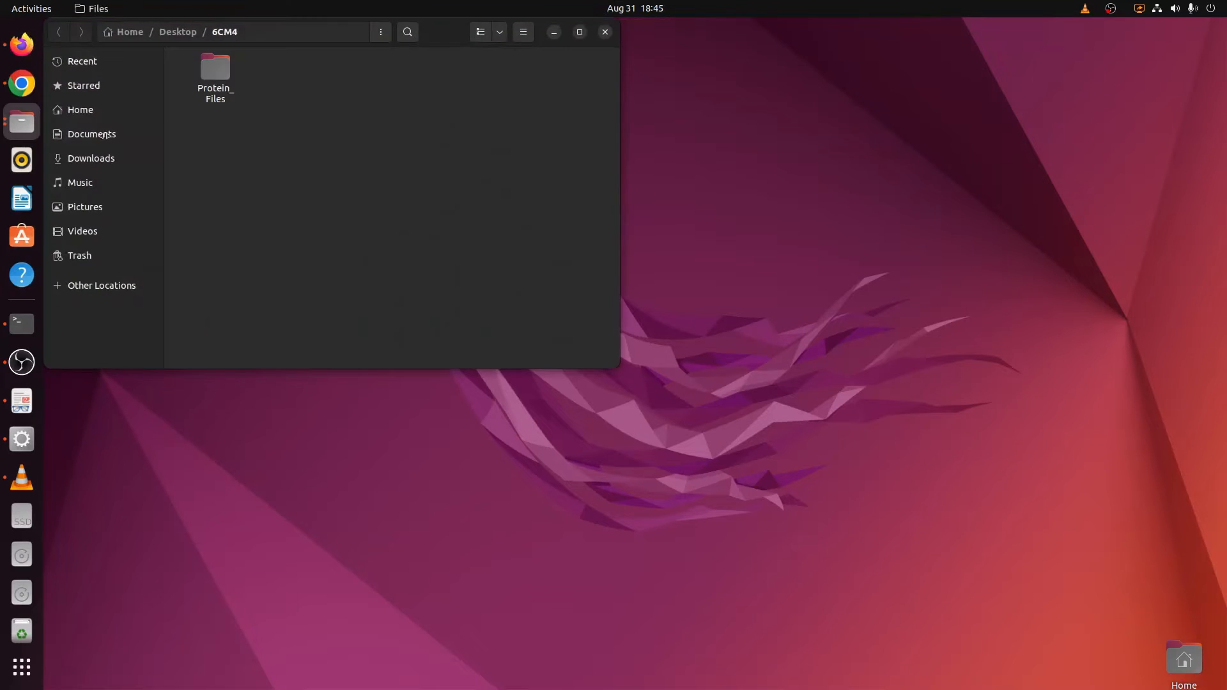
right_click(286, 98)
click(307, 105)
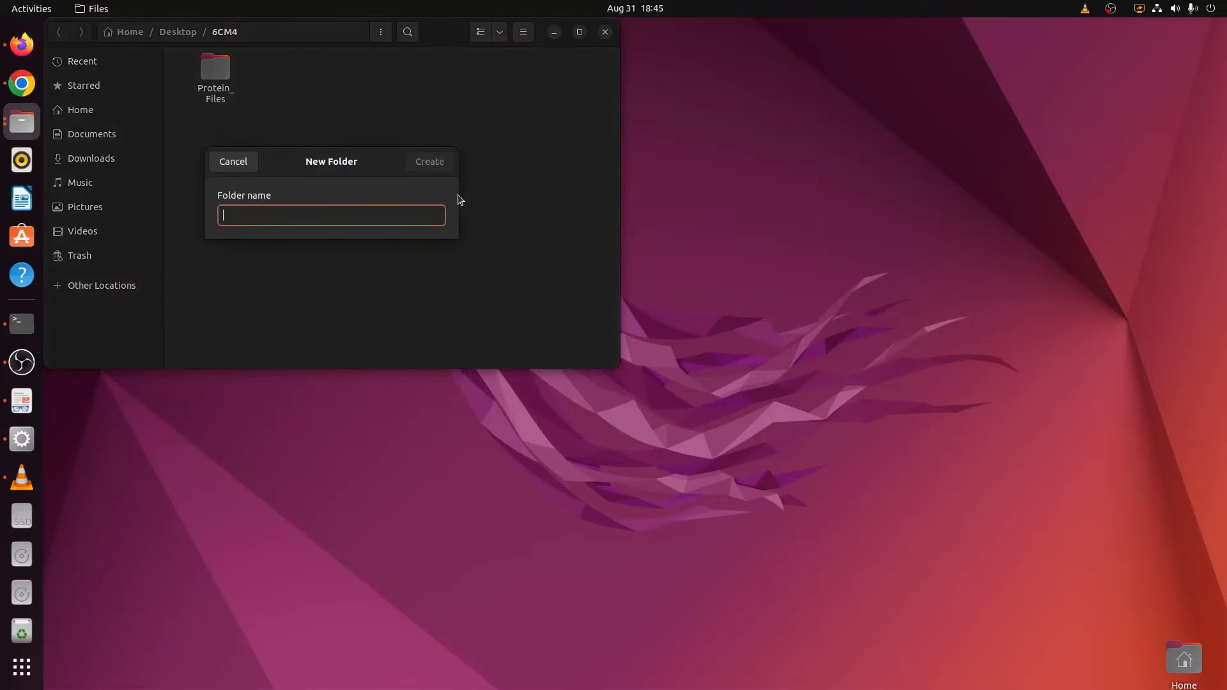
text(Risperidone)
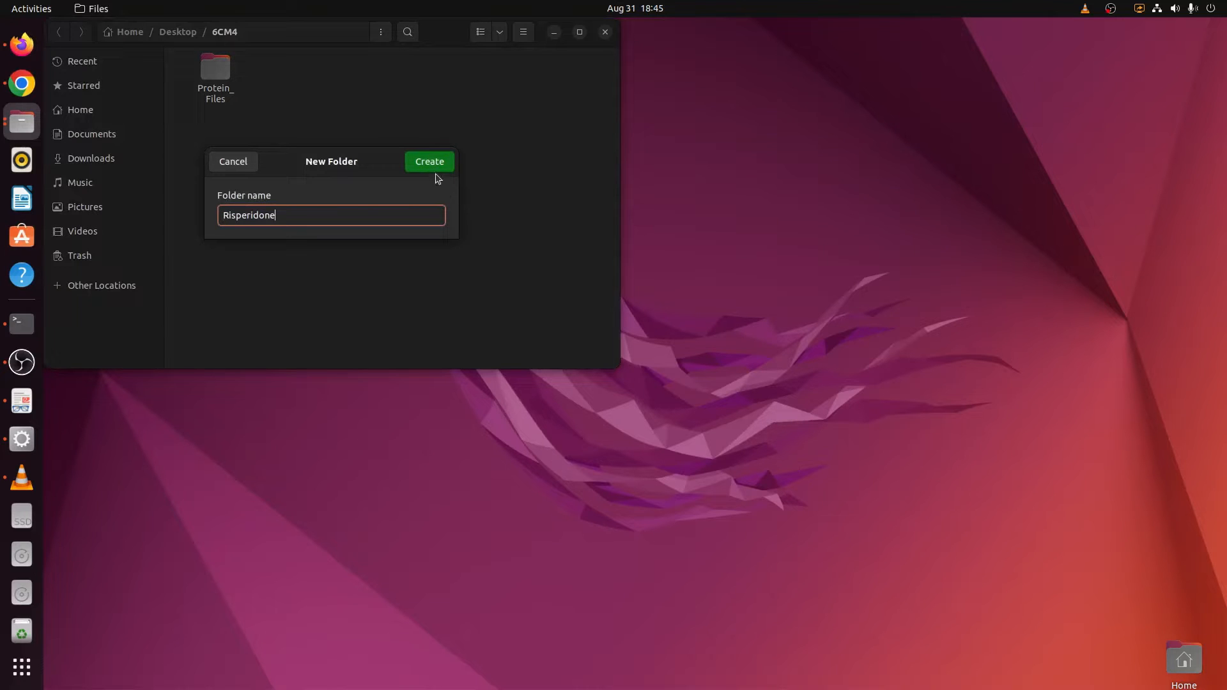
click(437, 165)
drag(447, 35, 711, 68)
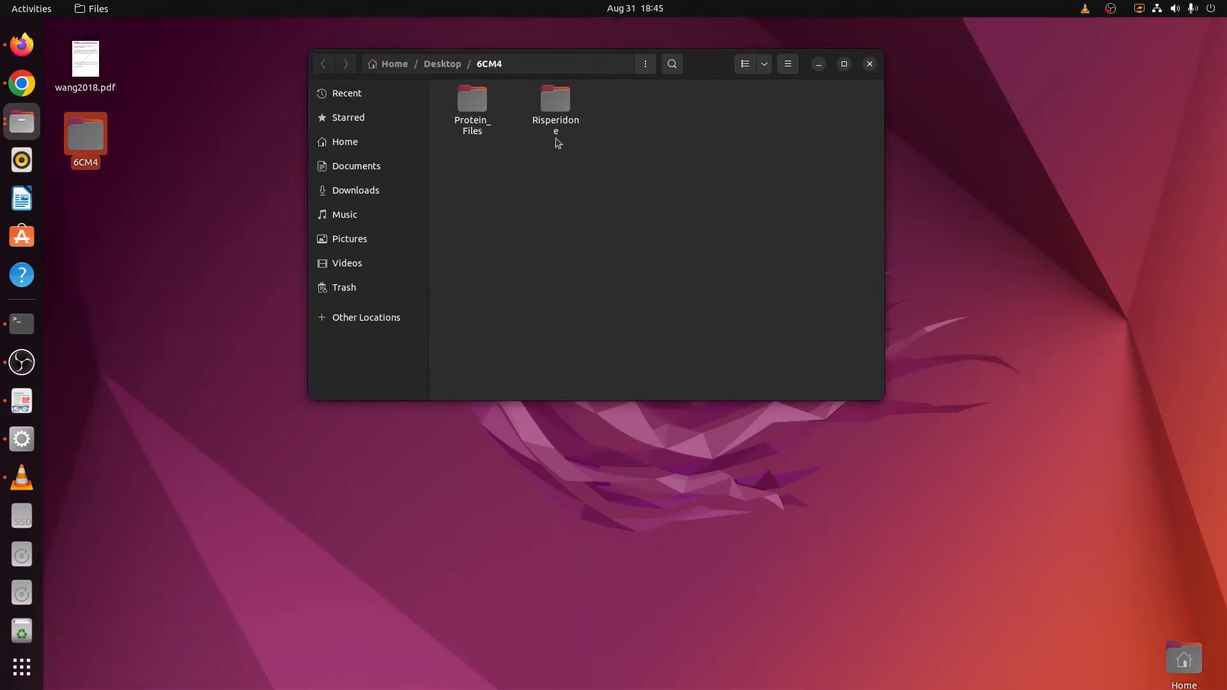
- Bring up the leftover Protein_Files folder window and close it, keeping the 6CM4 window open
click(560, 103)
click(582, 230)
click(22, 121)
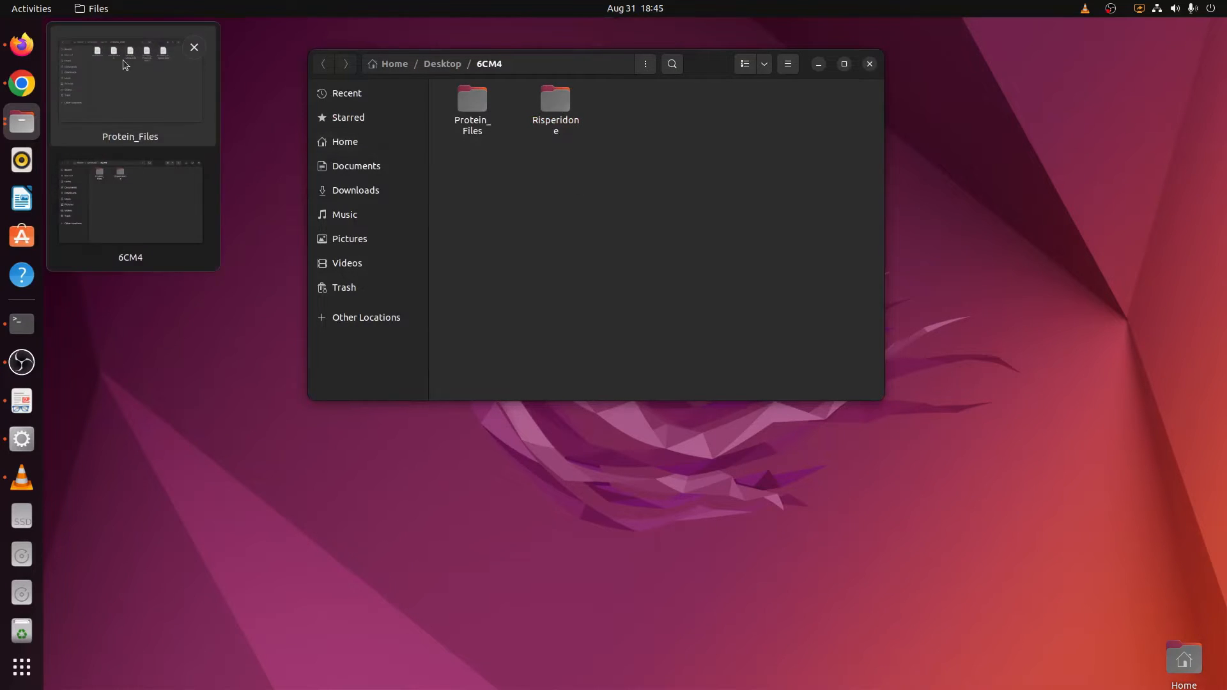
click(164, 93)
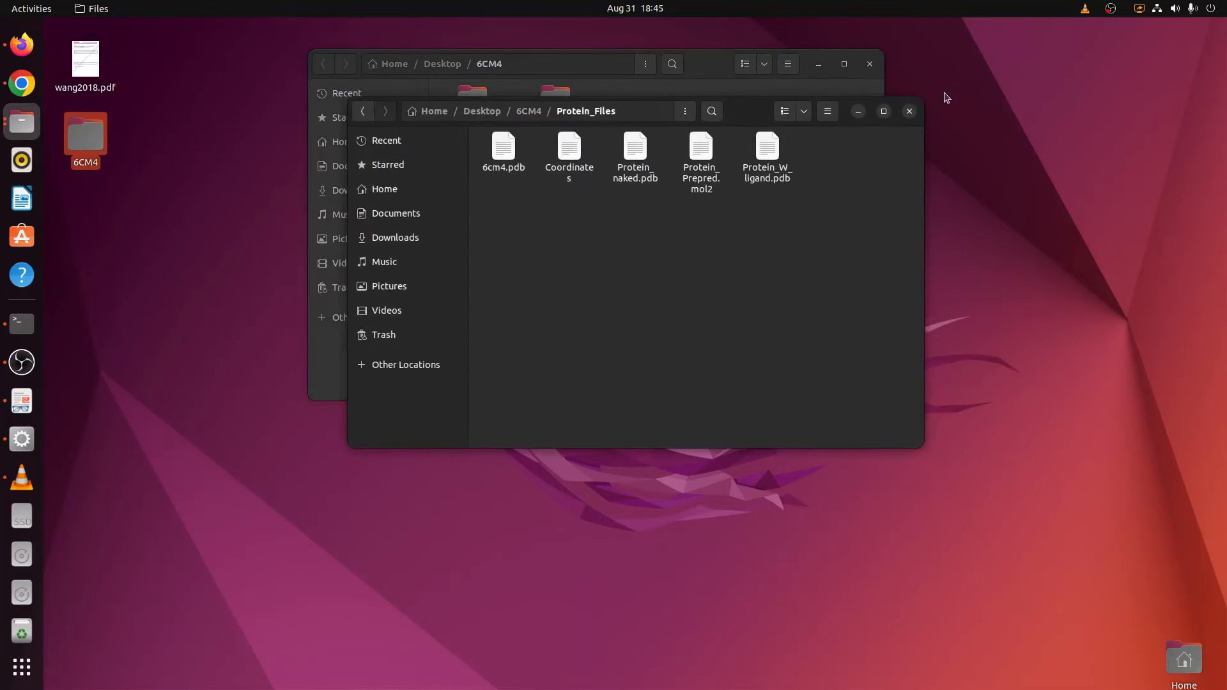
click(909, 112)
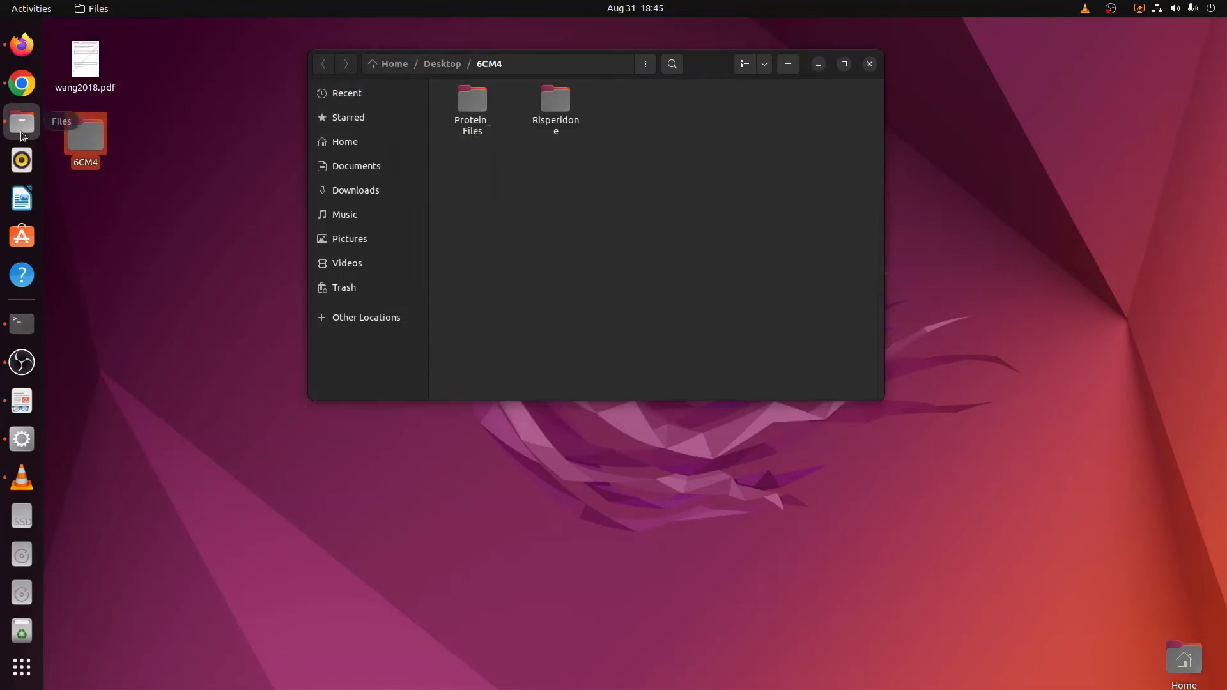
- Move Conformer3D_CID_5073.sdf from Downloads into the Risperidone folder inside 6CM4, and close both file windows
click(345, 143)
click(585, 259)
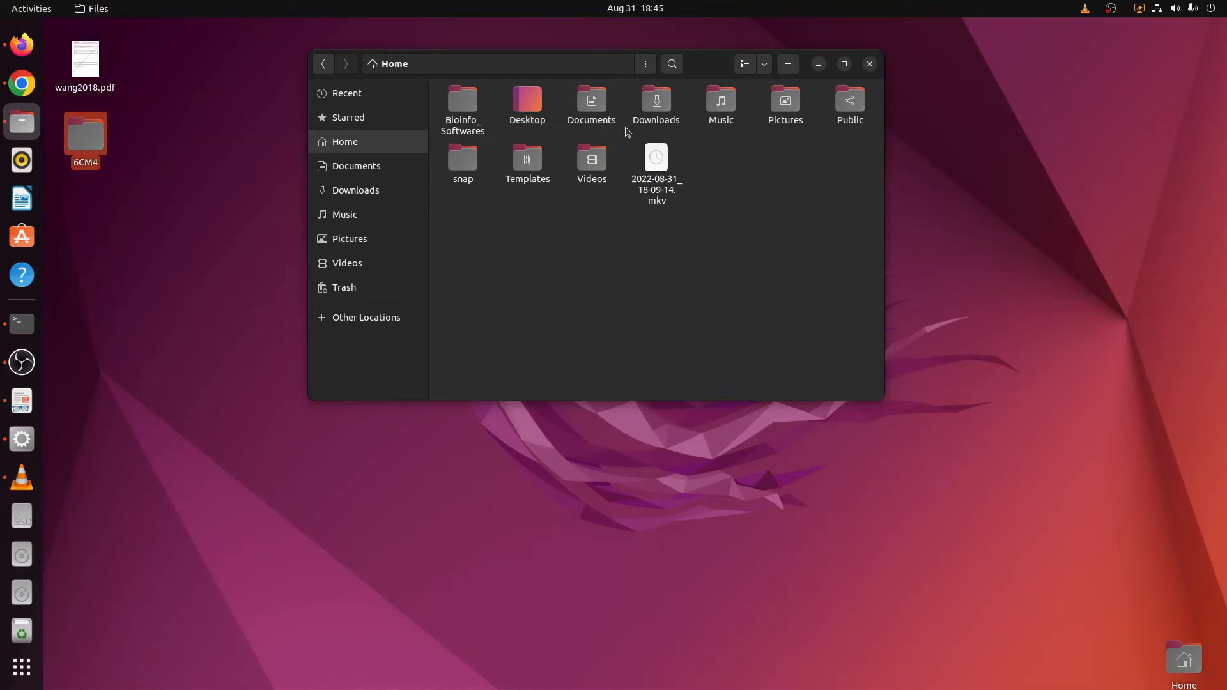
double_click(658, 109)
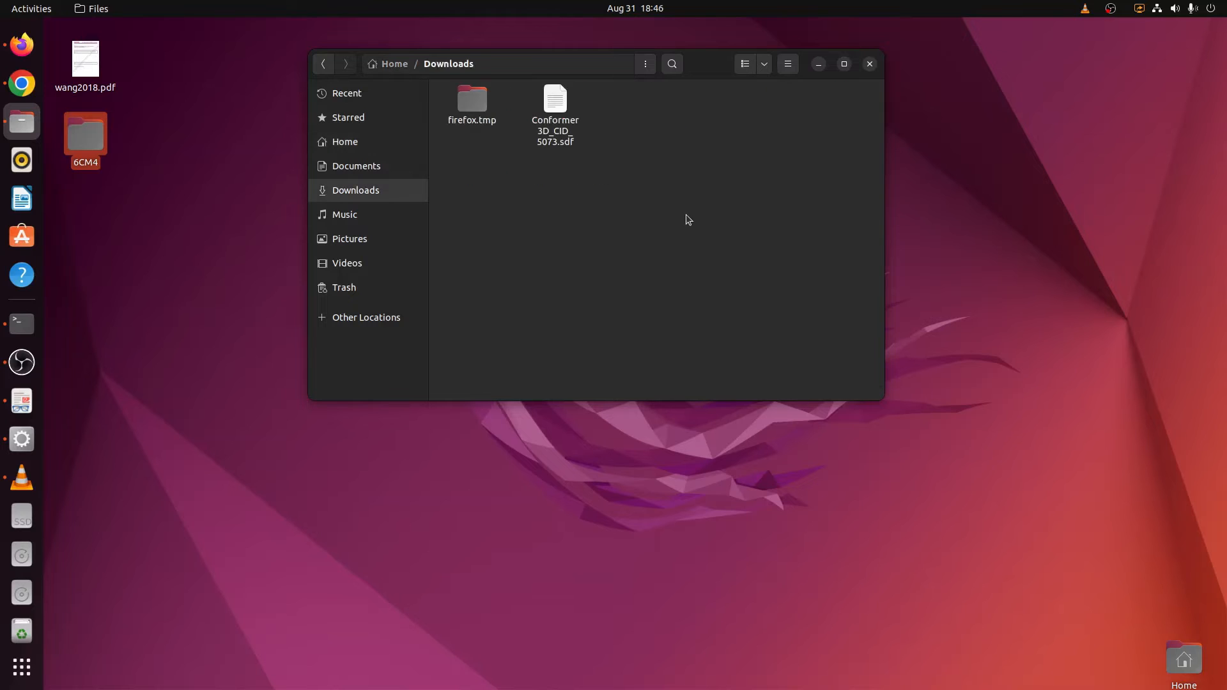
drag(621, 186, 519, 83)
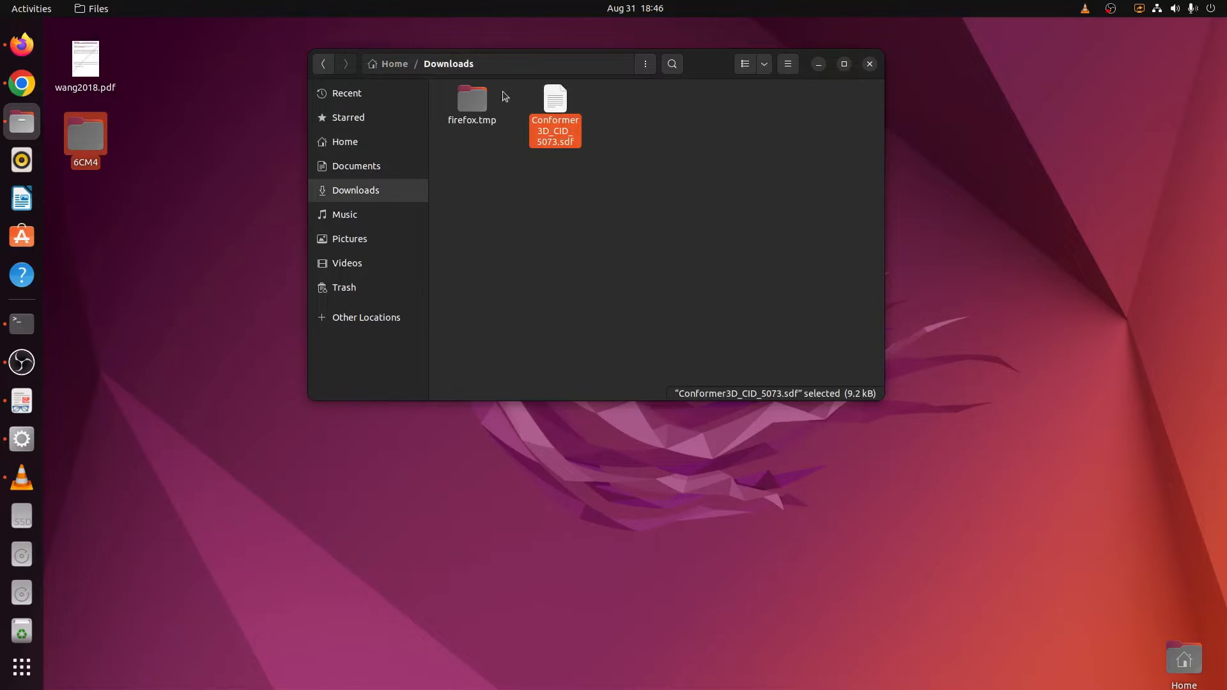
right_click(559, 99)
click(627, 156)
double_click(93, 144)
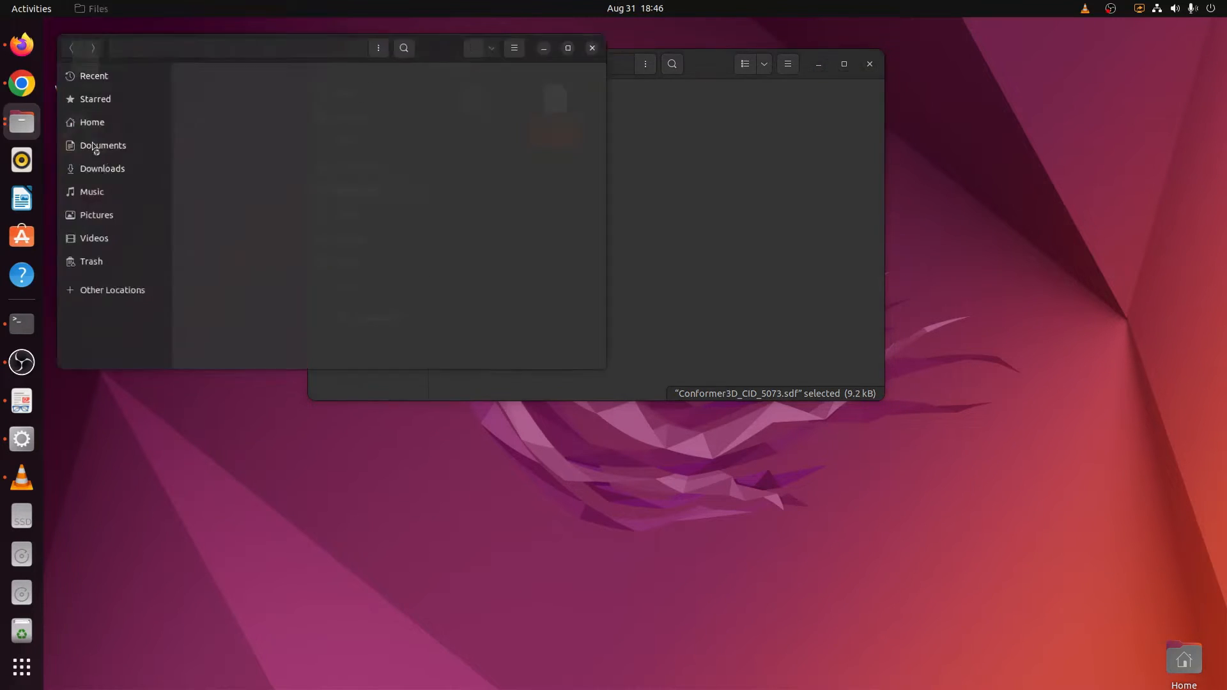
double_click(291, 72)
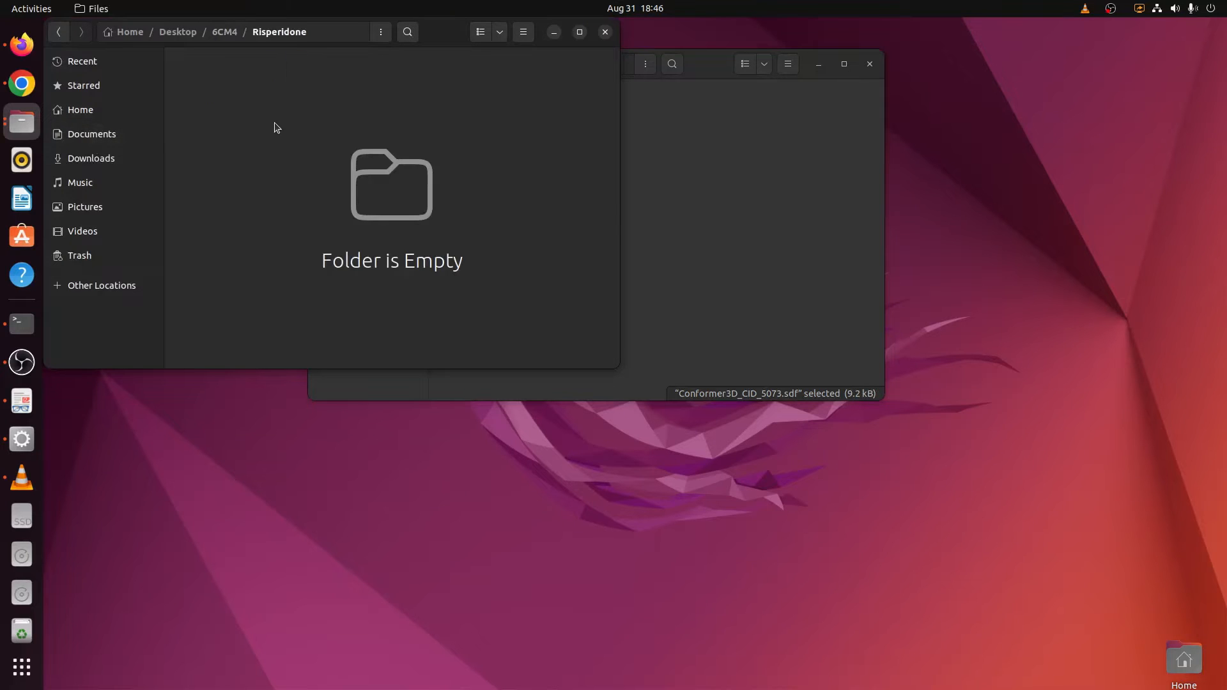
right_click(275, 122)
click(308, 165)
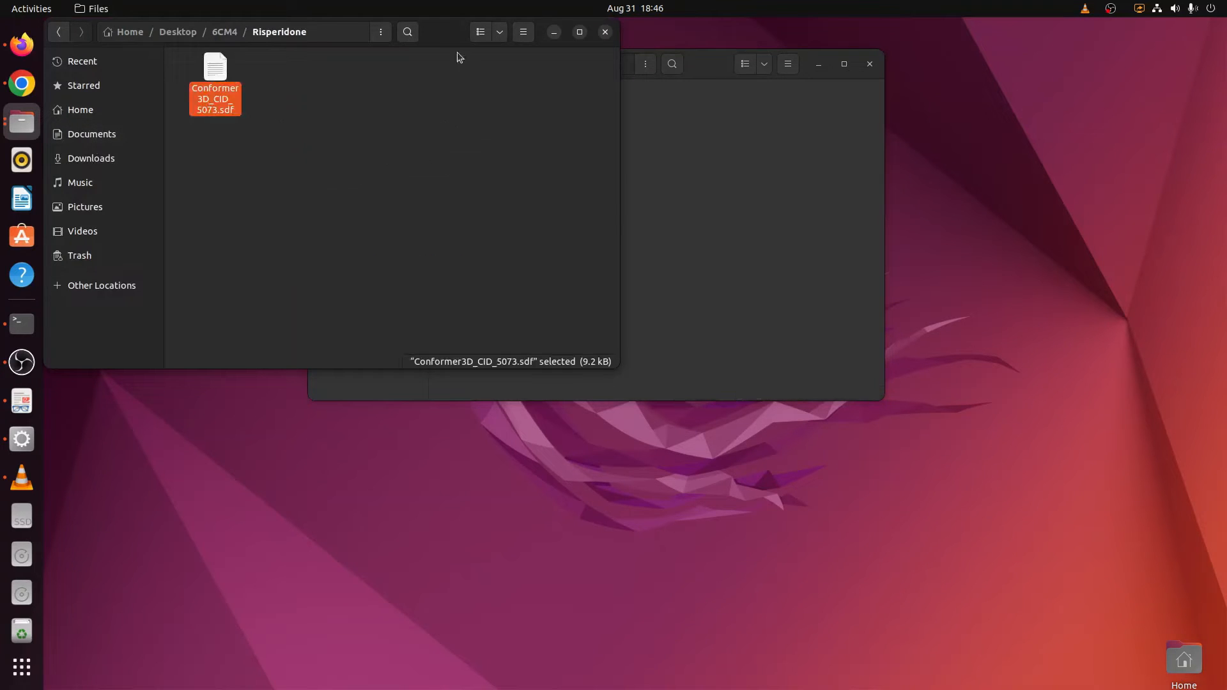
drag(441, 29, 797, 156)
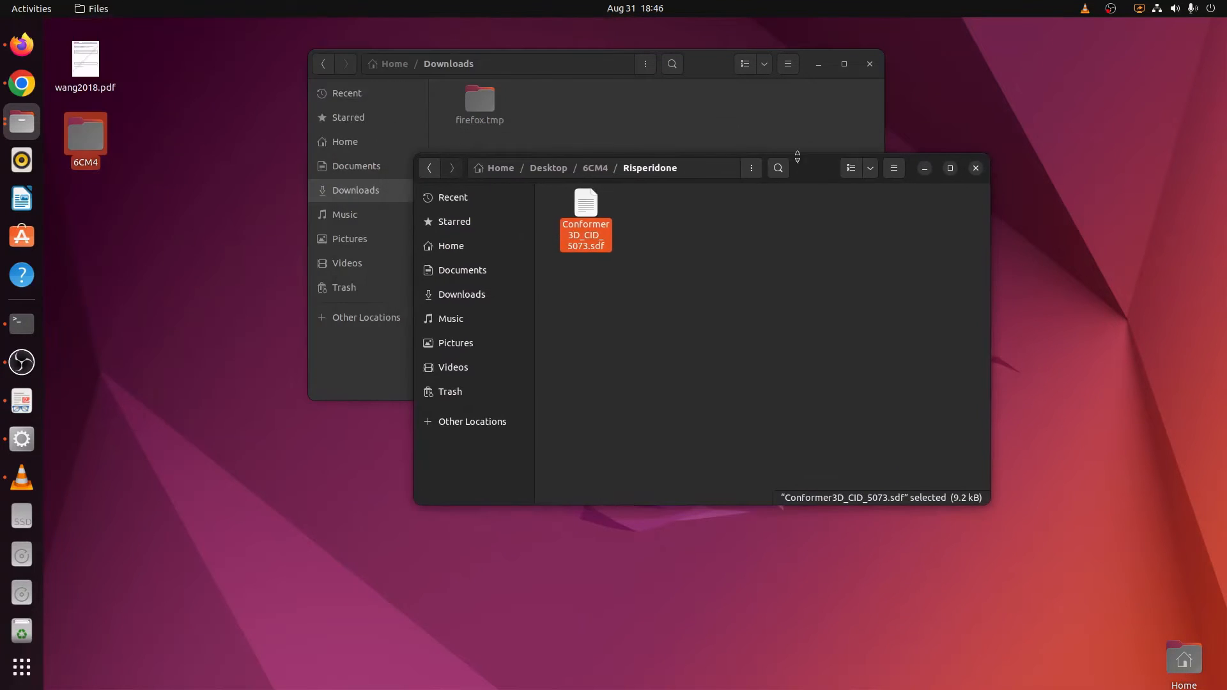
click(975, 168)
click(869, 63)
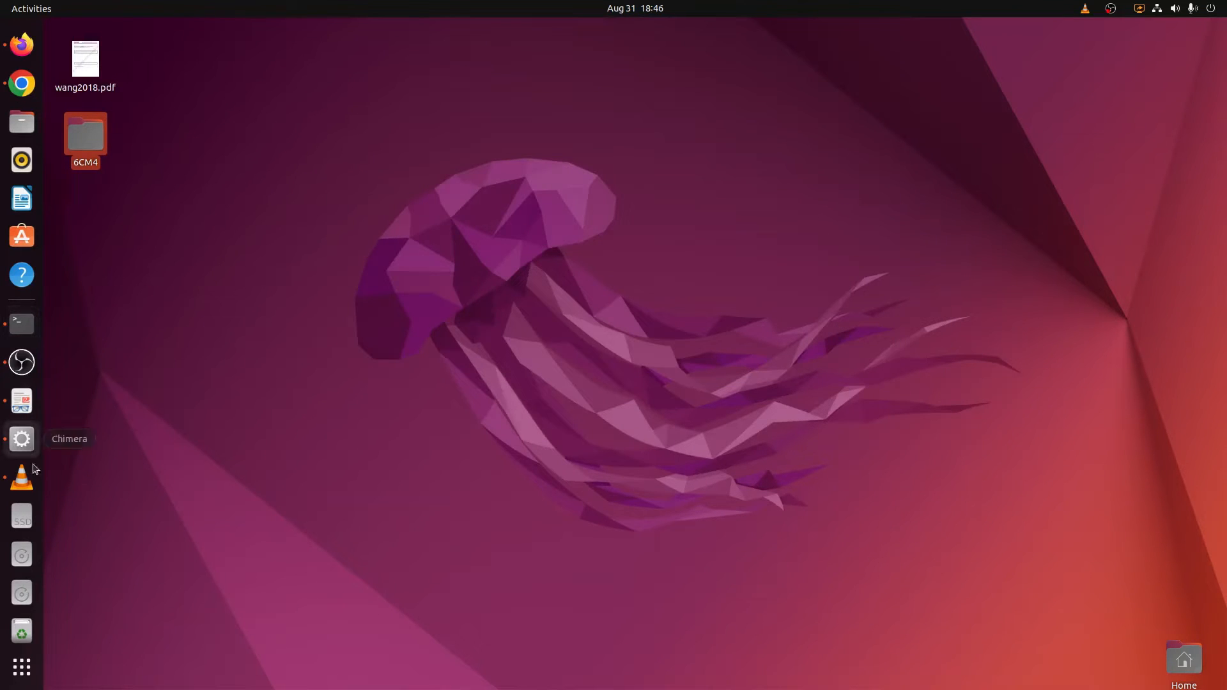
- Check for Conformer3D_CID_5073.sdf in the Risperidone folder inside 6CM4 on the desktop, and close the folder
double_click(90, 145)
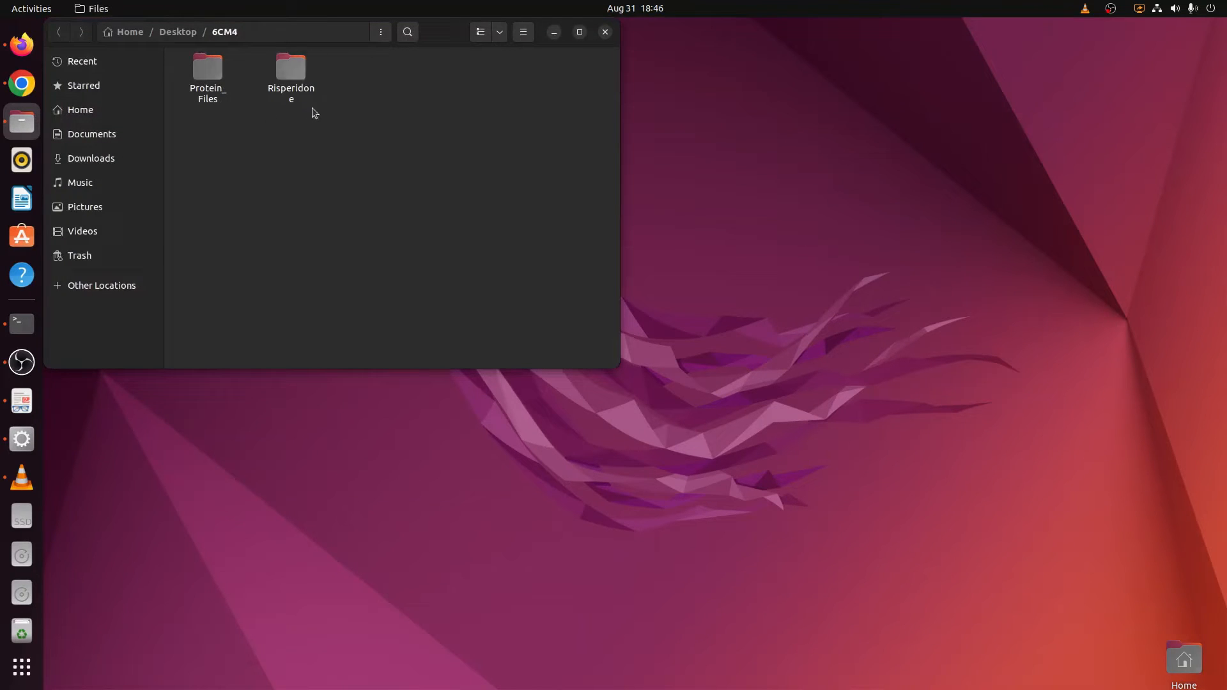
click(291, 71)
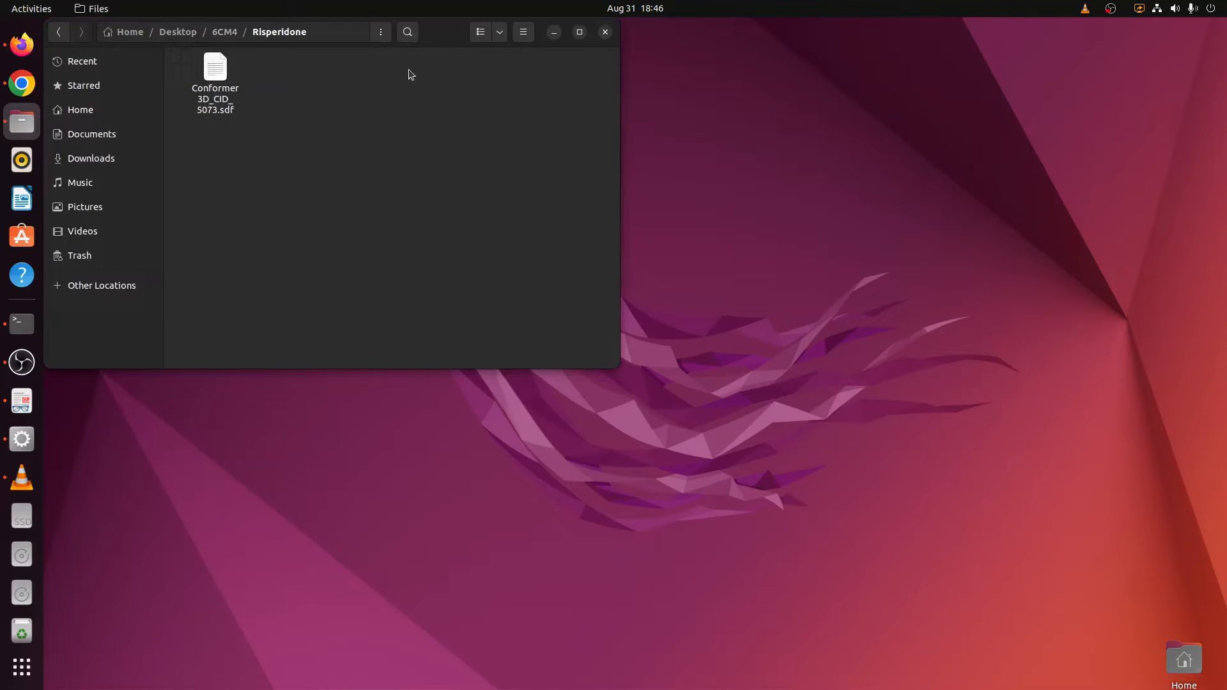
click(58, 32)
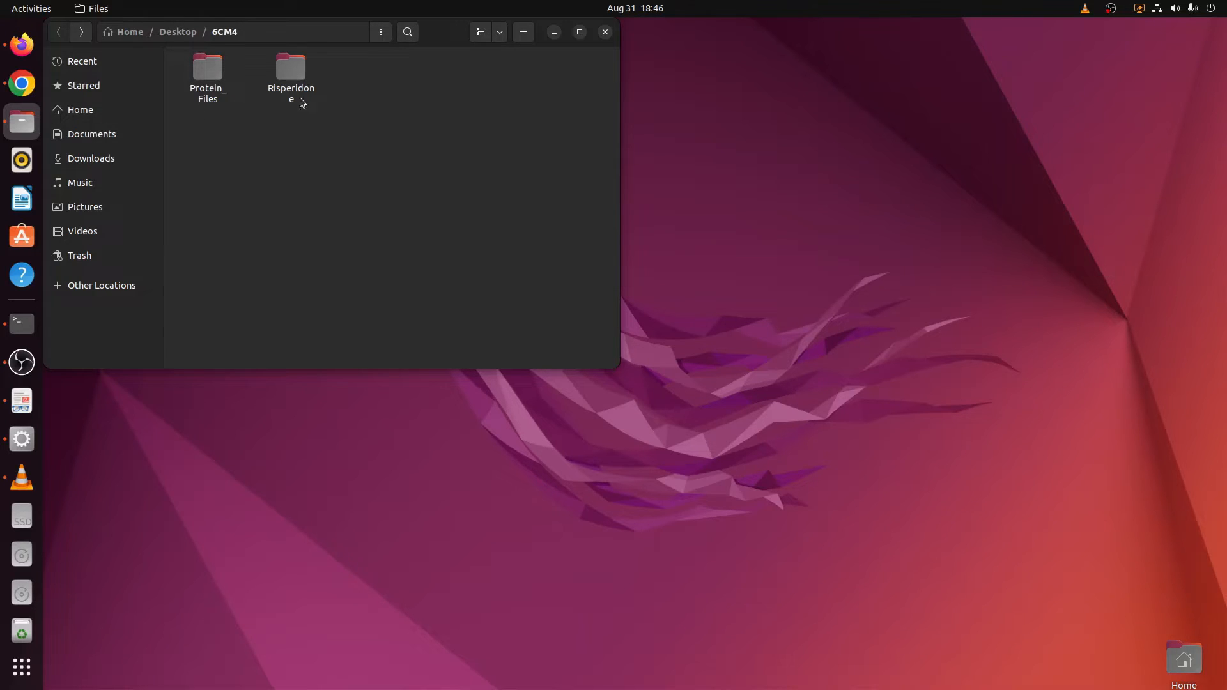
drag(458, 38, 702, 113)
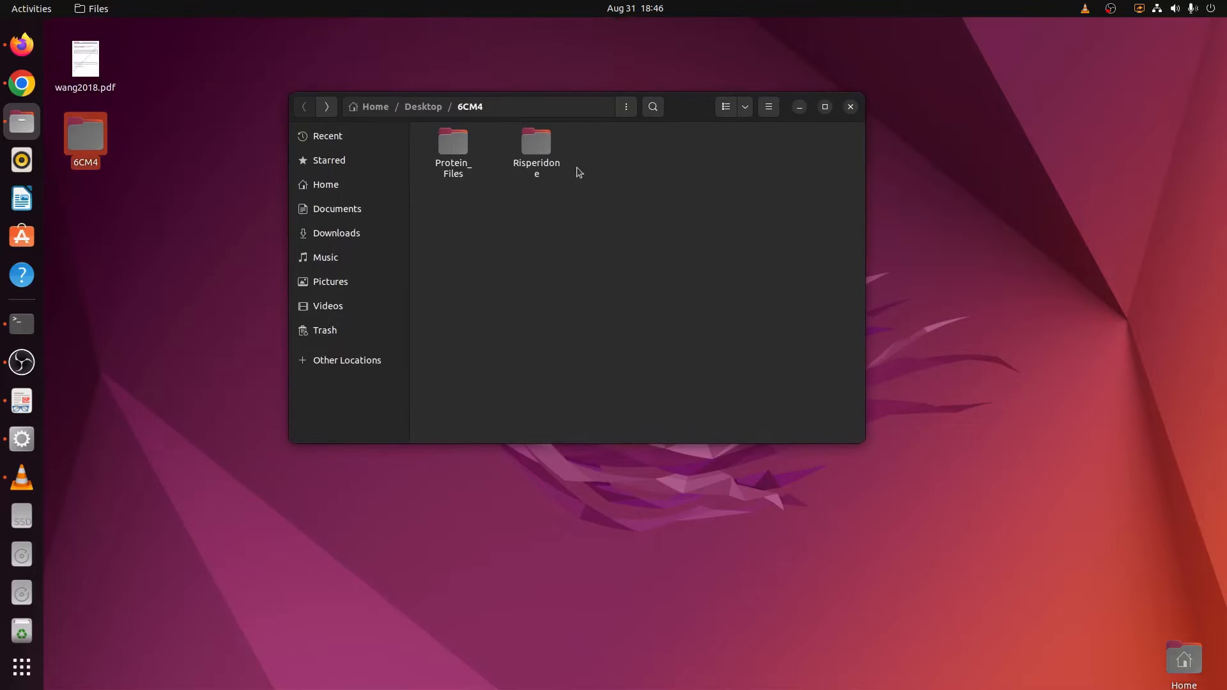
double_click(530, 149)
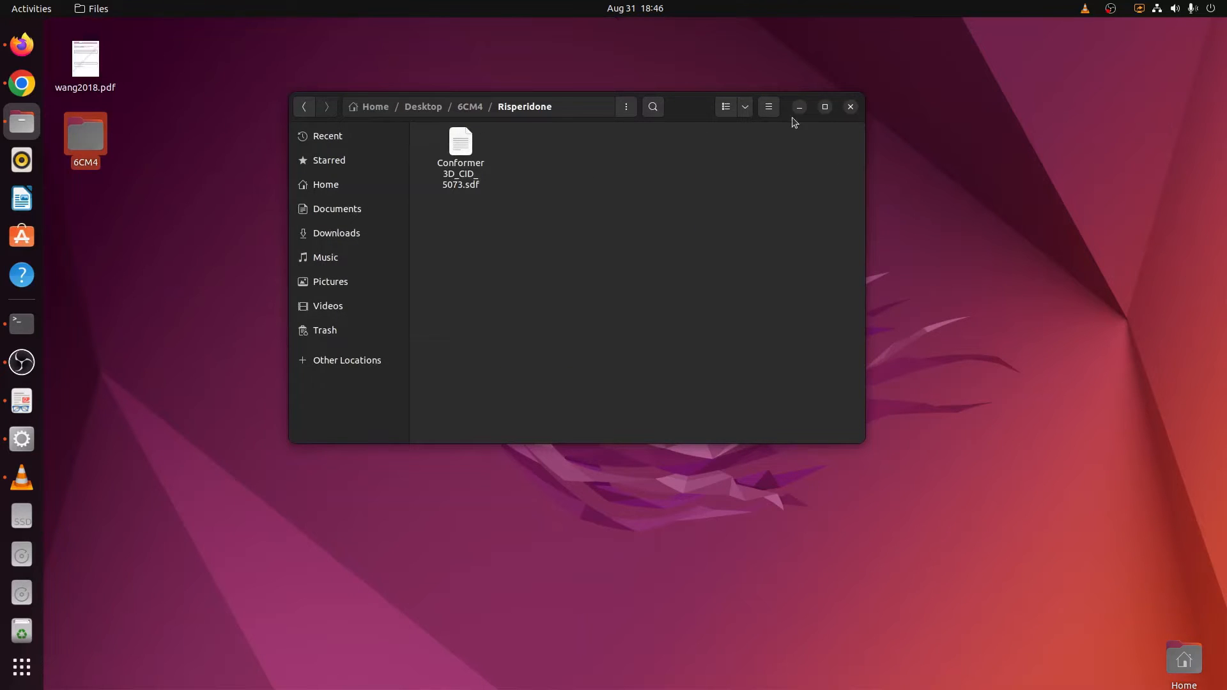
click(850, 108)
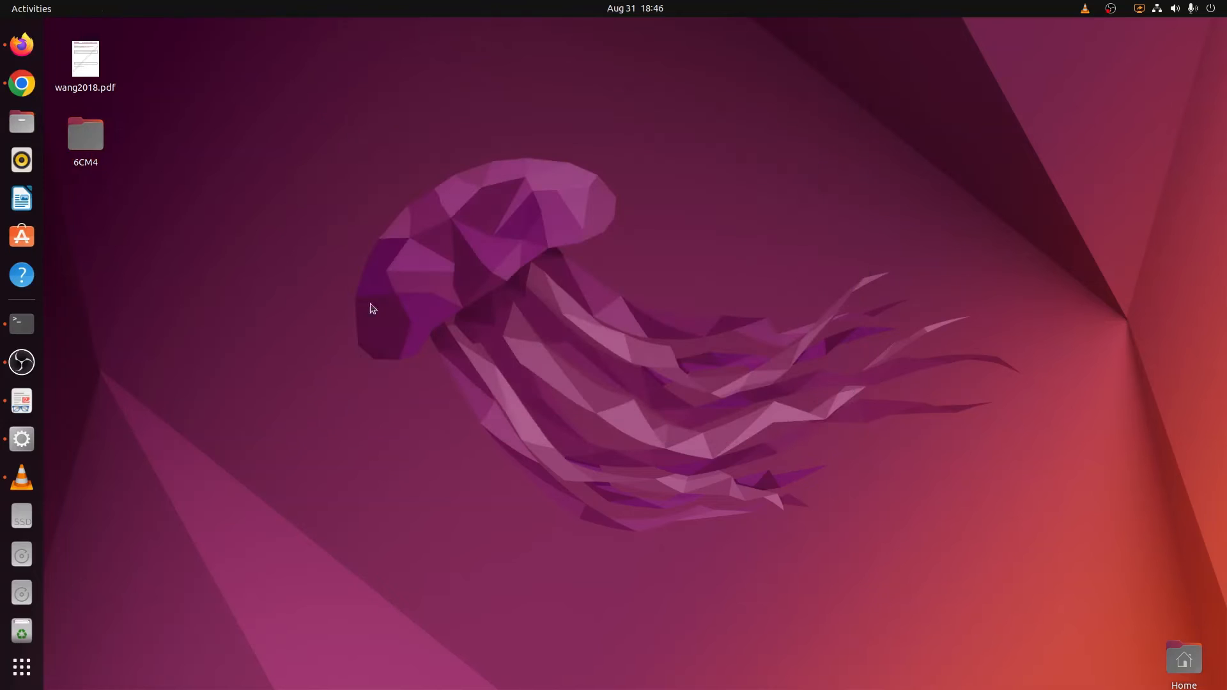
- Switch to UCSF Chimera and close the current protein session
click(21, 439)
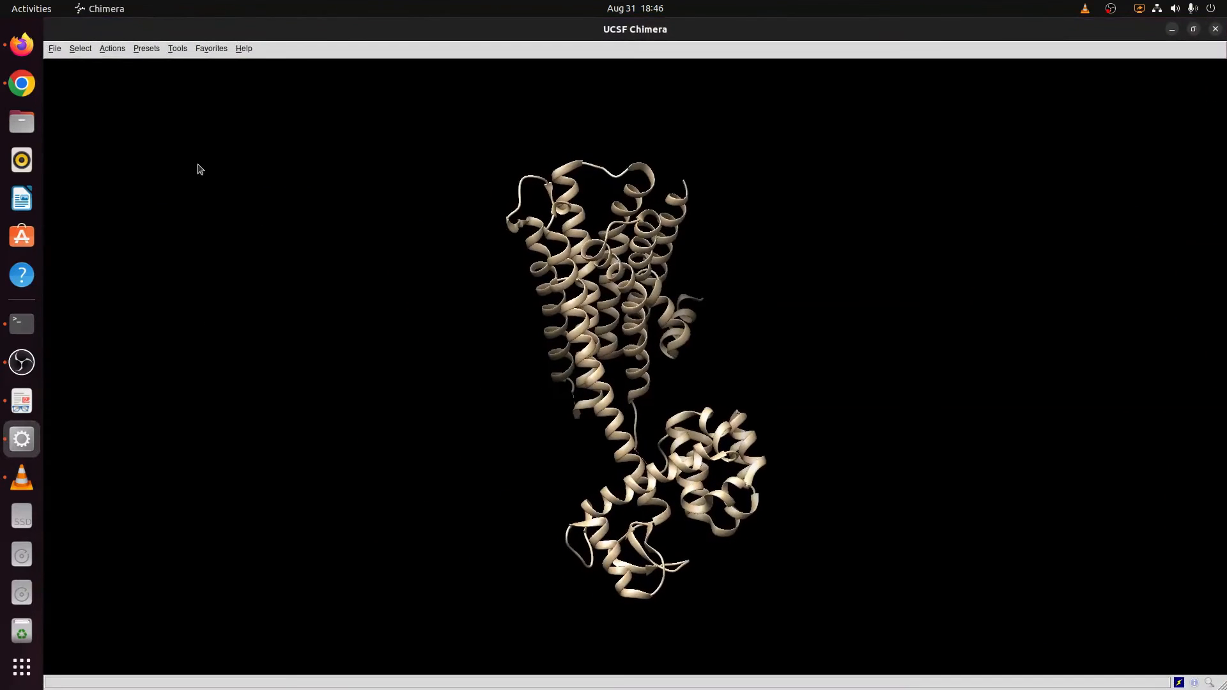
click(54, 48)
click(61, 211)
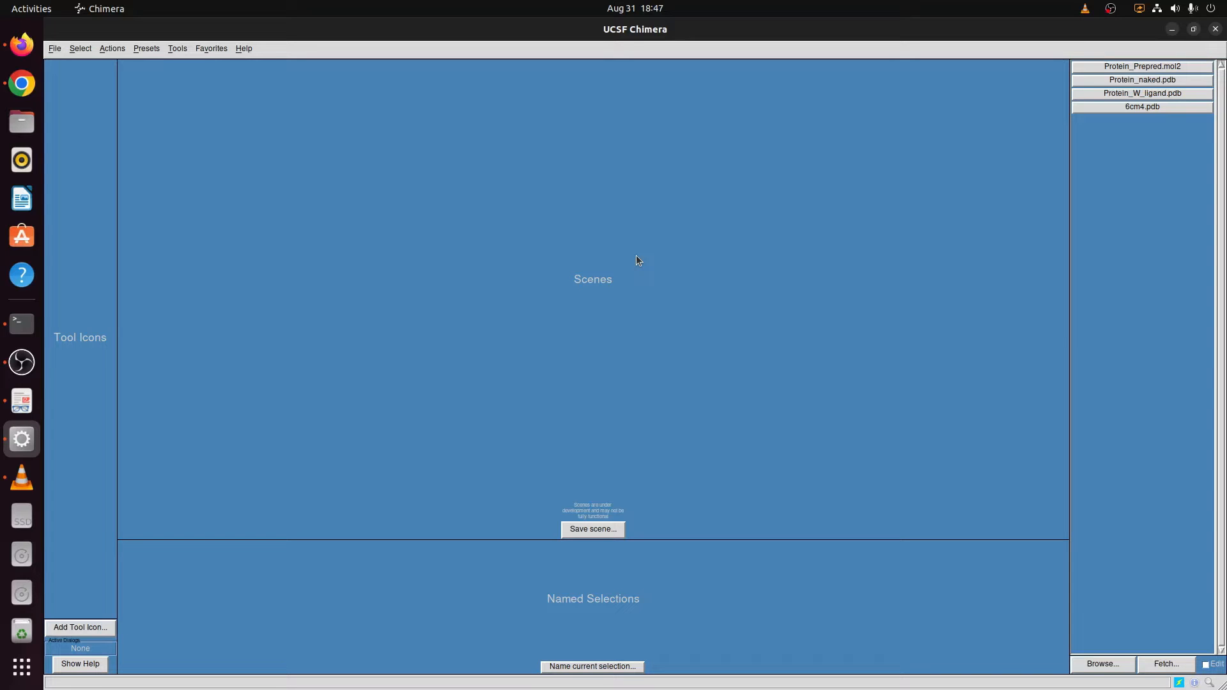
- Open the ligand file Conformer3D_CID_5073.sdf from the Risperidone folder
click(55, 52)
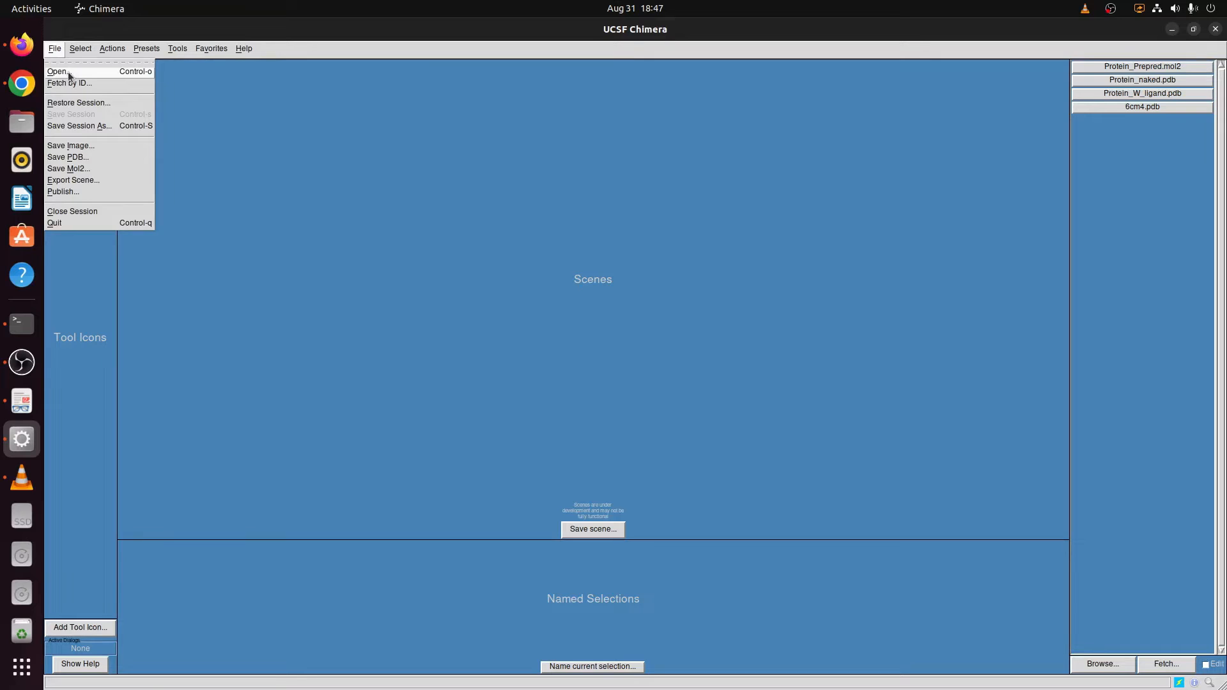
click(68, 72)
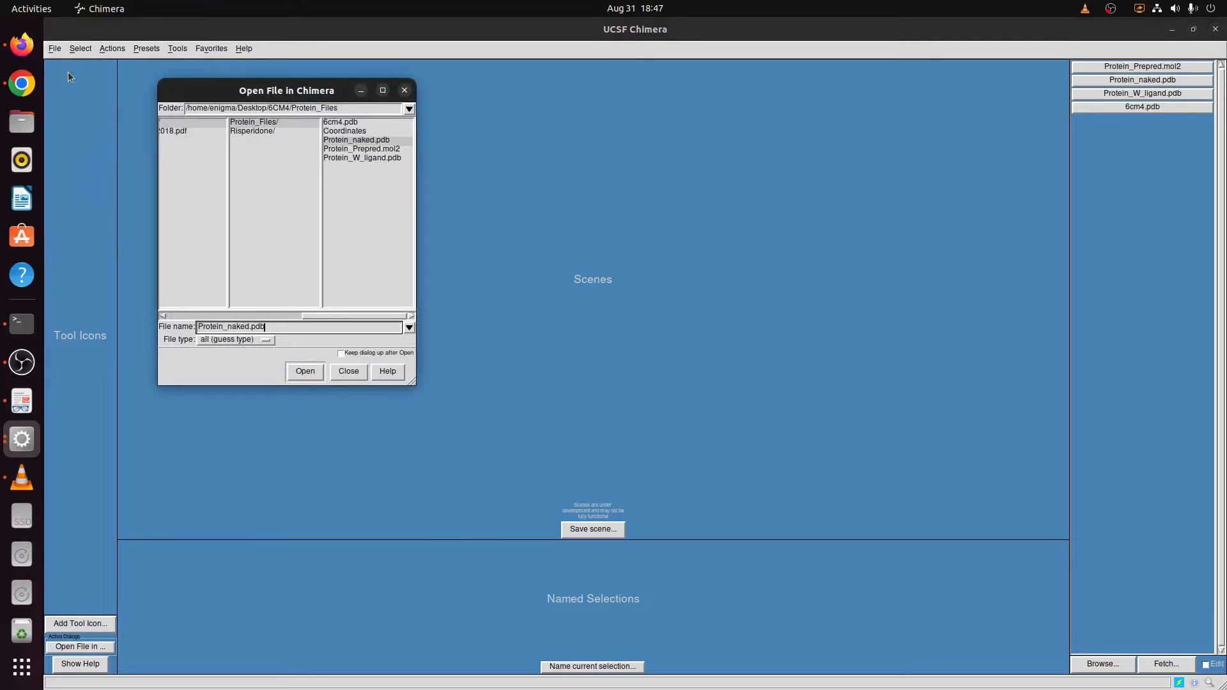
click(251, 132)
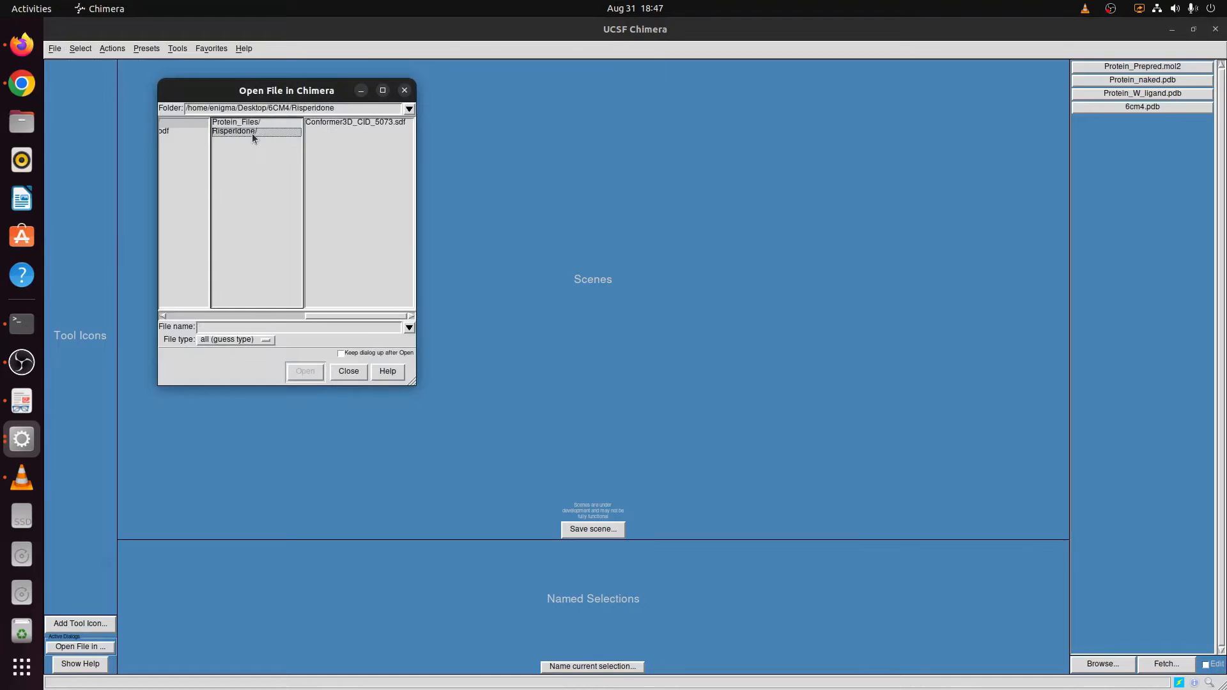
click(326, 123)
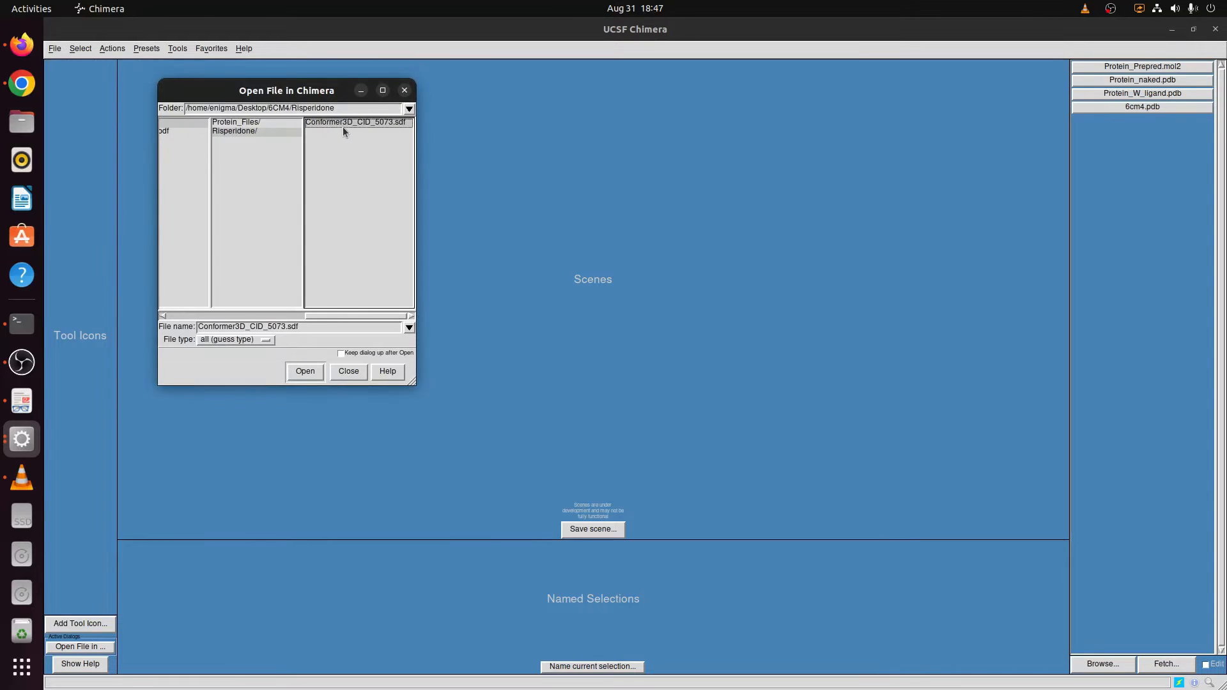
click(319, 370)
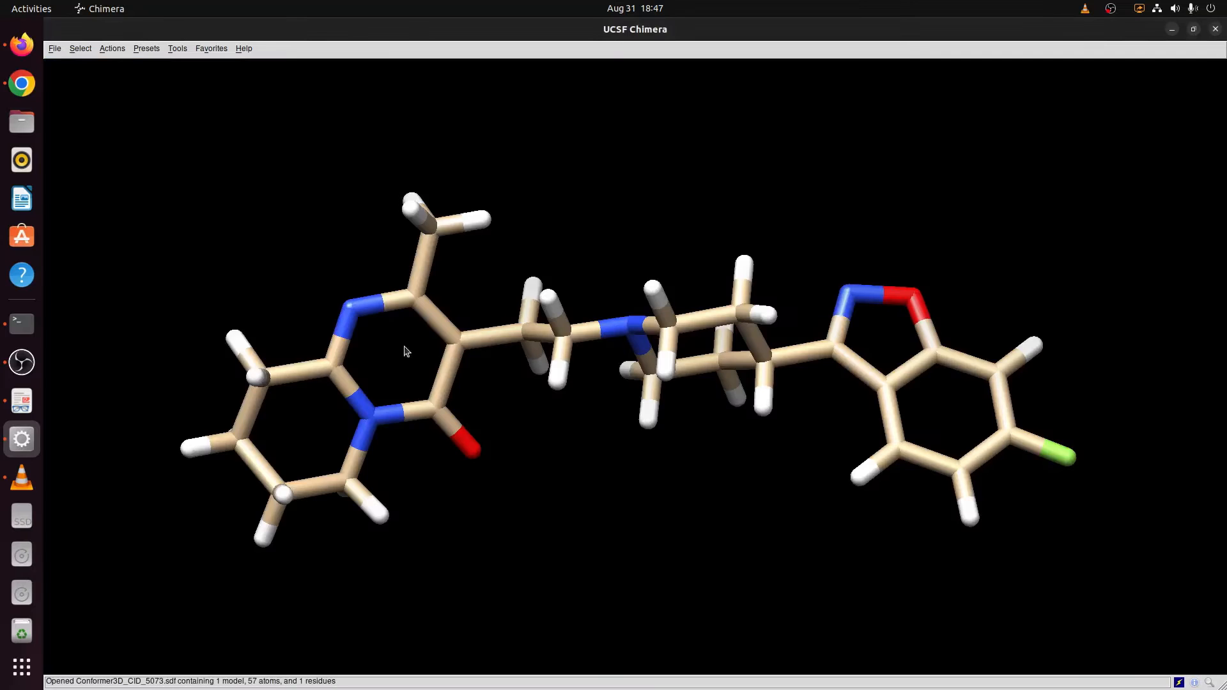
- Start Minimize Structure on model 5073 with 100 steepest descent steps, 10 conjugate gradient steps and no fixed atoms
drag(585, 219, 825, 228)
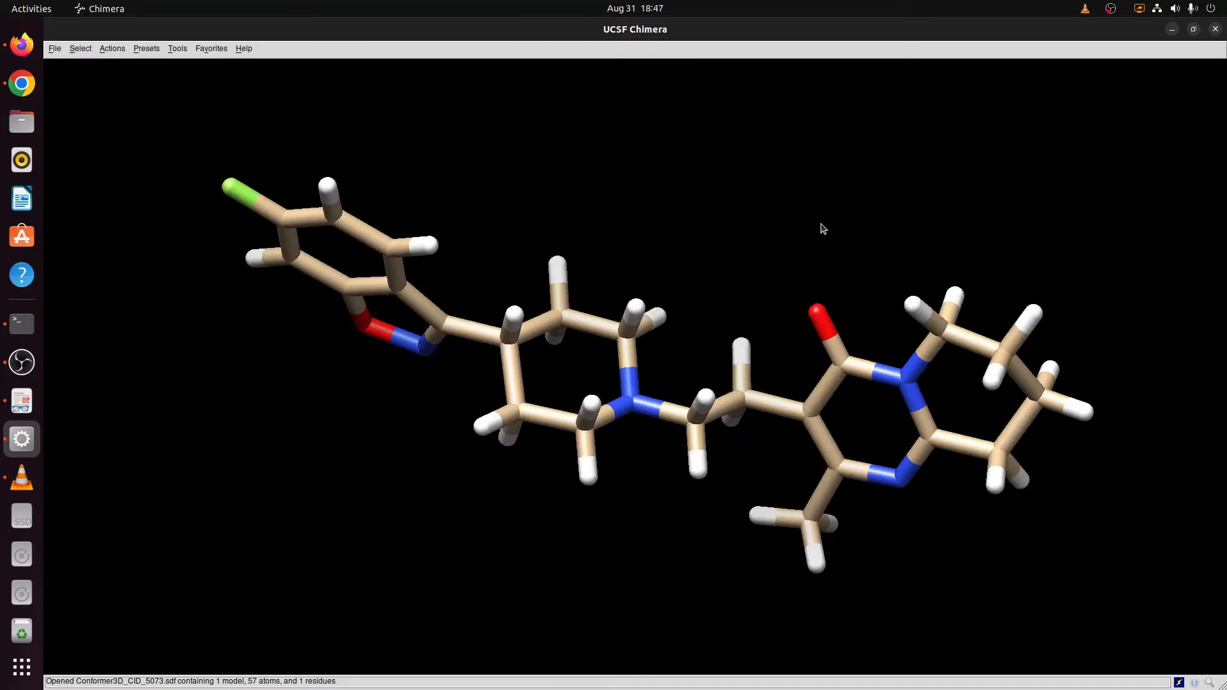
click(177, 49)
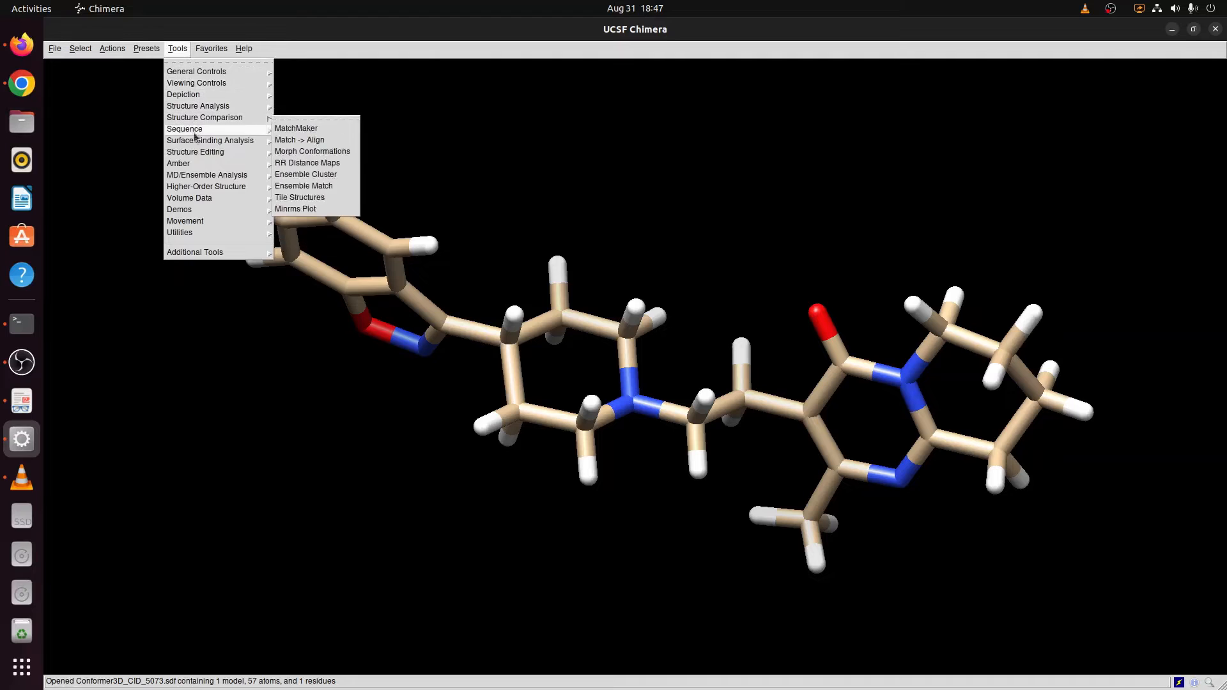
mouse_move(179, 153)
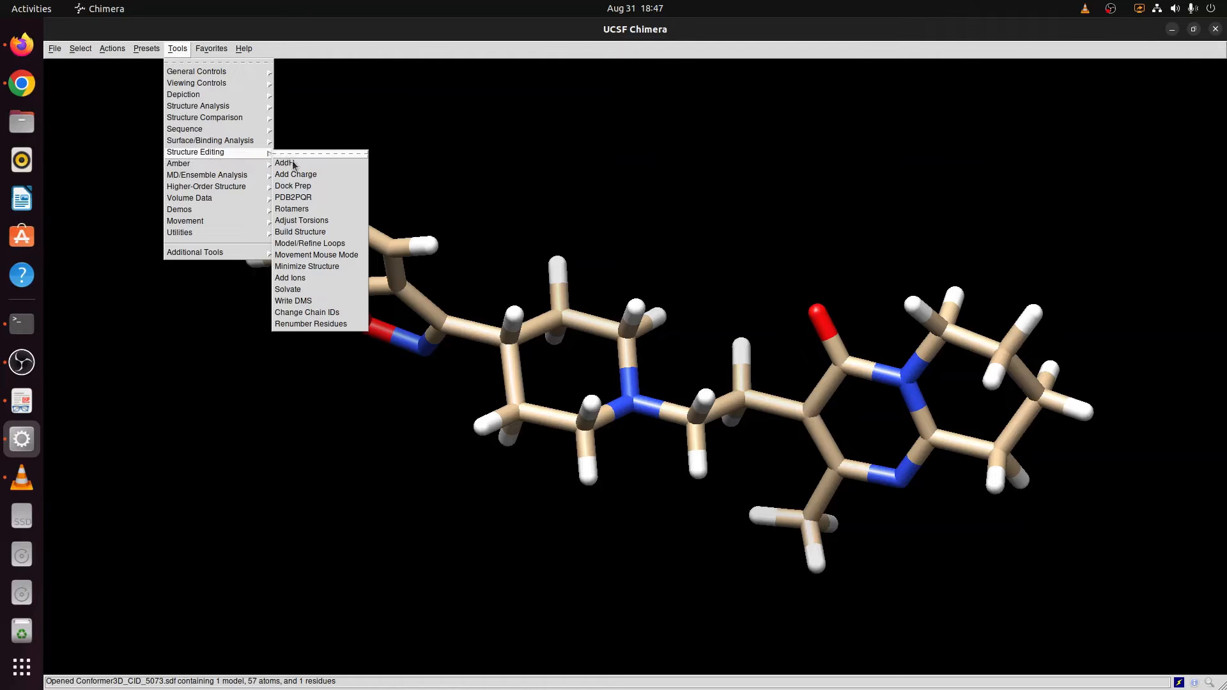
click(297, 266)
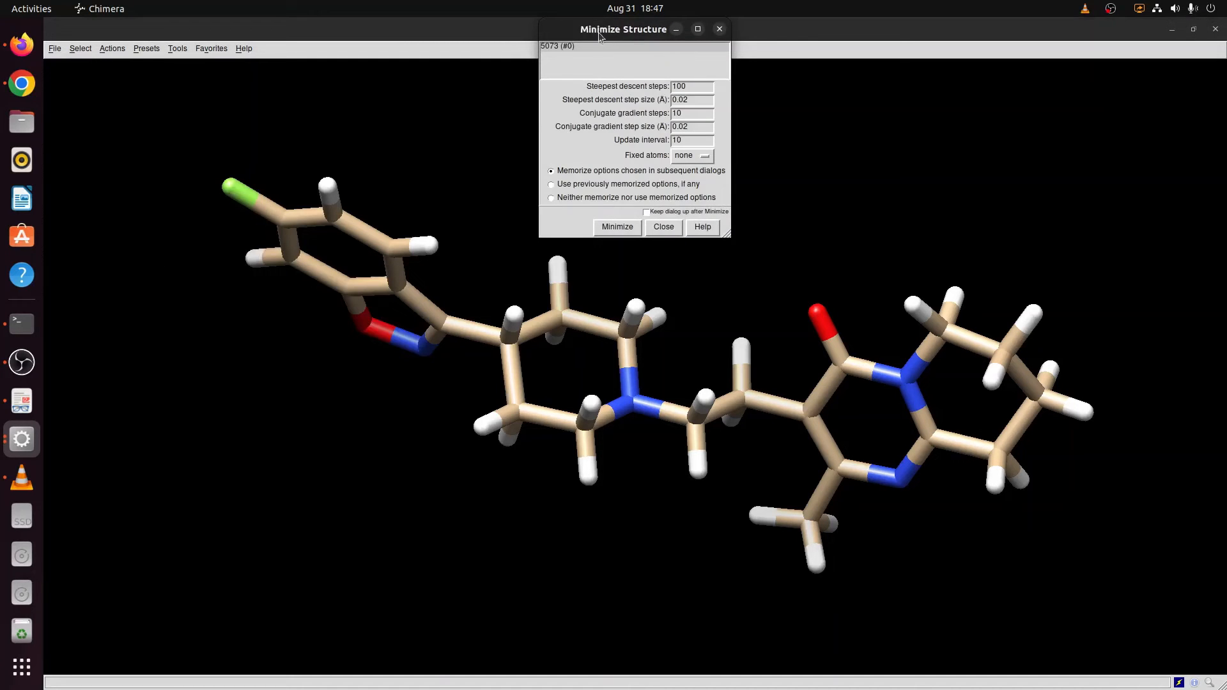
drag(600, 33, 668, 127)
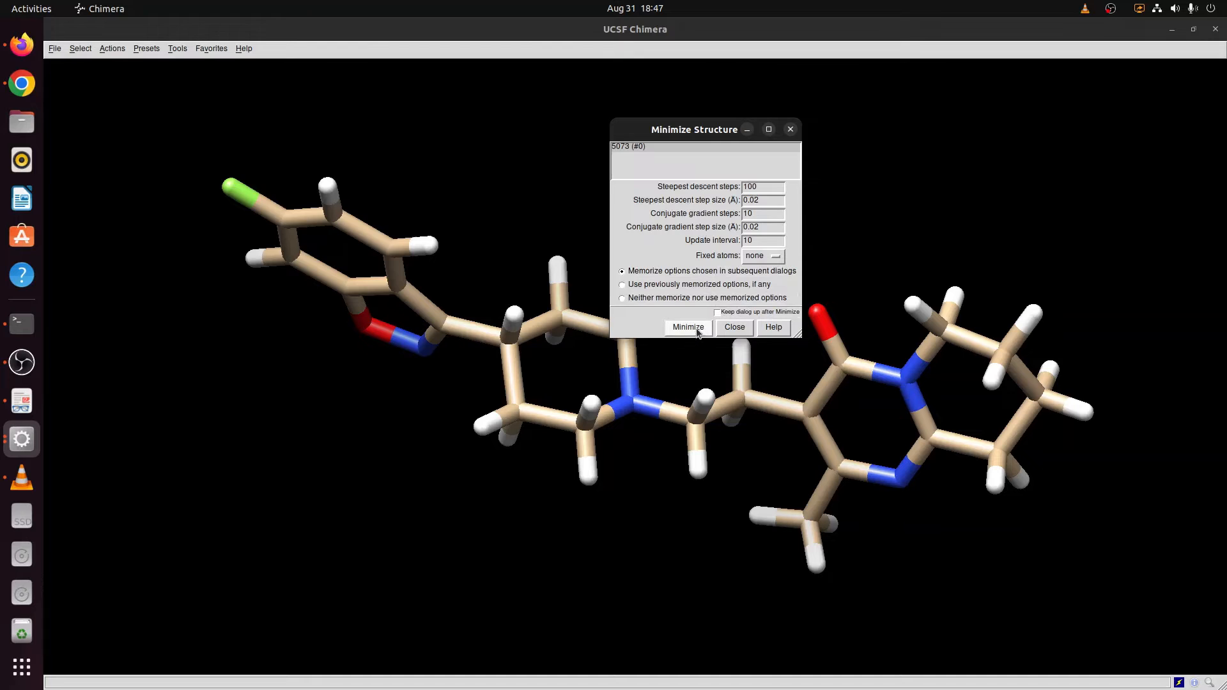
drag(706, 130, 732, 70)
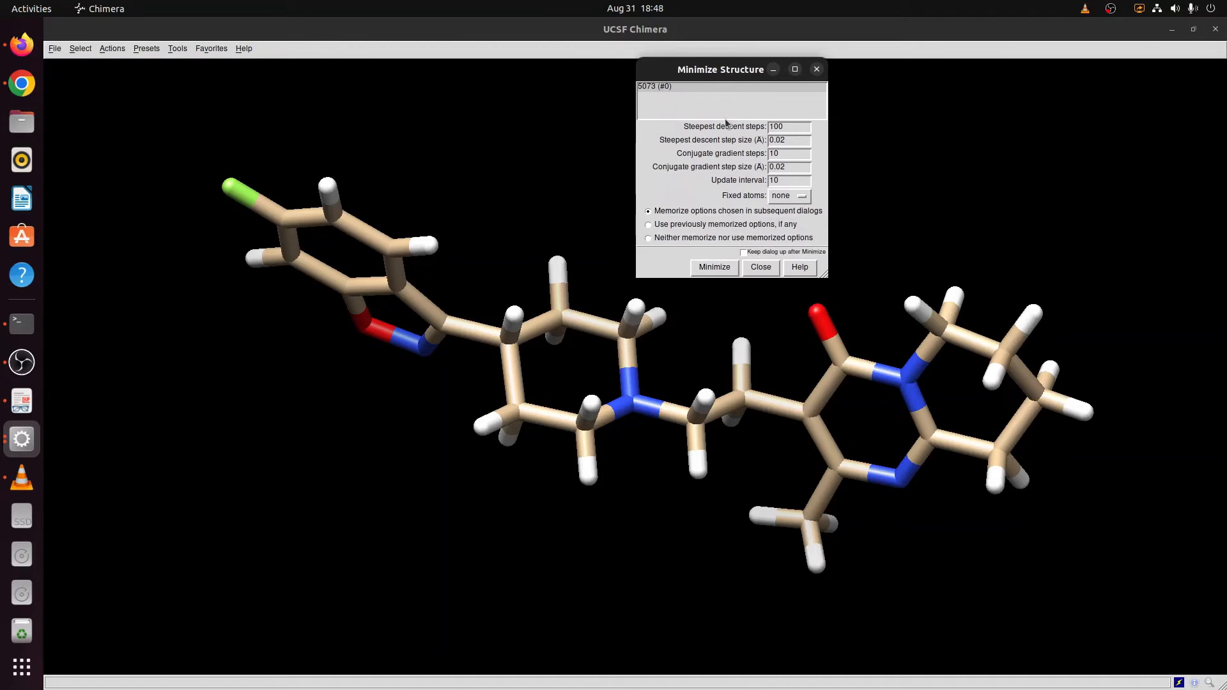
click(714, 267)
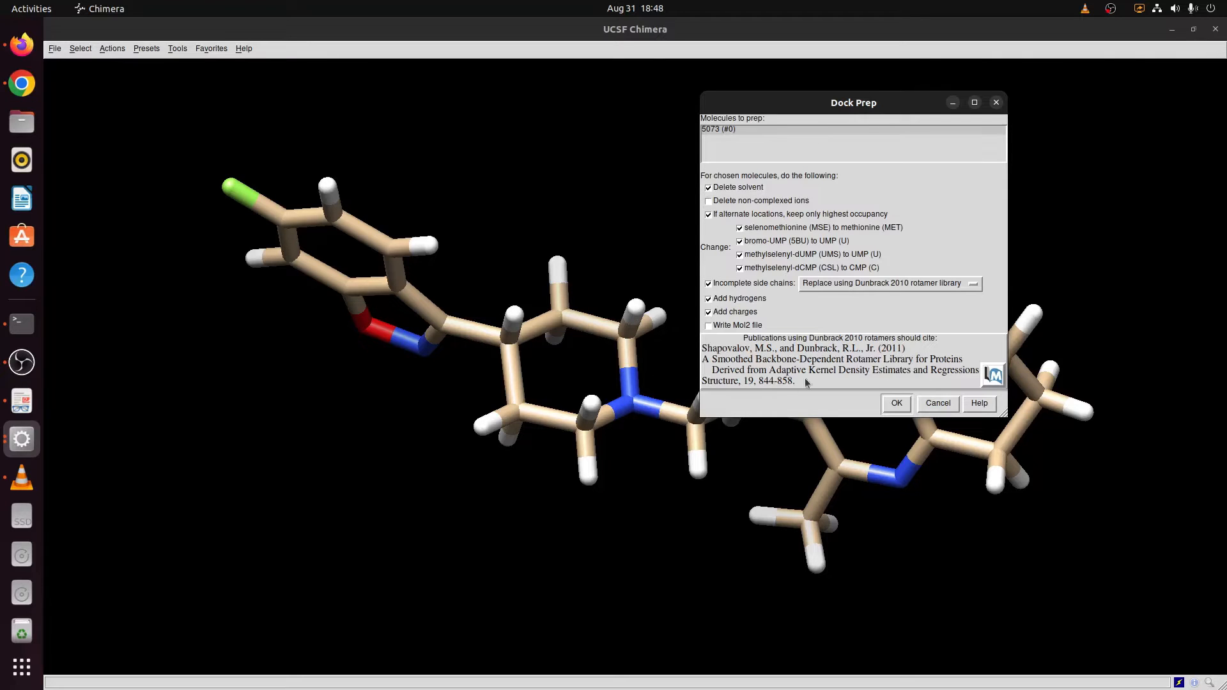
- Enable writing a Mol2 file in the Dock Prep options and run the preparation on model 5073
click(708, 327)
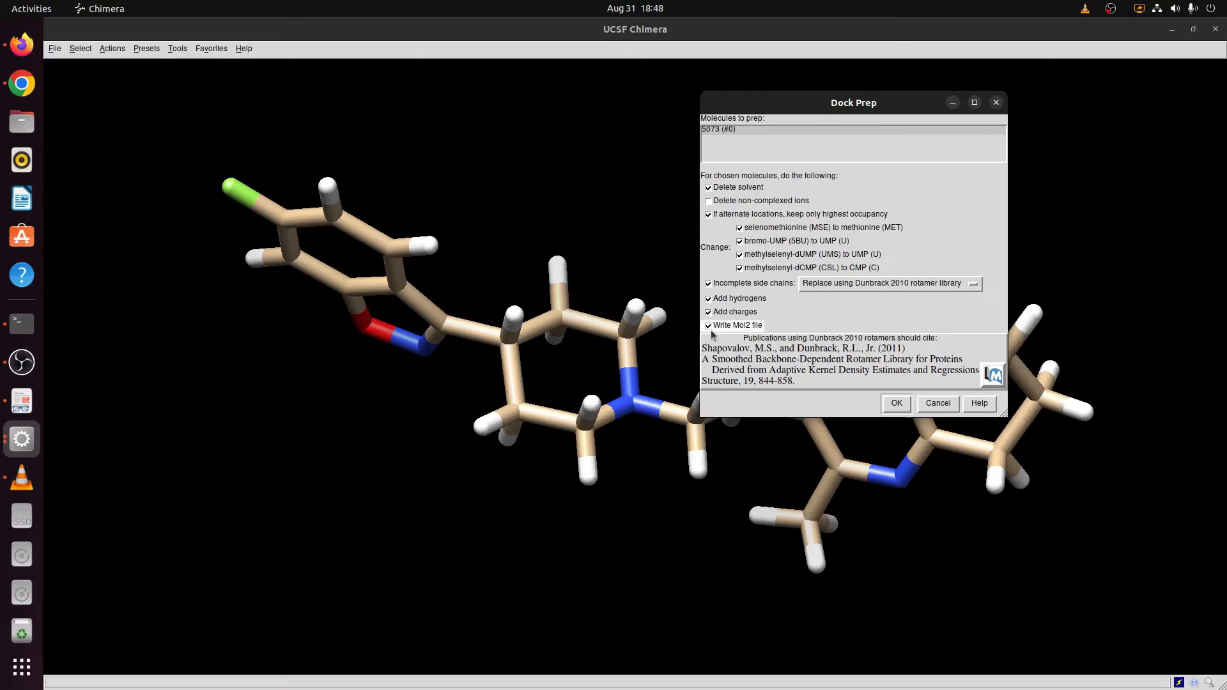
drag(861, 106, 895, 35)
click(925, 333)
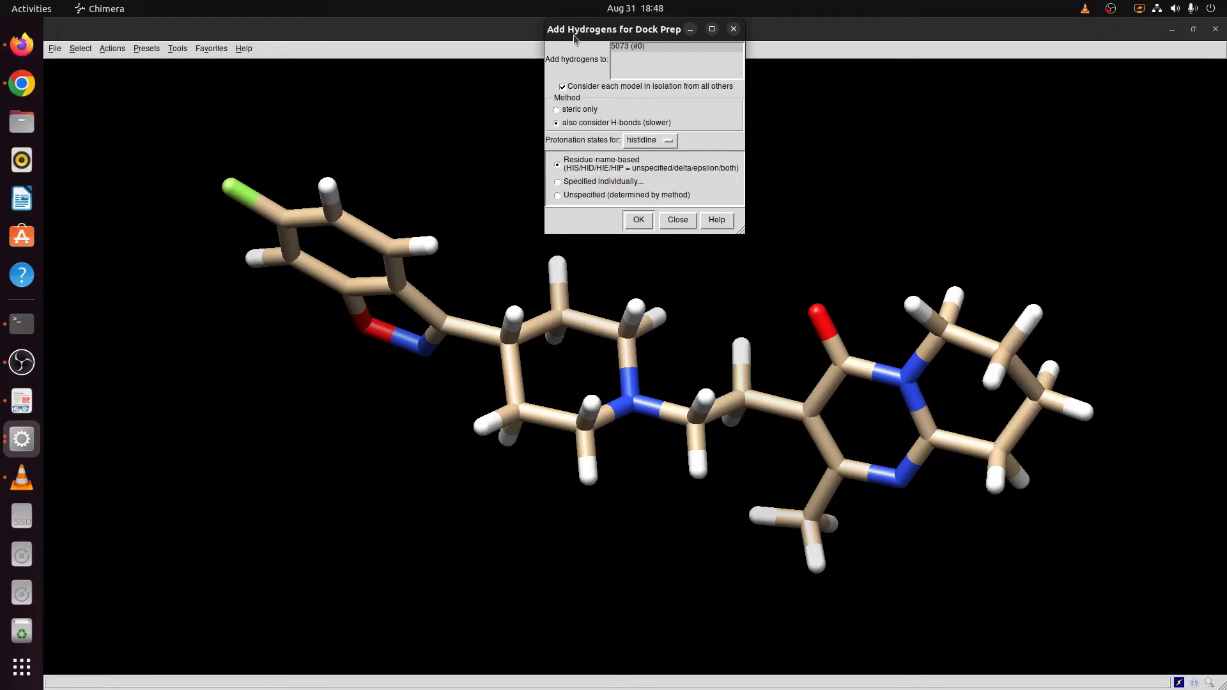
- Add hydrogens considering H-bonds, and assign AMBER ff14SB and Gasteiger charges with a net charge of +1 for residue UNK
click(639, 221)
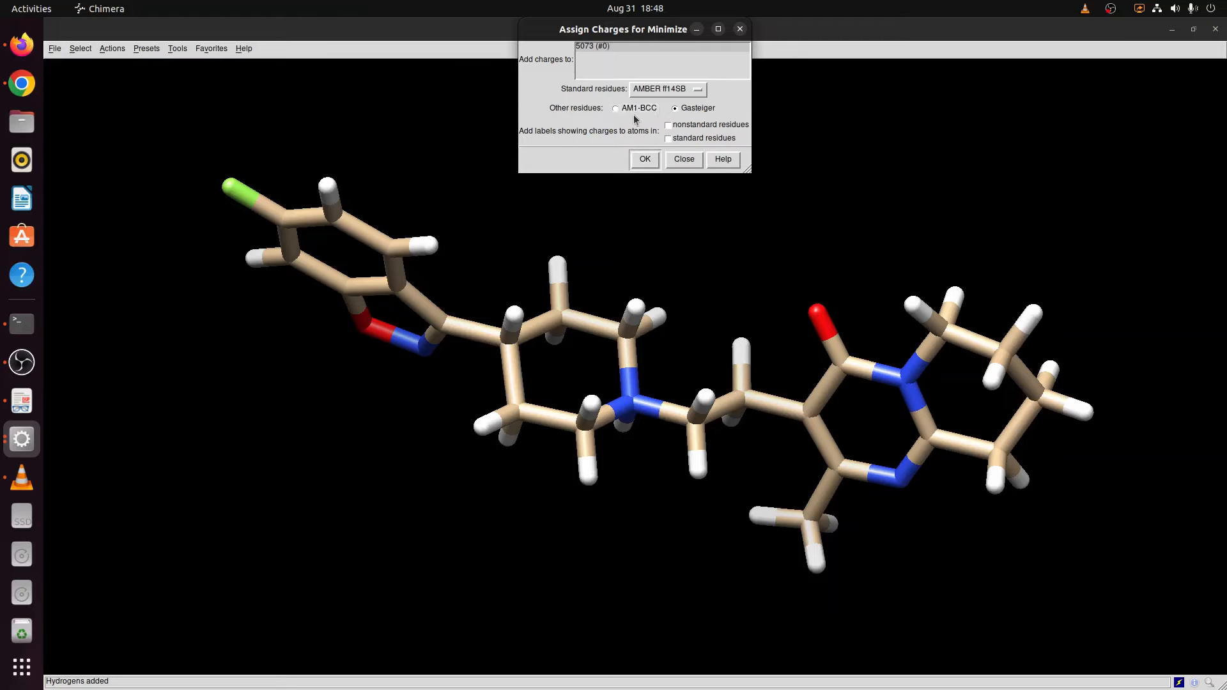
click(645, 160)
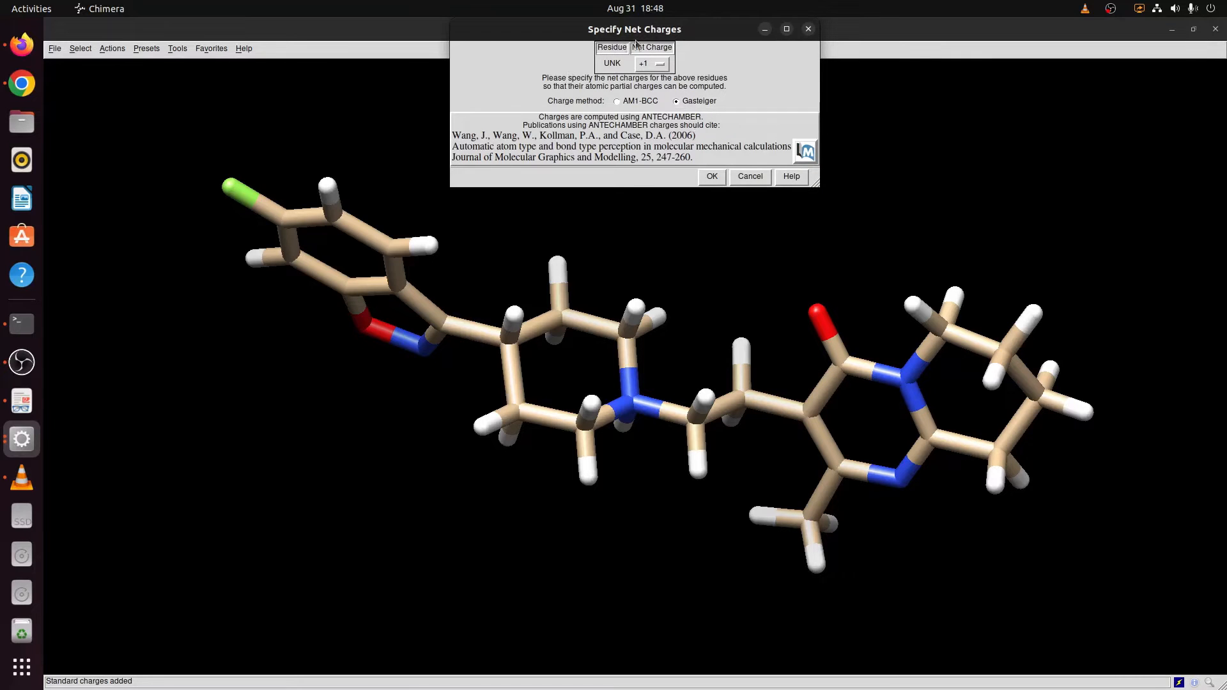
click(712, 178)
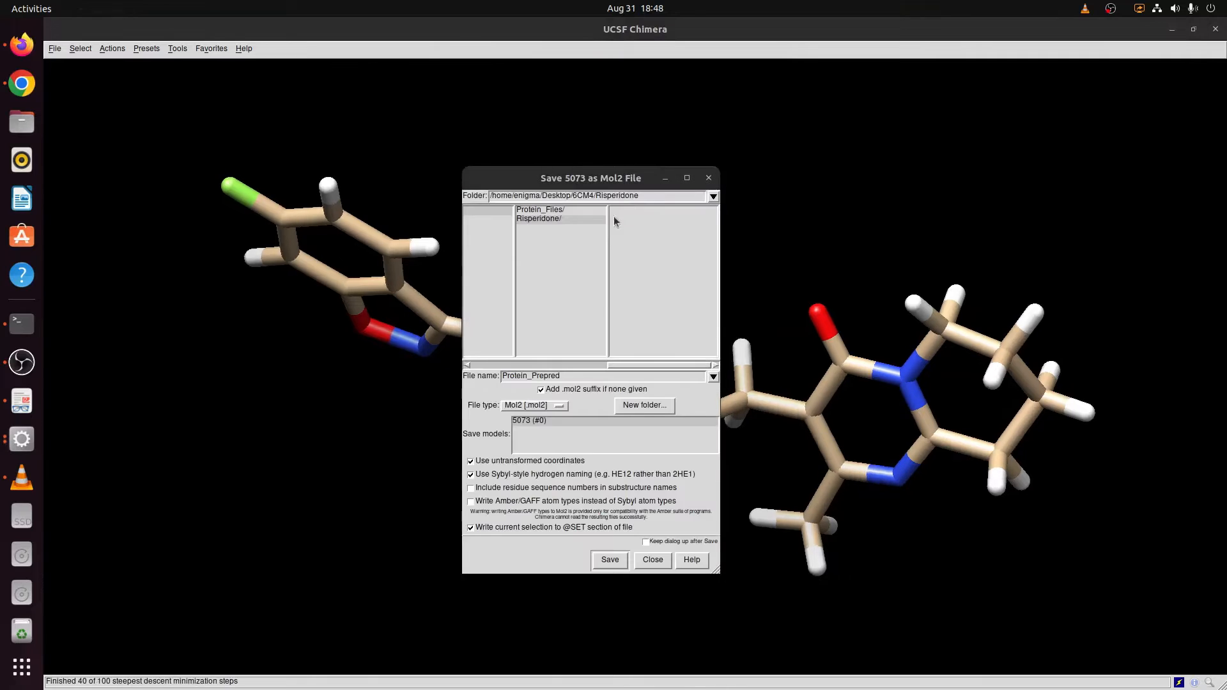
- Save the prepared ligand as the Mol2 file Resperidone_minimized in the Risperidone folder
drag(631, 181, 583, 173)
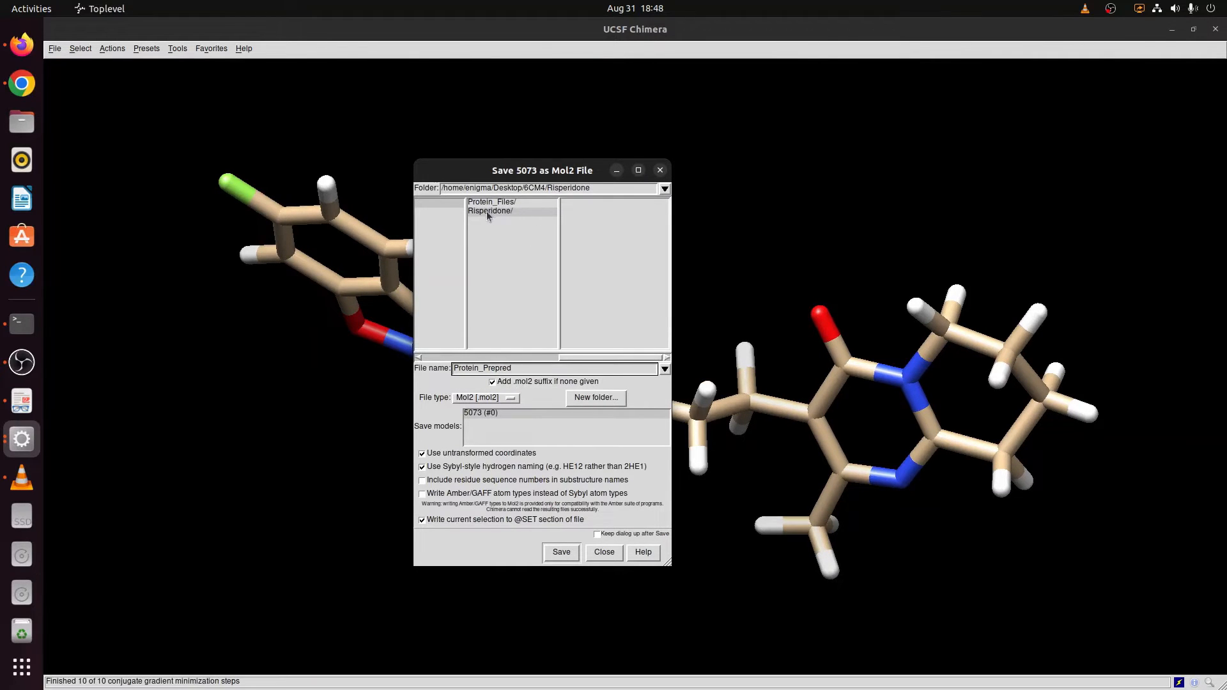
click(572, 368)
drag(514, 368, 469, 370)
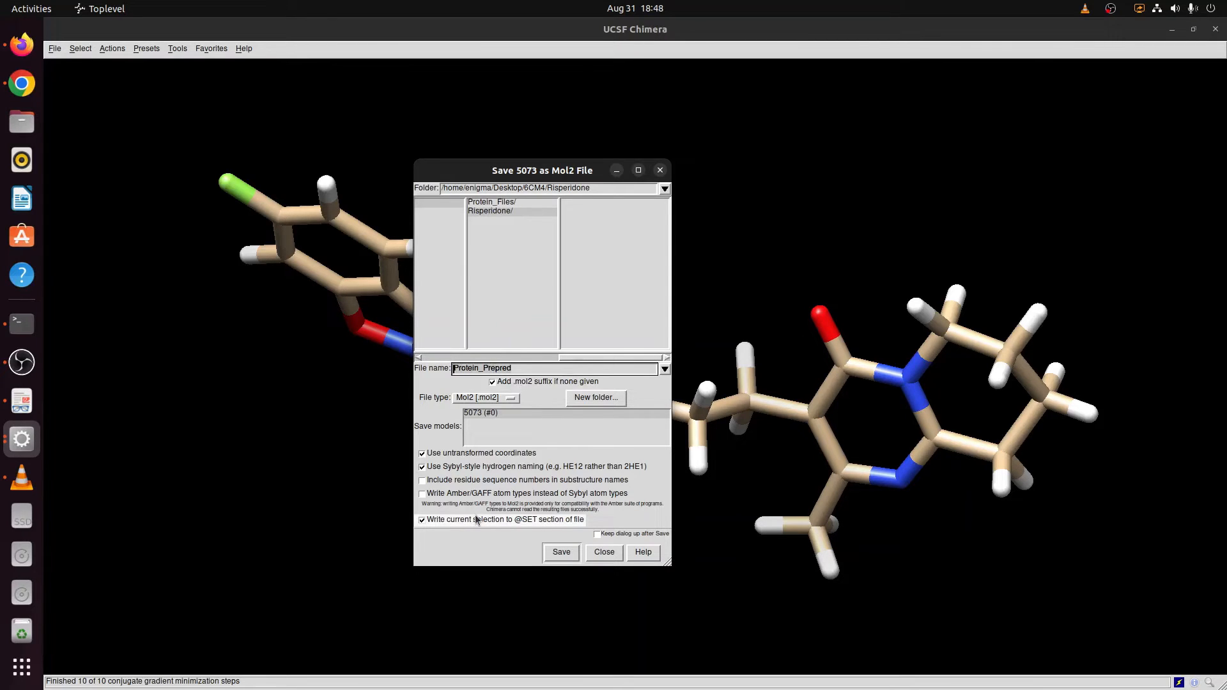
text(Resperidone_minimized)
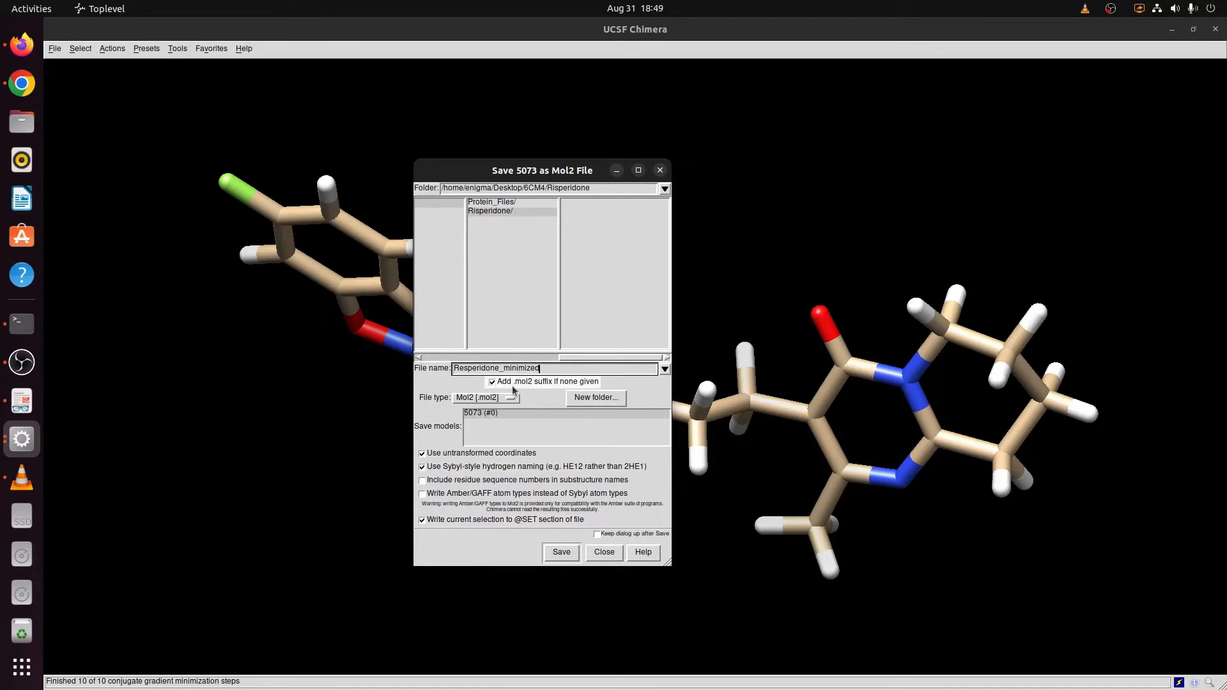
click(561, 552)
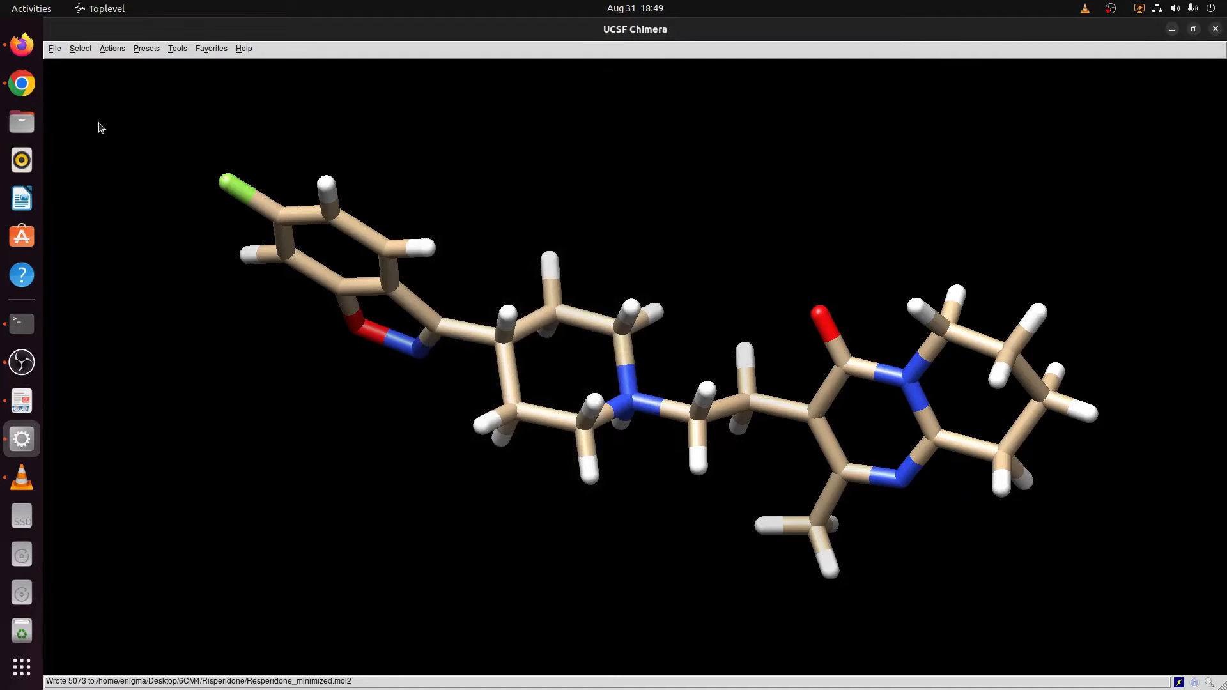
- Close the ligand session and minimize the Chimera window
click(56, 51)
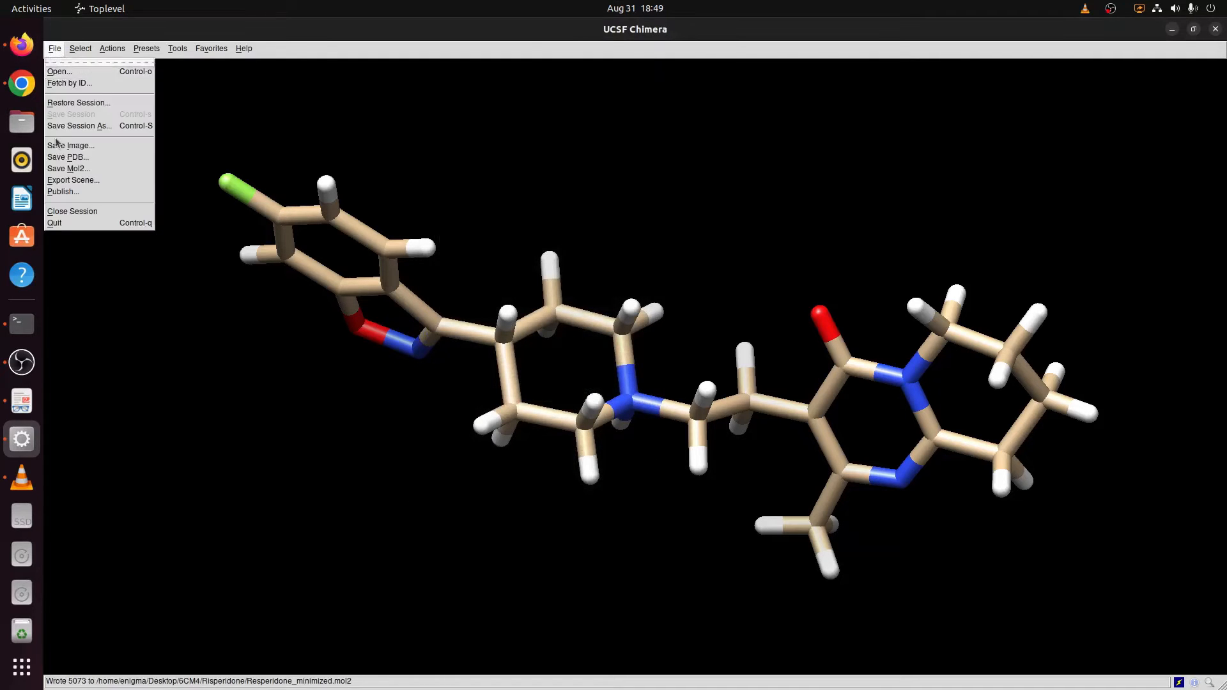
click(58, 211)
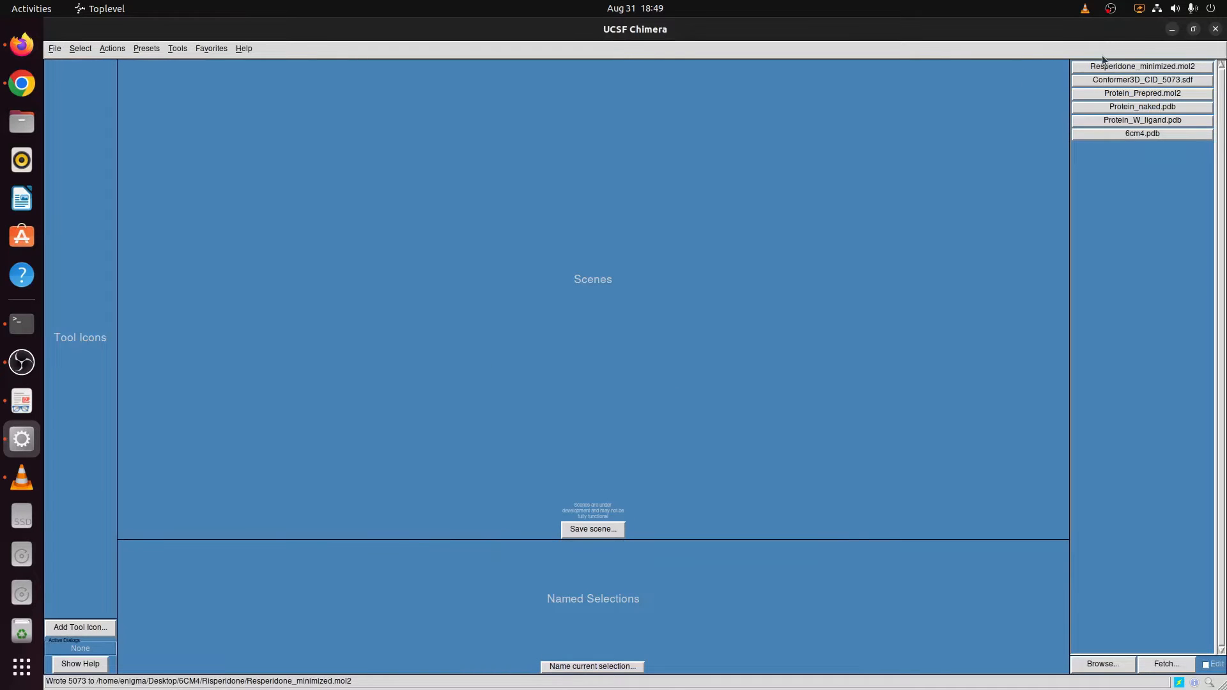
click(1172, 29)
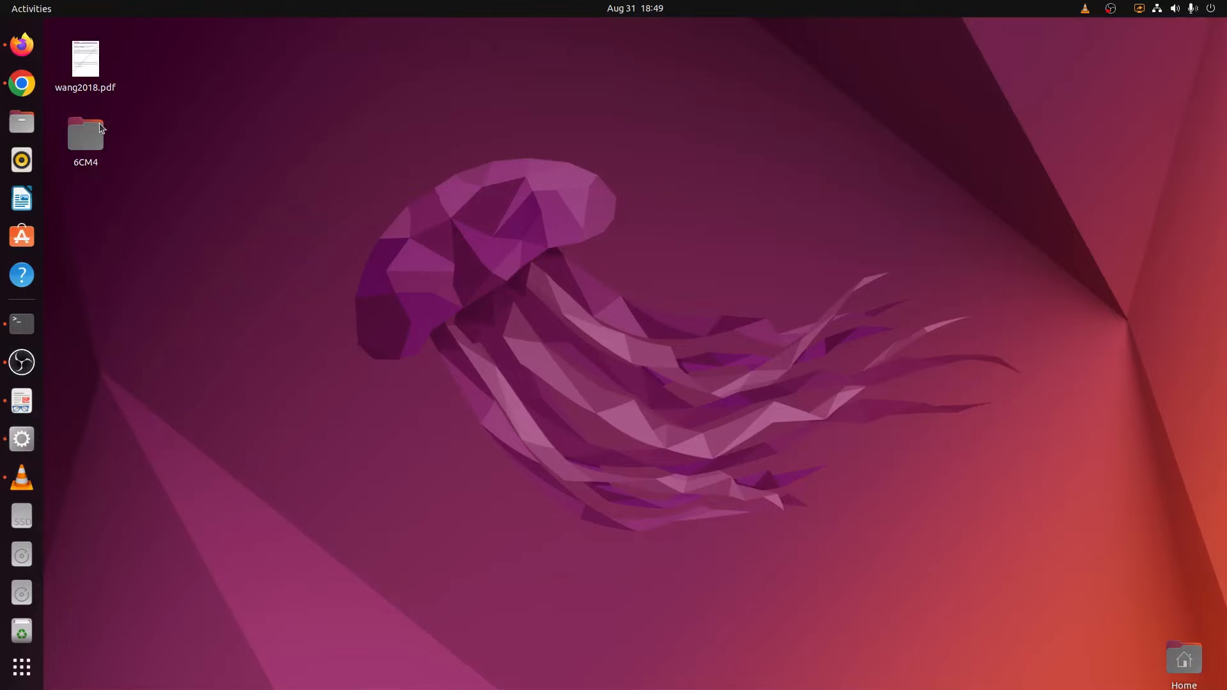
- Open the Risperidone folder within the desktop's 6CM4 folder and check the saved ligand files
double_click(94, 140)
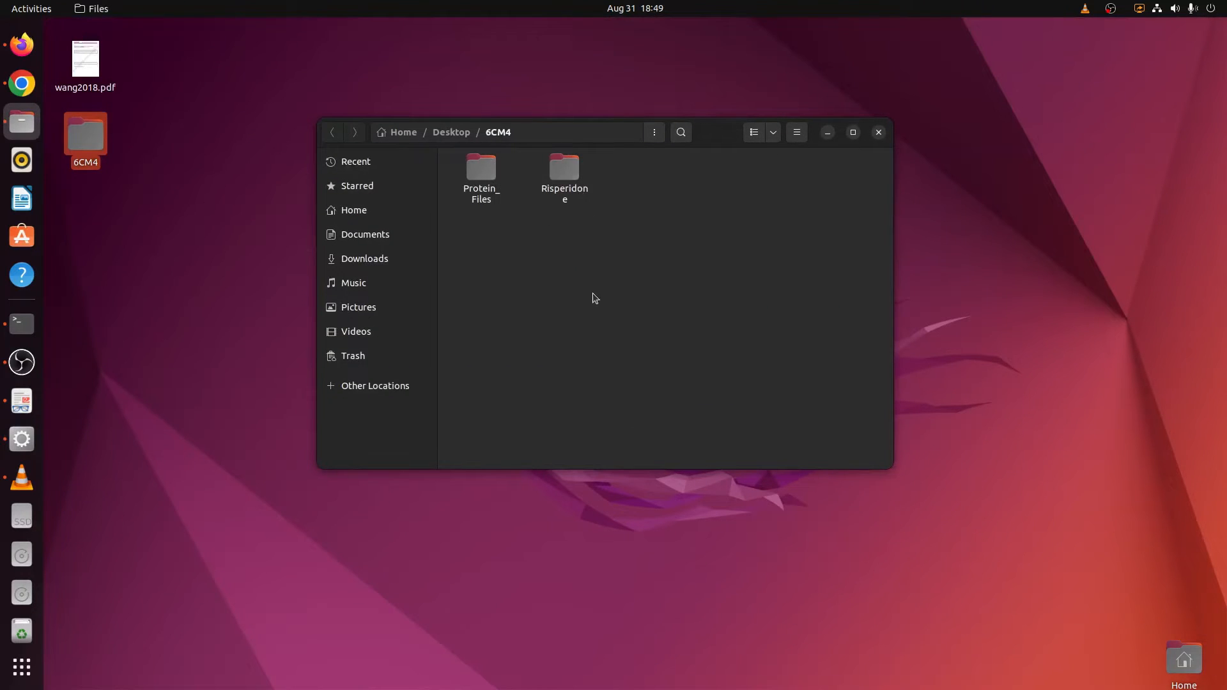
click(573, 179)
double_click(573, 178)
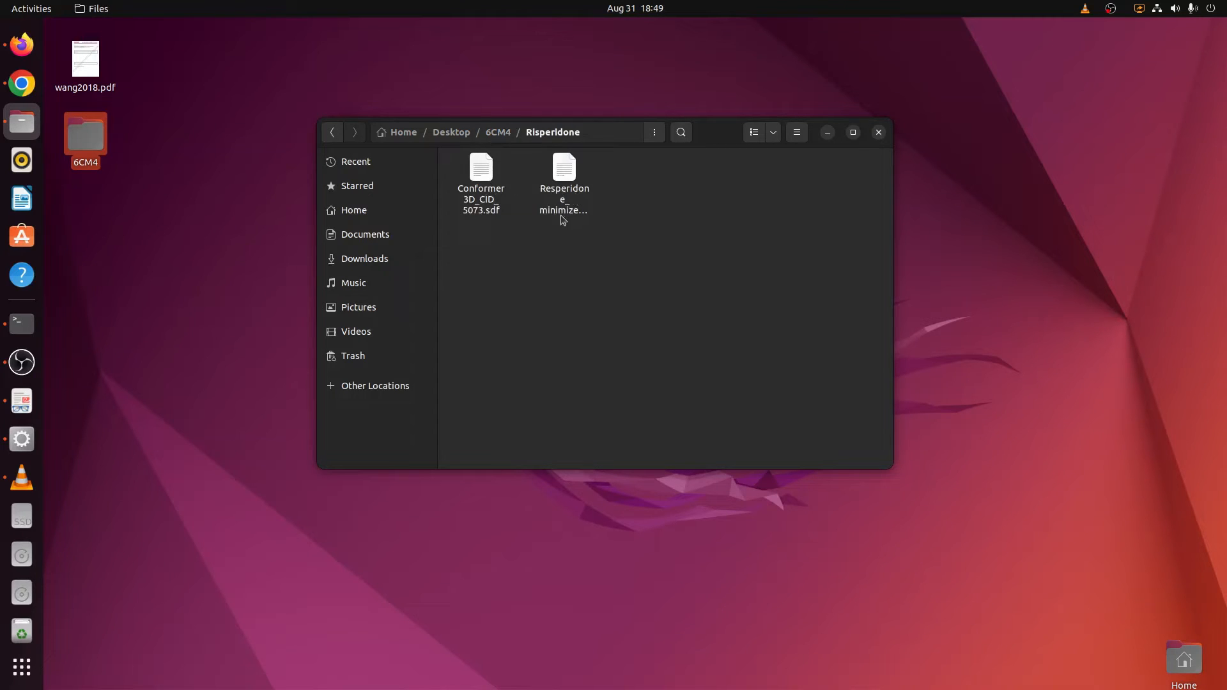
click(490, 203)
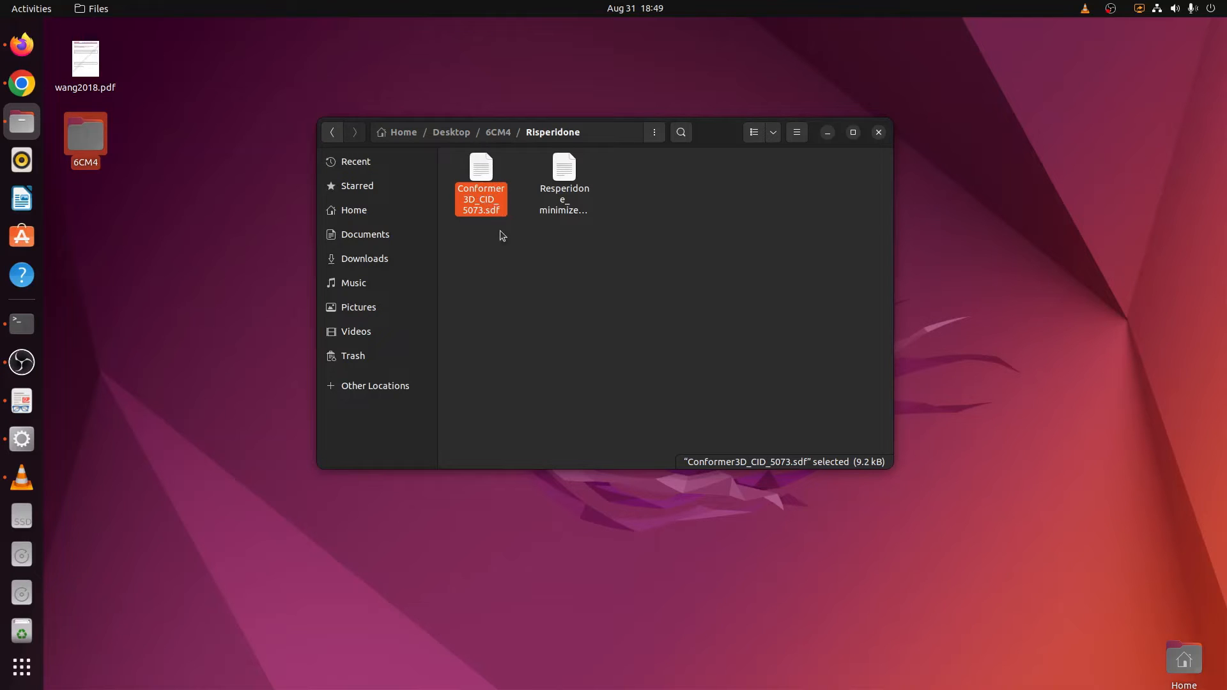
- Copy Protein_Prepred.mol2 from the Protein_Files folder of 6CM4
click(499, 133)
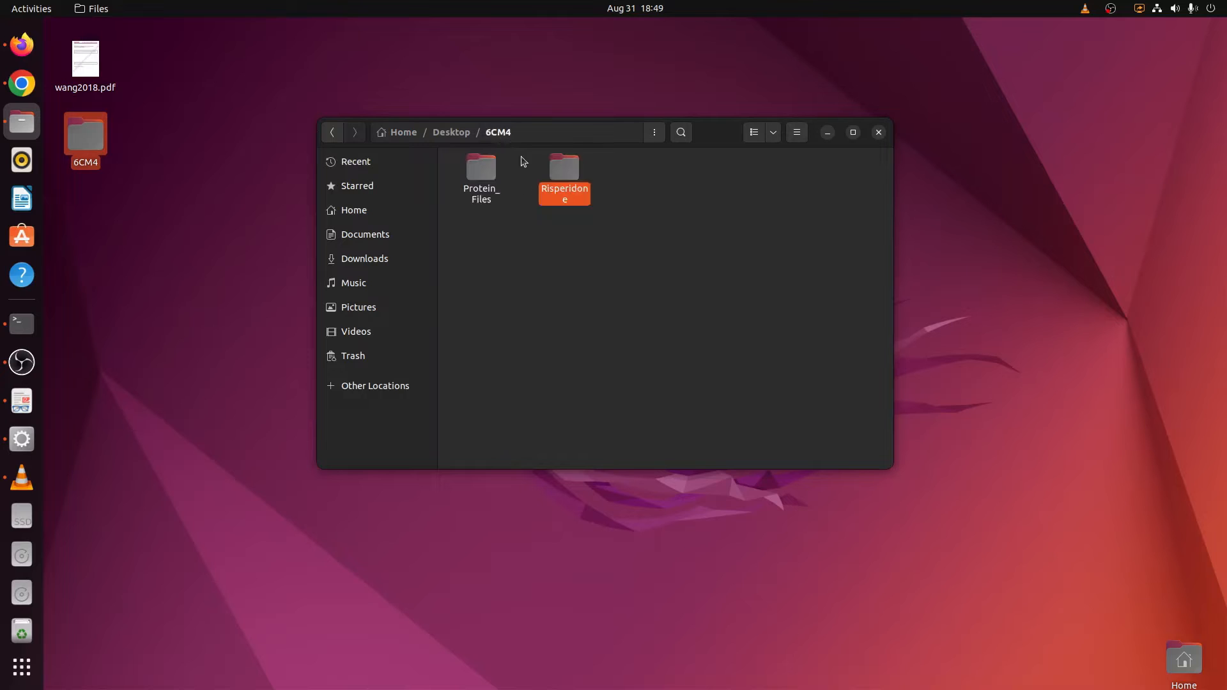
double_click(480, 171)
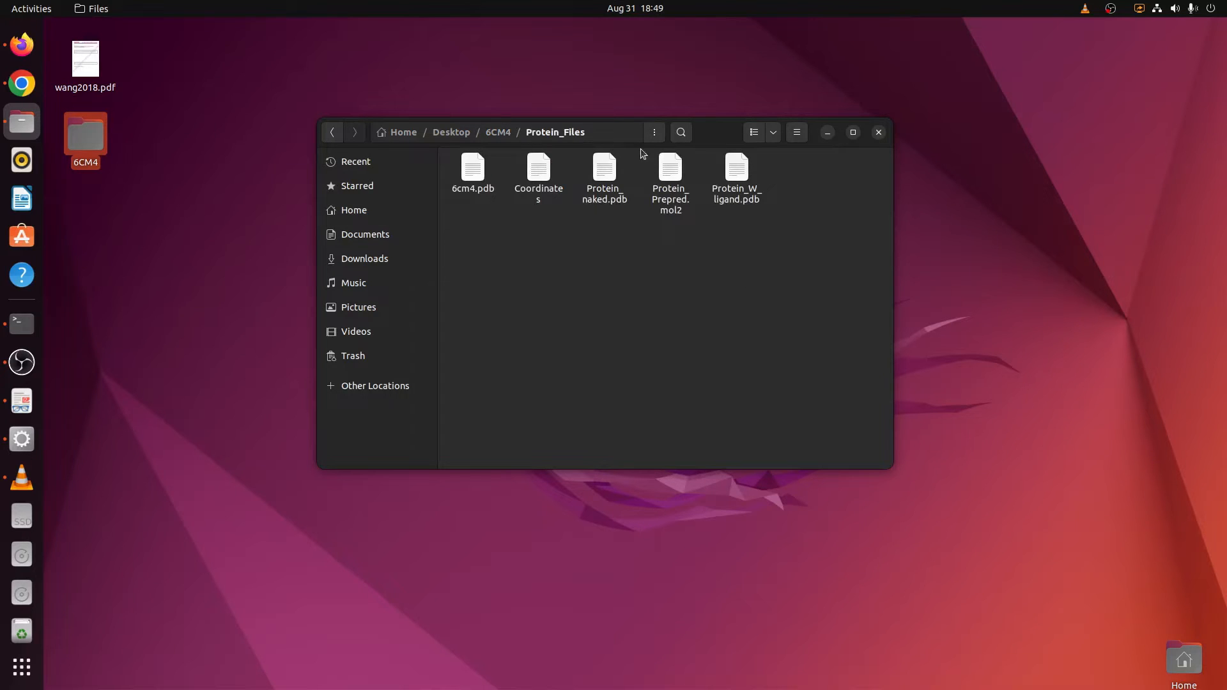
click(675, 176)
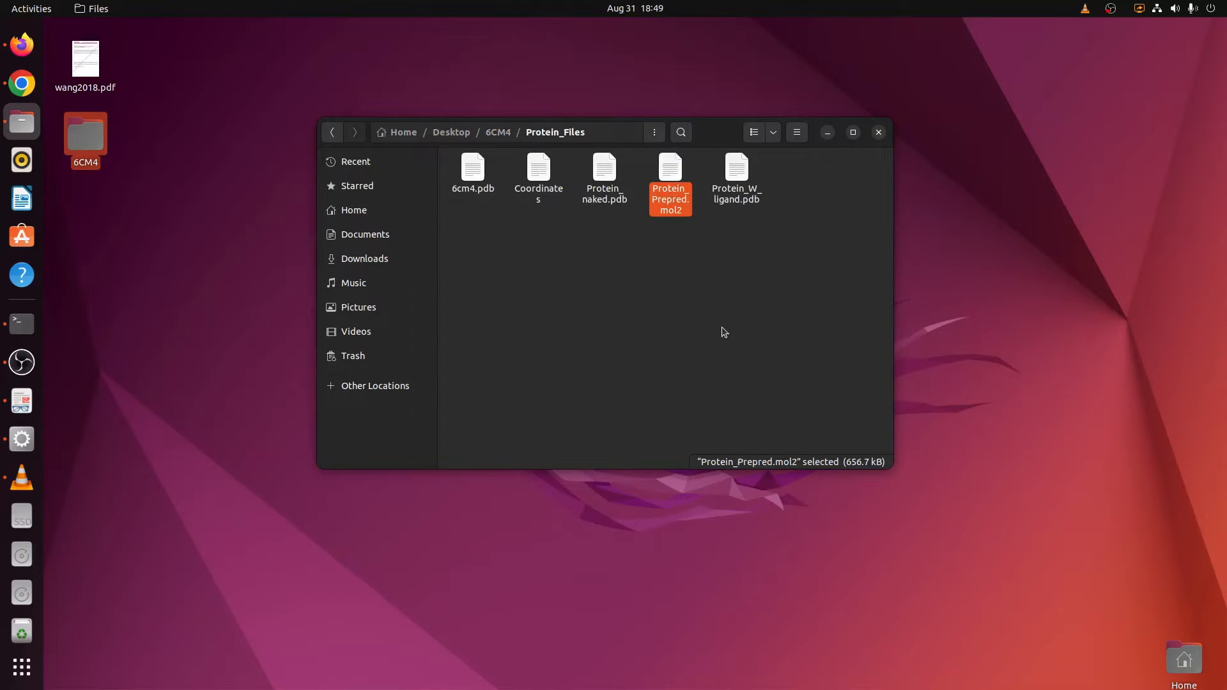
right_click(676, 168)
click(718, 227)
- Paste Protein_Prepred.mol2 into the Risperidone folder and maximize the file window
click(333, 133)
double_click(567, 178)
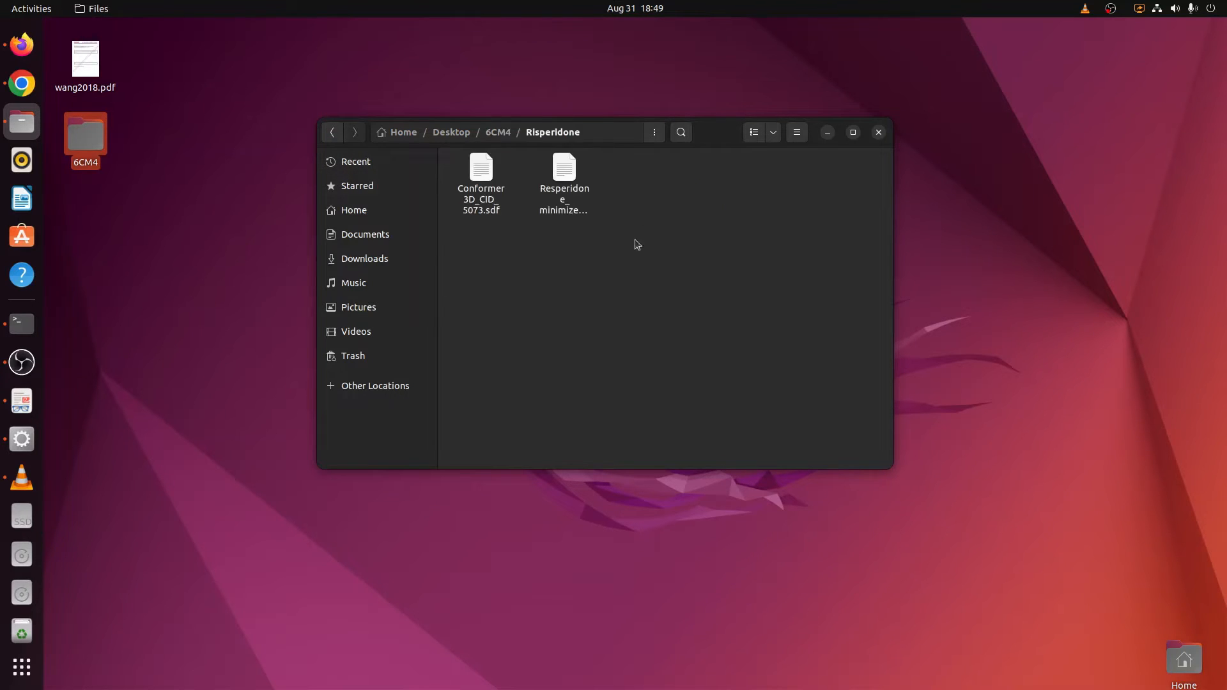
key(ctrl+v)
click(605, 265)
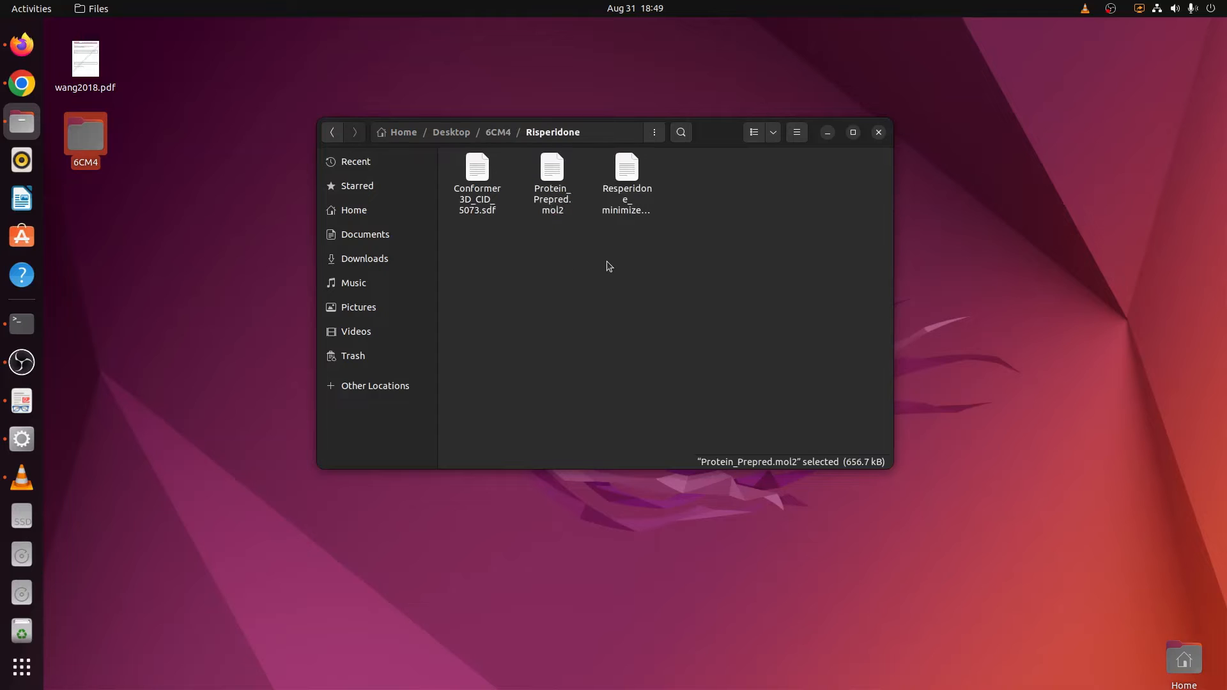
click(853, 133)
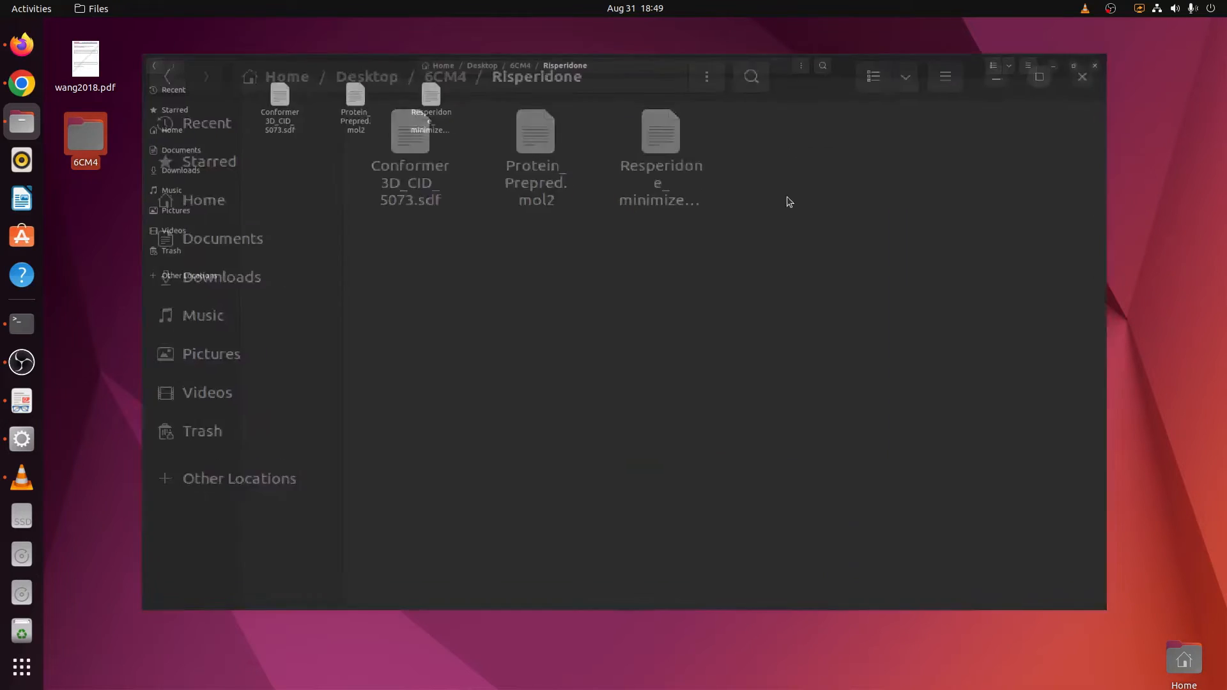
- Check Resperidone_minimized.mol2 in the Risperidone folder and close the file window
click(405, 96)
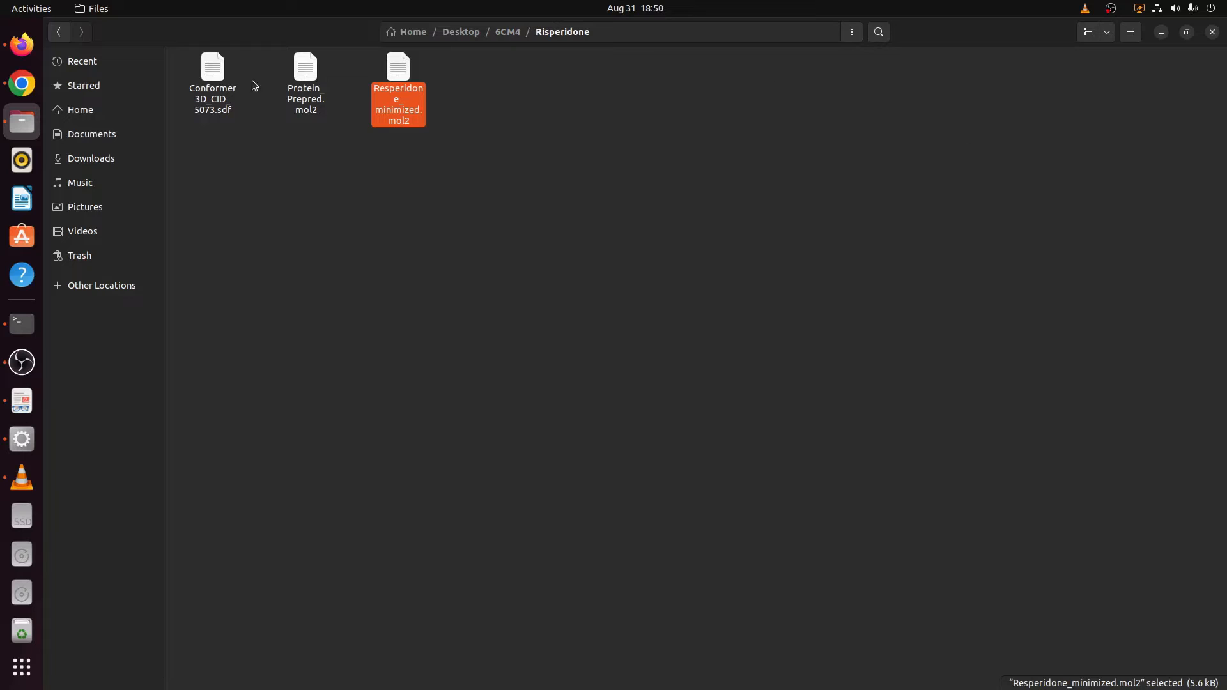
click(1212, 33)
click(777, 225)
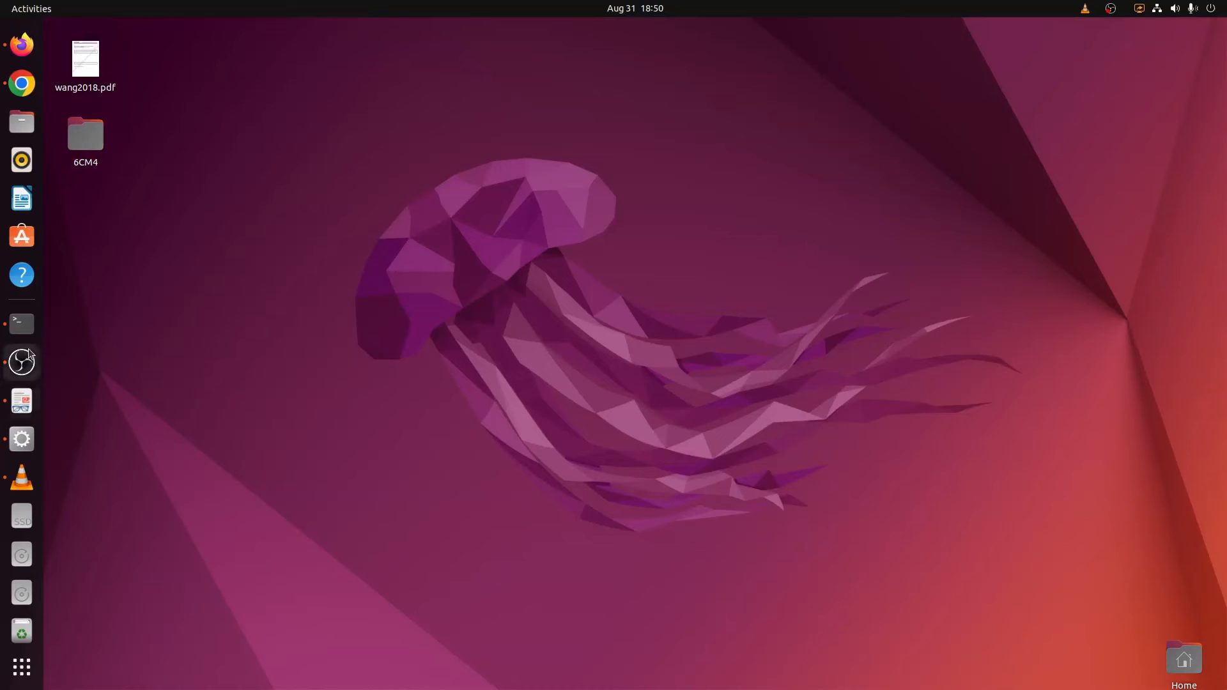
- Switch to Chimera and open Protein_Prepred.mol2 and Resperidone_minimized.mol2 together from the Risperidone folder
click(22, 439)
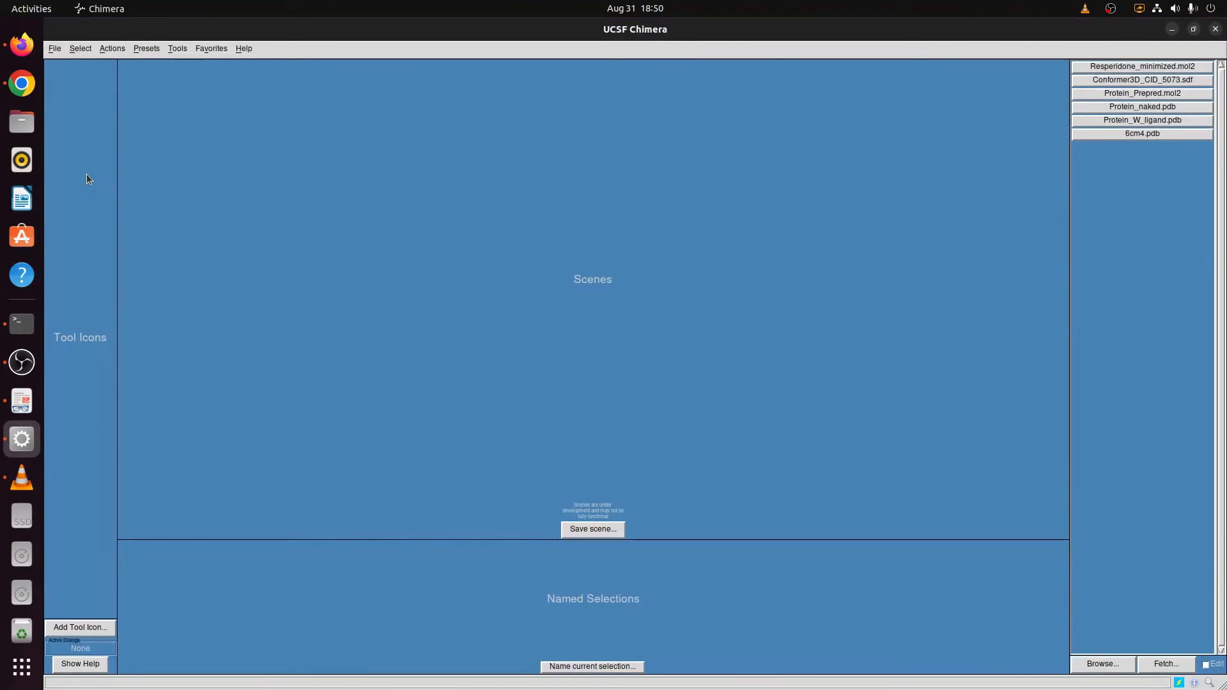
click(55, 49)
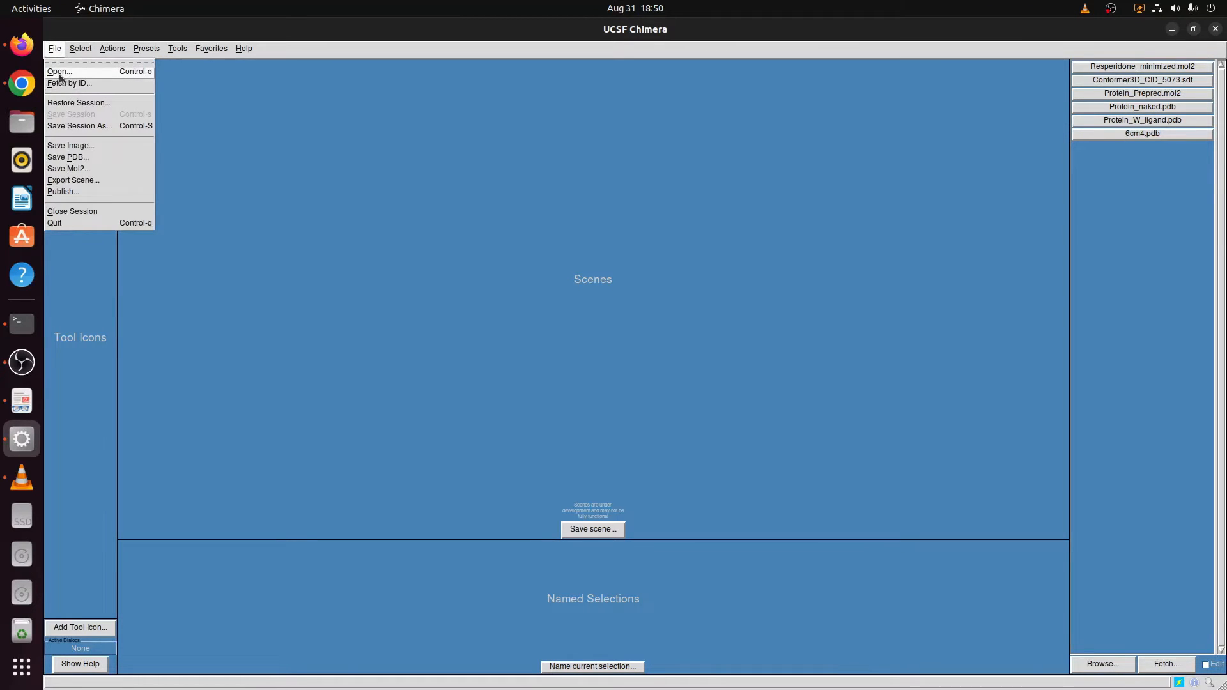
click(59, 72)
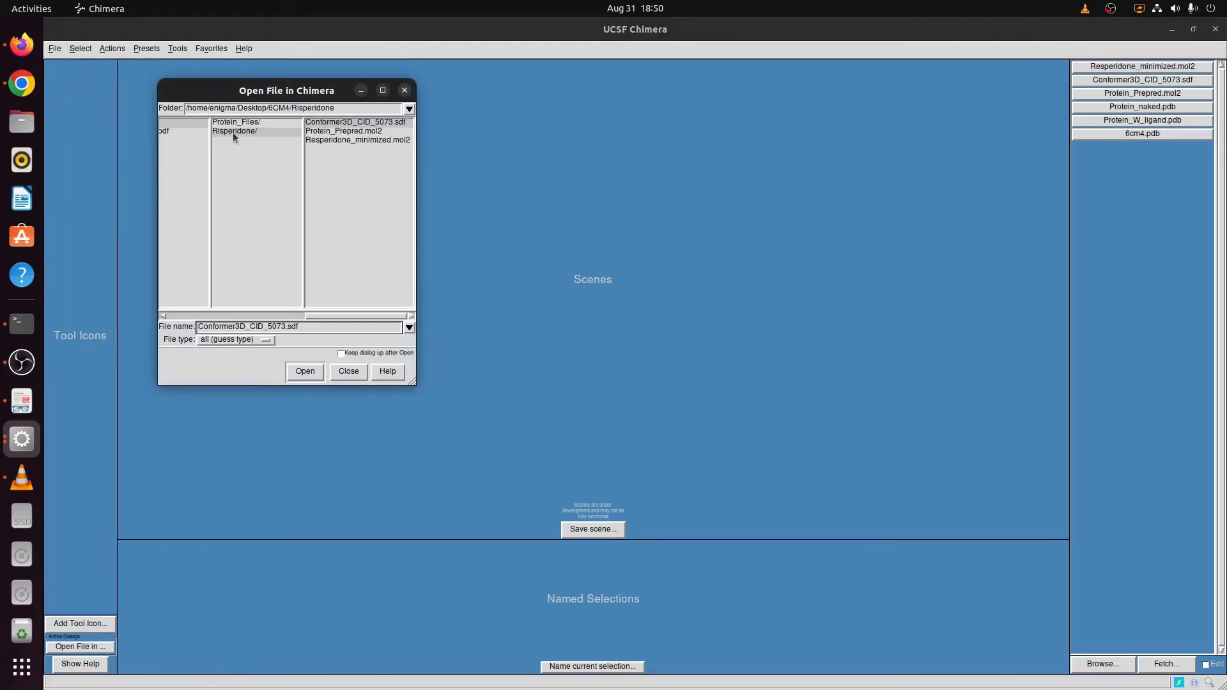
click(362, 132)
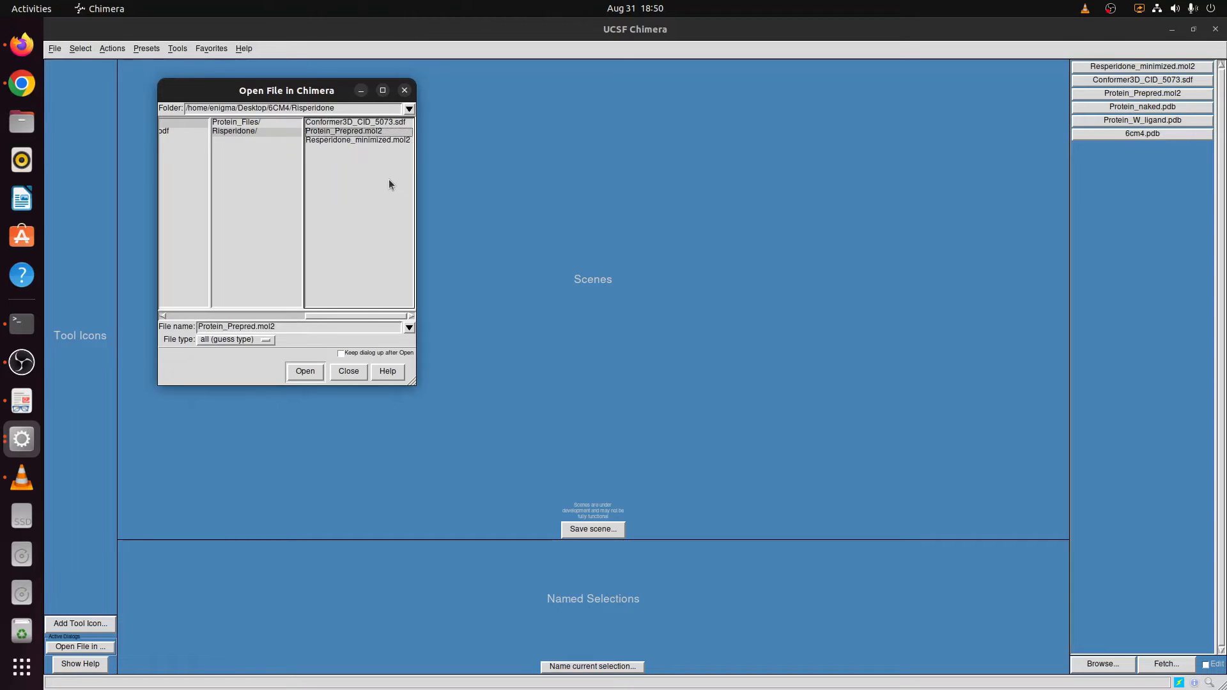
click(331, 141)
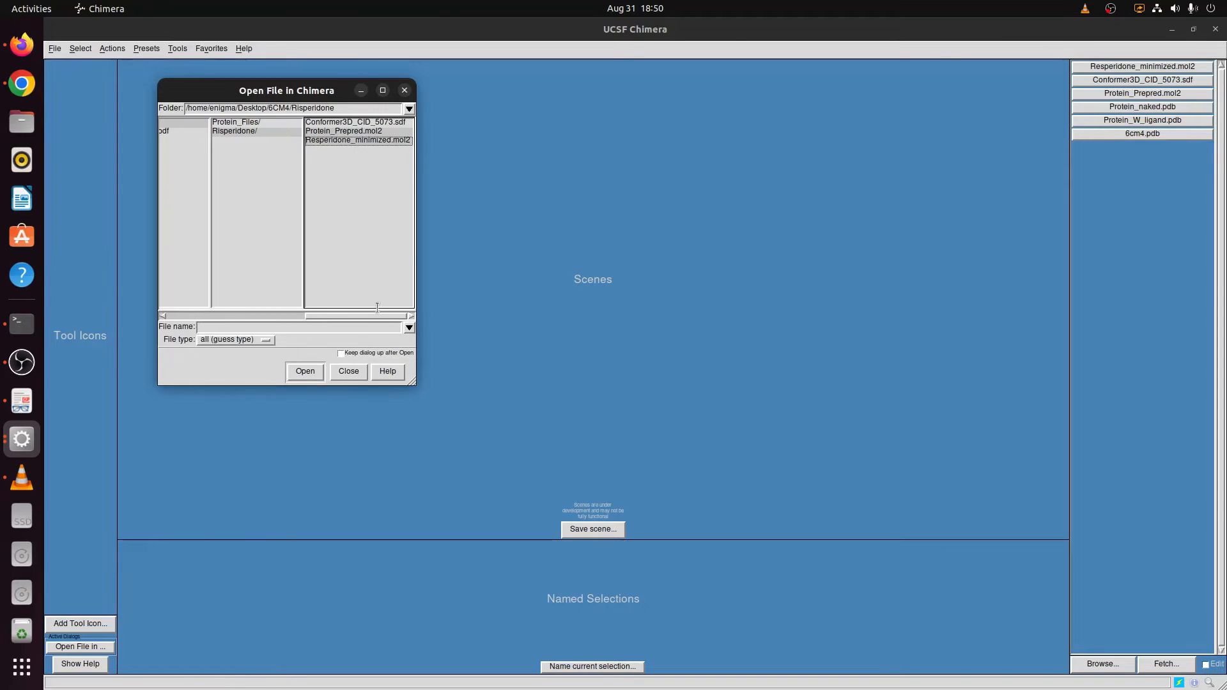
click(306, 372)
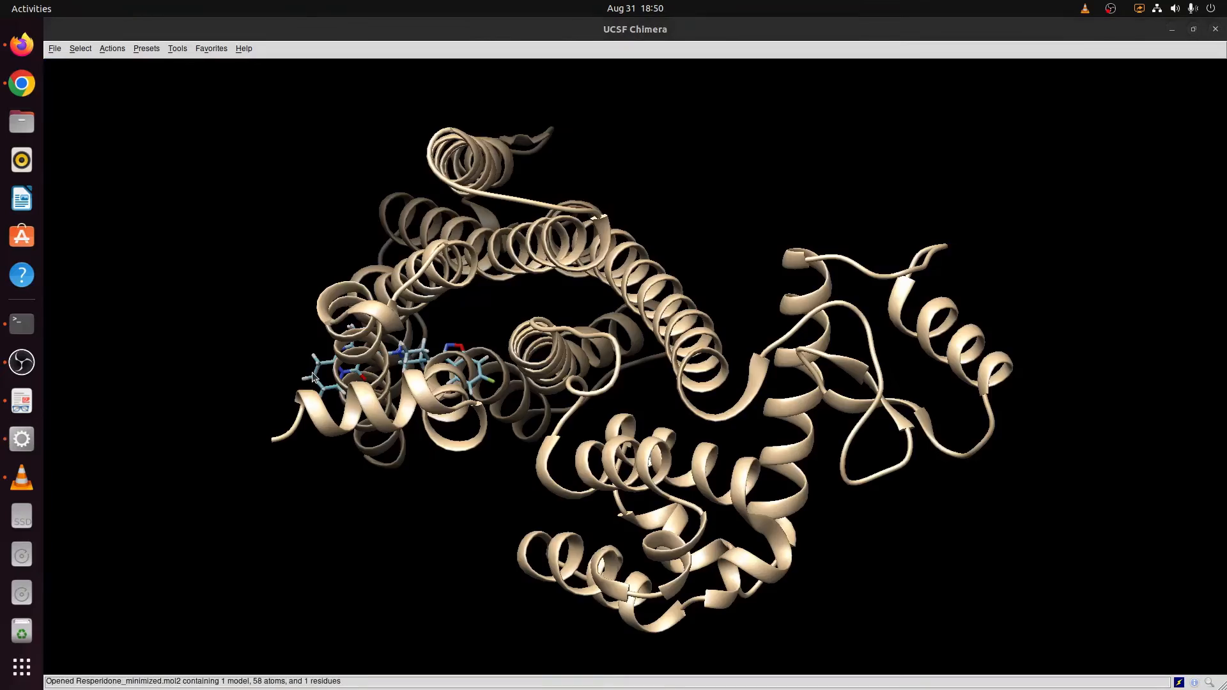
- Inspect the loaded protein and ligand, then open the AutoDock Vina tool and move its dialog clear of the structure
drag(313, 375, 365, 334)
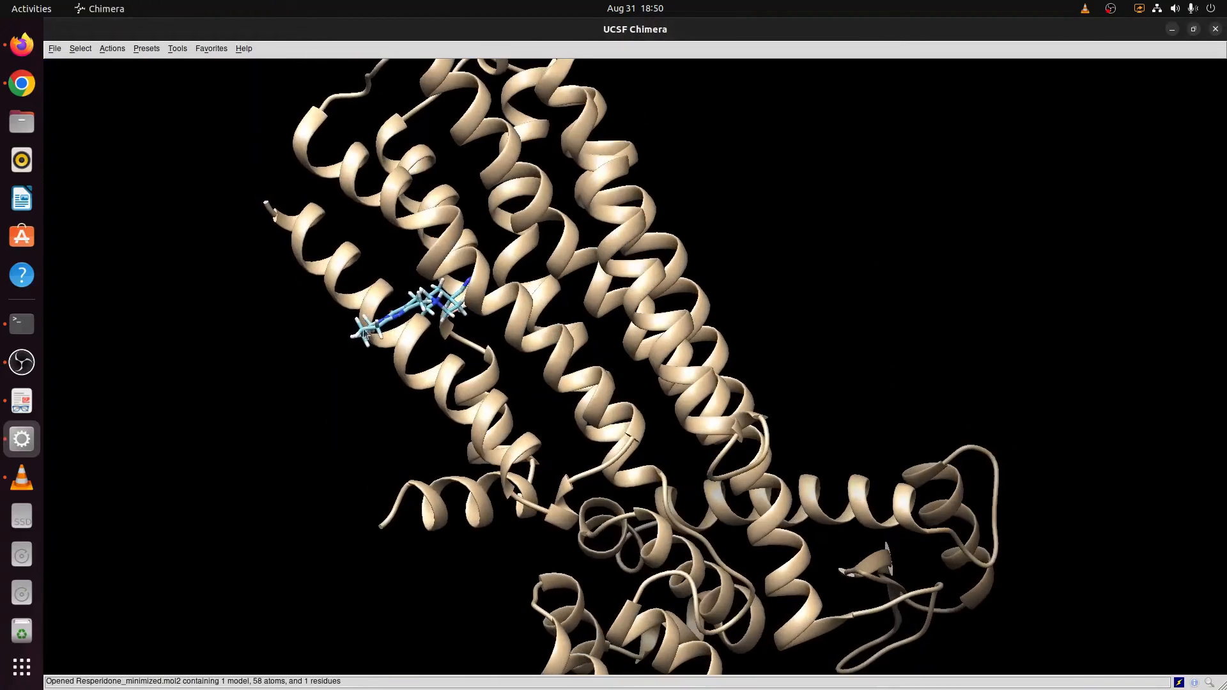
drag(551, 385, 431, 309)
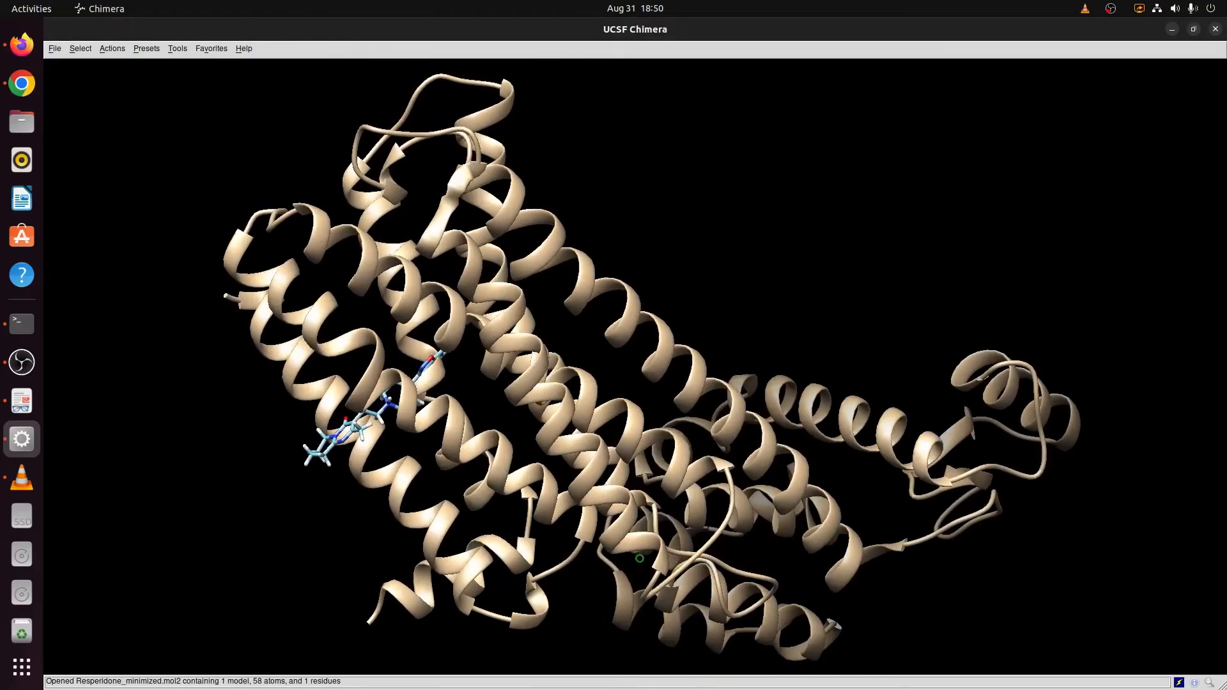
drag(639, 558, 729, 315)
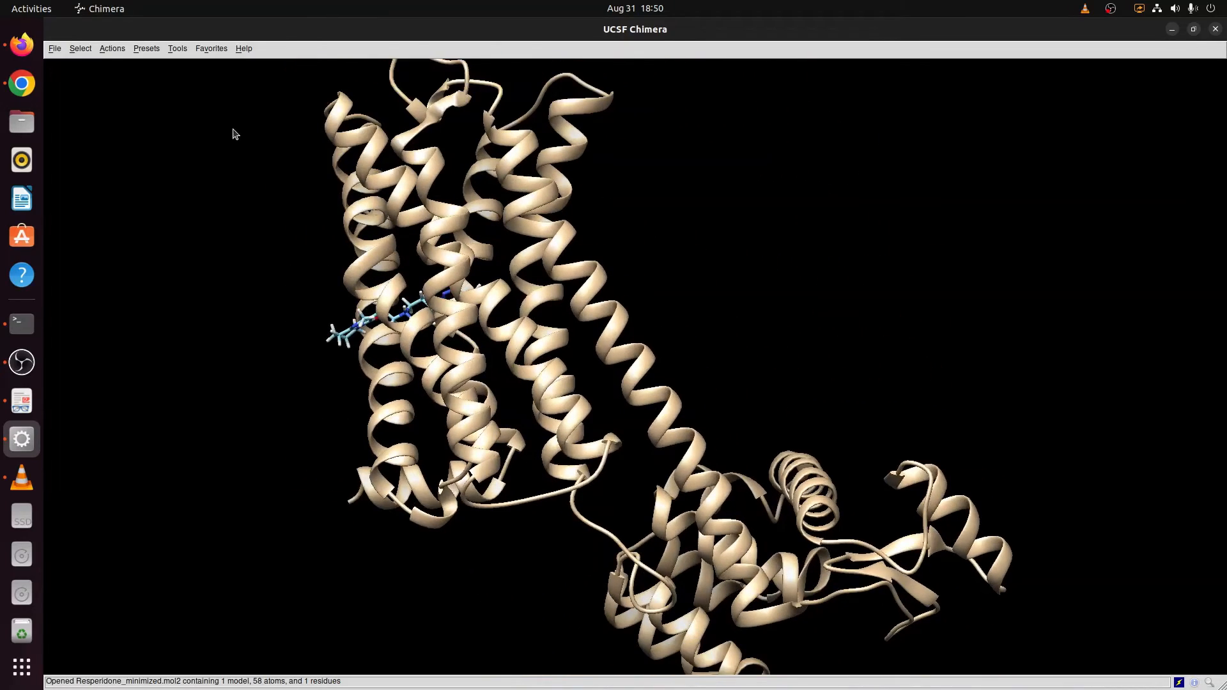
click(177, 49)
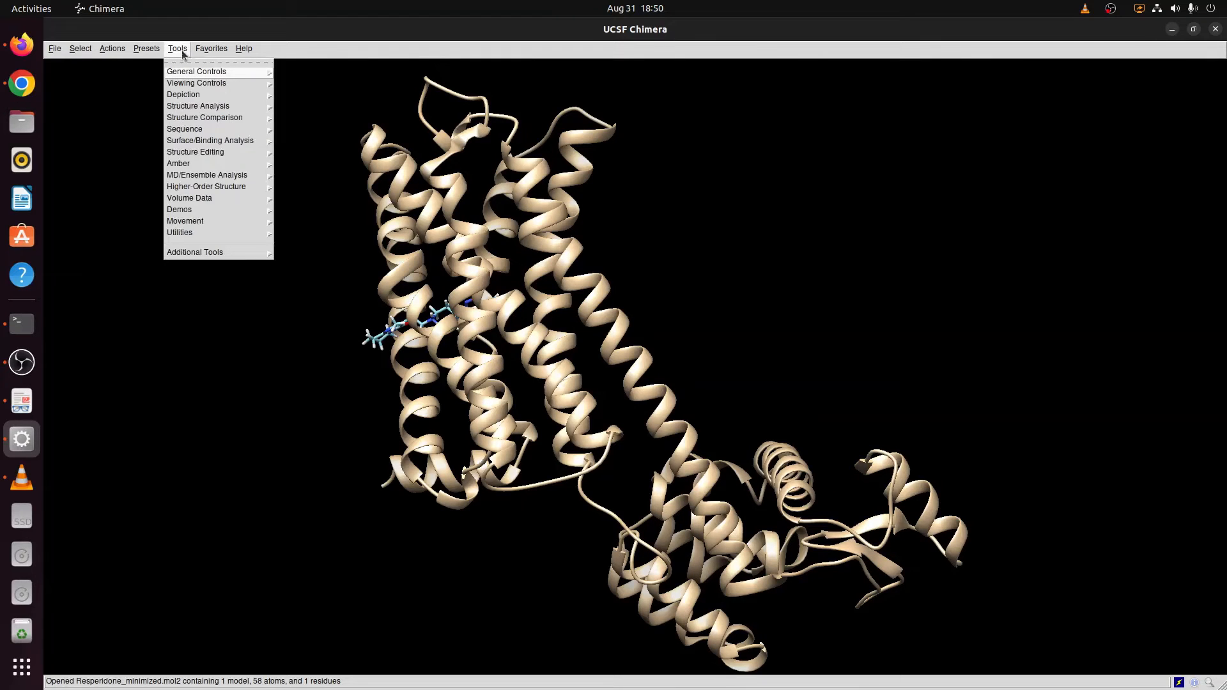
mouse_move(185, 141)
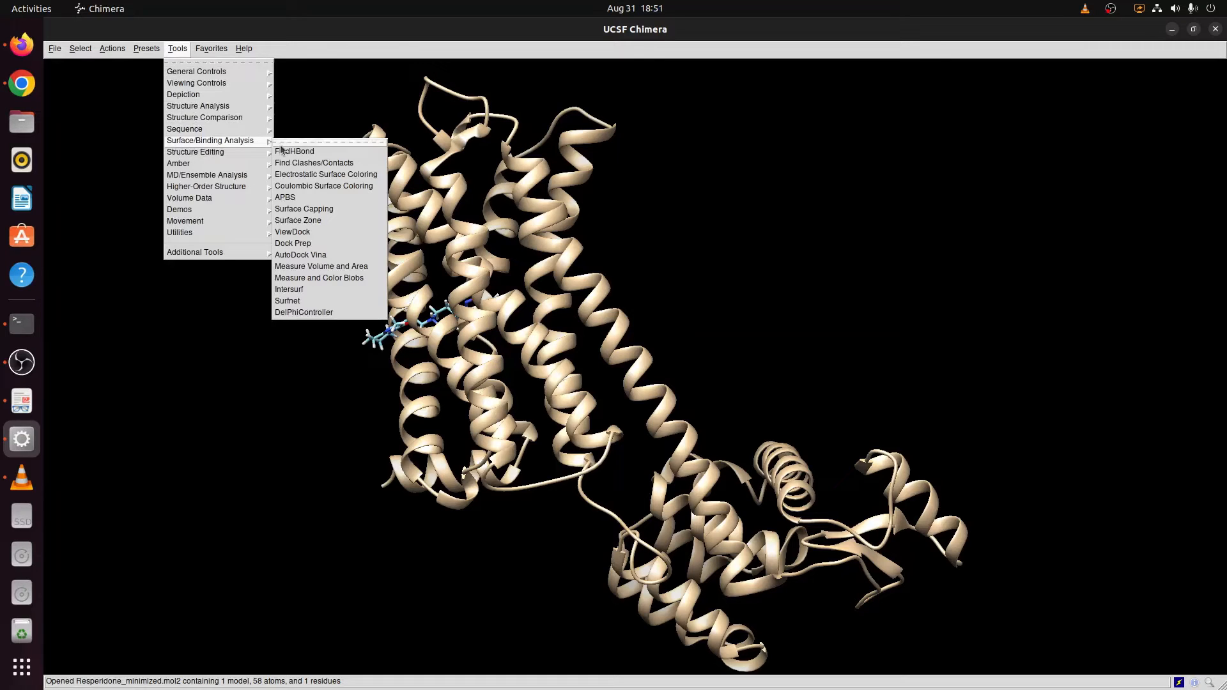
click(290, 255)
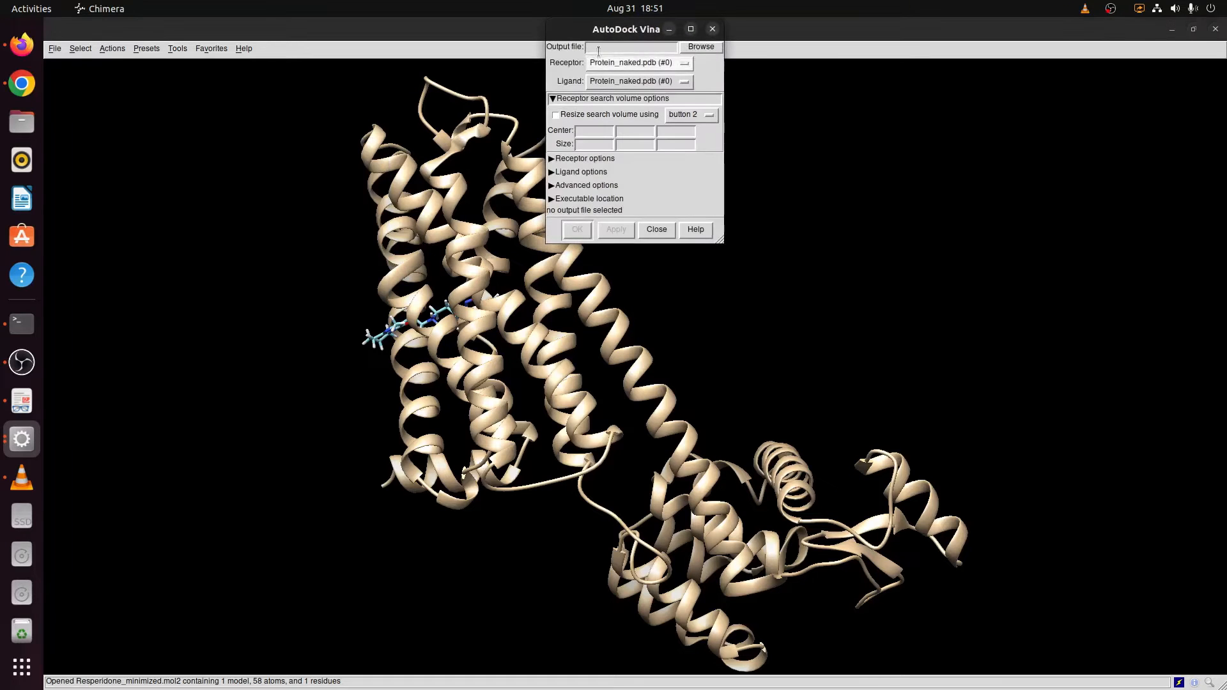
drag(607, 37, 858, 161)
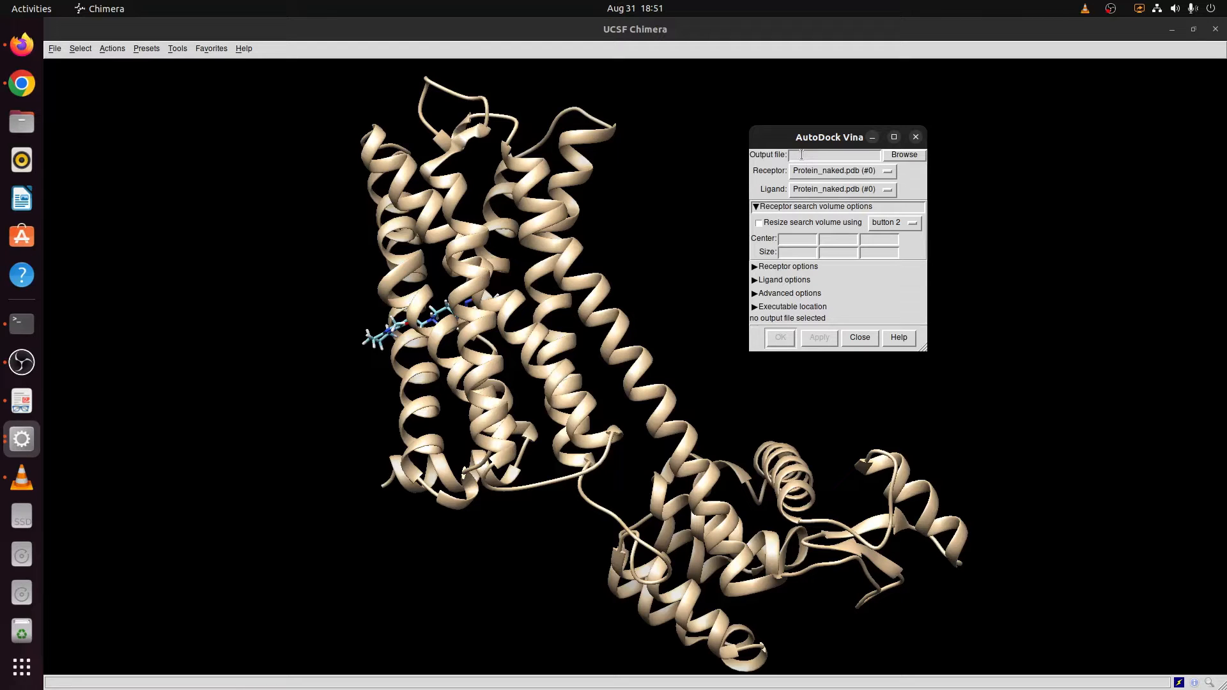
- Set the AutoDock Vina output file to docking, in pdbqt format, inside the Risperidone folder
click(904, 155)
drag(834, 139, 442, 137)
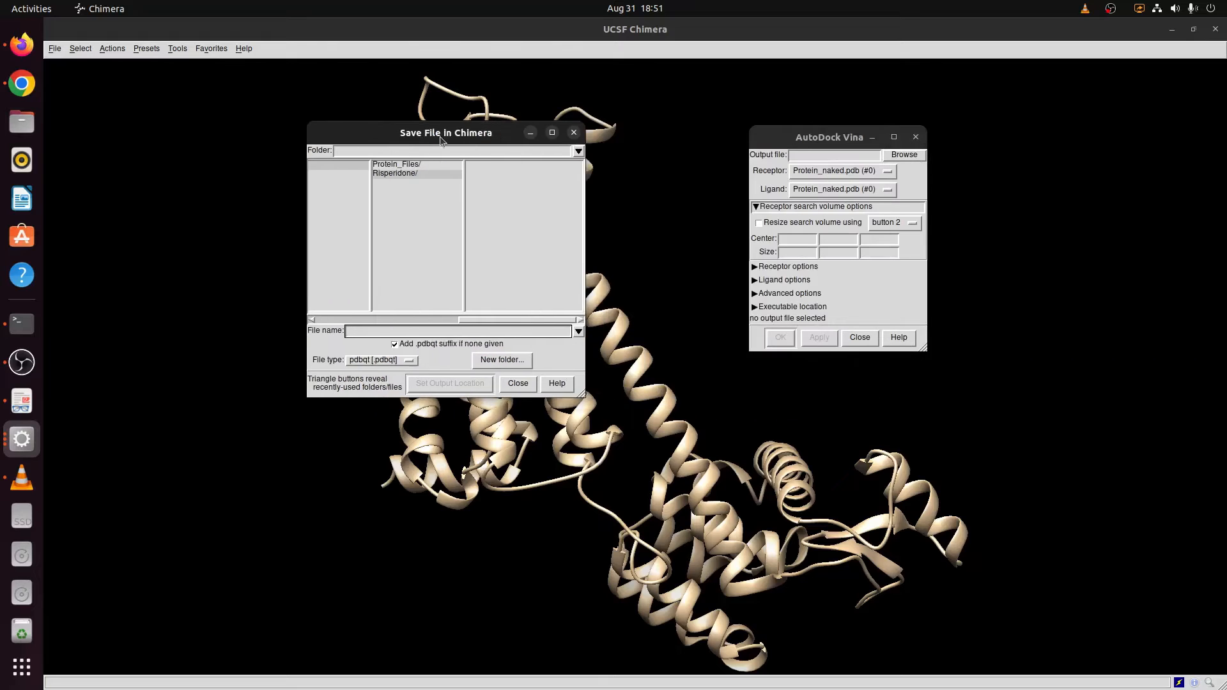
click(392, 174)
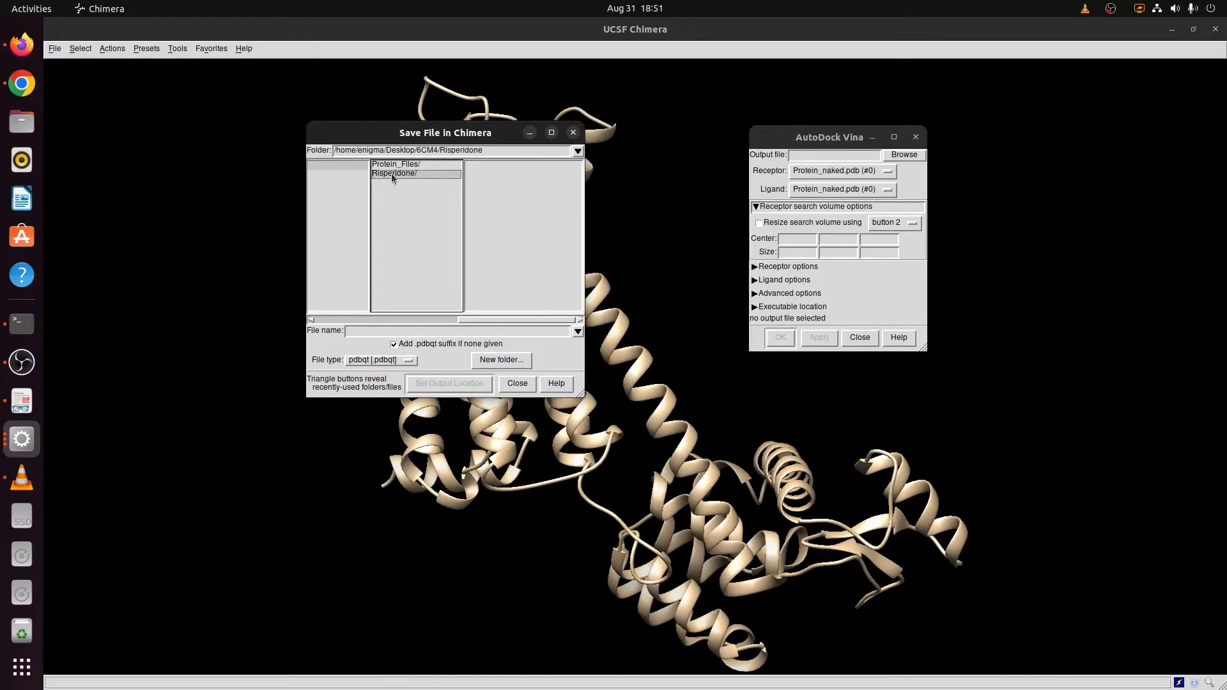
click(368, 331)
text(docking)
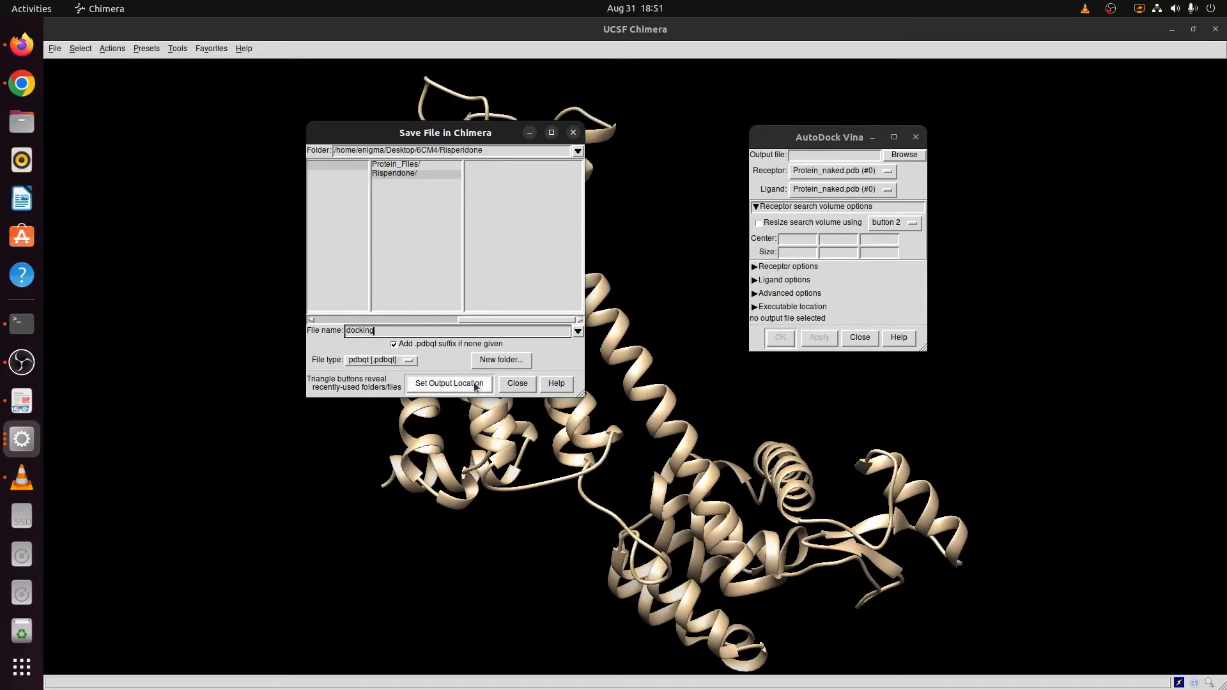
click(431, 383)
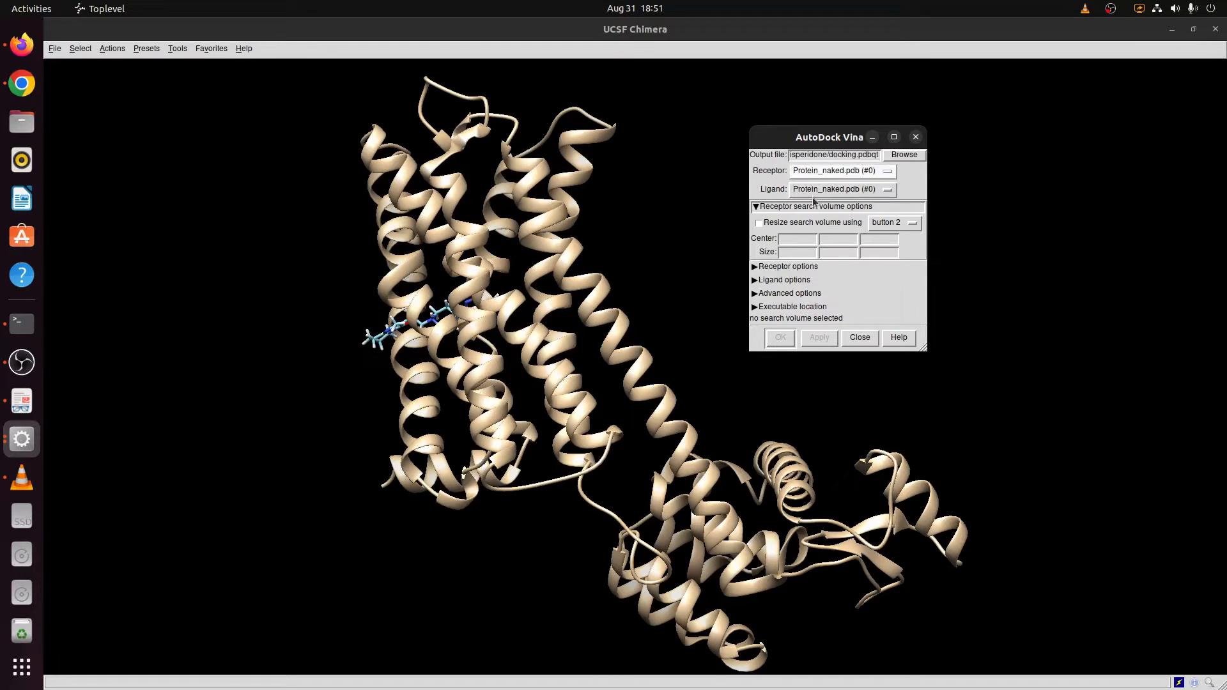
- Choose Protein_naked.pdb (#0) as the docking receptor and 5073 (#1) as the ligand
click(809, 177)
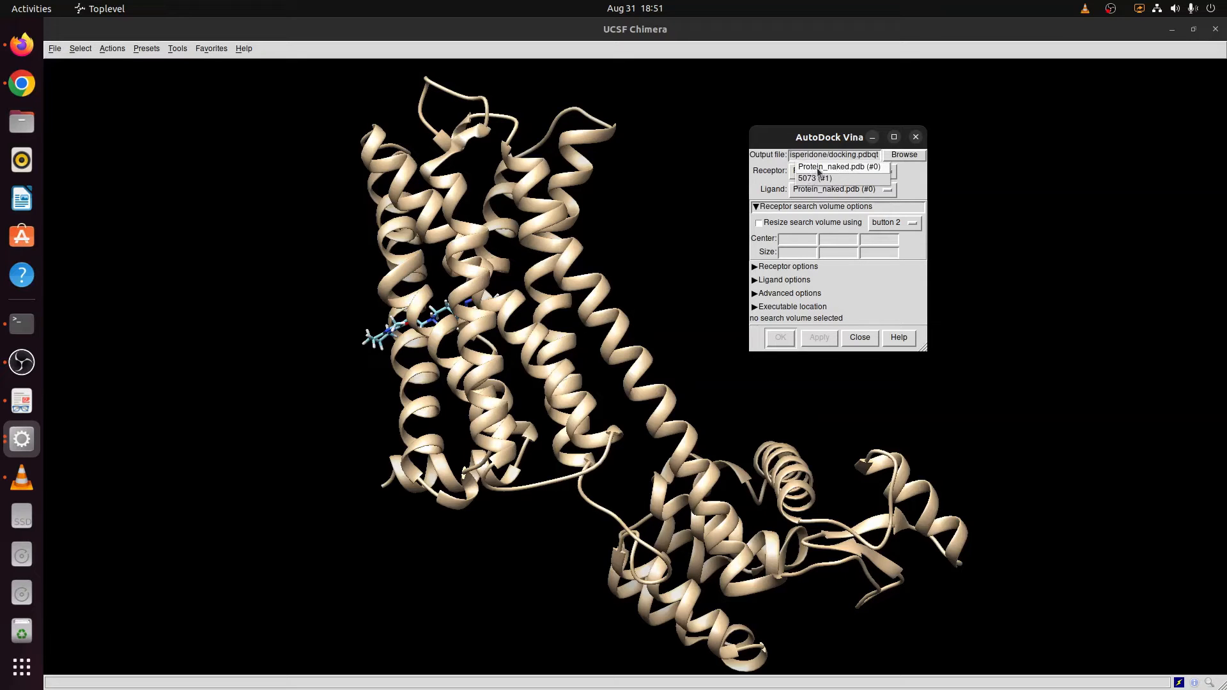
click(841, 167)
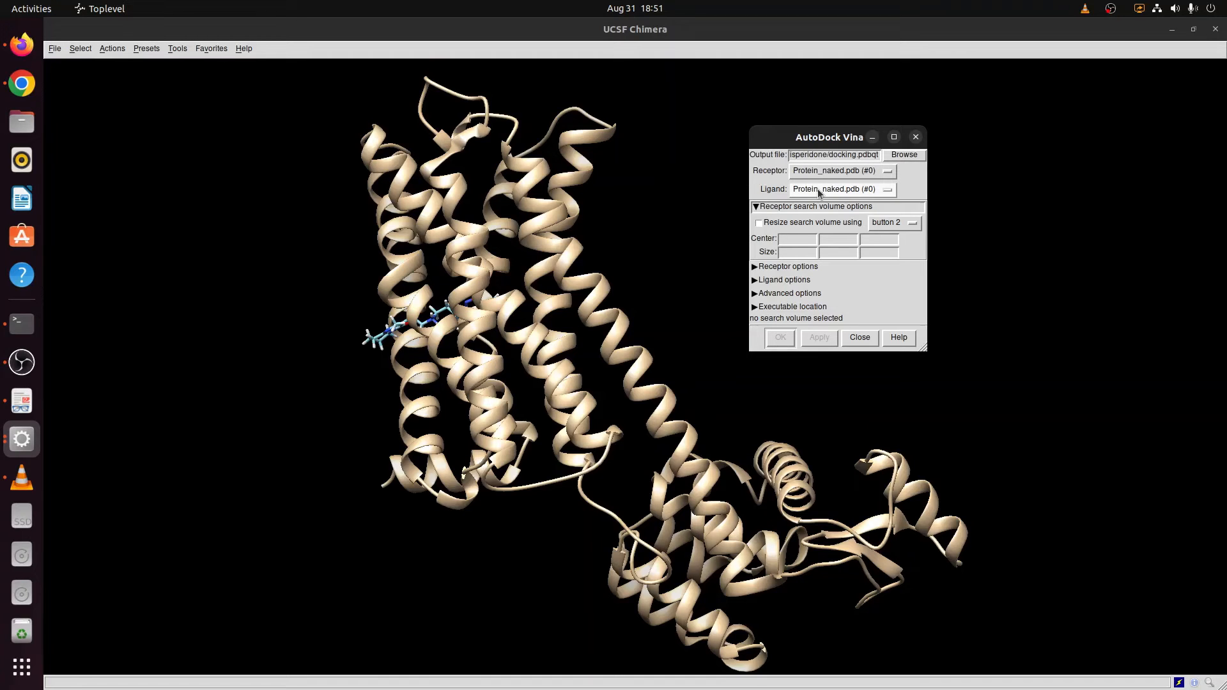
click(817, 189)
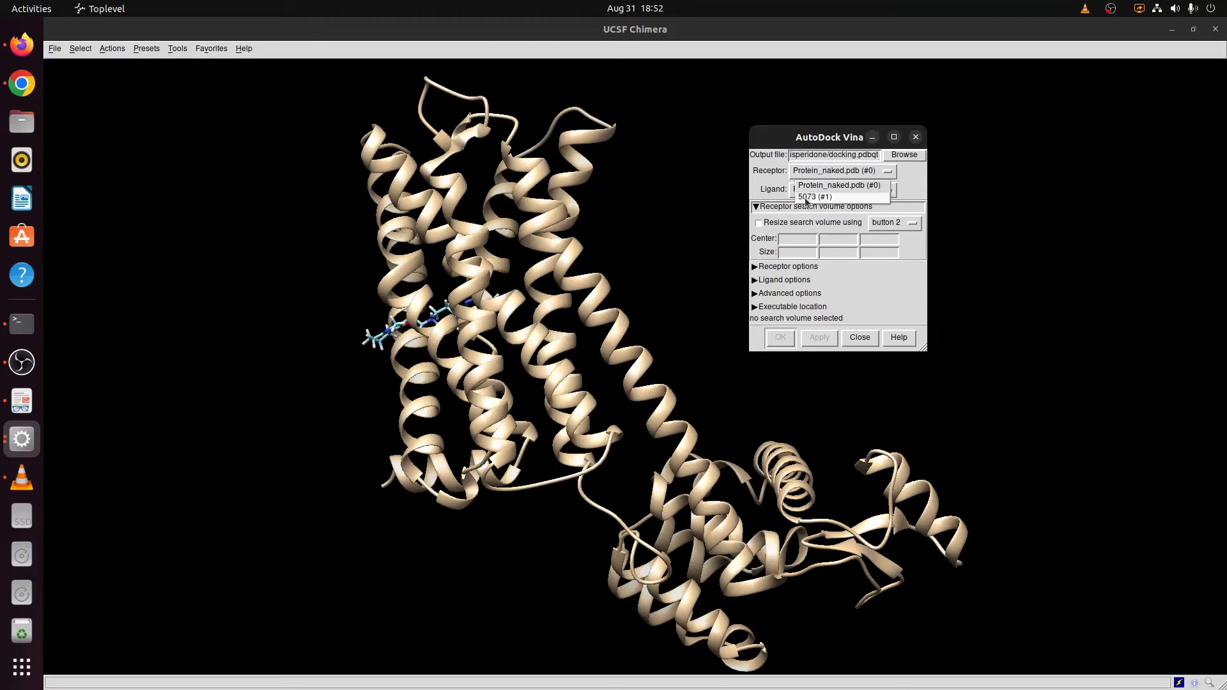
click(809, 198)
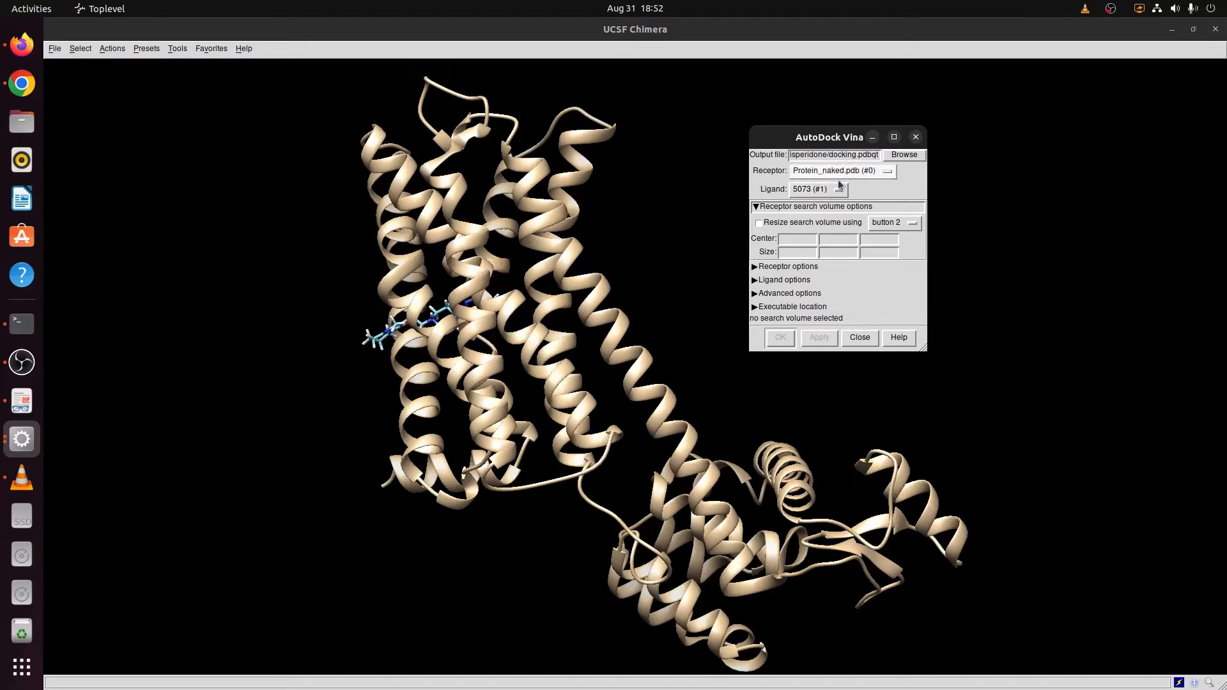
- Open the Coordinates text file from the desktop's 6CM4/Protein_Files folder and close the file window, keeping the AutoDock Vina dialog in view
click(25, 123)
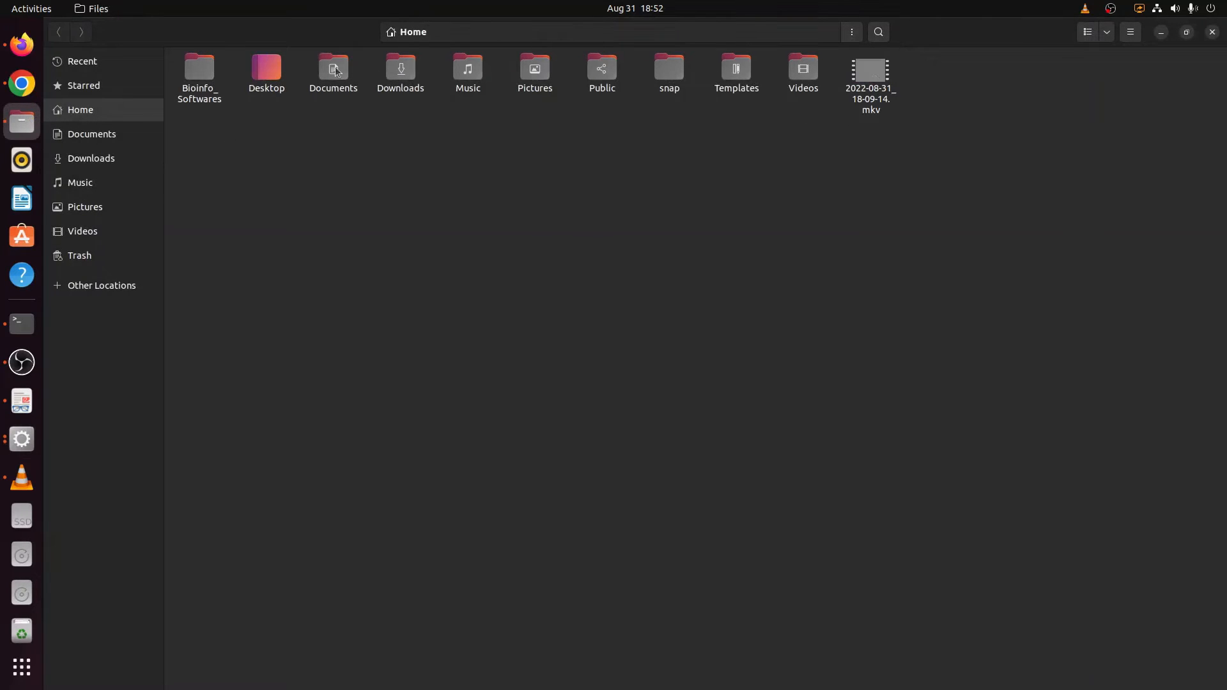
double_click(255, 69)
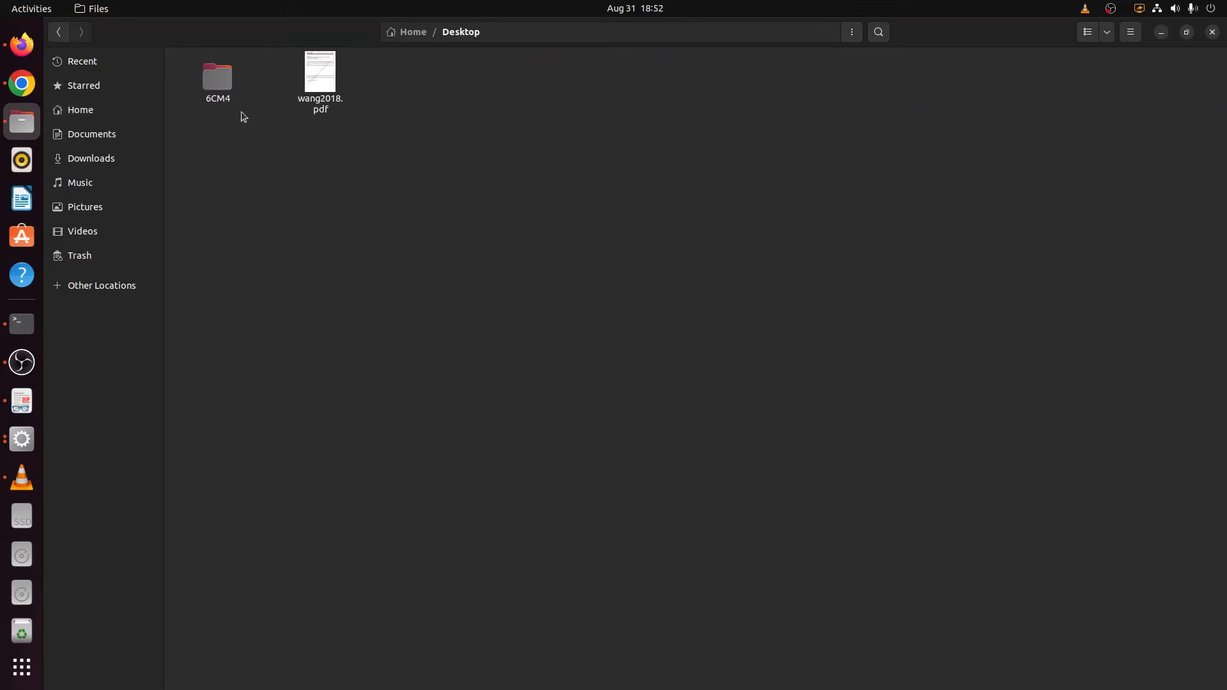
double_click(225, 87)
double_click(220, 72)
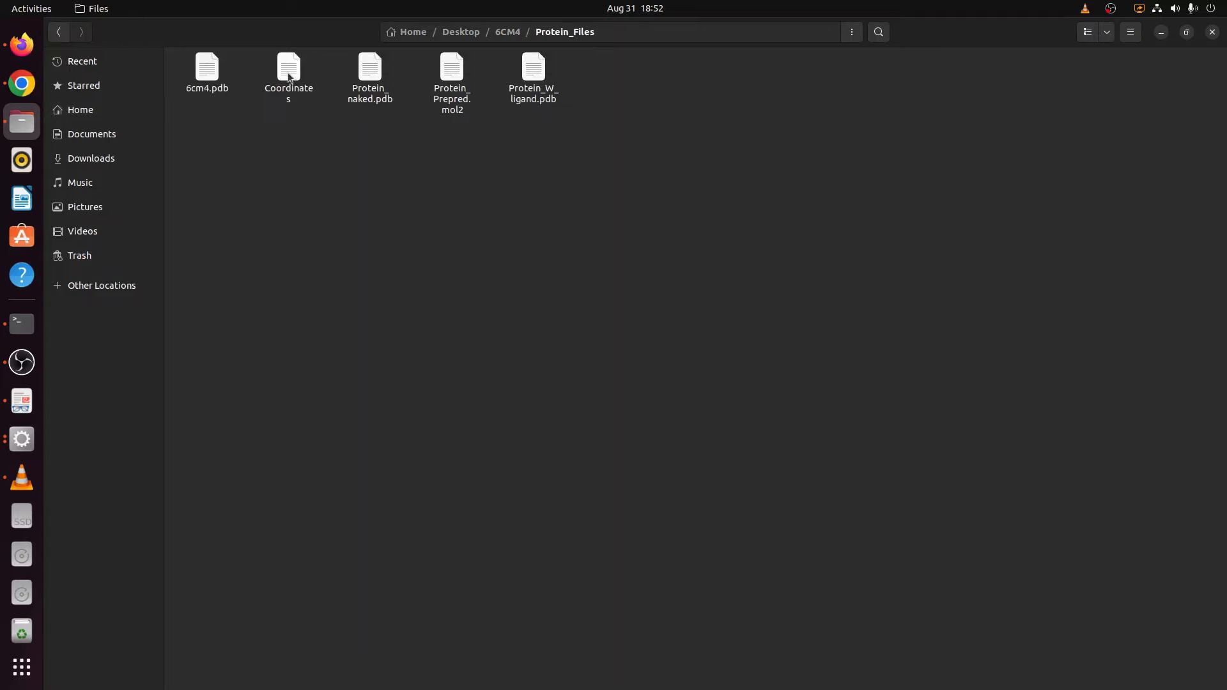
double_click(292, 74)
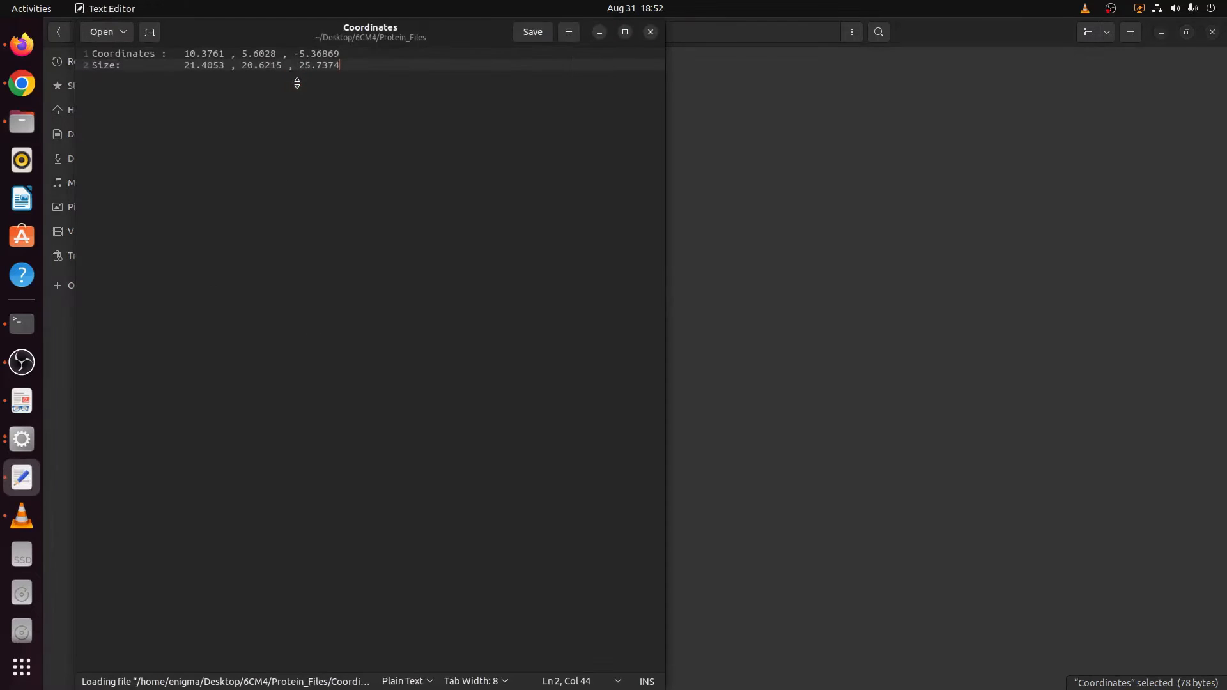
click(1212, 33)
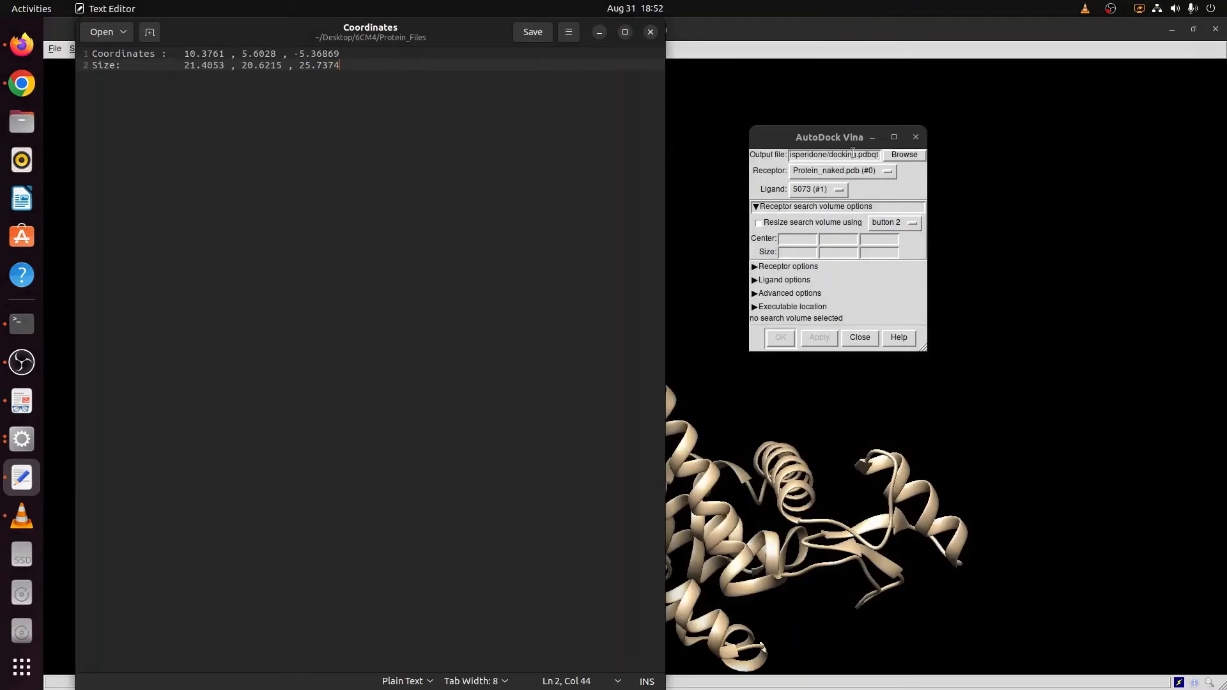
click(801, 240)
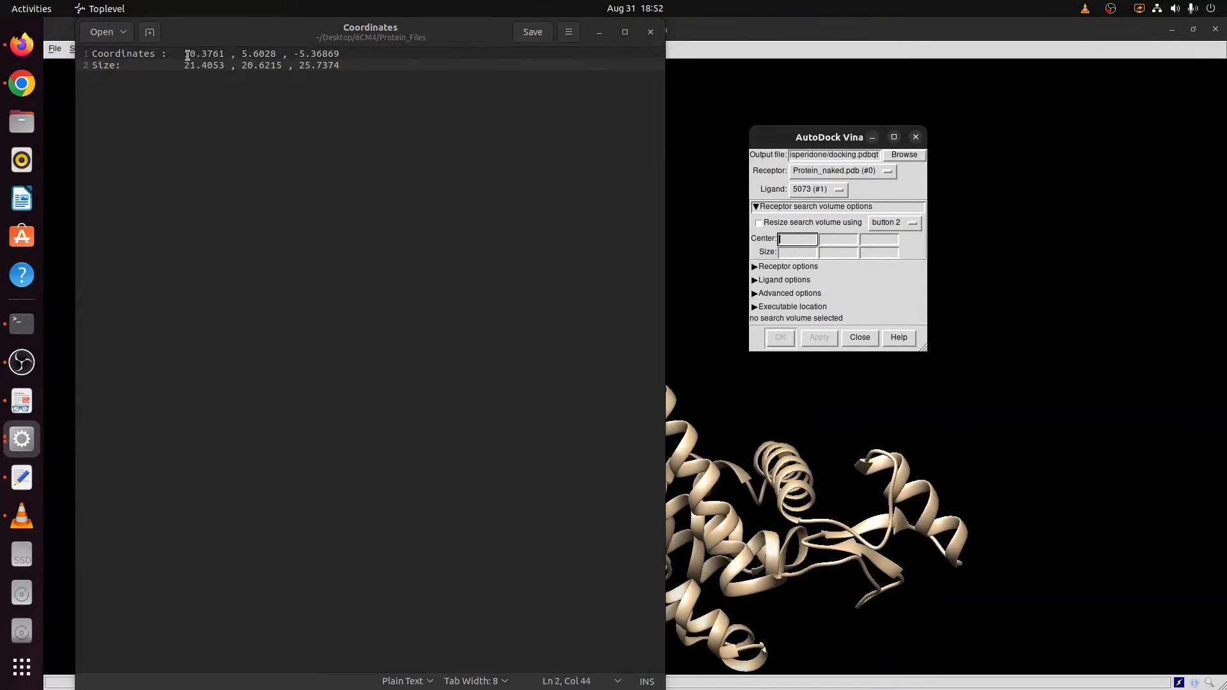
drag(186, 55, 225, 54)
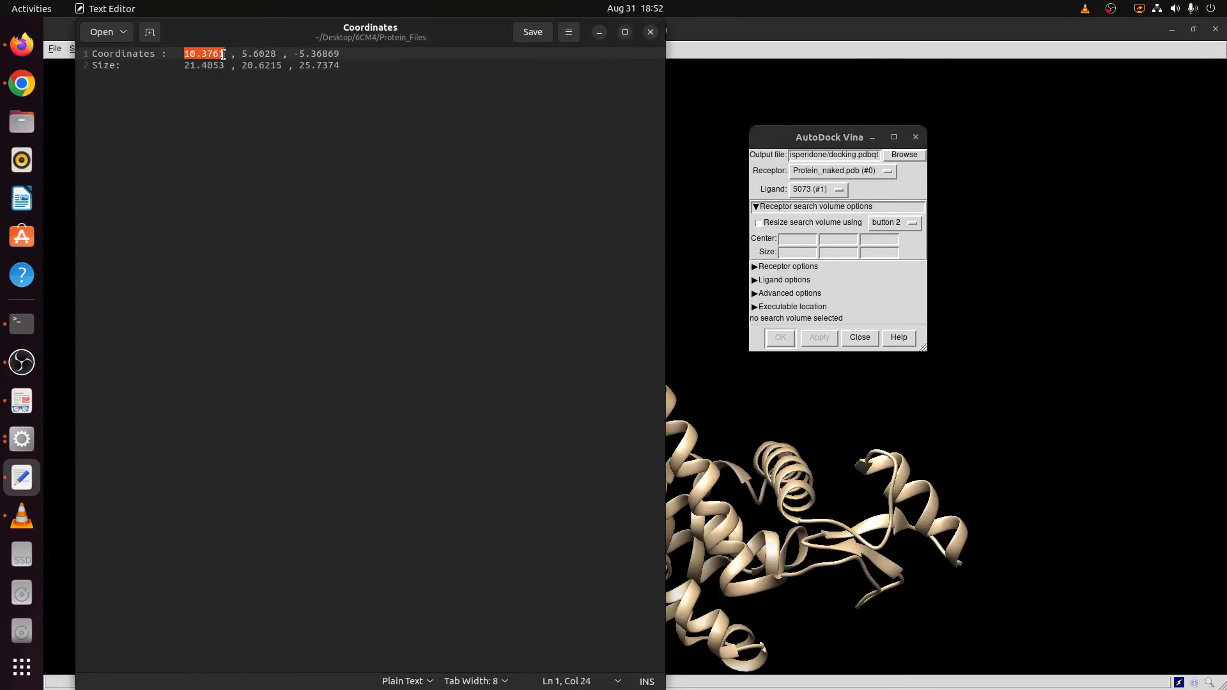
click(839, 239)
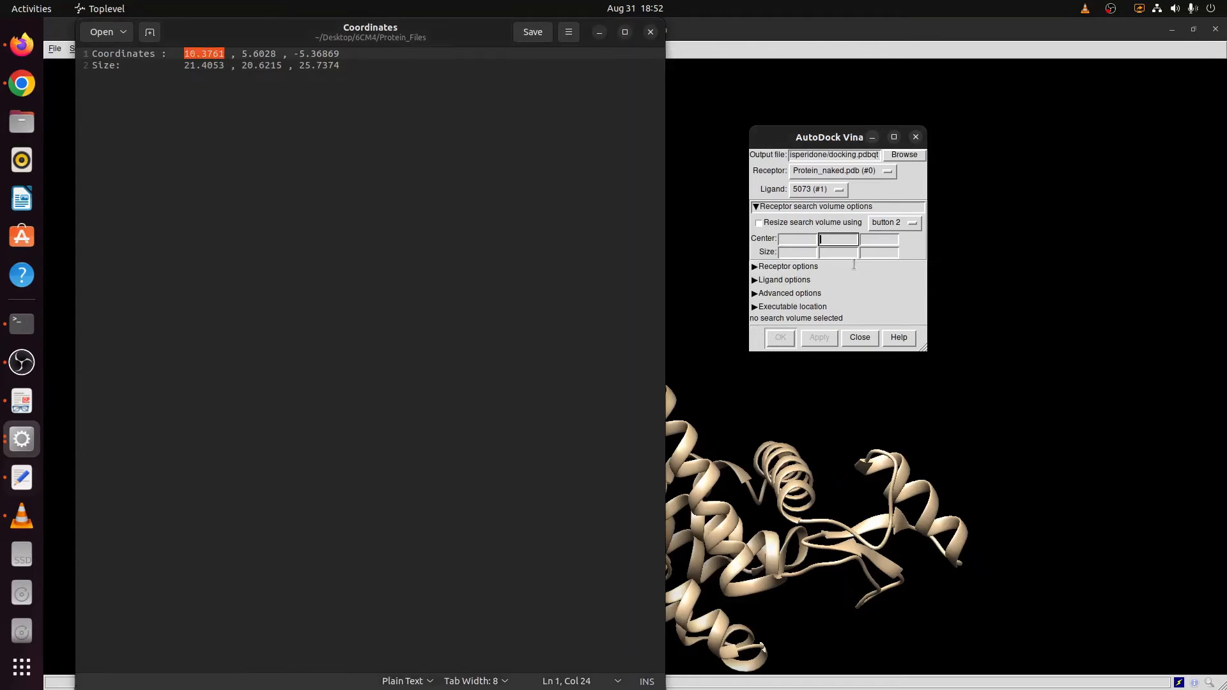
key(Tab)
- Set the receptor search volume's center to 10.37, 5.60, -5.36 from the Coordinates file
click(784, 238)
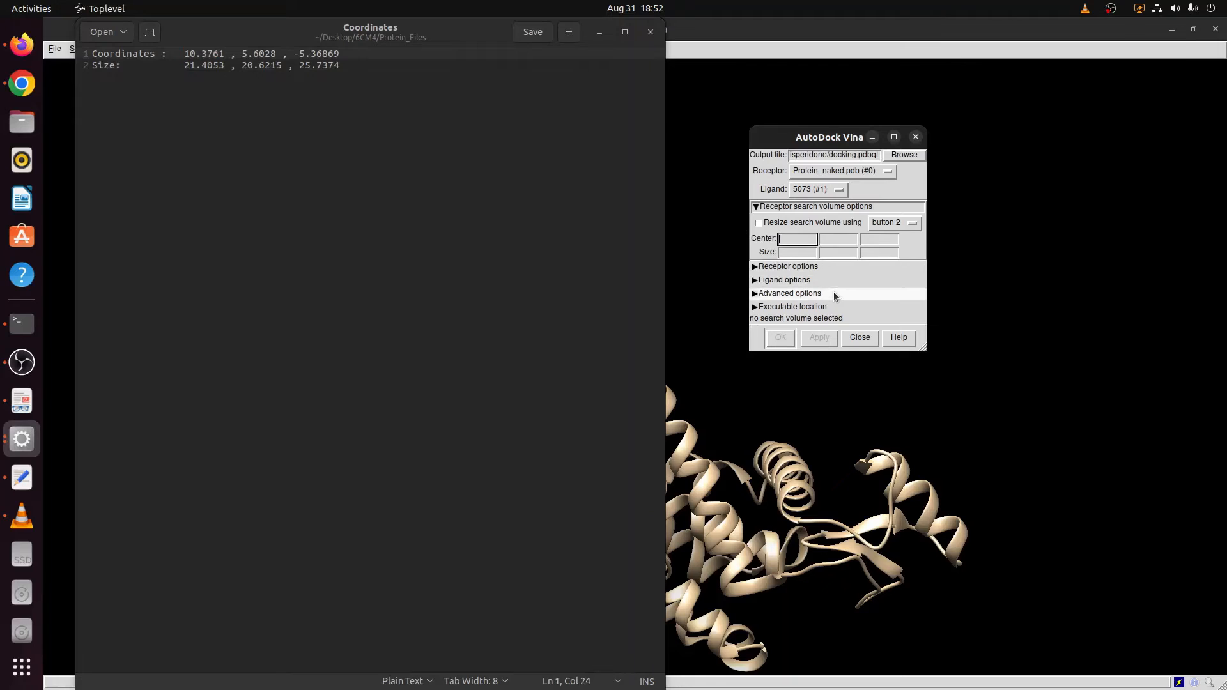
text(10.37)
key(Tab)
text(5.60)
key(Tab)
text(-5.36)
- Set the search volume's size to 21.4, 20.6, 25.7 and close the Coordinates file
key(Tab)
text(21.4)
key(Tab)
text(20)
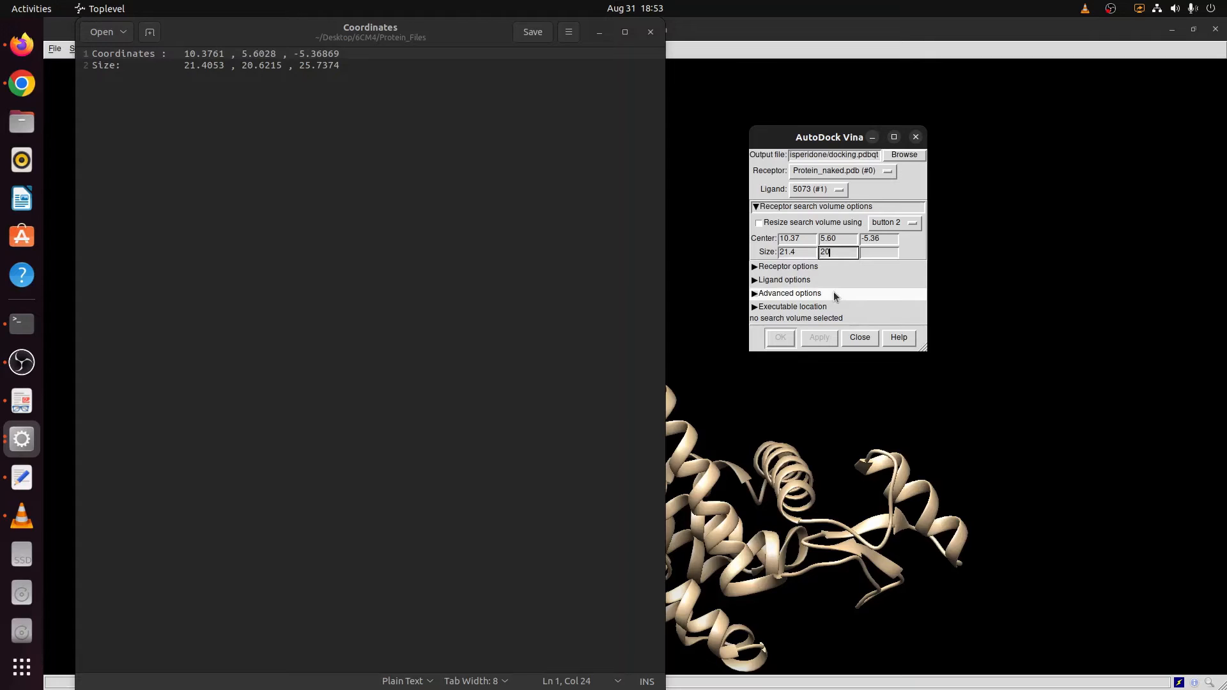
text(.6)
key(Tab)
text(25.7)
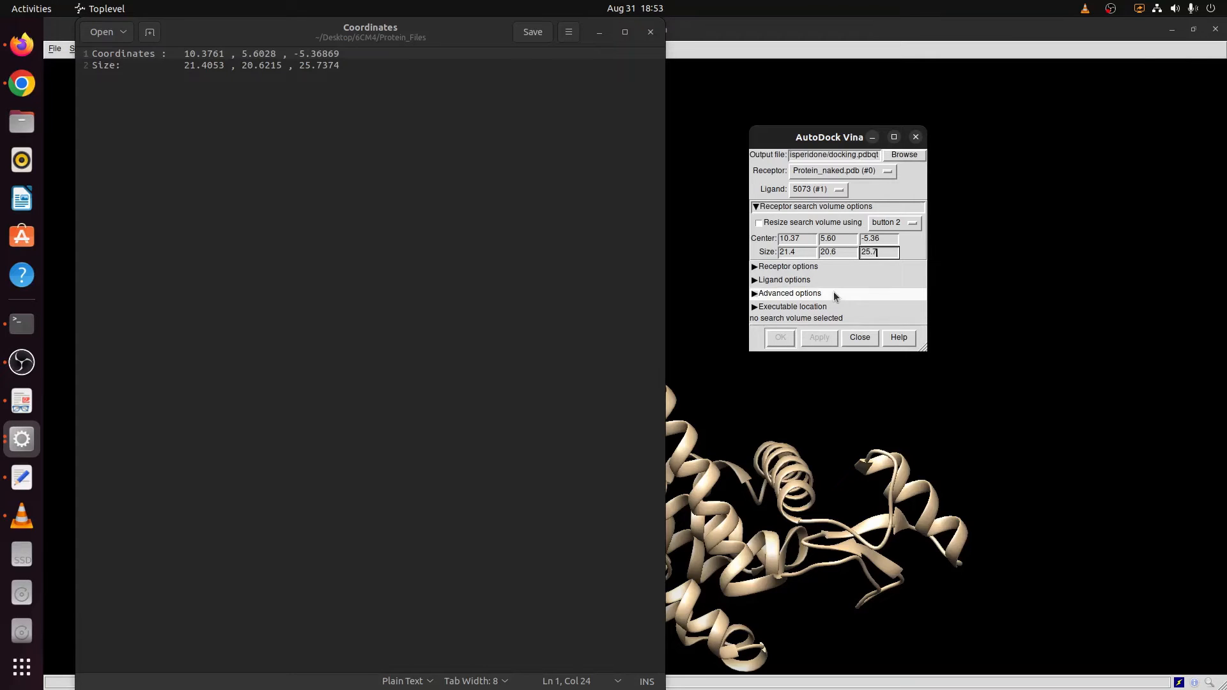
click(650, 32)
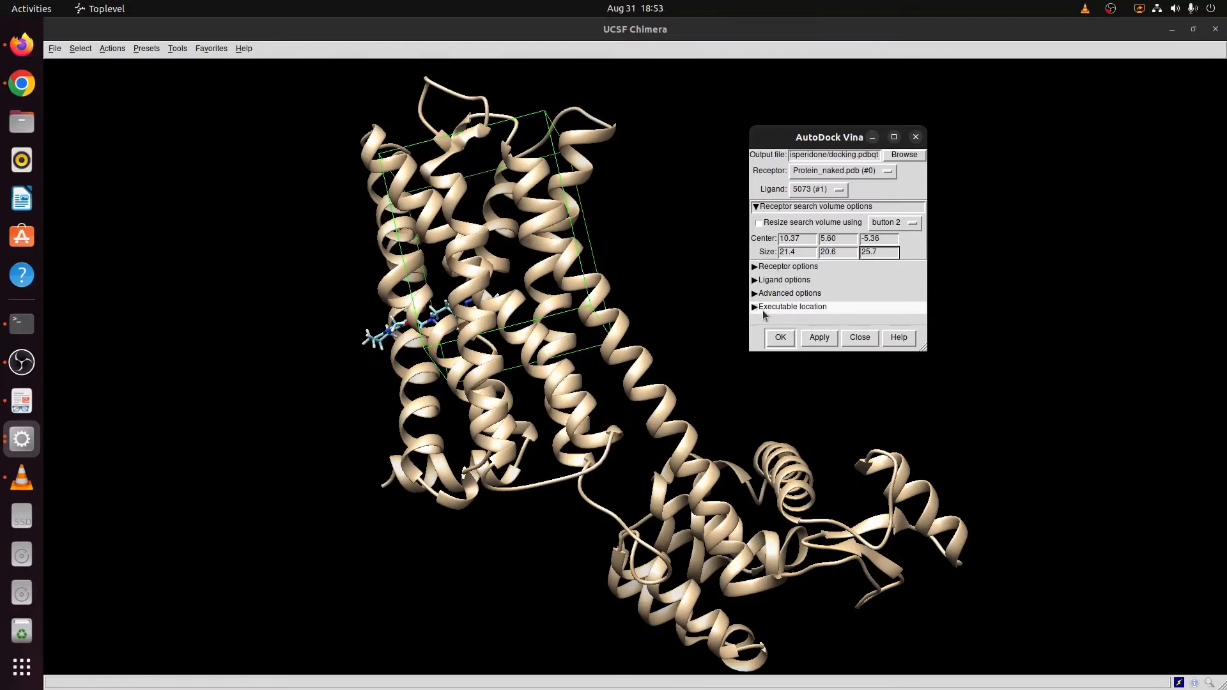
- Reveal the Vina executable location setting and find the vina program in Bioinfo_Softwares/autodock_vina_1_1_2_linux_x86/bin using the Files app
drag(815, 136, 796, 93)
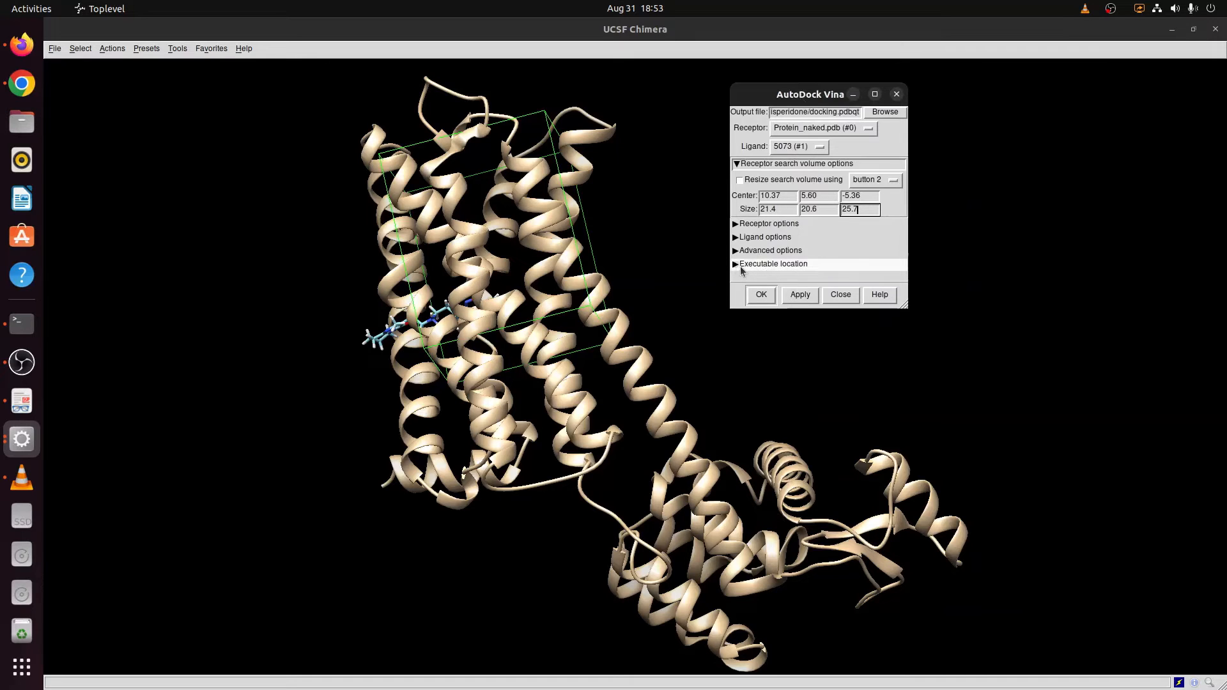
click(743, 265)
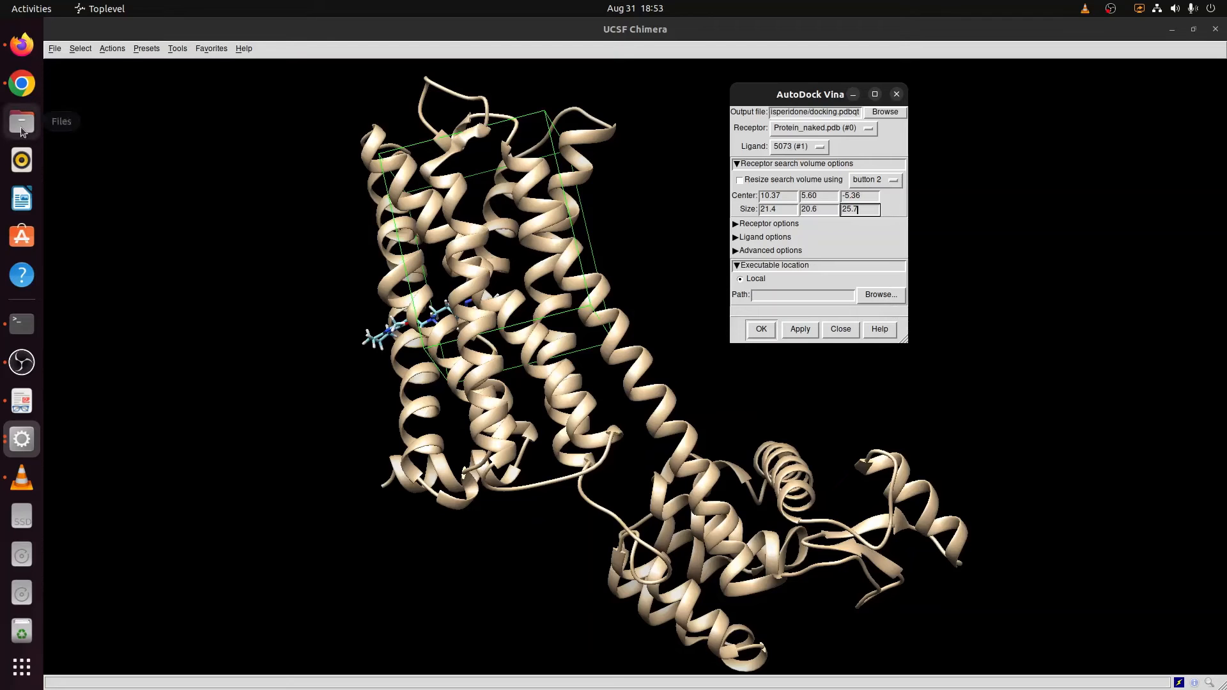
click(21, 127)
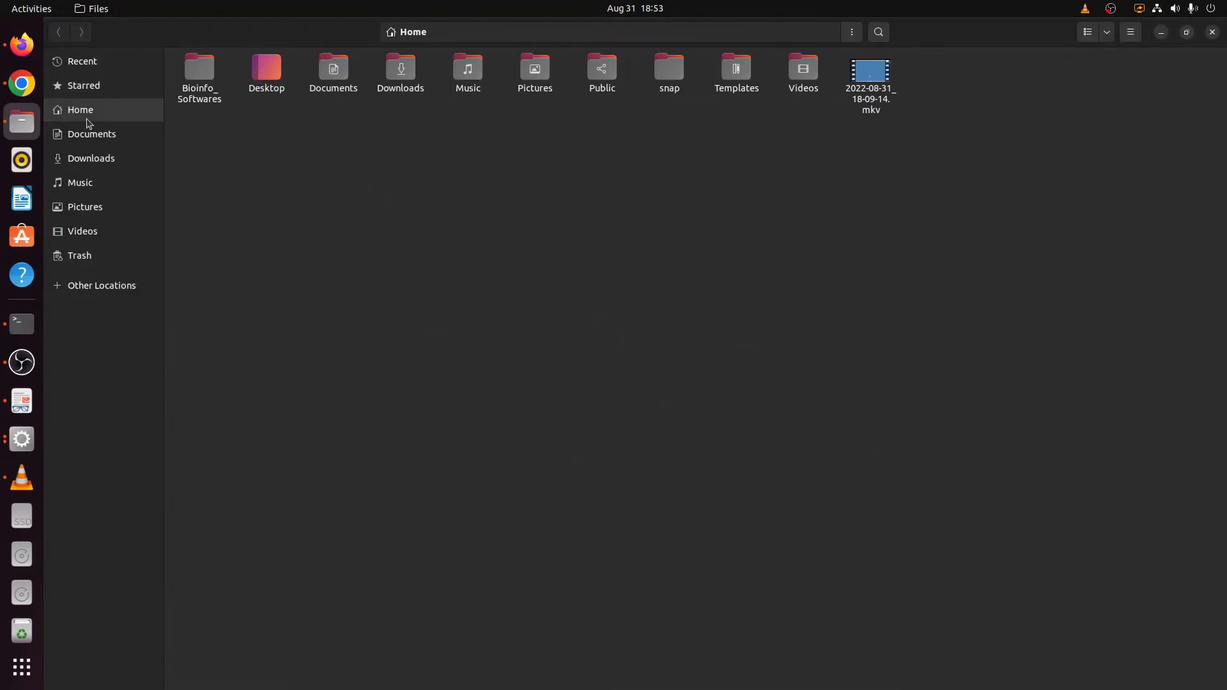
double_click(200, 74)
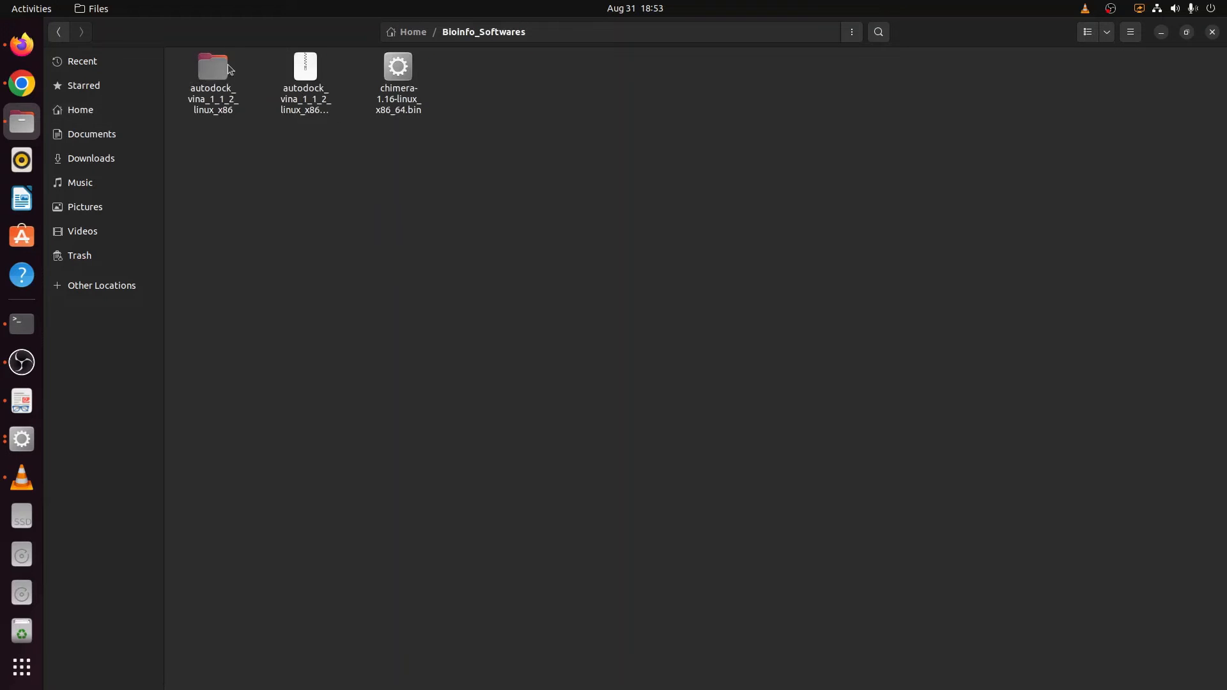
double_click(216, 75)
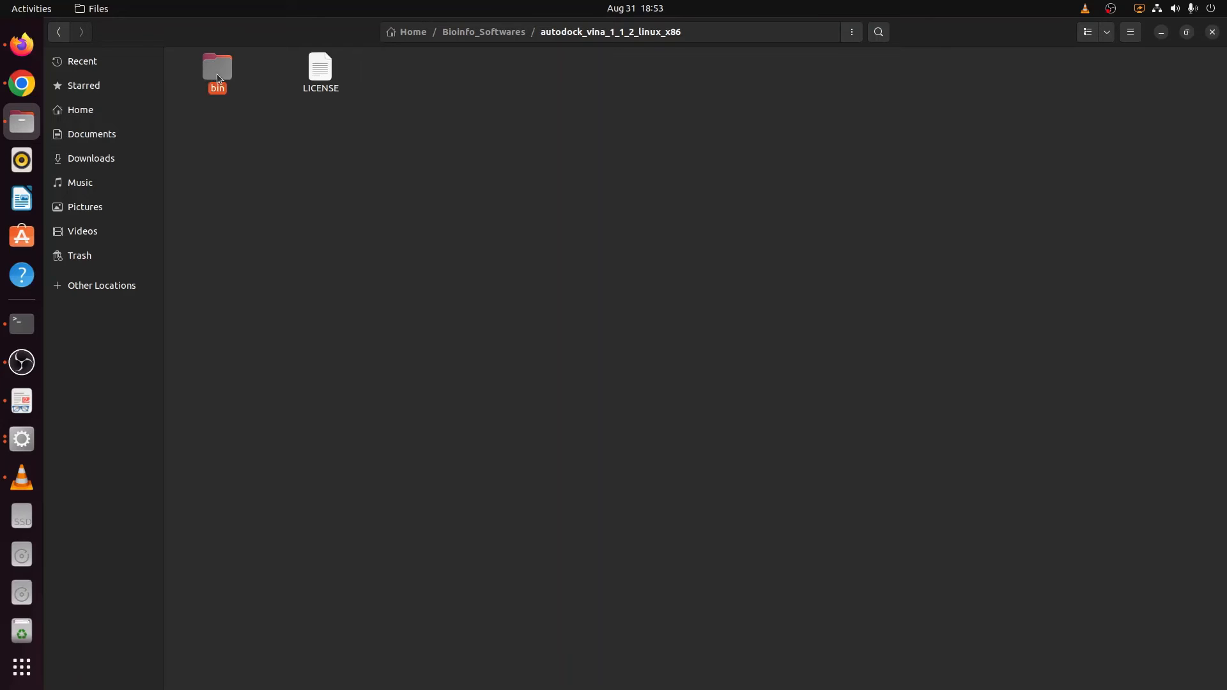
double_click(217, 74)
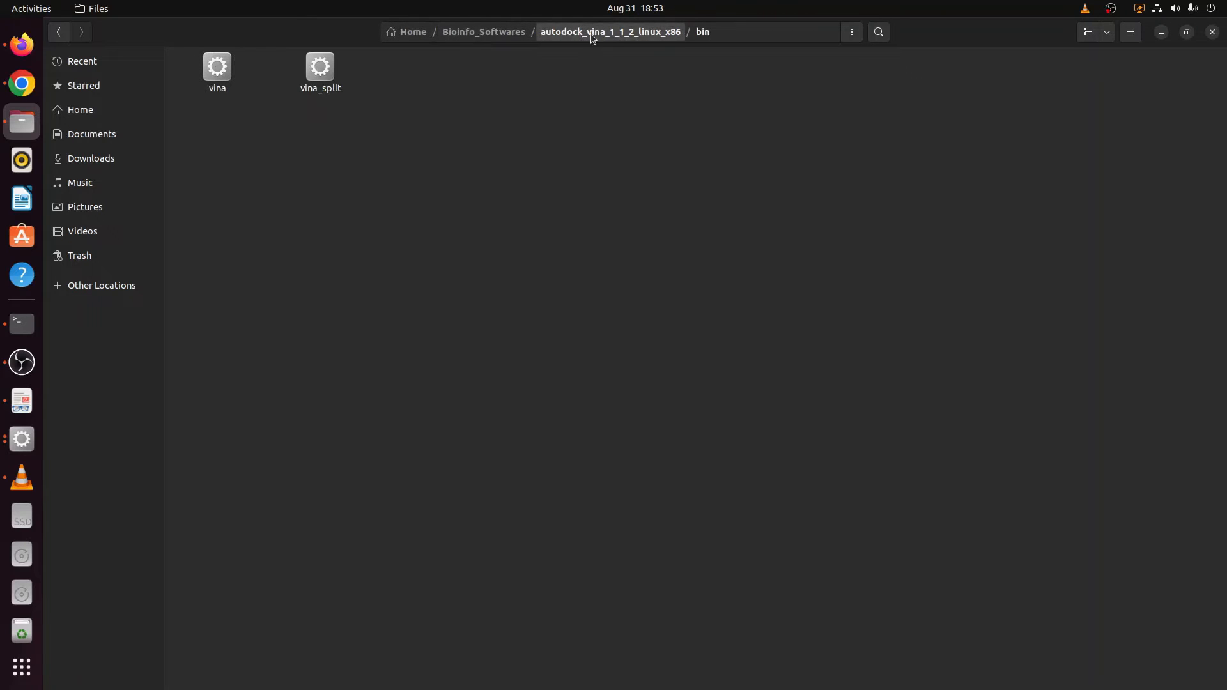
click(1213, 34)
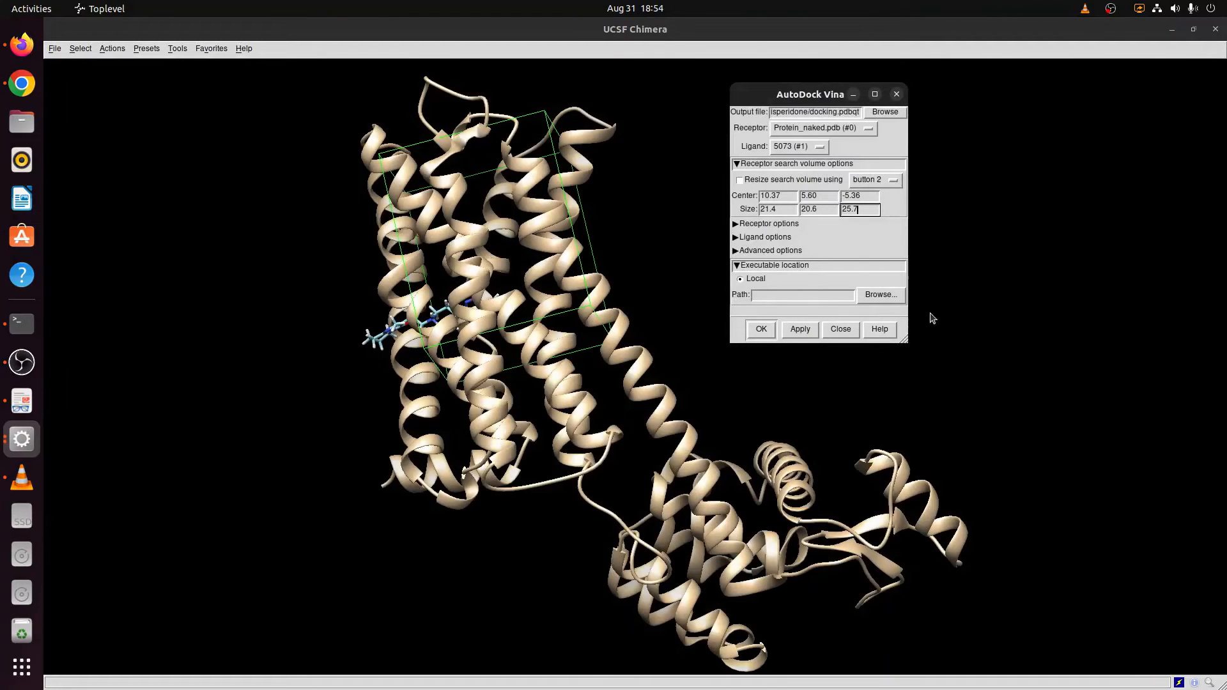
- Set the local executable path to the vina file in Bioinfo_Softwares/autodock_vina_1_1_2_linux_x86/bin
click(892, 296)
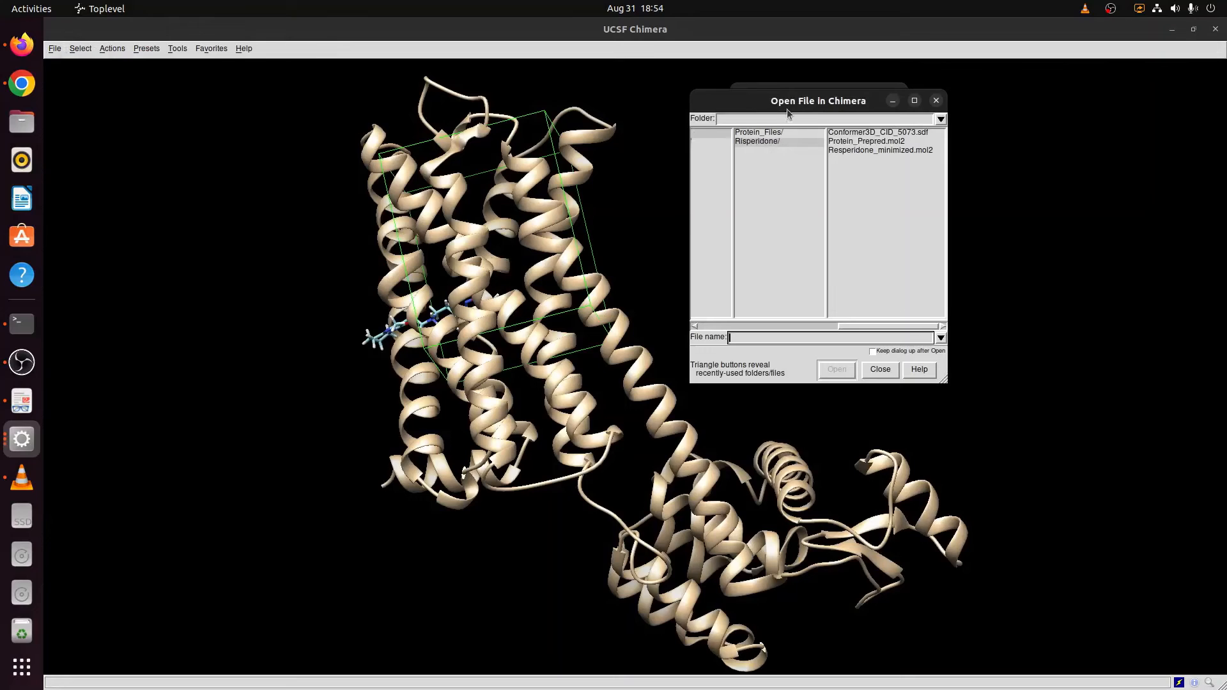
drag(787, 107, 664, 106)
drag(731, 325, 570, 335)
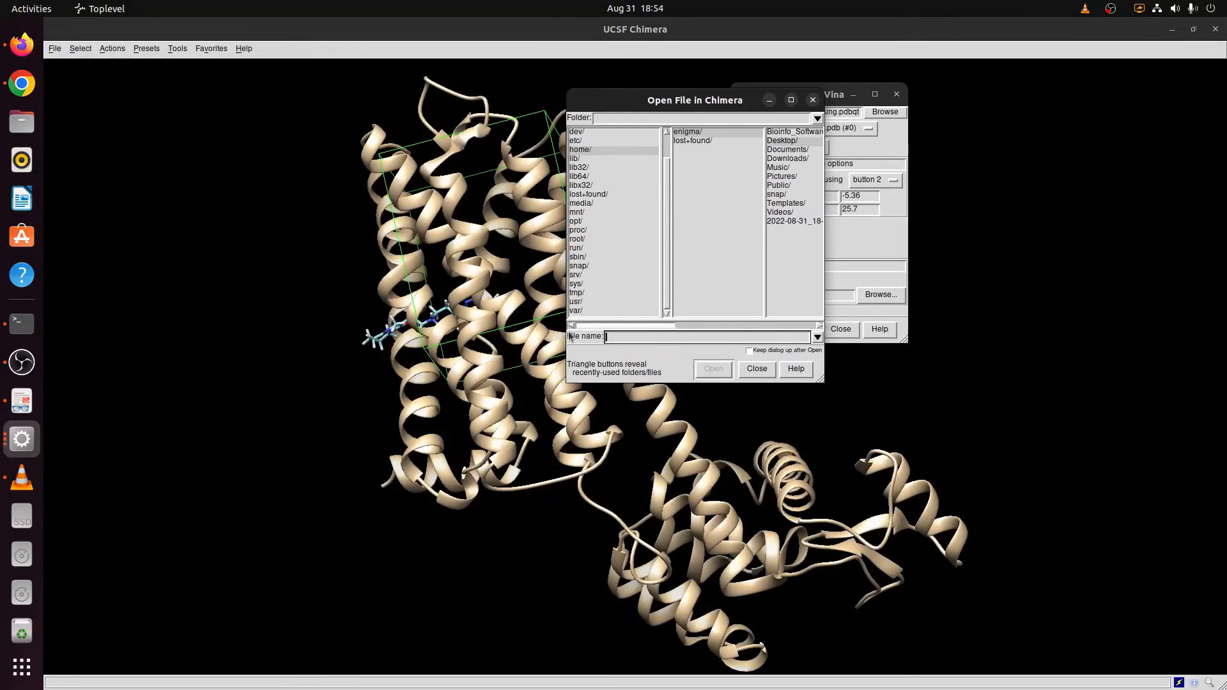
click(581, 150)
click(699, 132)
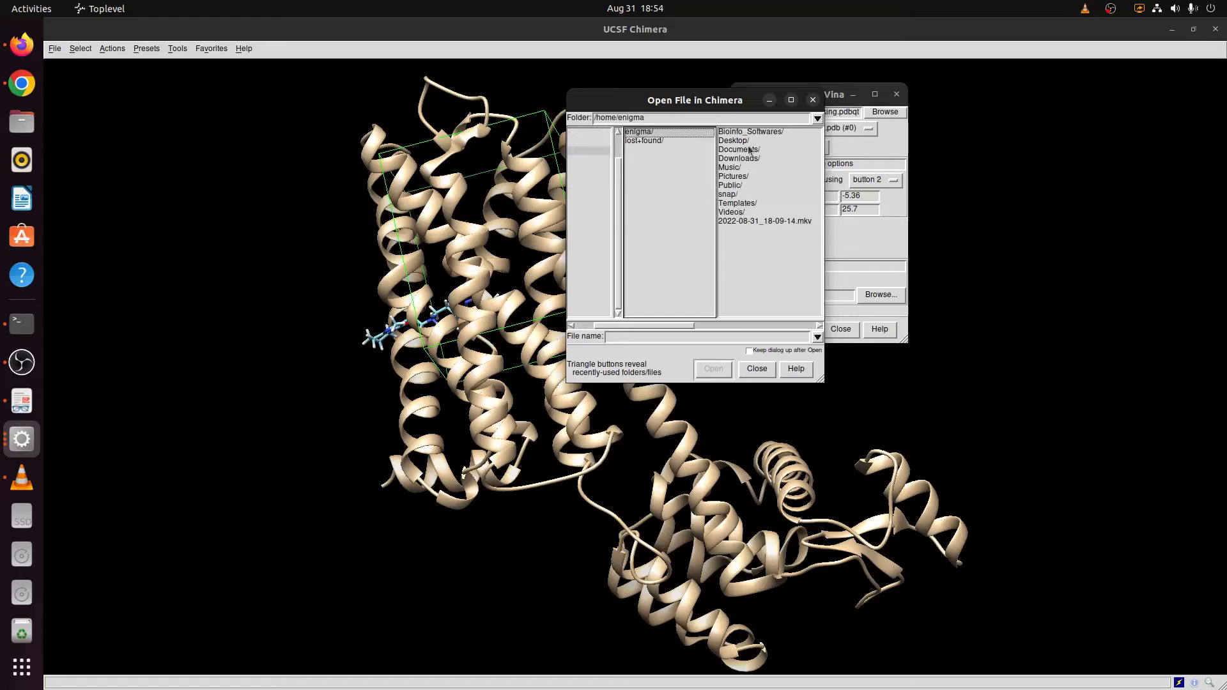
double_click(730, 134)
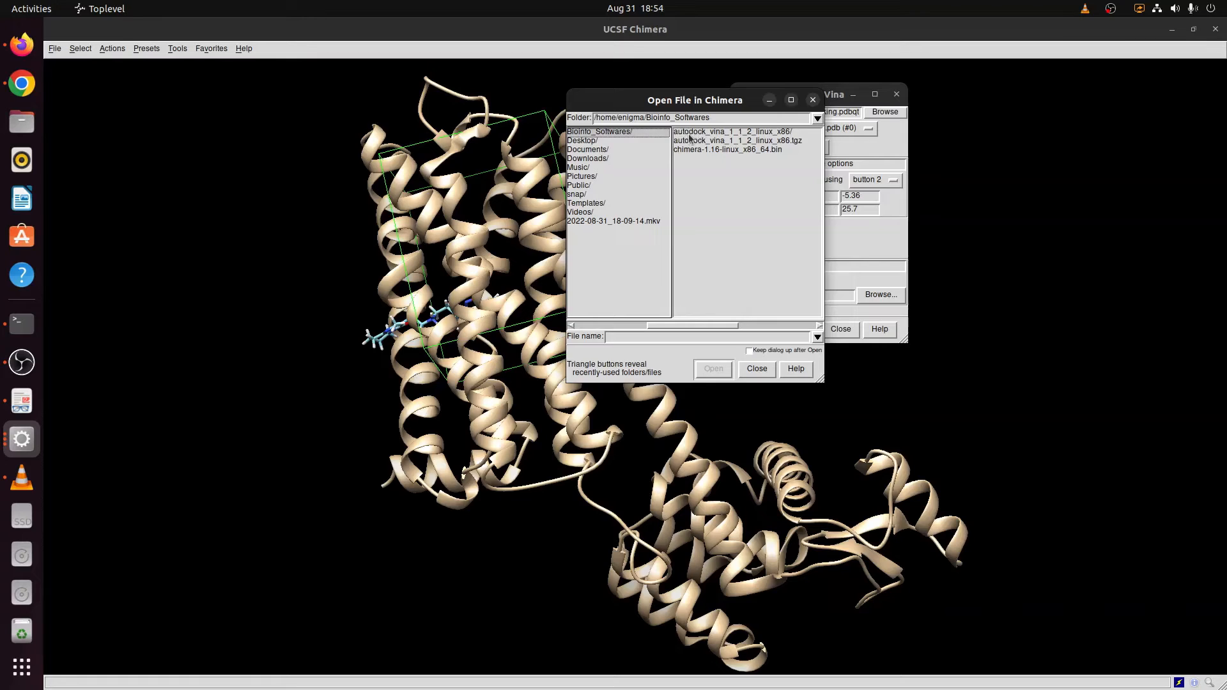
double_click(689, 134)
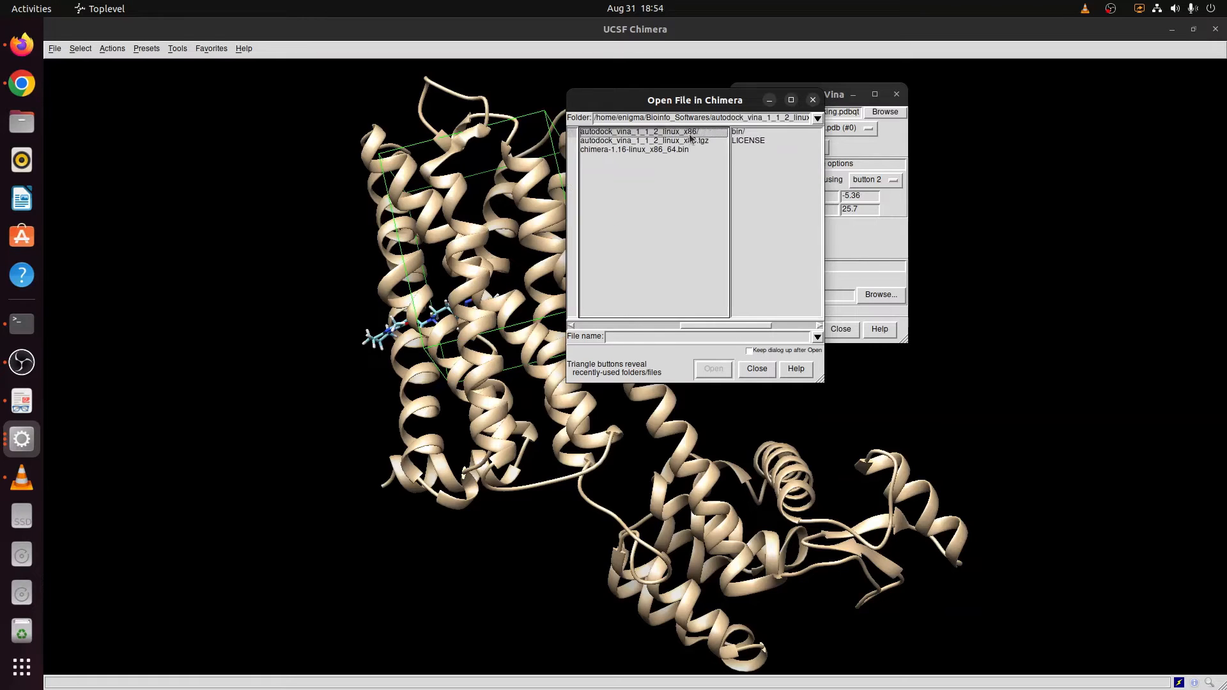
click(740, 132)
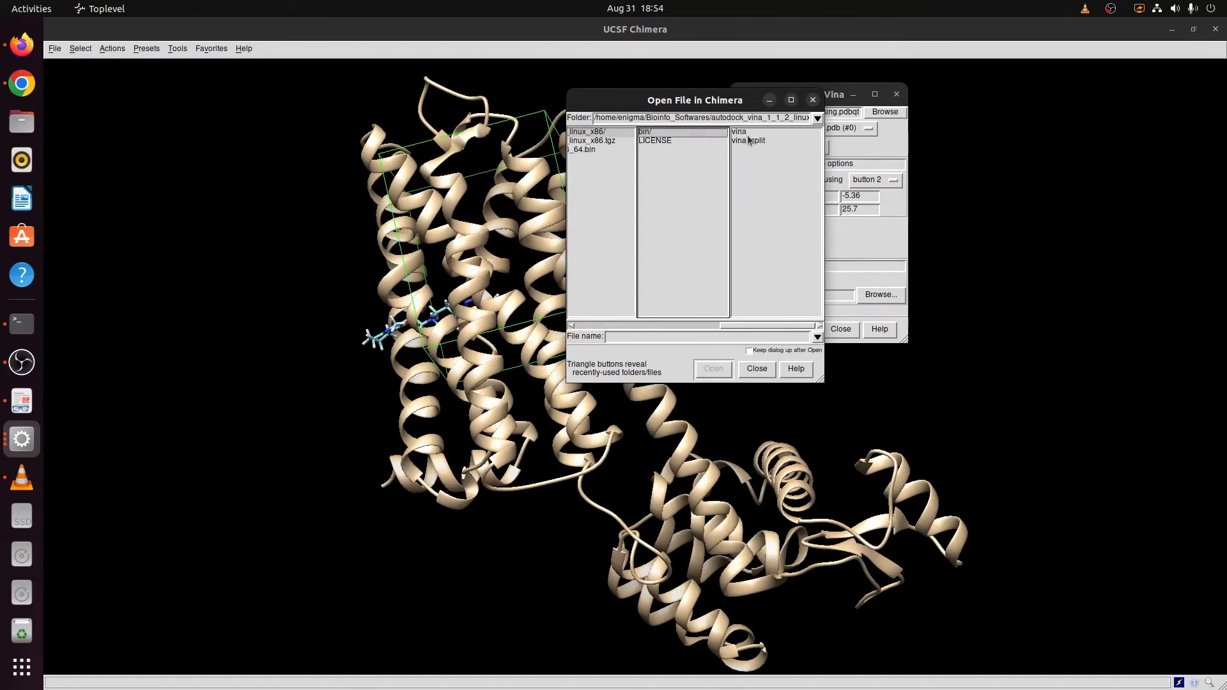
click(743, 133)
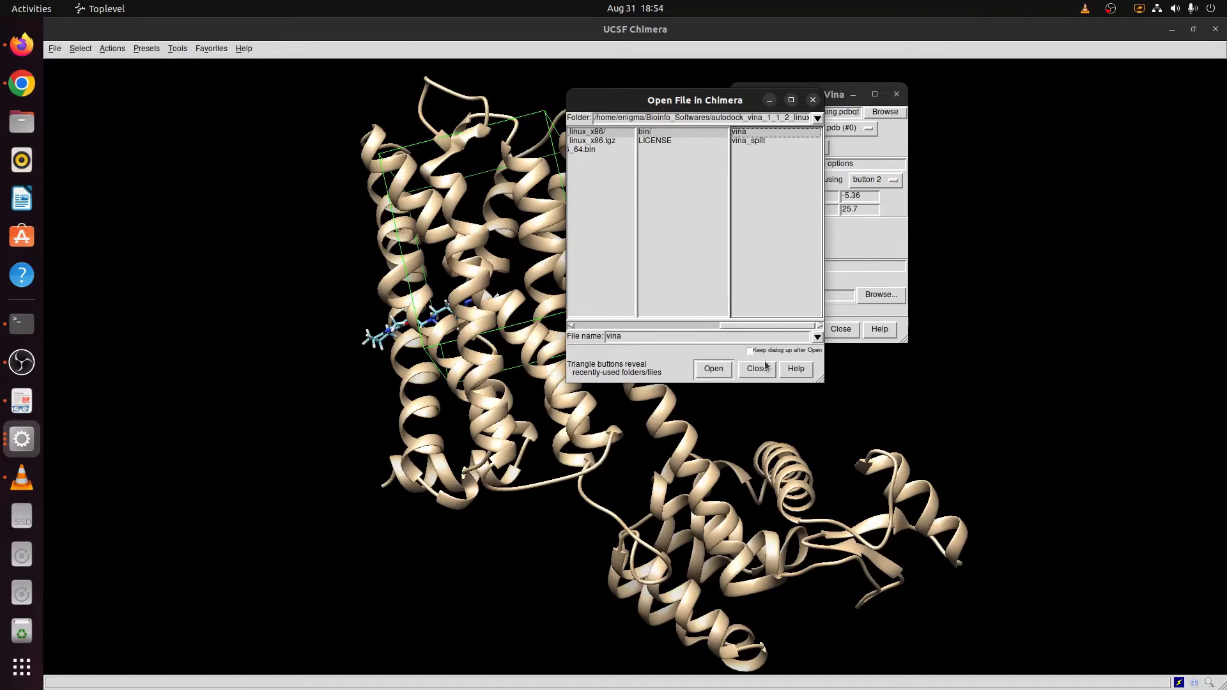
click(711, 369)
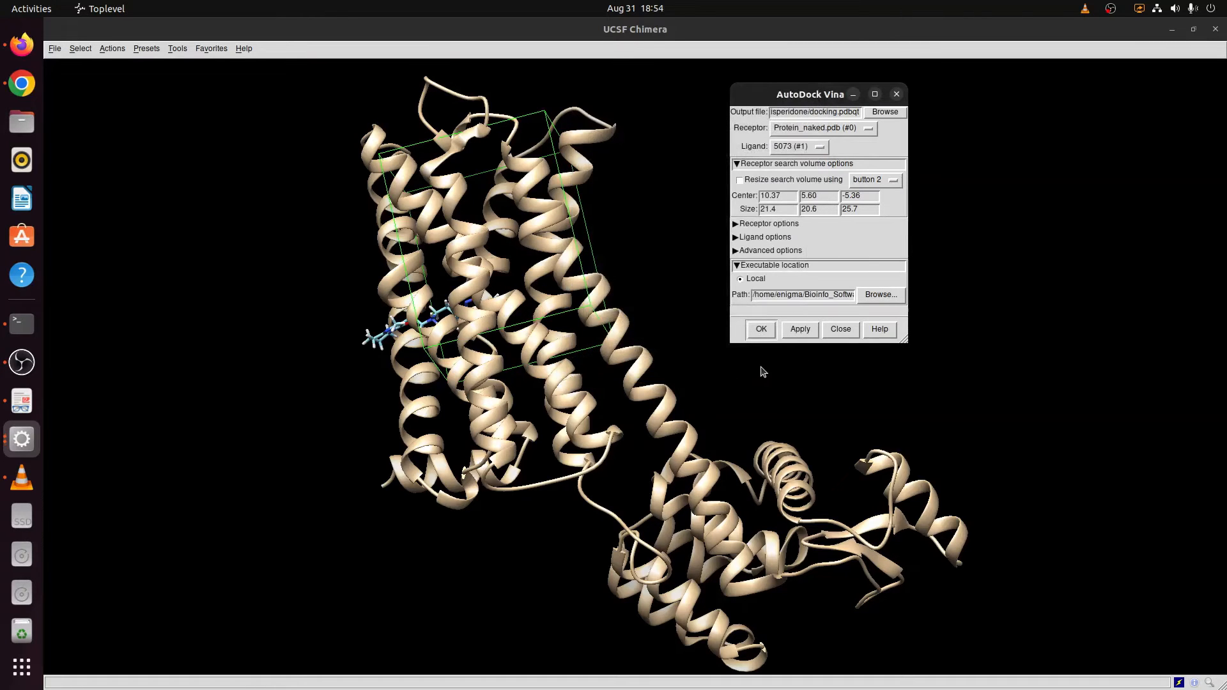
- Review the receptor, ligand and advanced docking options, collapsing each section again and leaving its settings as they are
click(796, 331)
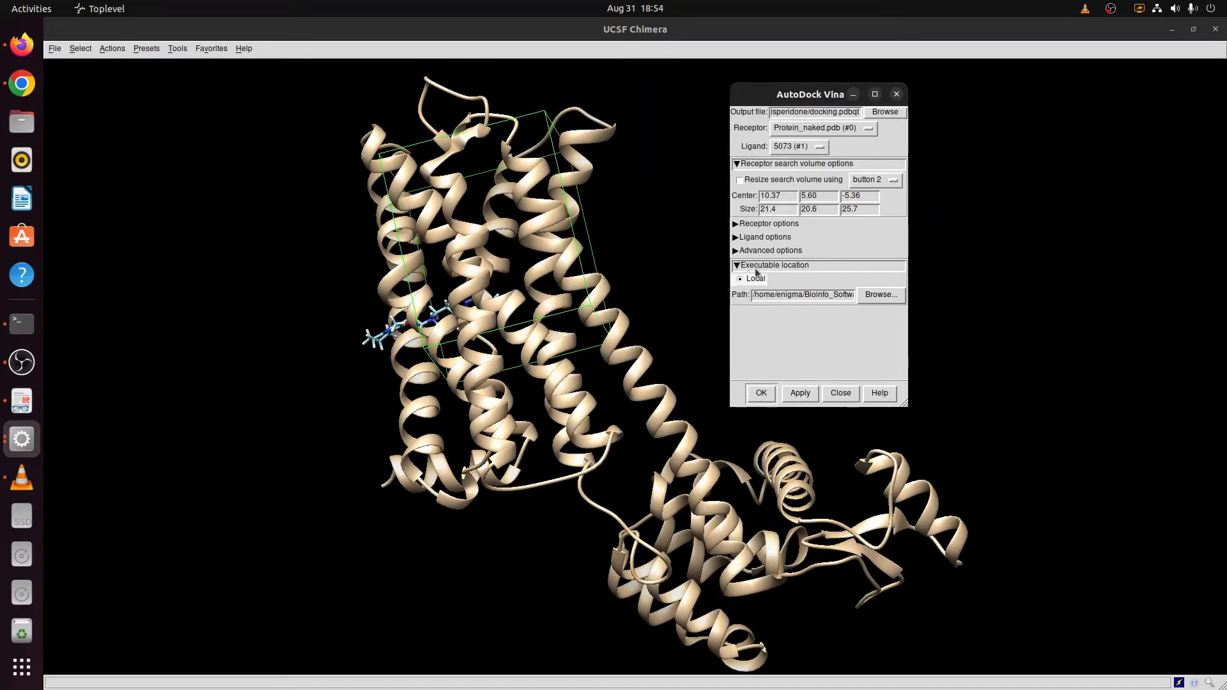
click(736, 228)
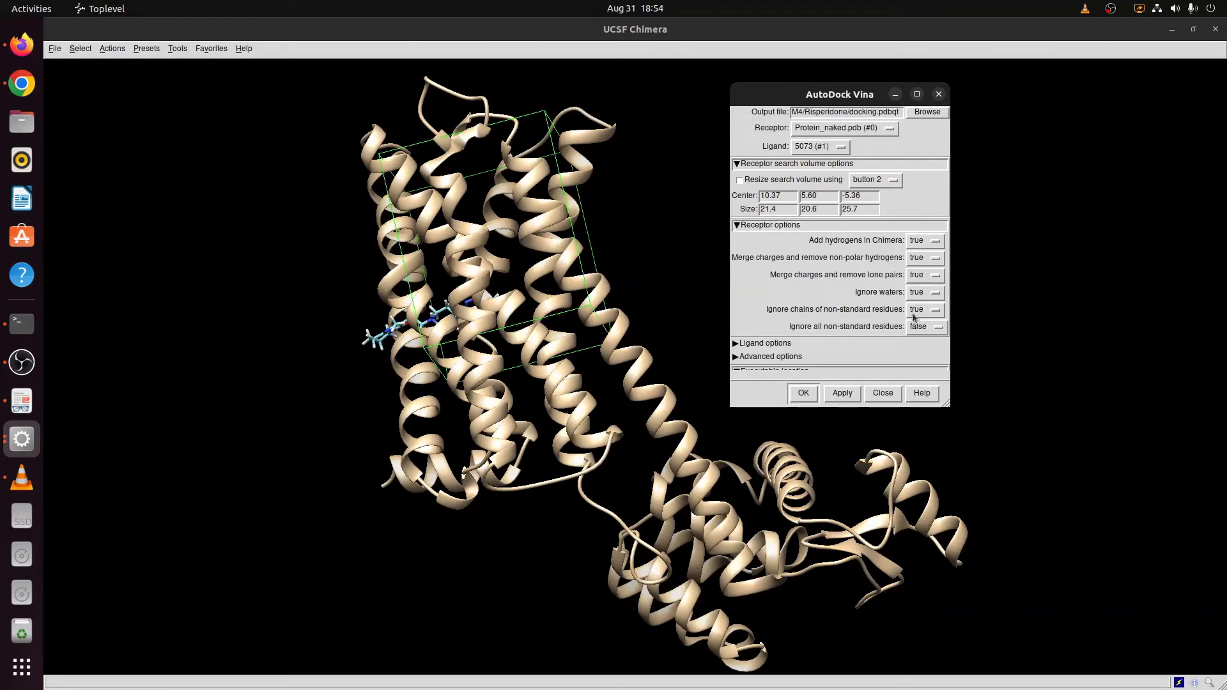
click(736, 225)
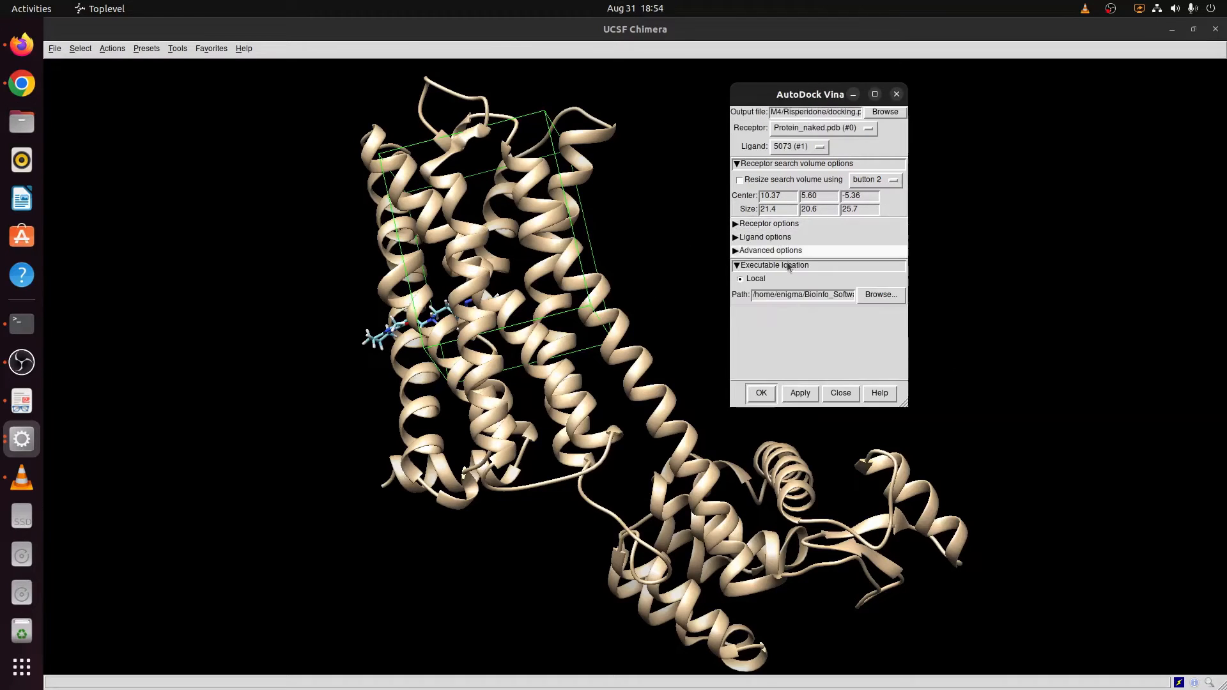
click(735, 238)
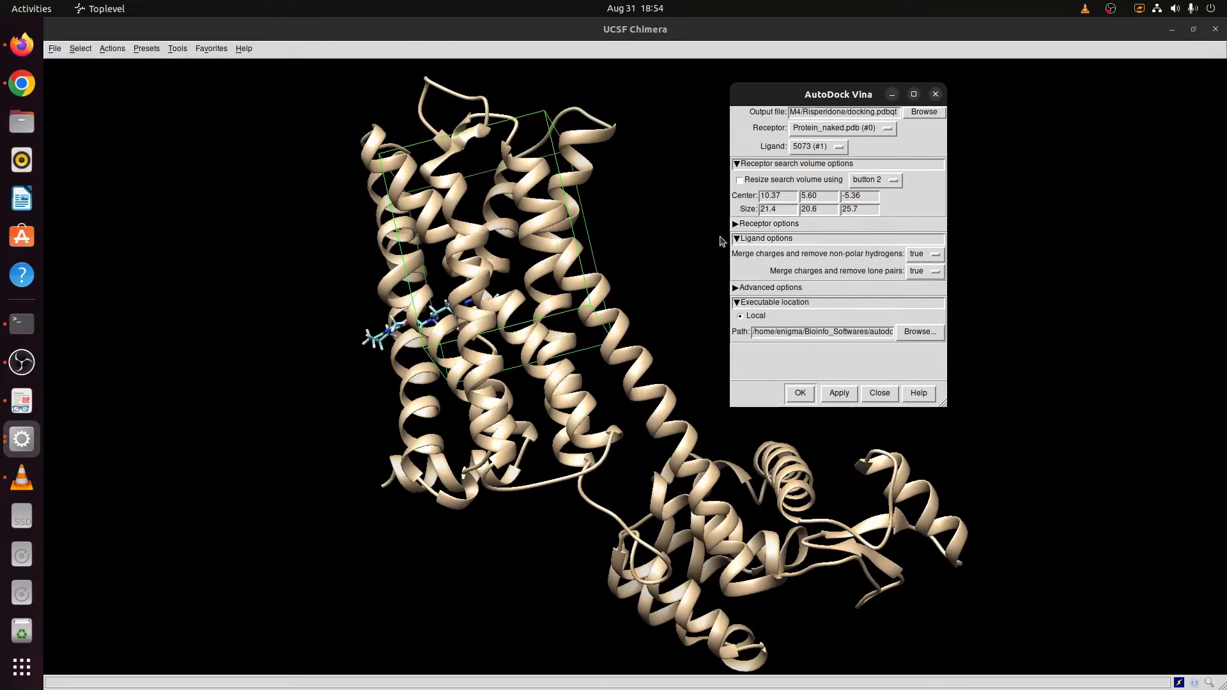
click(736, 238)
click(736, 251)
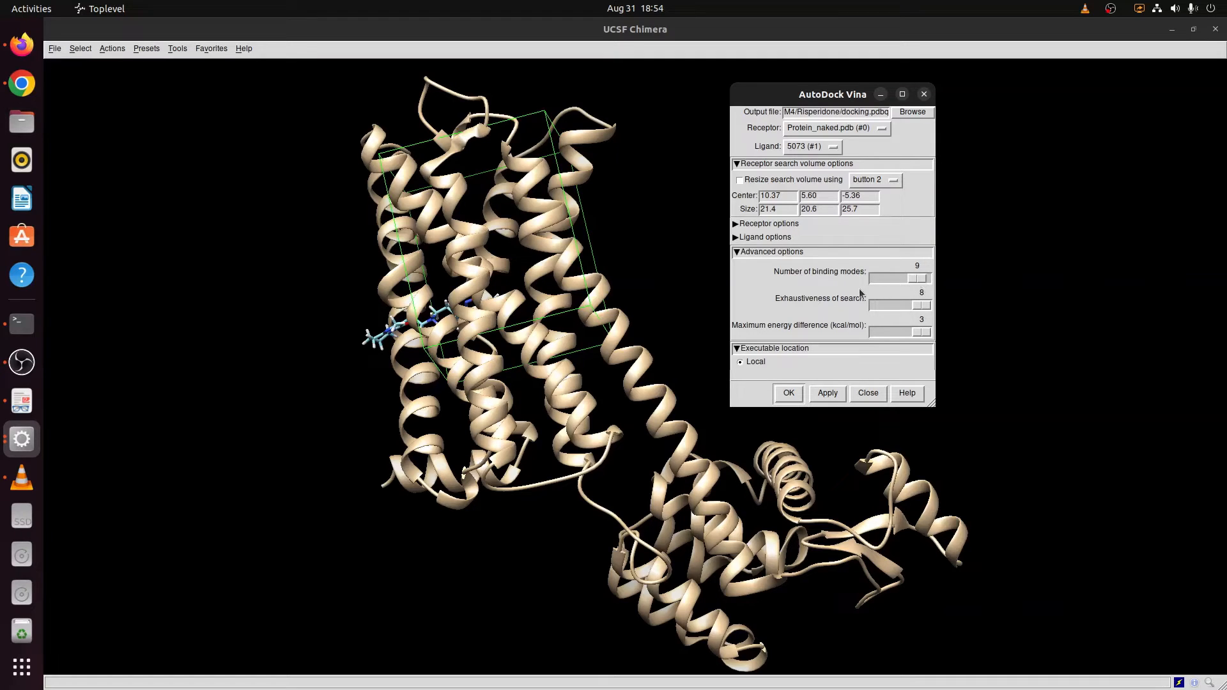
click(746, 253)
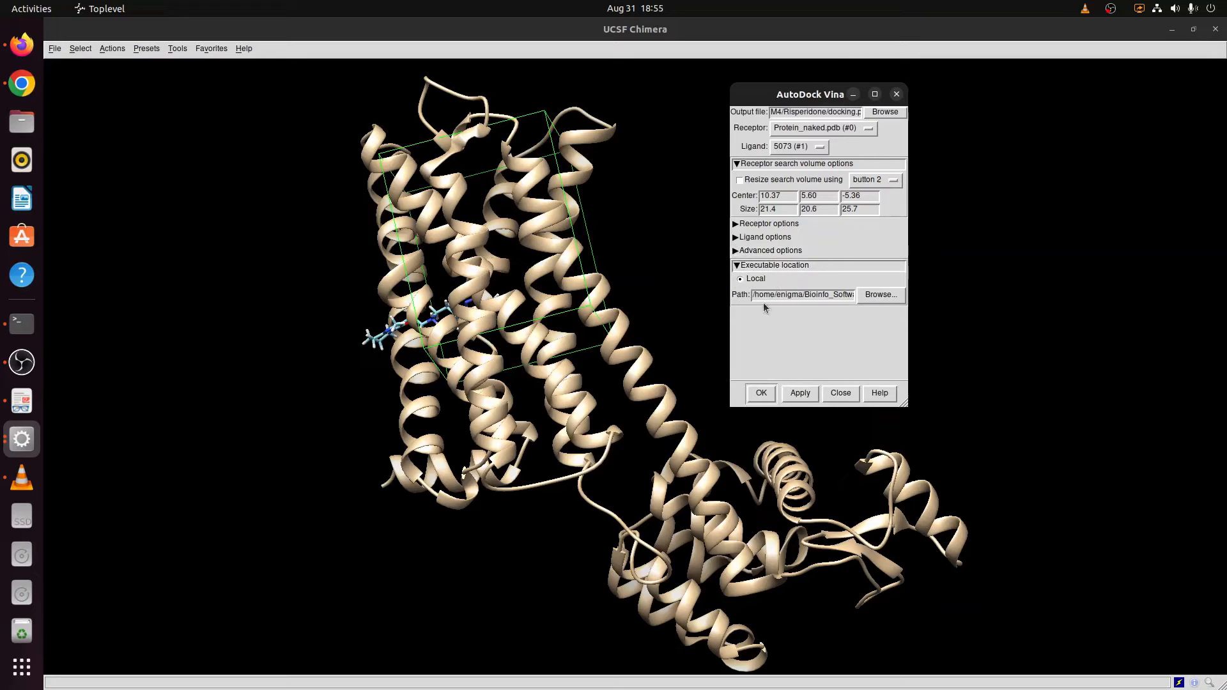
- Check the end of the vina executable path and start the AutoDock Vina docking run
click(847, 295)
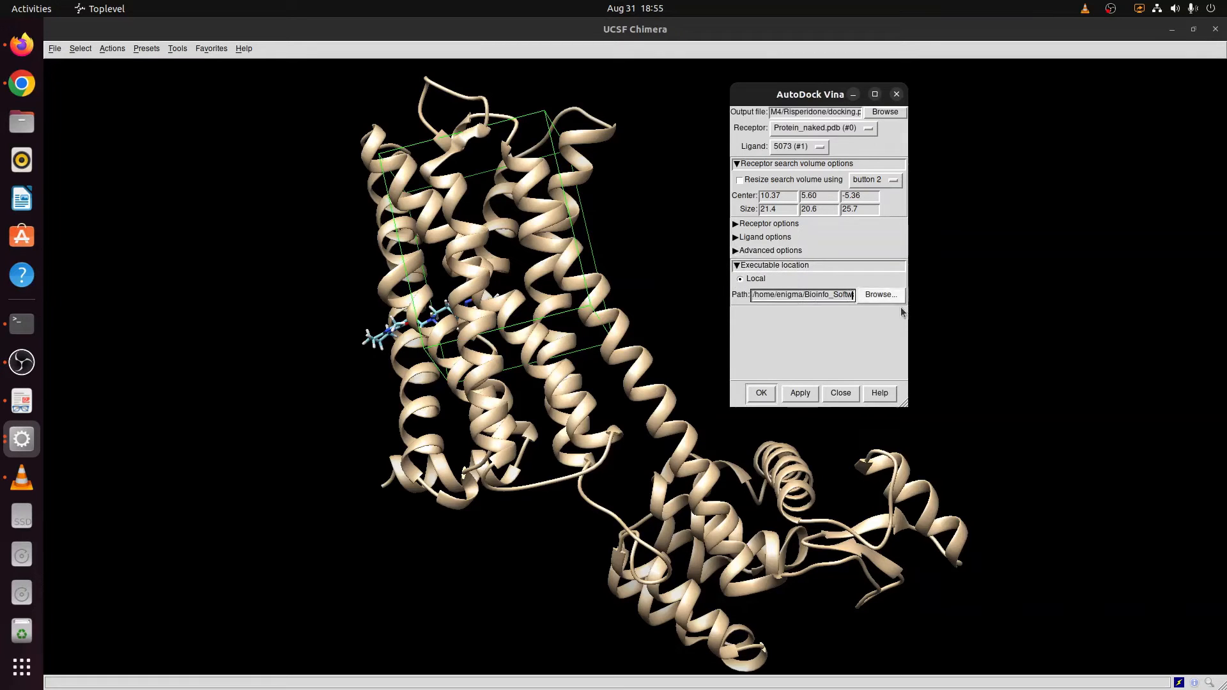
key(End)
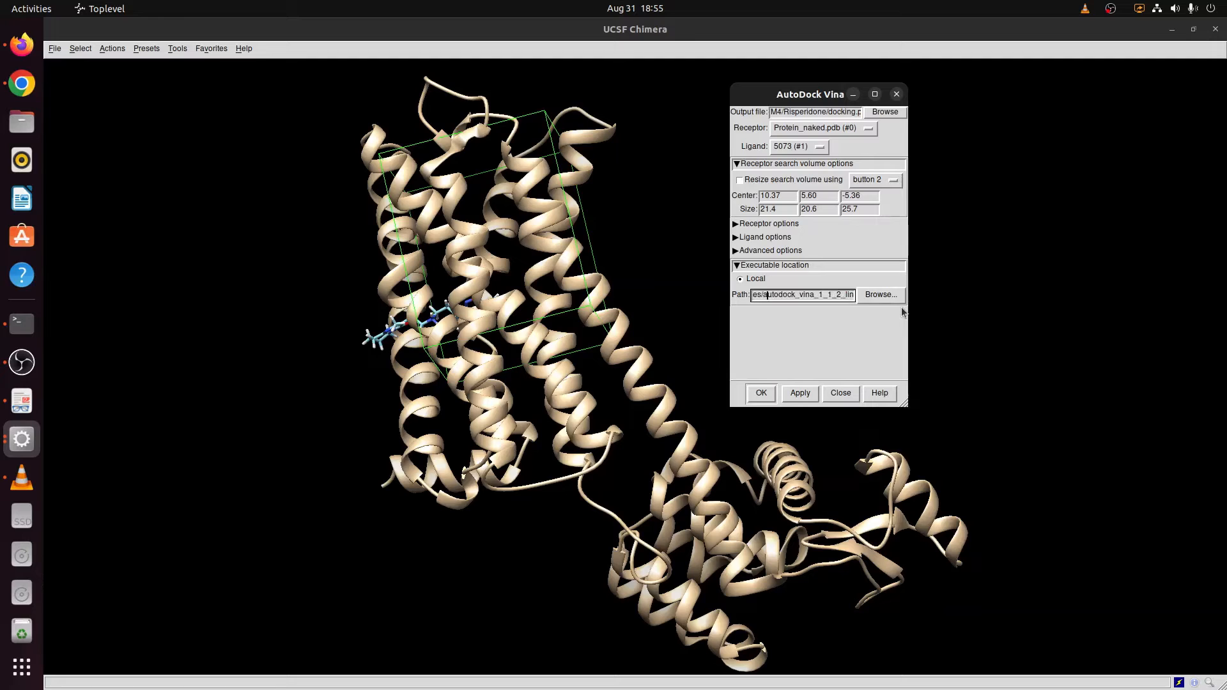
key(Right)
key(Right)
key(Right)
key(Right)
key(Right)
key(Right)
click(758, 394)
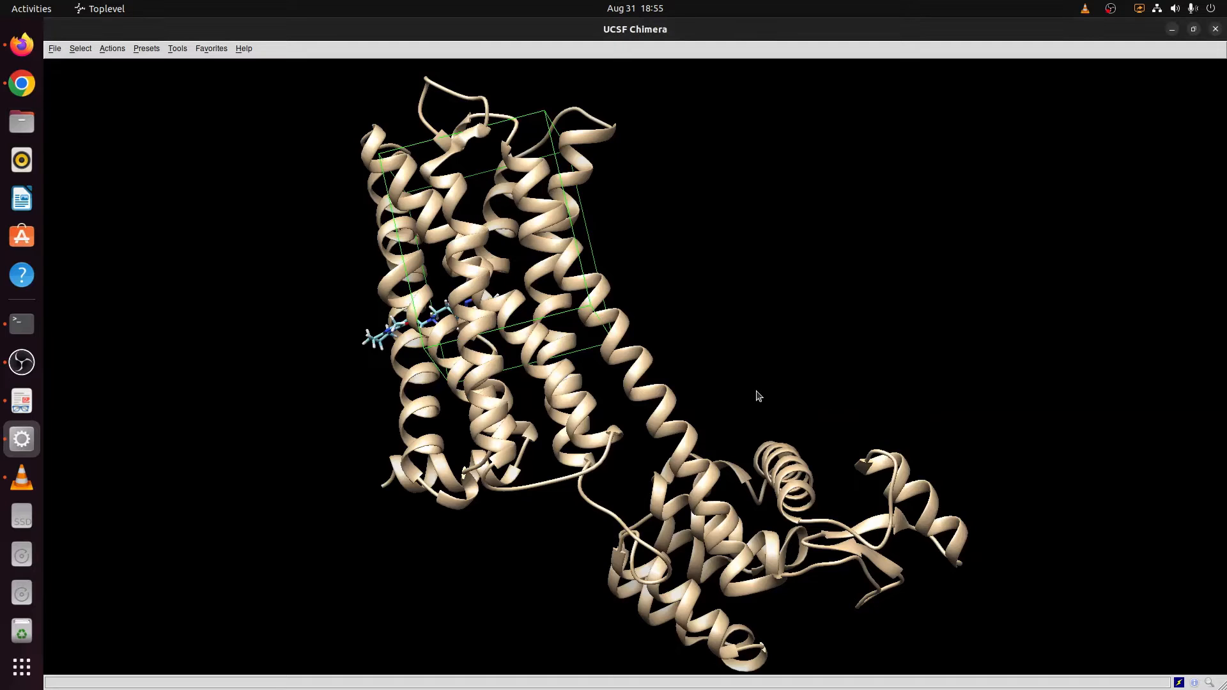
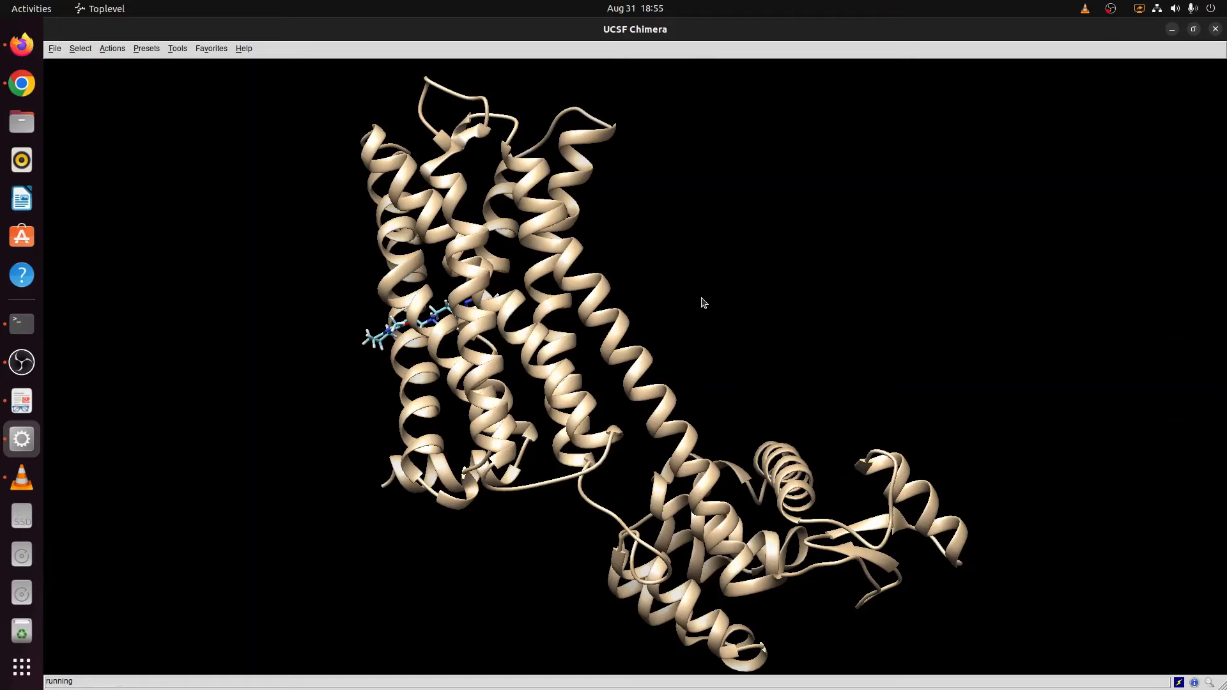
- Examine the docking scores in ViewDock and the docked ligand's pose inside the protein from several angles
drag(703, 302, 615, 411)
drag(553, 580, 522, 572)
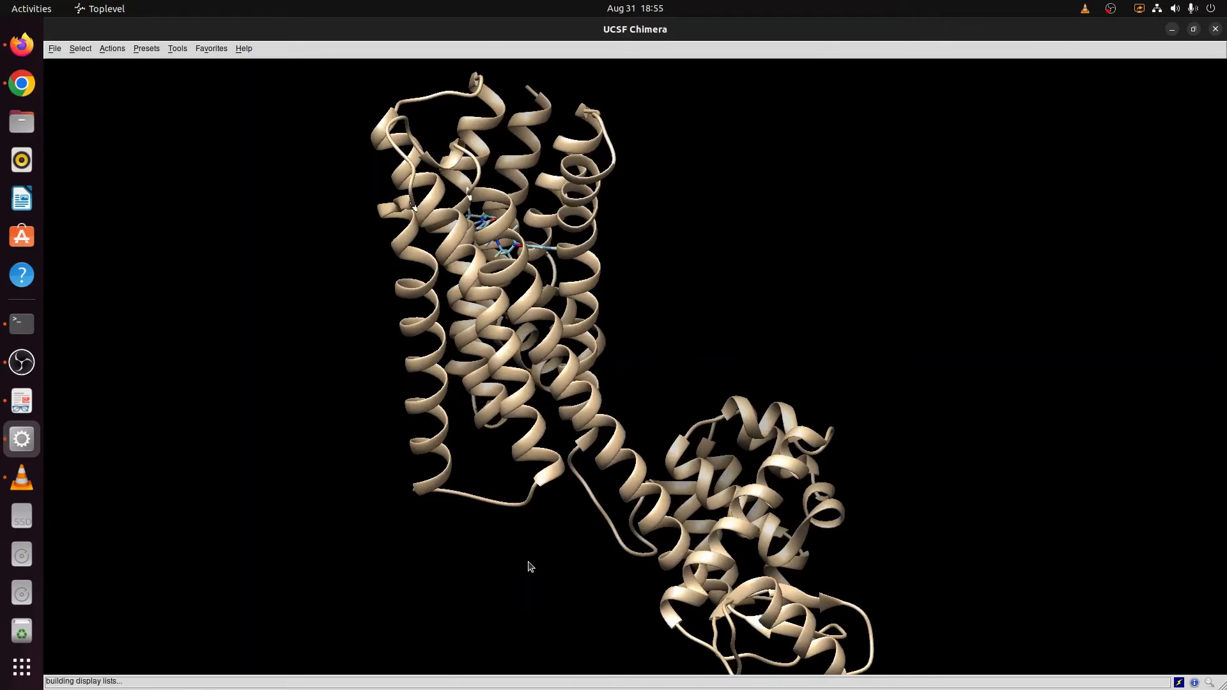
drag(581, 36, 774, 134)
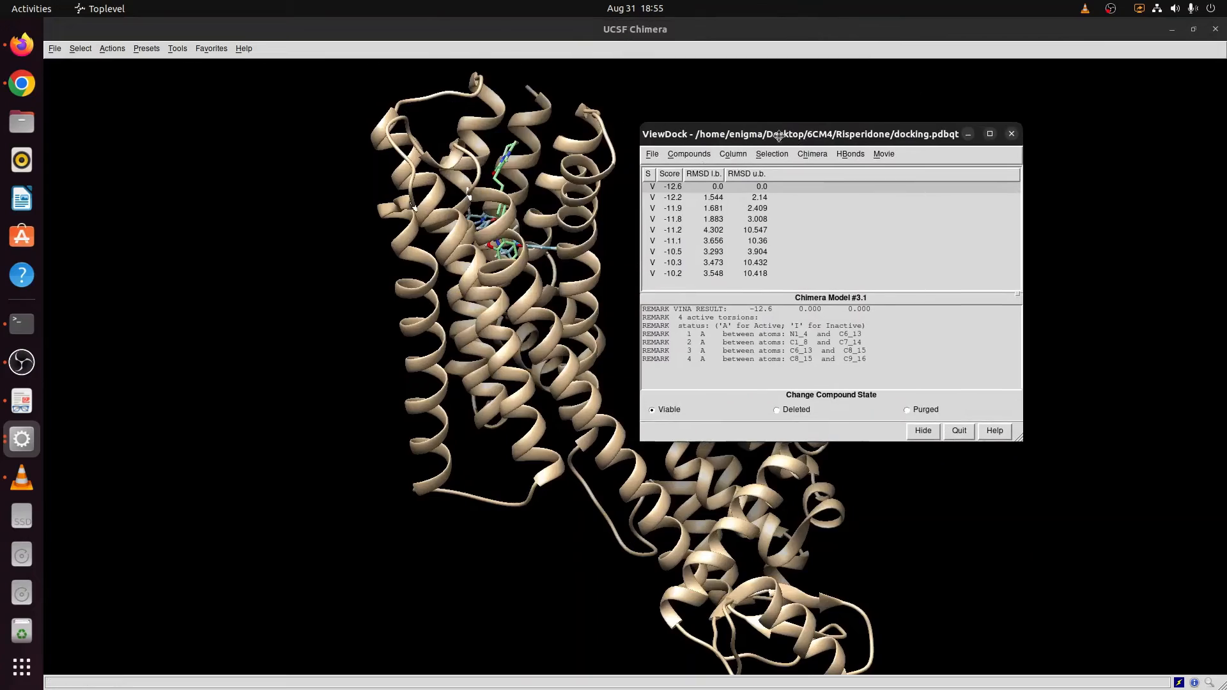
drag(529, 170, 779, 285)
drag(596, 261, 154, 91)
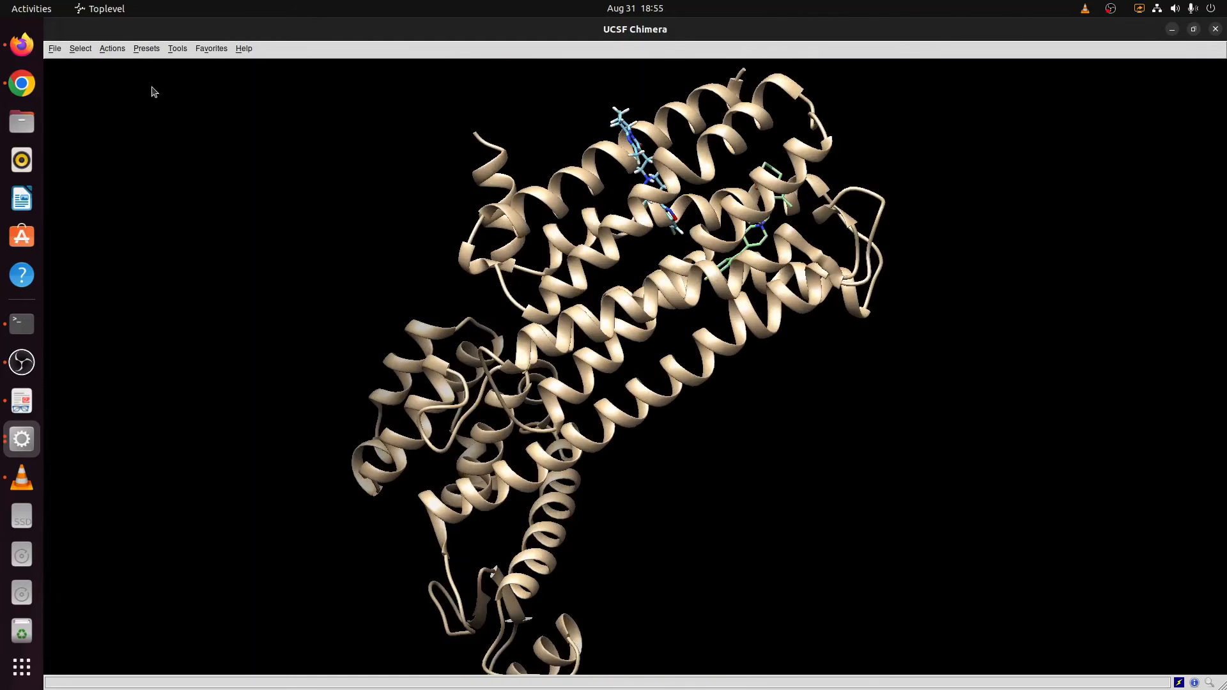
- Bring the ViewDock results window back to the front, review the scores for docking.pdbqt, and close it
click(22, 439)
click(157, 509)
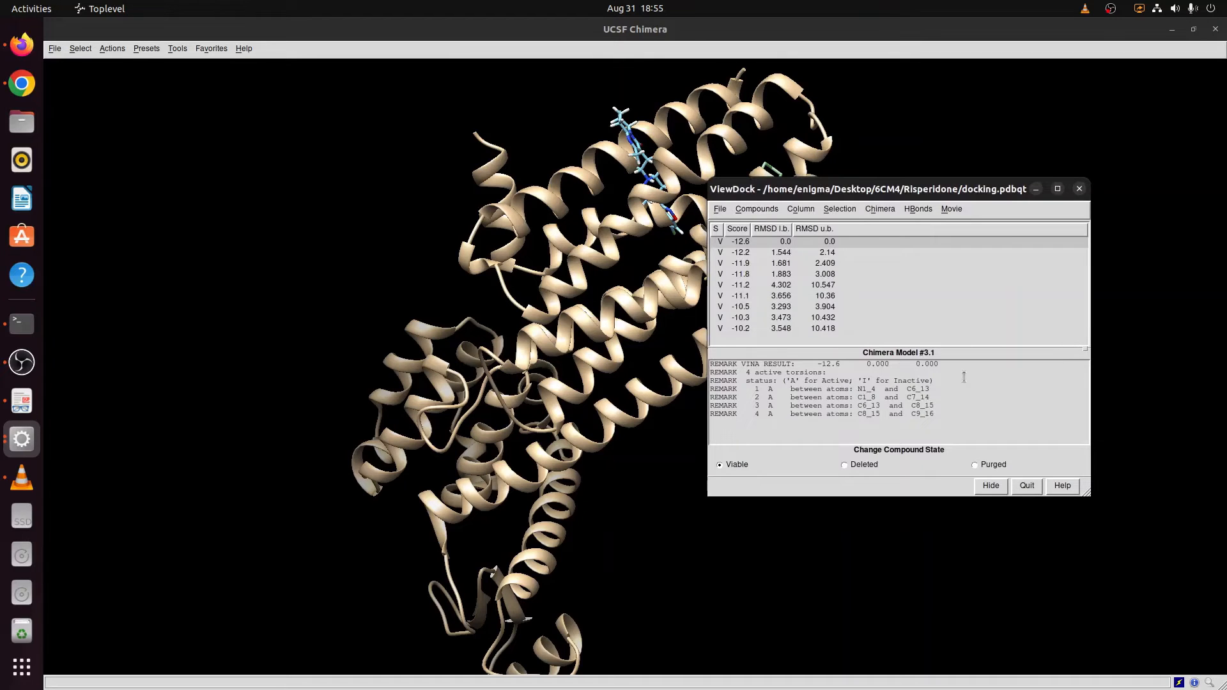
drag(1023, 193, 1023, 238)
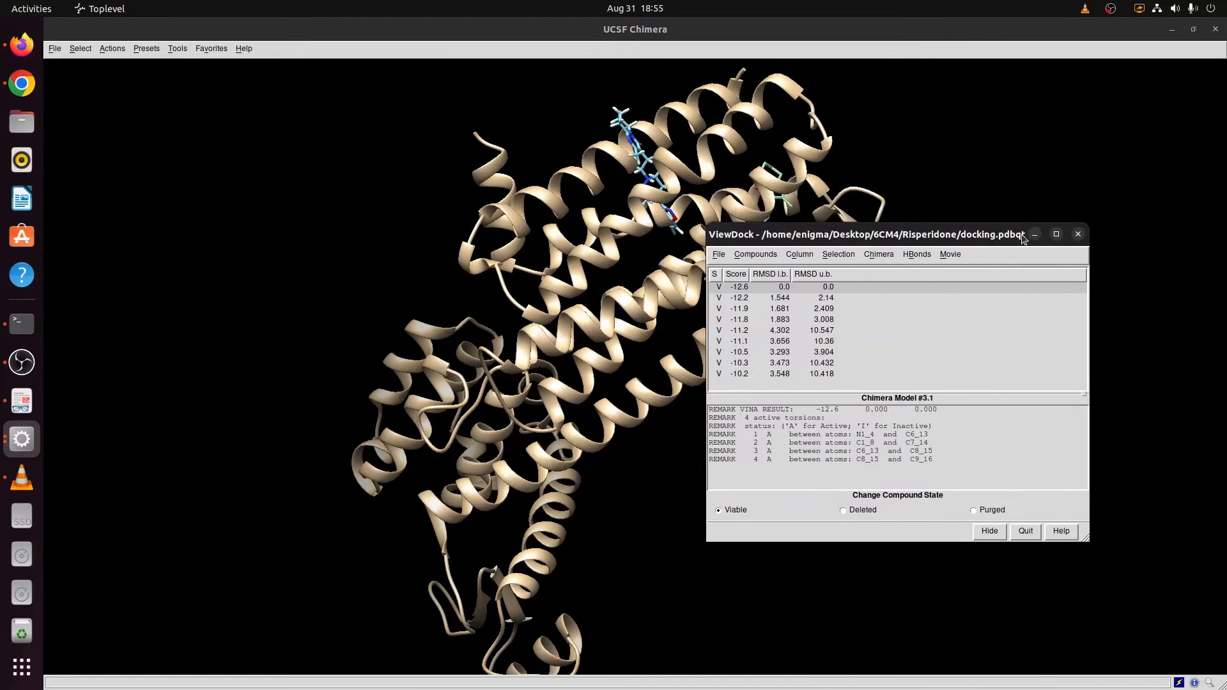
click(1080, 236)
drag(712, 283, 580, 200)
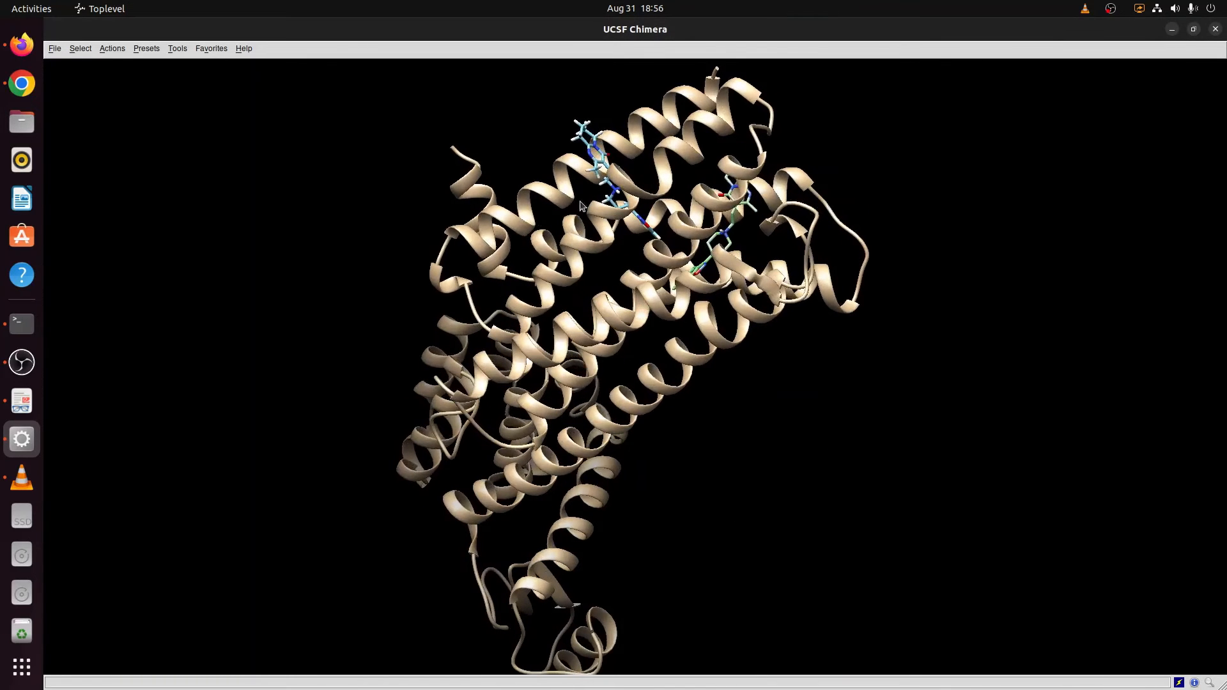
- Close the current Chimera session, minimize the program window and open the desktop's 6CM4 folder
click(55, 49)
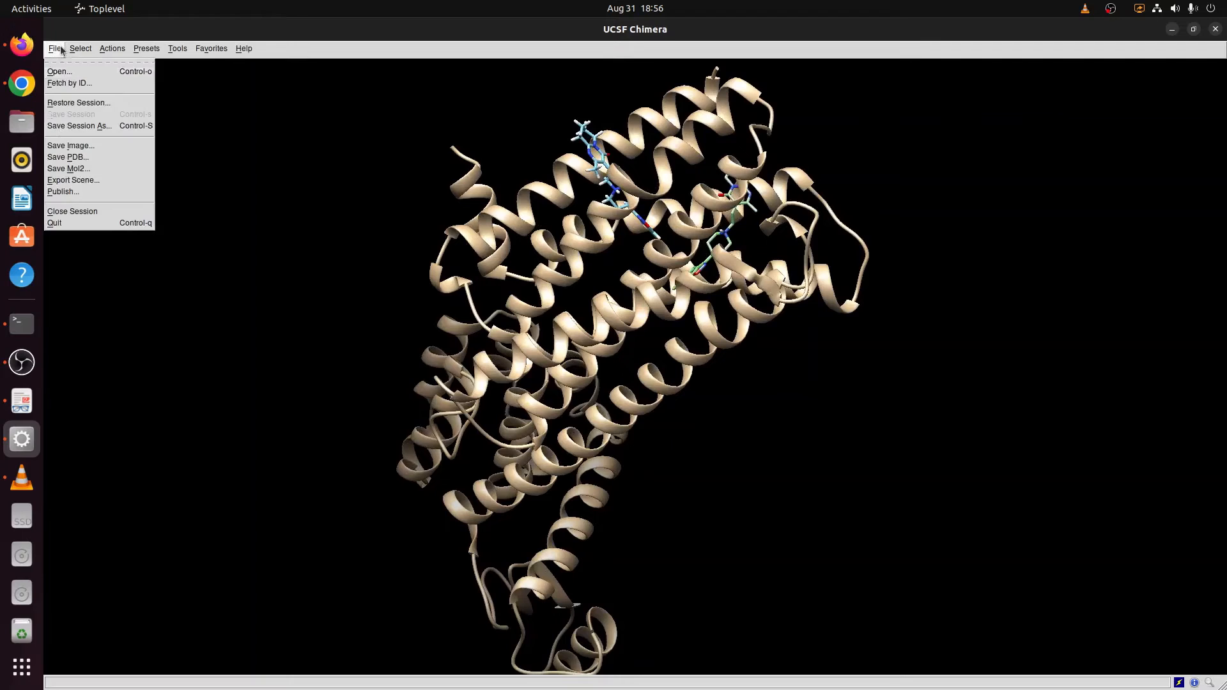
click(81, 213)
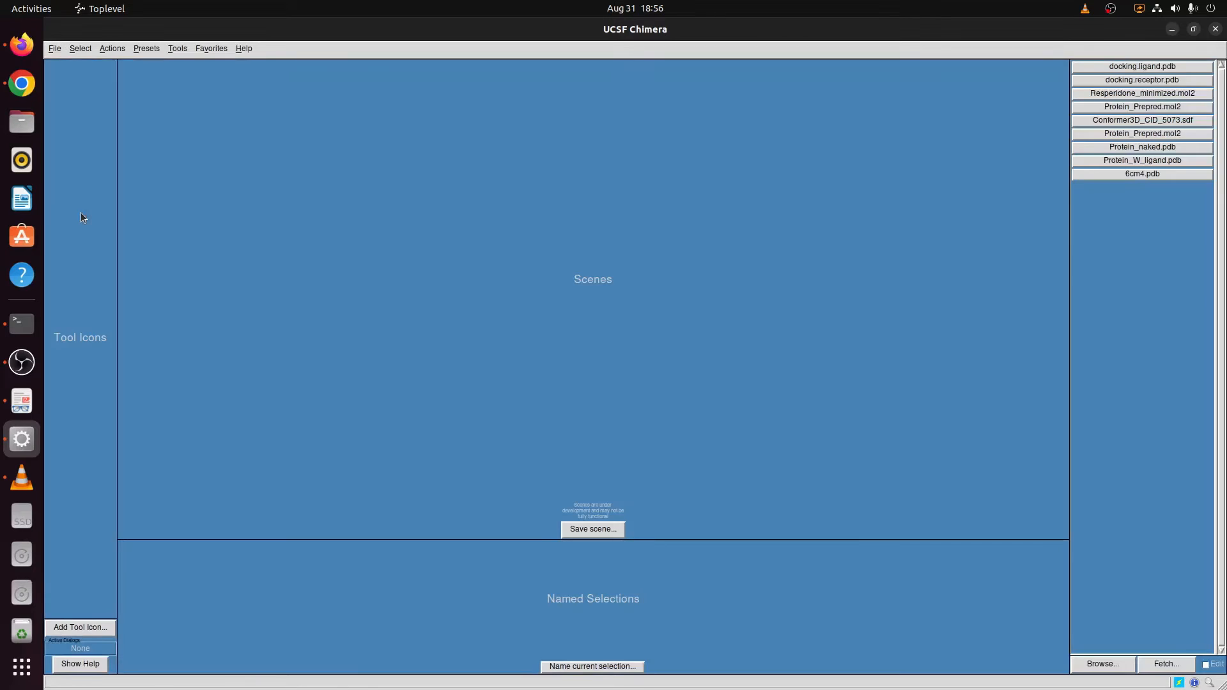
click(1173, 30)
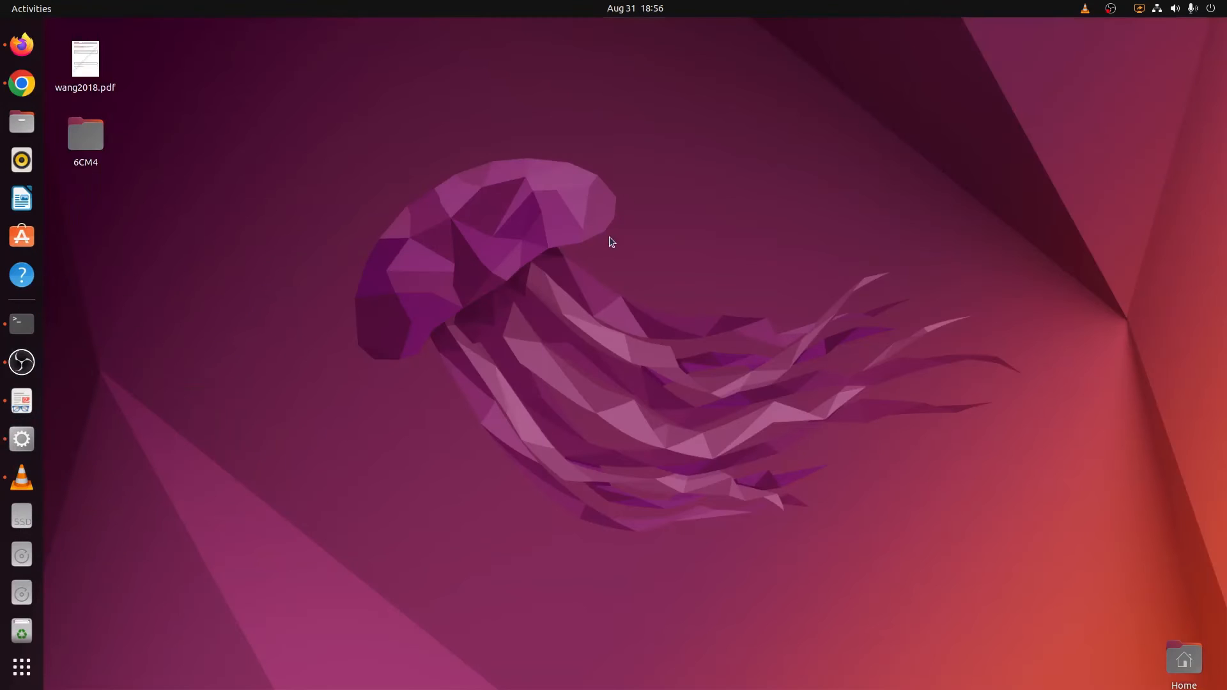
double_click(89, 146)
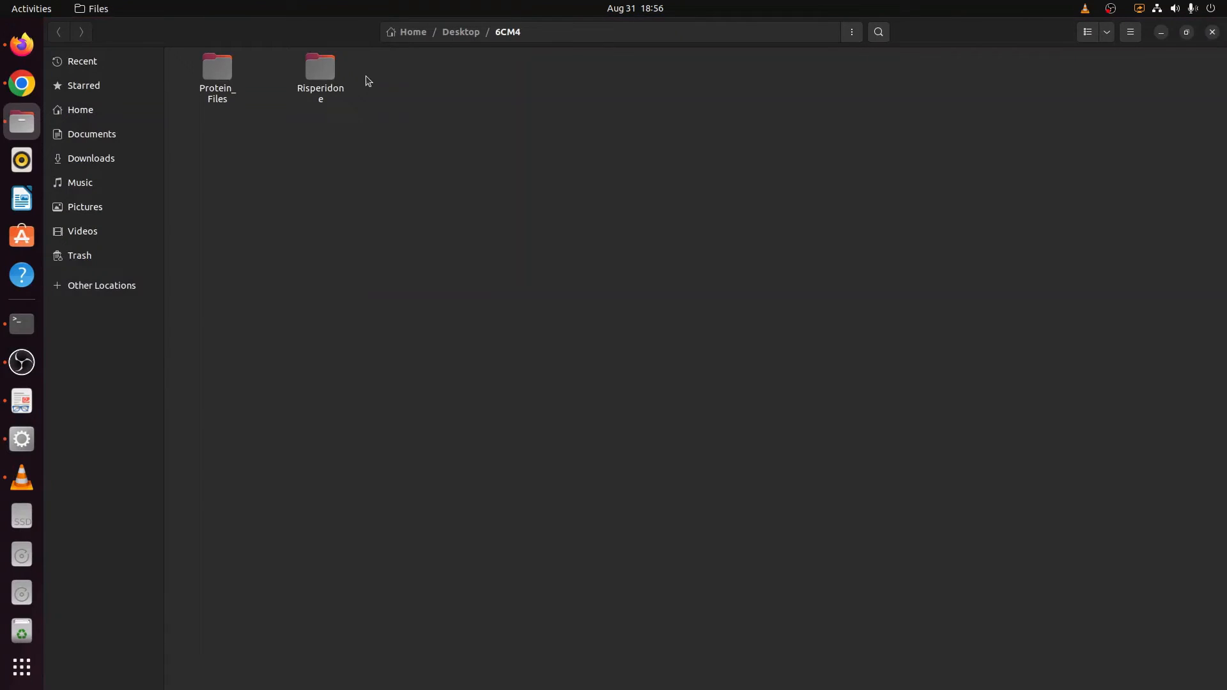
- Open the Risperidone folder and review the set of docking conf, ligand, receptor and pdbqt files produced by the run
double_click(327, 75)
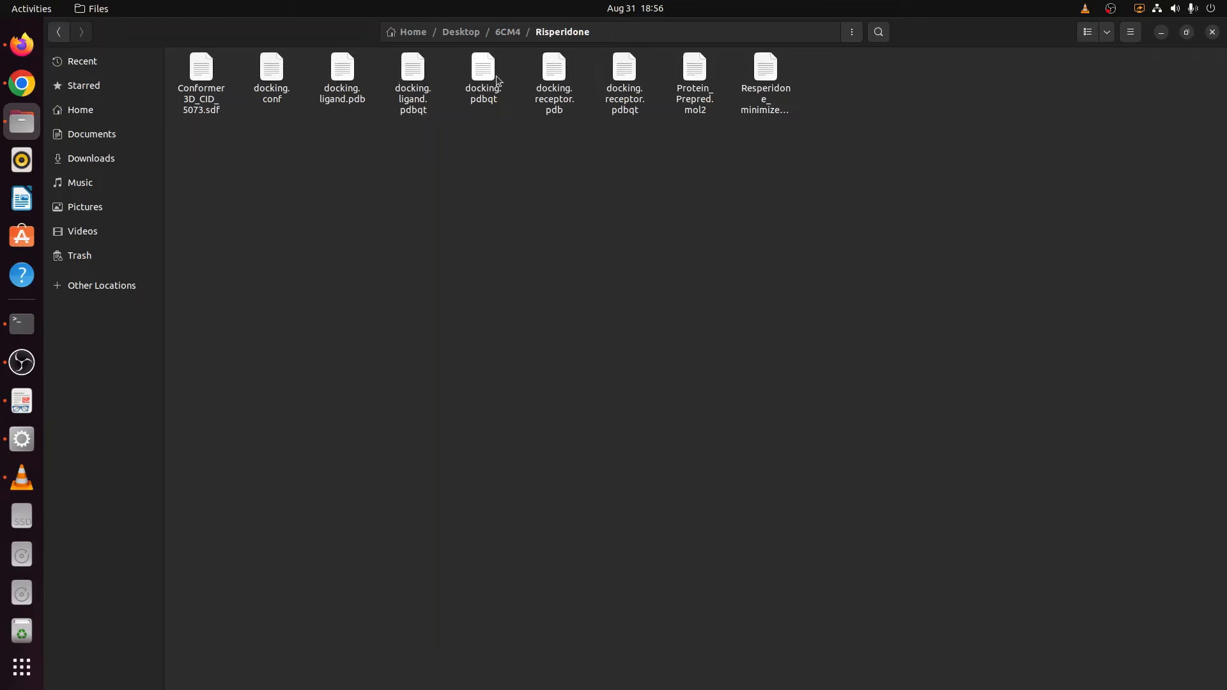
click(414, 78)
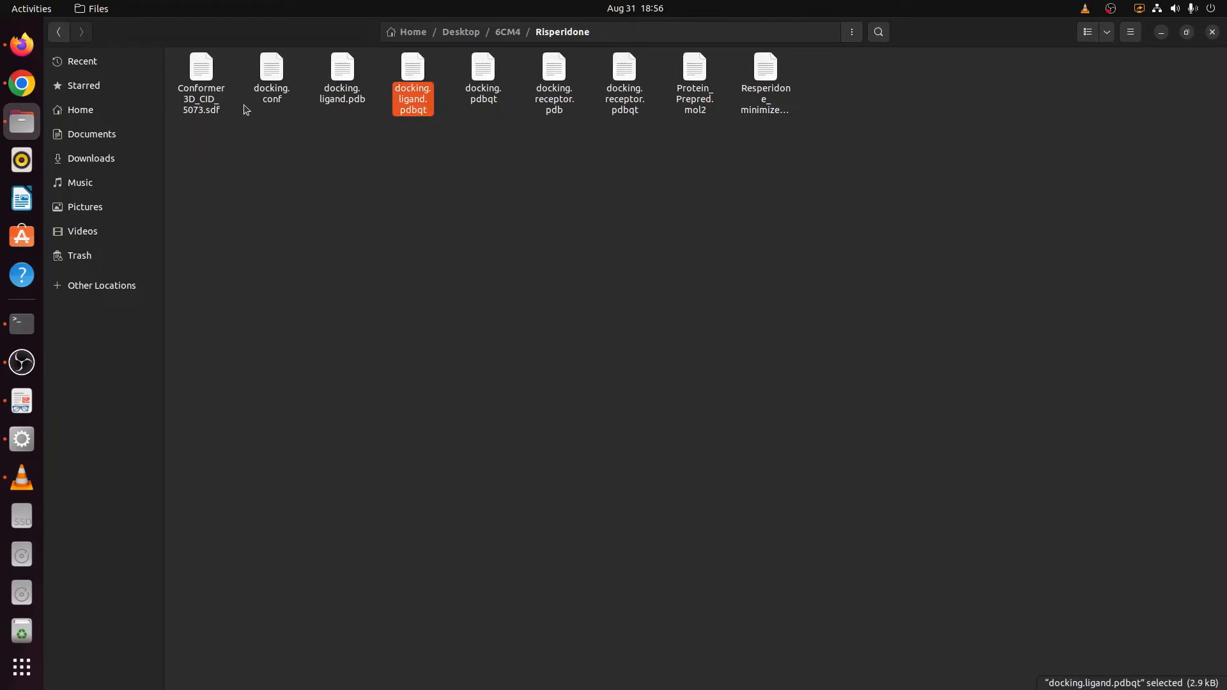
click(269, 70)
ctrl+click(349, 76)
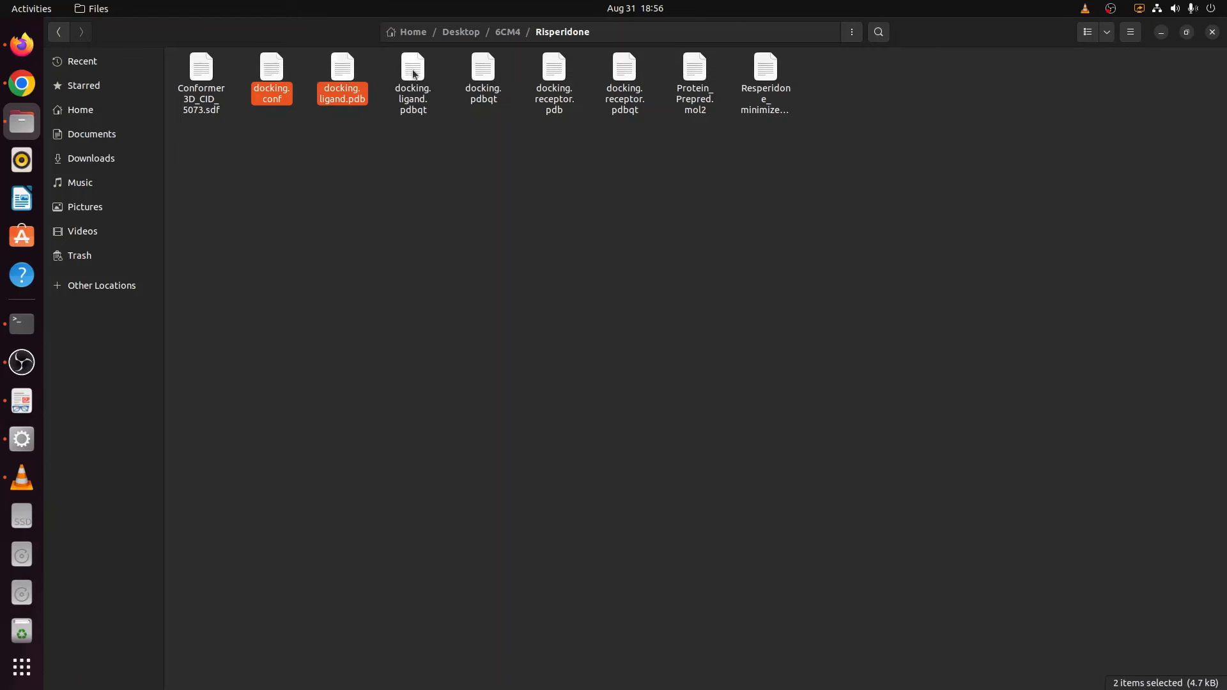
ctrl+click(414, 74)
ctrl+click(492, 74)
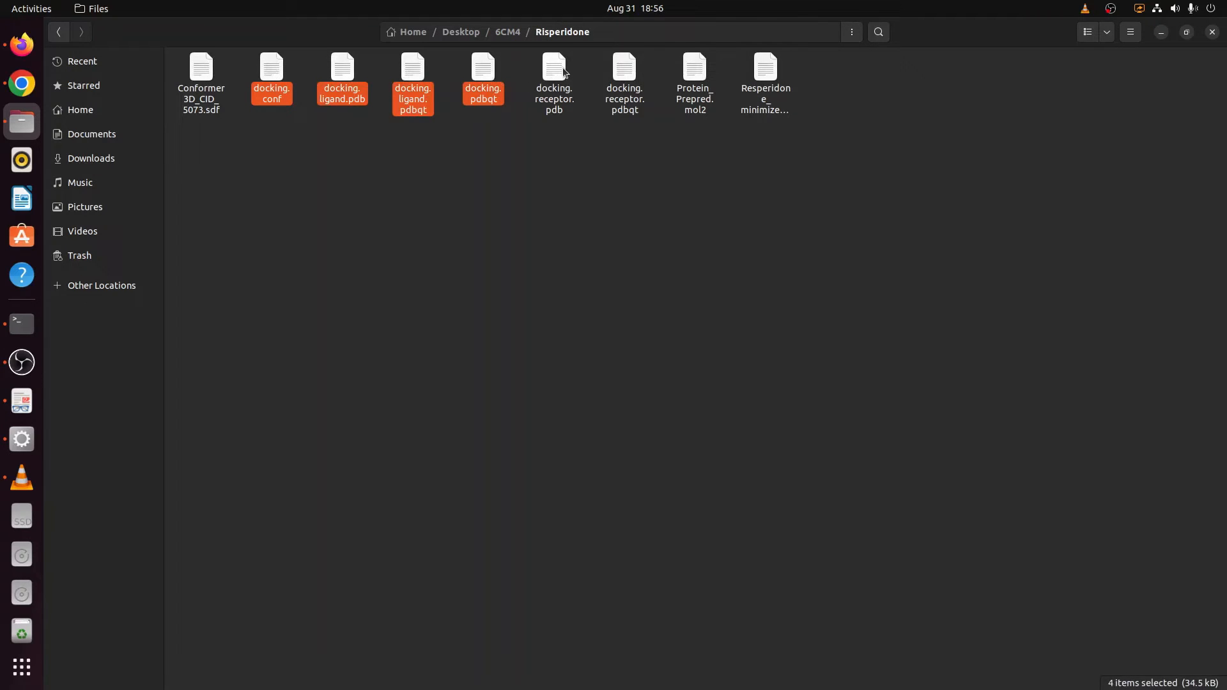
ctrl+click(564, 72)
ctrl+click(628, 70)
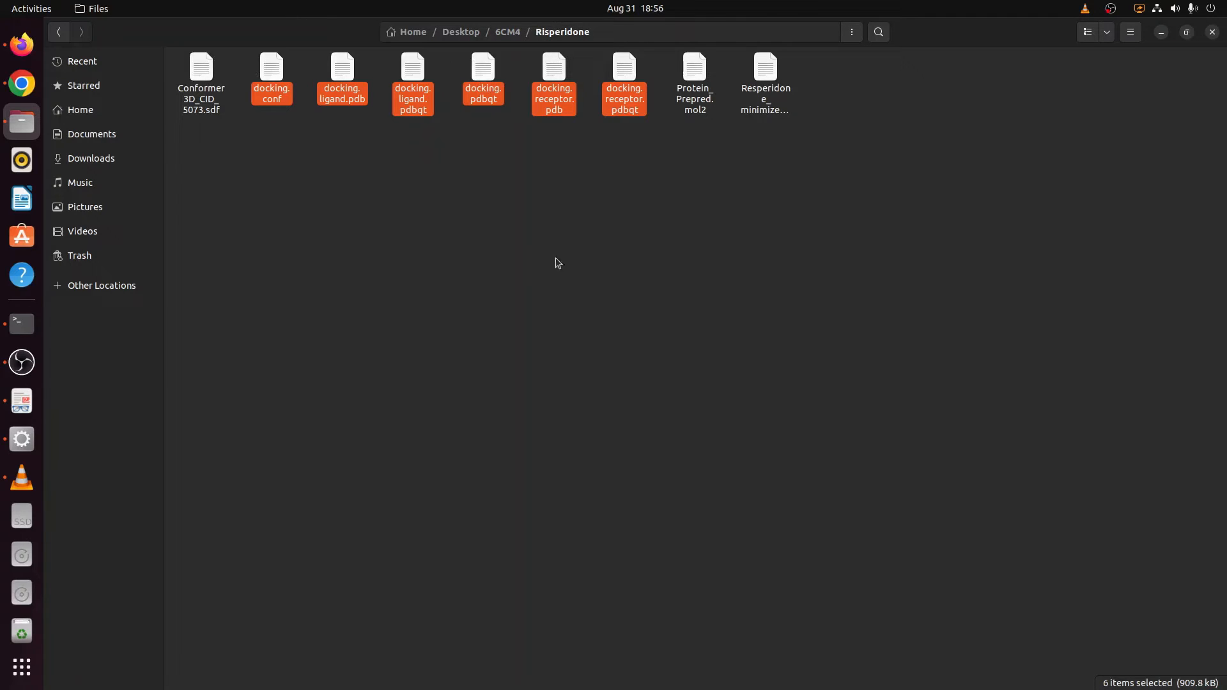
click(507, 267)
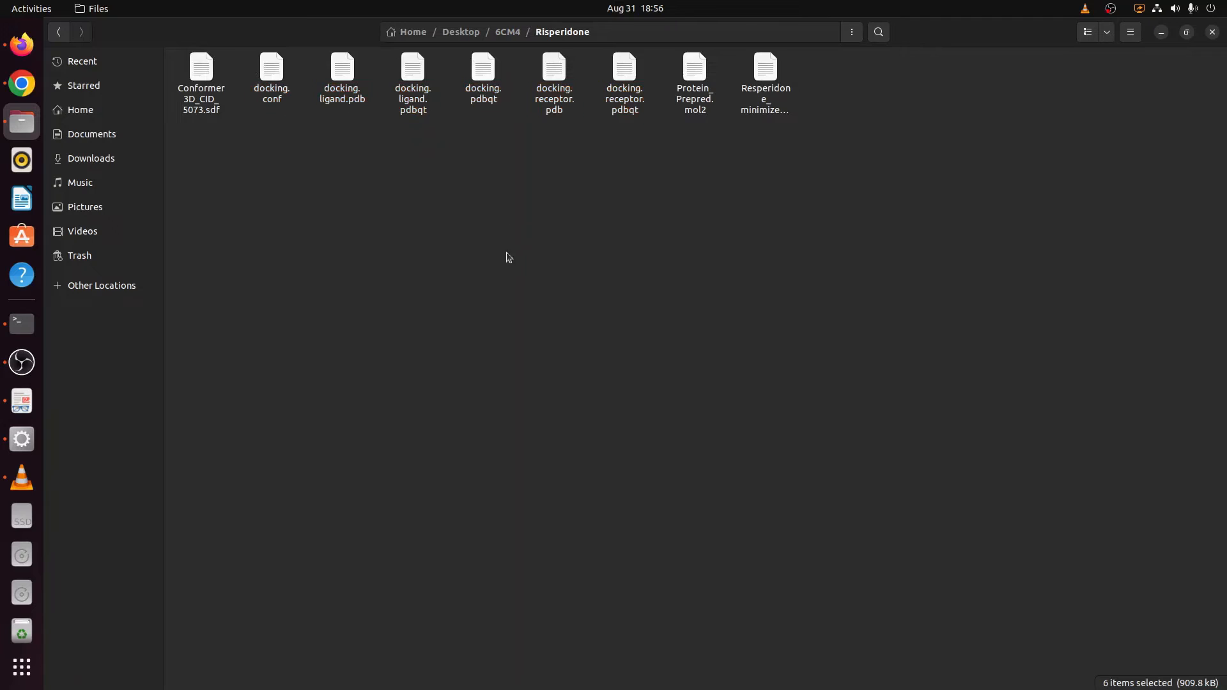
- Check docking.pdbqt, the two docking.receptor files and docking.conf individually, and close the file manager
click(489, 98)
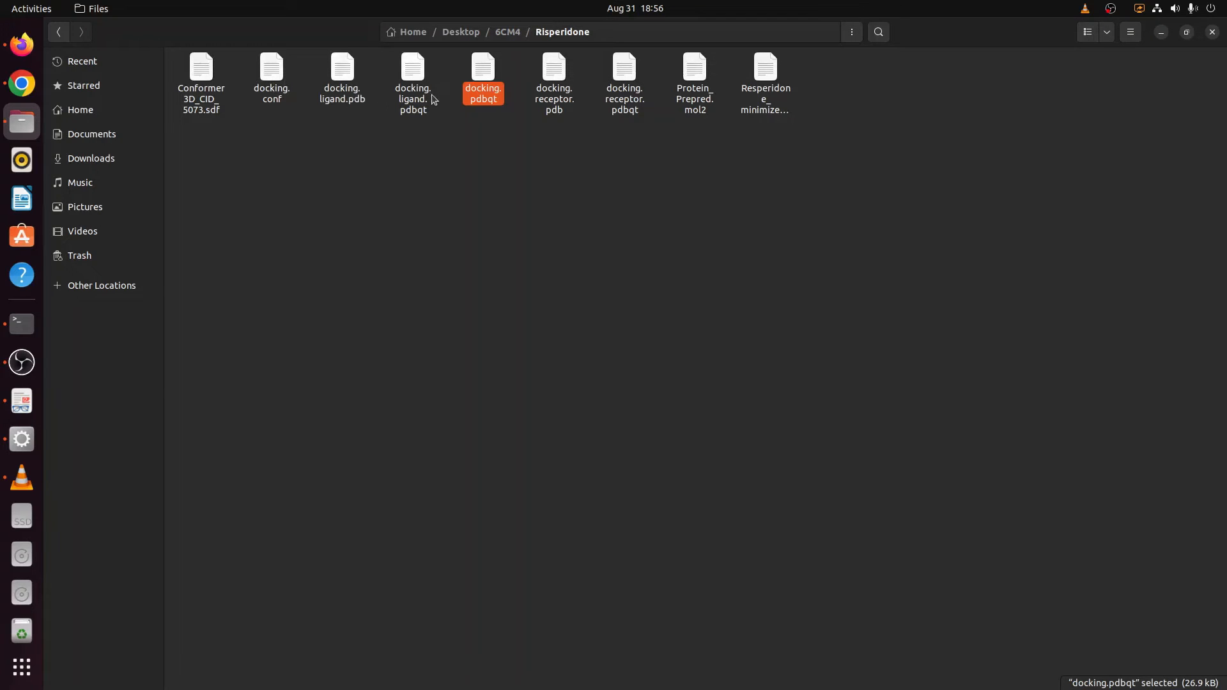
click(574, 94)
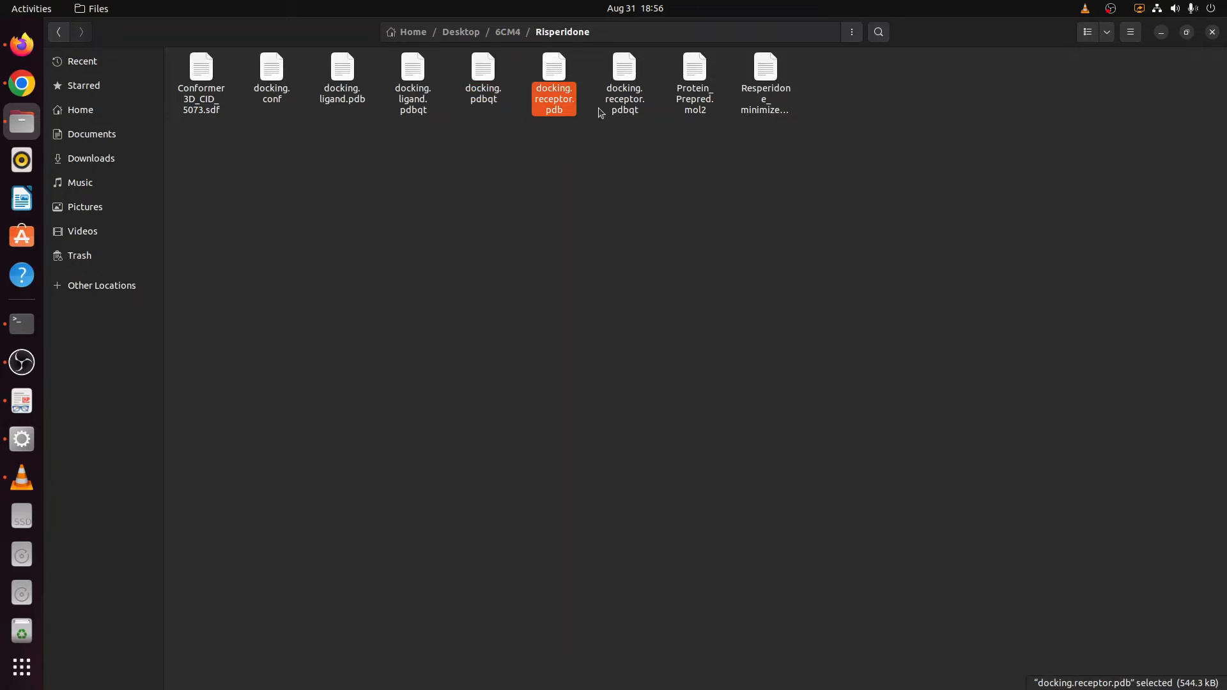
click(624, 66)
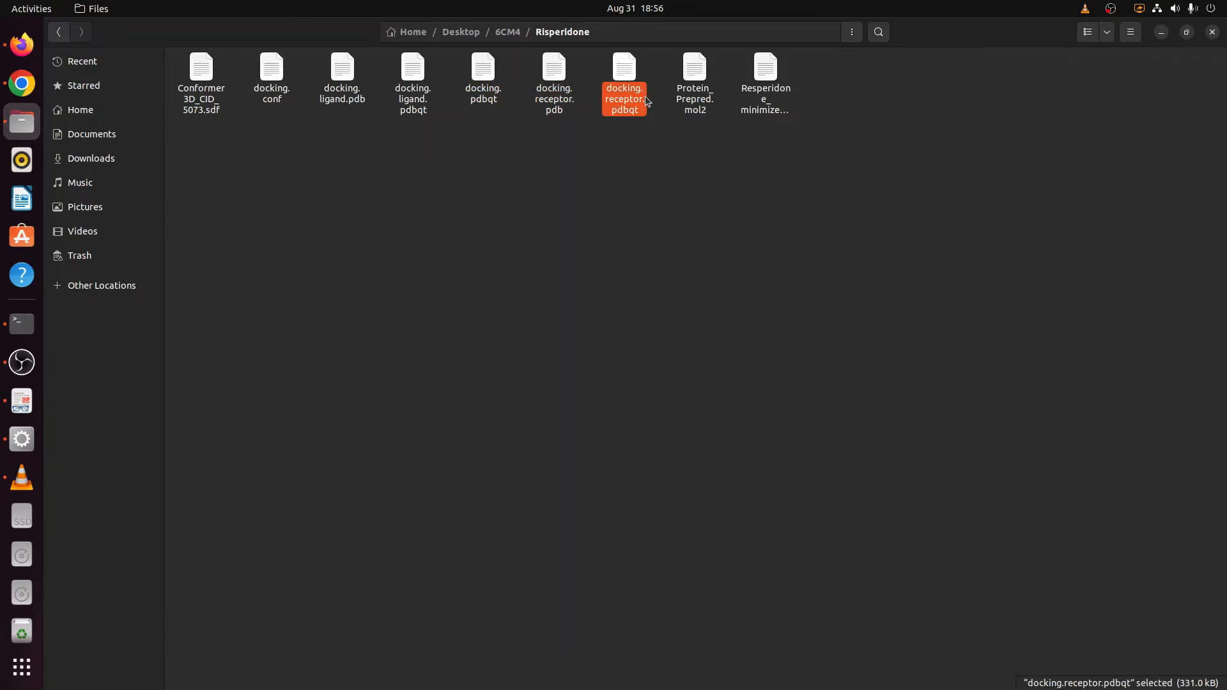
click(269, 80)
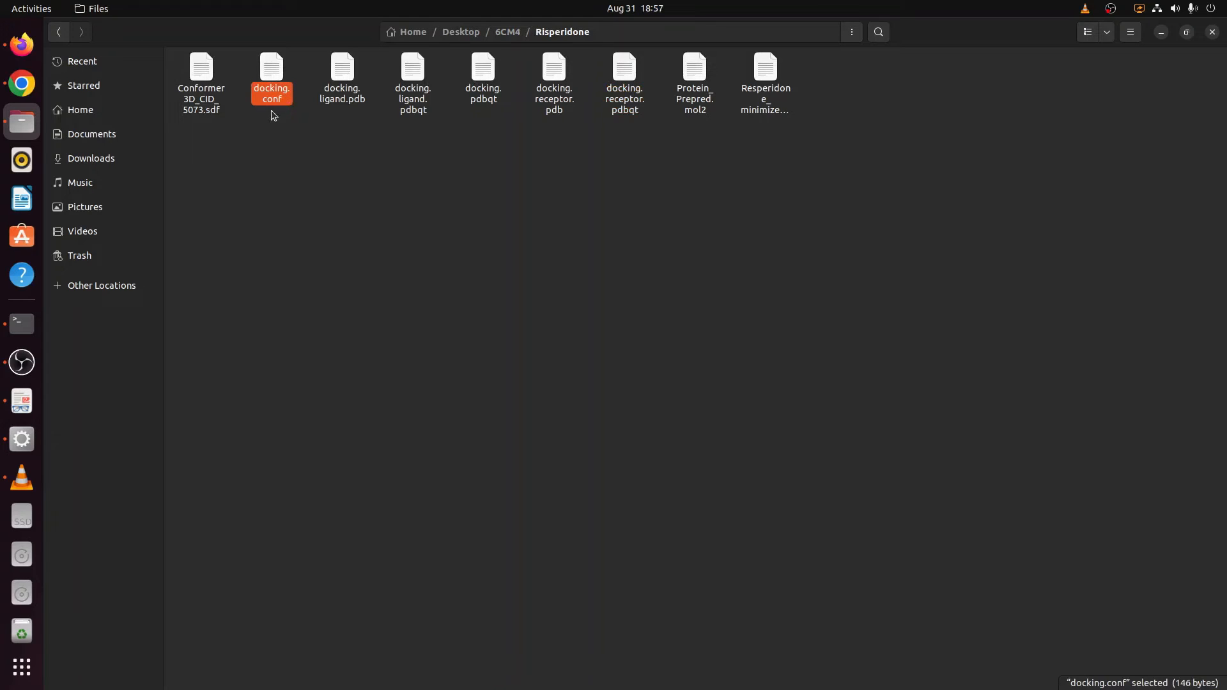
click(487, 102)
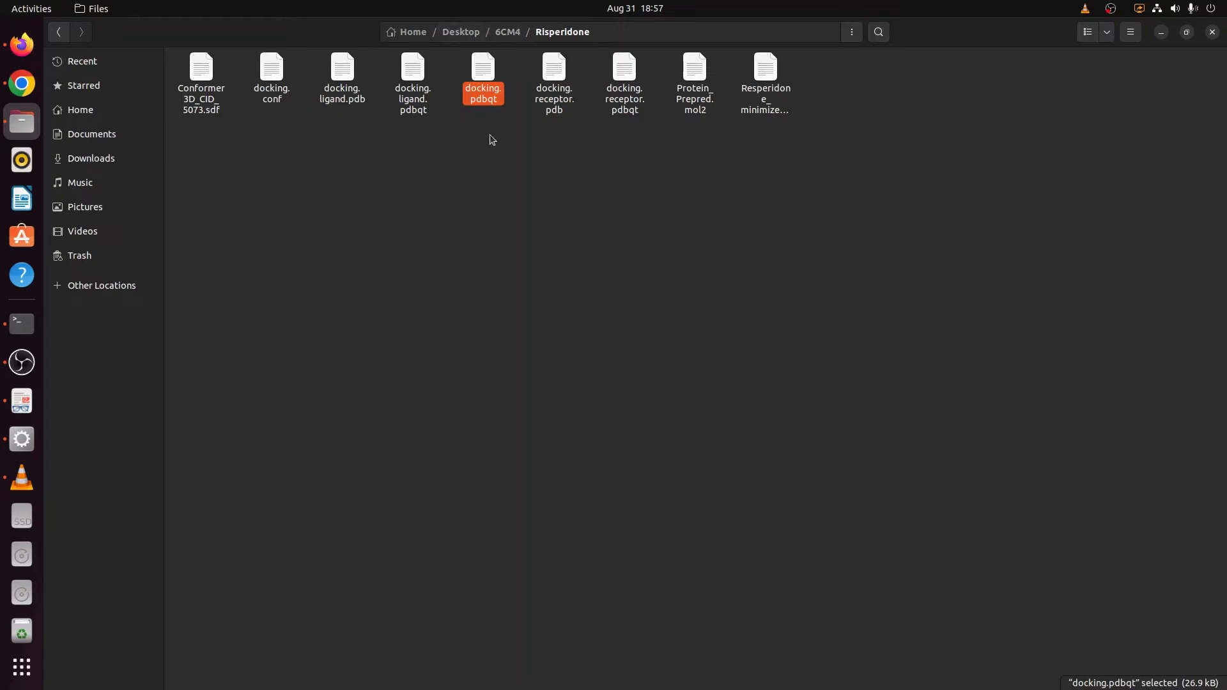
click(1212, 32)
click(846, 169)
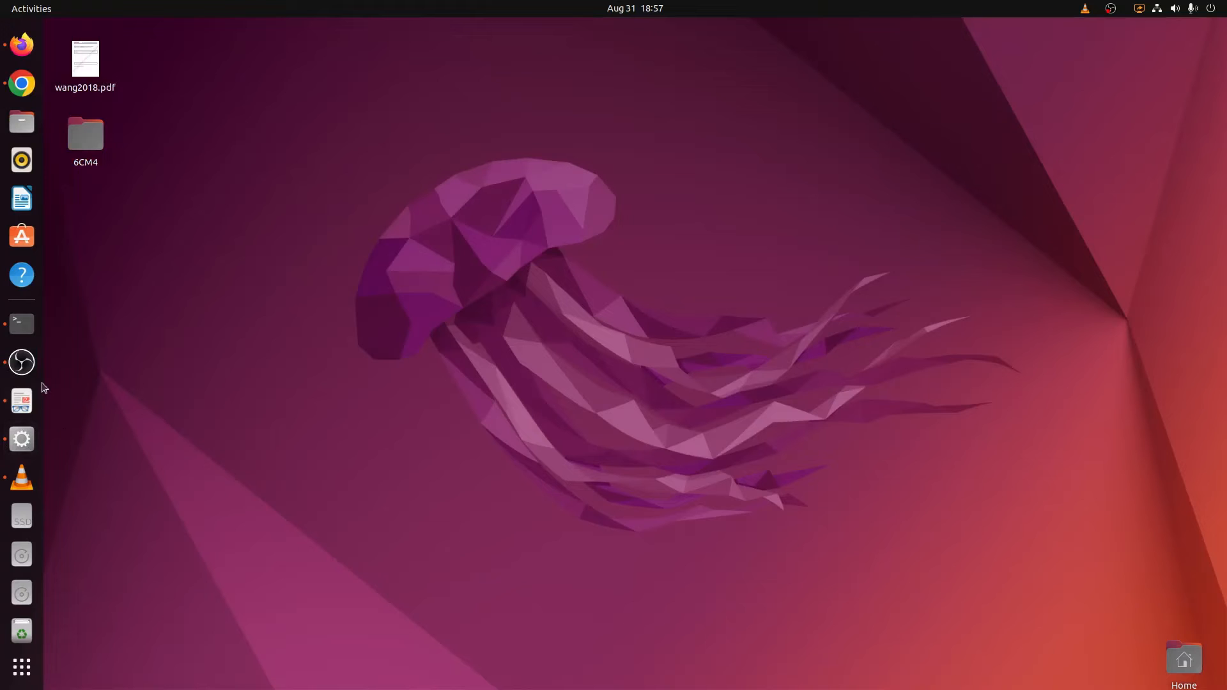
- Switch to Chimera and open Protein_W_ligand.pdb from the Protein_Files folder inside 6CM4 on the desktop
click(22, 439)
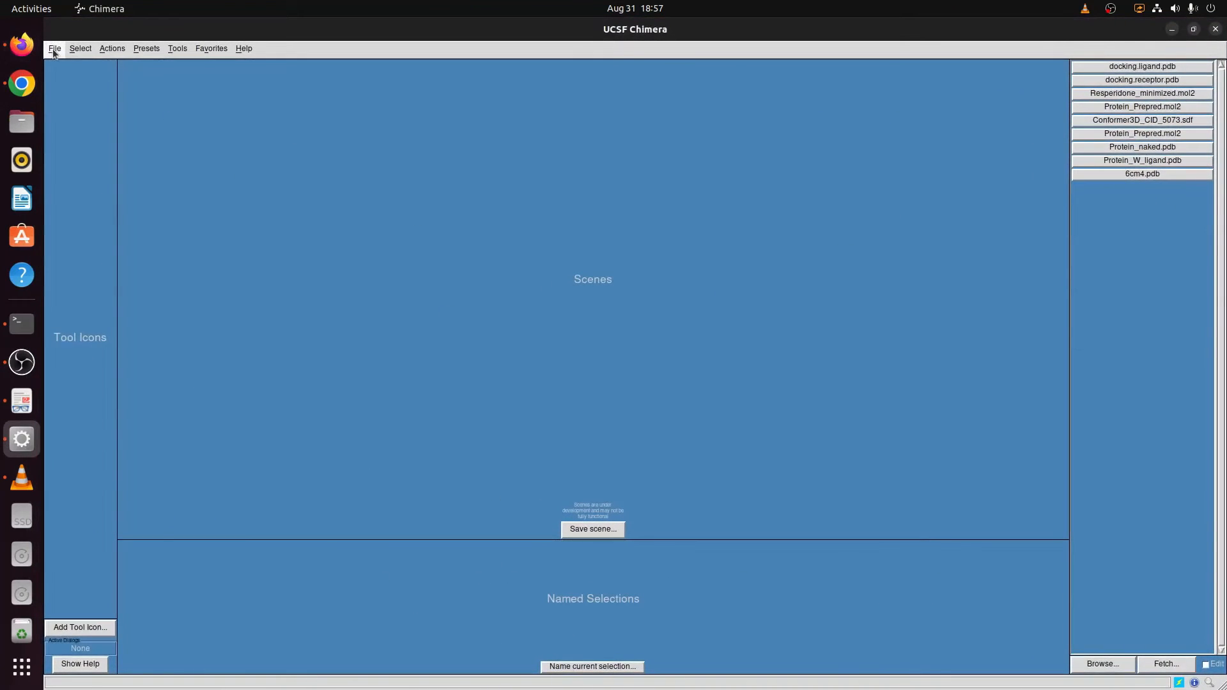
click(55, 48)
click(59, 72)
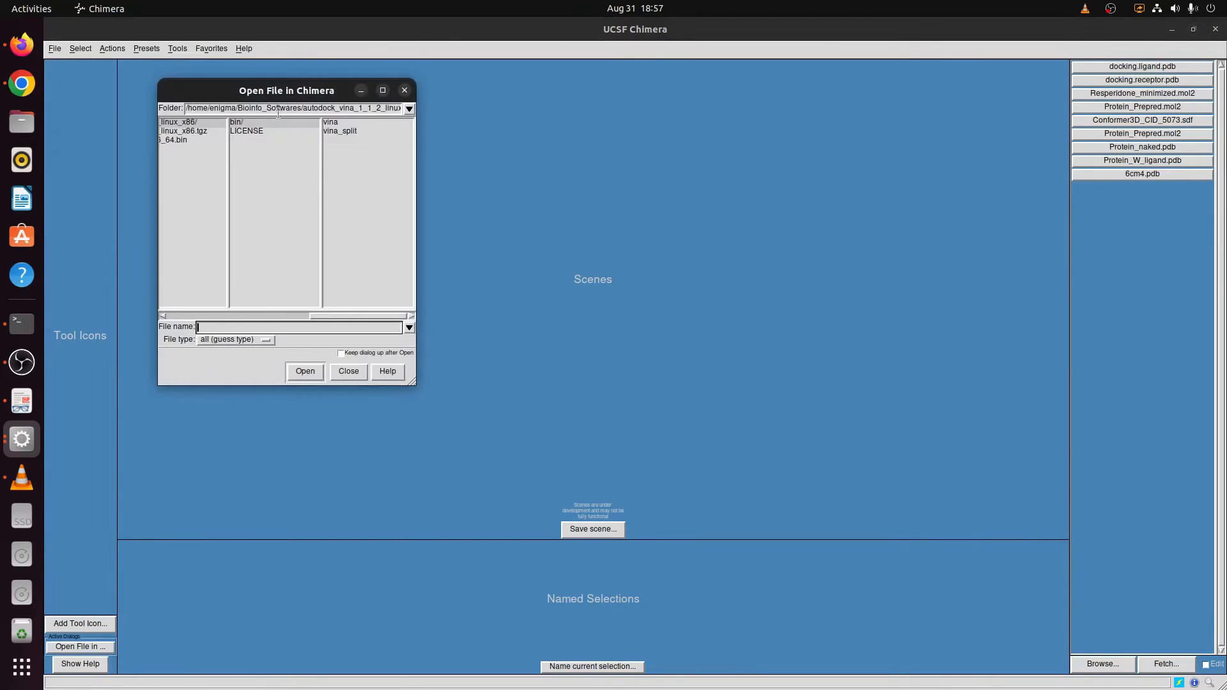
drag(322, 315, 244, 314)
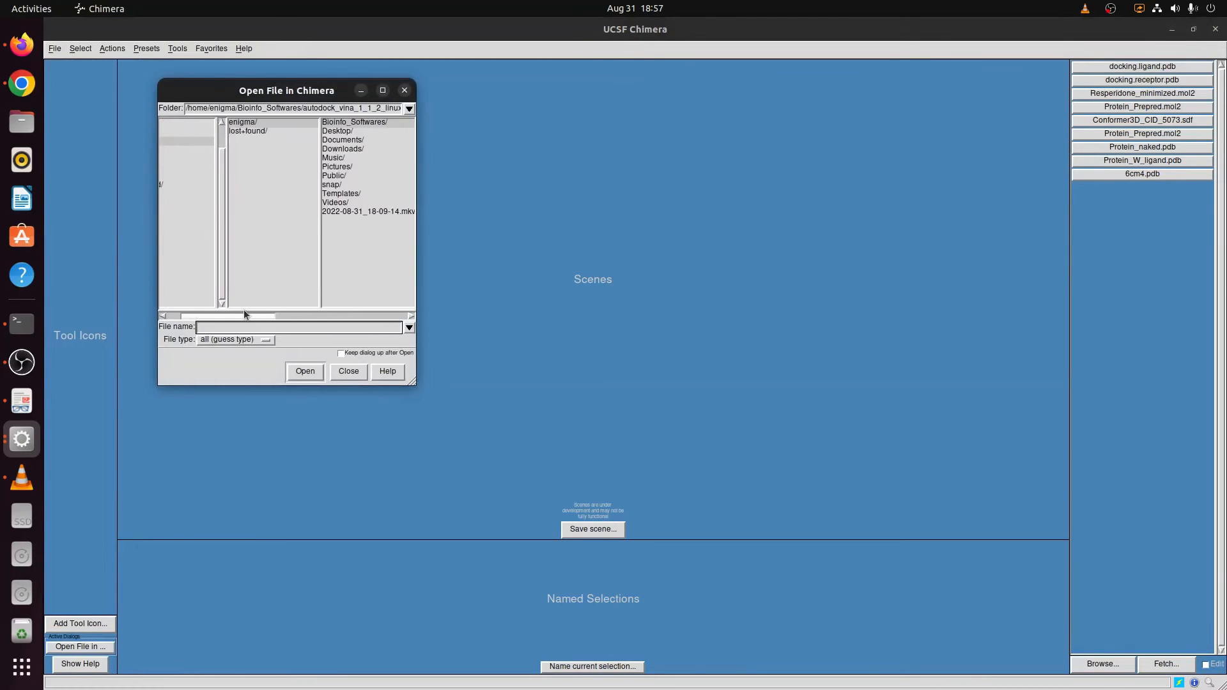
click(336, 132)
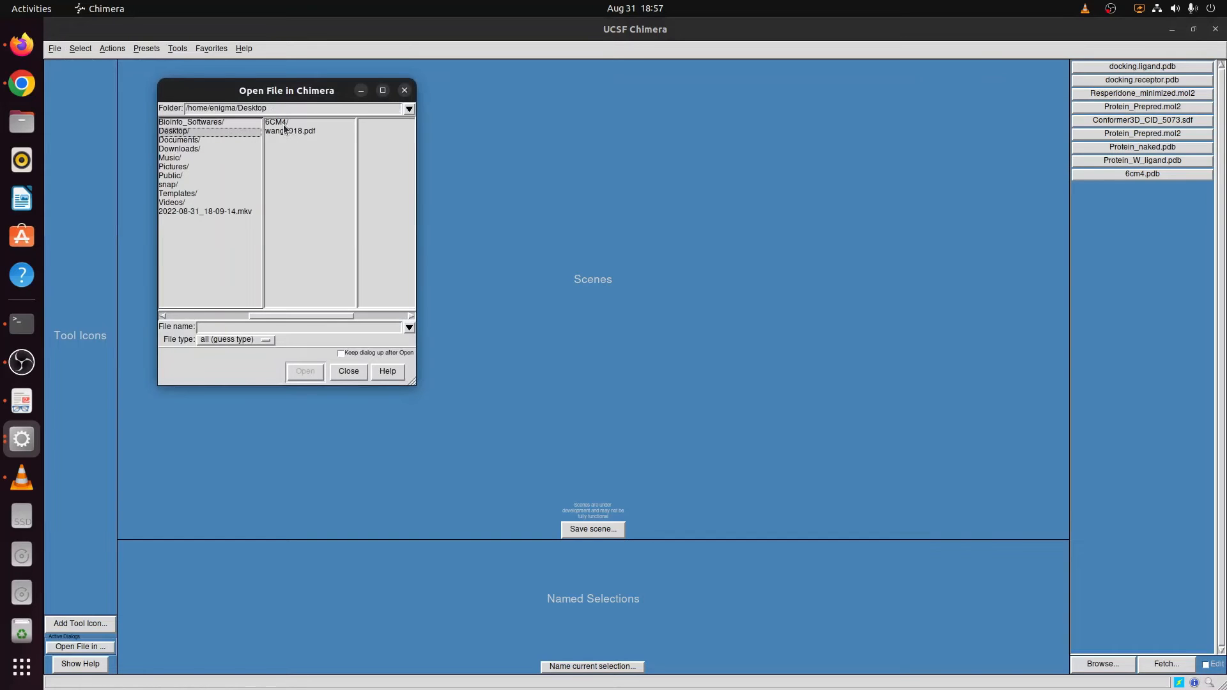
click(284, 126)
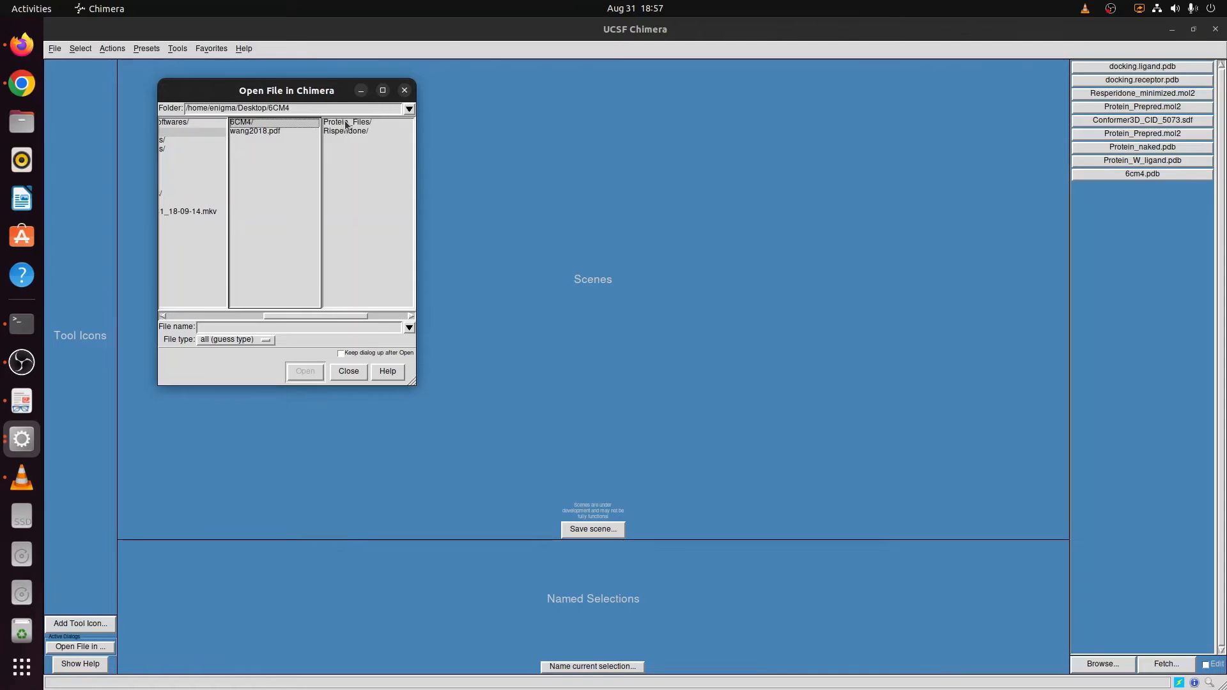
click(345, 125)
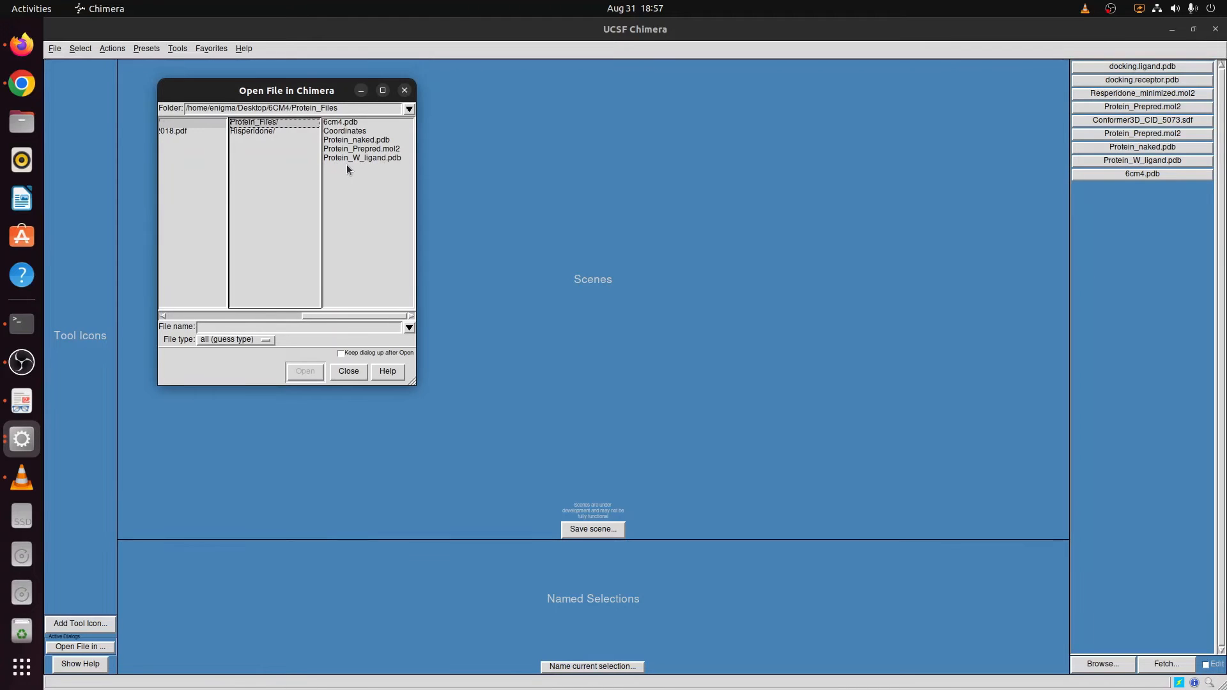
click(350, 160)
click(305, 371)
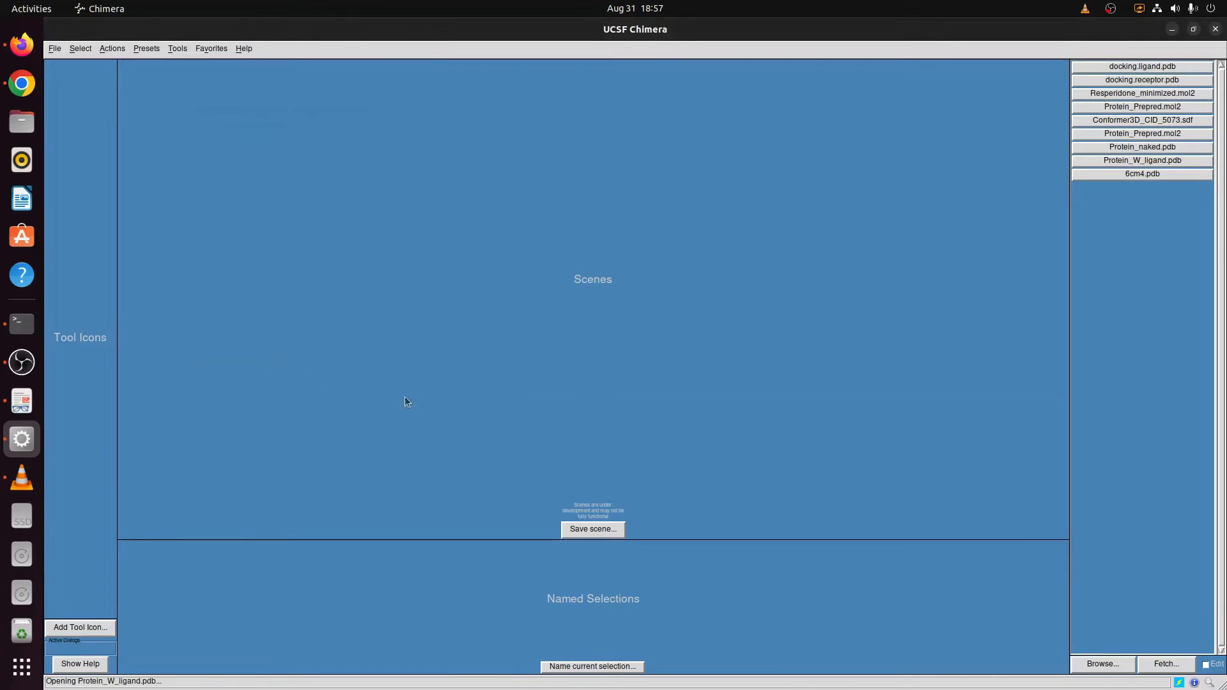
- Select the co-crystallized ligand residue 8NU in the protein and color it red
drag(727, 194, 697, 402)
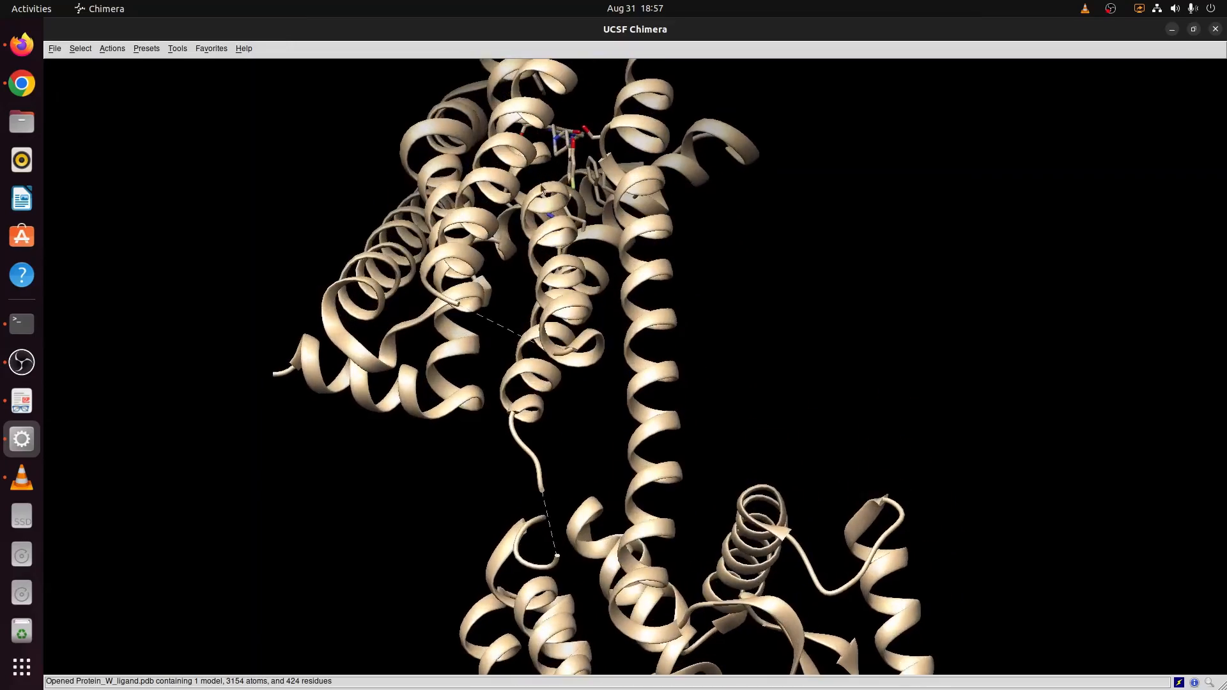
drag(540, 189, 469, 314)
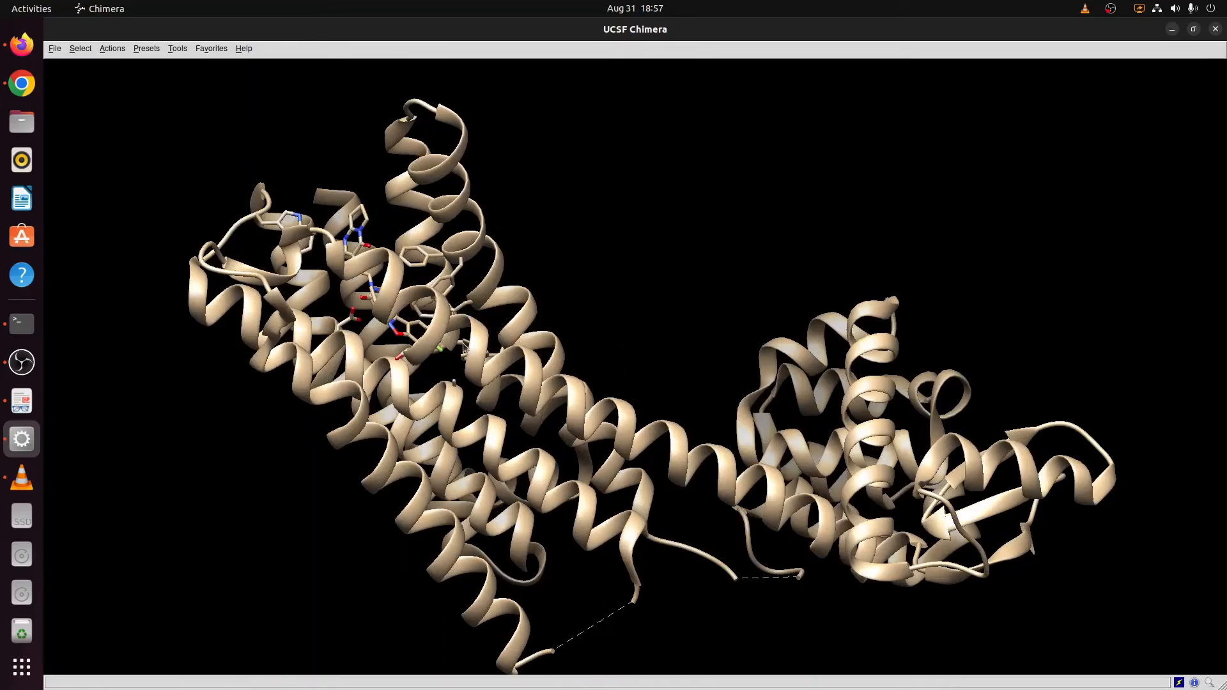
drag(456, 332, 562, 511)
click(81, 48)
mouse_move(85, 99)
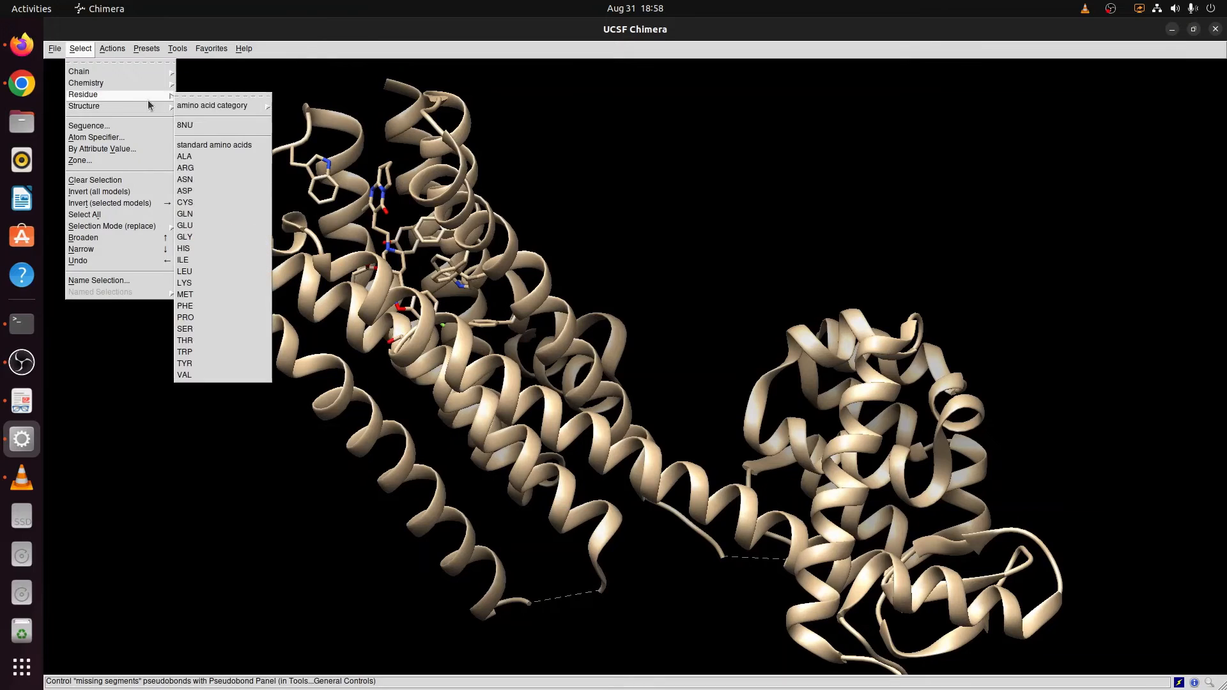
click(185, 125)
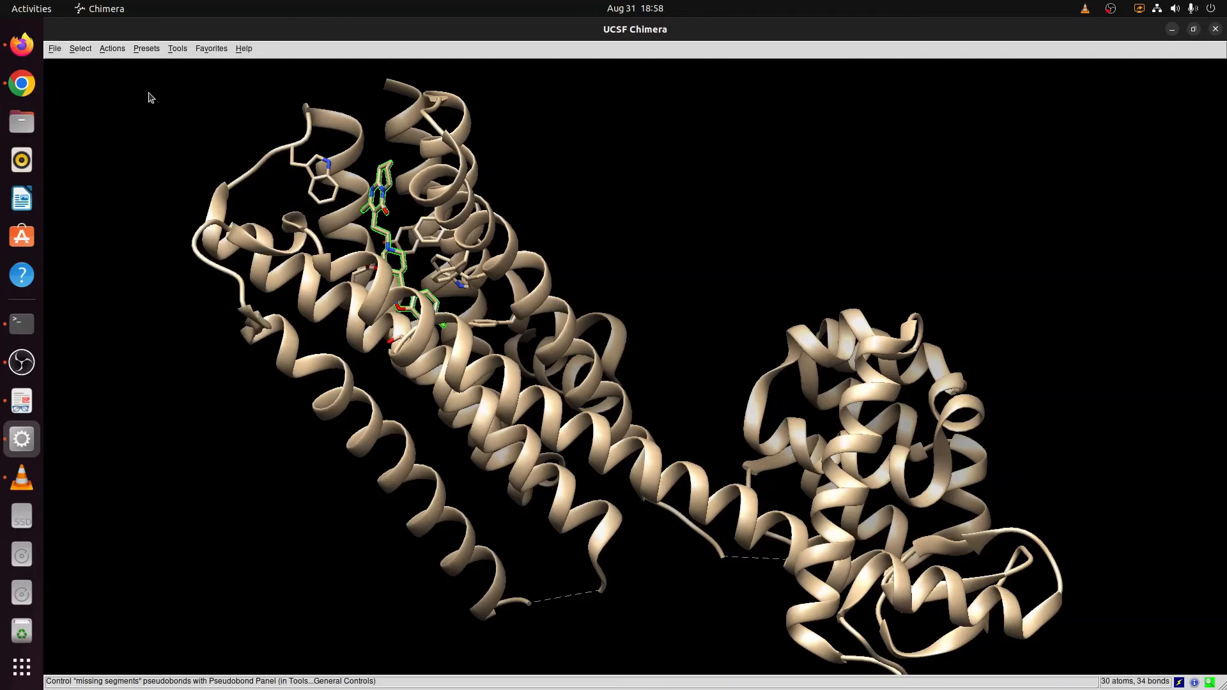
click(111, 49)
mouse_move(121, 89)
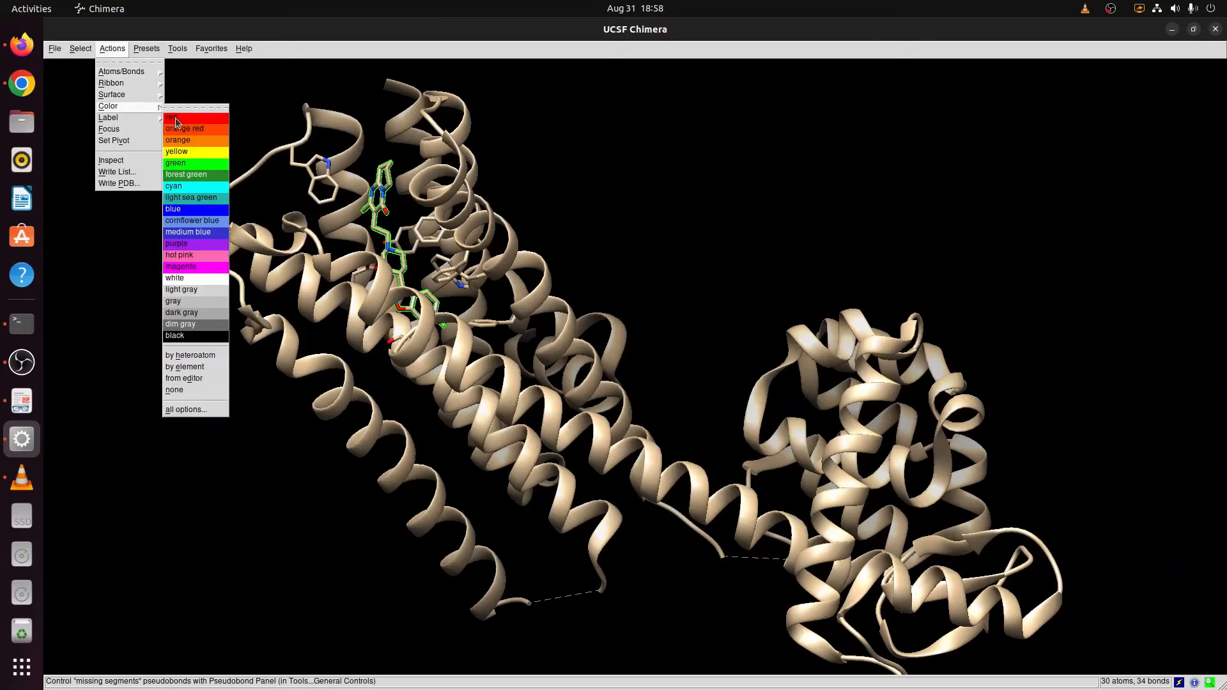
click(182, 118)
- Examine the red 8NU ligand's position in the binding pocket and clear the selection
drag(594, 424, 564, 164)
drag(405, 221, 625, 365)
drag(783, 234, 510, 369)
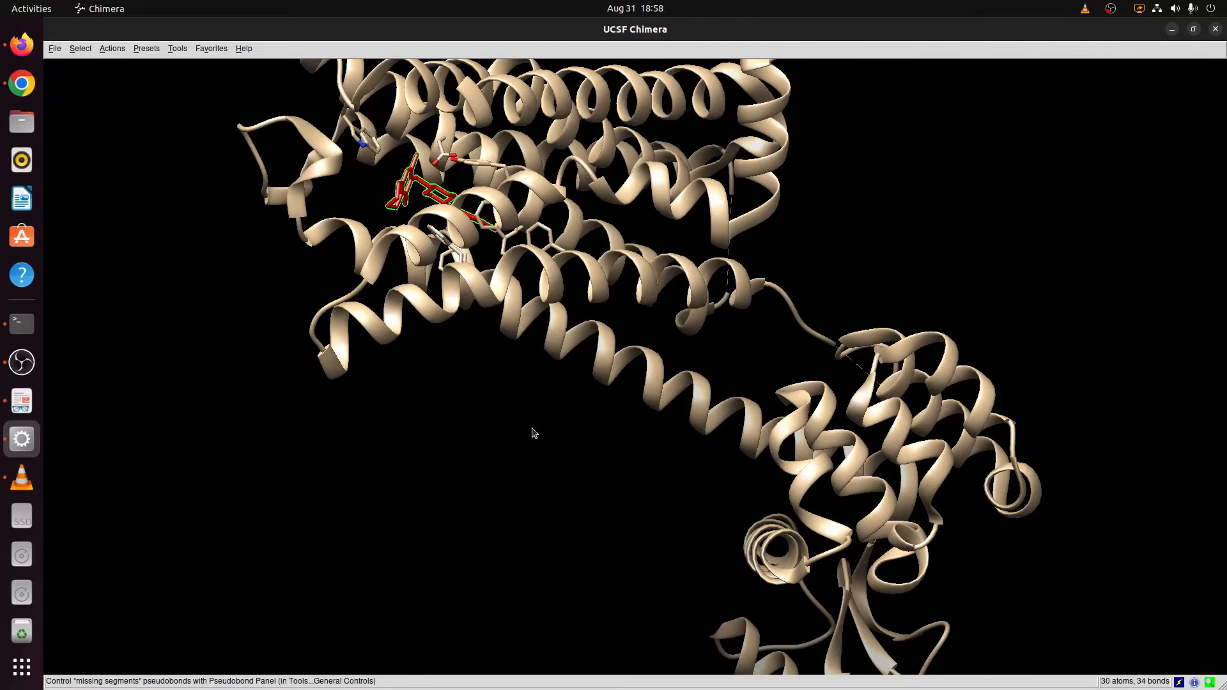
ctrl+right_click(491, 206)
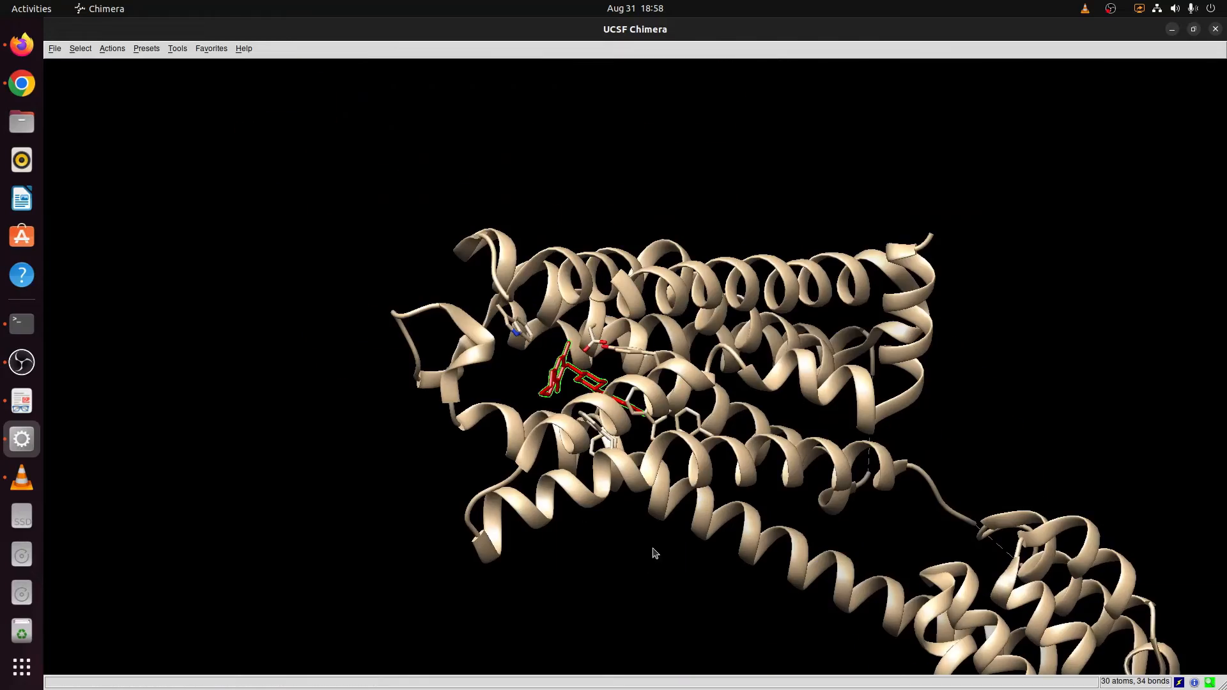
drag(656, 528, 579, 436)
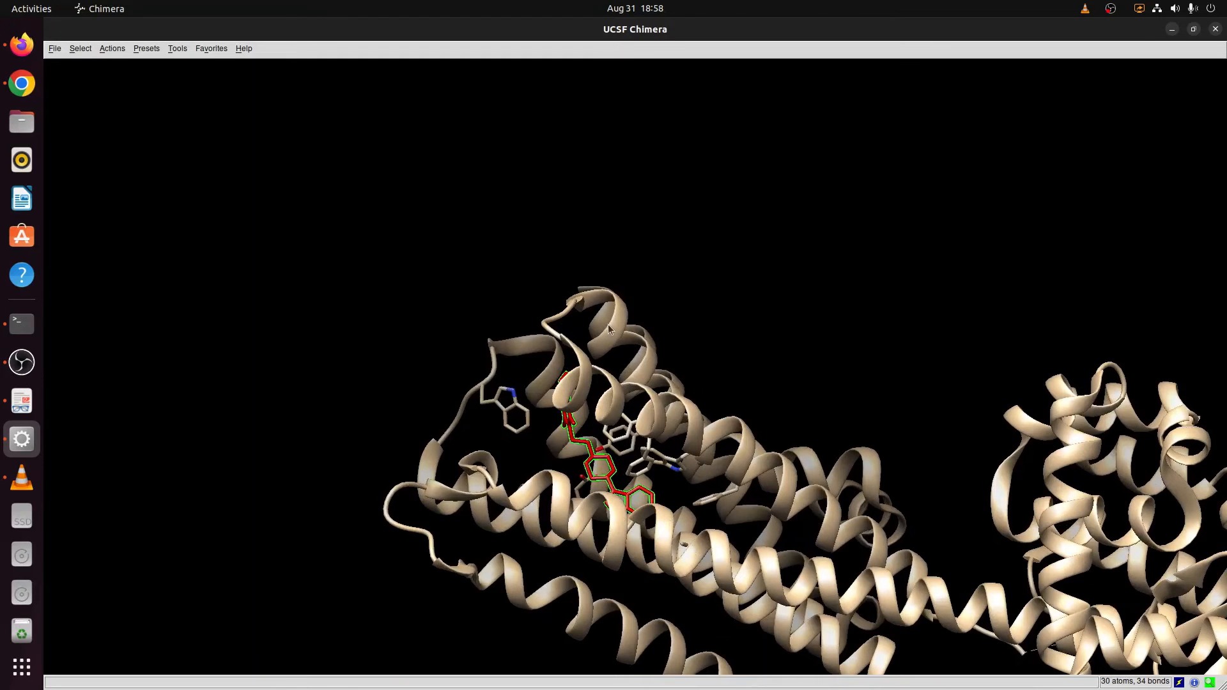
middle_drag(607, 324, 621, 363)
middle_drag(696, 578, 588, 349)
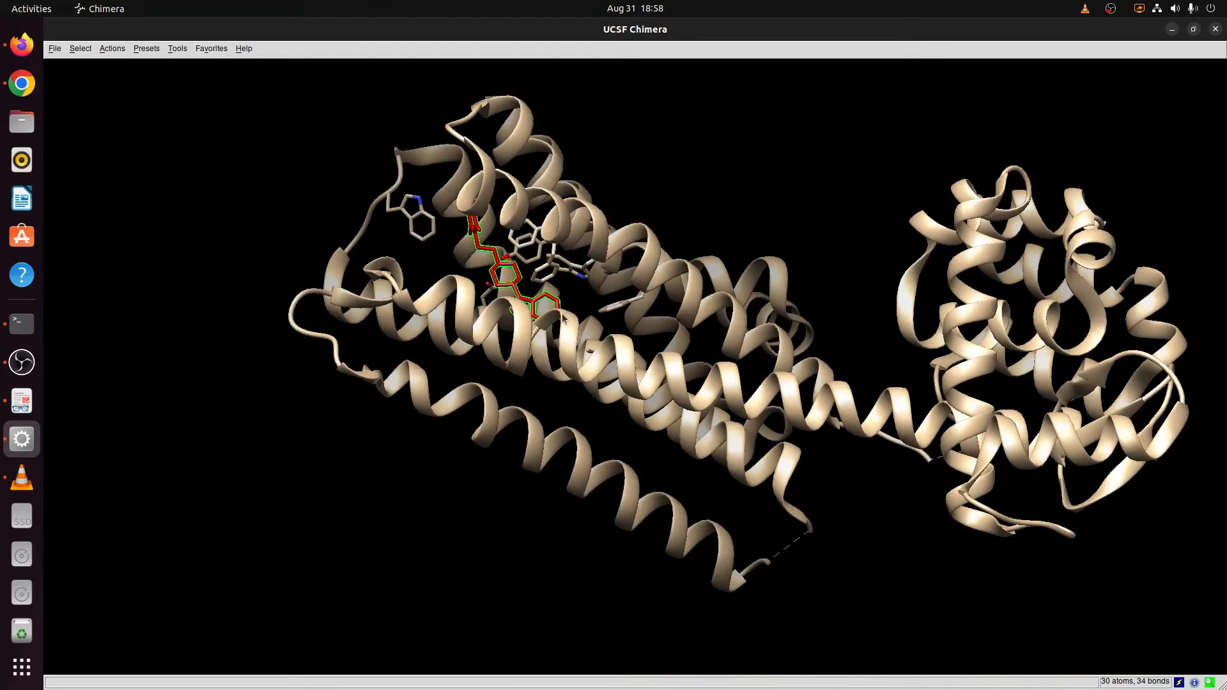
click(81, 48)
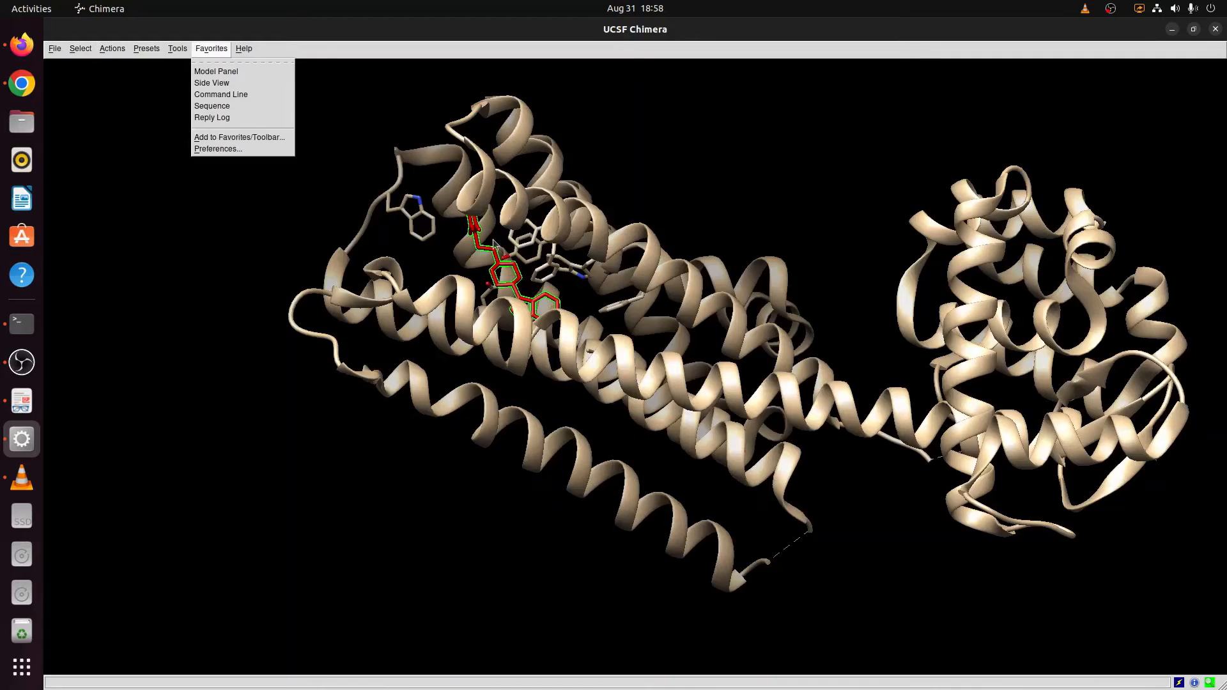
mouse_move(82, 50)
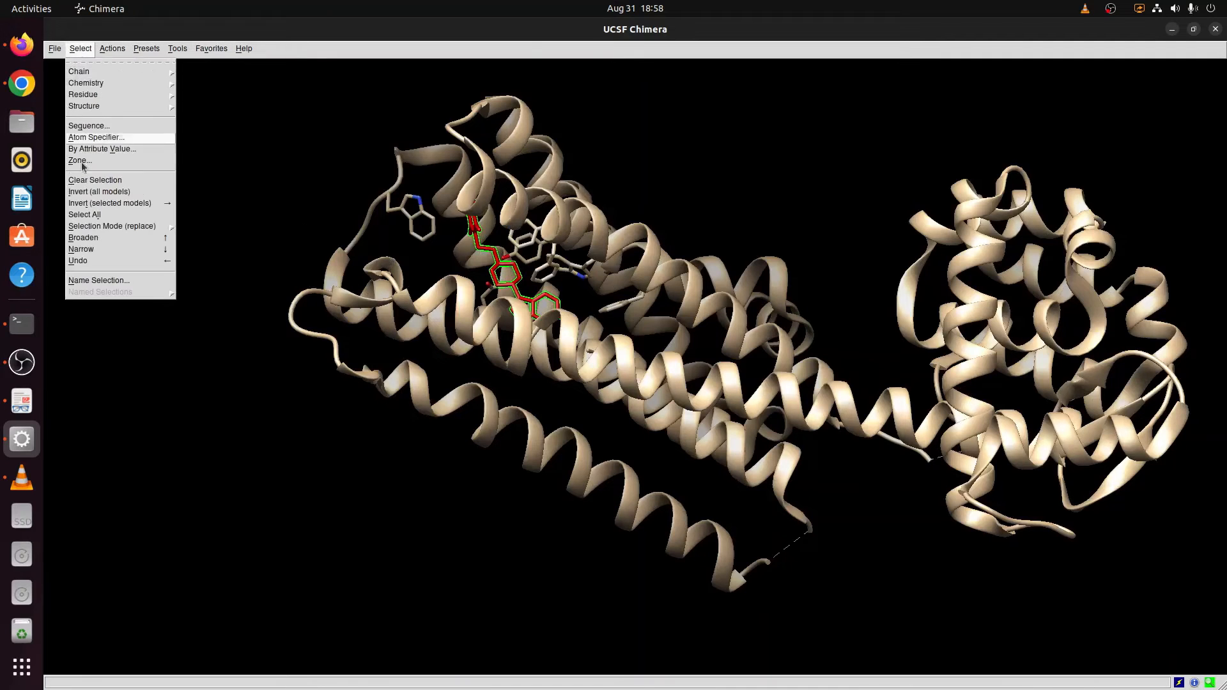
click(93, 182)
drag(589, 348, 535, 350)
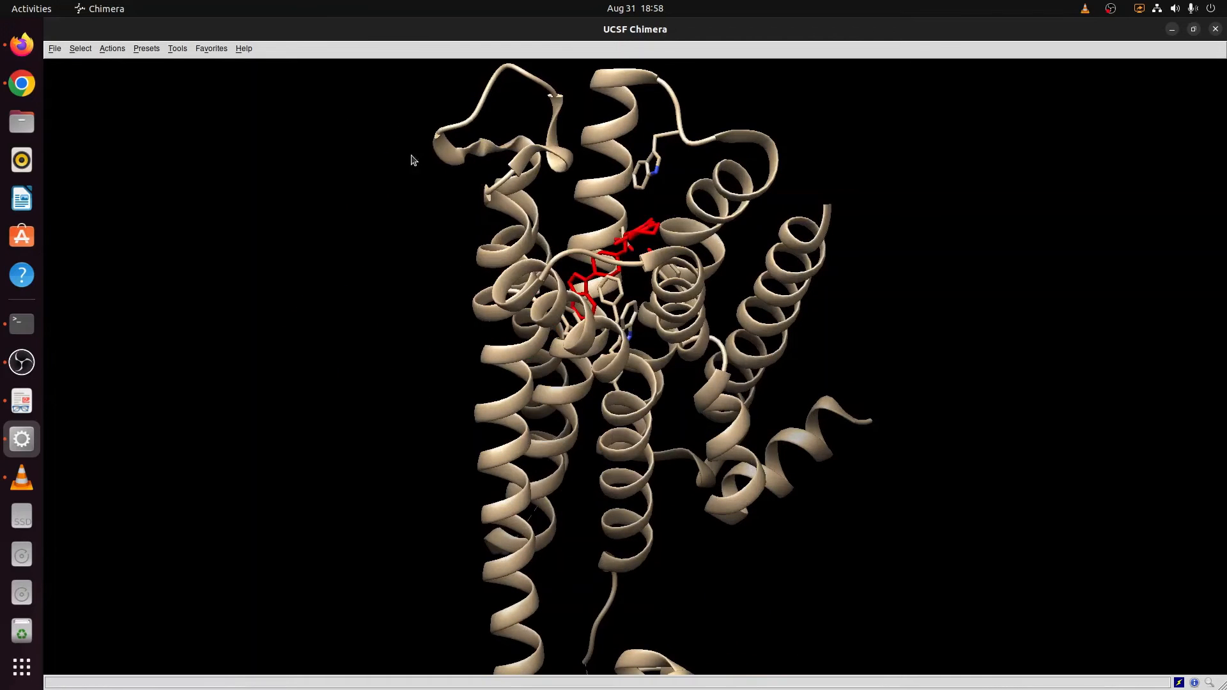
drag(626, 426, 656, 426)
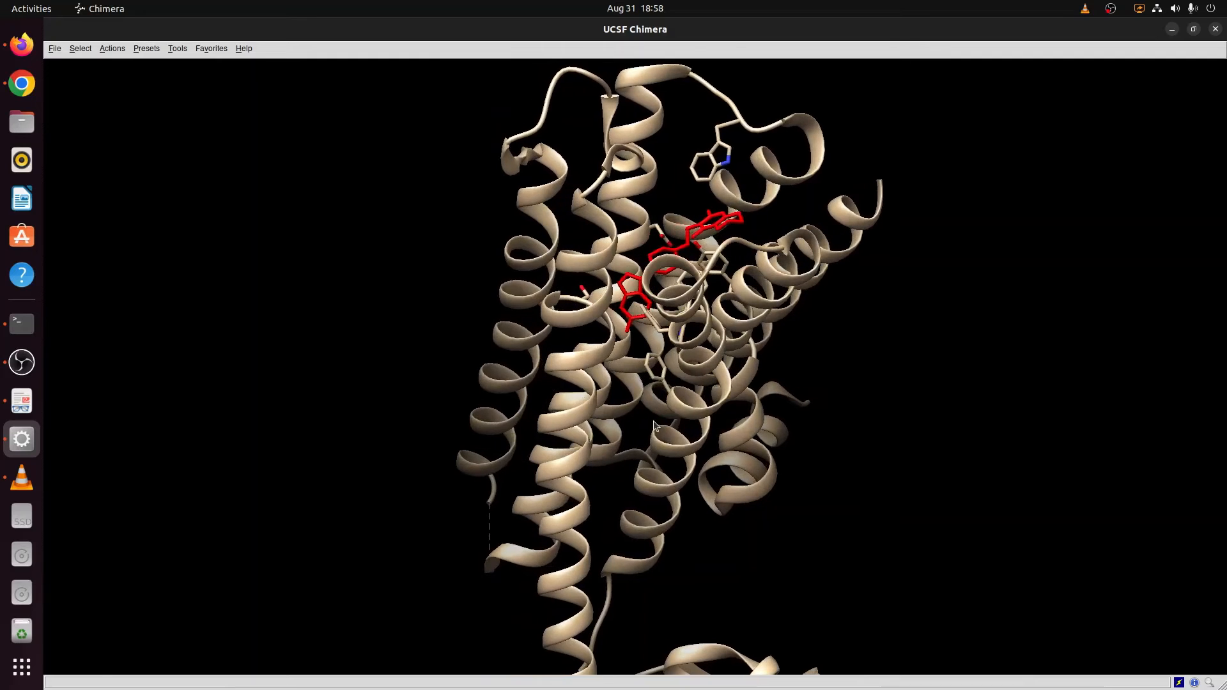
click(55, 49)
click(64, 73)
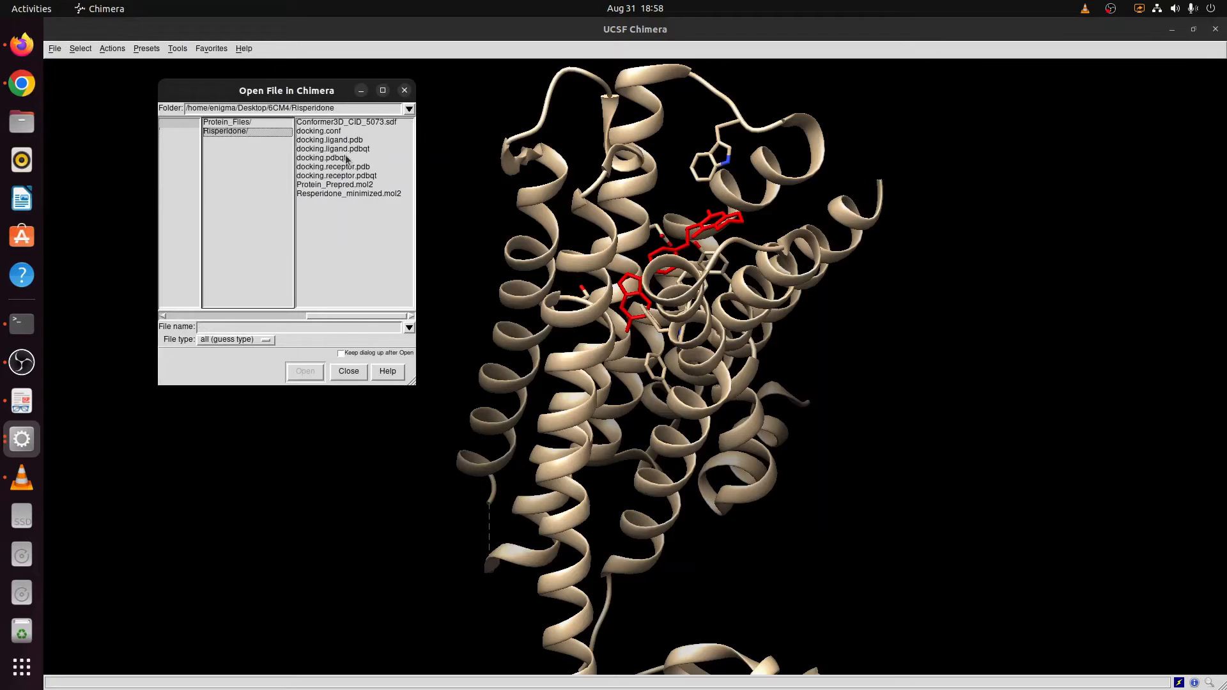
click(319, 158)
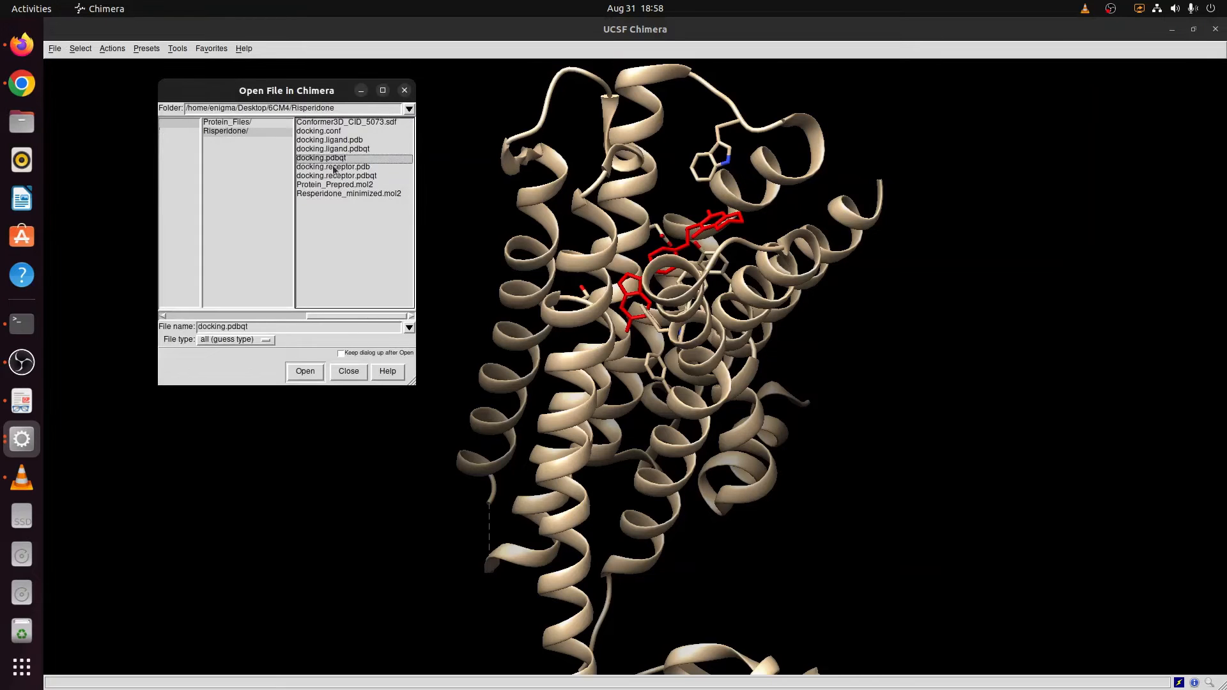
click(311, 378)
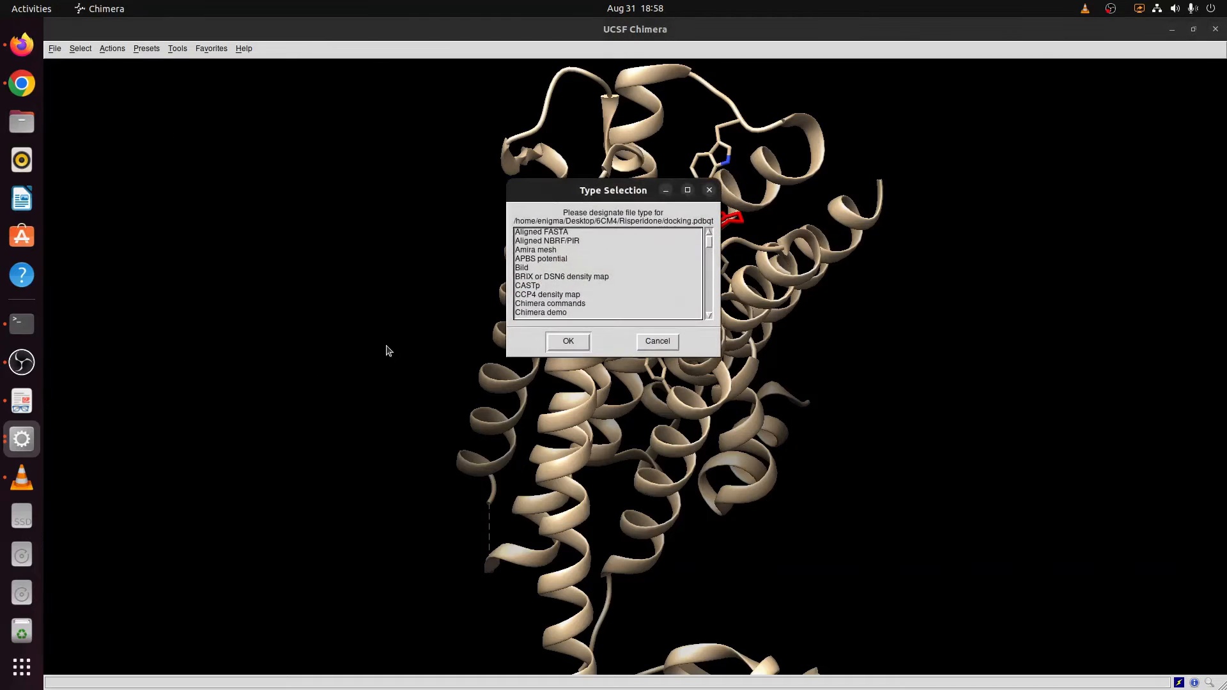
click(657, 342)
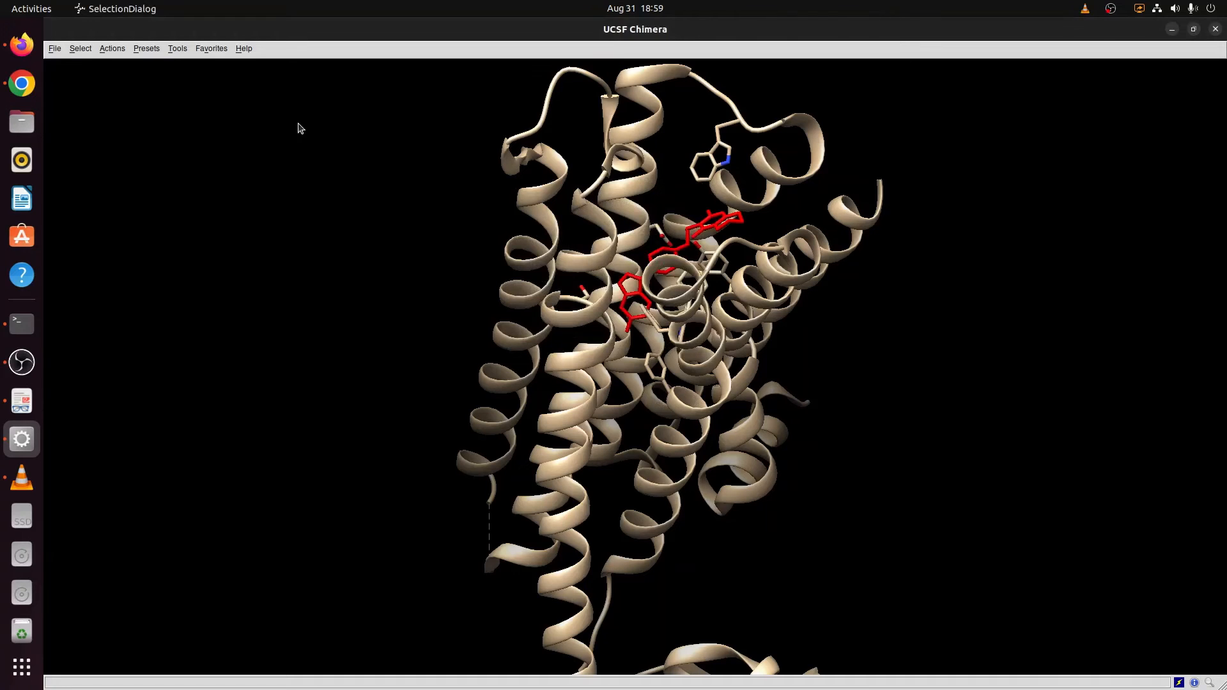
- Load docking.pdbqt from the Risperidone folder into ViewDock and move the results window clear of the binding pocket
click(179, 49)
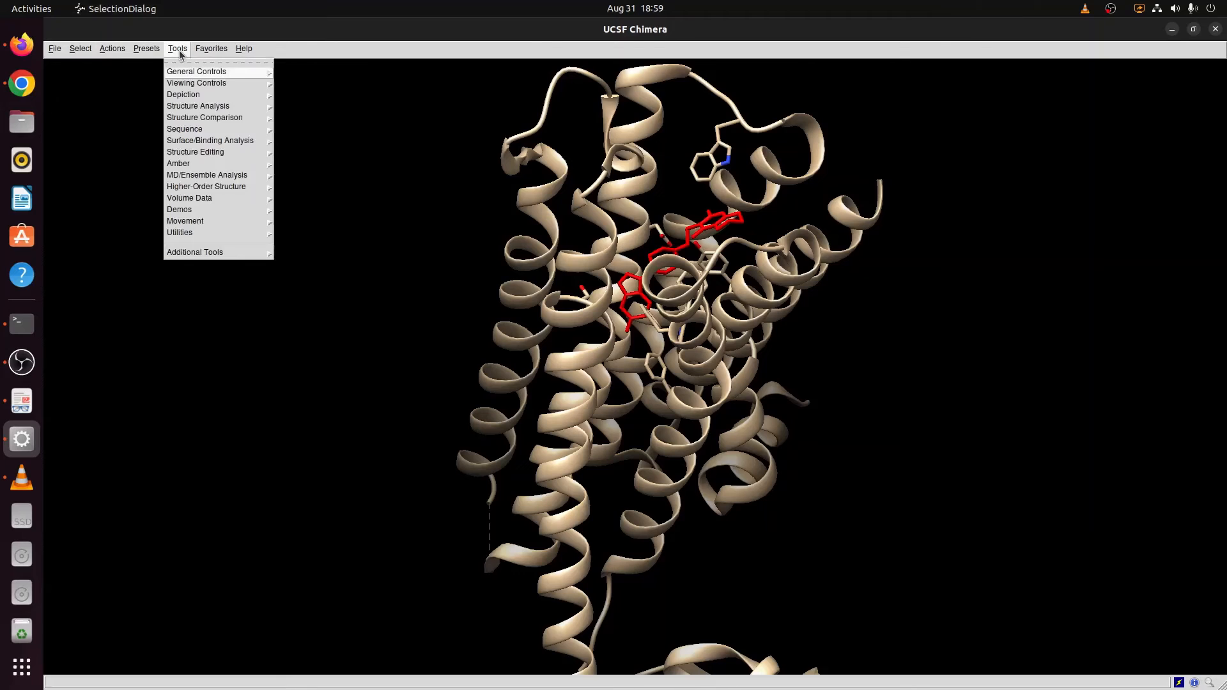
mouse_move(194, 144)
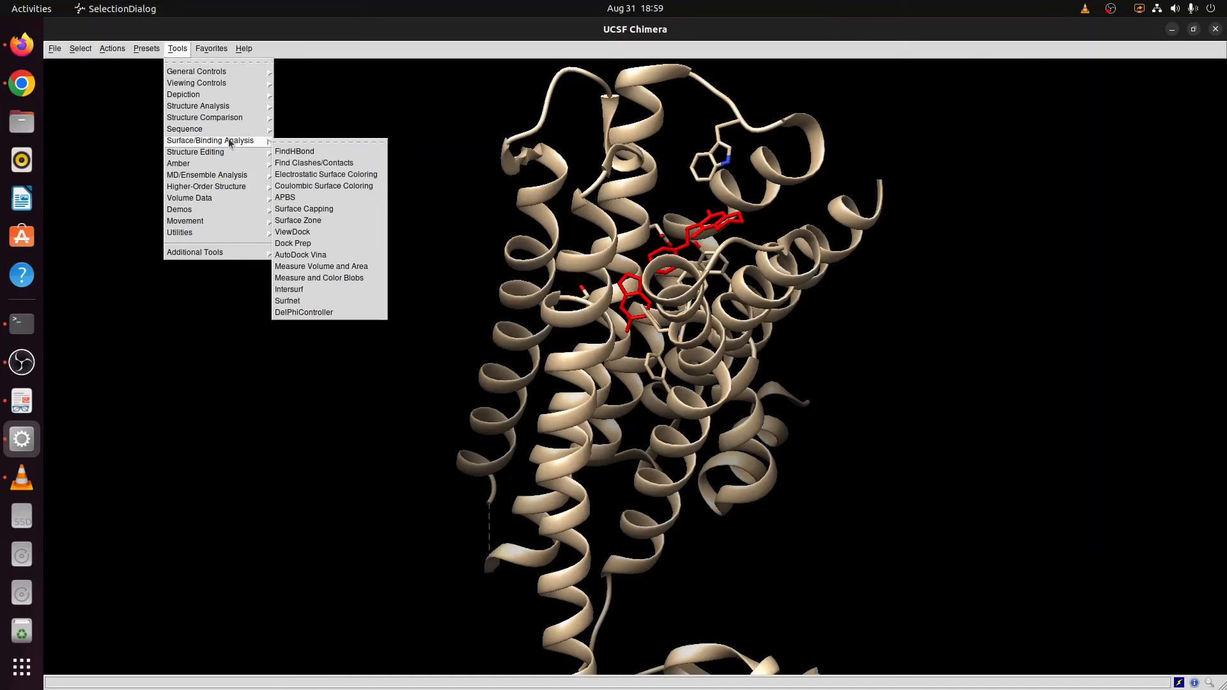
click(296, 232)
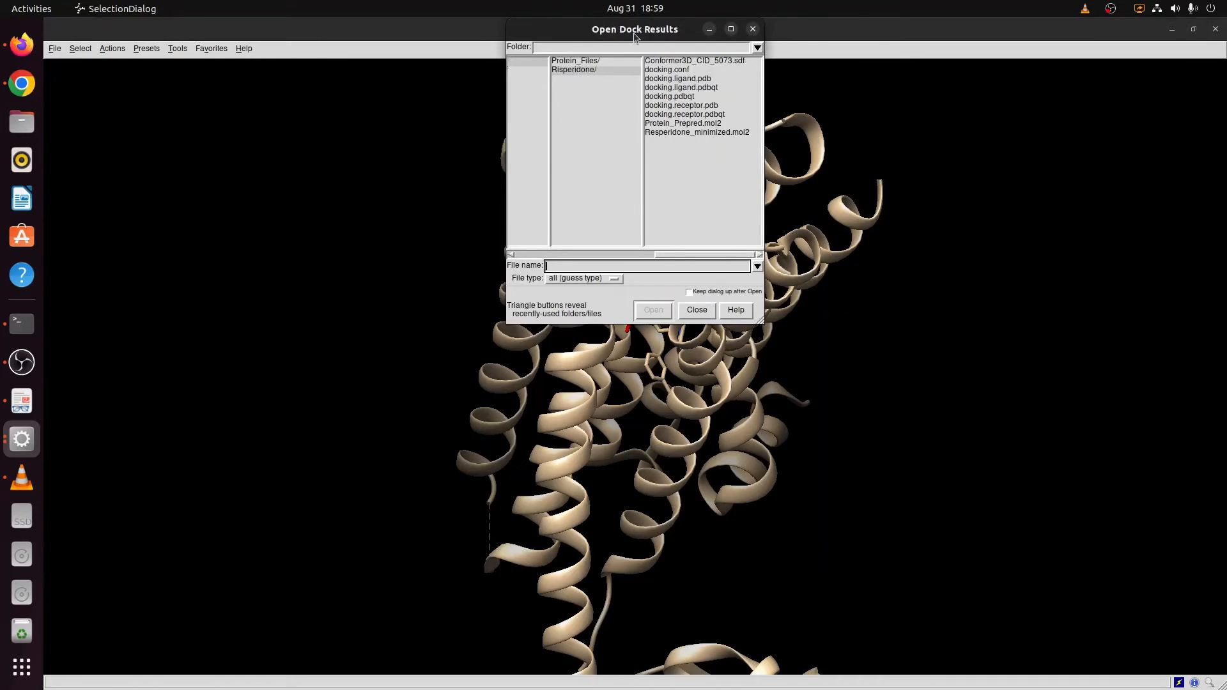
drag(634, 33, 1008, 121)
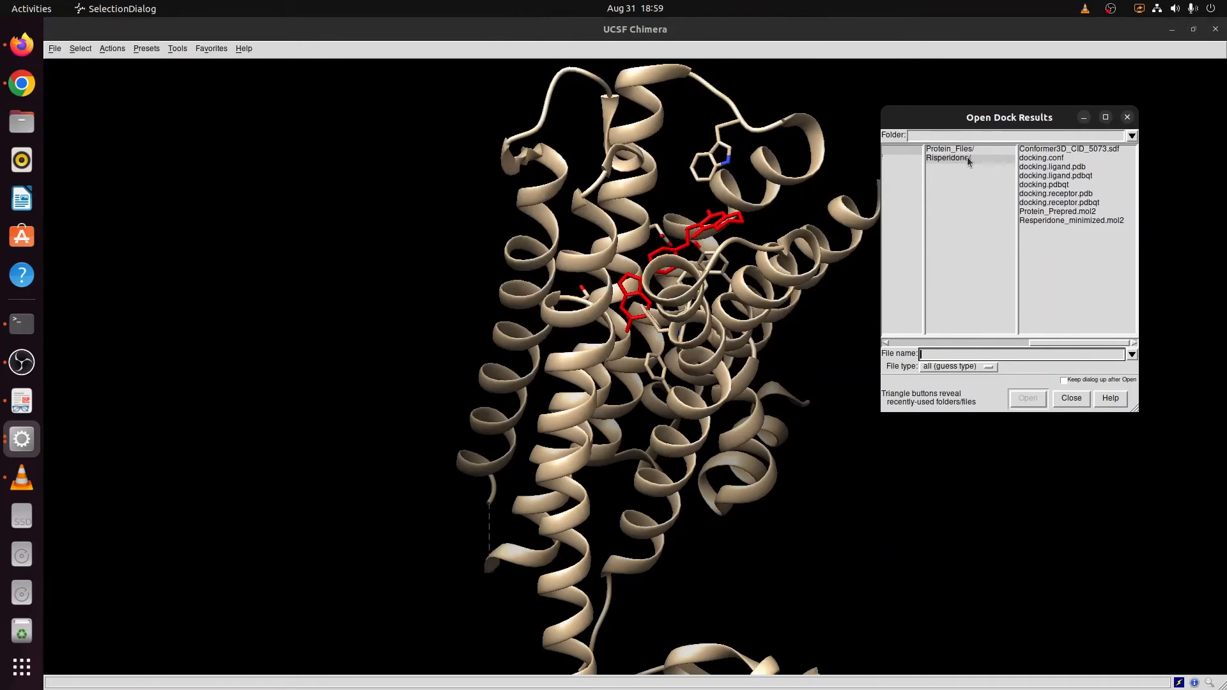
click(1059, 189)
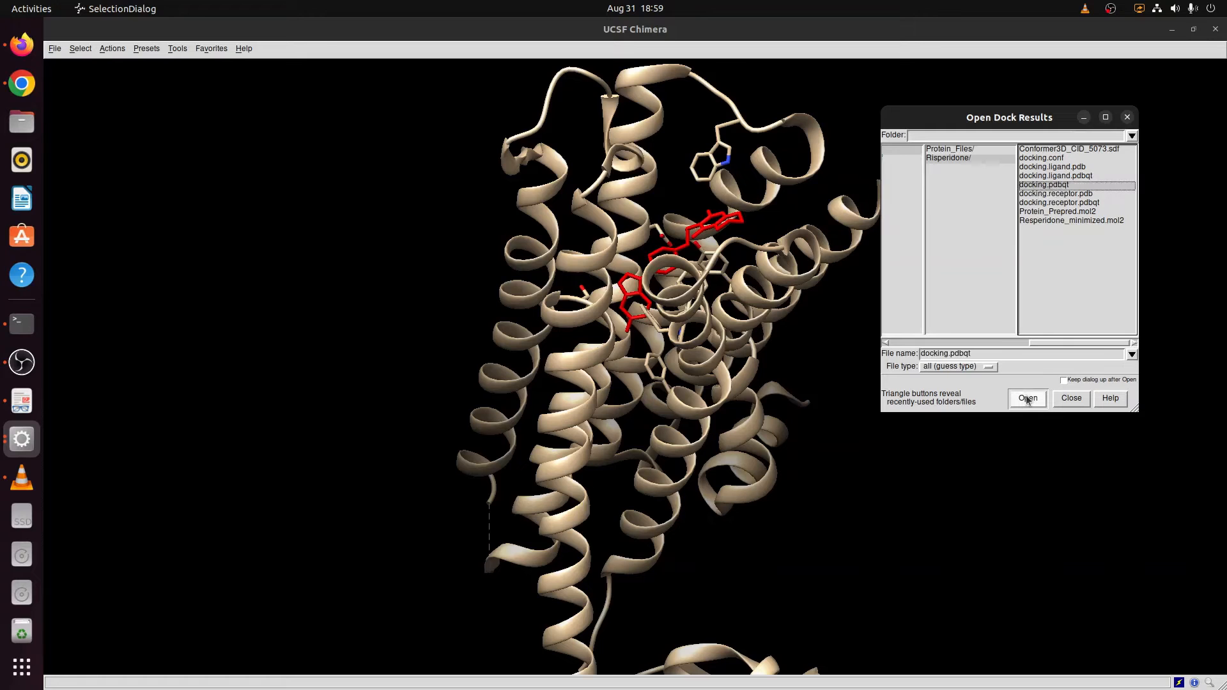
click(1028, 399)
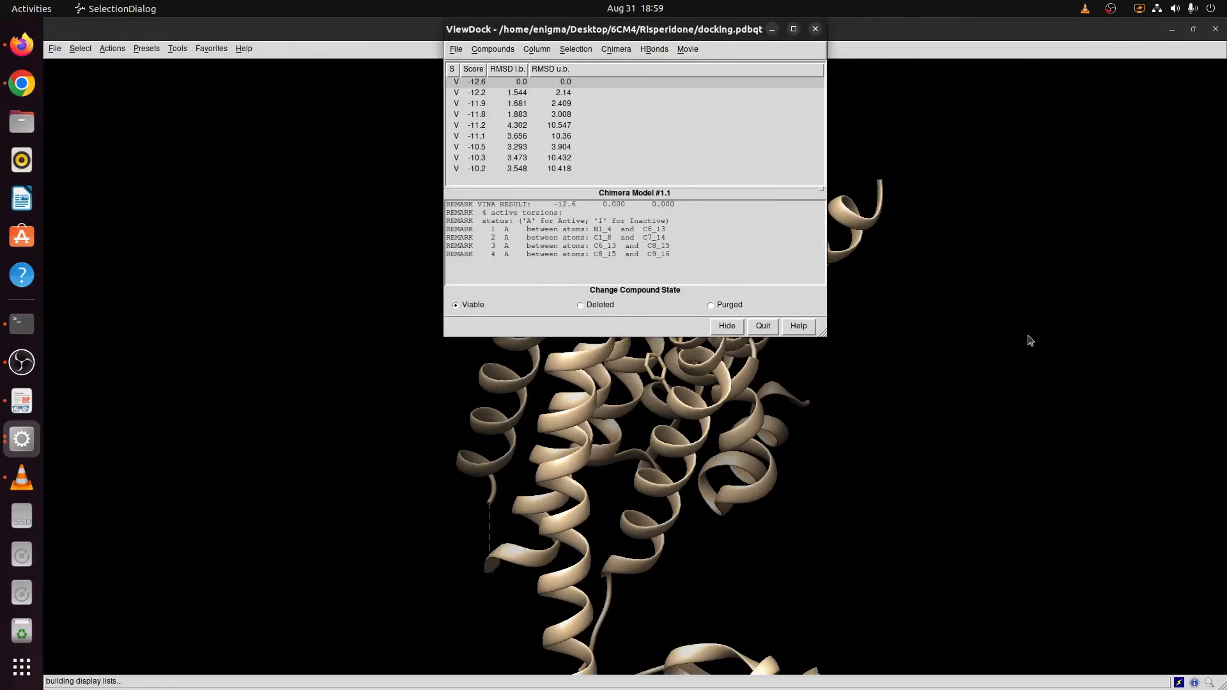
drag(621, 30, 238, 86)
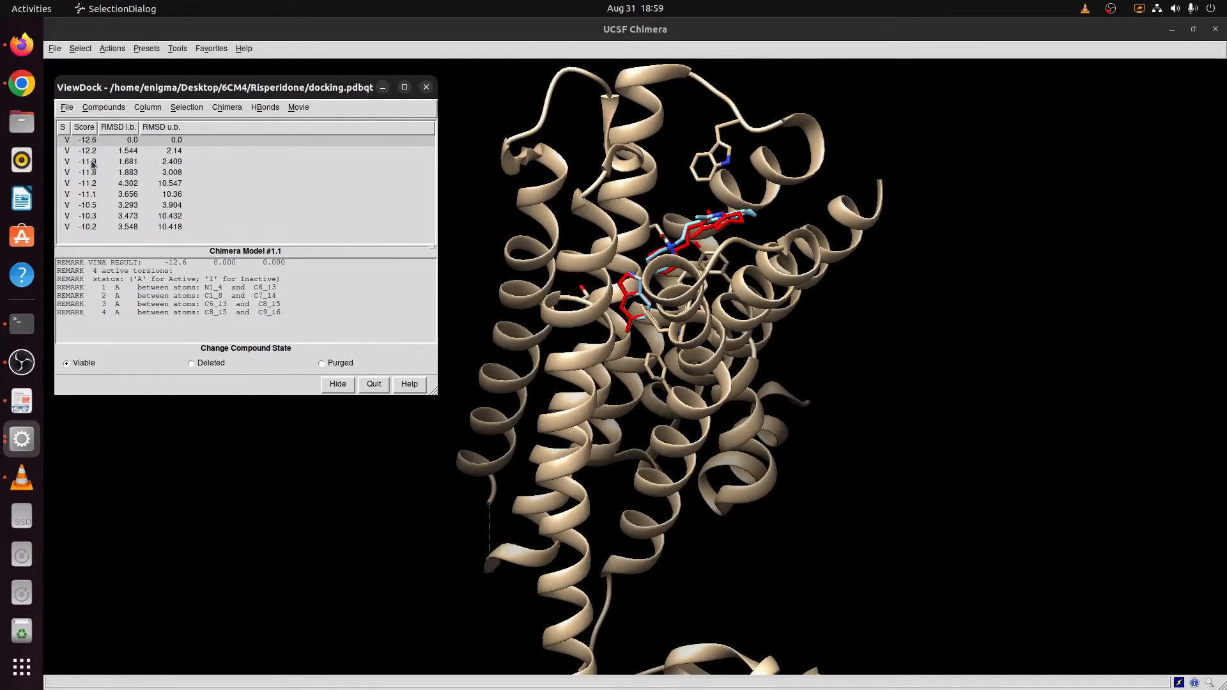
drag(166, 84, 170, 87)
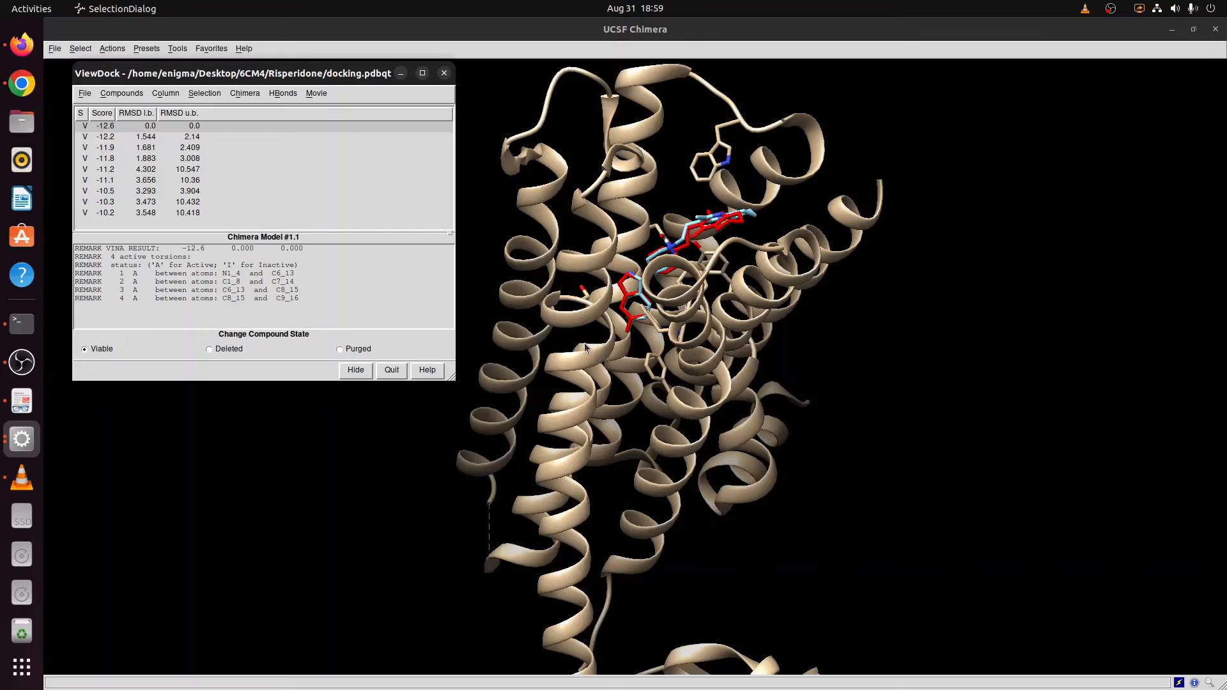
- Examine from several angles how the best-scoring docked pose overlaps the red co-crystallized ligand in the binding pocket
drag(586, 346, 561, 399)
scroll(640, 318, down, 3)
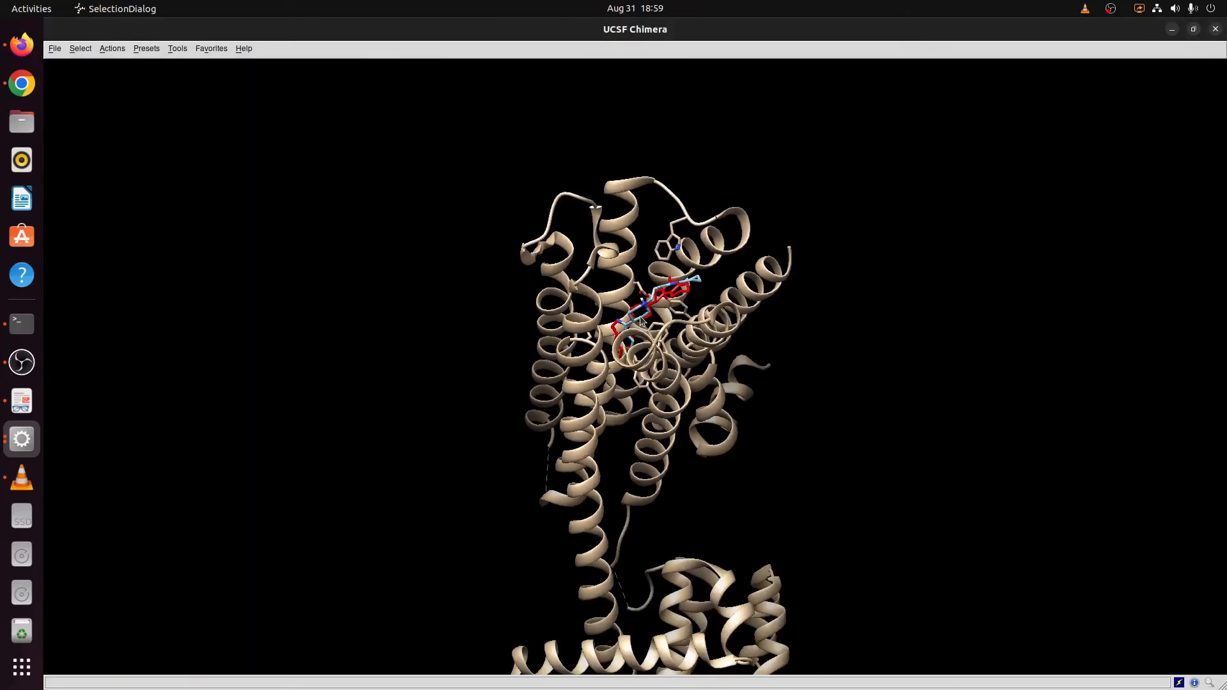
scroll(641, 321, up, 10)
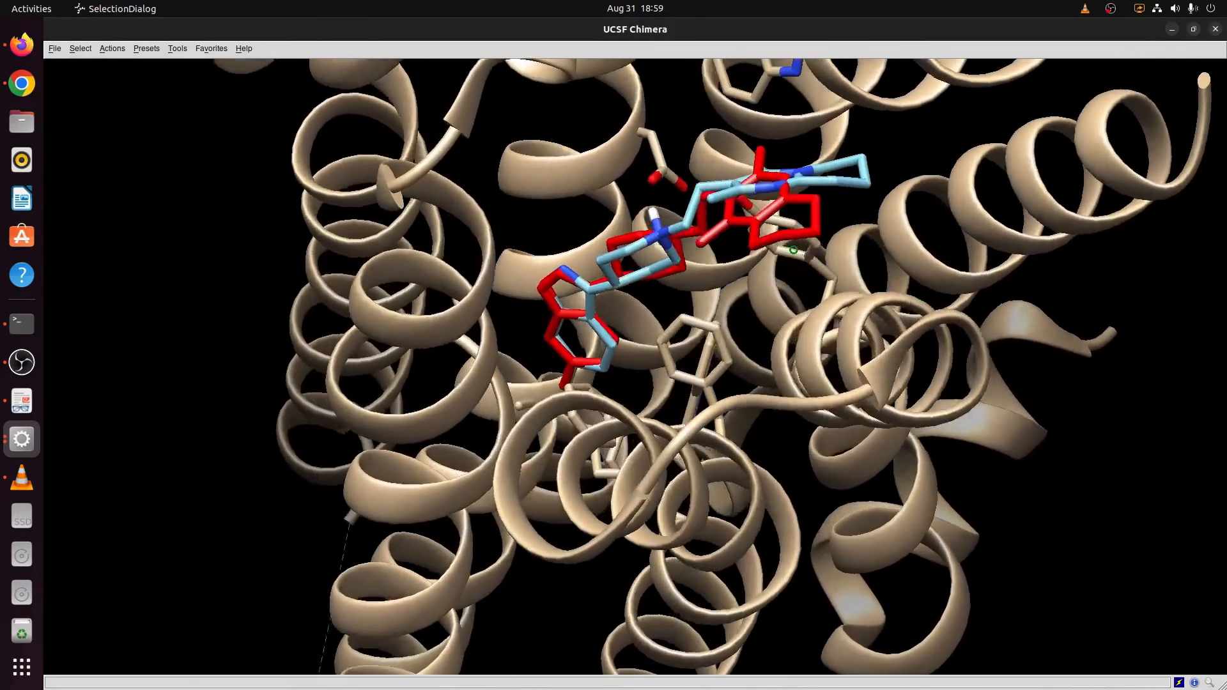
drag(793, 250, 680, 265)
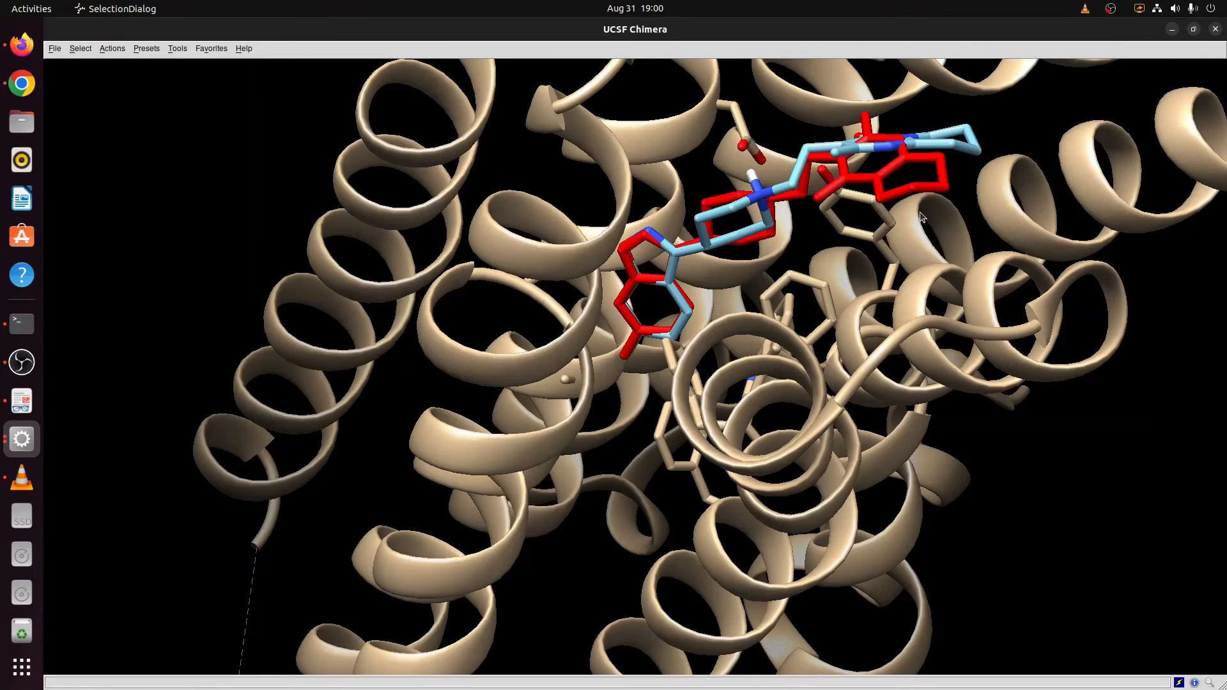
drag(922, 216, 836, 206)
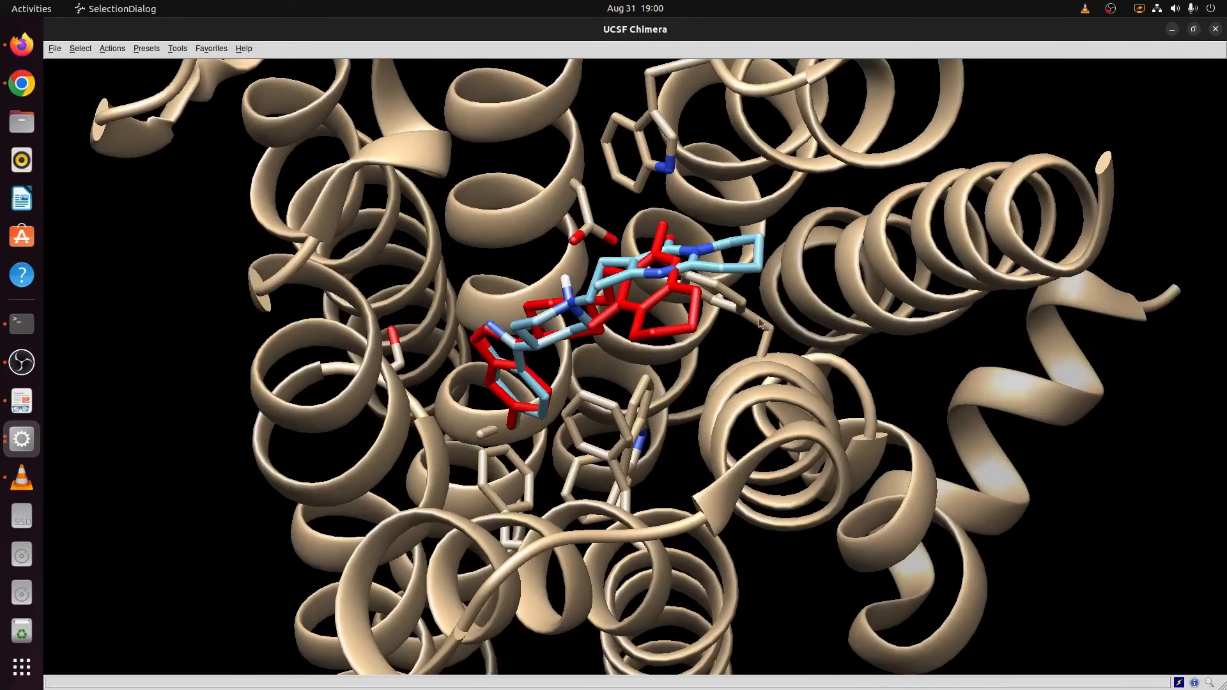
drag(646, 404, 810, 199)
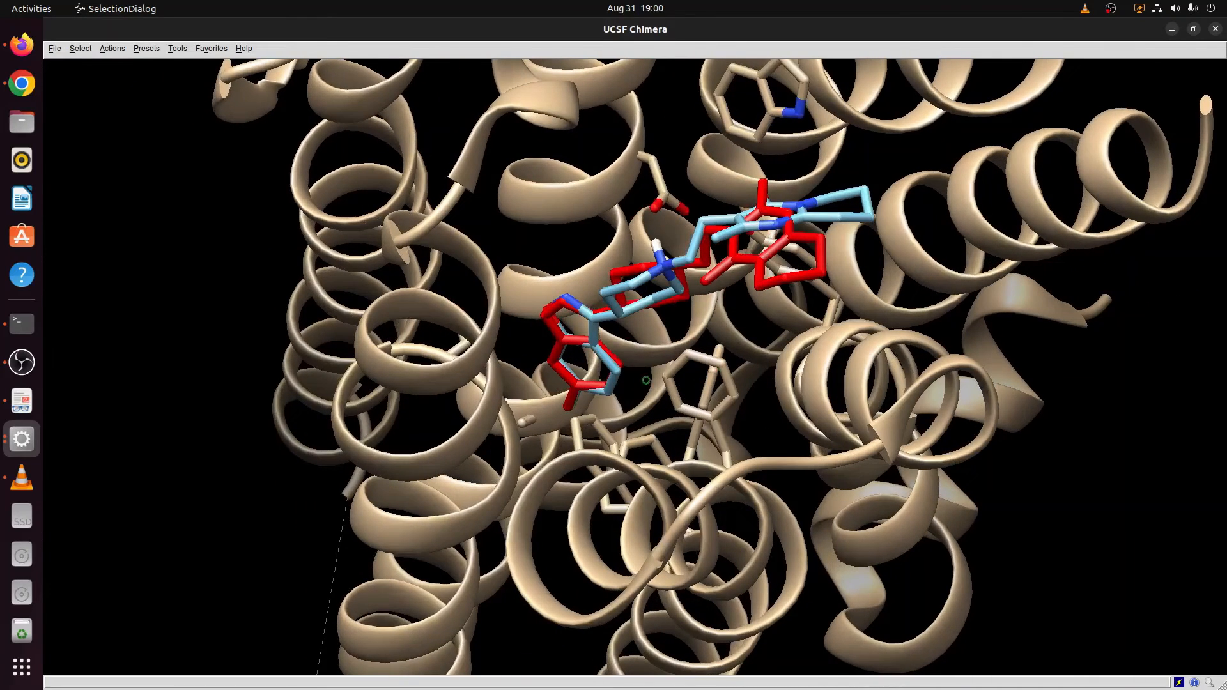
drag(644, 379, 700, 335)
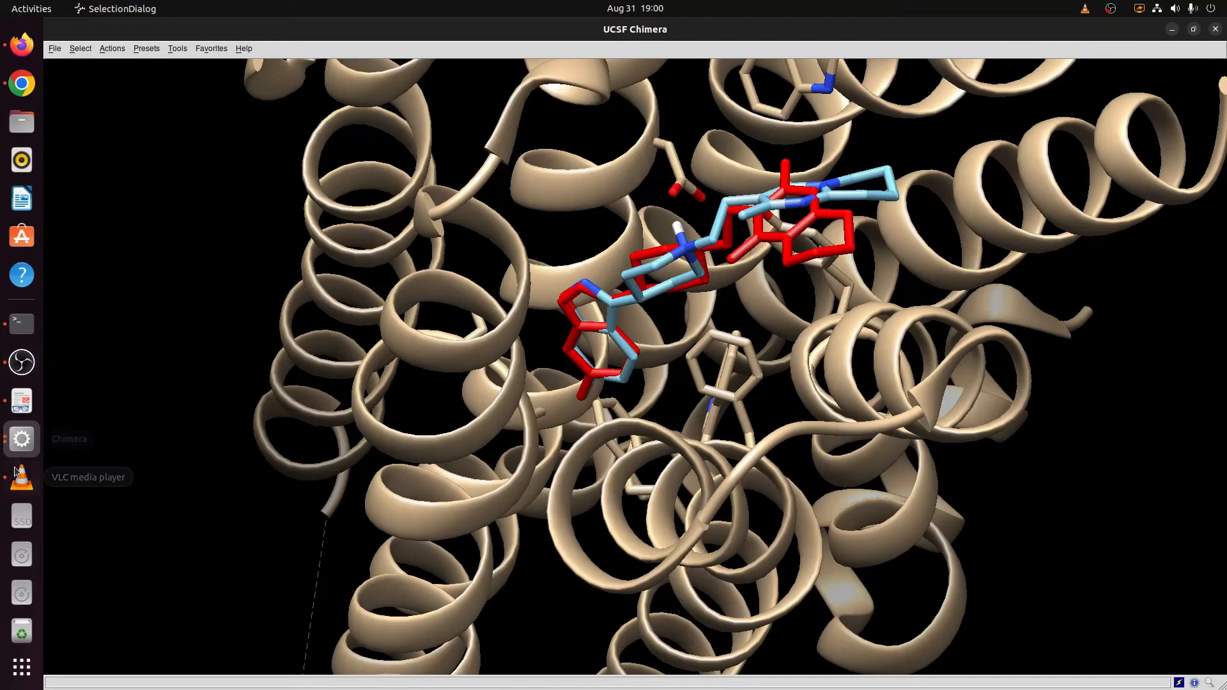
- Return to the ViewDock results and compare the four best-scoring poses with the red co-crystallized ligand
click(21, 439)
click(134, 491)
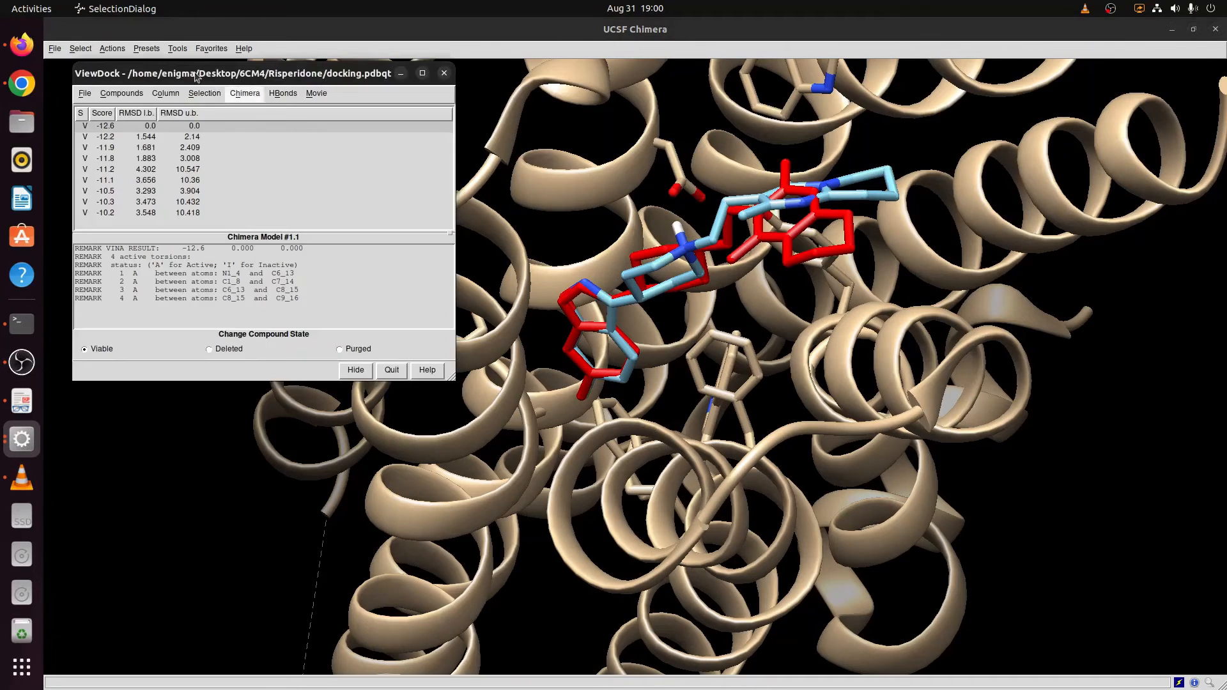
click(112, 138)
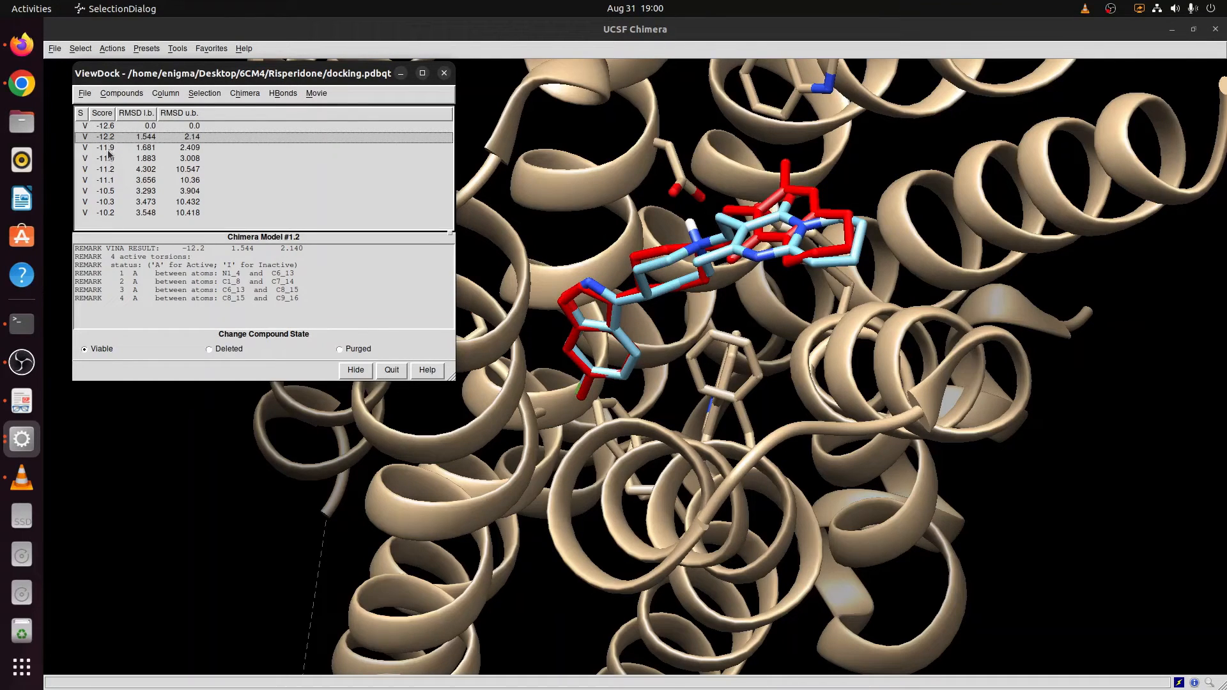
click(108, 128)
click(109, 136)
click(108, 148)
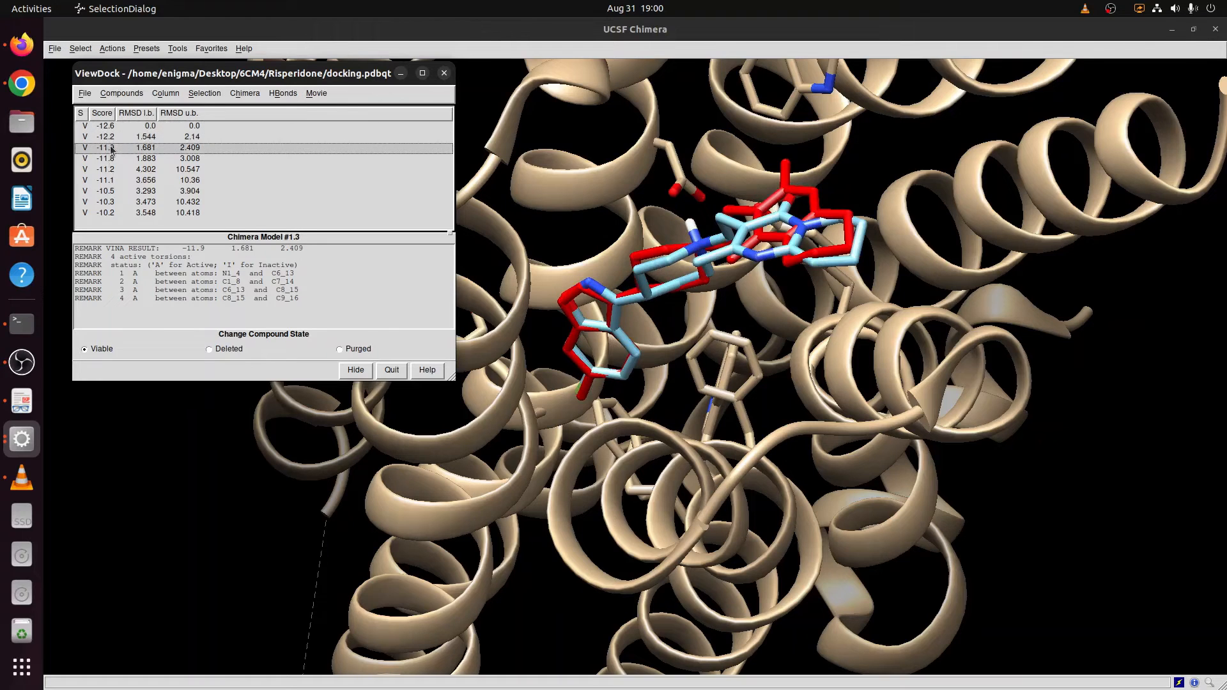
click(109, 159)
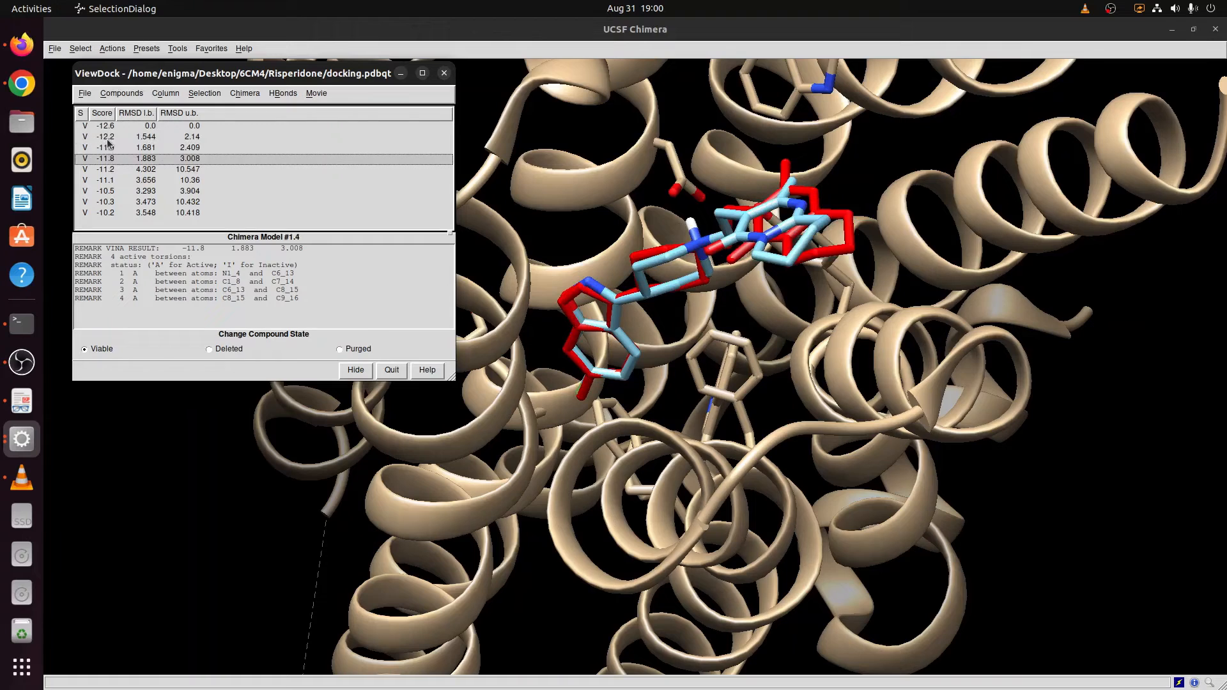
click(104, 137)
click(109, 149)
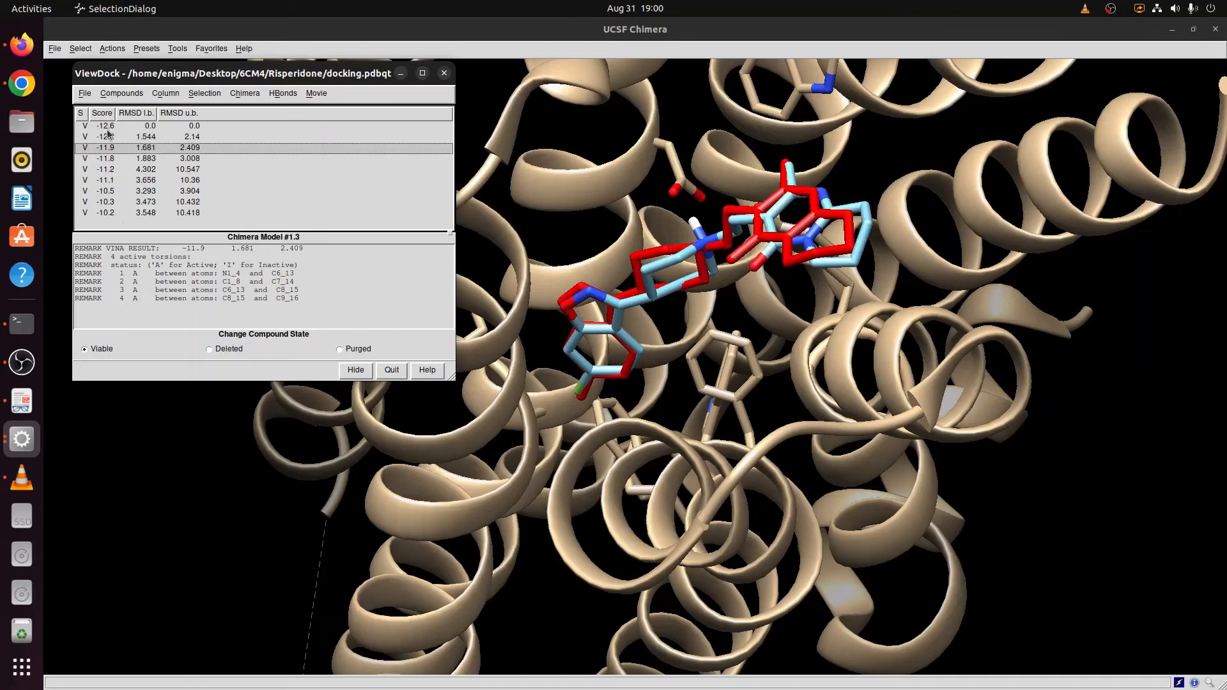
click(109, 129)
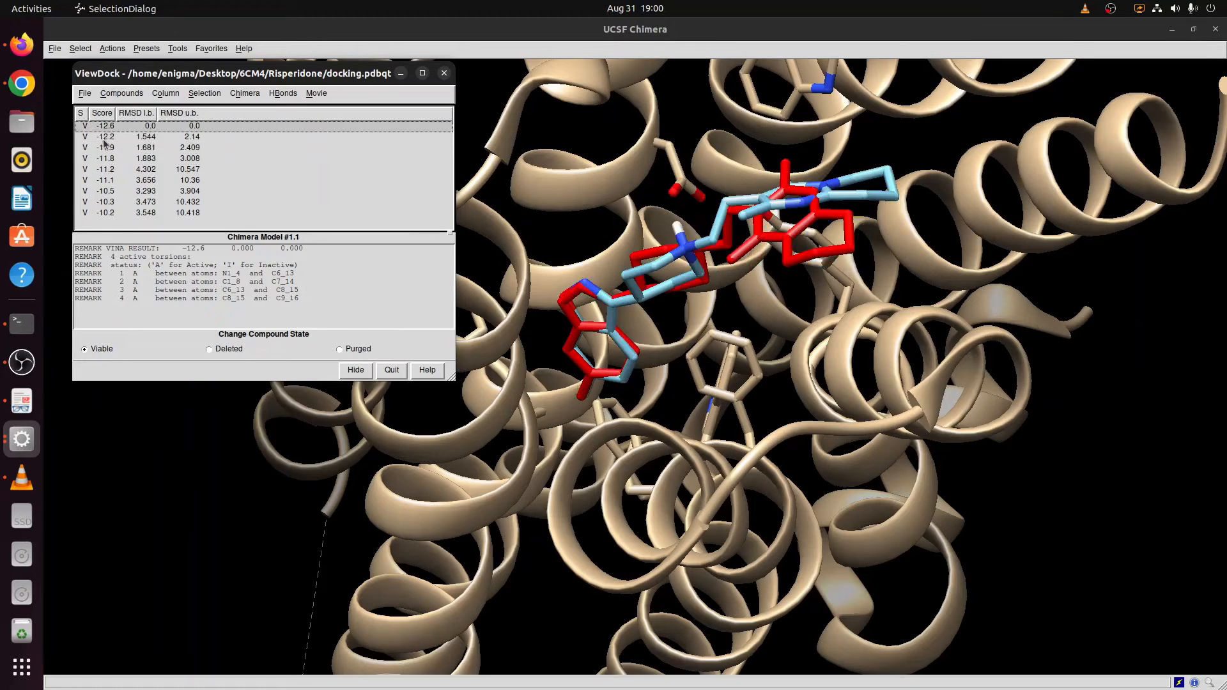
- Display the second through ninth docked poses one after another to compare each with the red ligand
click(111, 137)
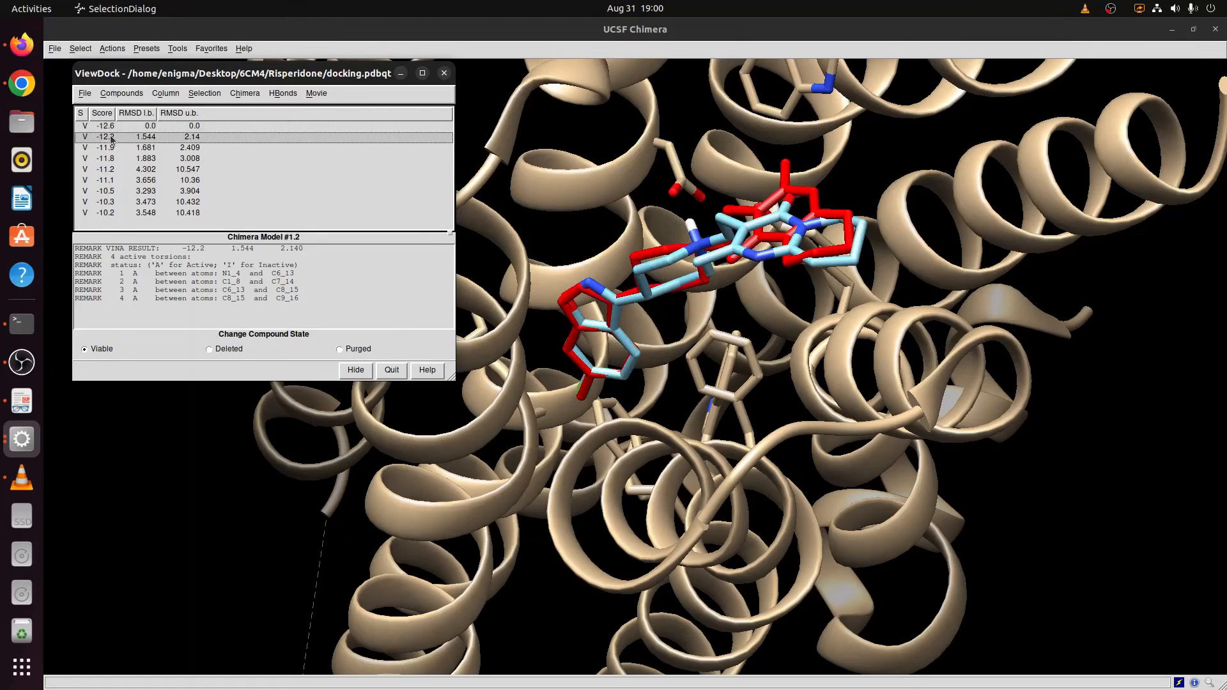
click(109, 148)
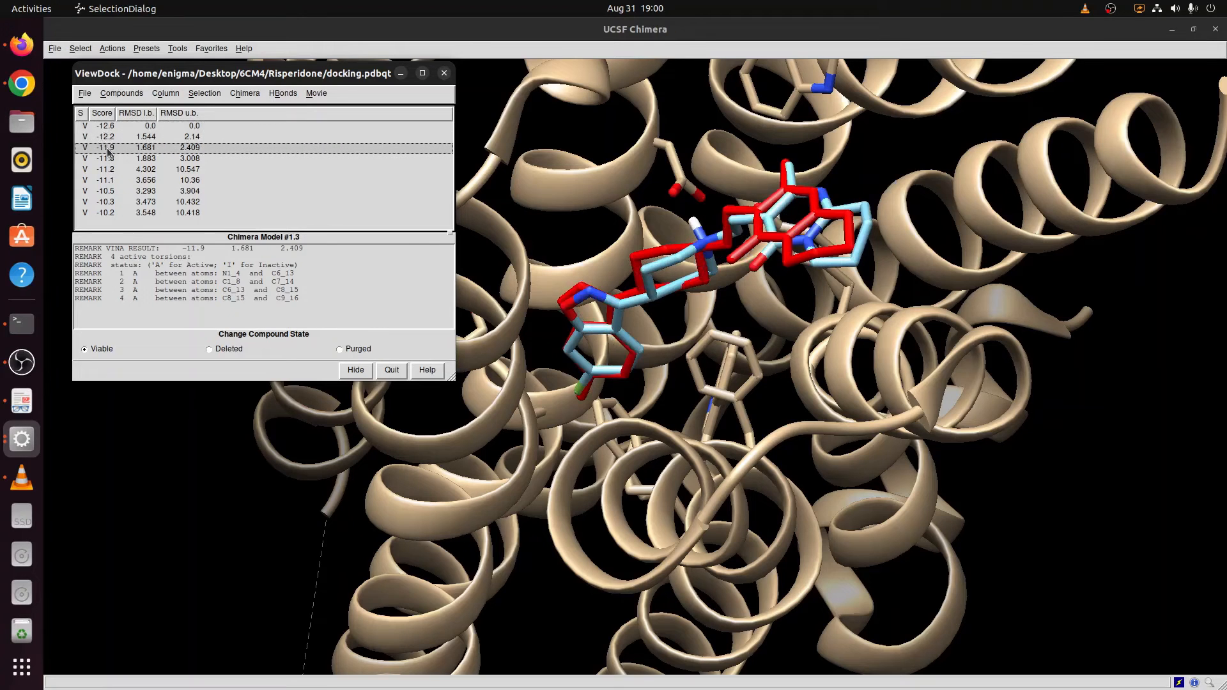
click(109, 159)
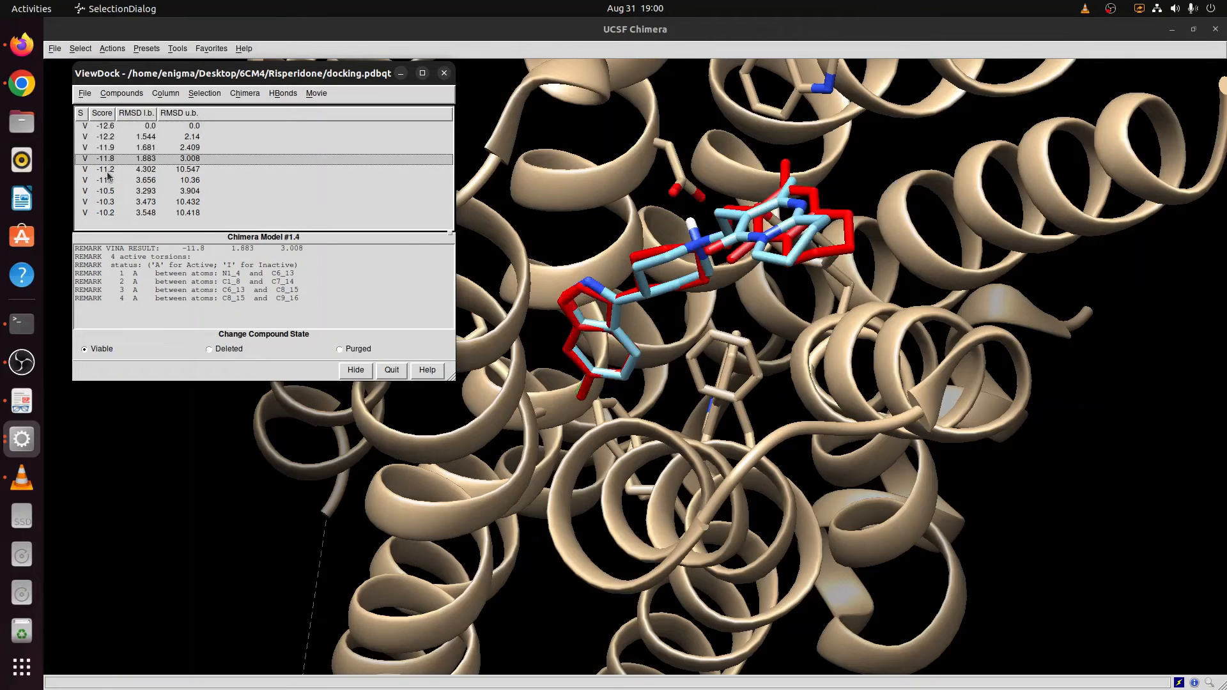
click(108, 171)
click(110, 182)
click(112, 193)
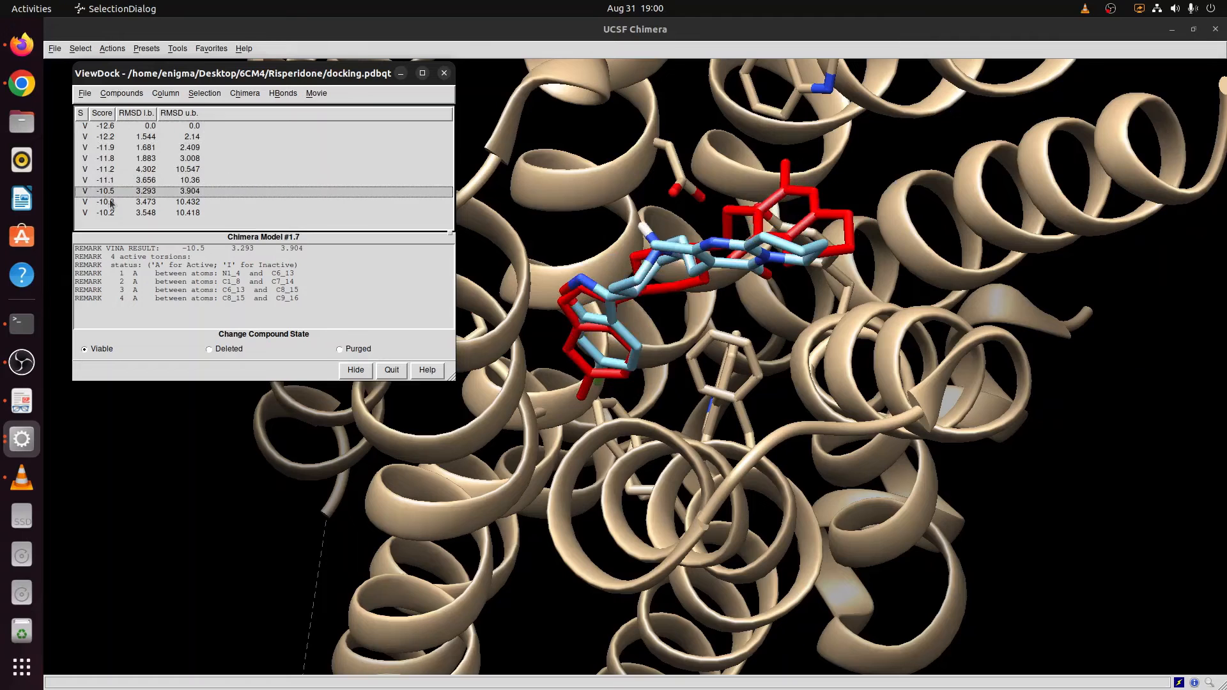
click(112, 203)
click(111, 214)
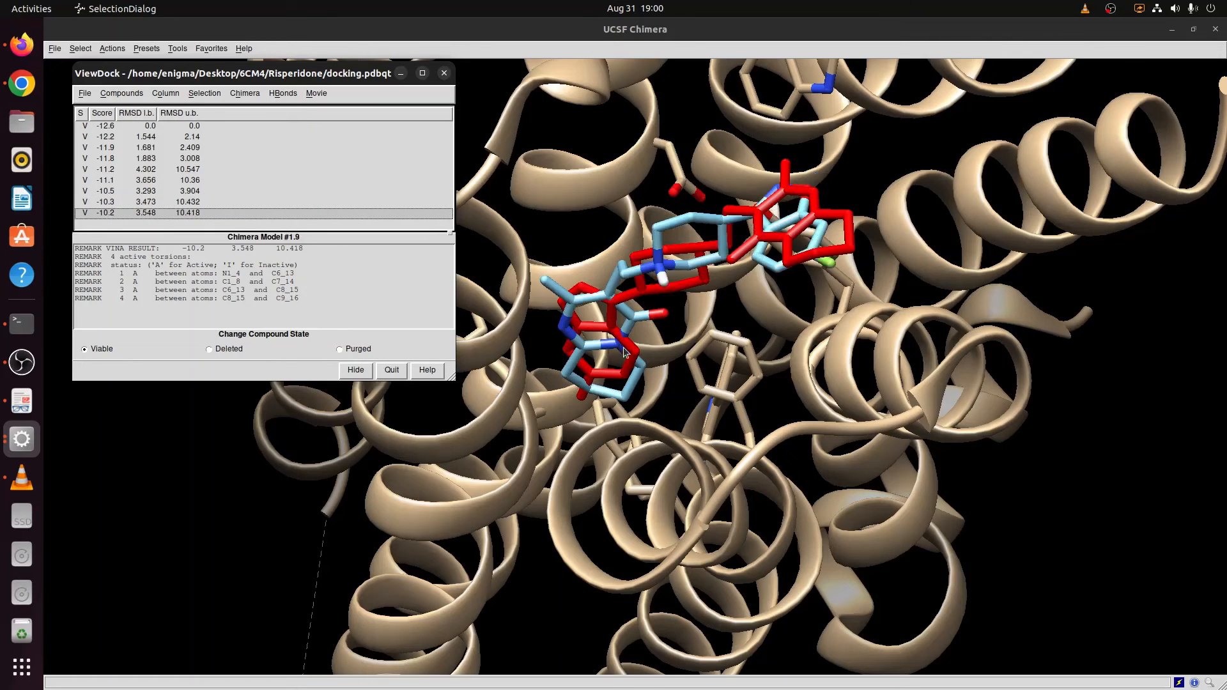
- Alternate between the first and second docked poses to compare their scores, RMSD values and ligand overlap
click(109, 127)
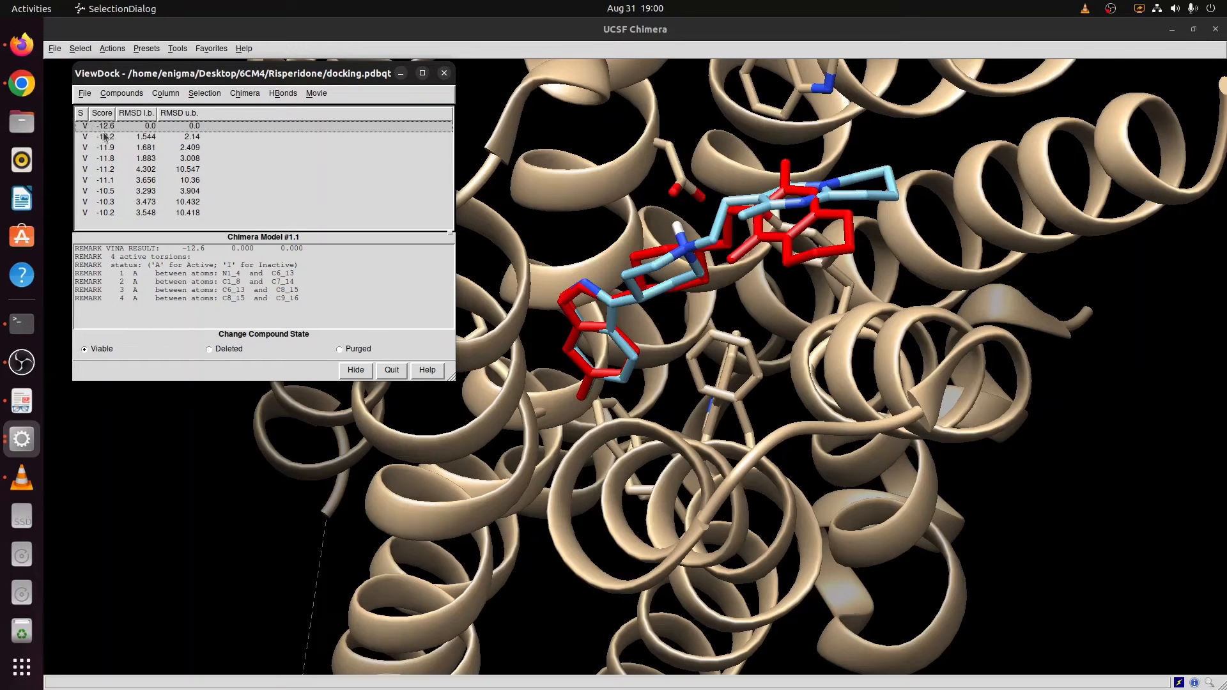
click(152, 137)
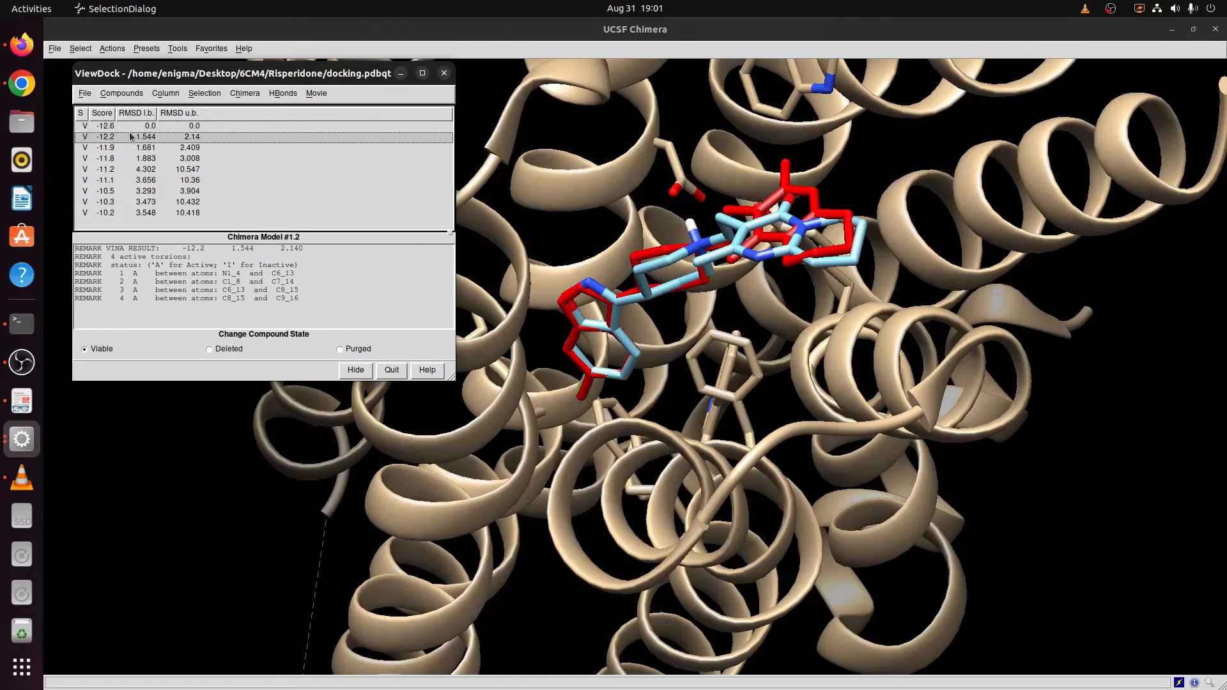
click(146, 127)
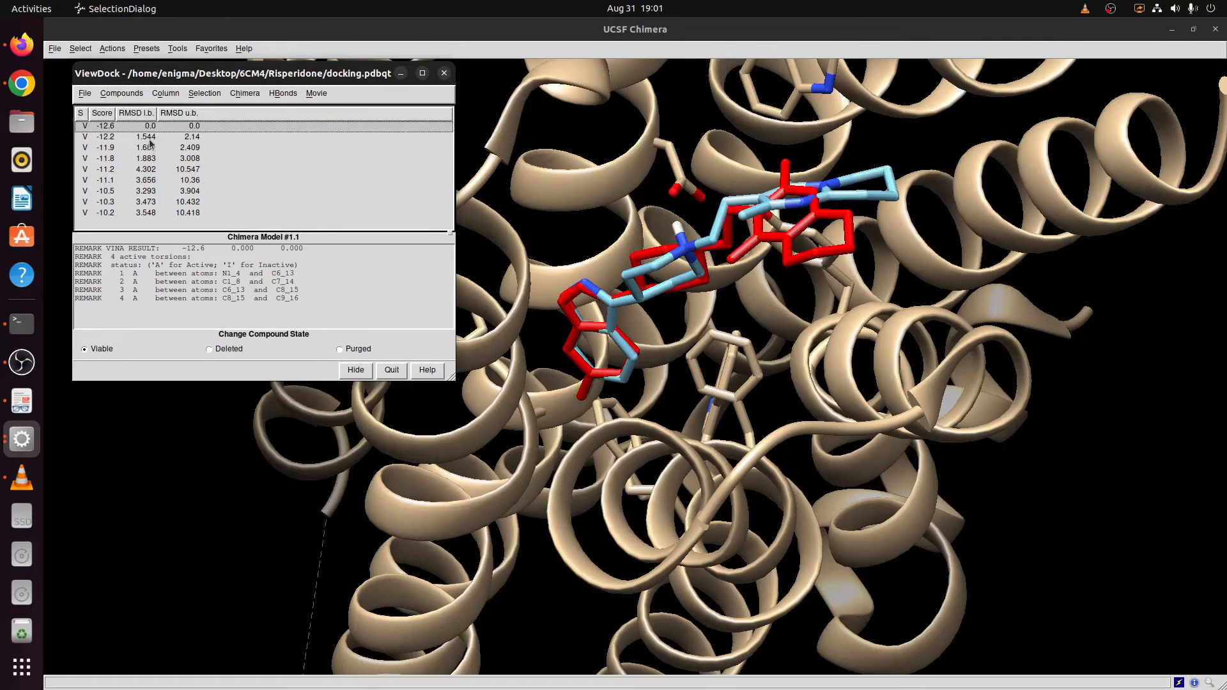
click(151, 136)
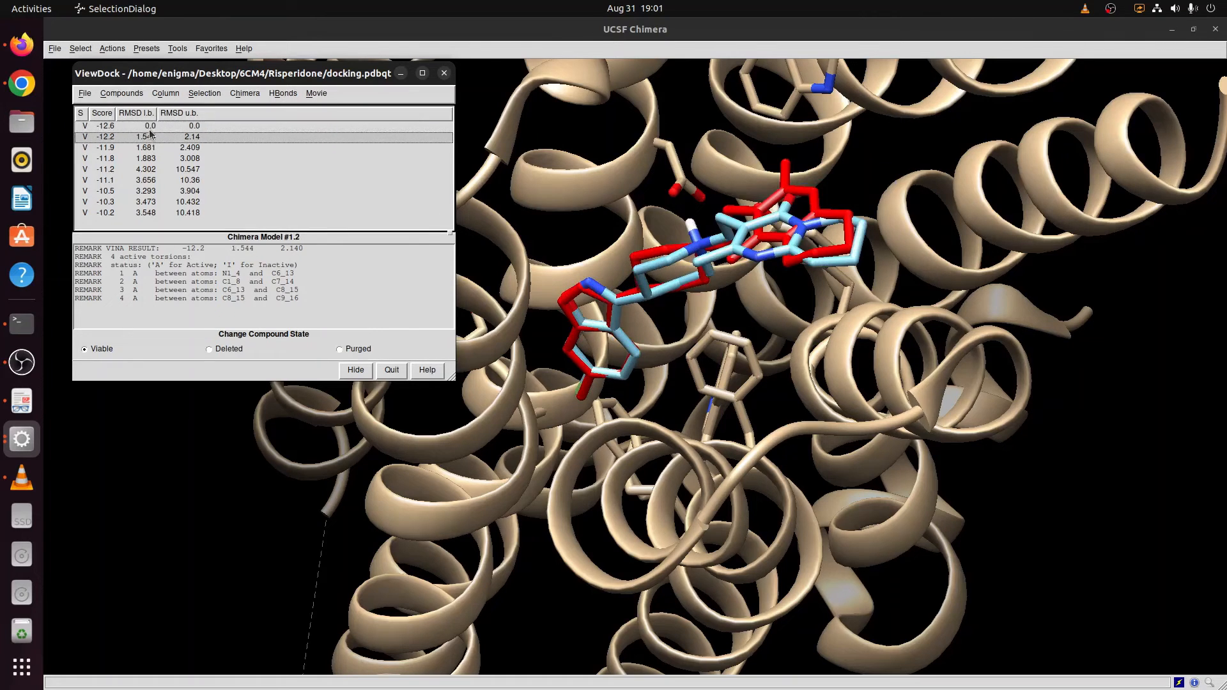
- Recheck the first and second docked poses against the red co-crystallized ligand, ending on the first pose
click(149, 129)
click(120, 136)
click(141, 129)
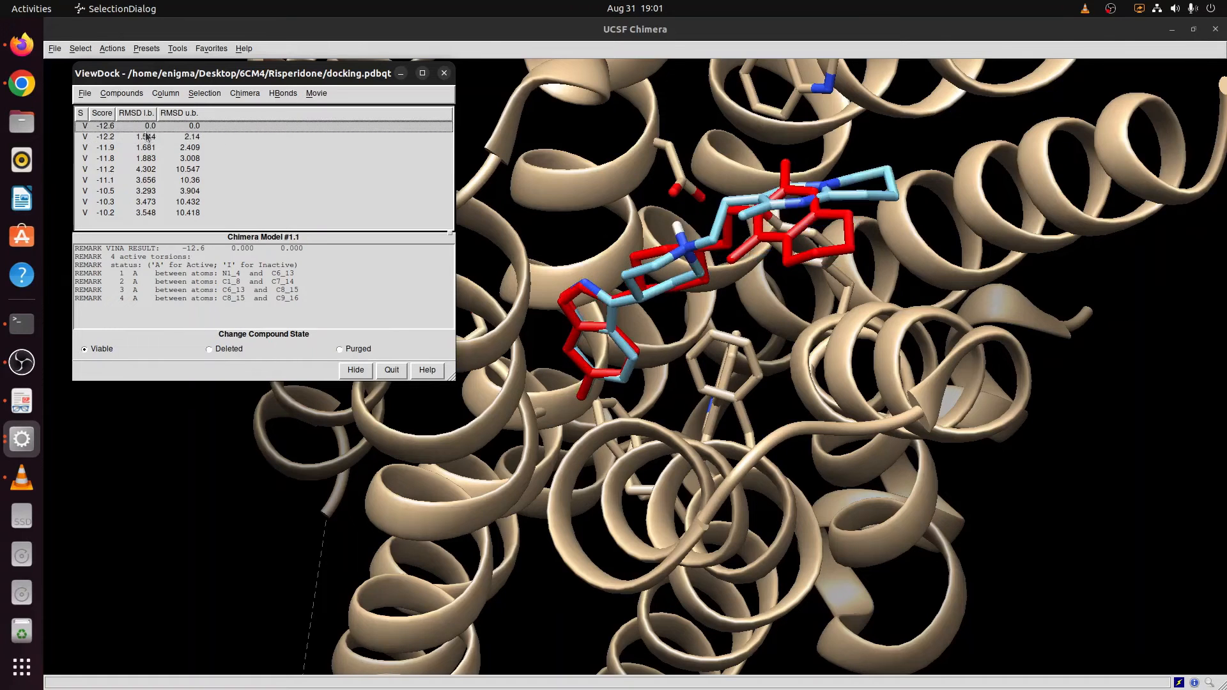
click(146, 136)
click(147, 129)
- Close the ViewDock results and the current session to clear all loaded models
click(445, 73)
click(54, 48)
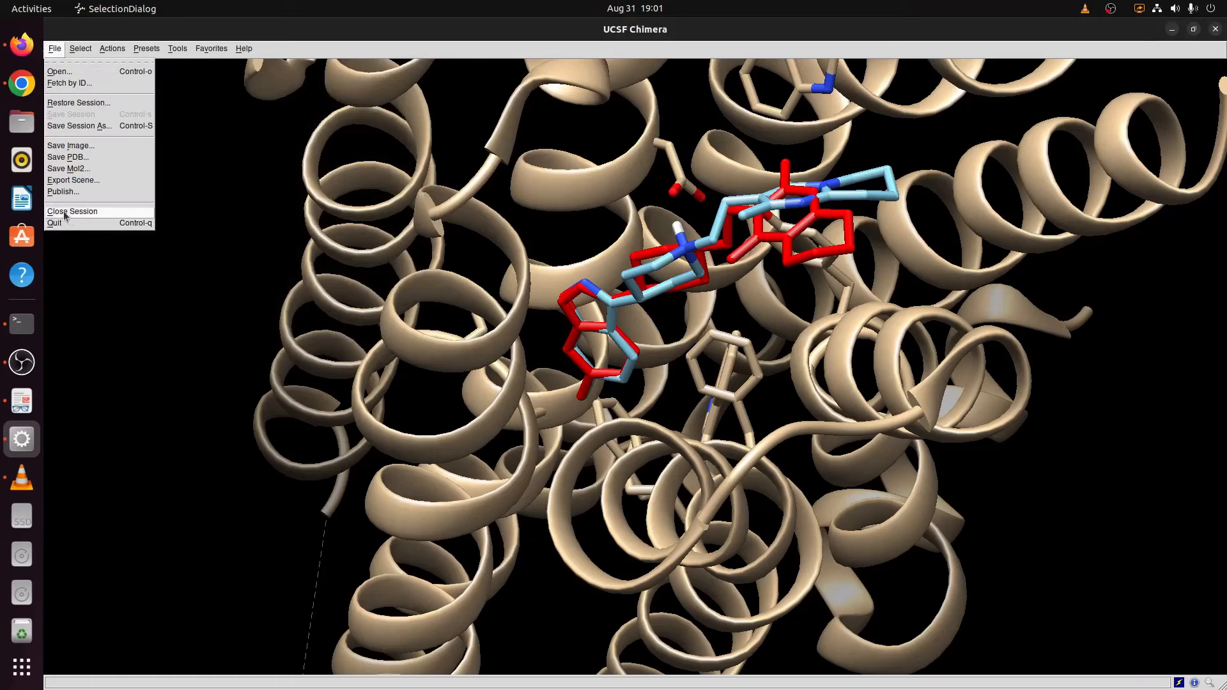
click(69, 212)
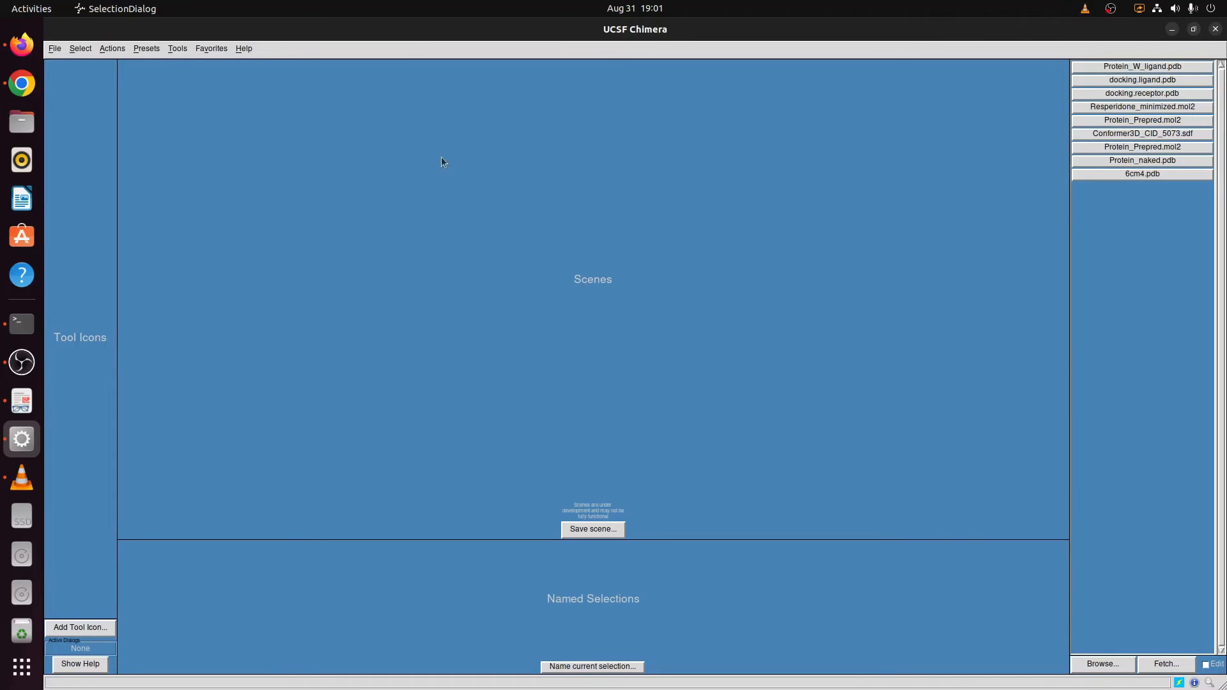
- Open Protein_naked.pdb from the Protein_Files folder
click(55, 51)
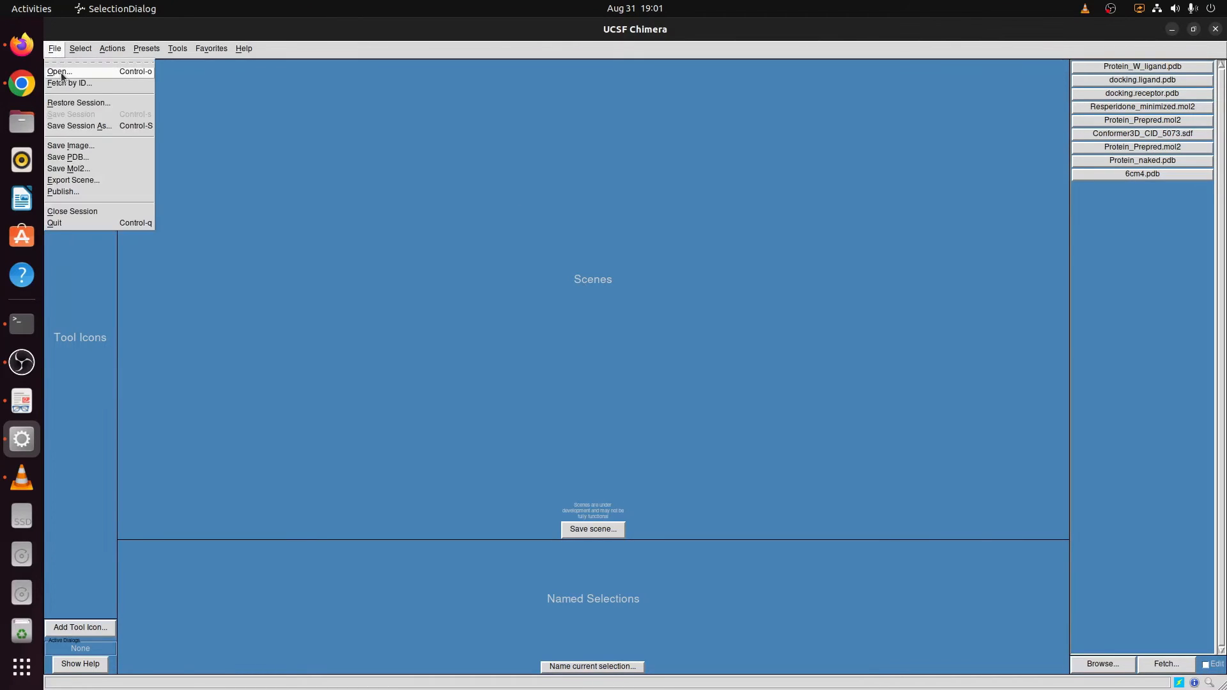
click(60, 71)
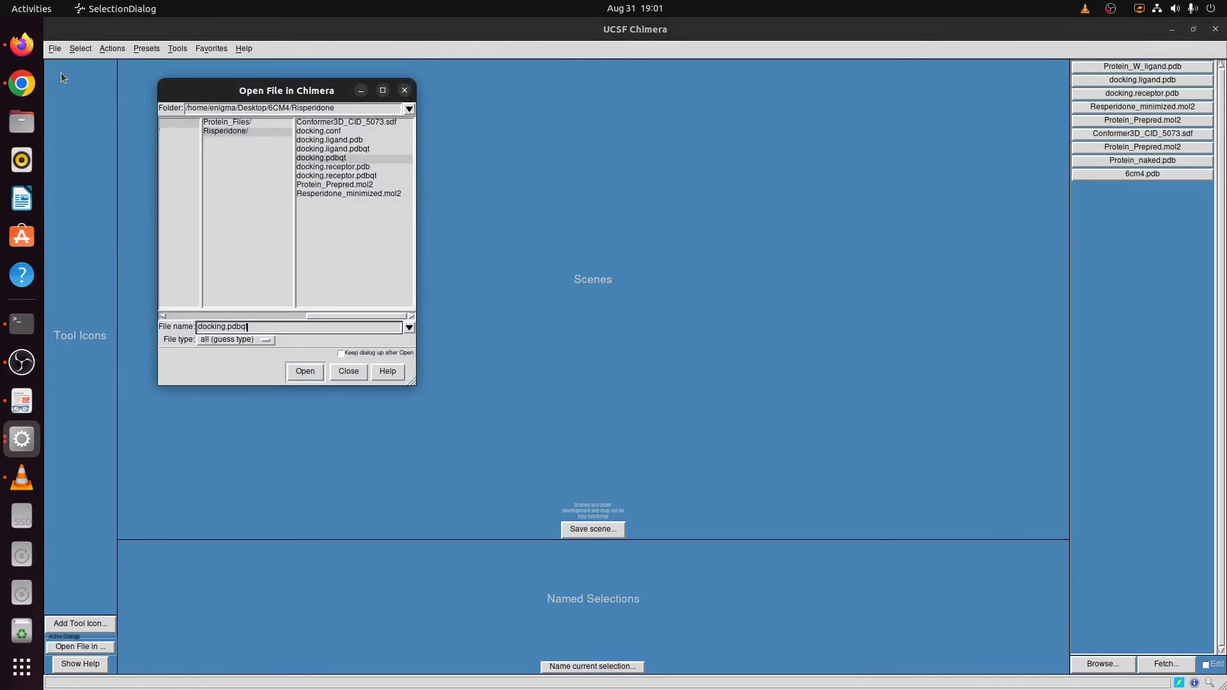
click(224, 122)
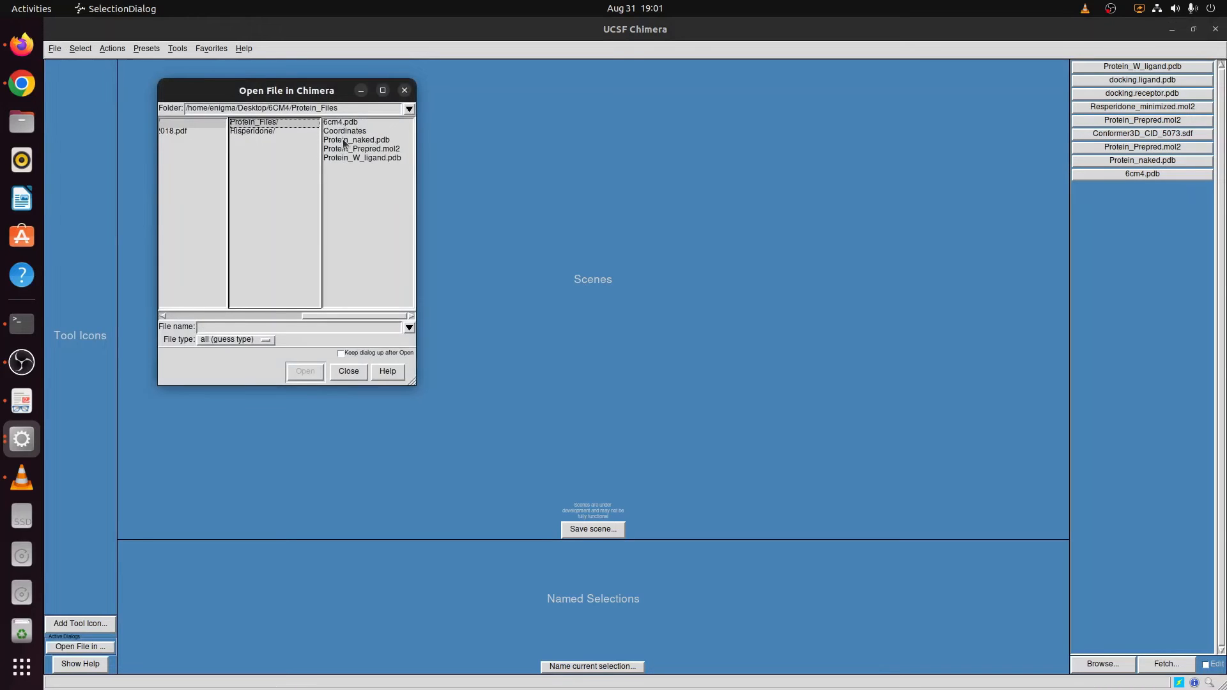
click(344, 142)
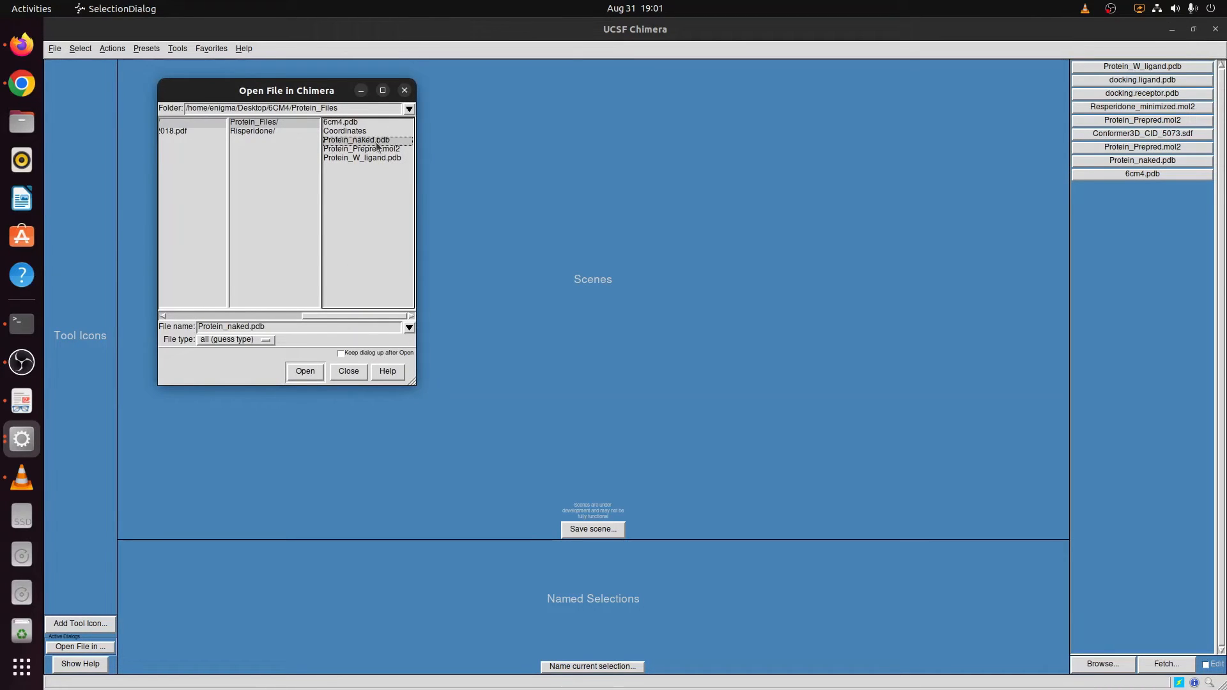
click(313, 374)
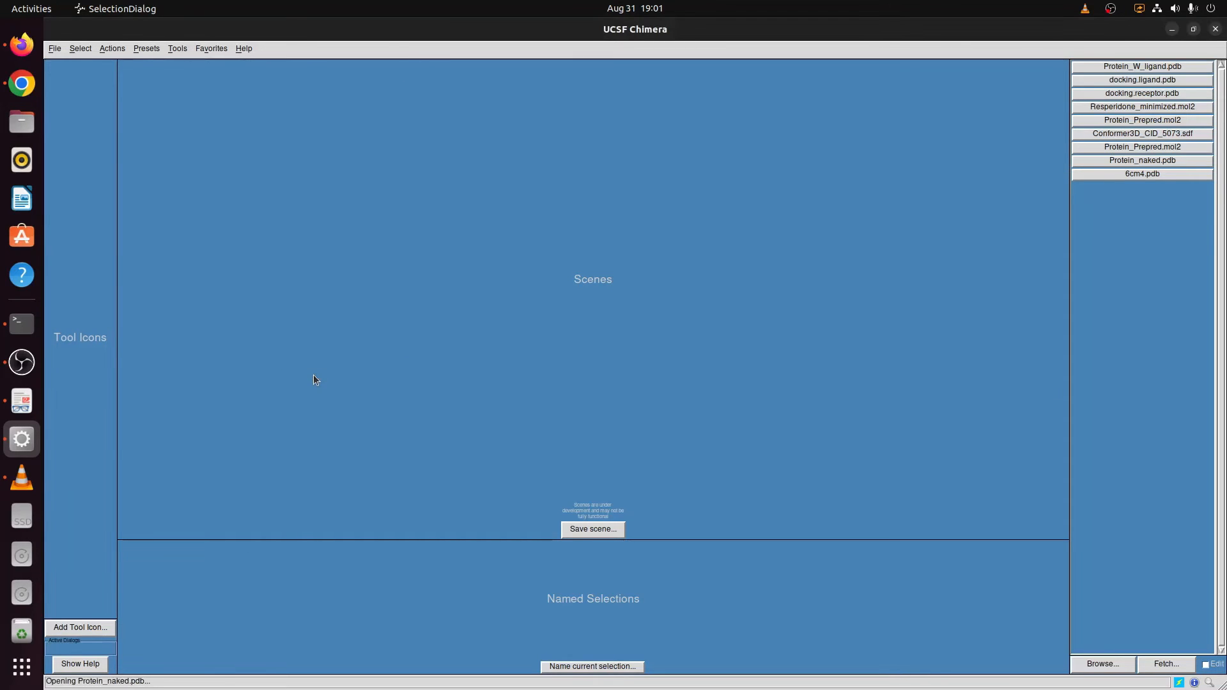
- Load the docking results file docking.pdbqt from the Risperidone folder into ViewDock
drag(634, 225, 602, 463)
drag(489, 309, 520, 133)
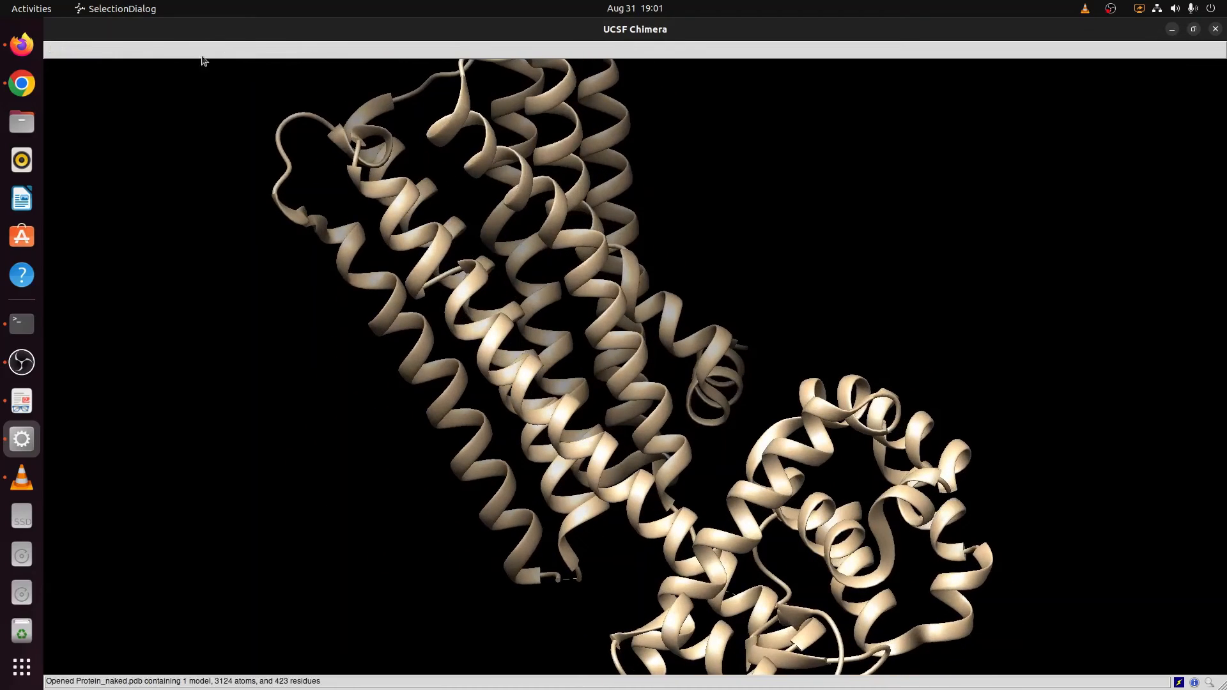
click(178, 50)
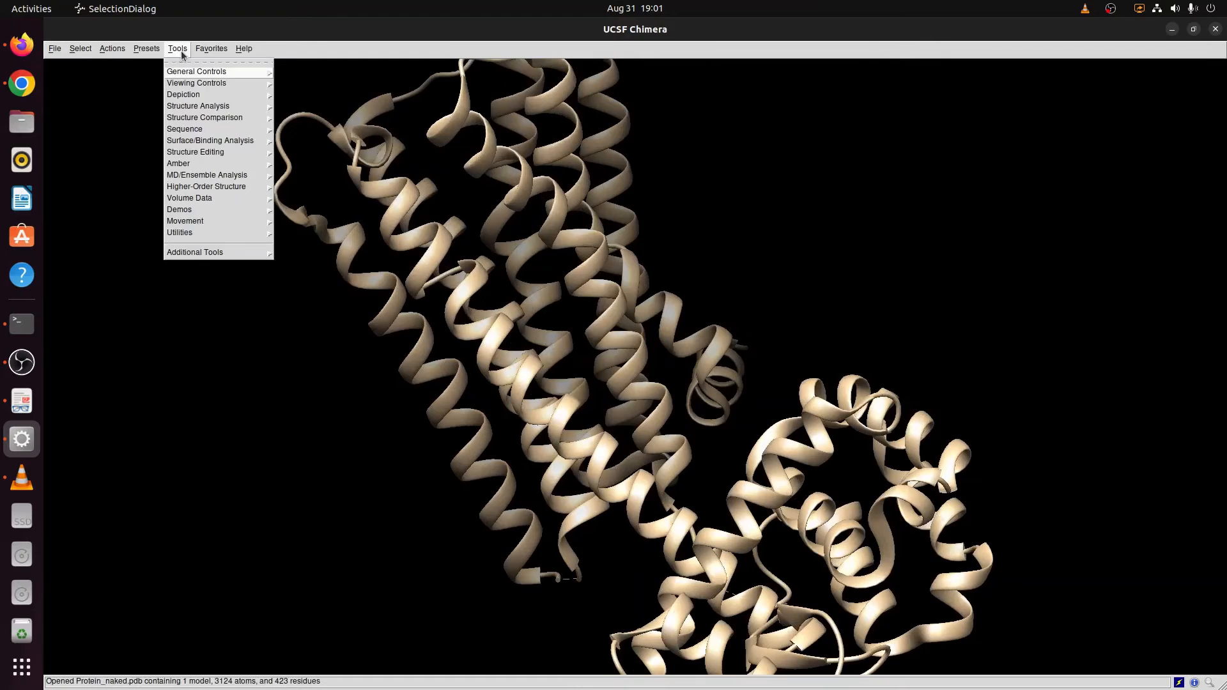
mouse_move(185, 154)
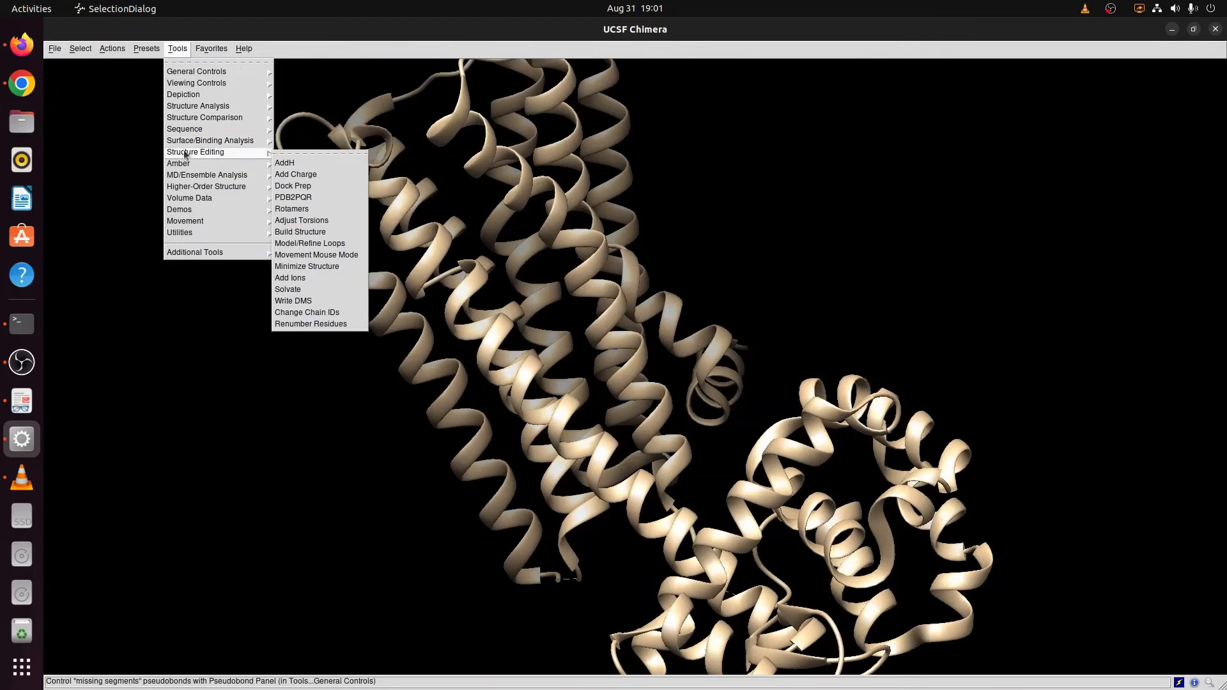
mouse_move(245, 143)
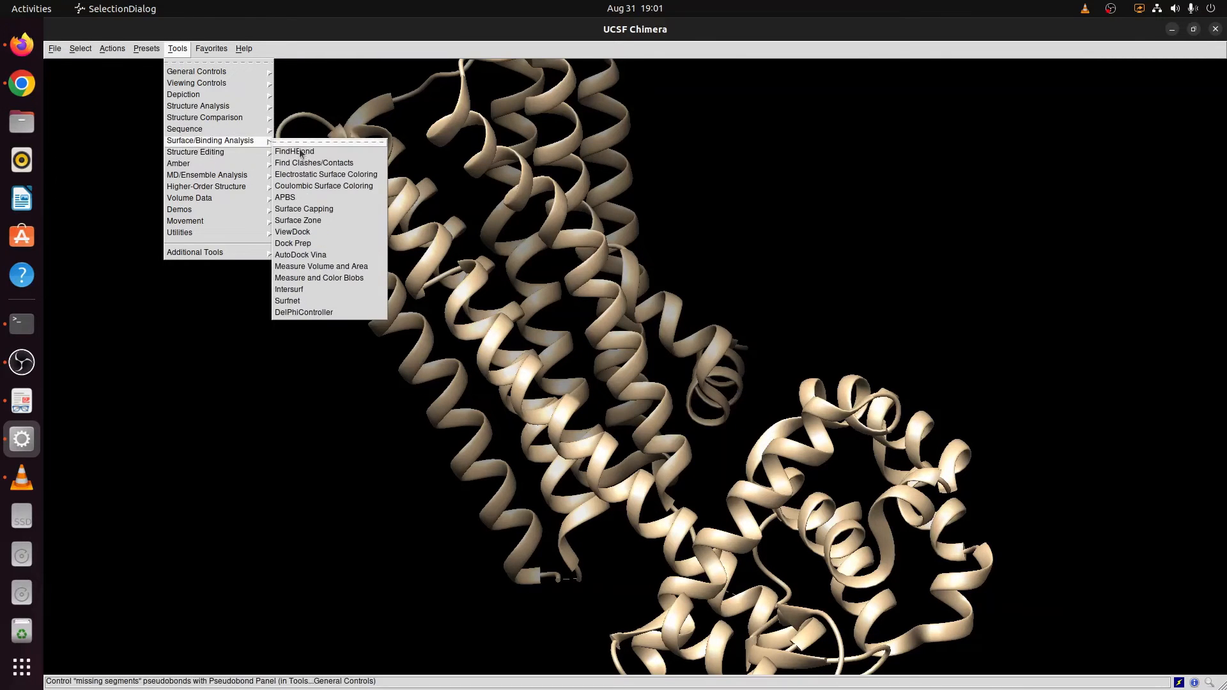
click(292, 234)
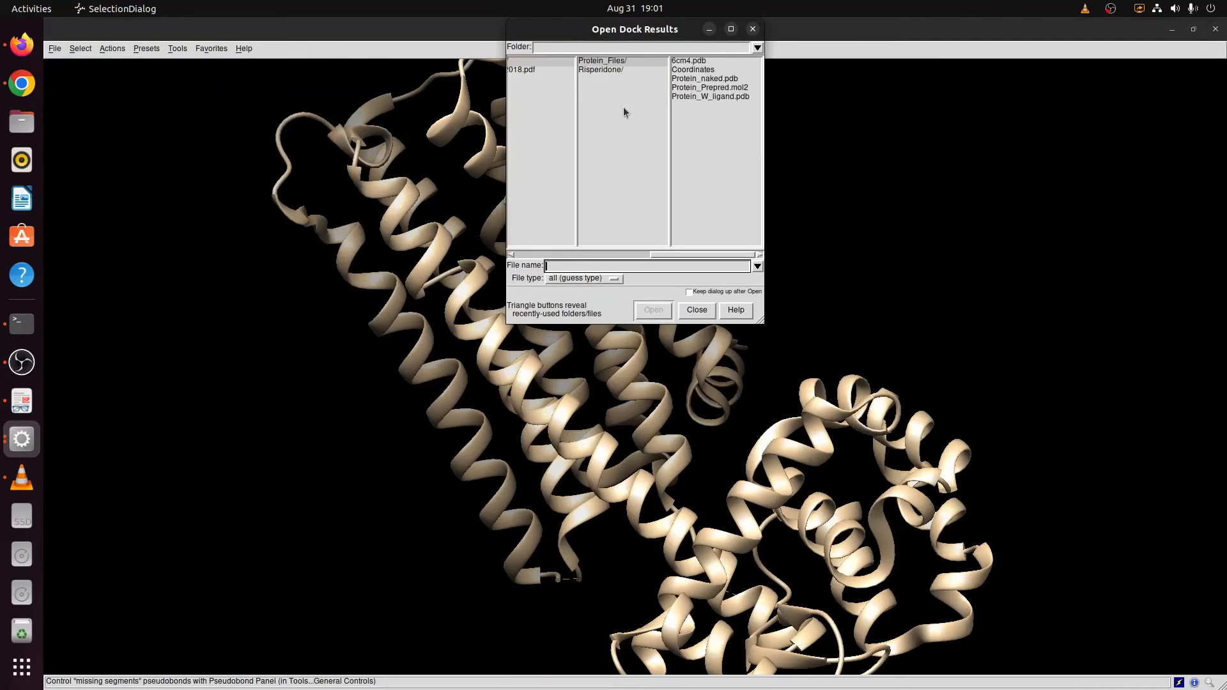
click(602, 70)
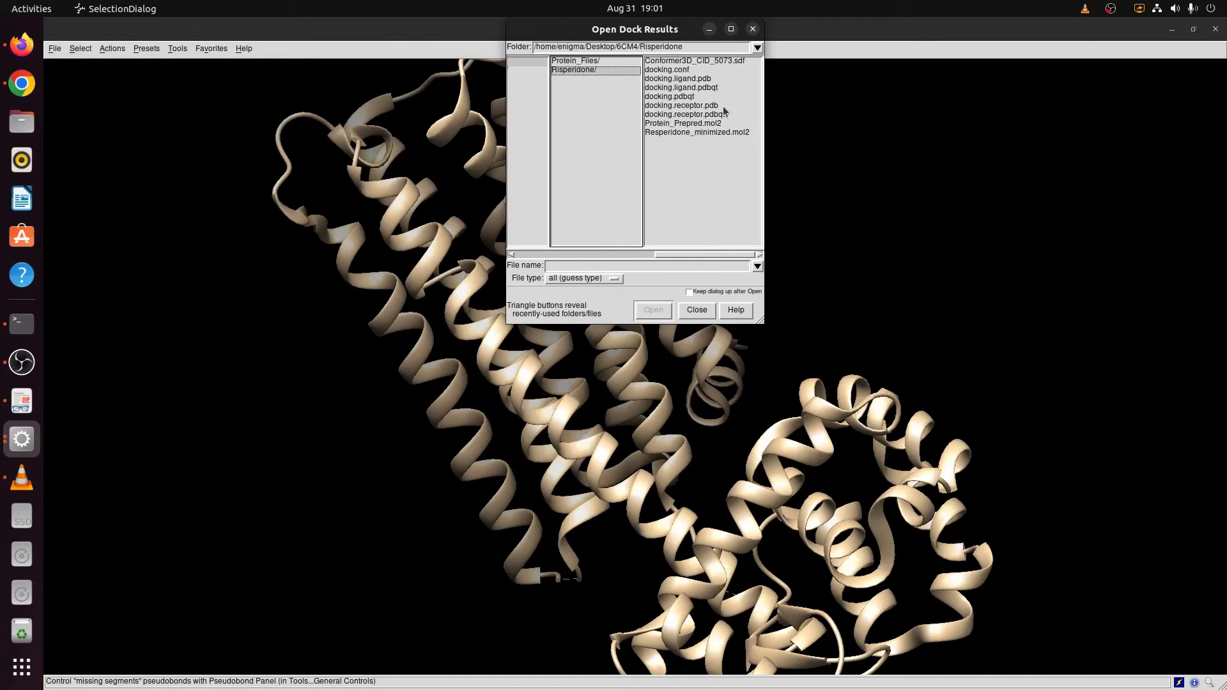
click(668, 97)
drag(661, 38, 897, 95)
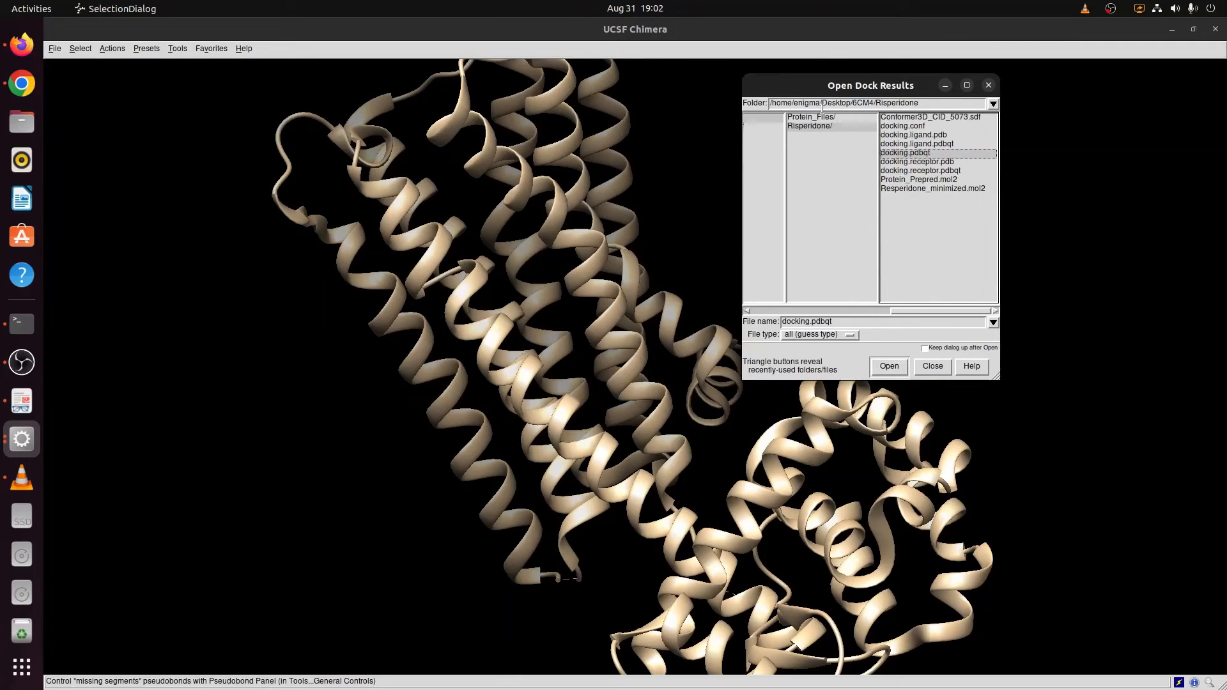
click(894, 365)
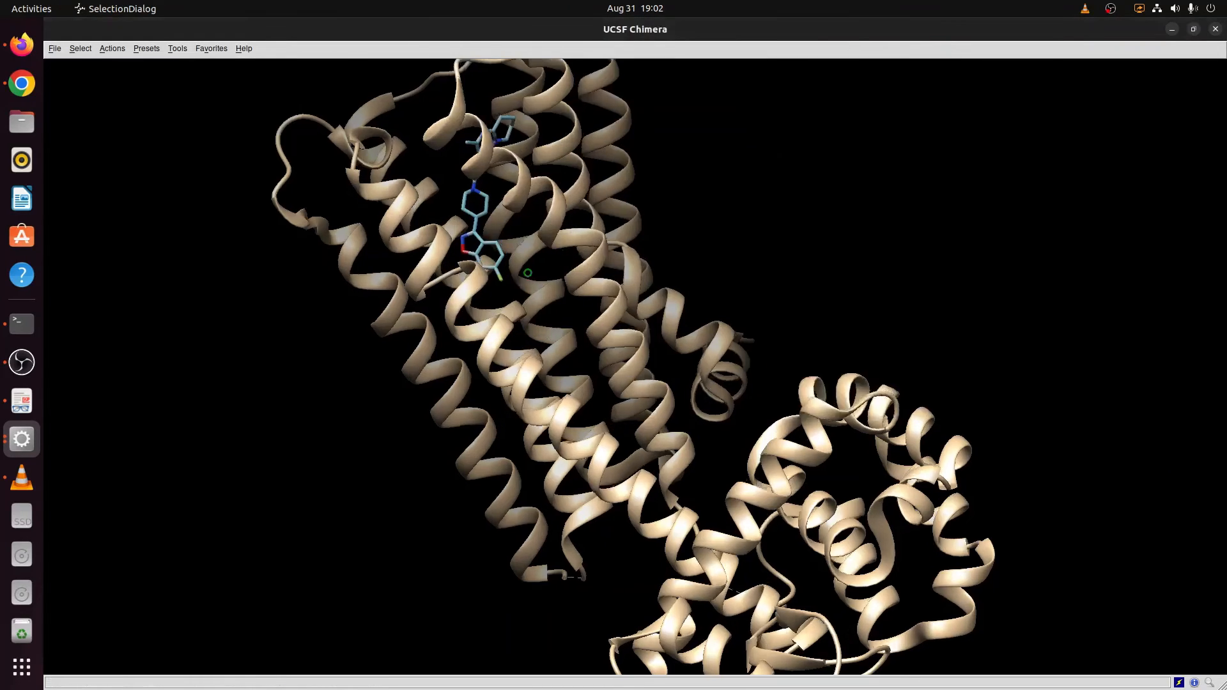
- Inspect the docked ligand inside the receptor and bring the ViewDock results window back into view
drag(895, 544, 527, 136)
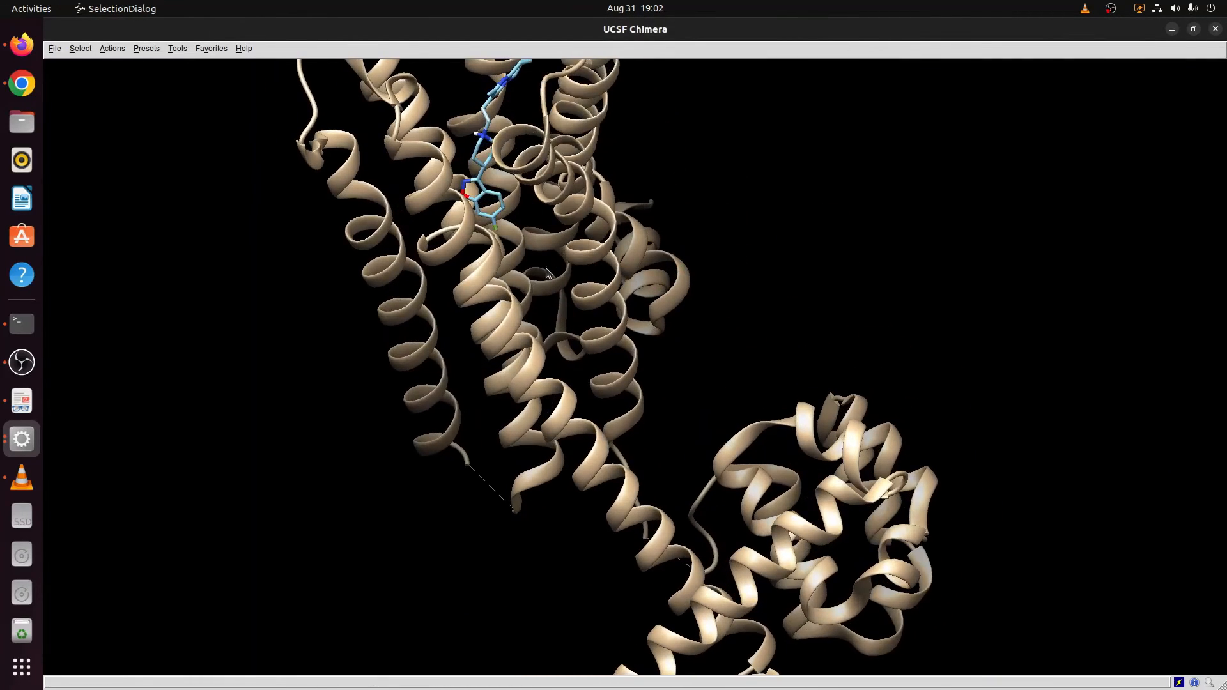
drag(545, 272, 543, 147)
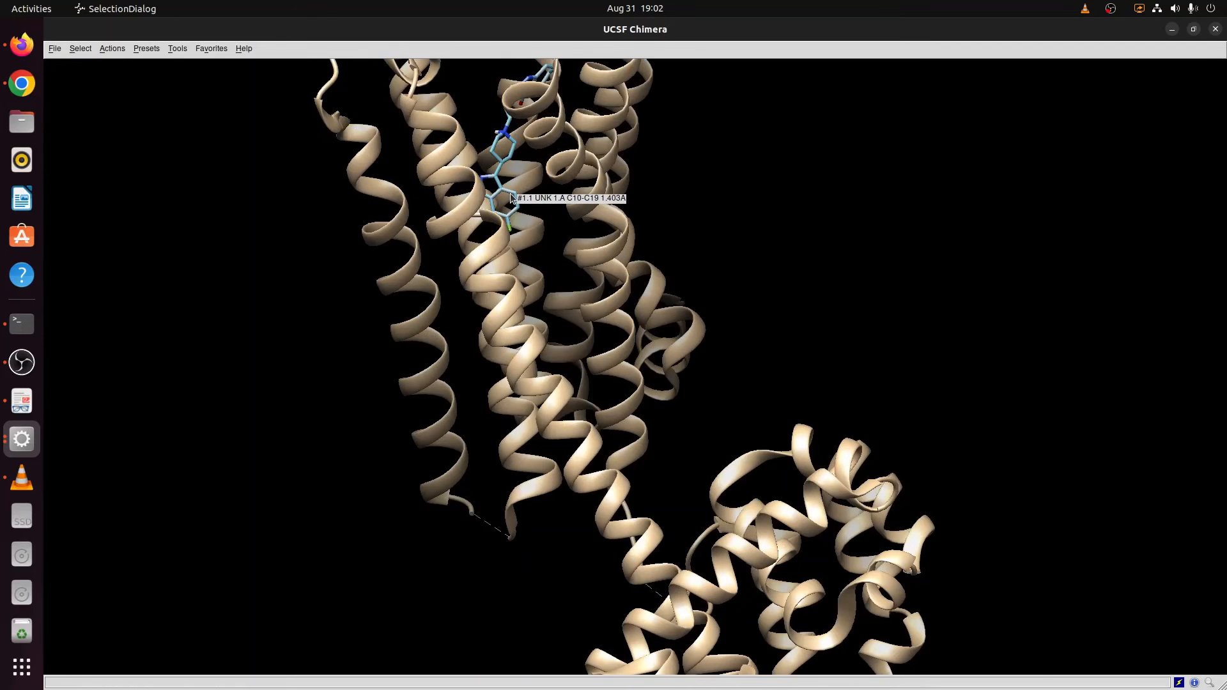
click(22, 441)
click(167, 490)
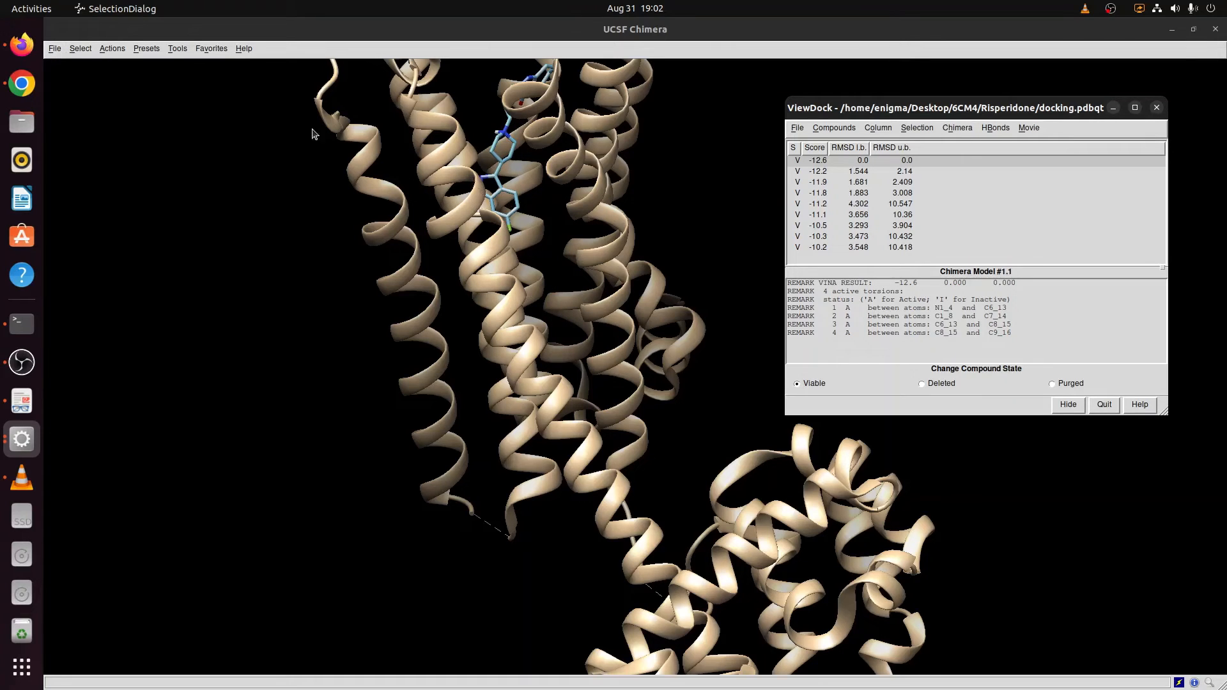
- Start a PDB export to the Risperidone folder with the file name Pose1 and enlarge the save dialog to show more models
click(55, 49)
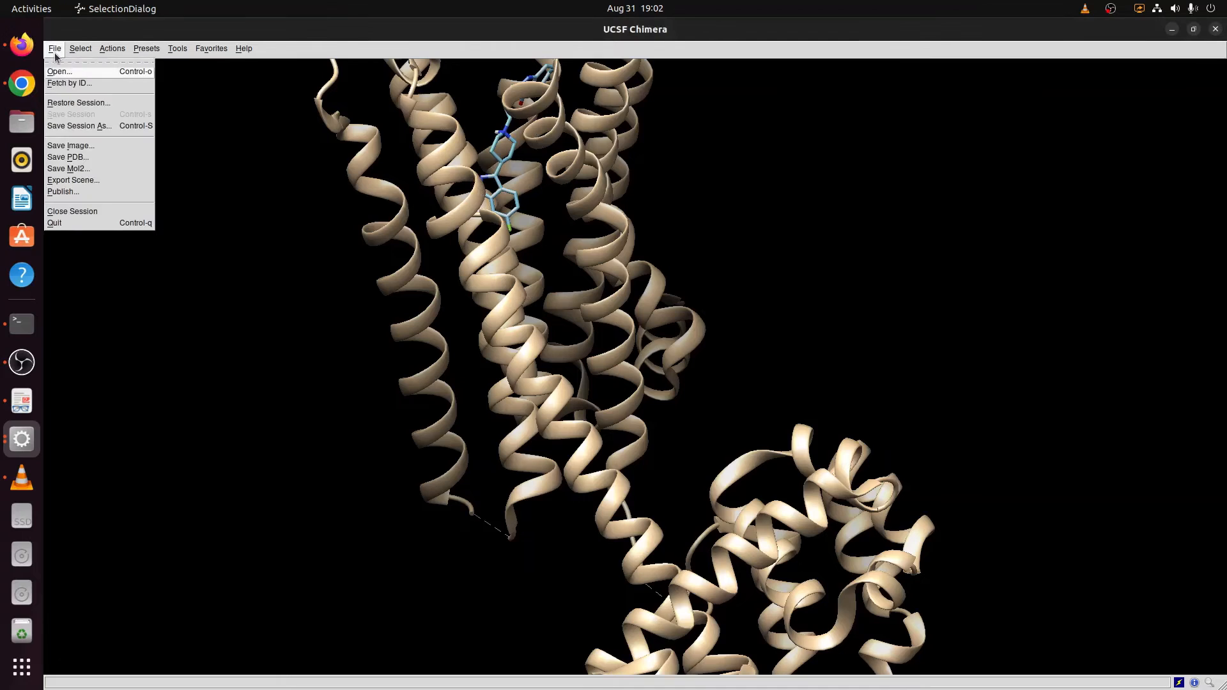
click(64, 159)
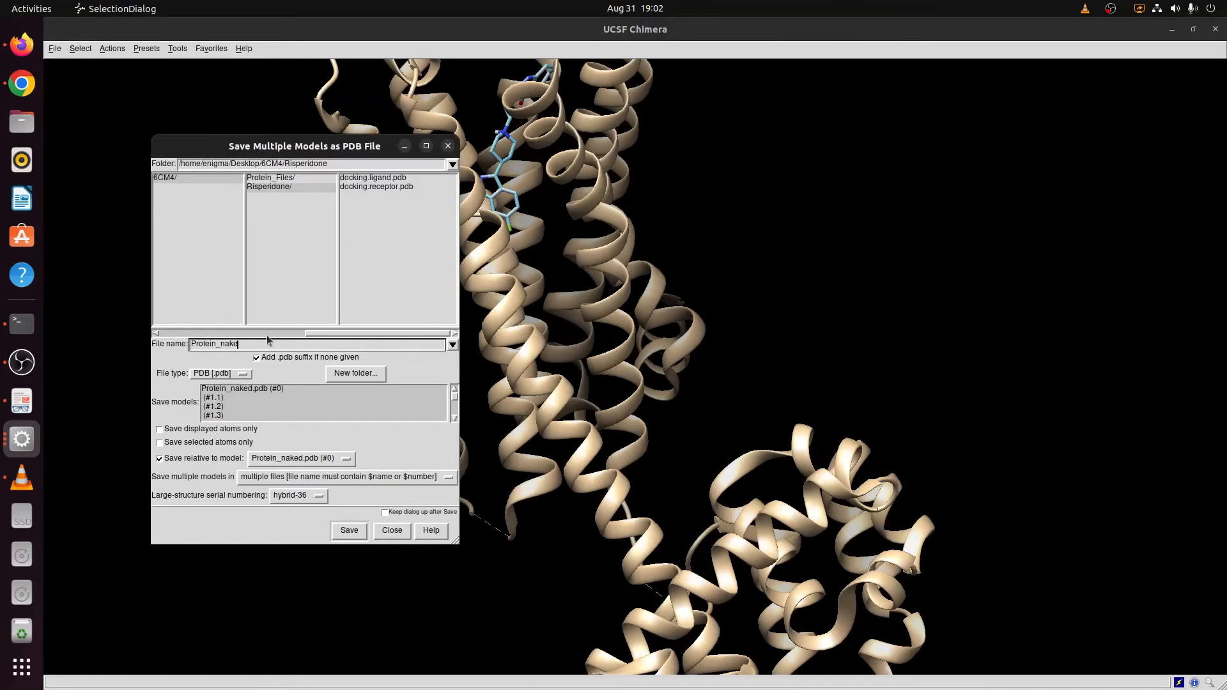
key(BackSpace)
key(BackSpace)
key(BackSpace)
key(BackSpace)
key(BackSpace)
key(BackSpace)
key(BackSpace)
text(ose1)
drag(325, 151, 329, 100)
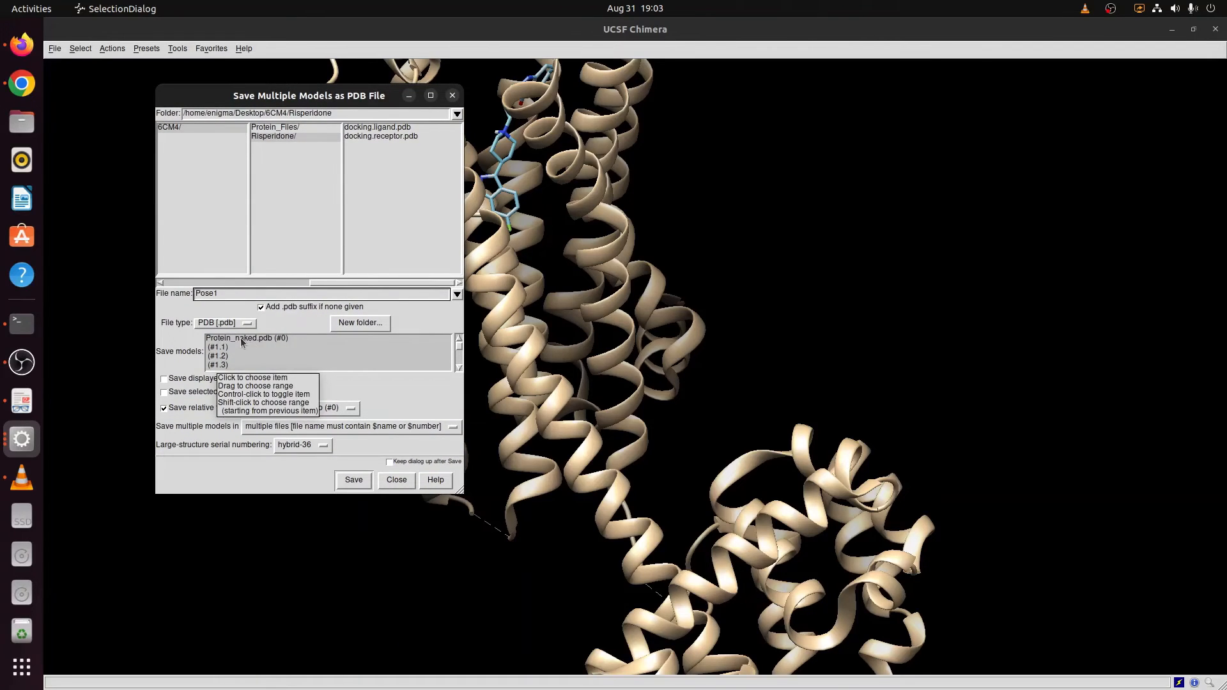
drag(460, 490, 525, 581)
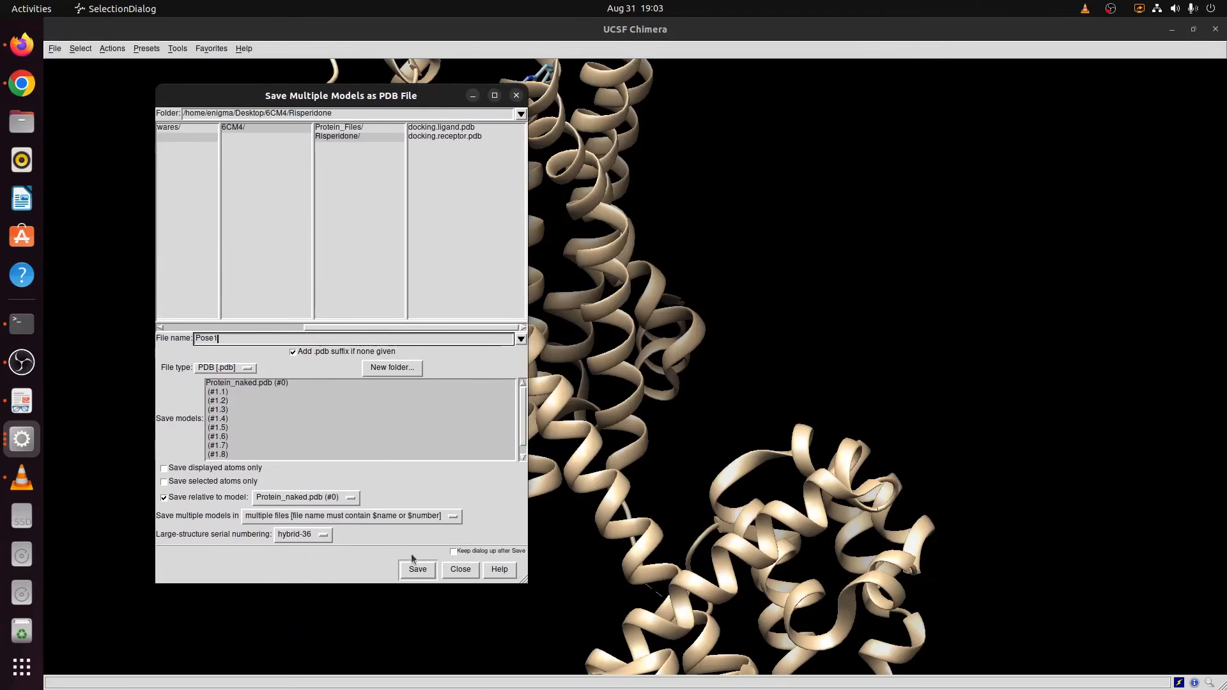
- Restrict the export to Protein_naked.pdb (#0) and pose #1.1, combine them in a single file, and save it
click(221, 383)
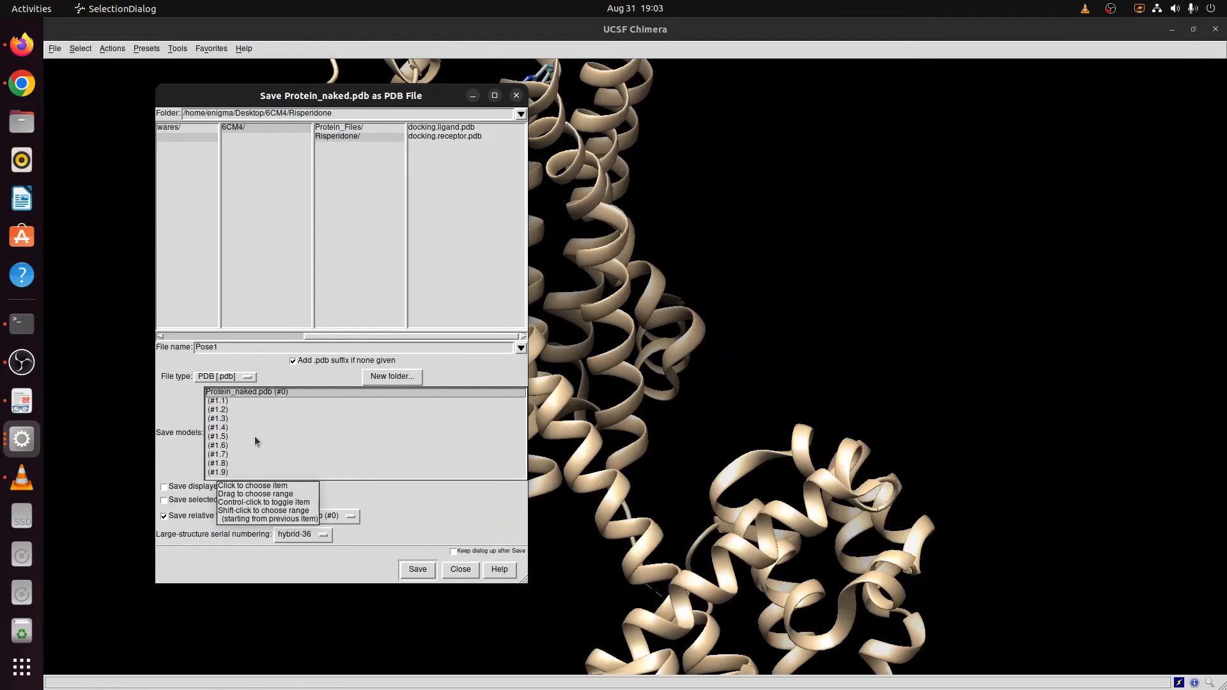
ctrl+click(221, 401)
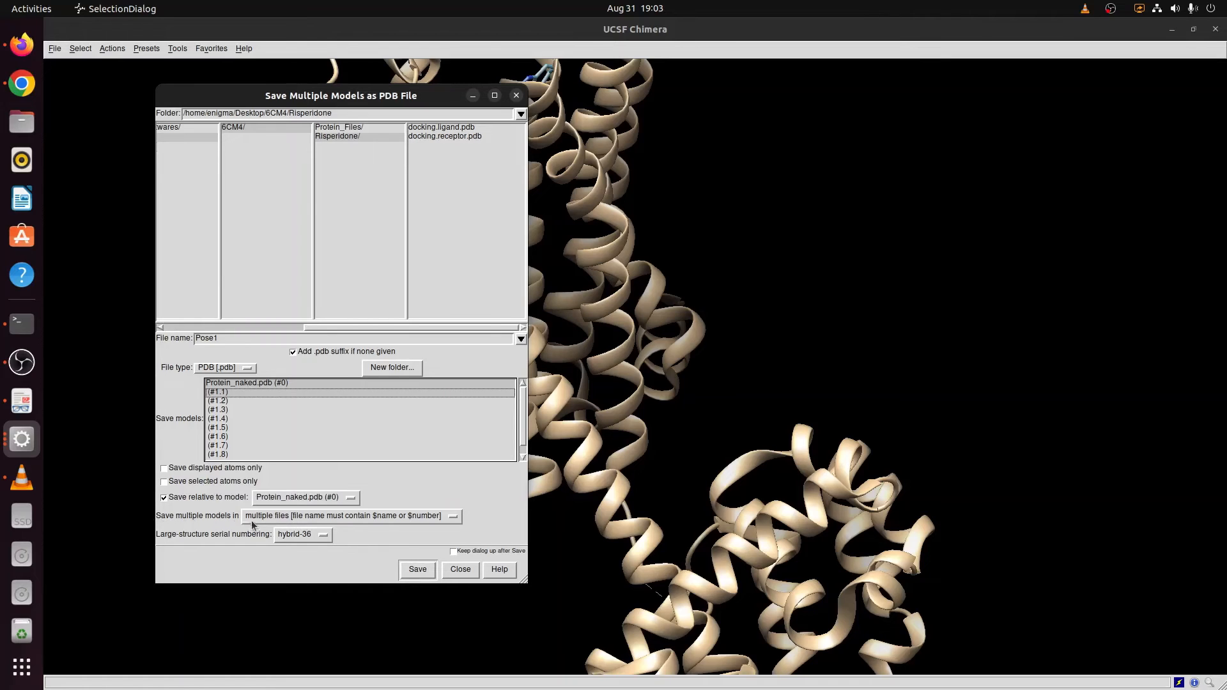
click(288, 518)
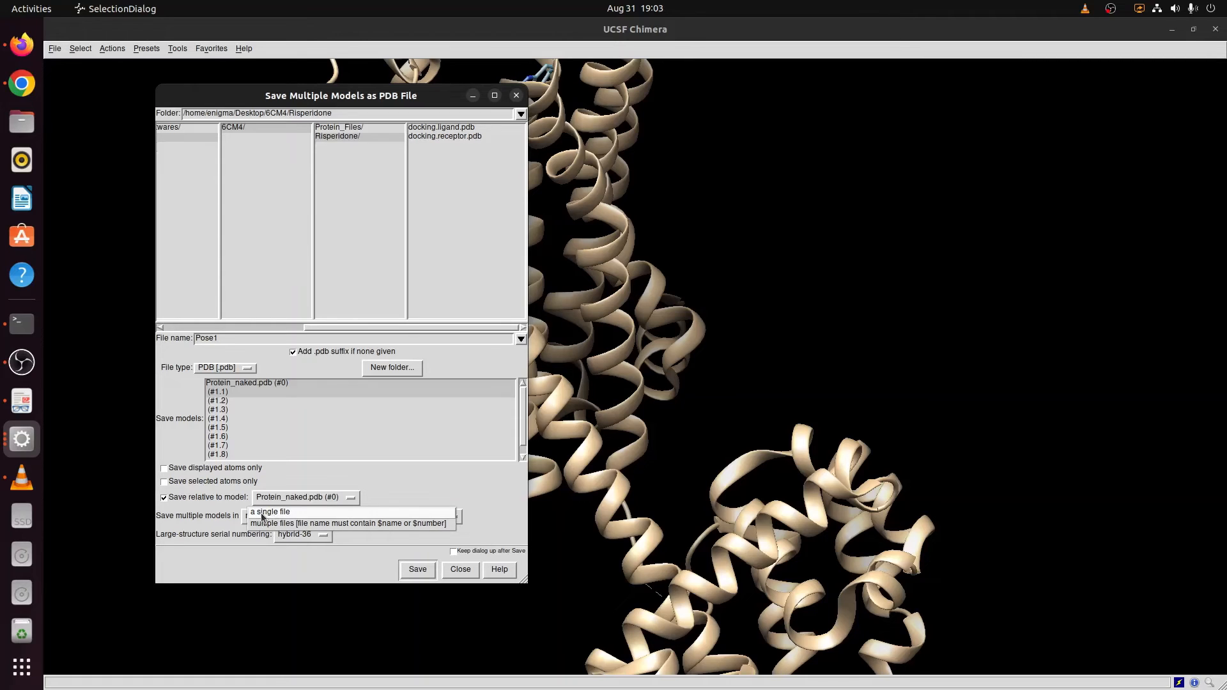
click(262, 513)
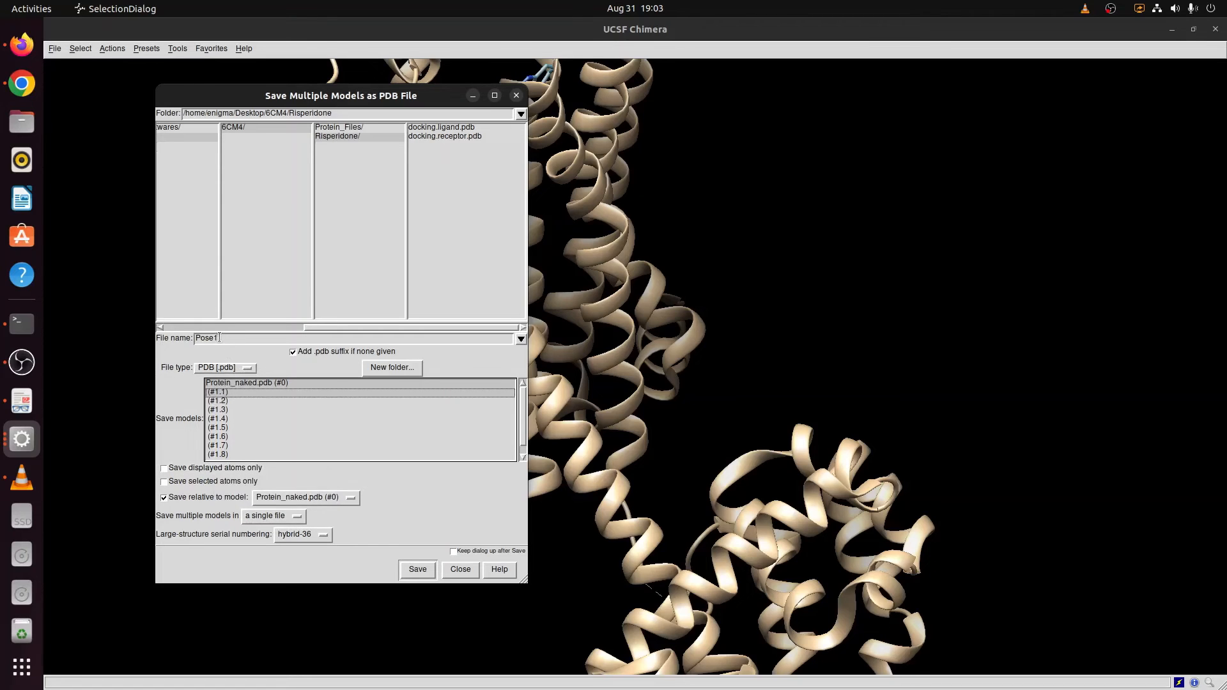
click(416, 569)
click(422, 569)
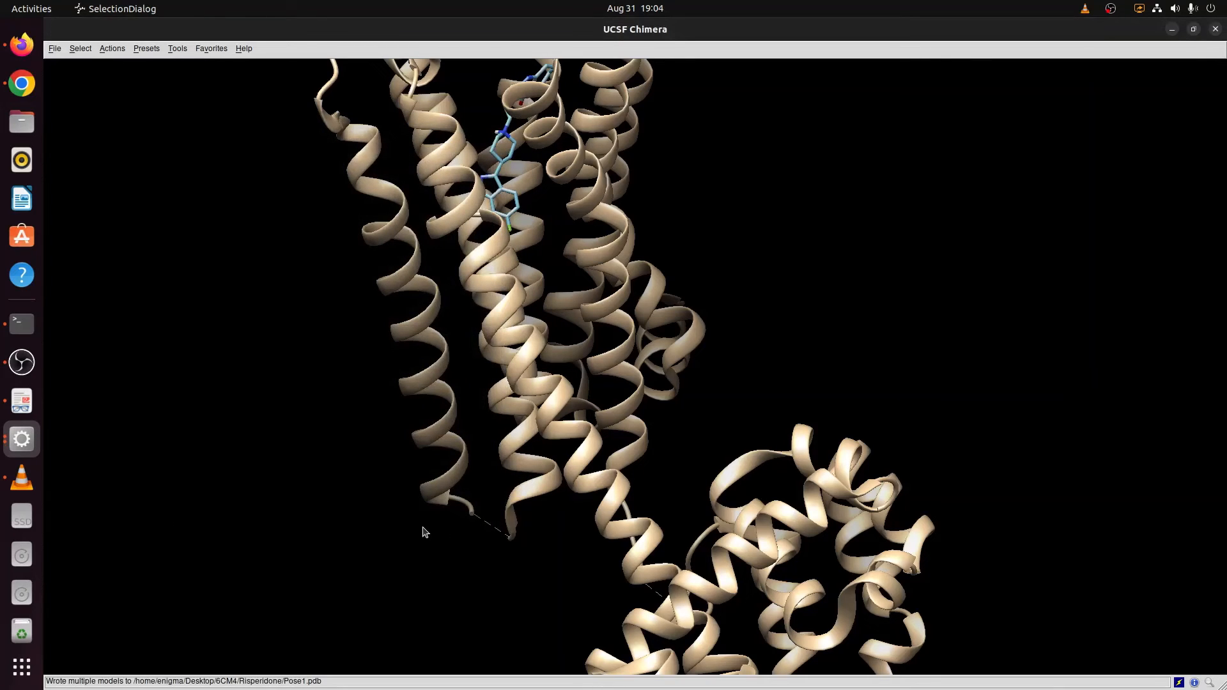
- Save Protein_naked.pdb (#0) together with pose #1.2 as PDB file Pose2 in the Risperidone folder, then minimize the main window
click(55, 50)
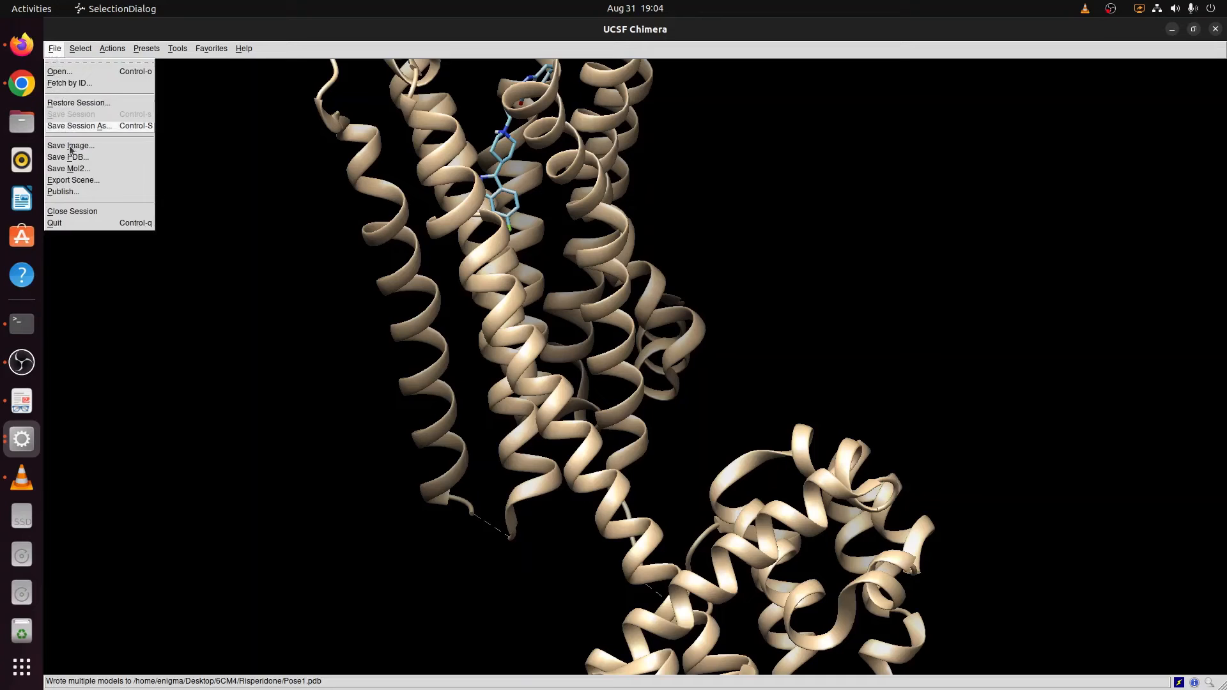
click(69, 158)
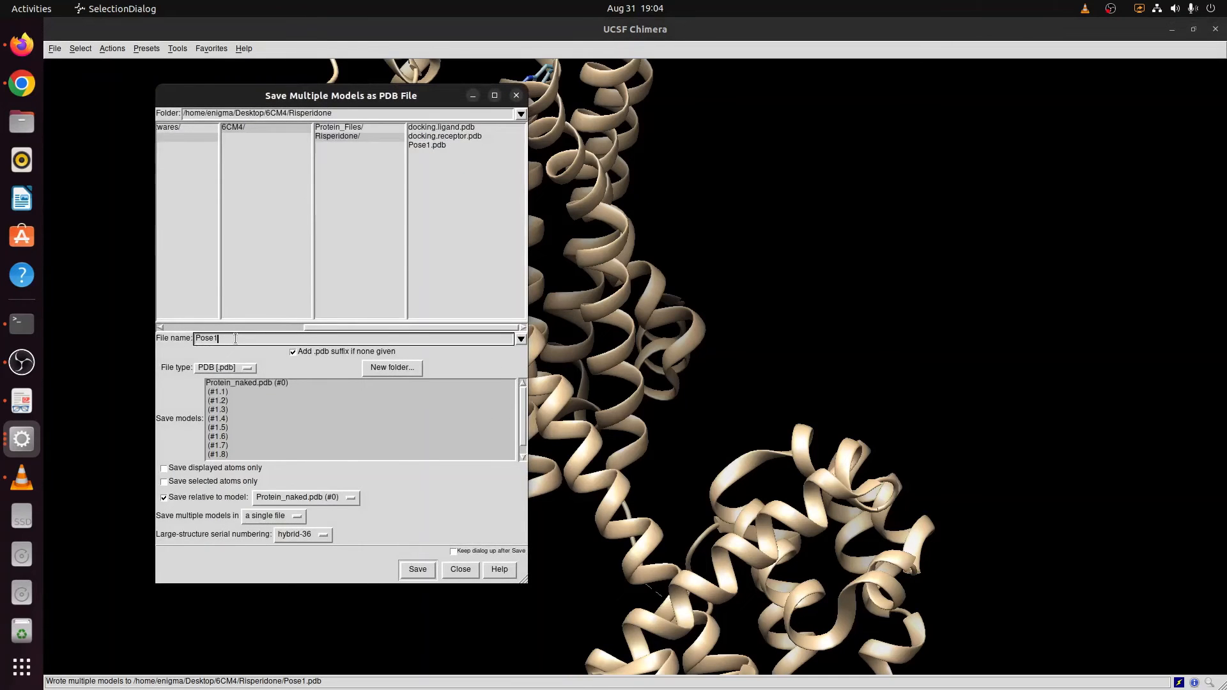
text(2)
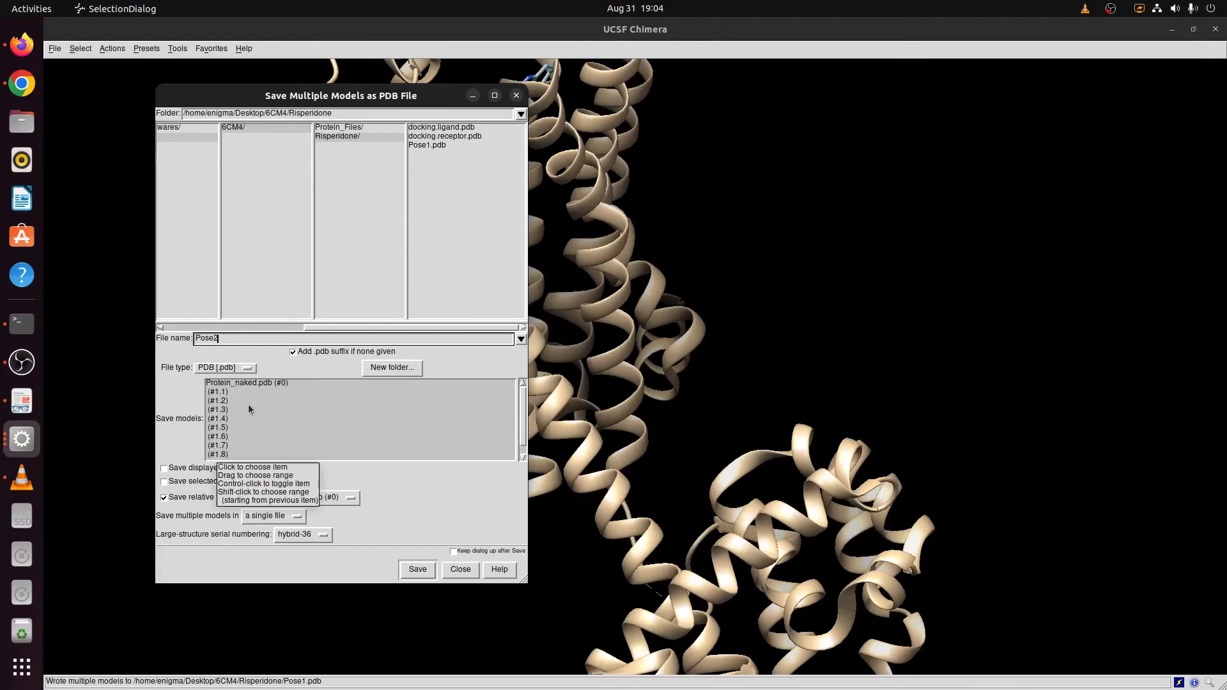
click(237, 388)
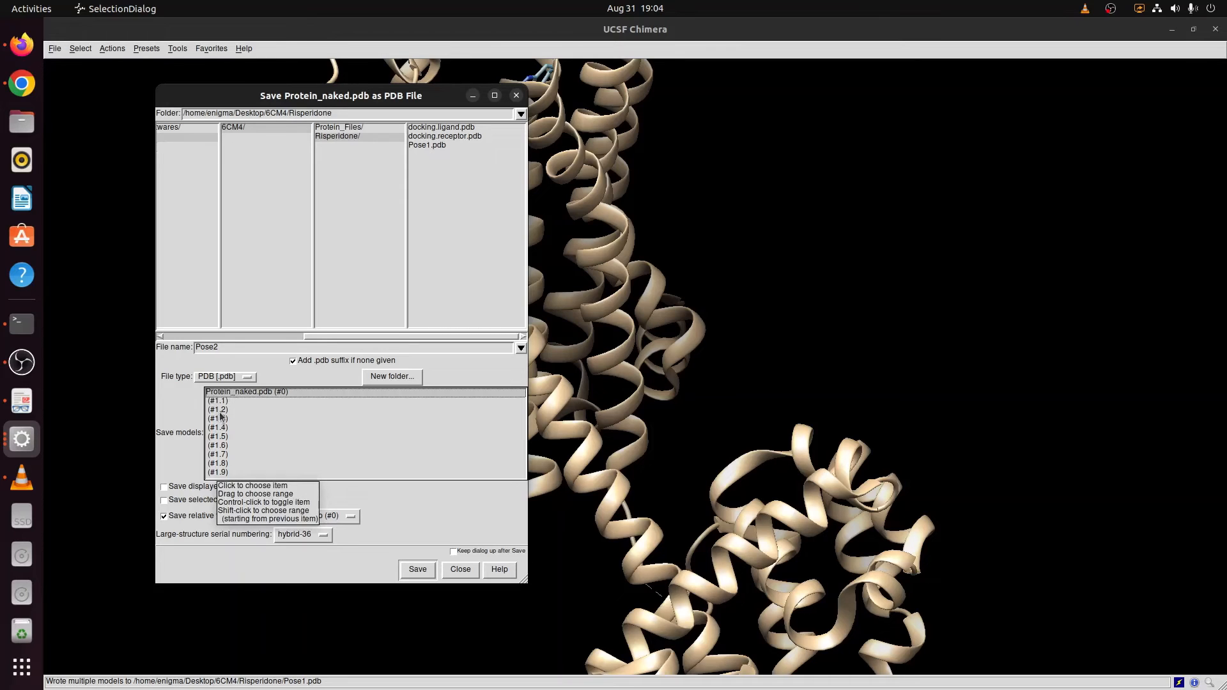
ctrl+click(224, 413)
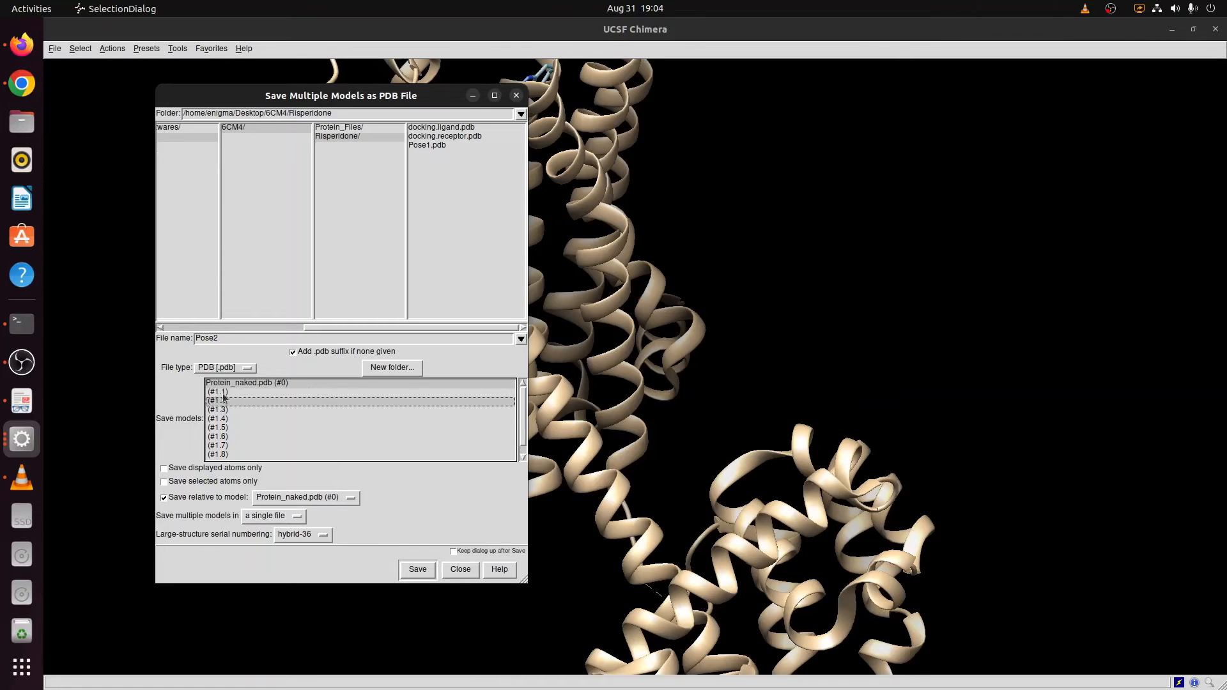
click(417, 569)
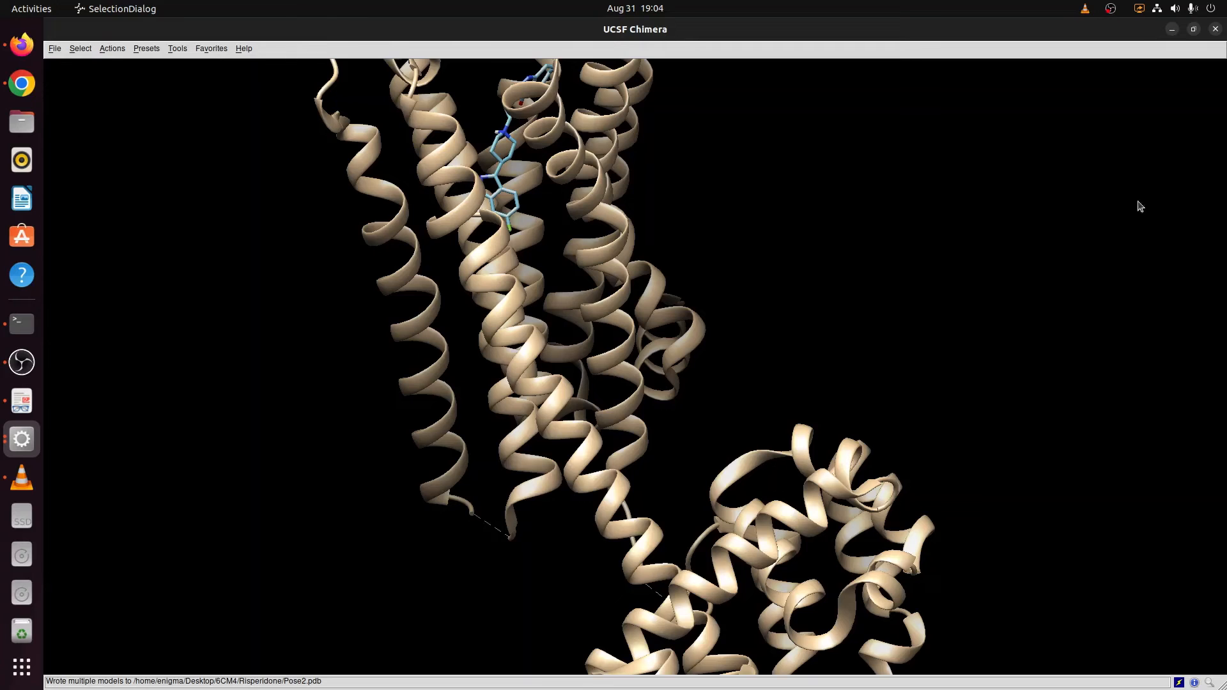
click(1171, 31)
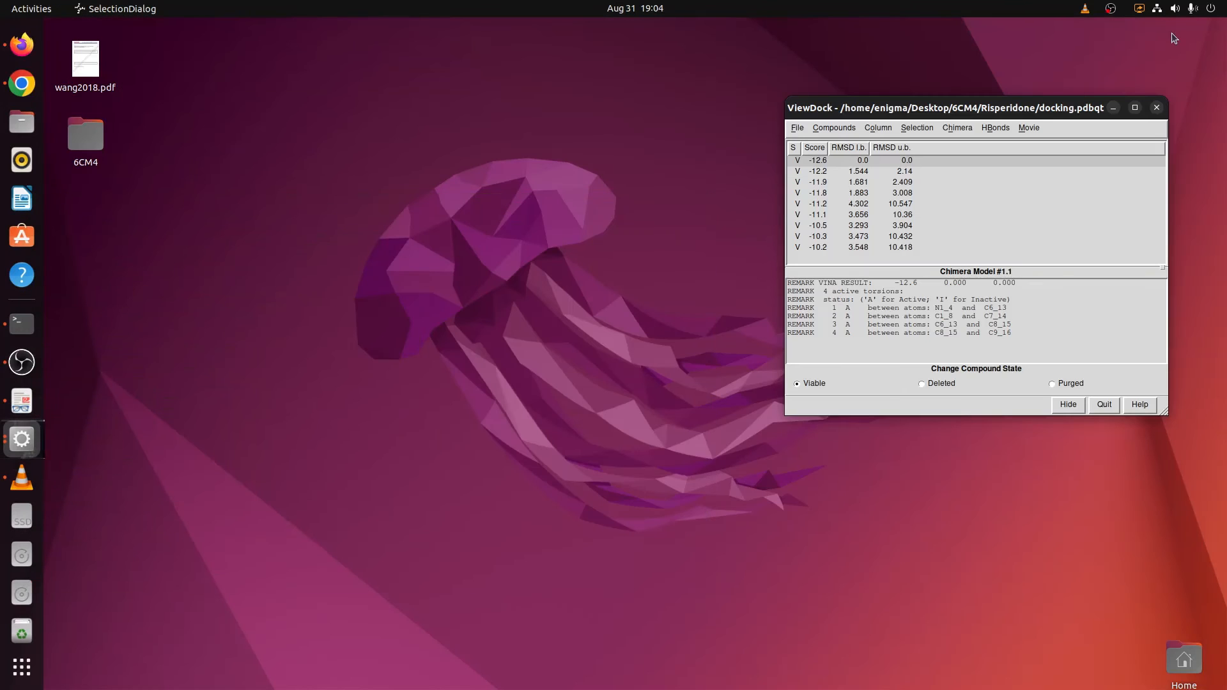
- Check the Risperidone folder inside 6CM4 for the exported Pose1.pdb and Pose2.pdb files, then close the file manager
double_click(91, 144)
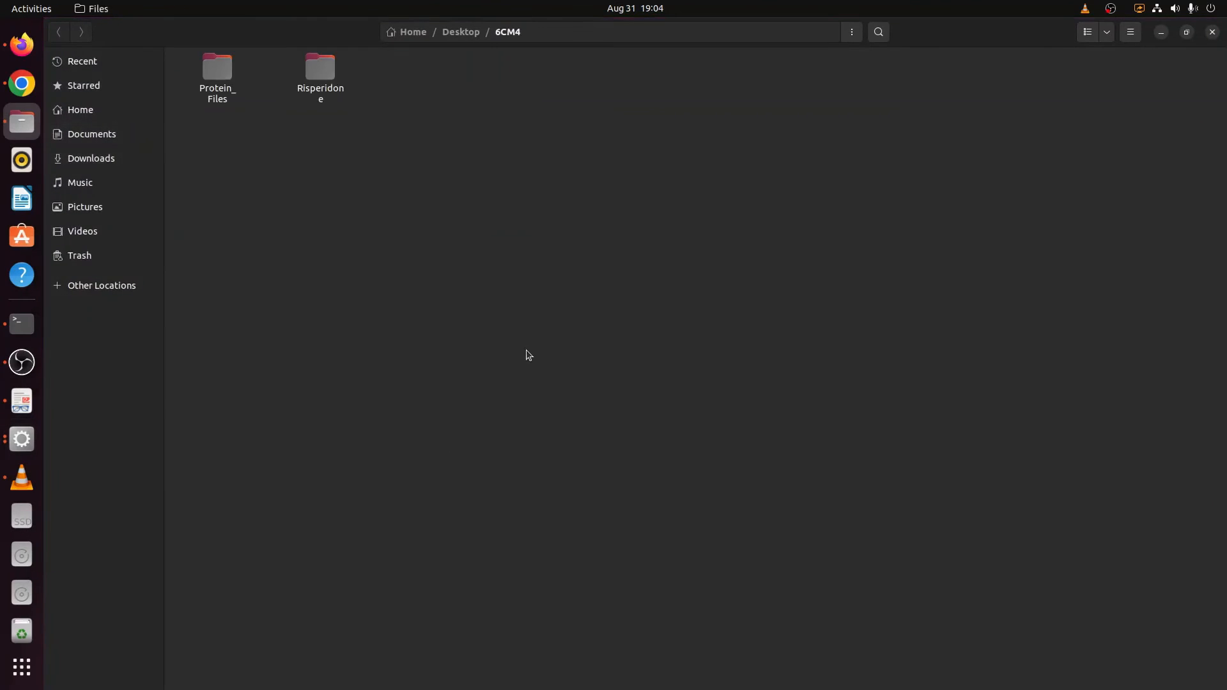
double_click(336, 70)
click(671, 64)
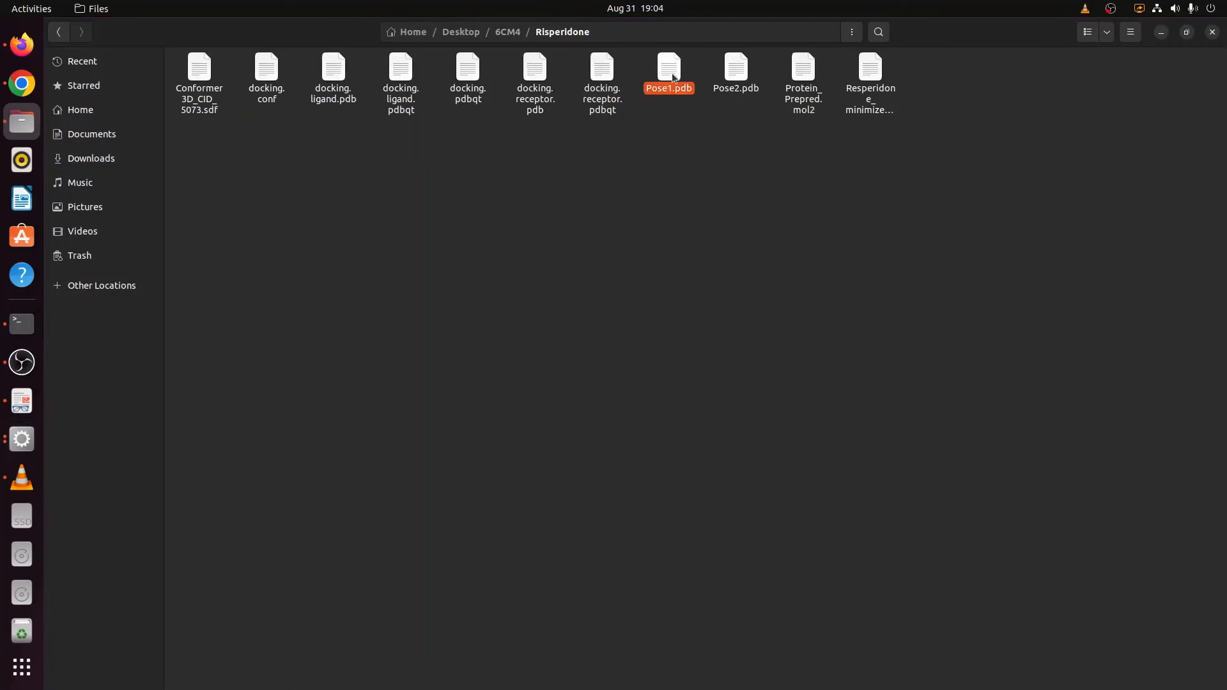
click(744, 64)
click(677, 69)
click(702, 75)
click(673, 78)
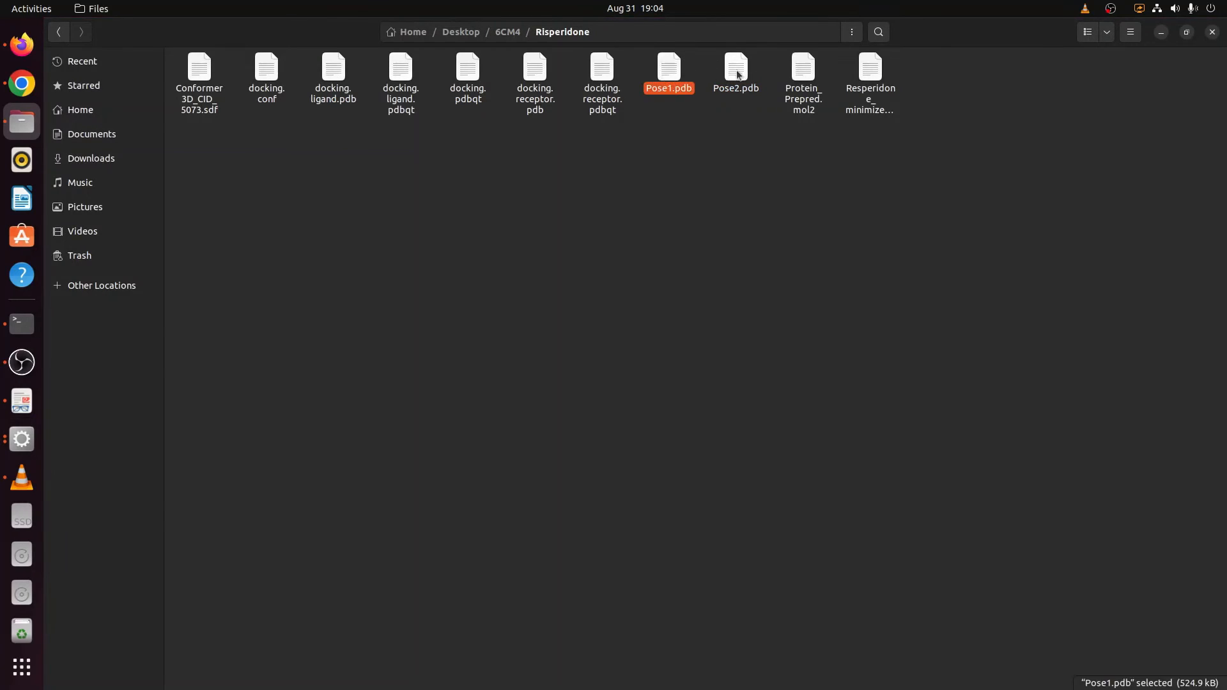
click(737, 72)
click(676, 72)
click(731, 73)
click(669, 70)
click(736, 75)
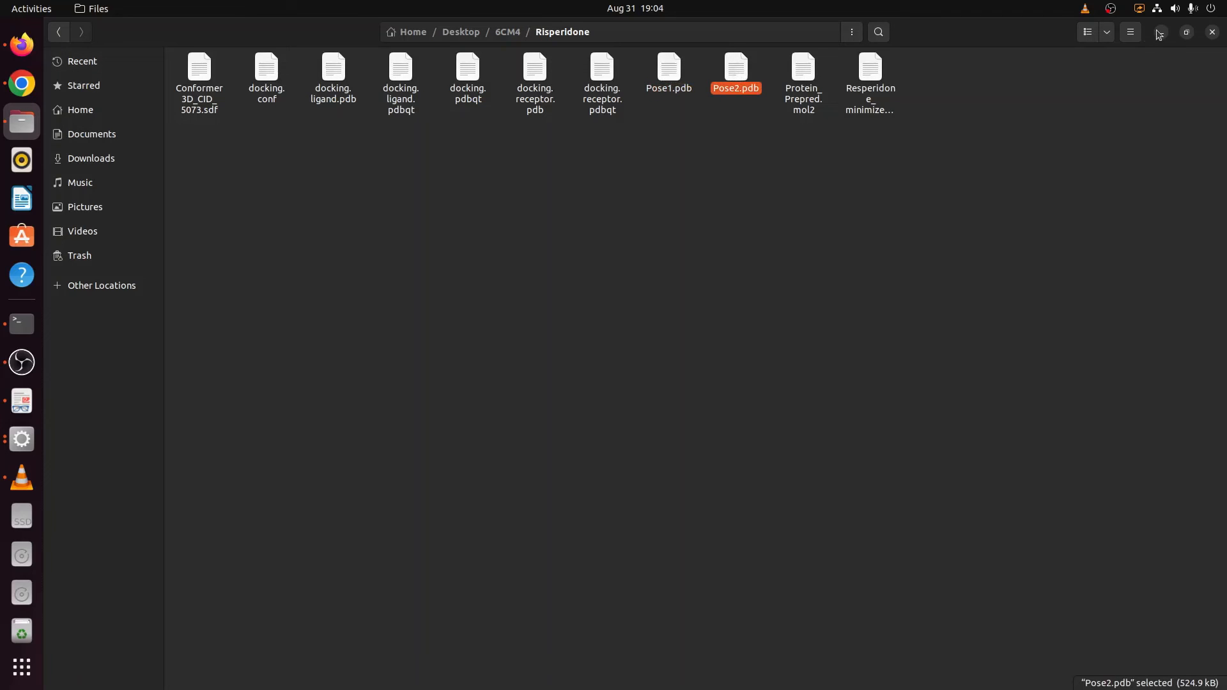
click(1214, 35)
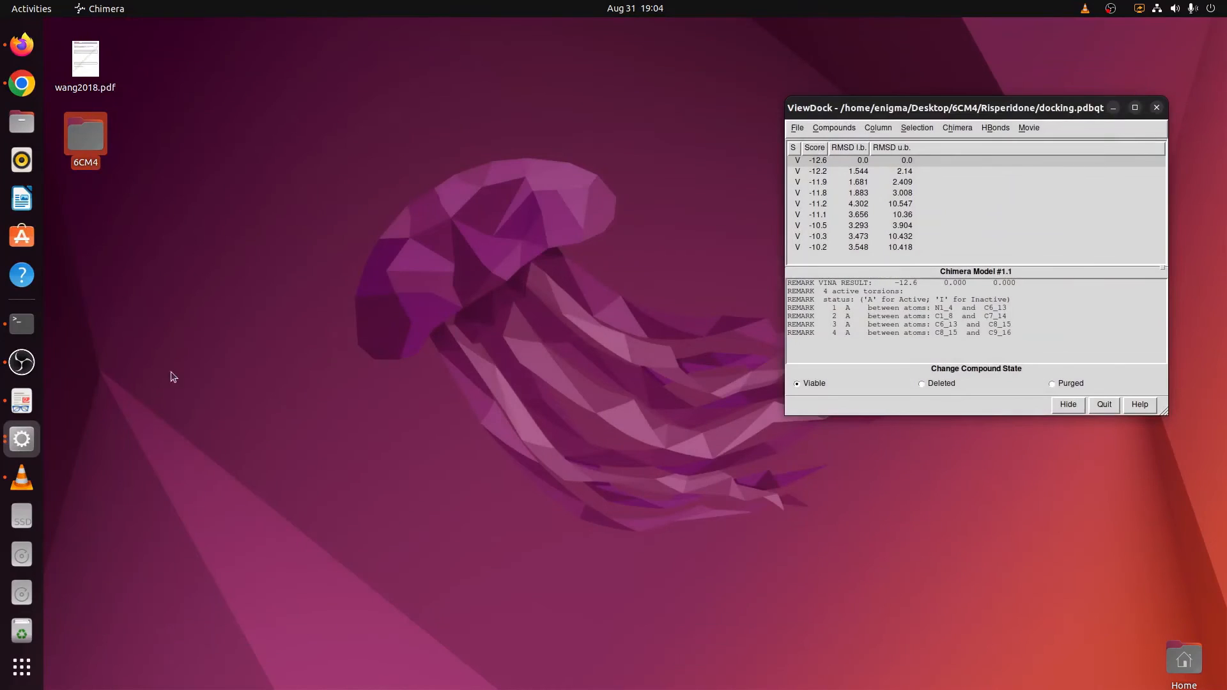
- Bring the Chimera windows back into view, quit the ViewDock results, and close the current session
click(16, 441)
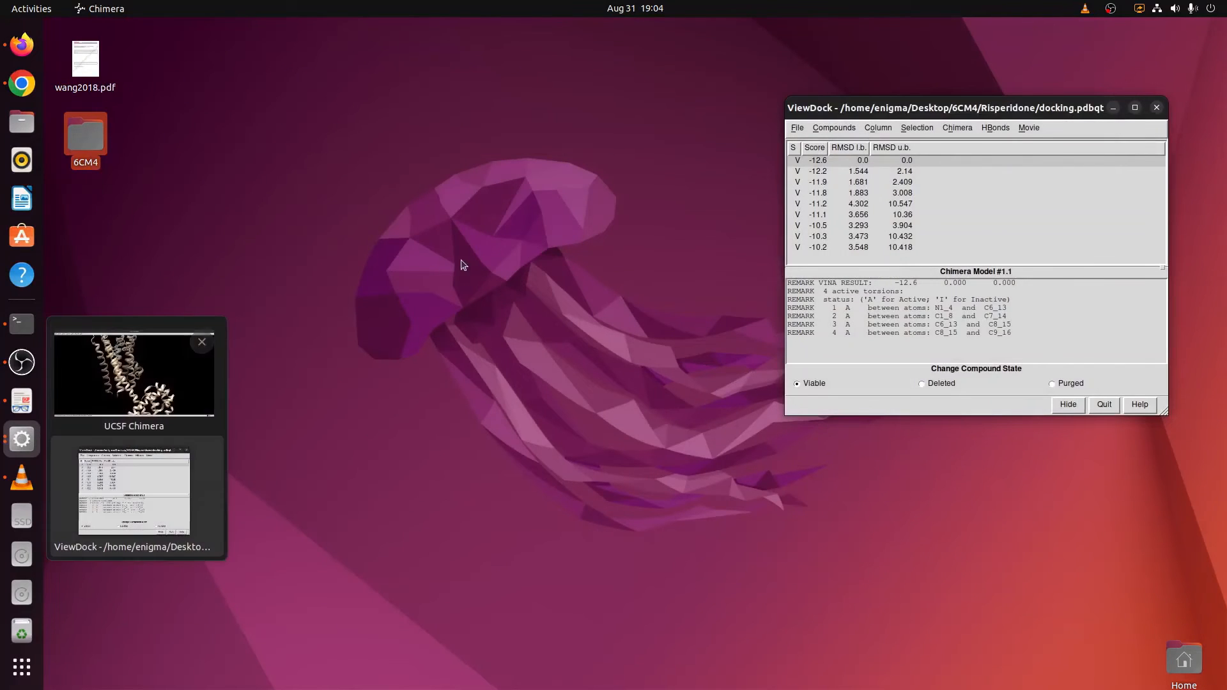
click(162, 475)
click(12, 449)
click(117, 384)
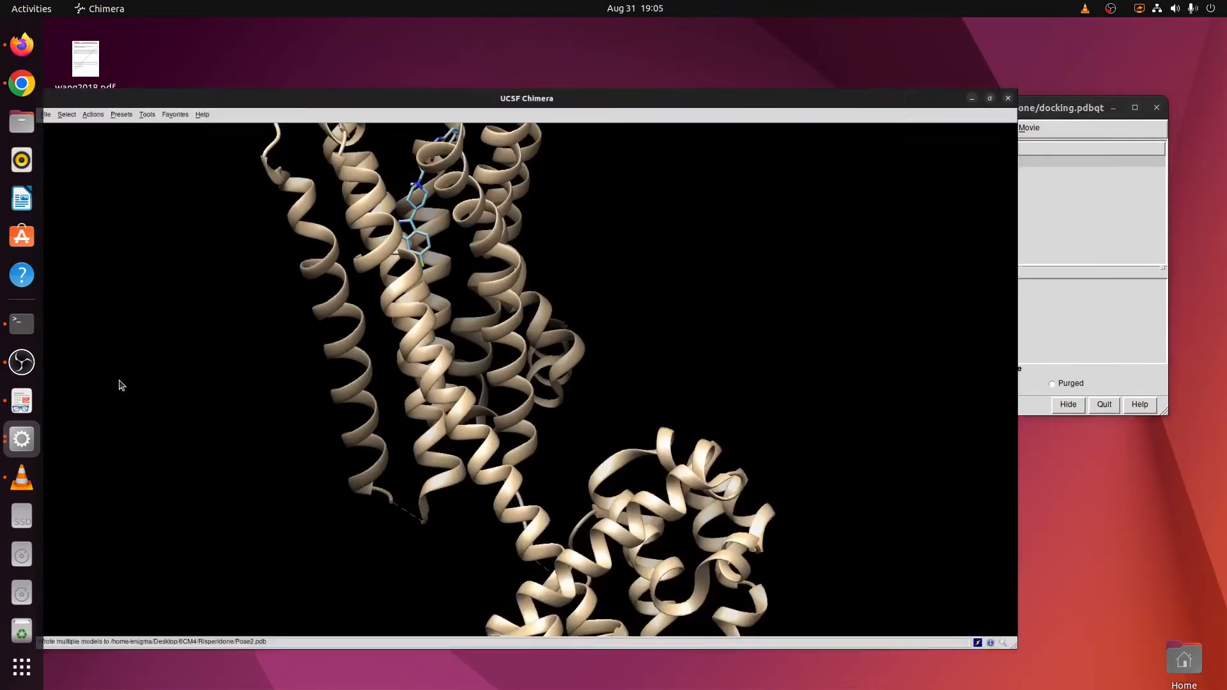
click(22, 448)
click(202, 456)
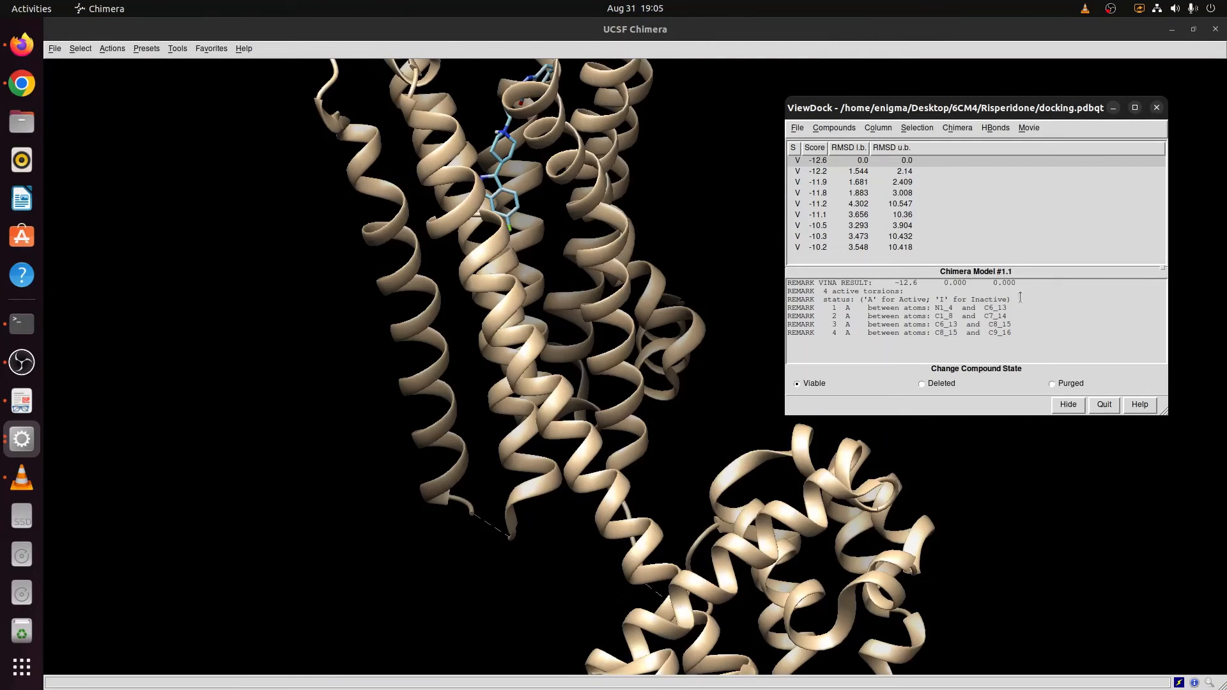
click(1104, 403)
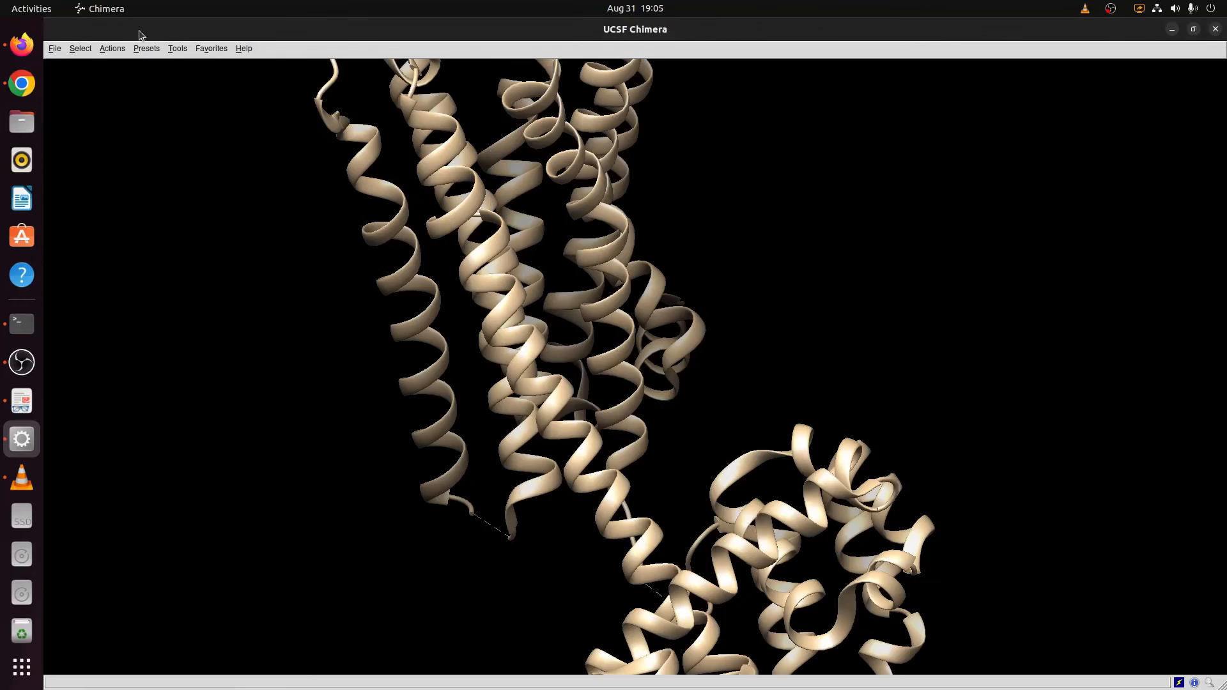
click(55, 50)
click(71, 217)
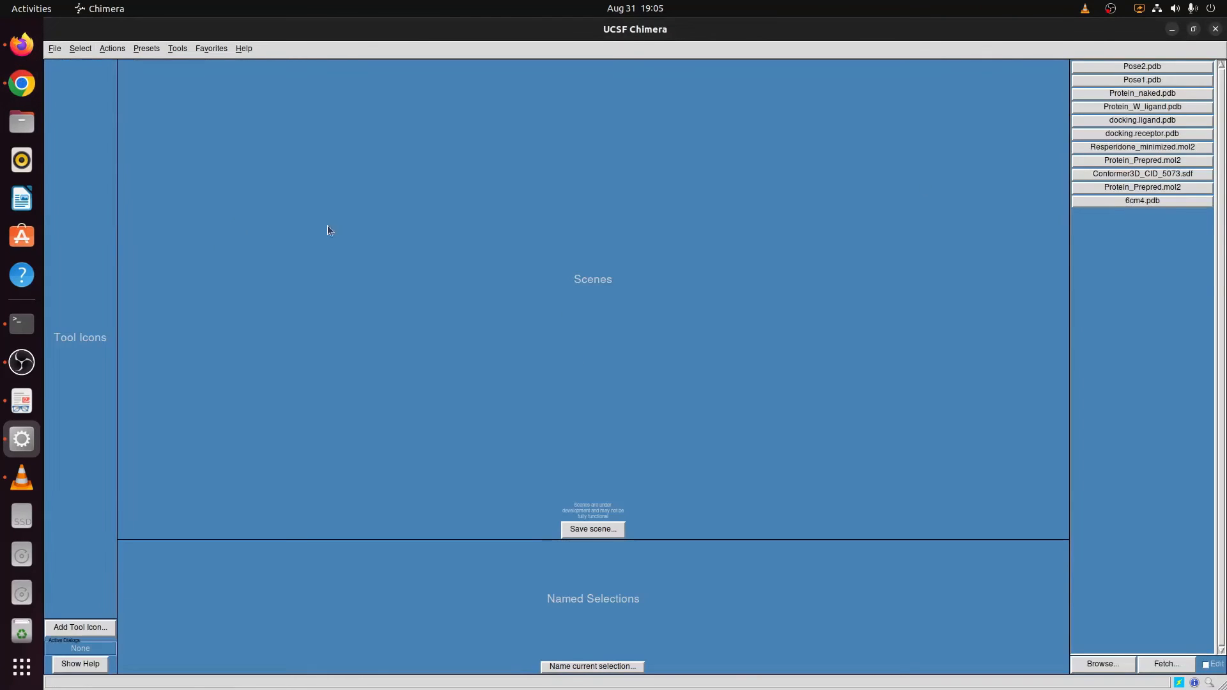
- Minimize Chimera, locate Pose1.pdb in the Risperidone folder of 6CM4, and minimize the file manager
click(1172, 30)
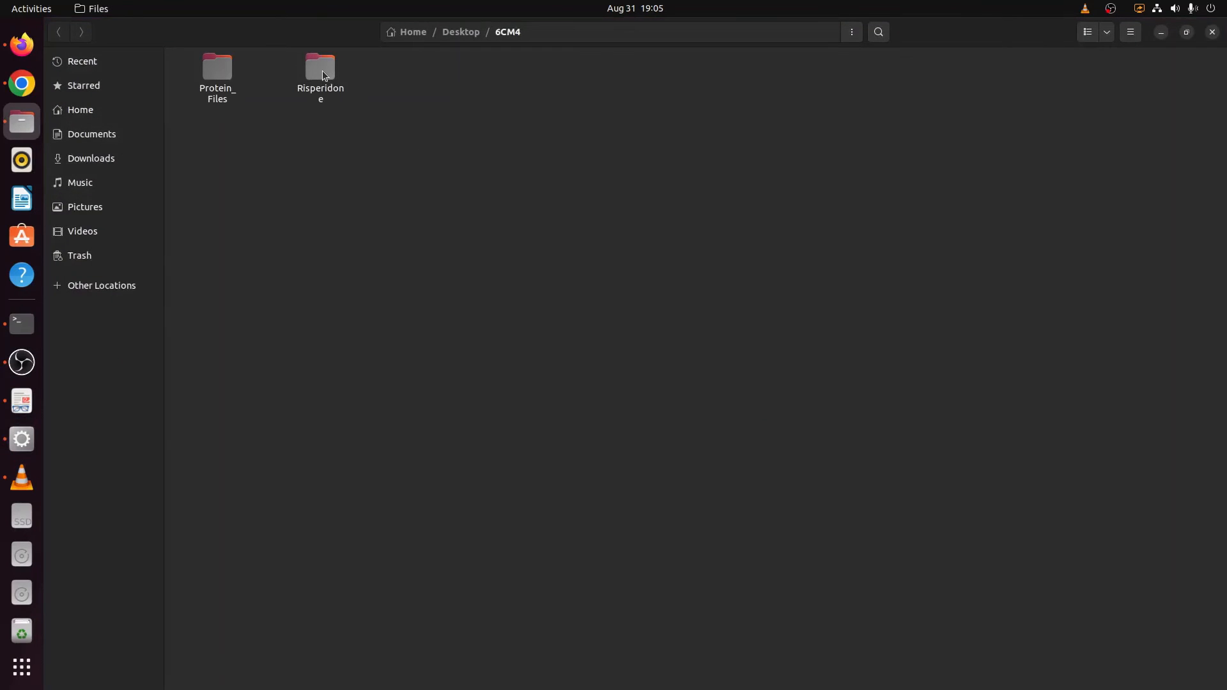
double_click(322, 70)
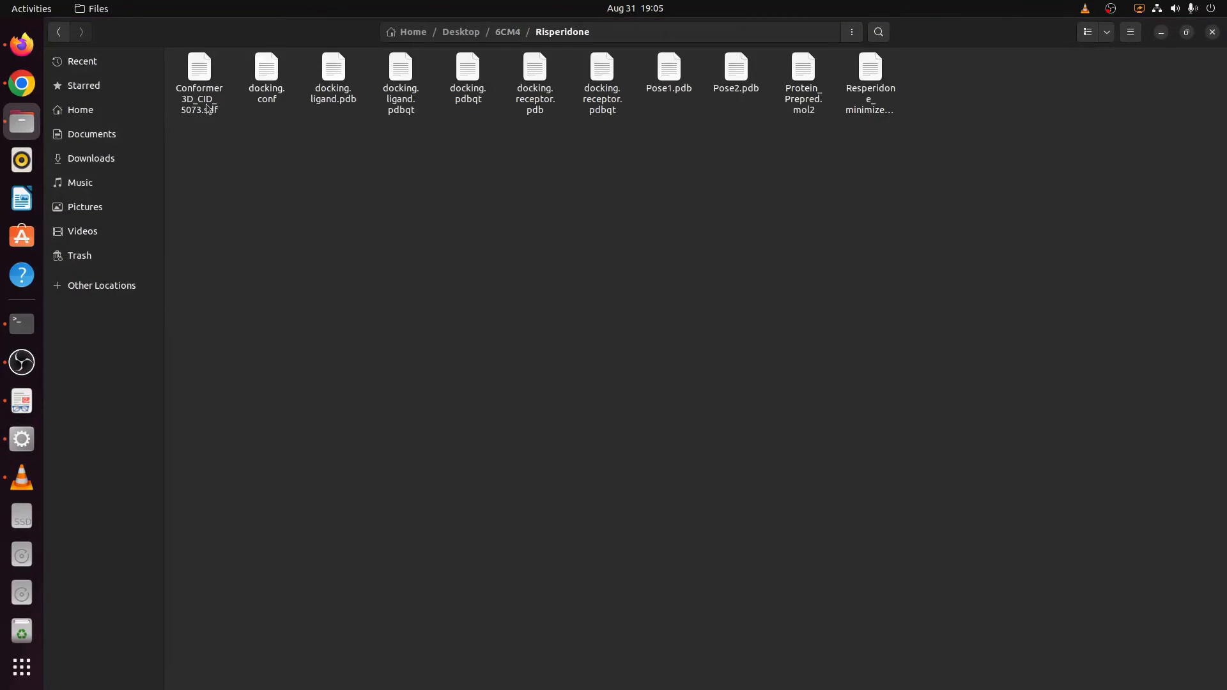
click(653, 85)
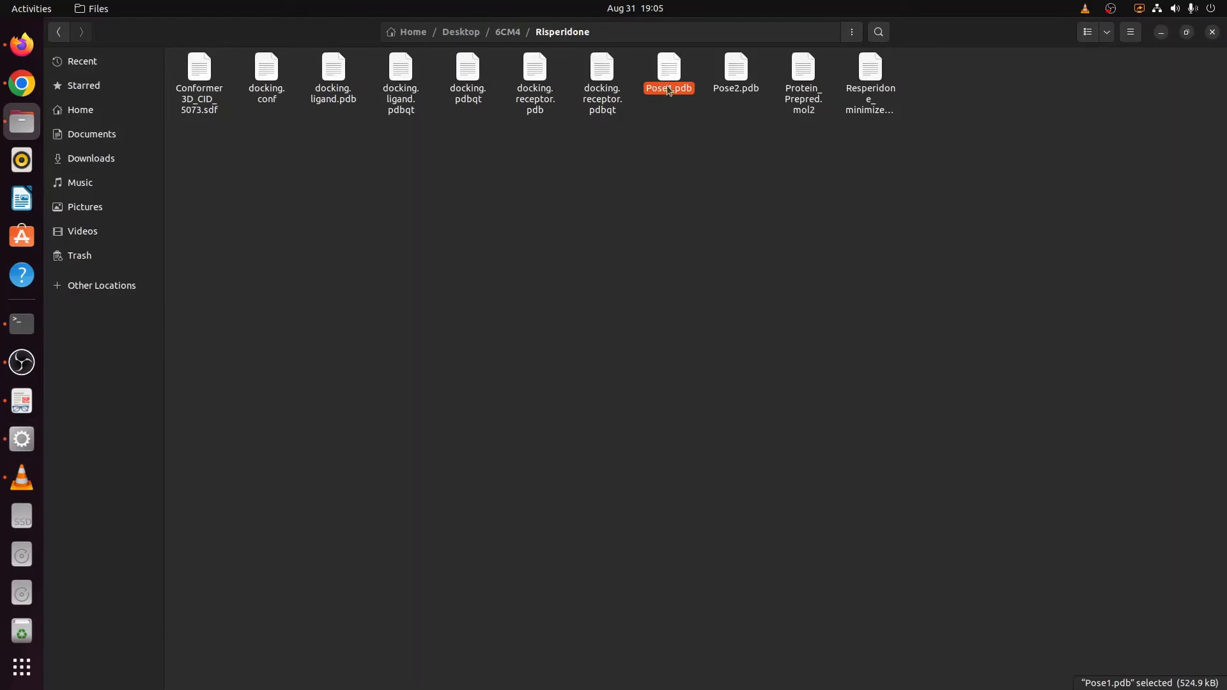
click(1162, 33)
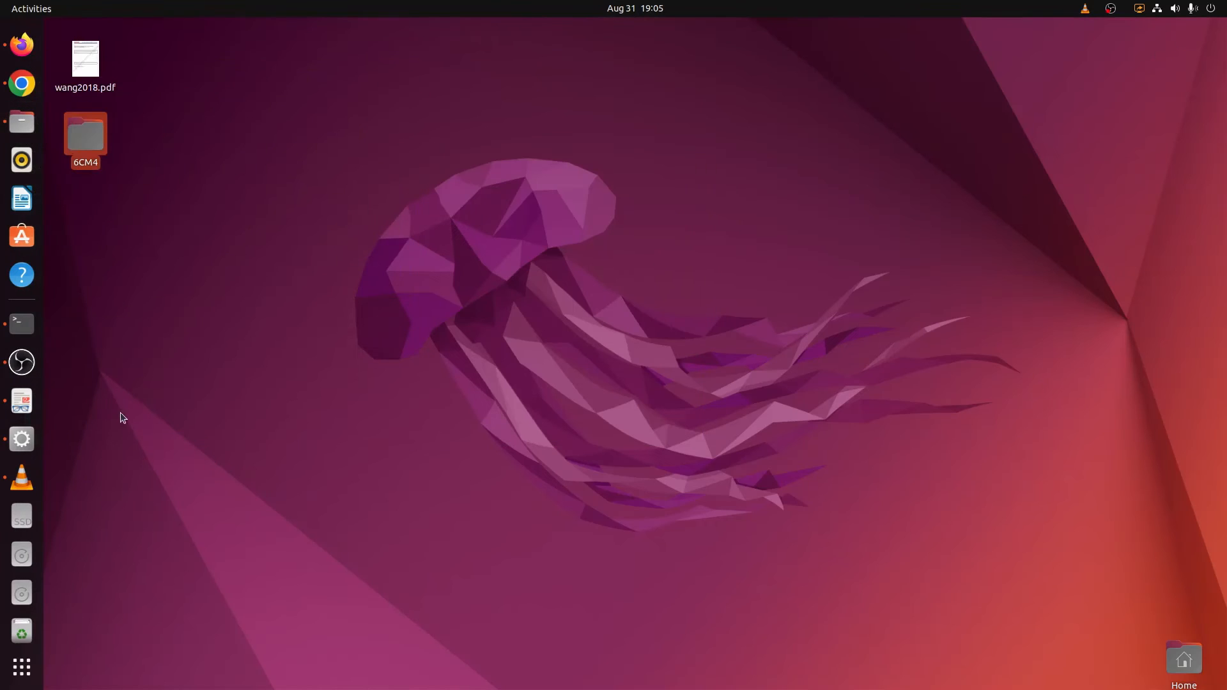
- Return to Chimera and open Pose1.pdb from the Risperidone folder
click(21, 439)
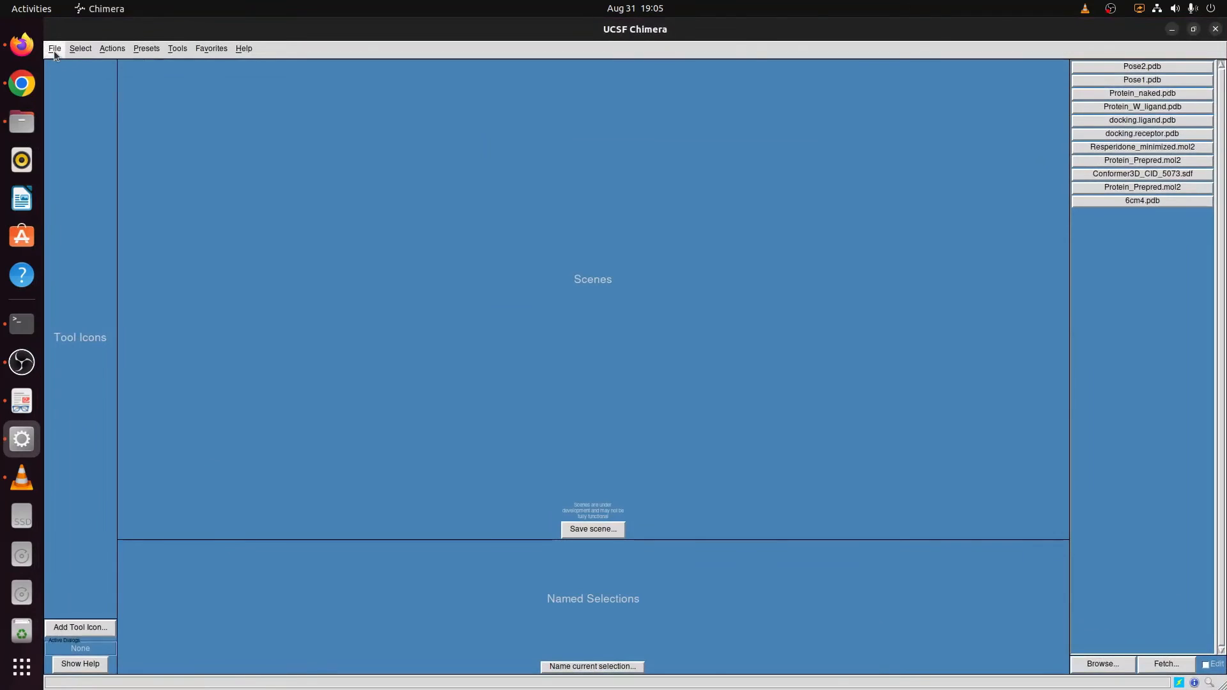
click(55, 51)
click(60, 69)
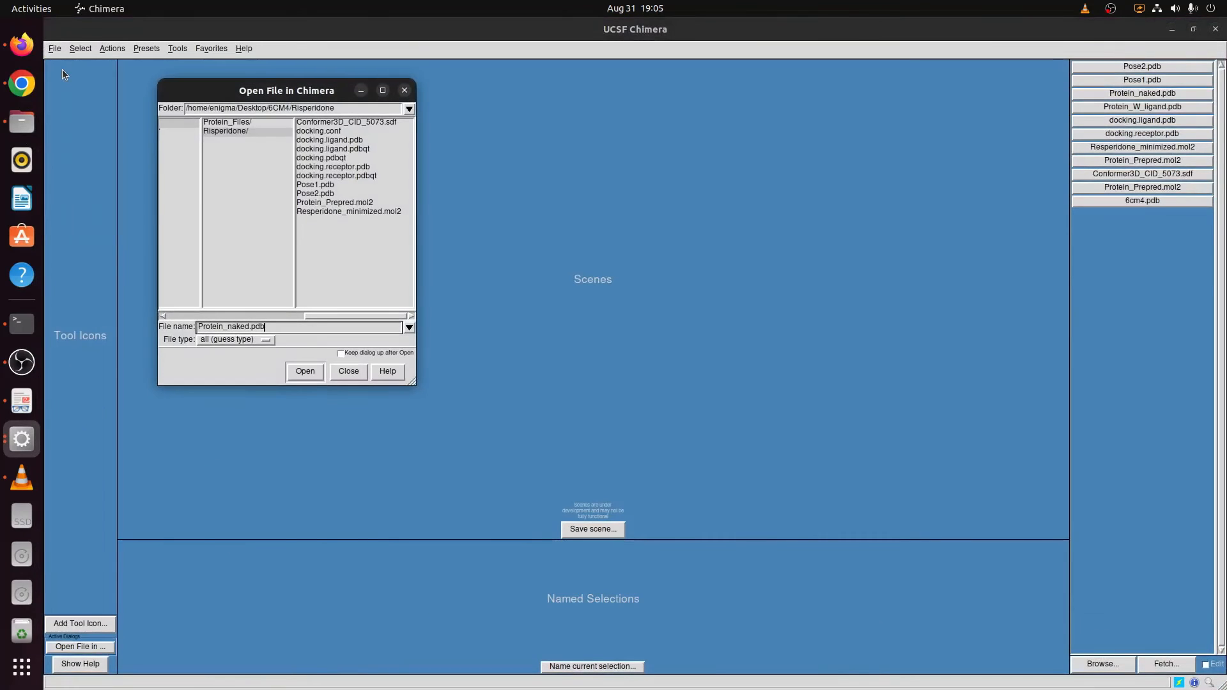
click(312, 186)
click(312, 372)
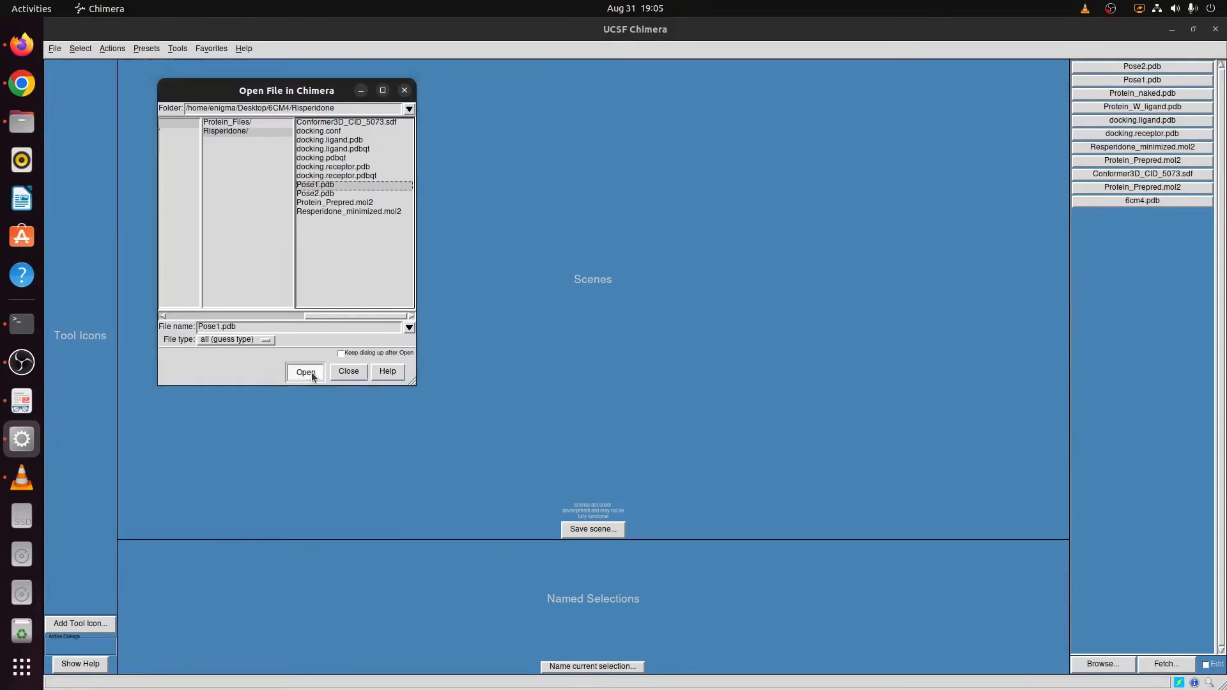
scroll(604, 311, up, 5)
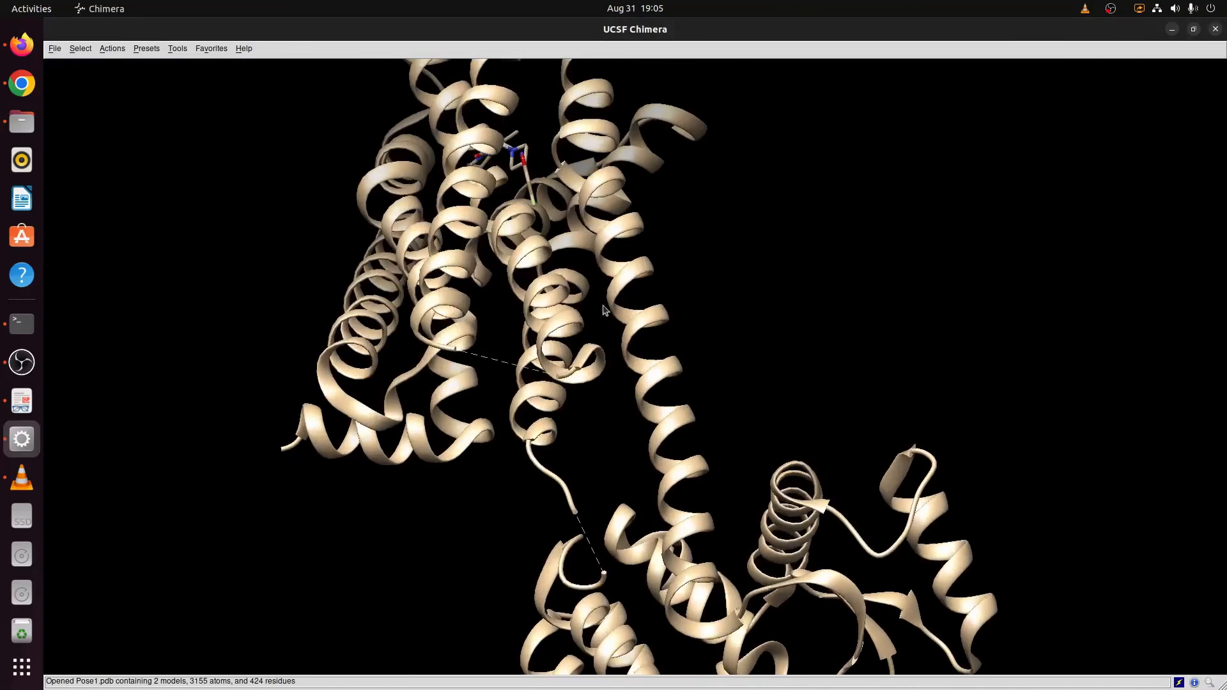
- Rotate the Pose1 complex to inspect the ligand inside the receptor, then close the session
drag(605, 310, 594, 281)
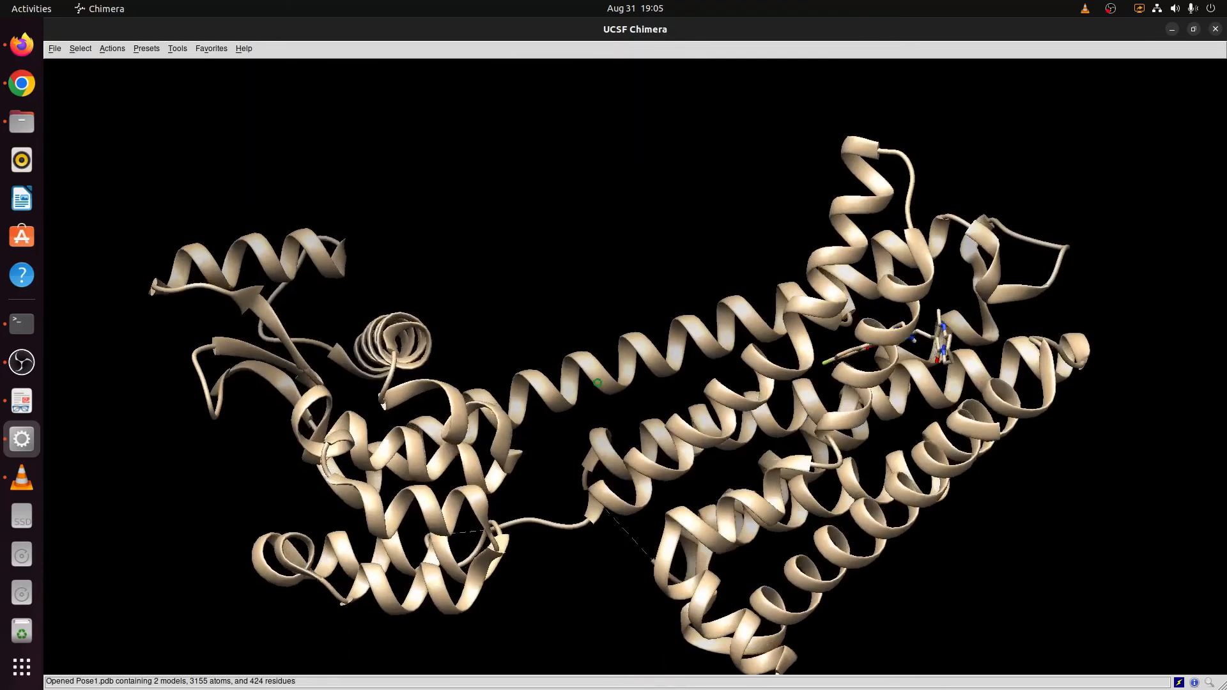
drag(598, 383, 593, 354)
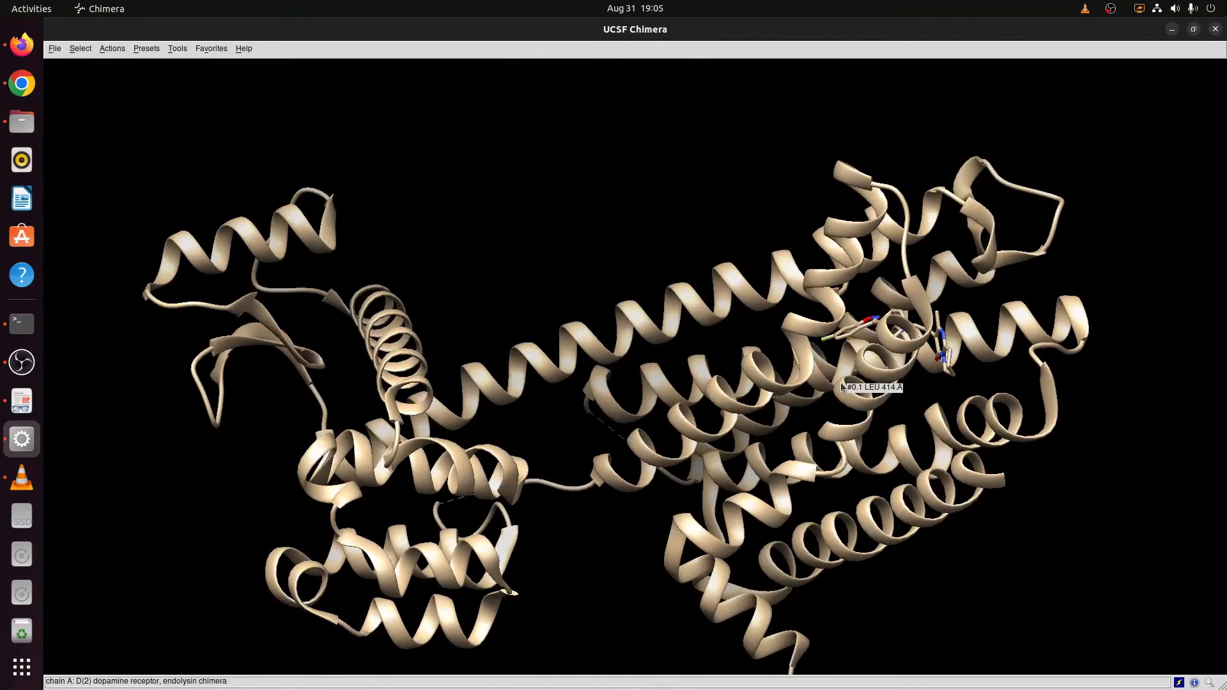
drag(542, 246, 639, 498)
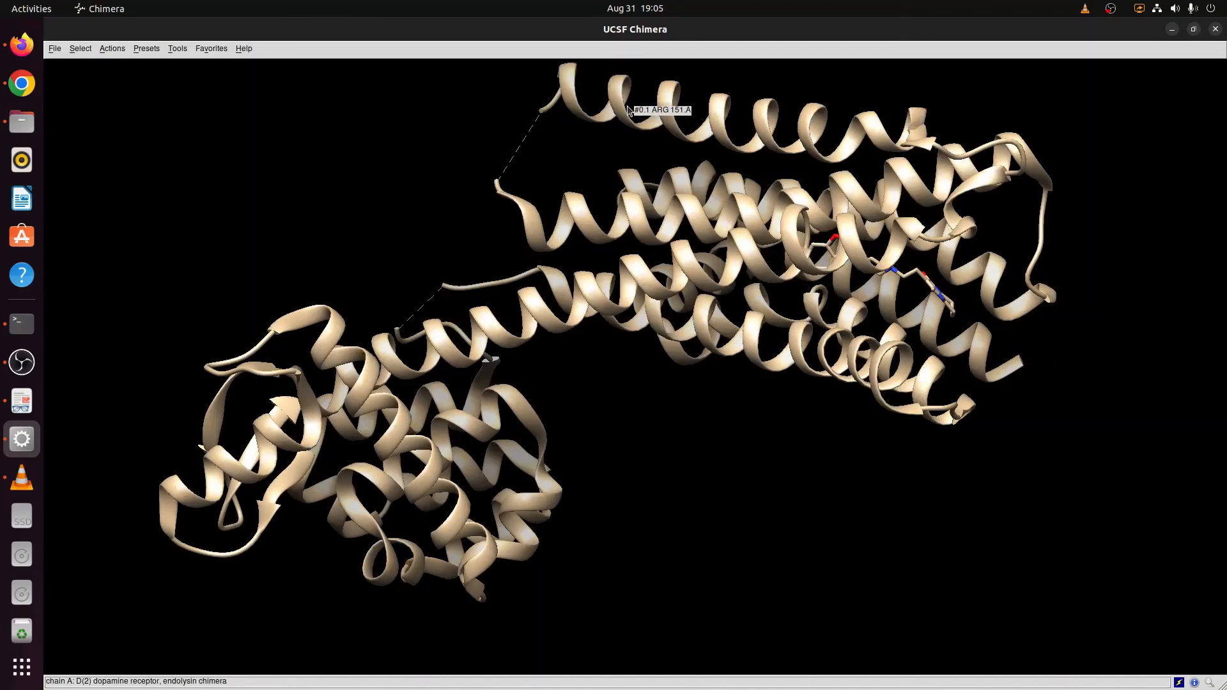
click(54, 48)
click(84, 214)
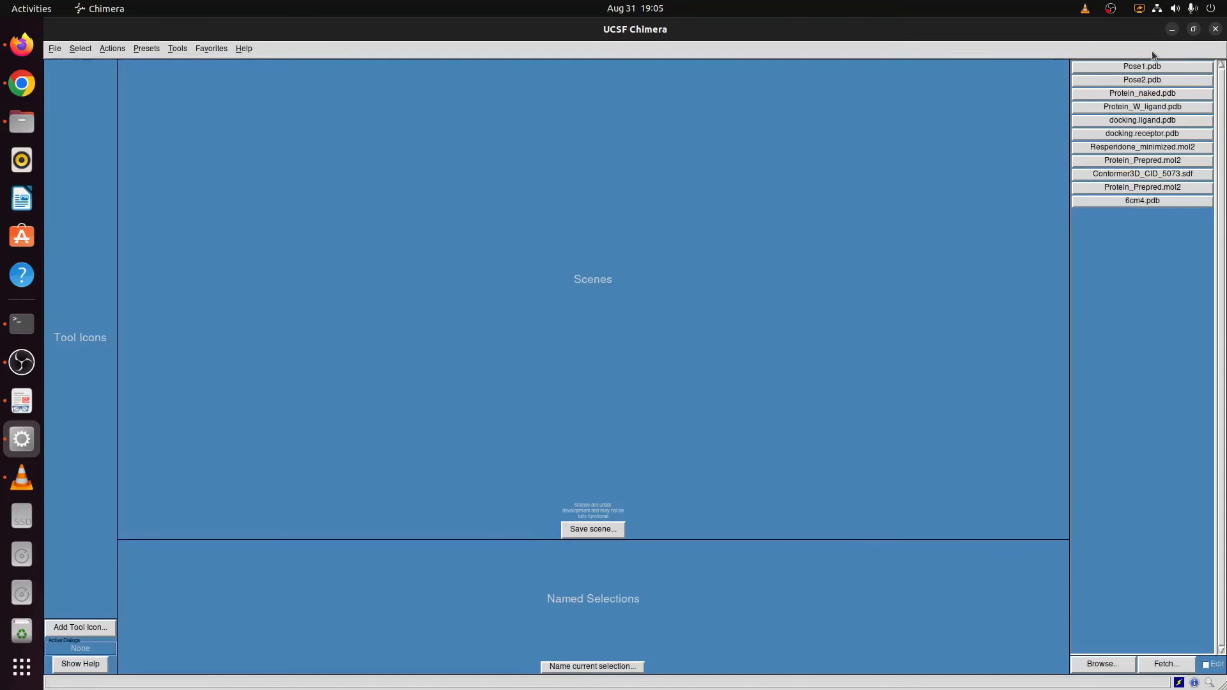
- Minimize Chimera and create a new folder named Ligand2 inside the 6CM4 desktop folder
click(1171, 29)
double_click(86, 139)
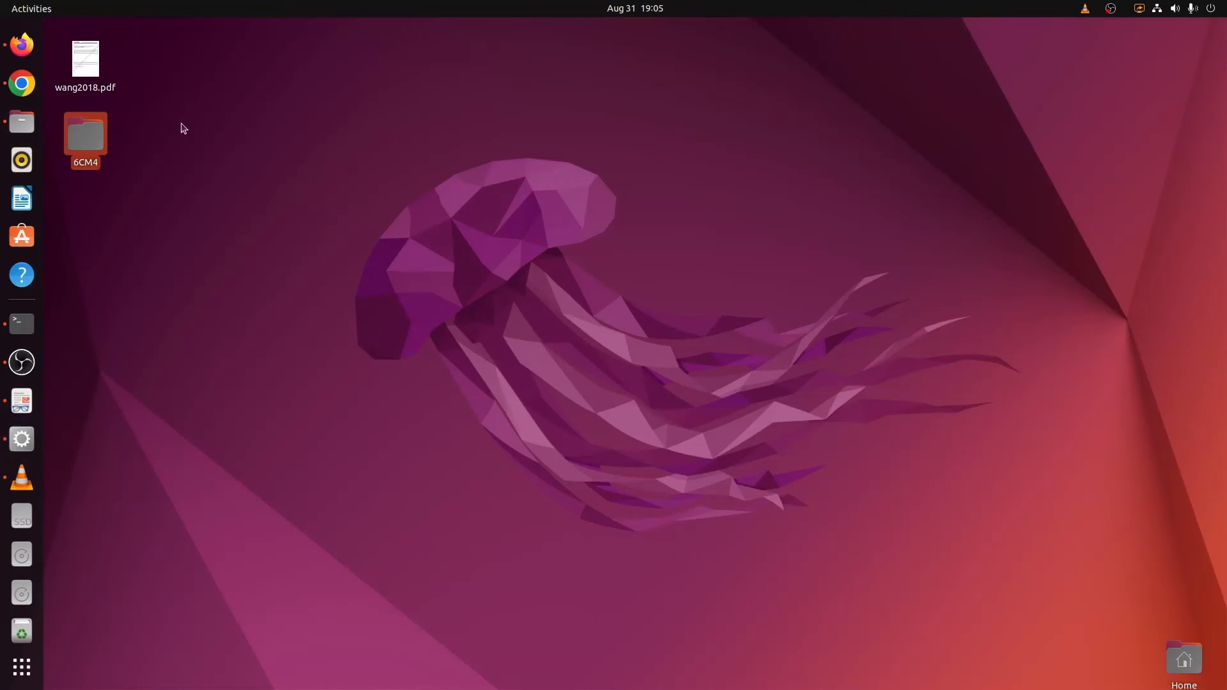
right_click(425, 114)
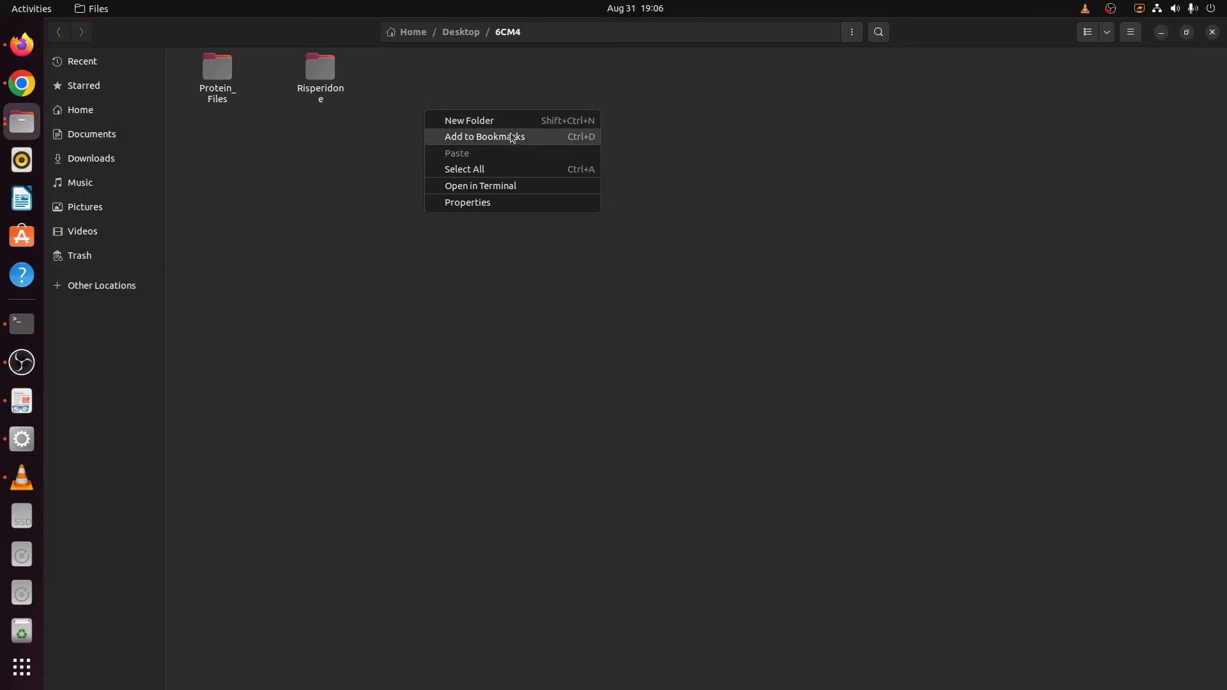
click(487, 121)
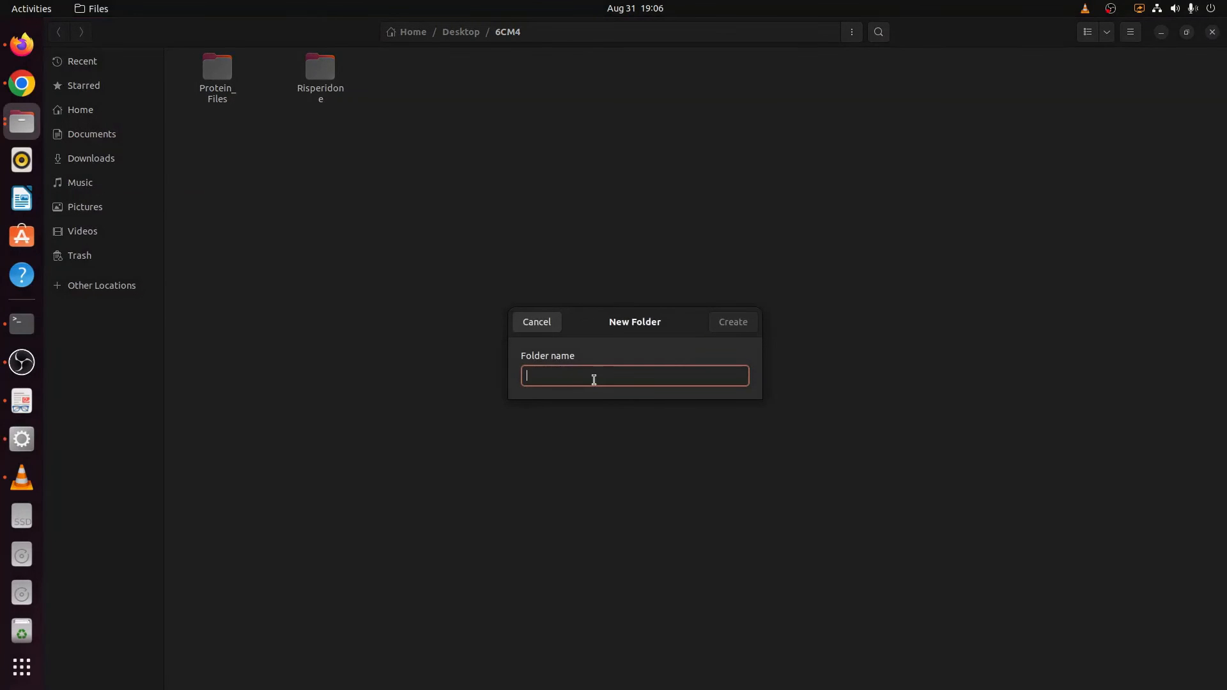
text(Ligand2)
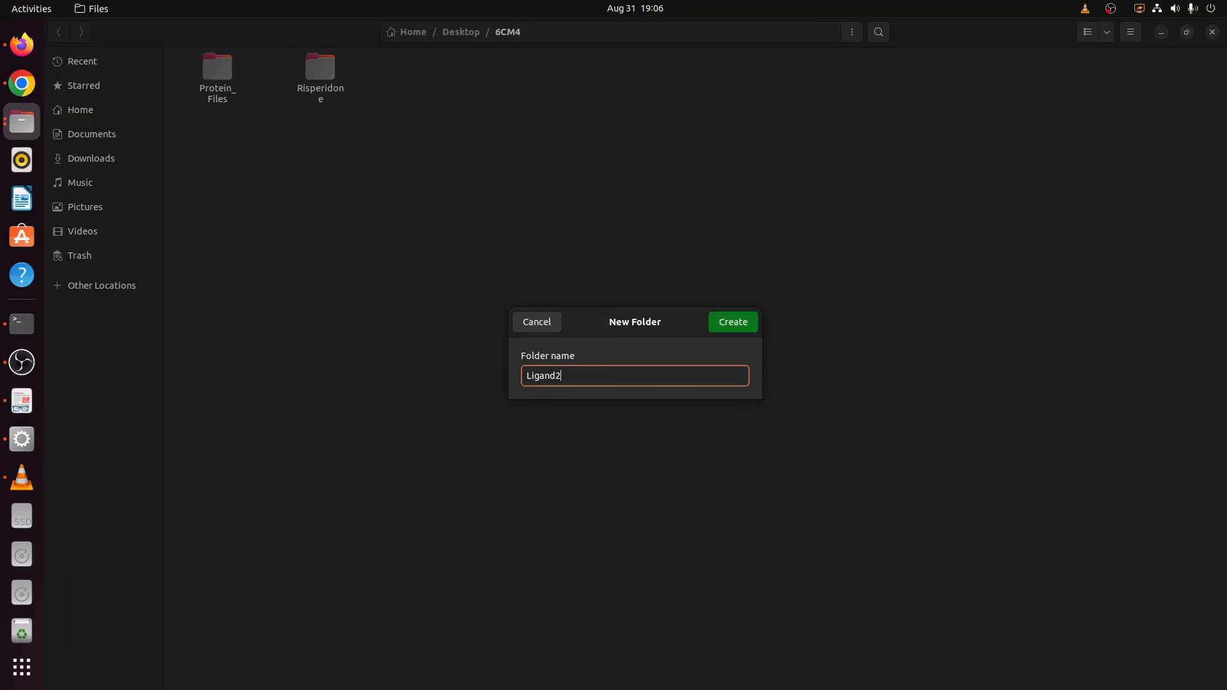
click(733, 322)
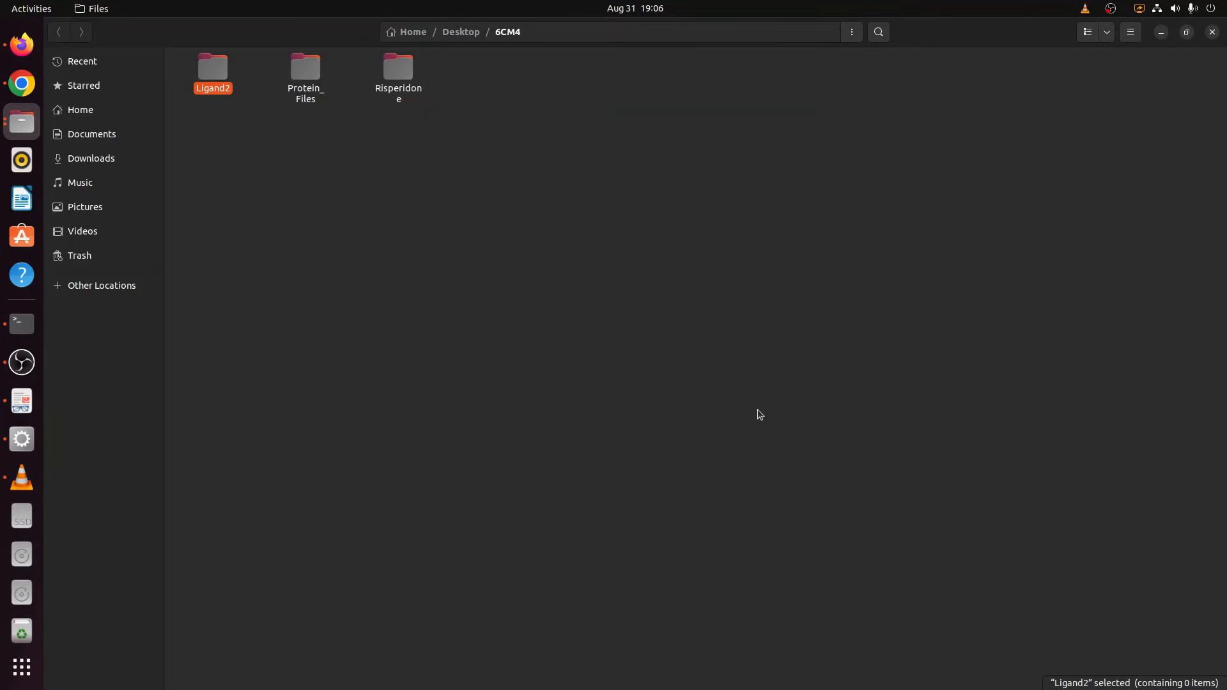
- Switch to Firefox, dismiss the PubChem download dialog, and search Google for "Dopanine D2 inhibitor" in a new tab
click(23, 53)
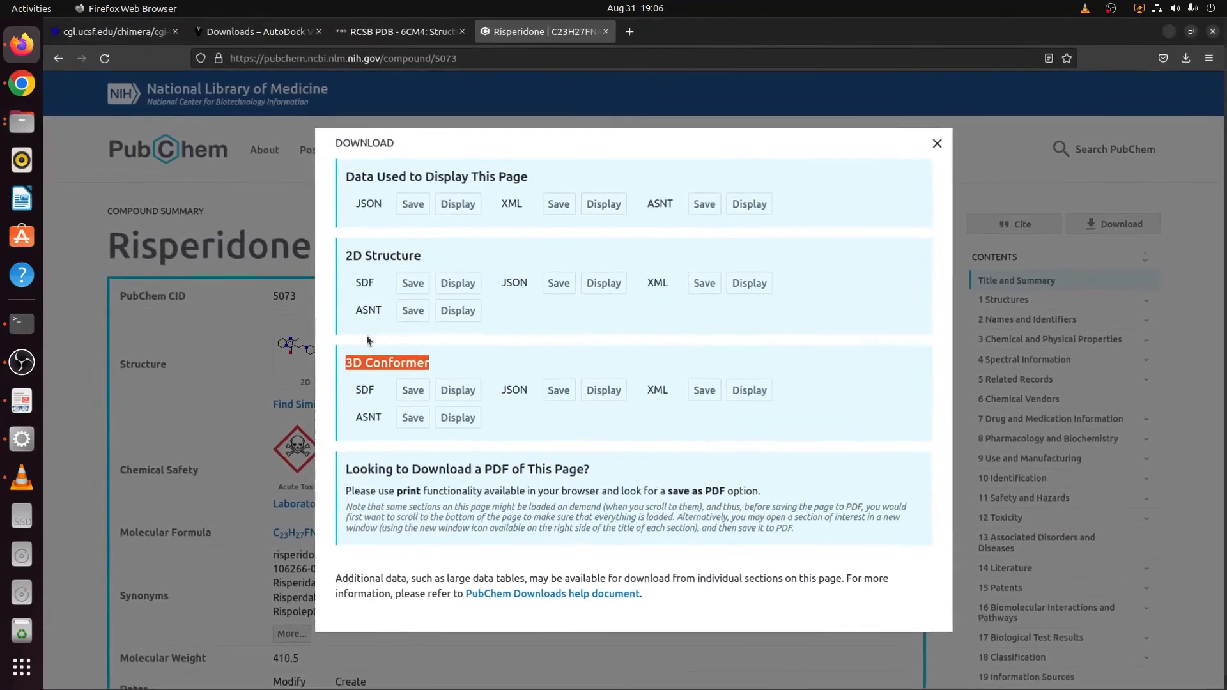
click(939, 142)
click(630, 31)
click(621, 59)
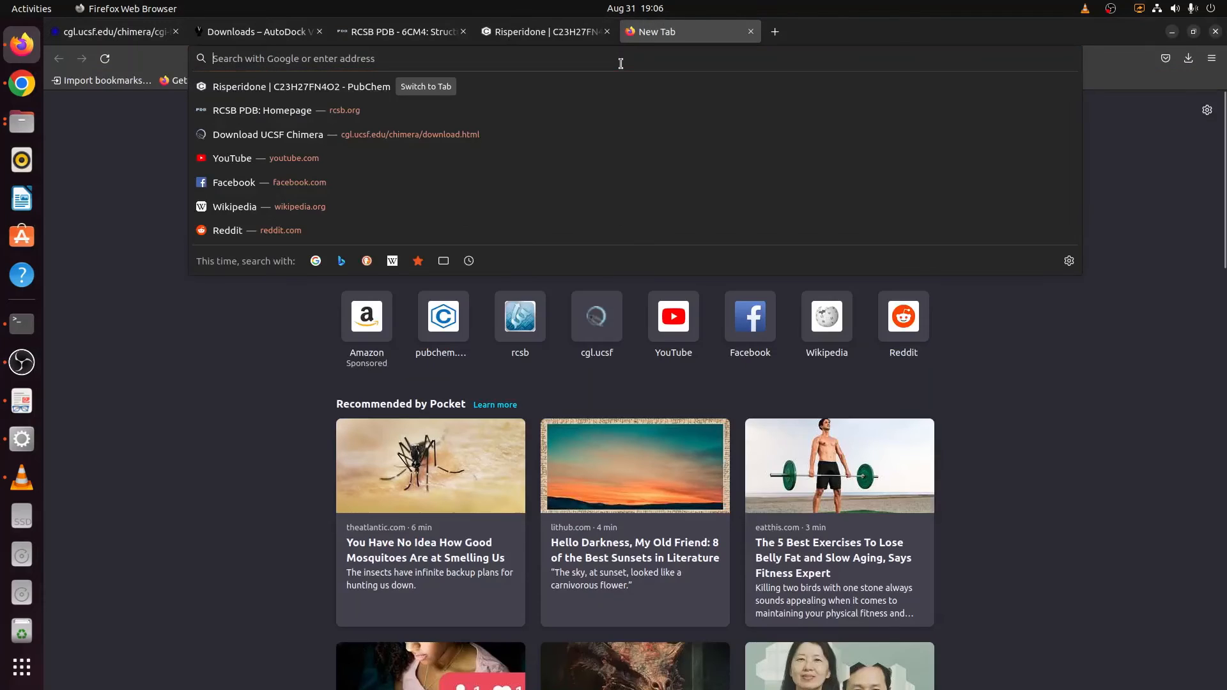
text(Dopanin)
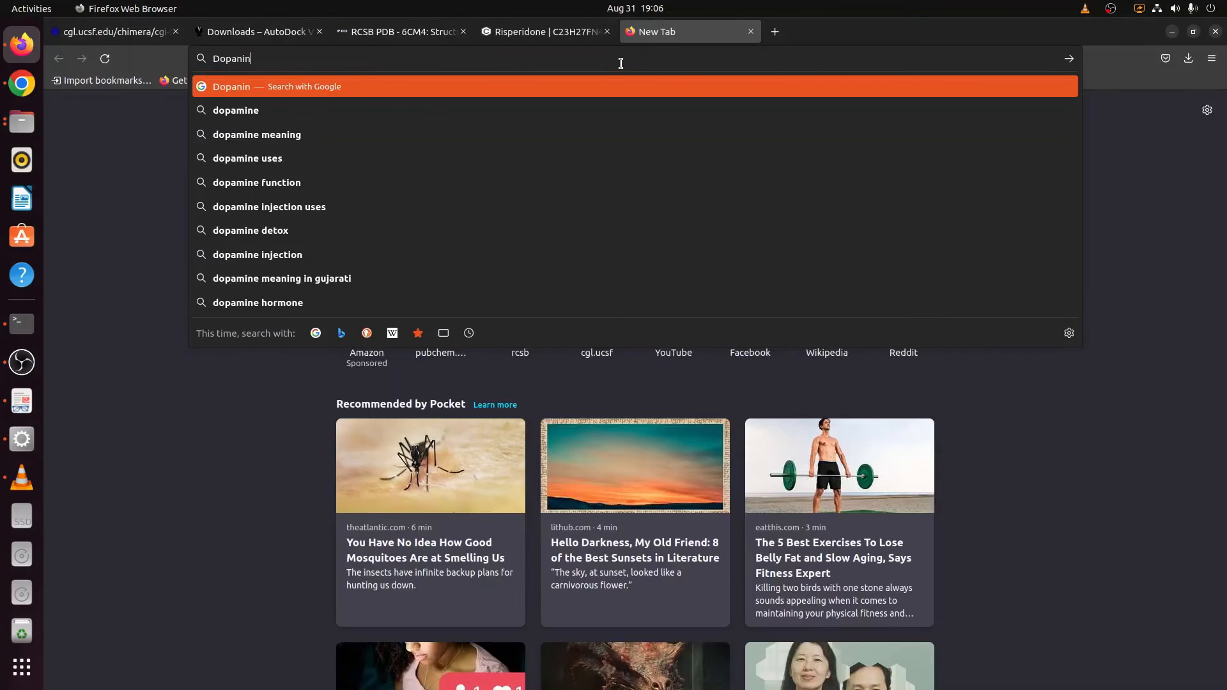
text(e D2)
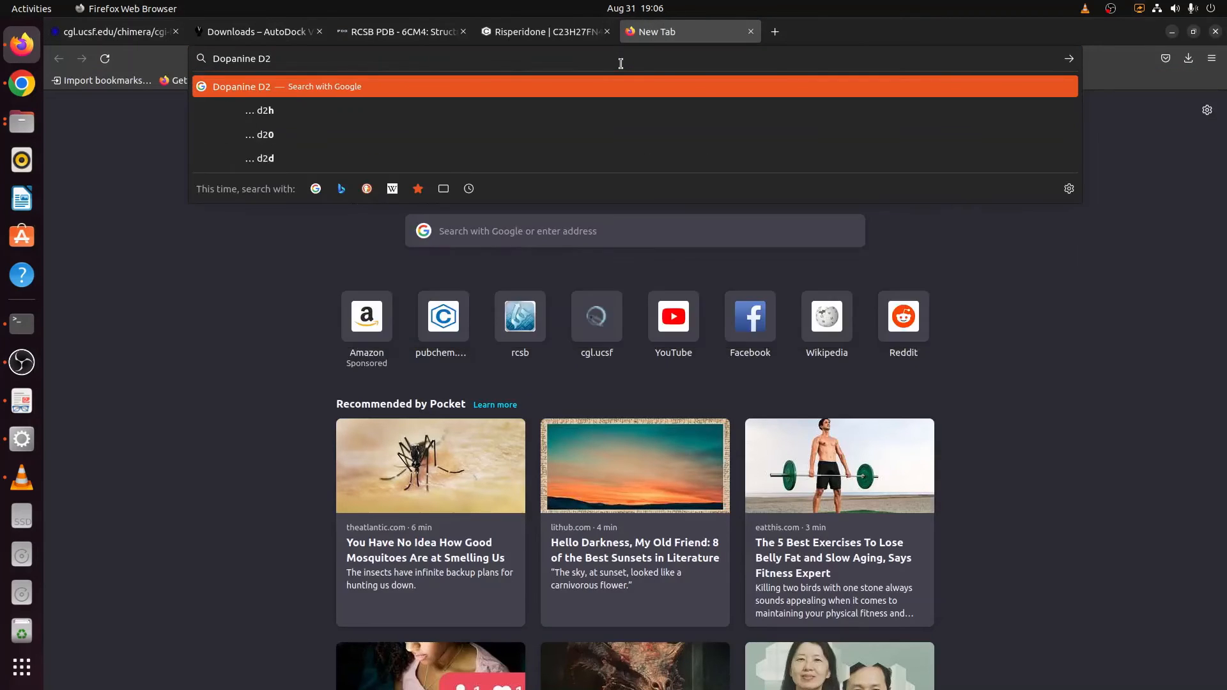
text( inhibitor)
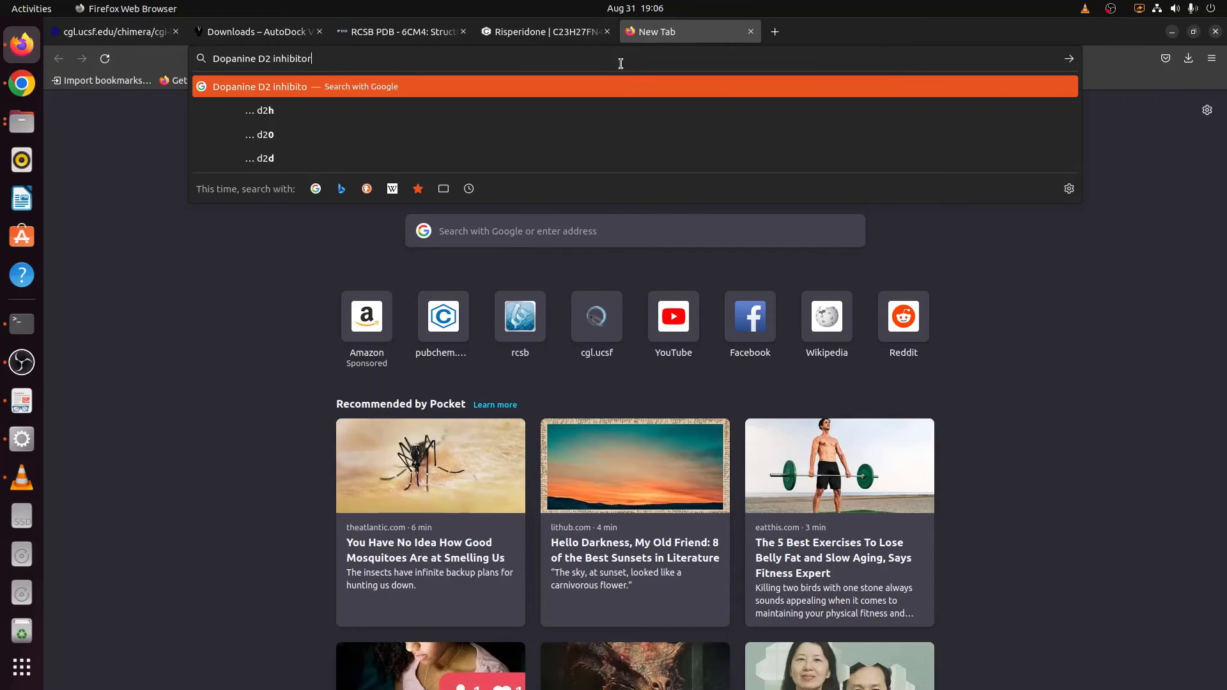
key(Return)
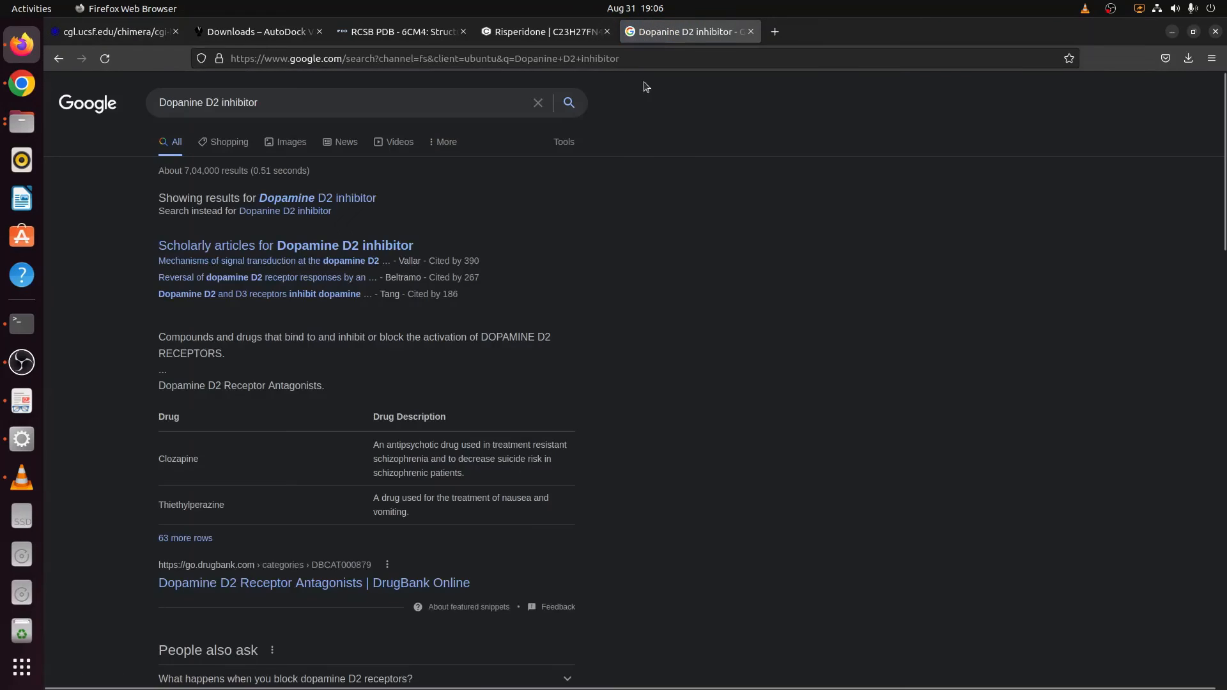
- Switch to the corrected search "Dopamine D2 inhibitor" and copy the drug name Clozapine from the results table
click(358, 201)
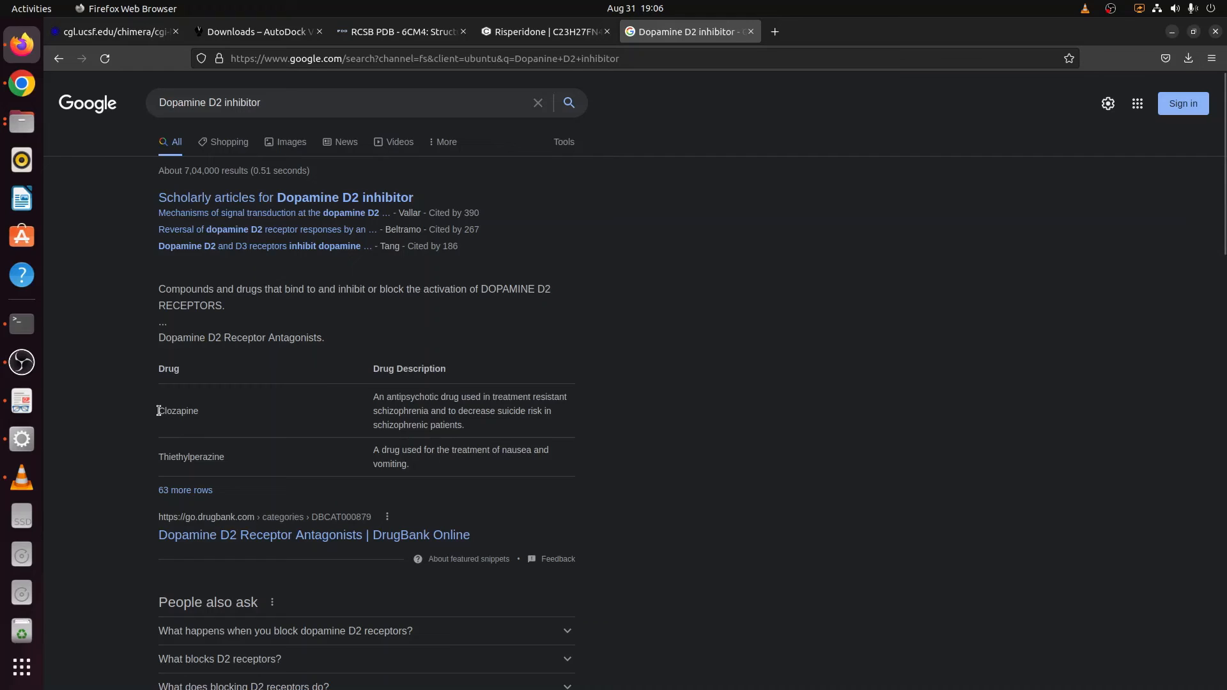
drag(159, 411, 203, 414)
key(ctrl+c)
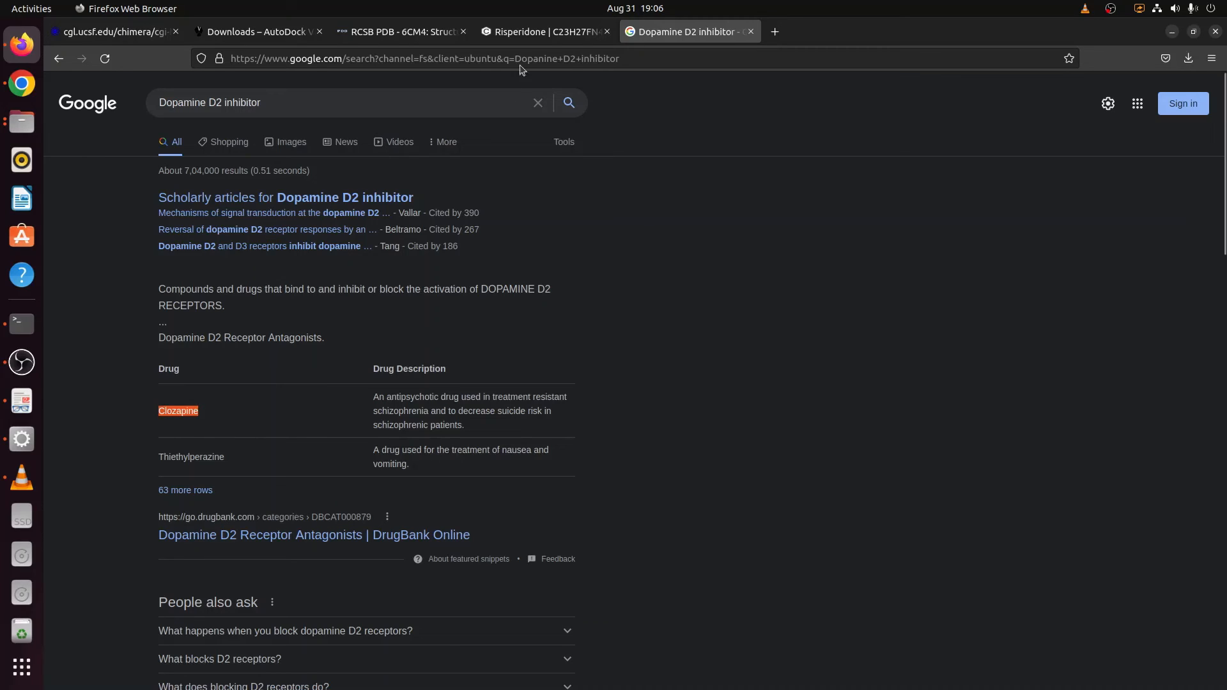
- Search PubChem for the copied name Clozapine and open the best-match compound page
click(543, 33)
click(1092, 153)
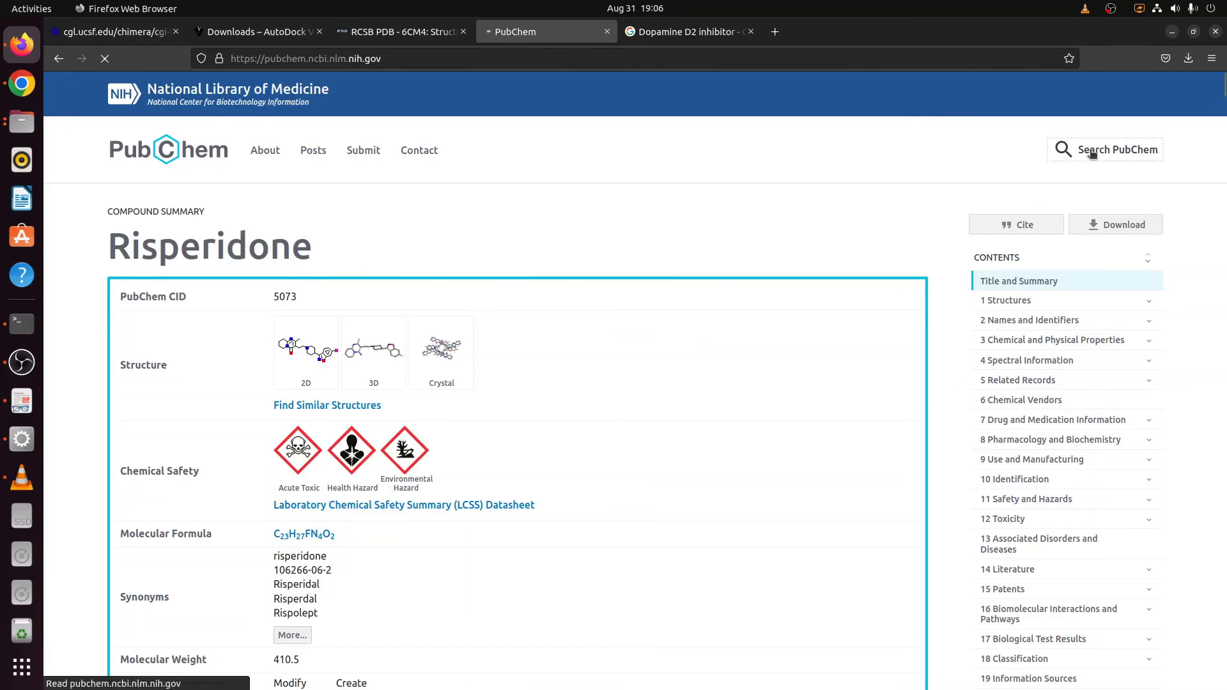
key(ctrl+v)
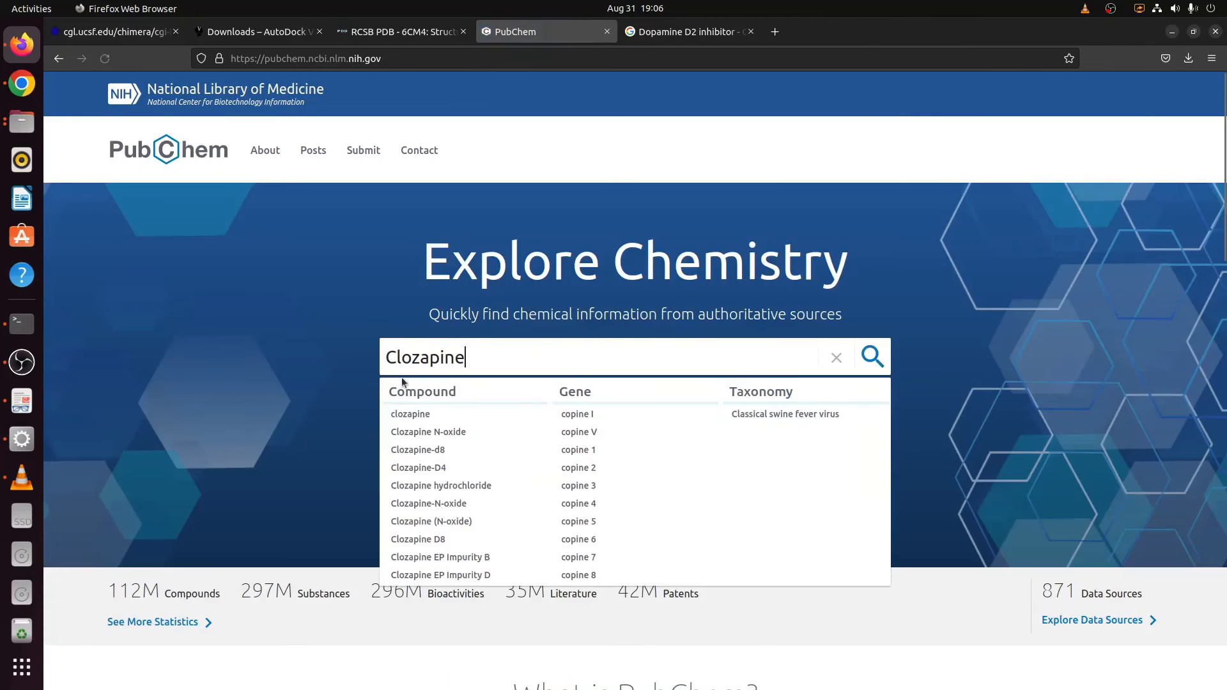
click(405, 416)
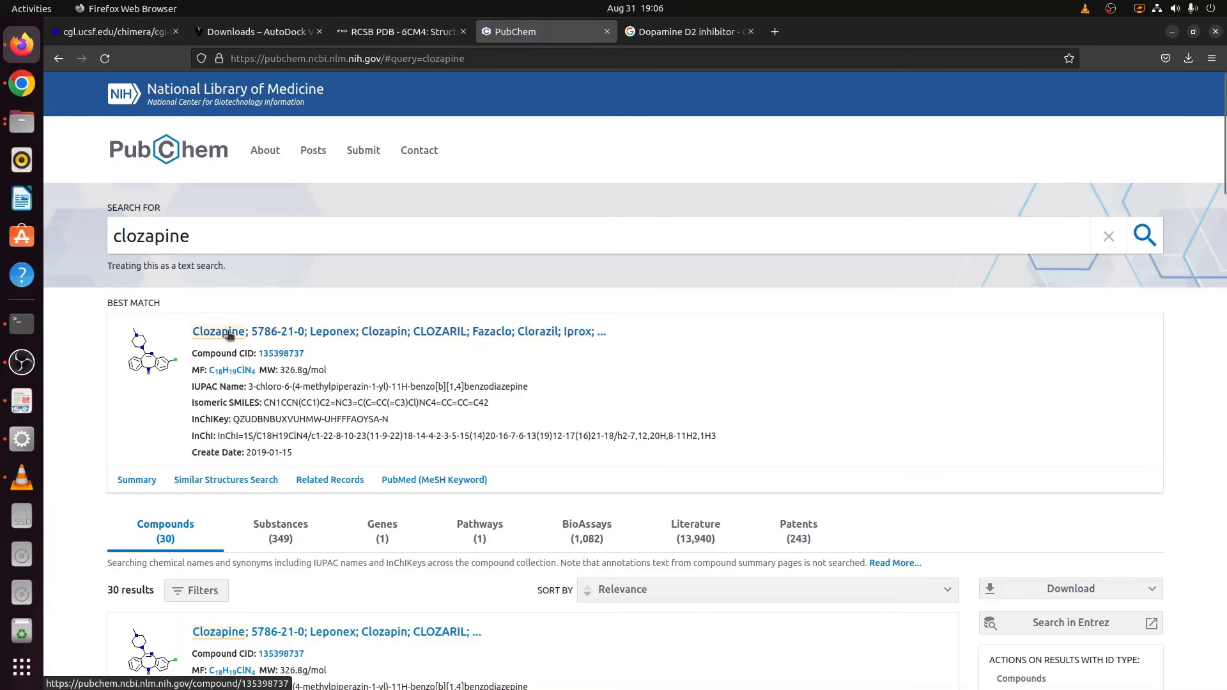
click(218, 332)
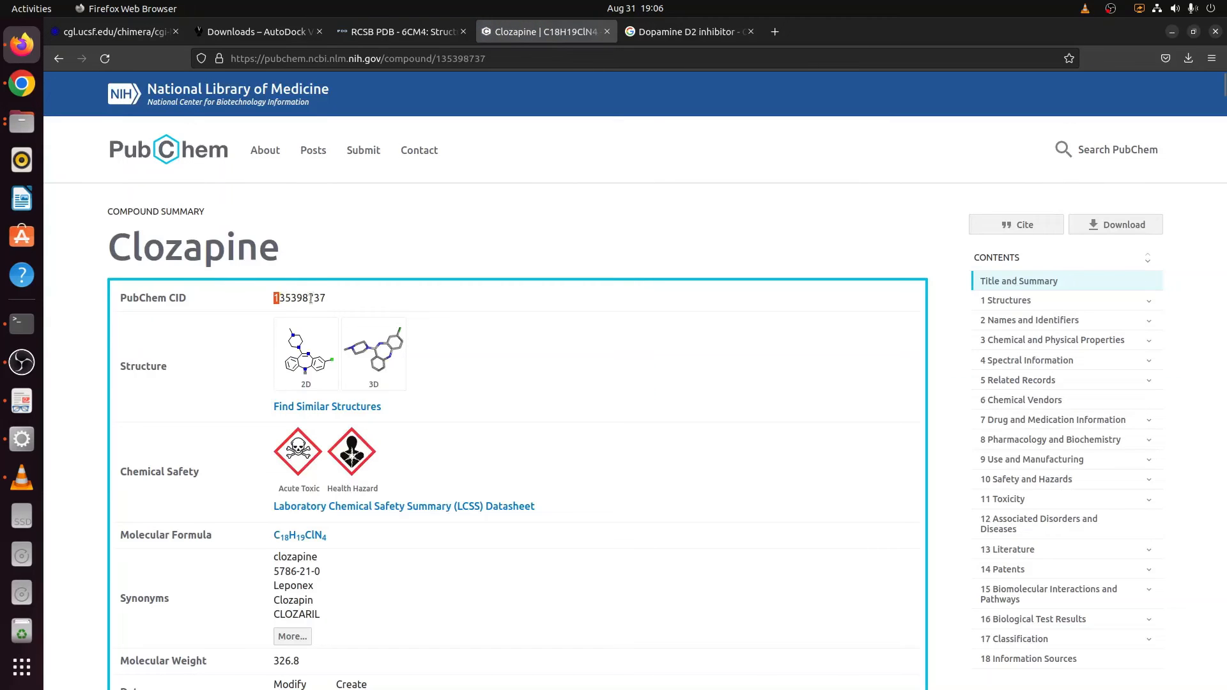
- Download clozapine's 3D conformer from PubChem in SDF format
drag(311, 299, 332, 299)
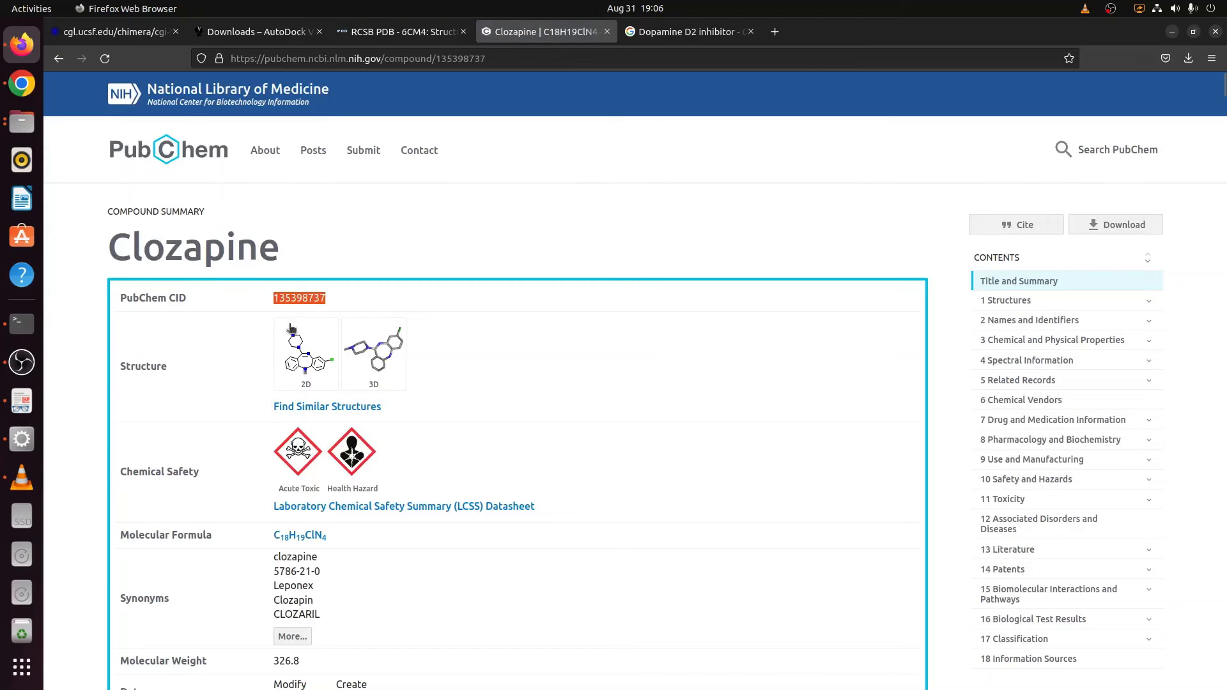
click(1118, 224)
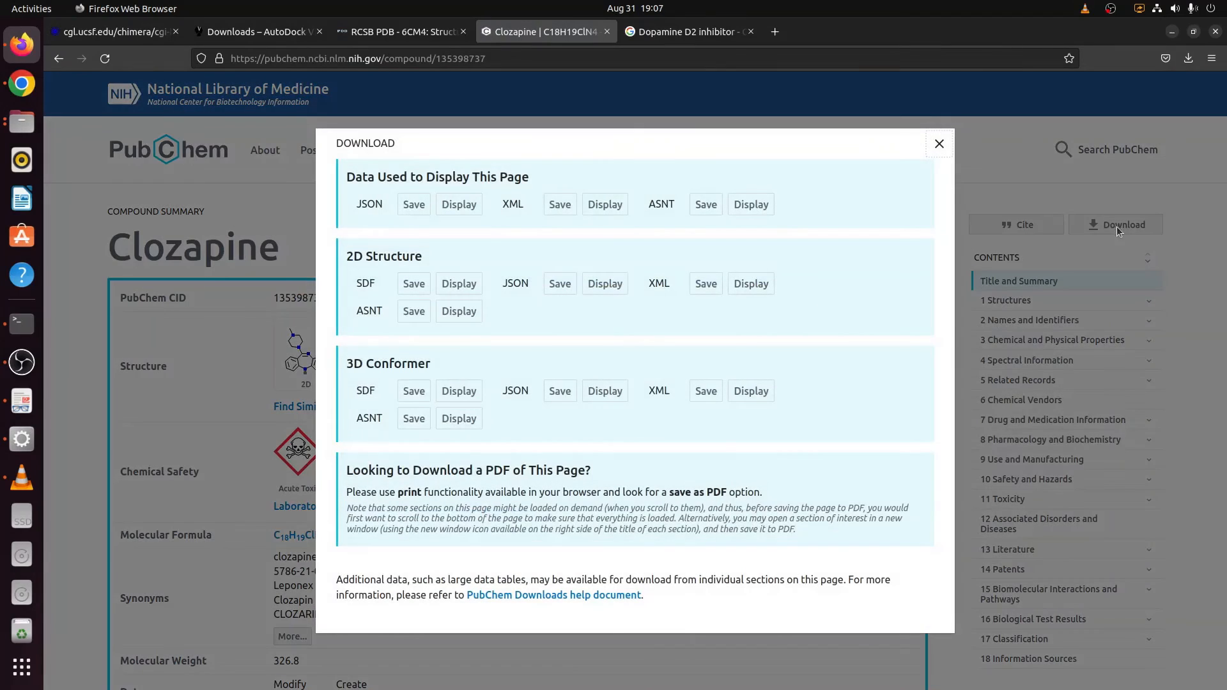
click(415, 401)
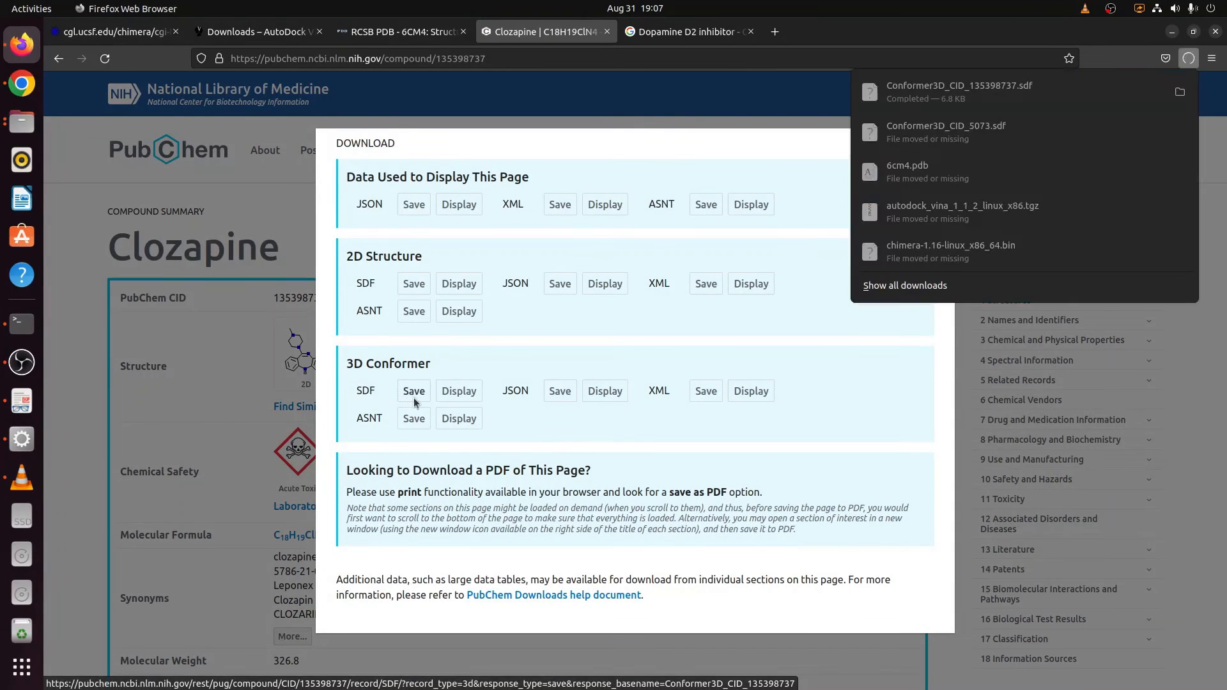
- Move the downloaded Conformer3D_CID_135398737.sdf from Downloads into the Ligand2 folder inside the 6CM4 desktop folder
click(1180, 93)
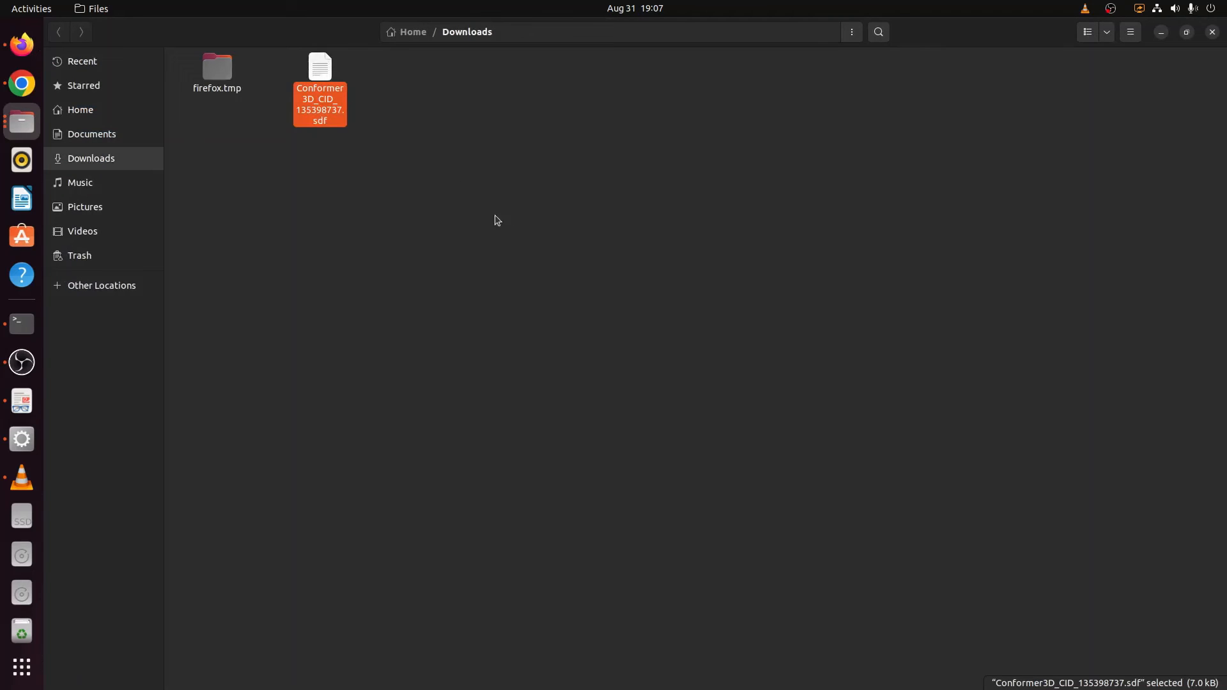
right_click(326, 74)
click(371, 122)
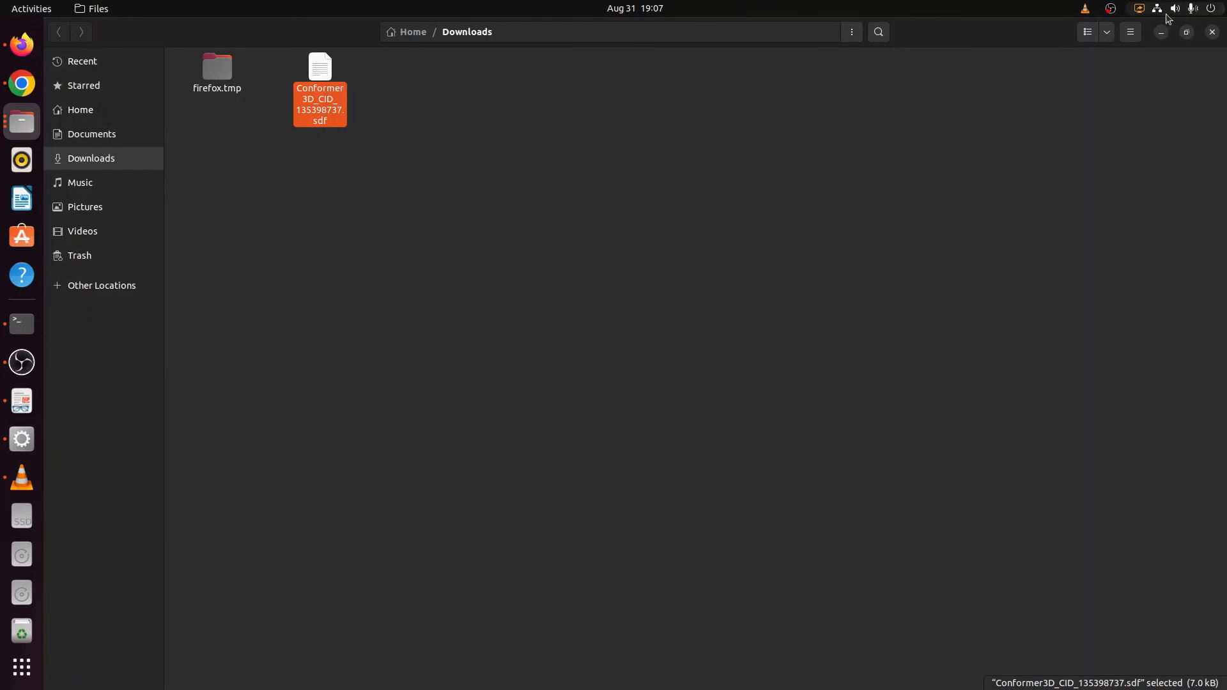
click(1160, 34)
click(1176, 35)
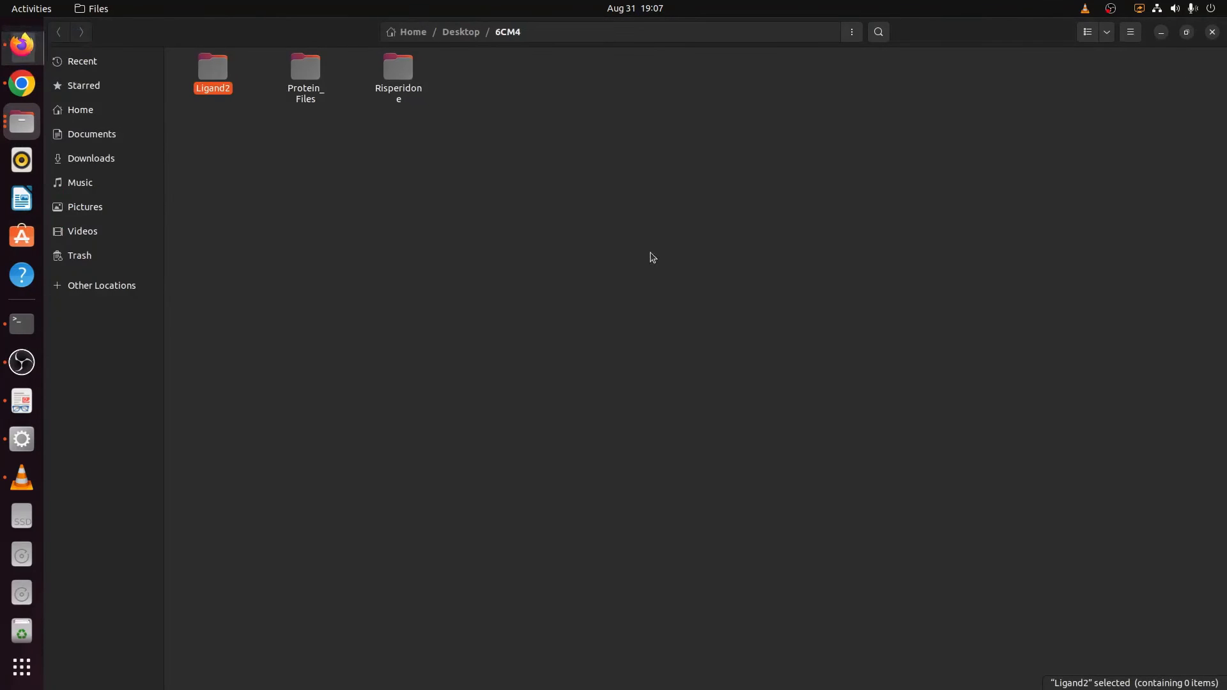
click(1162, 34)
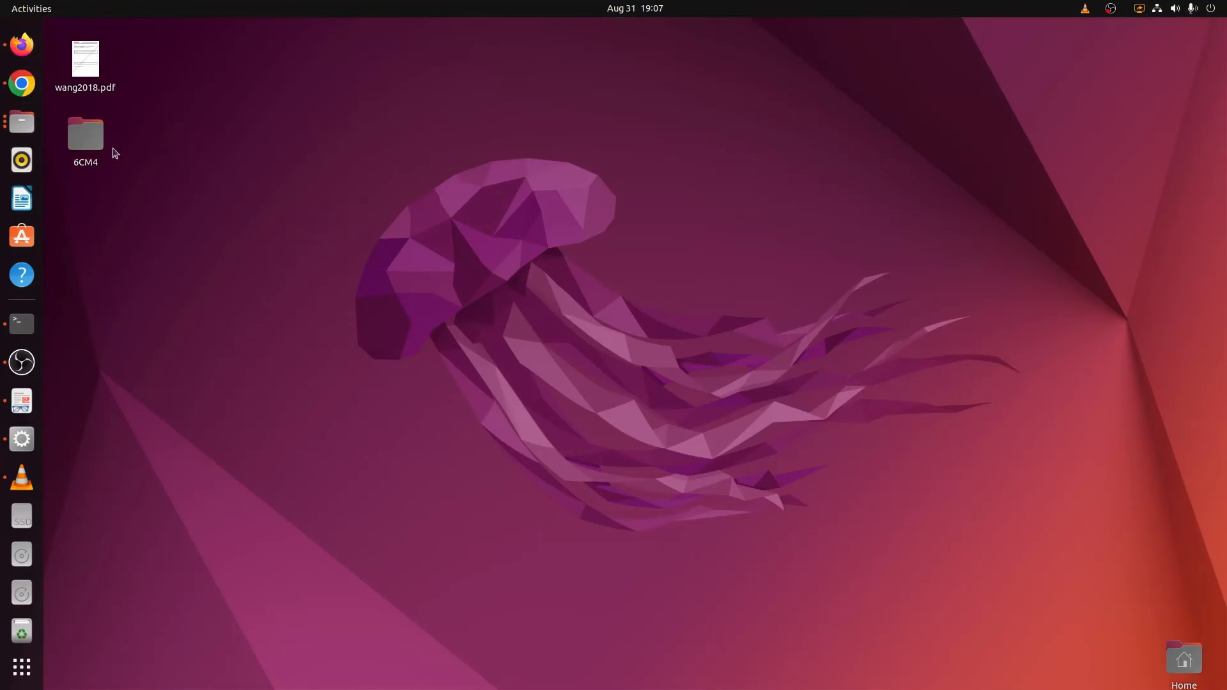
double_click(92, 138)
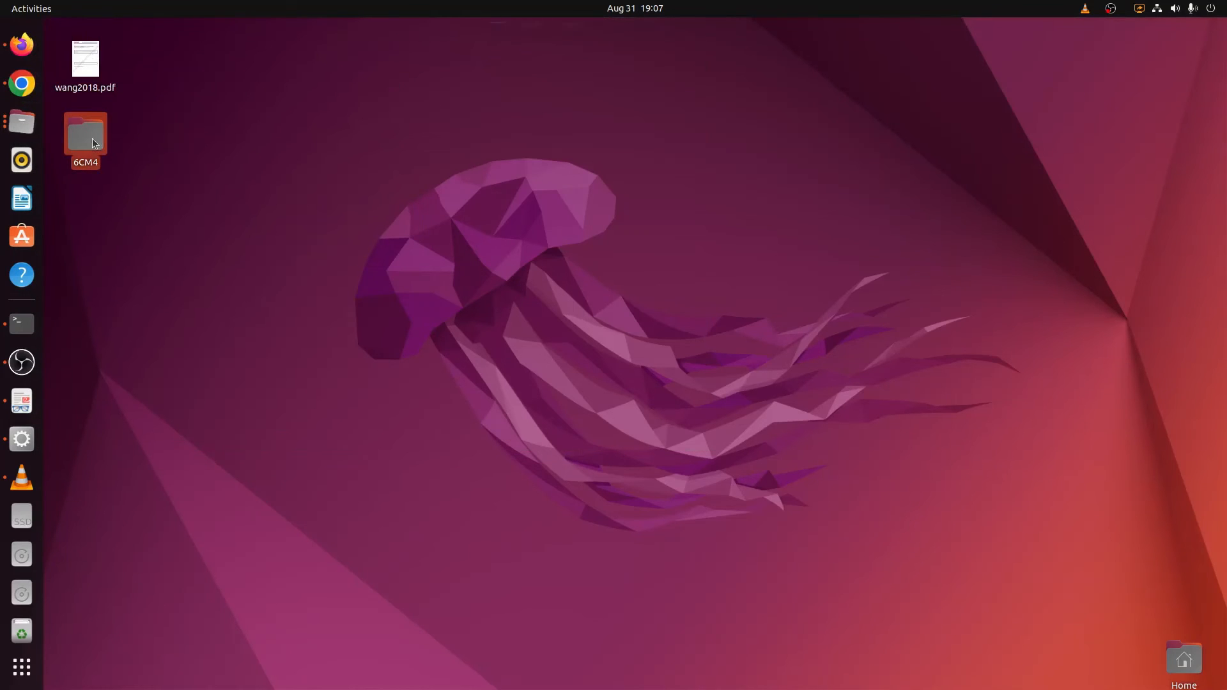
click(23, 124)
double_click(208, 72)
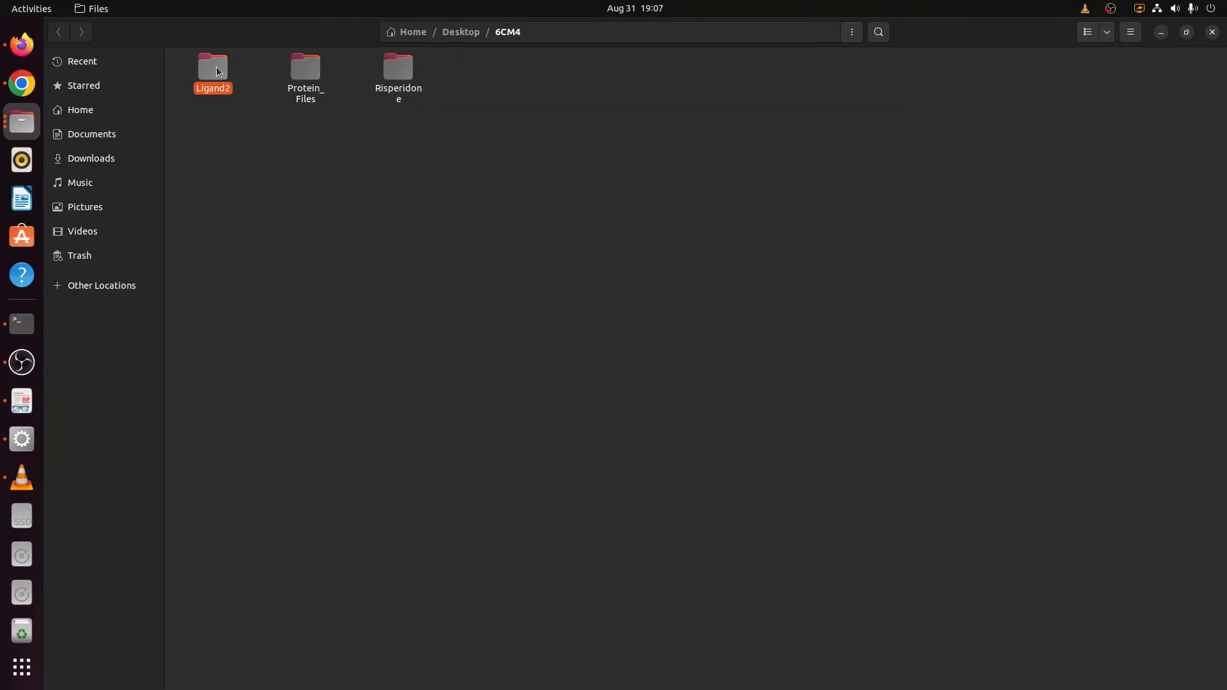
key(ctrl+v)
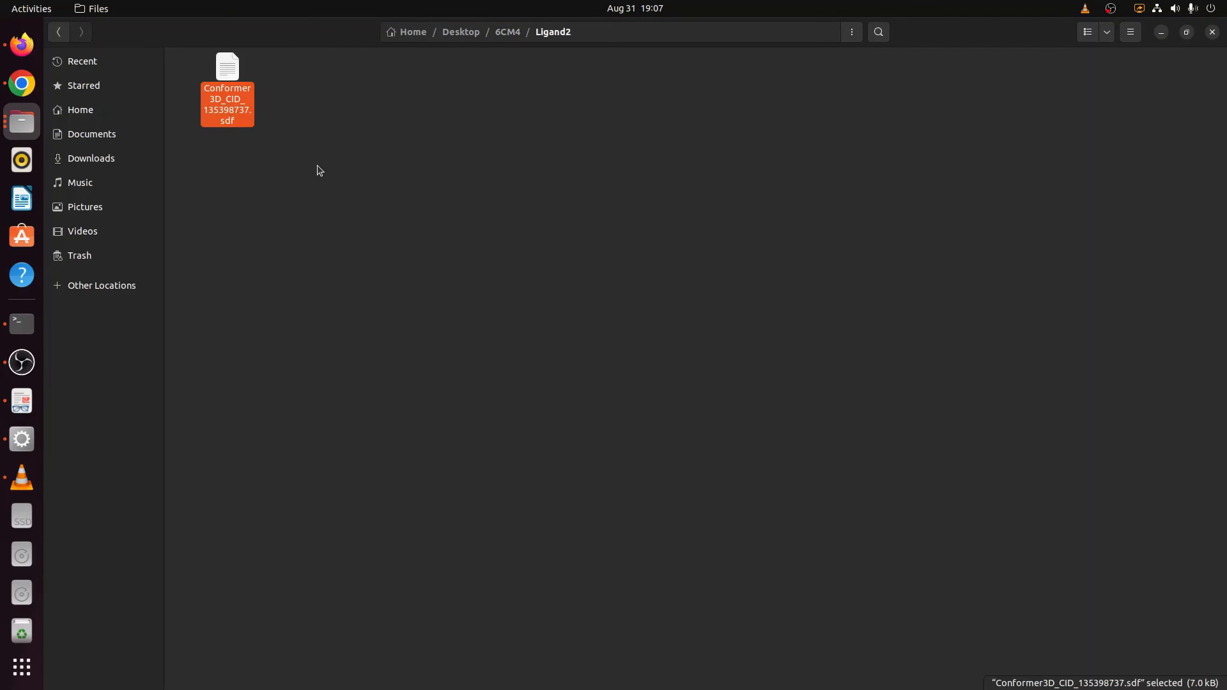
click(320, 171)
- Rename the Ligand2 folder to Clozapine, copying the compound name from its PubChem page in Firefox
click(62, 32)
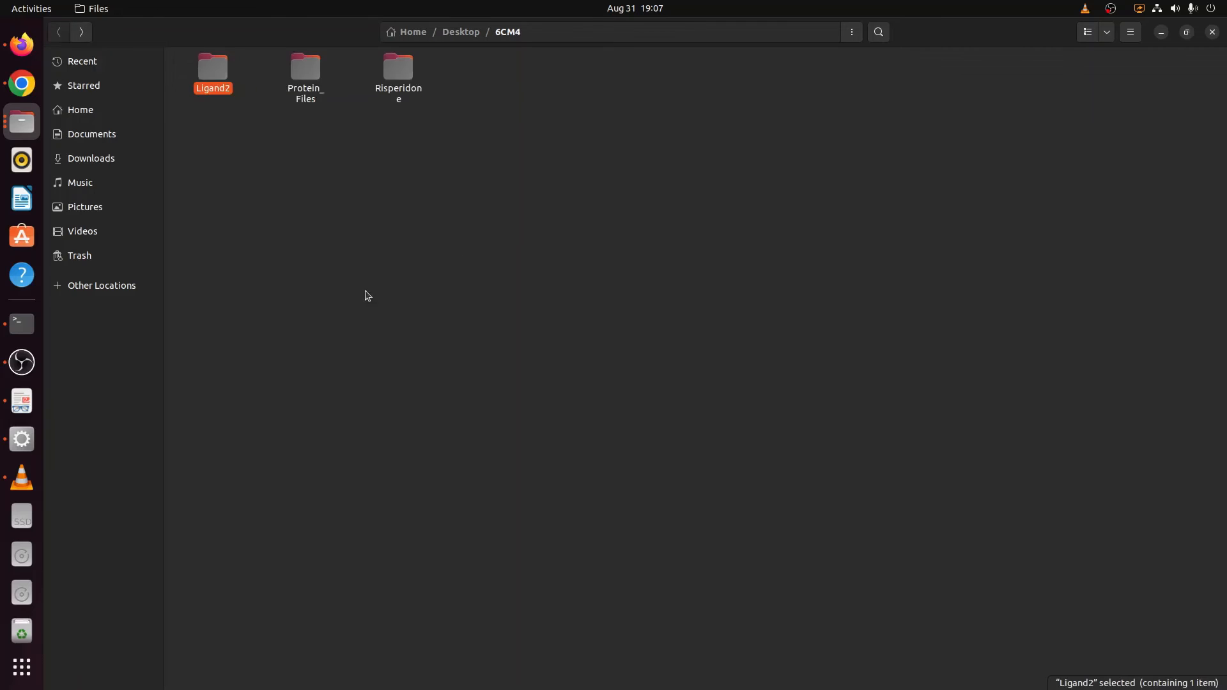
right_click(206, 73)
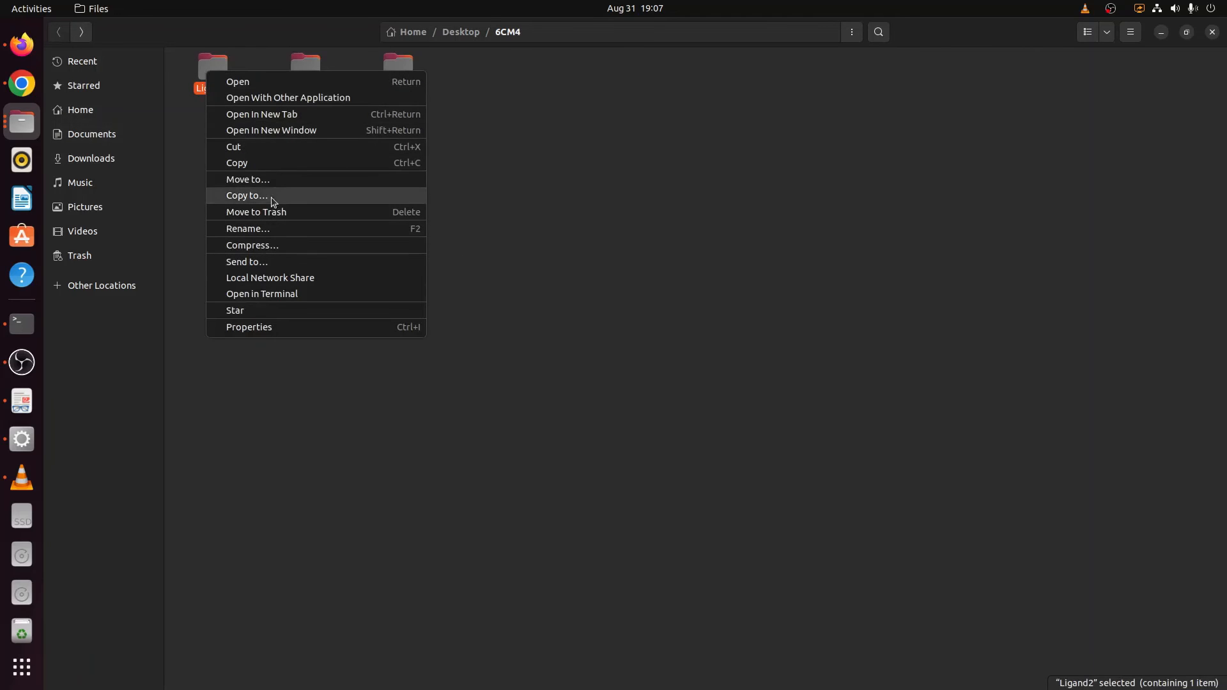
click(282, 231)
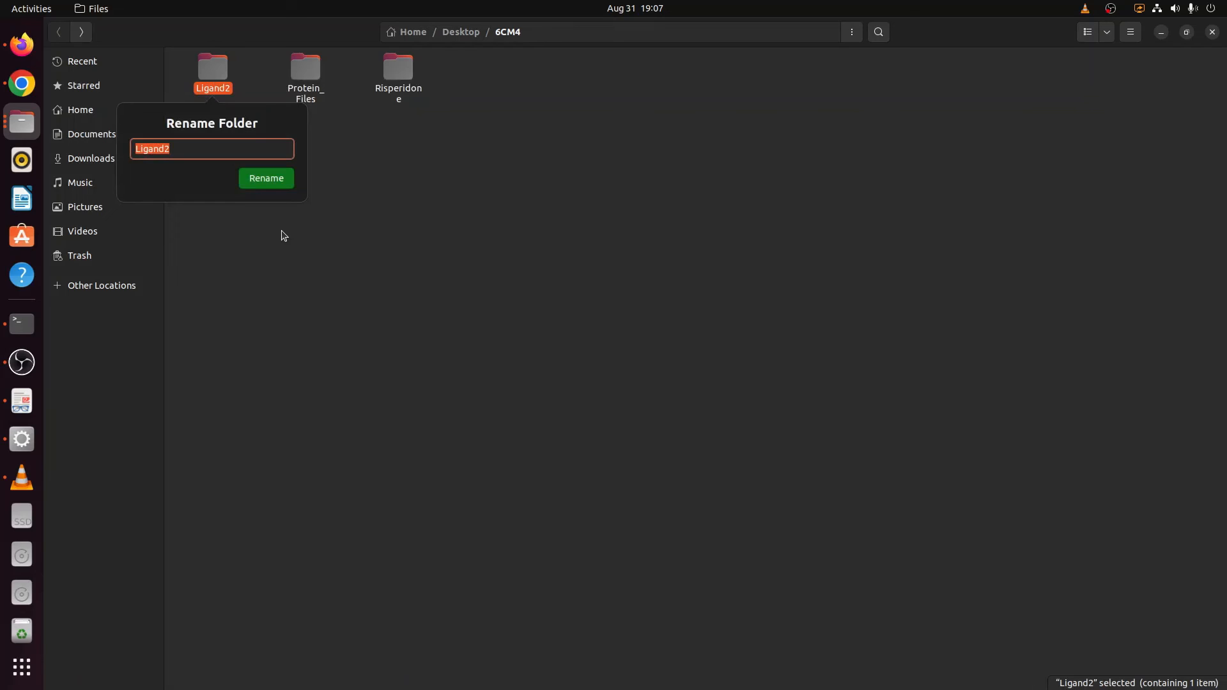
drag(183, 150, 106, 155)
click(22, 44)
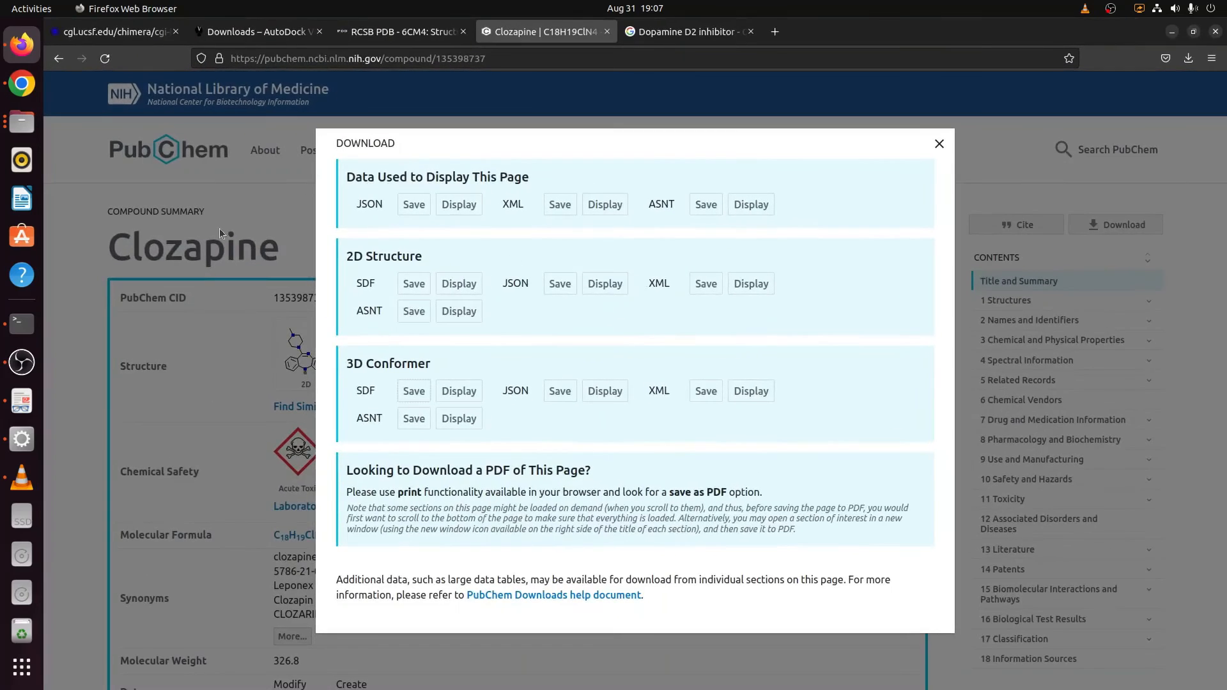
click(948, 165)
drag(108, 247, 286, 244)
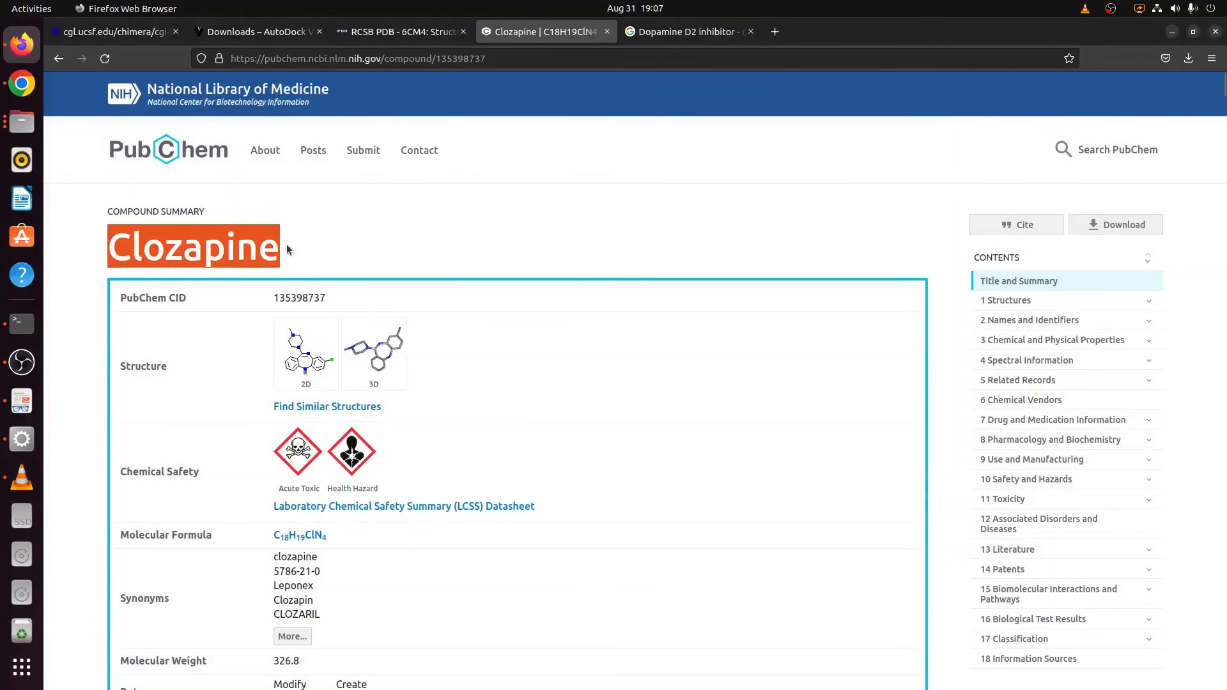
click(1164, 32)
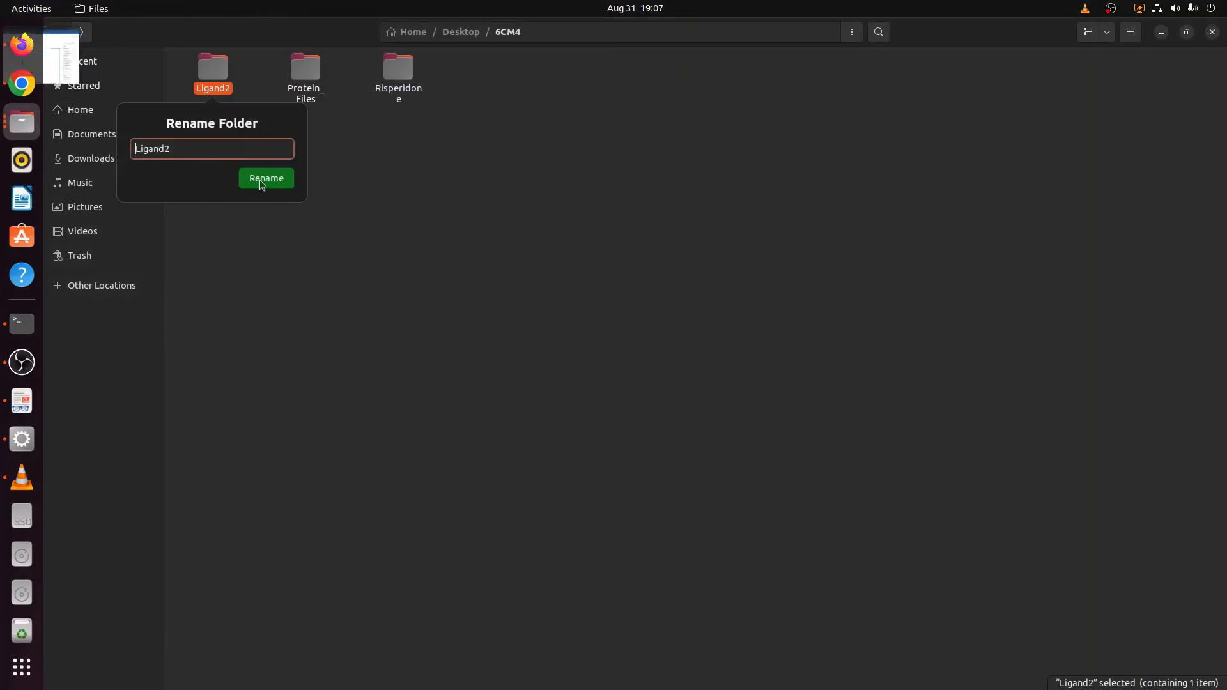
drag(186, 151, 129, 151)
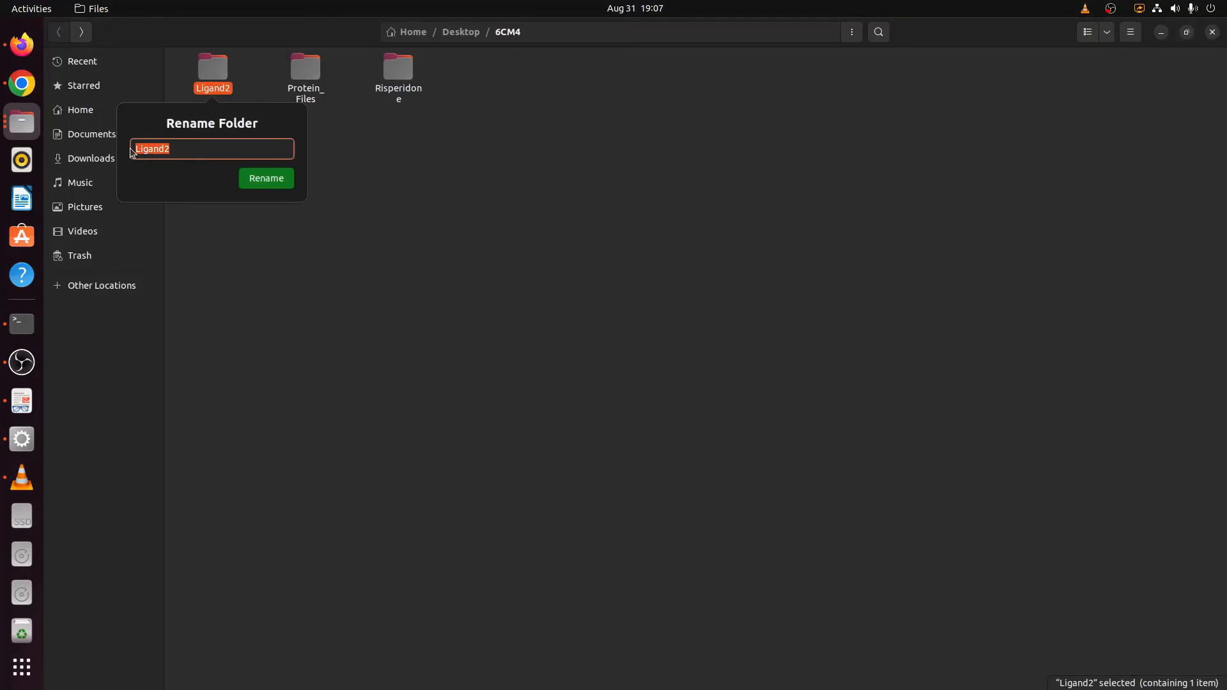
key(ctrl+v)
click(283, 180)
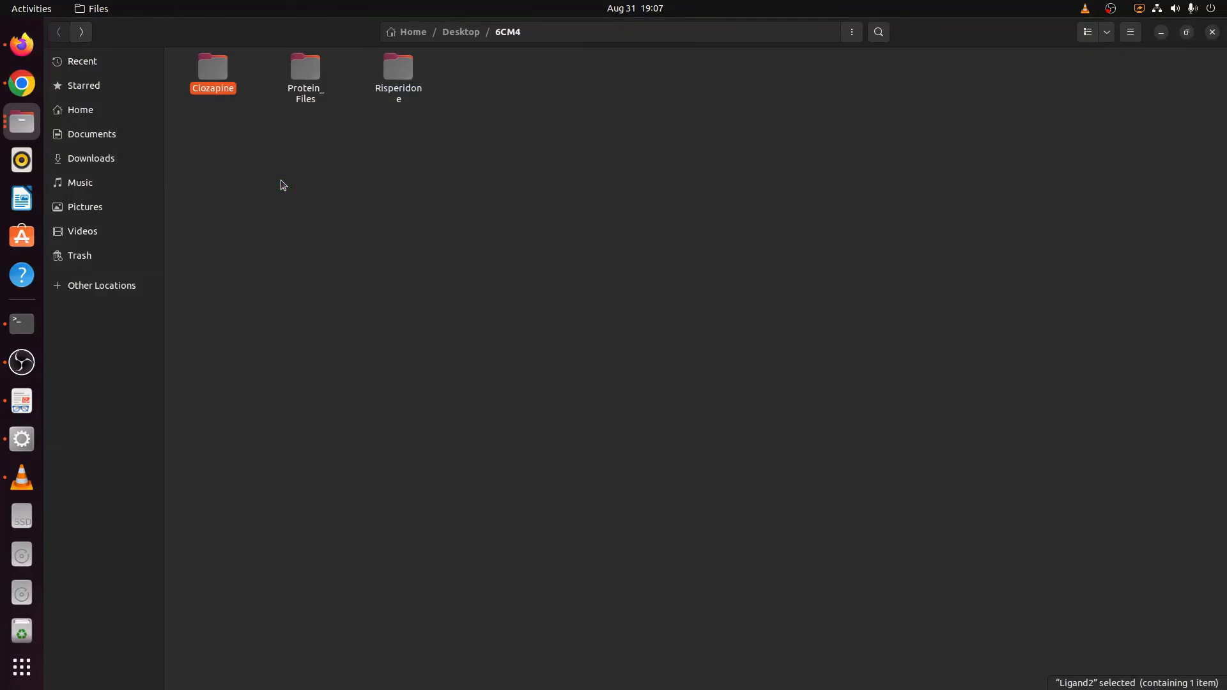
- Check the Clozapine folder, switch to Chimera, and open Conformer3D_CID_135398737.sdf from that folder
double_click(219, 74)
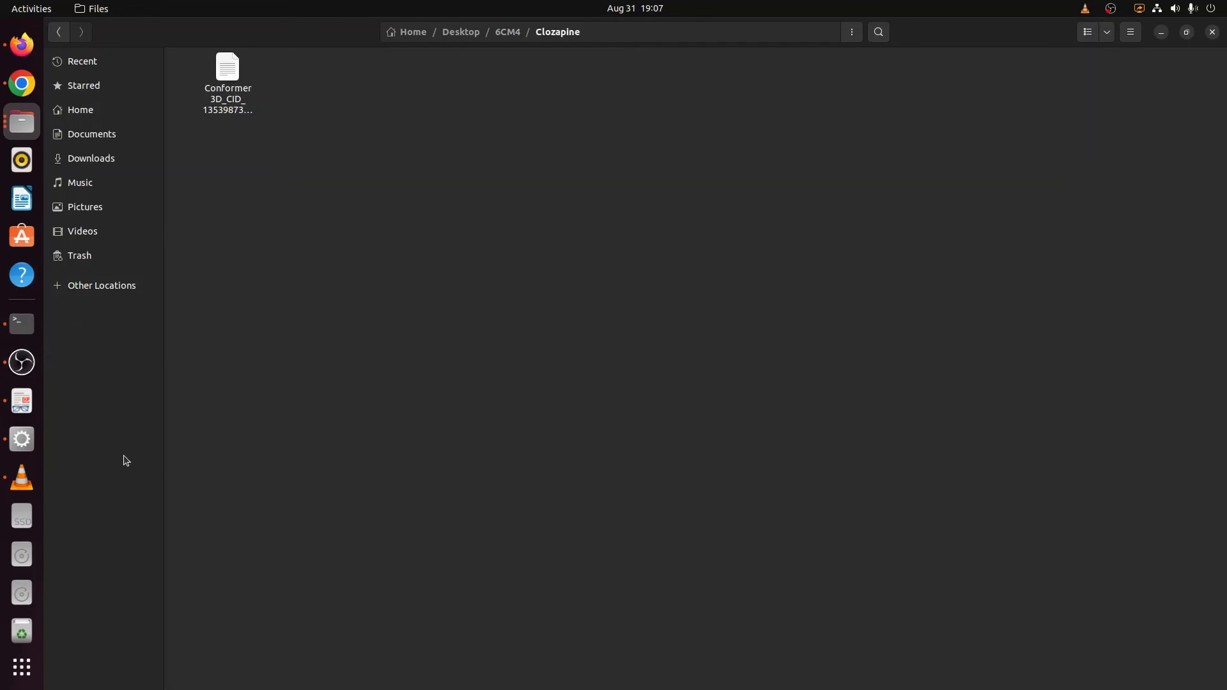
click(37, 450)
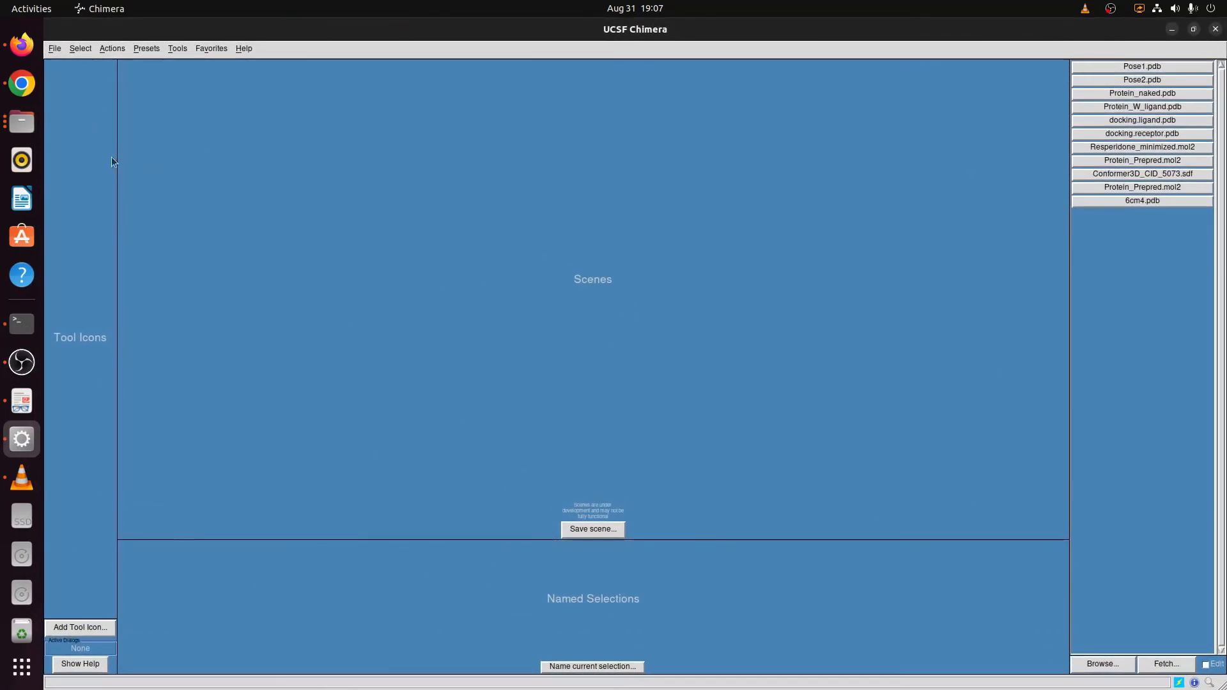
click(55, 49)
click(59, 71)
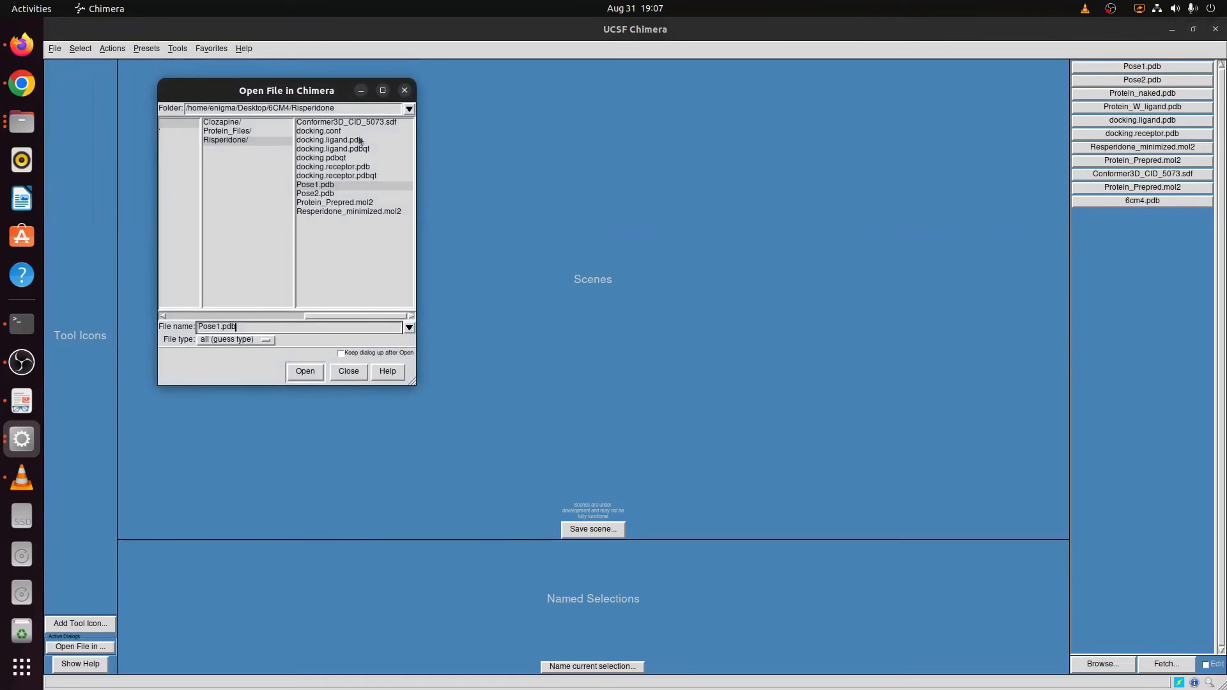
double_click(224, 124)
click(327, 122)
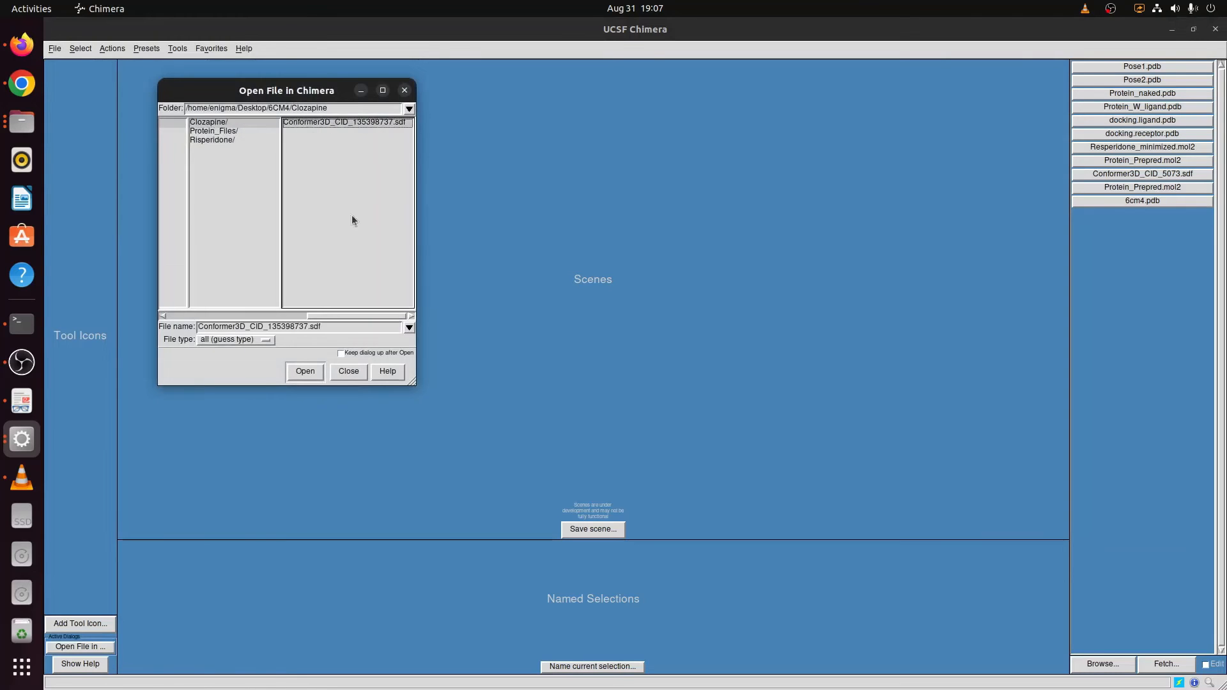
click(305, 371)
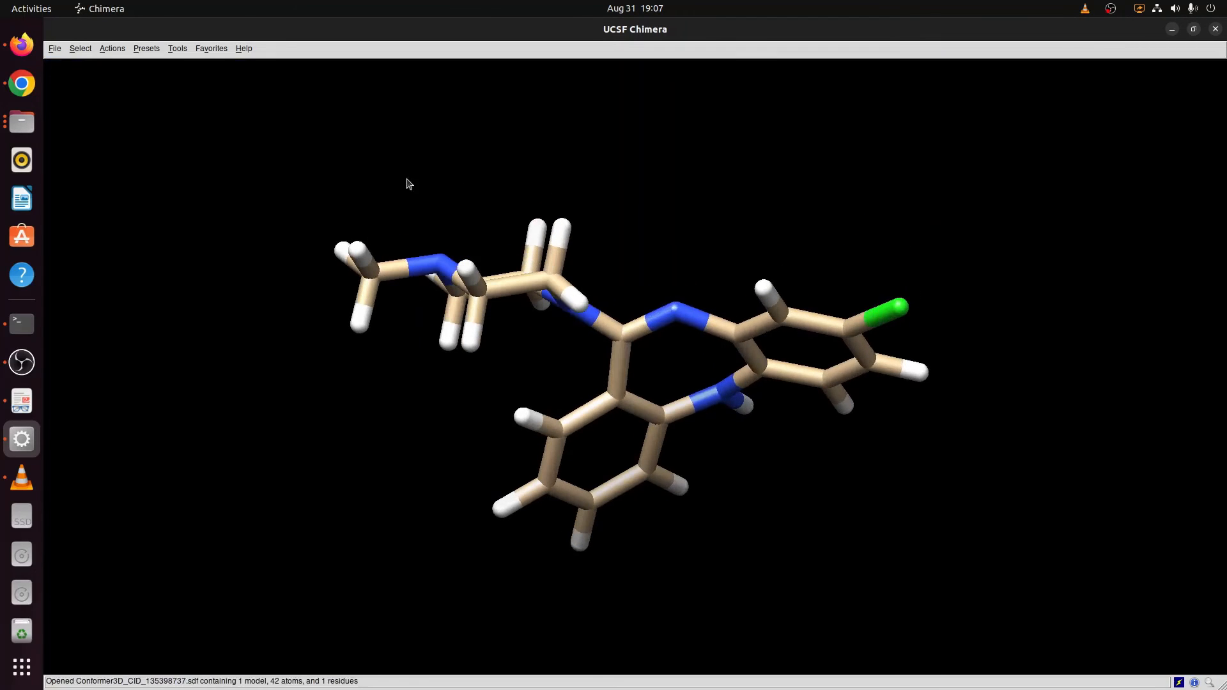
- Start Minimize Structure on the clozapine model and run Dock Prep with writing a Mol2 file enabled
click(177, 49)
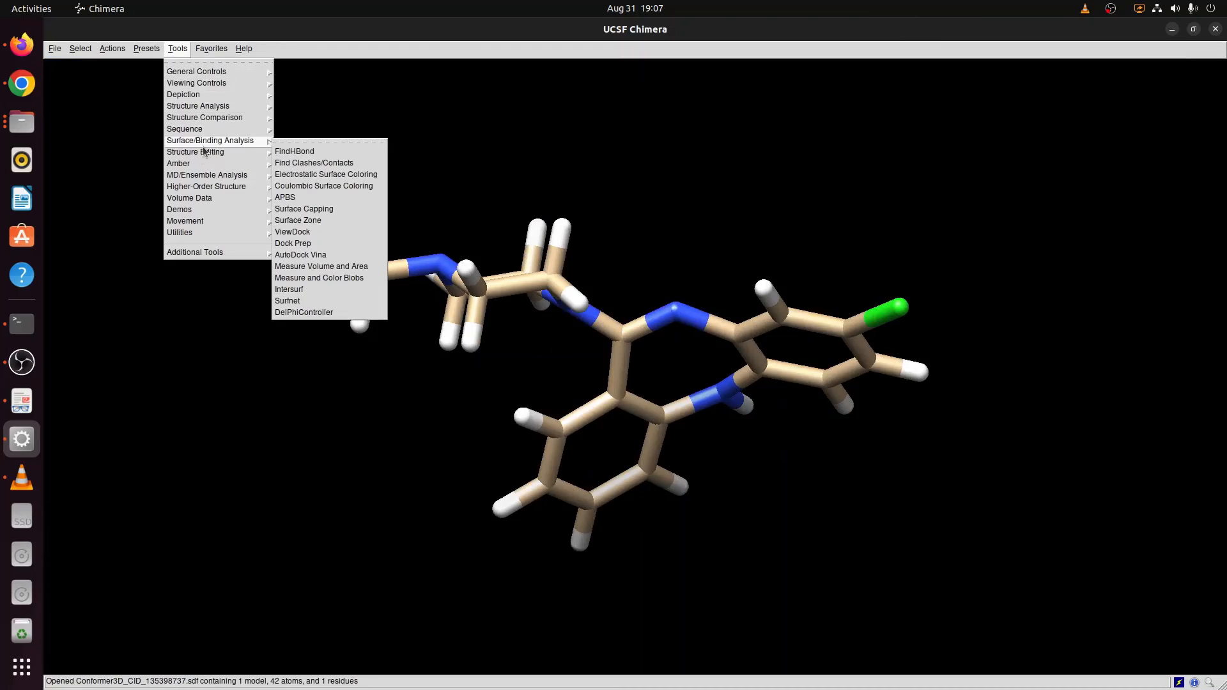
mouse_move(204, 152)
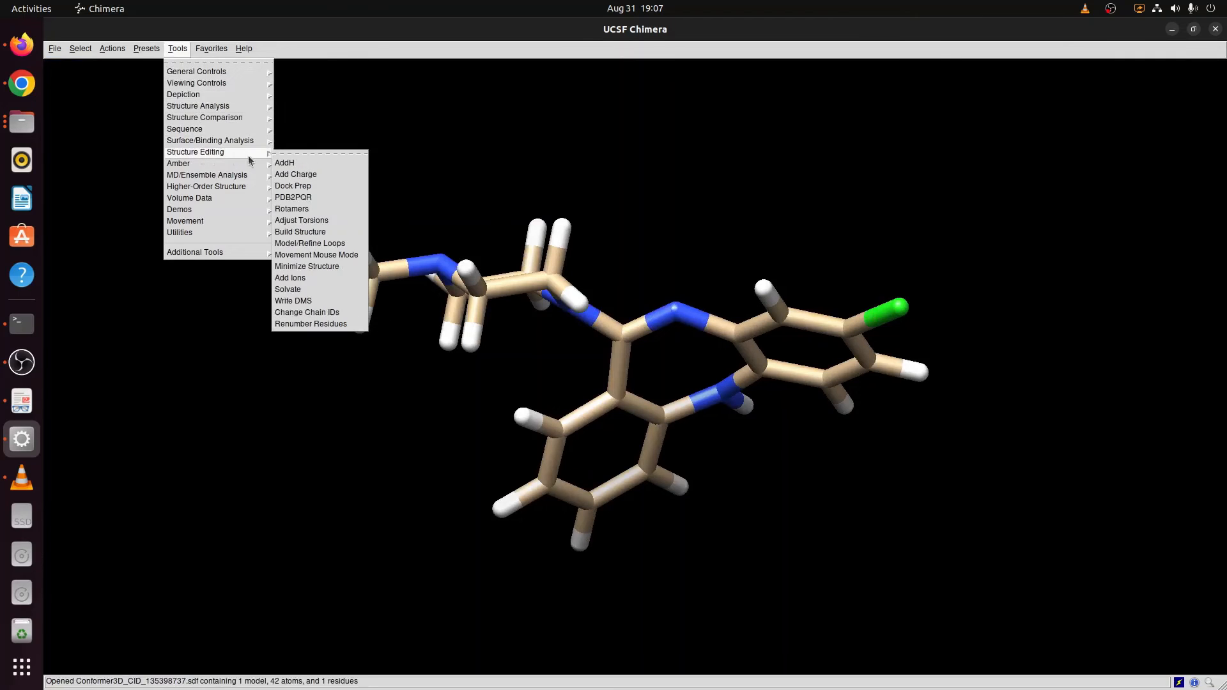
click(310, 266)
click(721, 267)
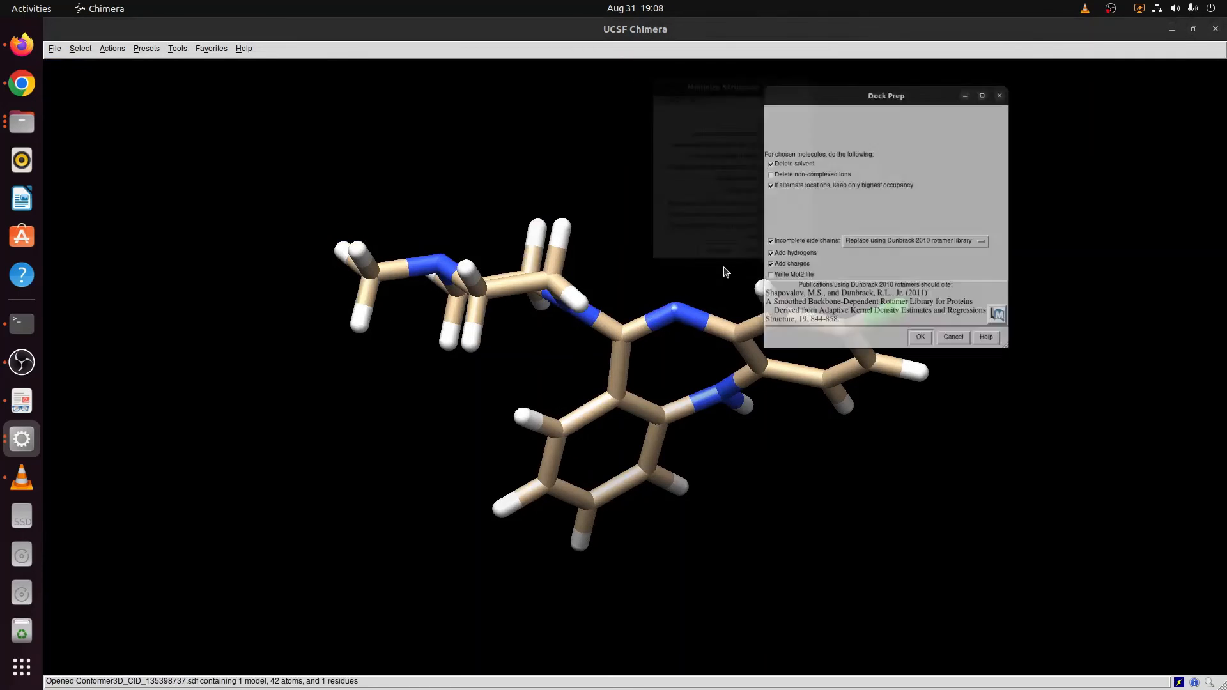
click(741, 256)
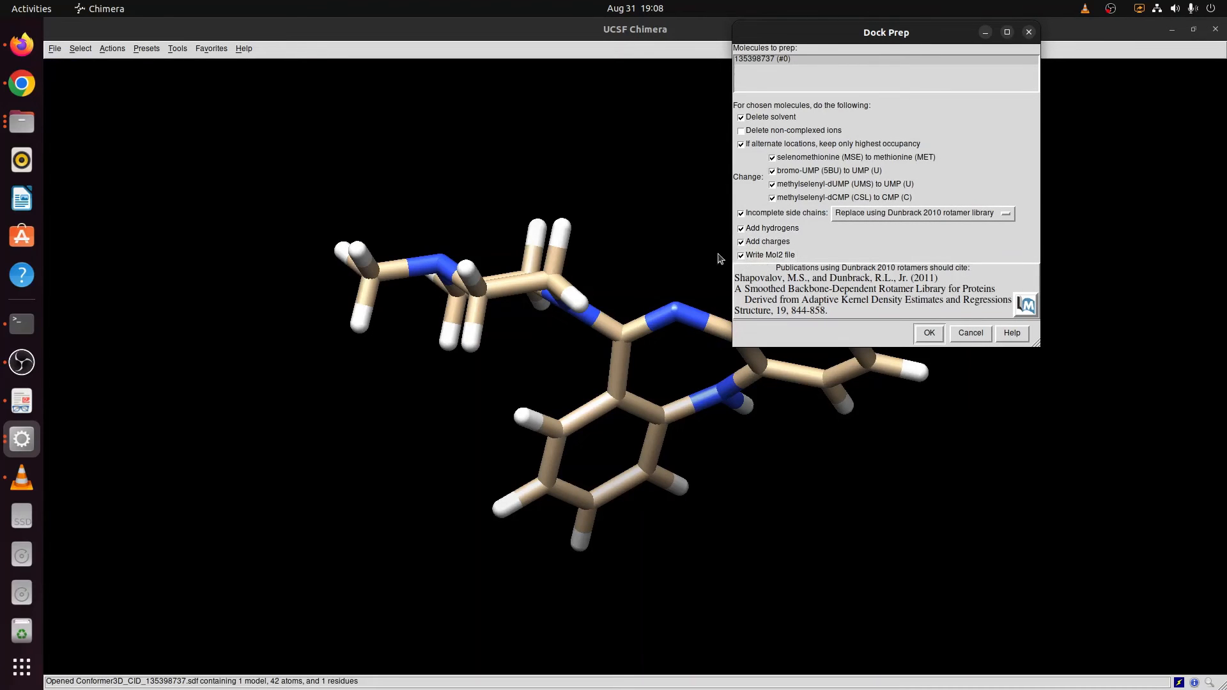
click(929, 333)
- Add hydrogens to clozapine and assign AMBER ff14SB and Gasteiger charges with a net charge of +1
drag(632, 33, 996, 97)
click(1002, 283)
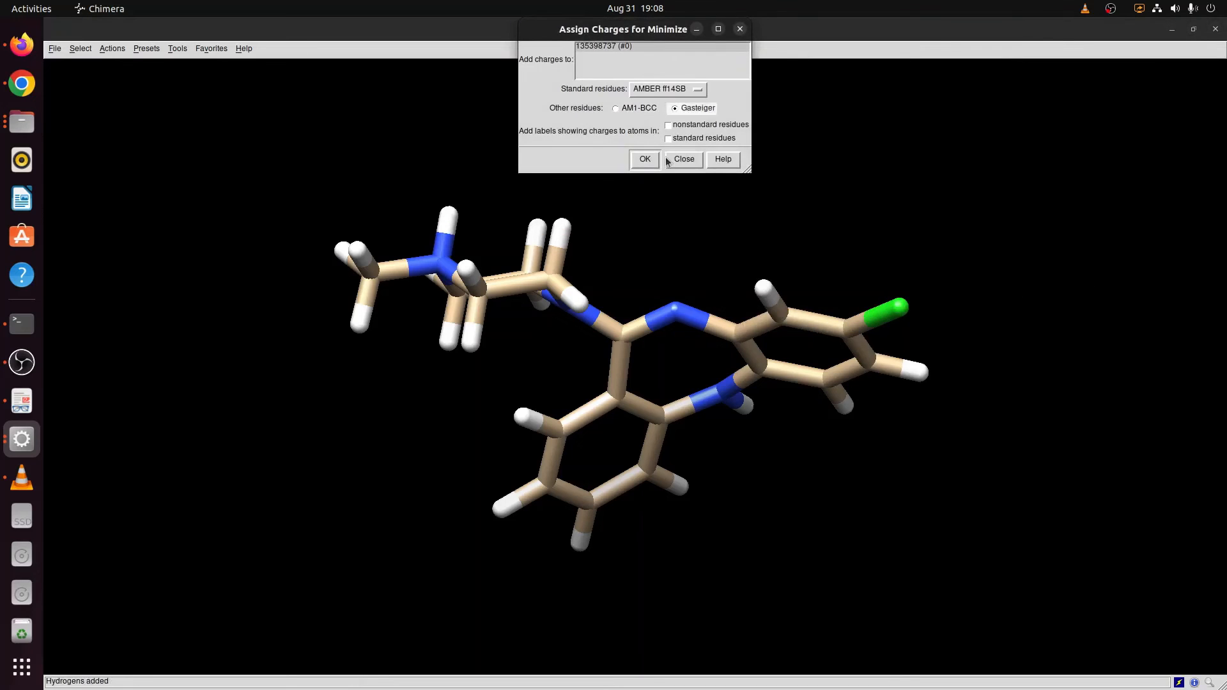
click(646, 156)
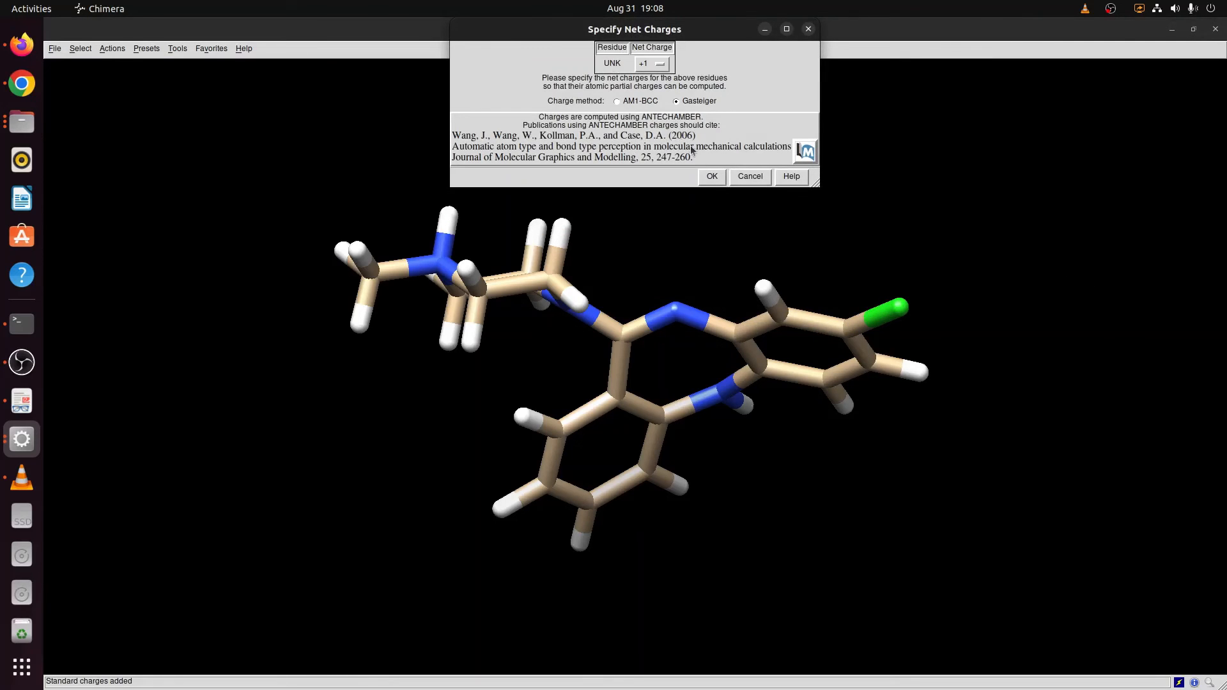
click(711, 176)
- Save the minimized clozapine structure in the Clozapine folder as Resperidone_minimized.mol2
drag(614, 176, 1064, 129)
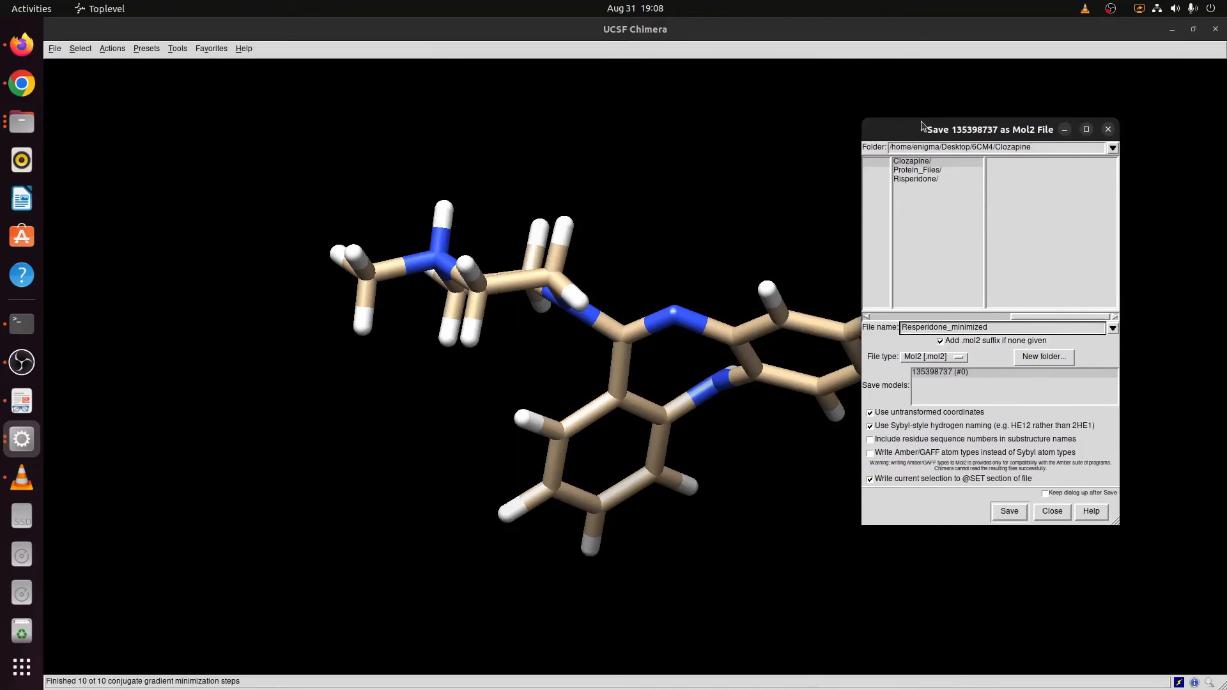
double_click(913, 163)
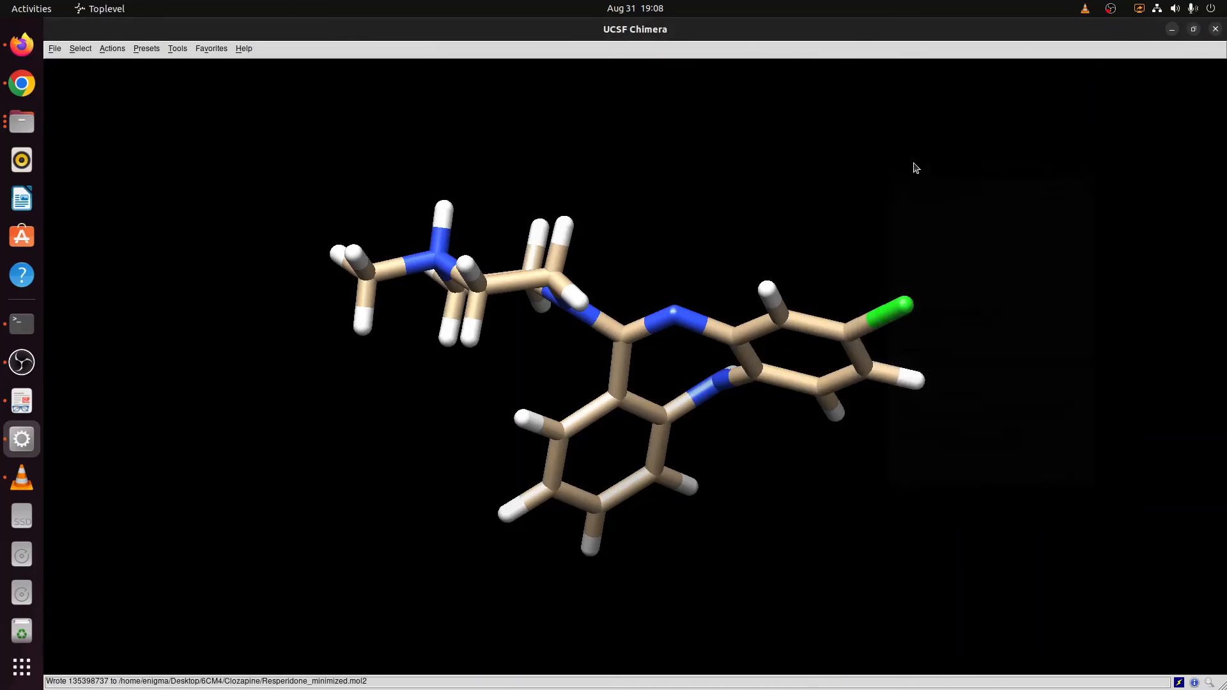
- Save the clozapine structure again in the Clozapine folder as a Mol2 file named Clo_min.mol2
click(55, 49)
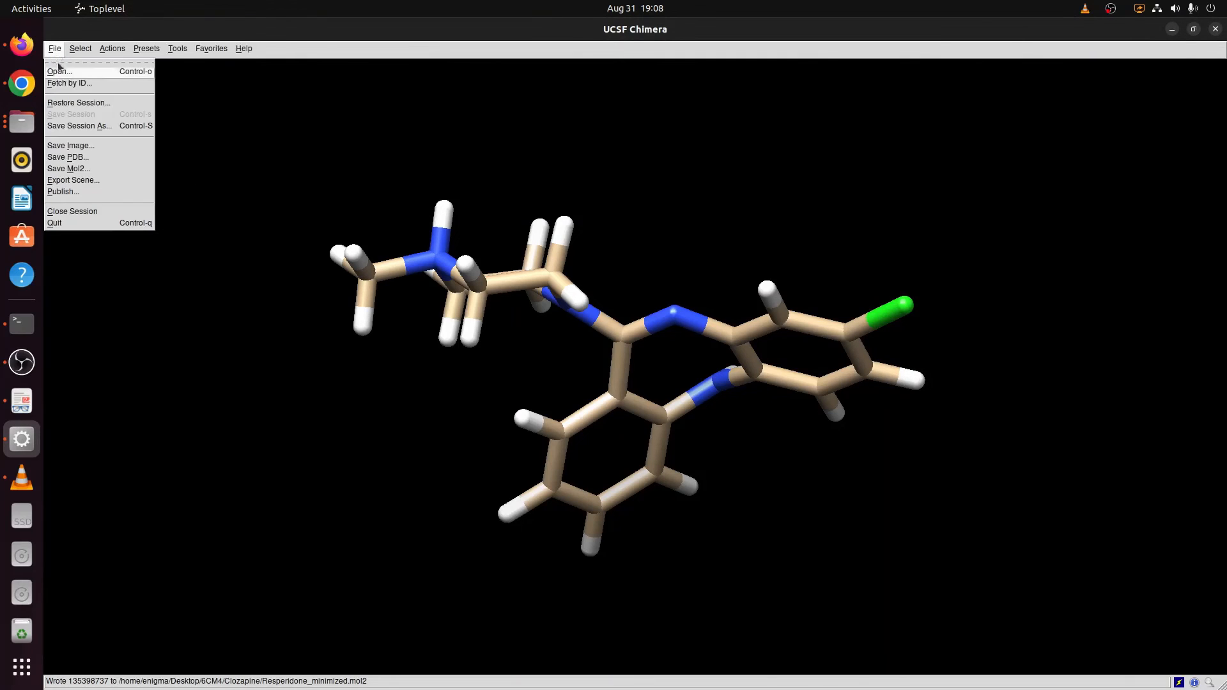
click(70, 169)
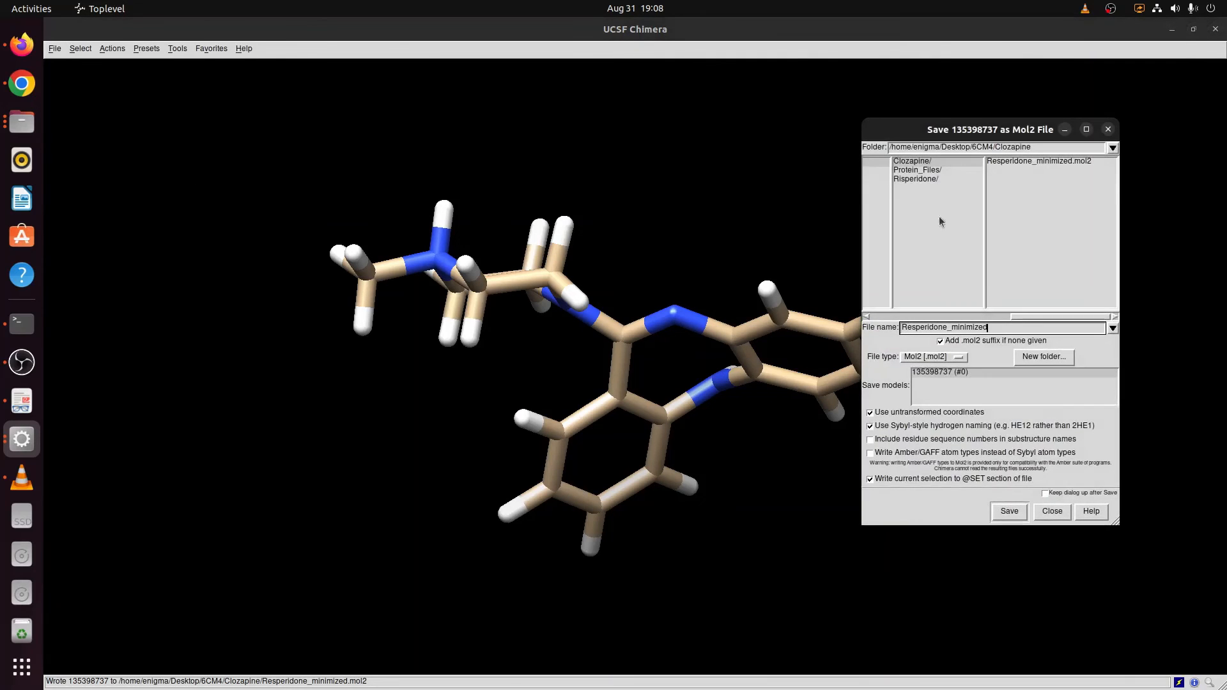
click(917, 166)
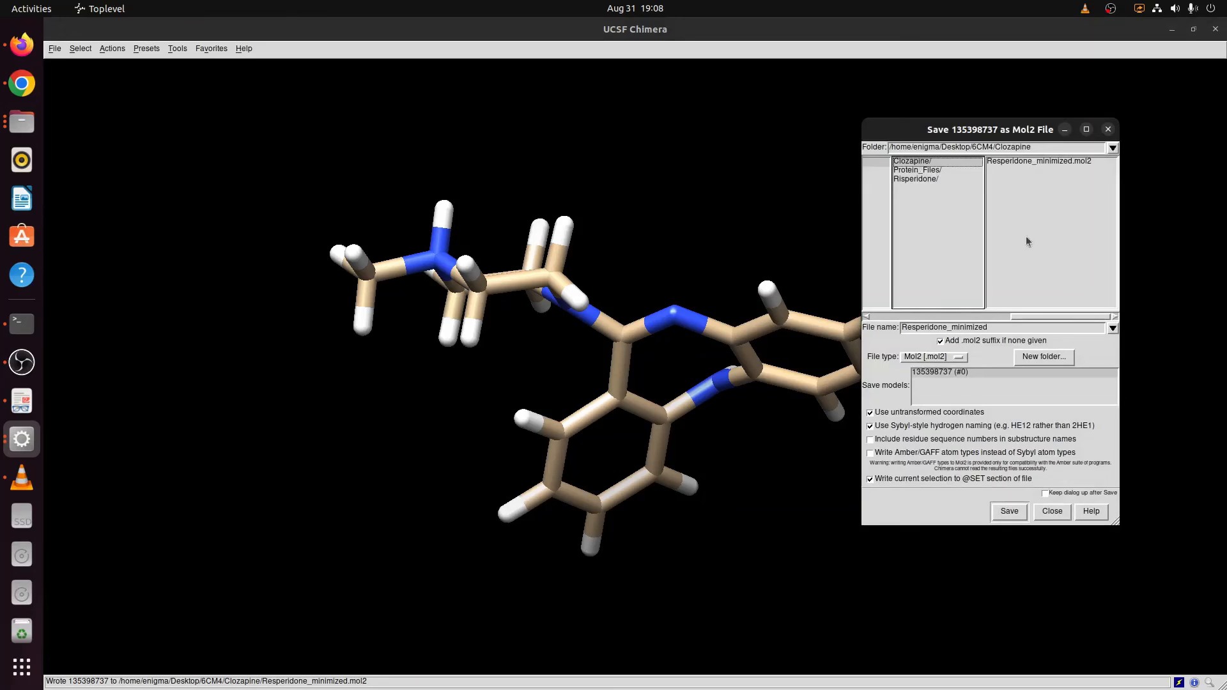
click(995, 329)
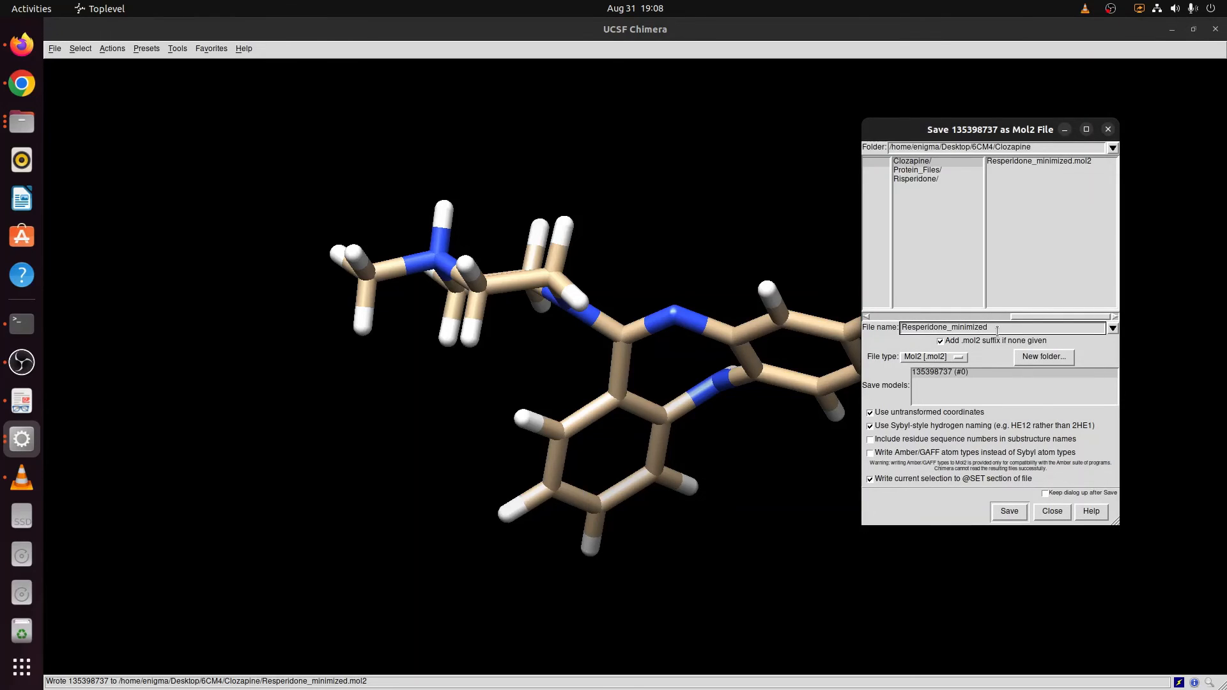
key(BackSpace)
key(BackSpace)
key(BackSpace)
key(BackSpace)
key(BackSpace)
key(BackSpace)
key(BackSpace)
key(BackSpace)
key(BackSpace)
key(BackSpace)
key(BackSpace)
key(BackSpace)
click(1010, 513)
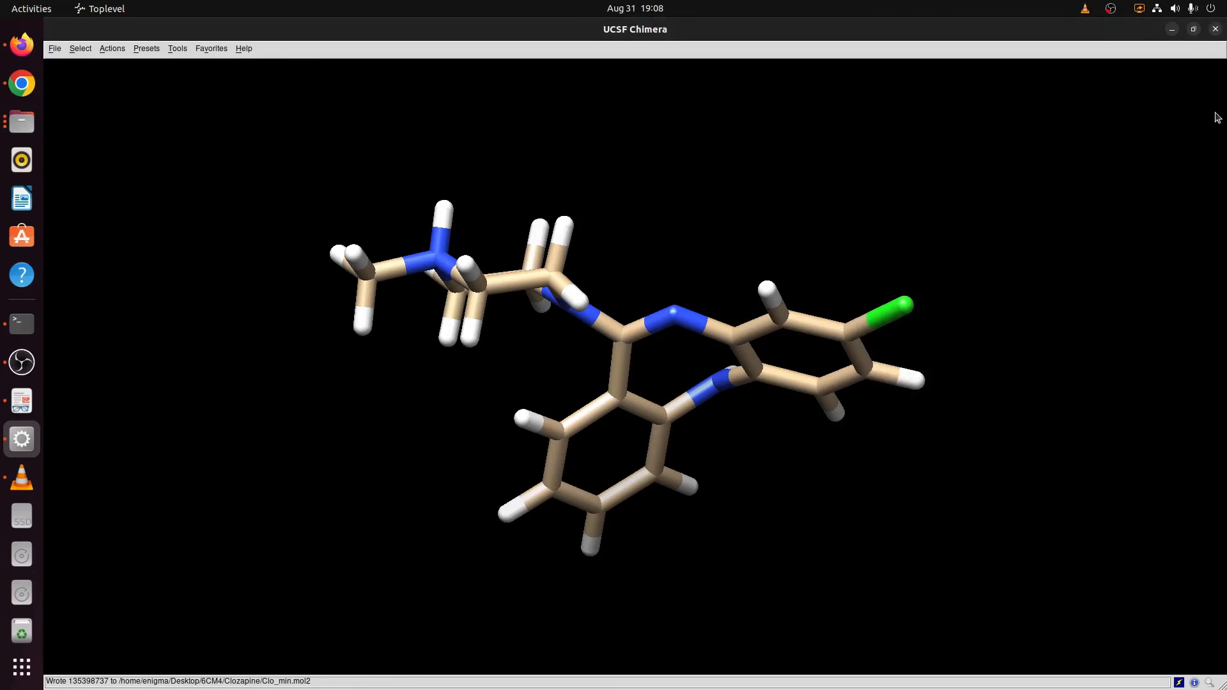
- Switch to the file manager and delete the misnamed Resperidone_minimized.mol2 from the Clozapine folder
click(1172, 30)
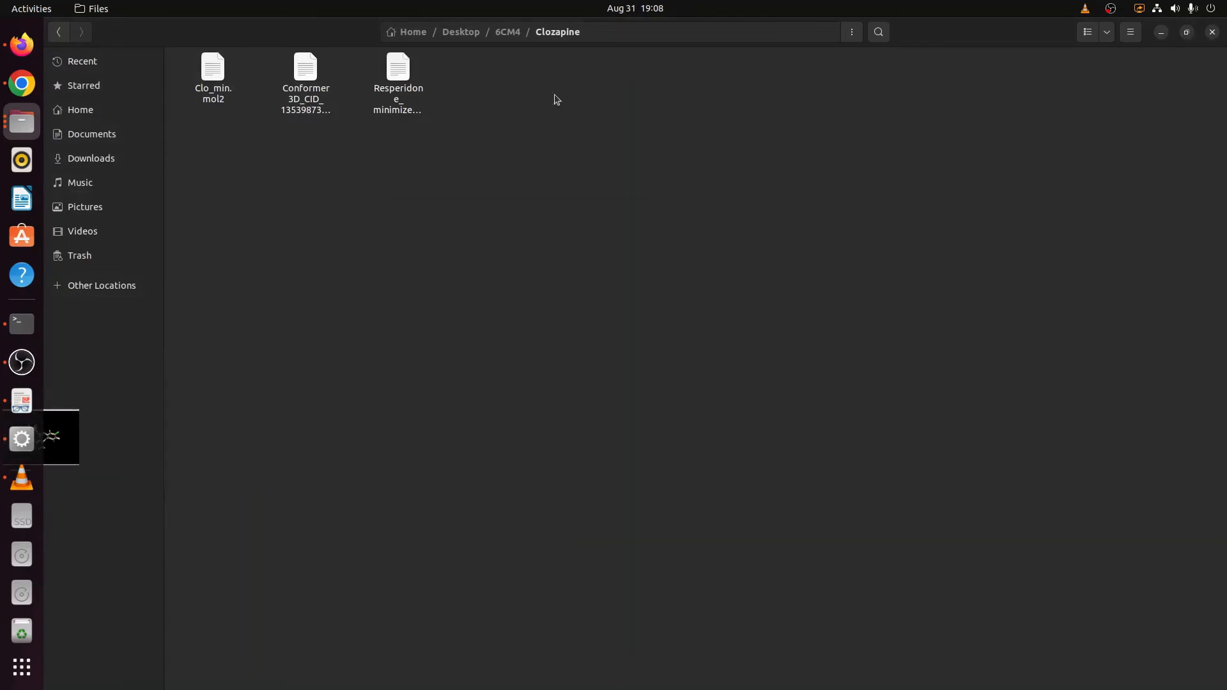
click(403, 71)
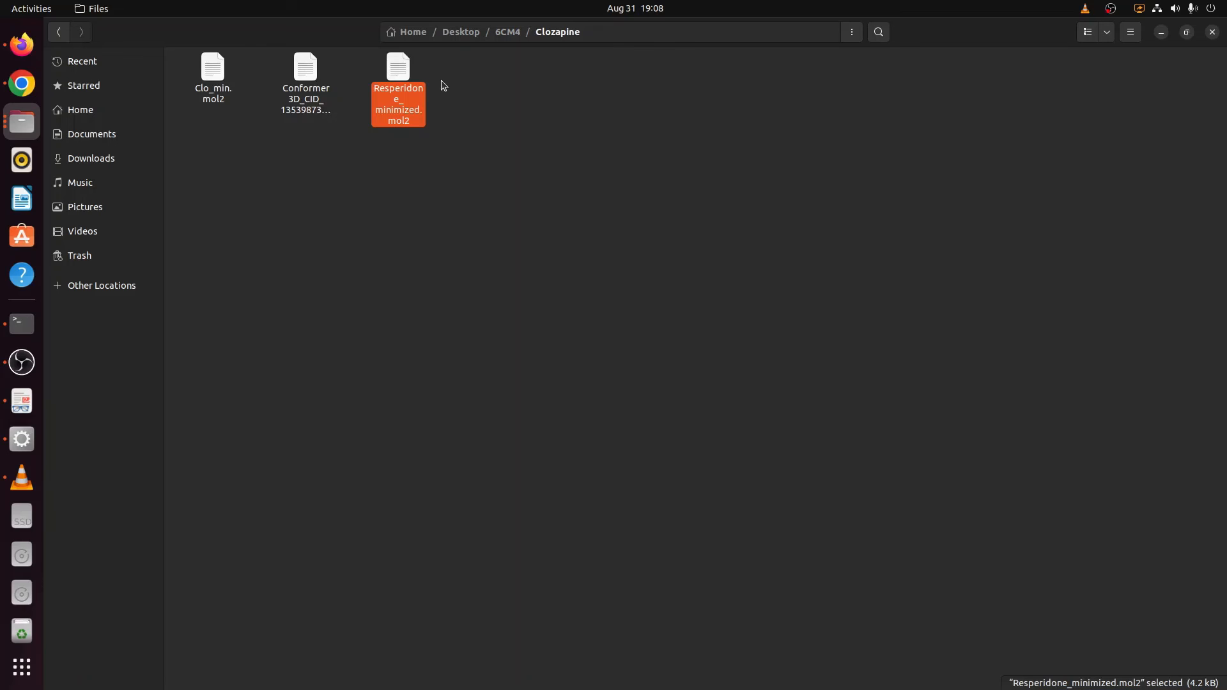
key(Delete)
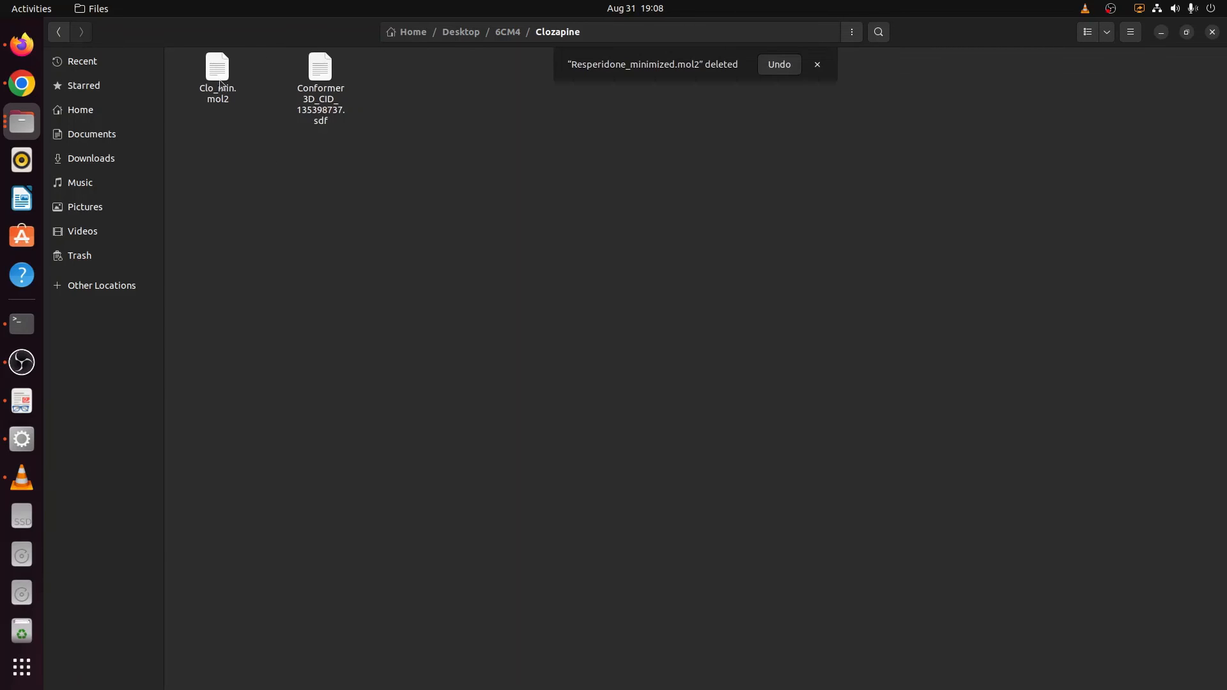
click(226, 81)
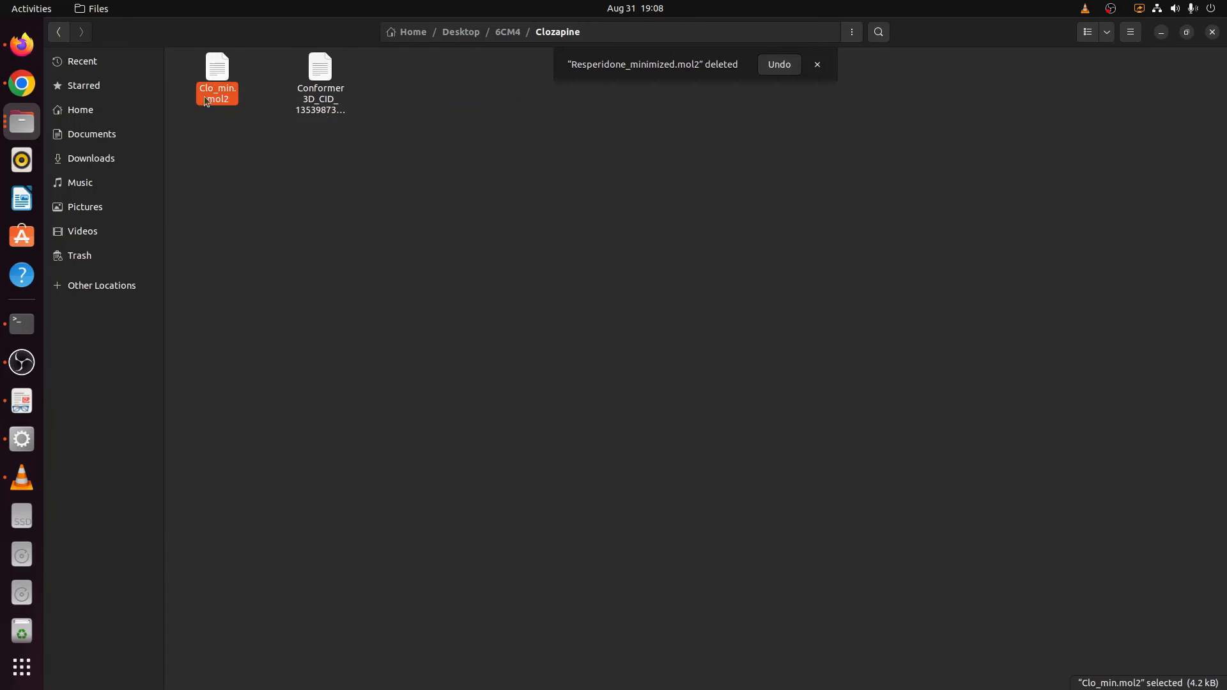
click(817, 65)
- Copy Protein_Prepred.mol2 from the Protein_Files folder into the Clozapine folder alongside Clo_min.mol2
click(58, 32)
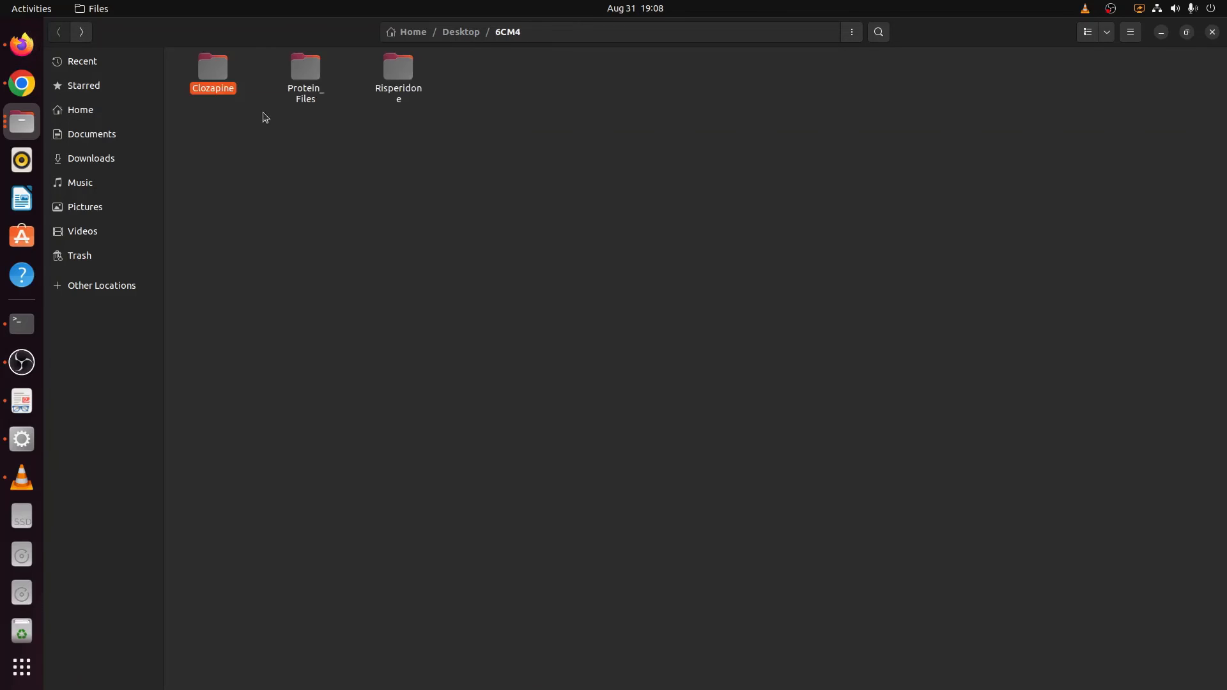
double_click(308, 75)
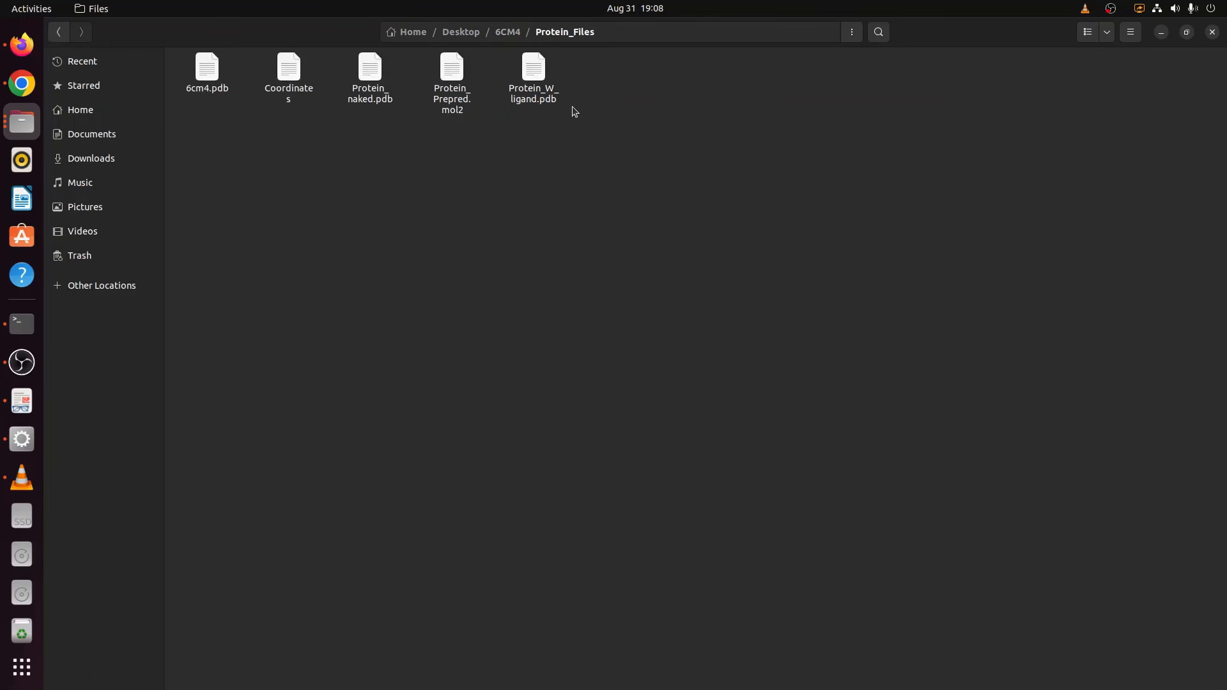
click(456, 72)
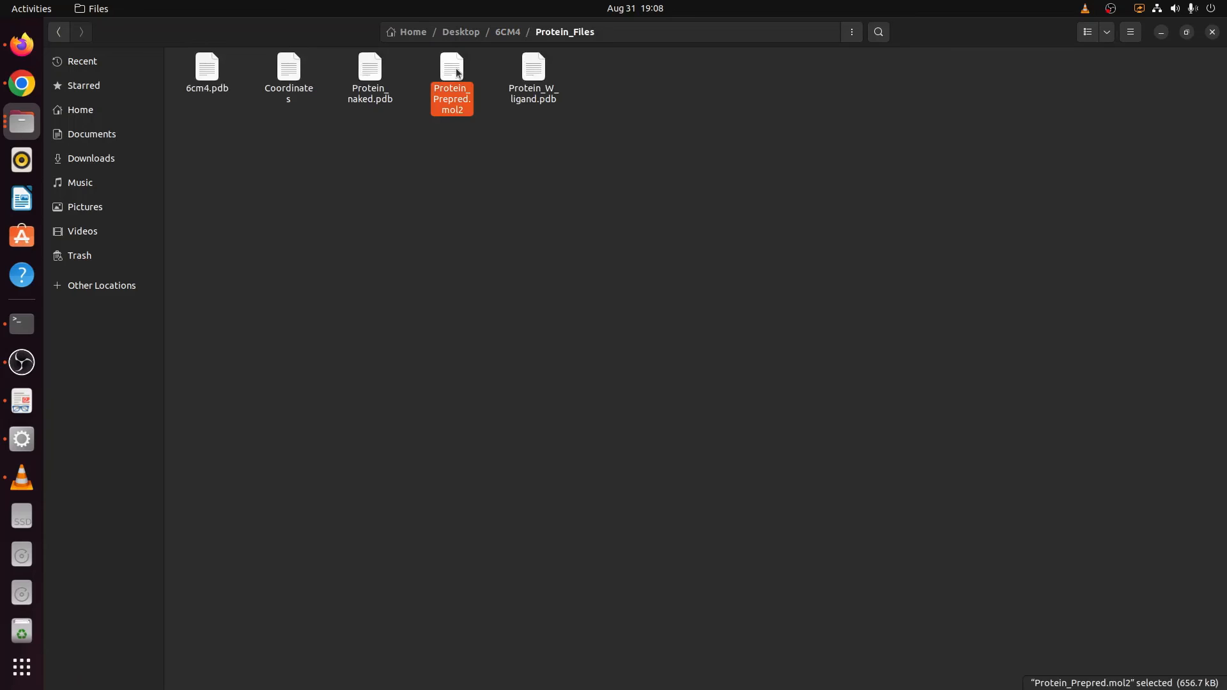
click(507, 32)
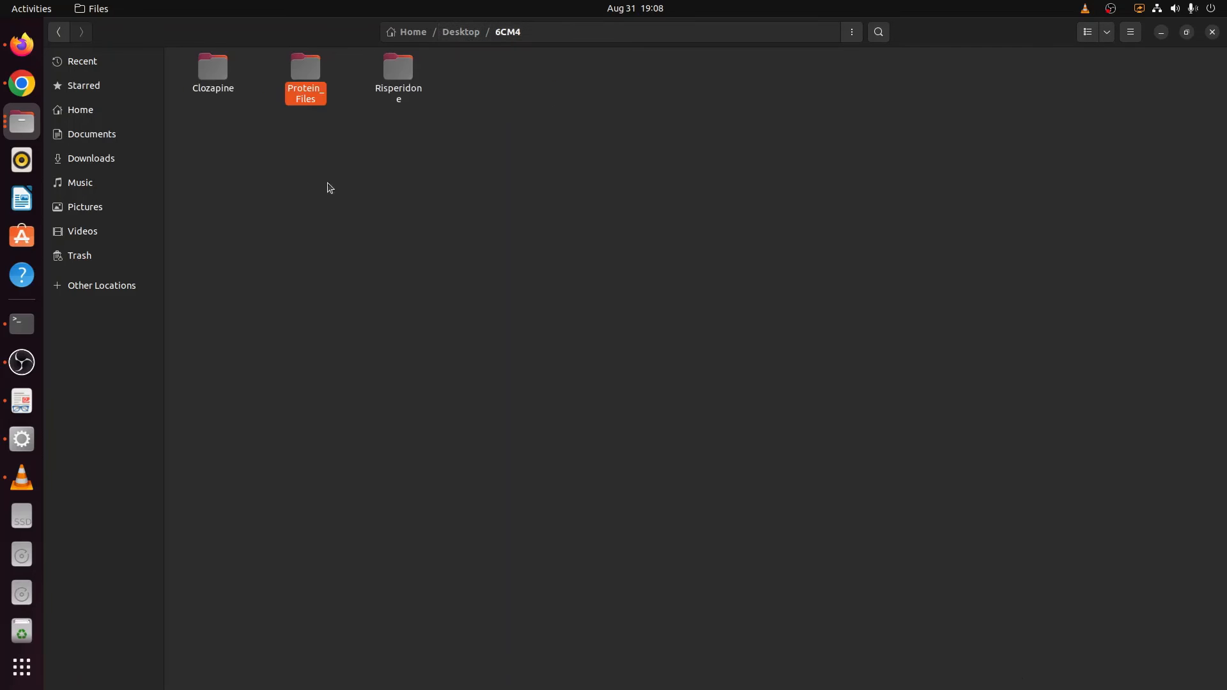
double_click(222, 70)
key(ctrl+v)
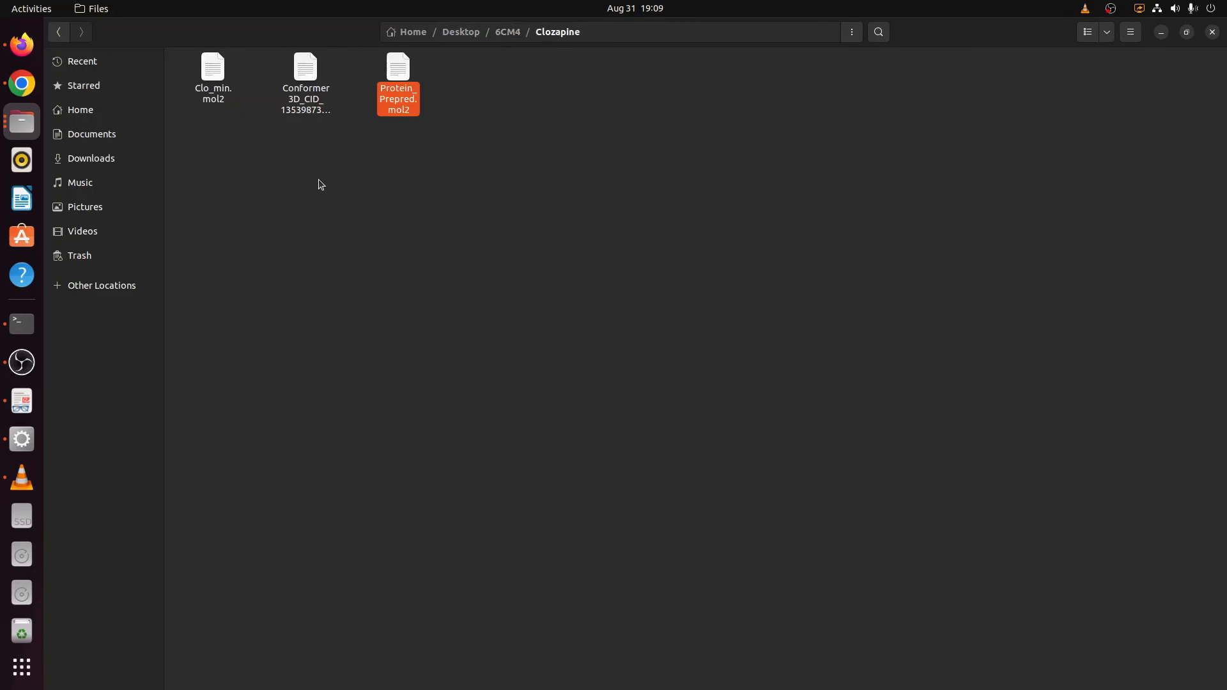
click(320, 185)
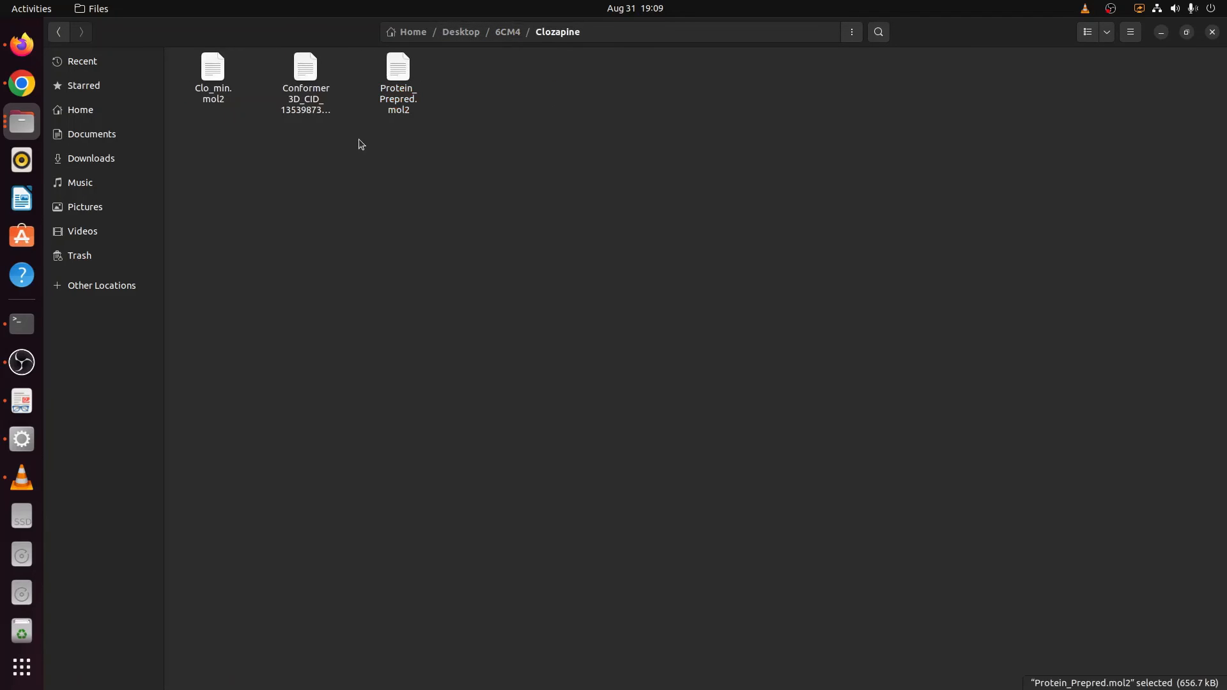
click(223, 70)
ctrl+click(398, 67)
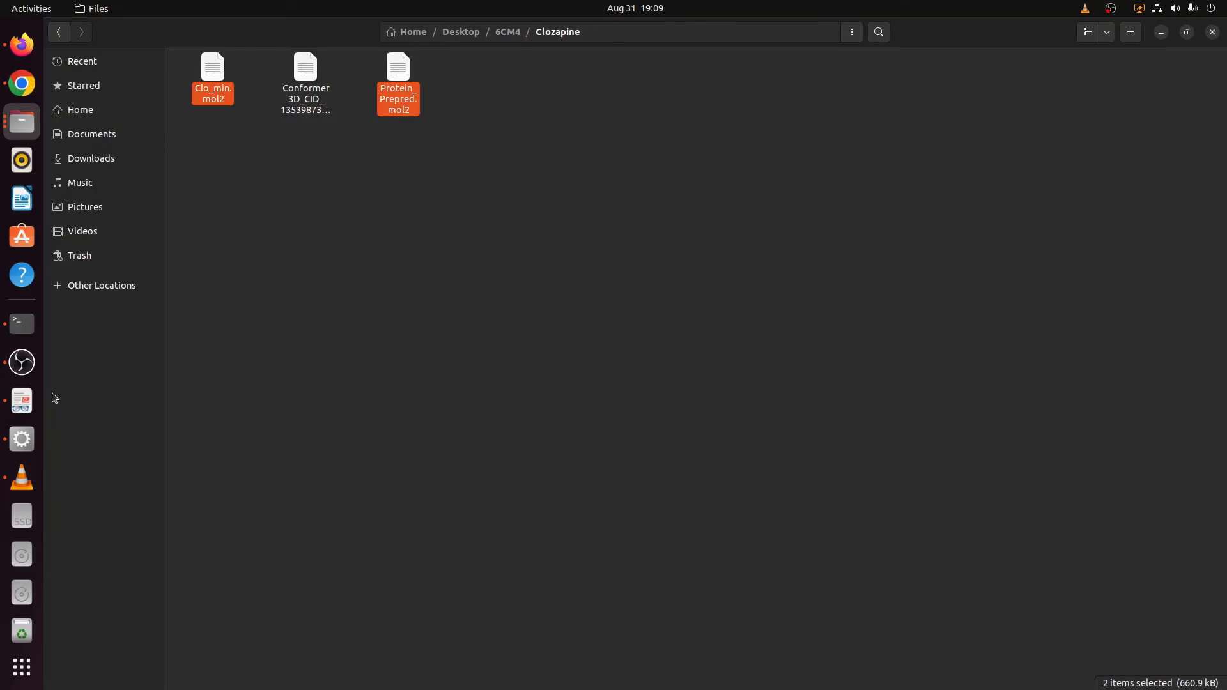
- Switch to Chimera, close the current session, and open Clo_min.mol2 together with Protein_Prepred.mol2 from the Clozapine folder
click(22, 434)
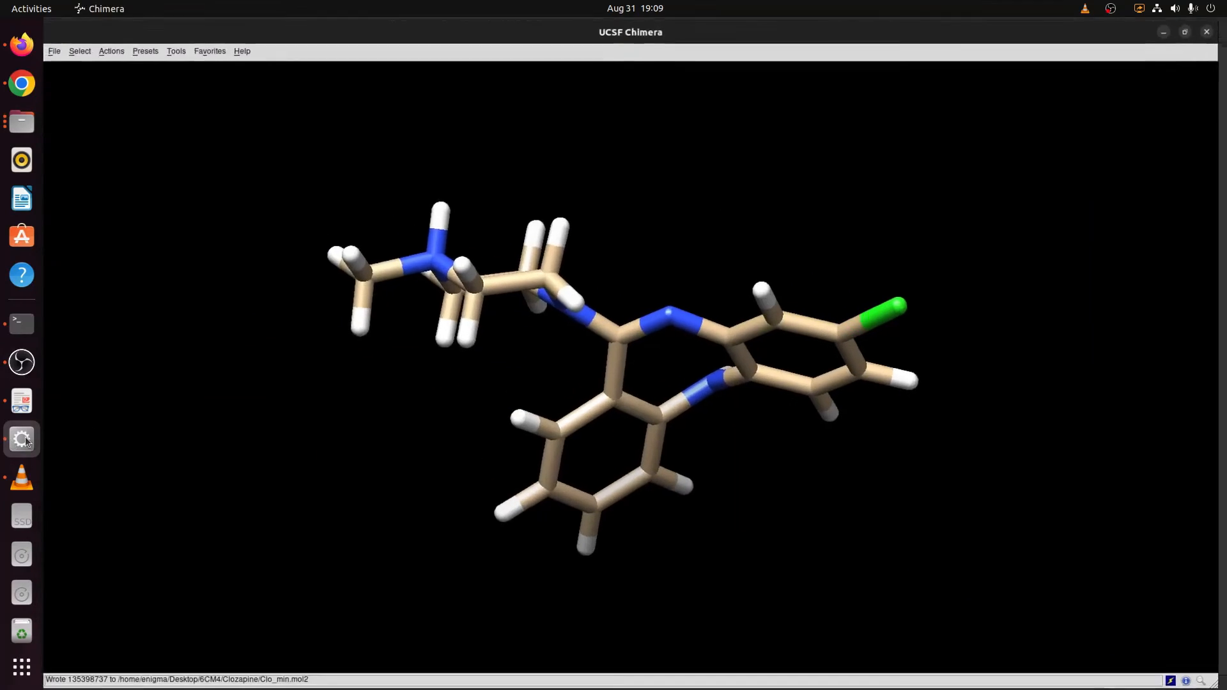
click(54, 51)
click(72, 211)
click(52, 52)
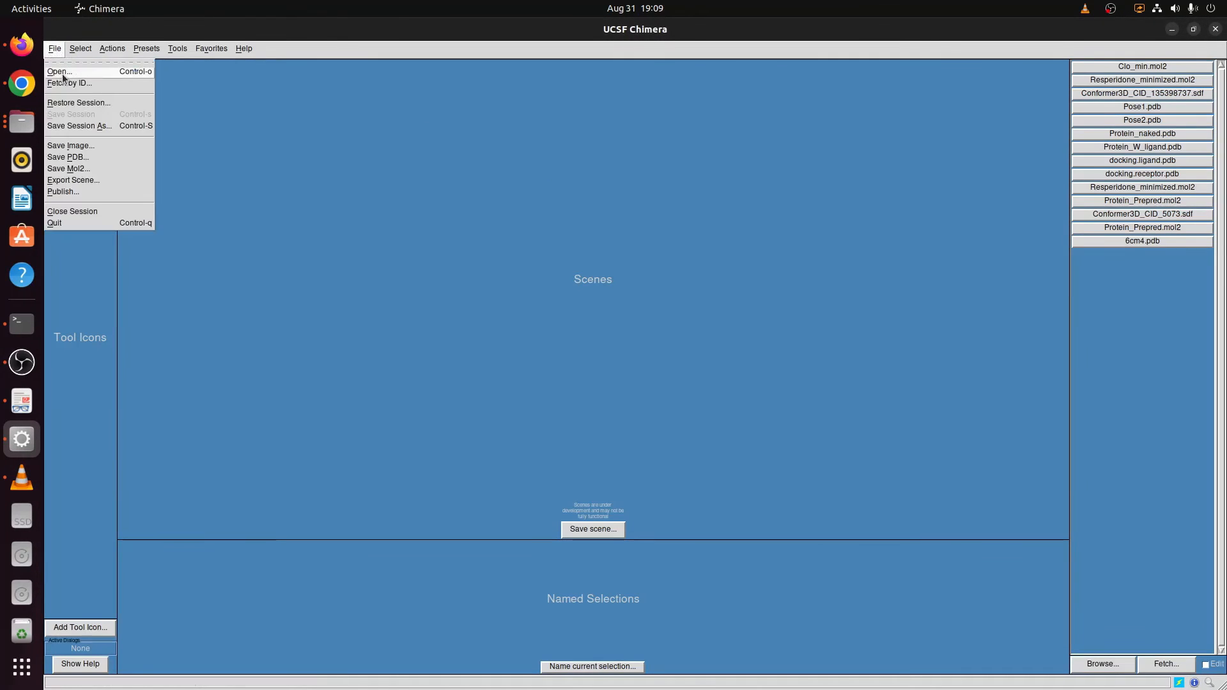
click(64, 73)
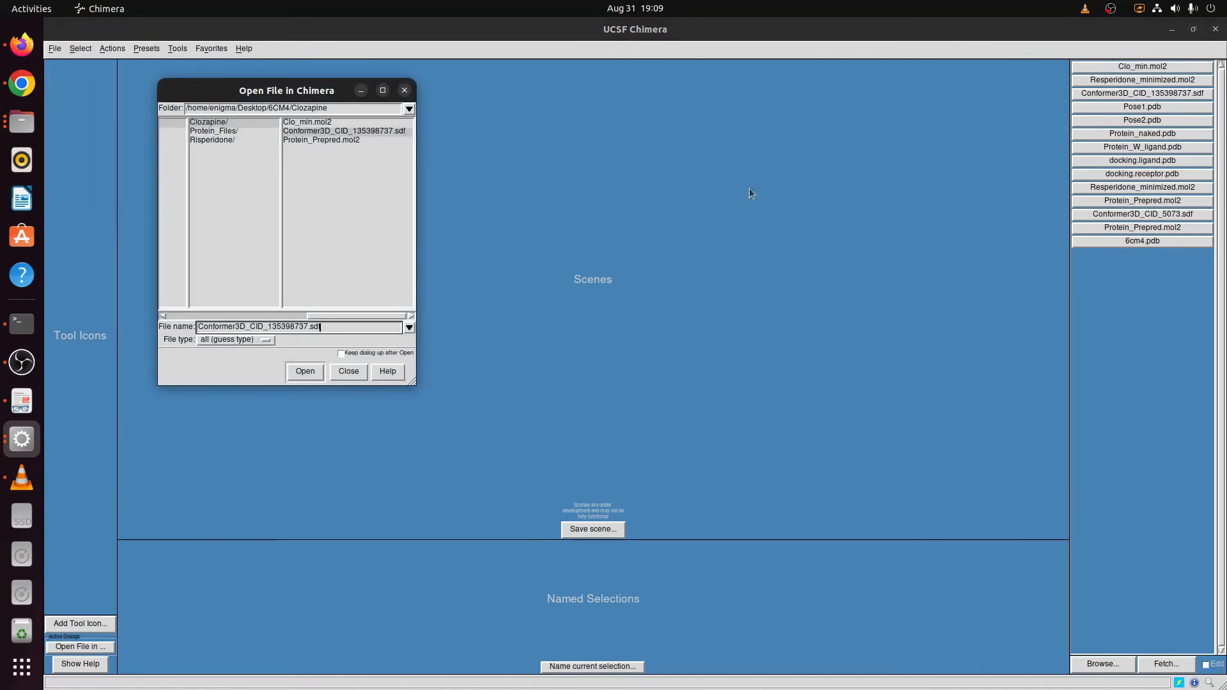
click(204, 124)
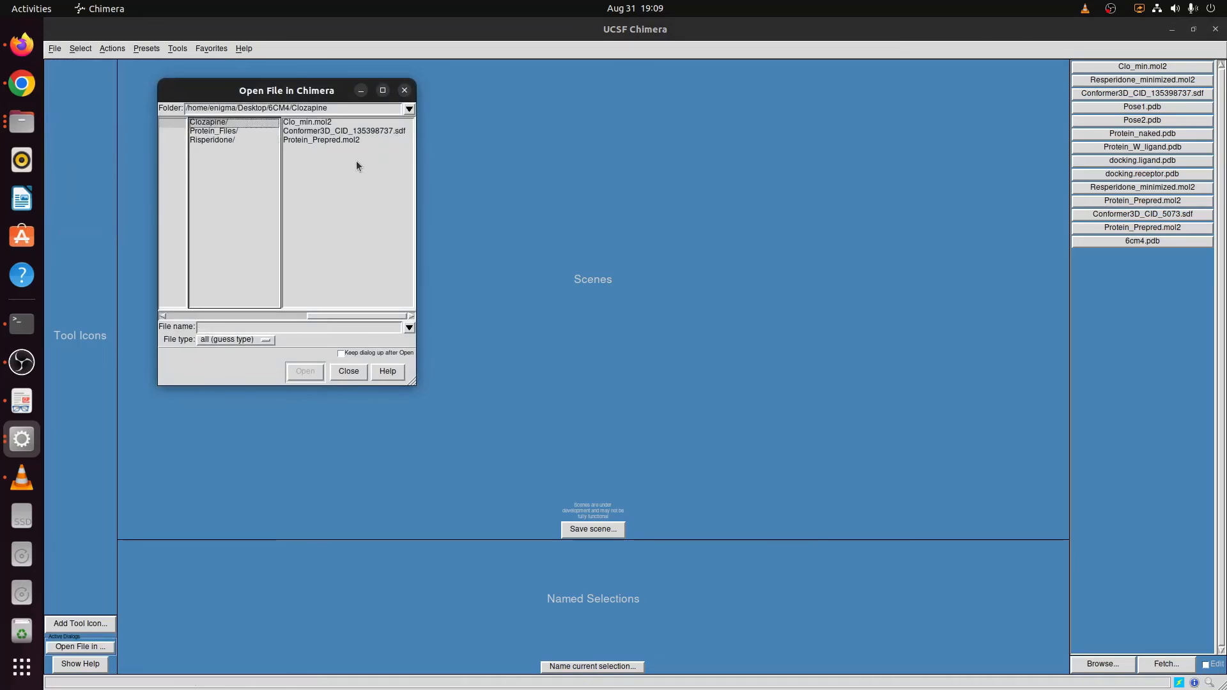
click(311, 123)
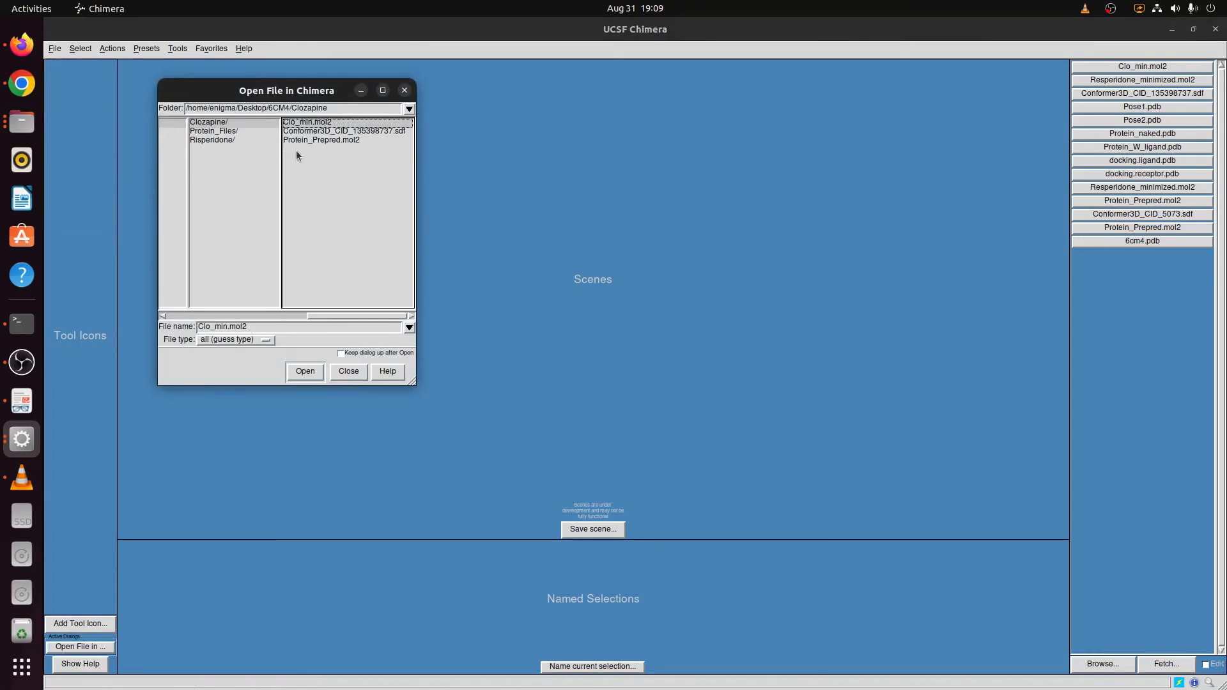
click(323, 140)
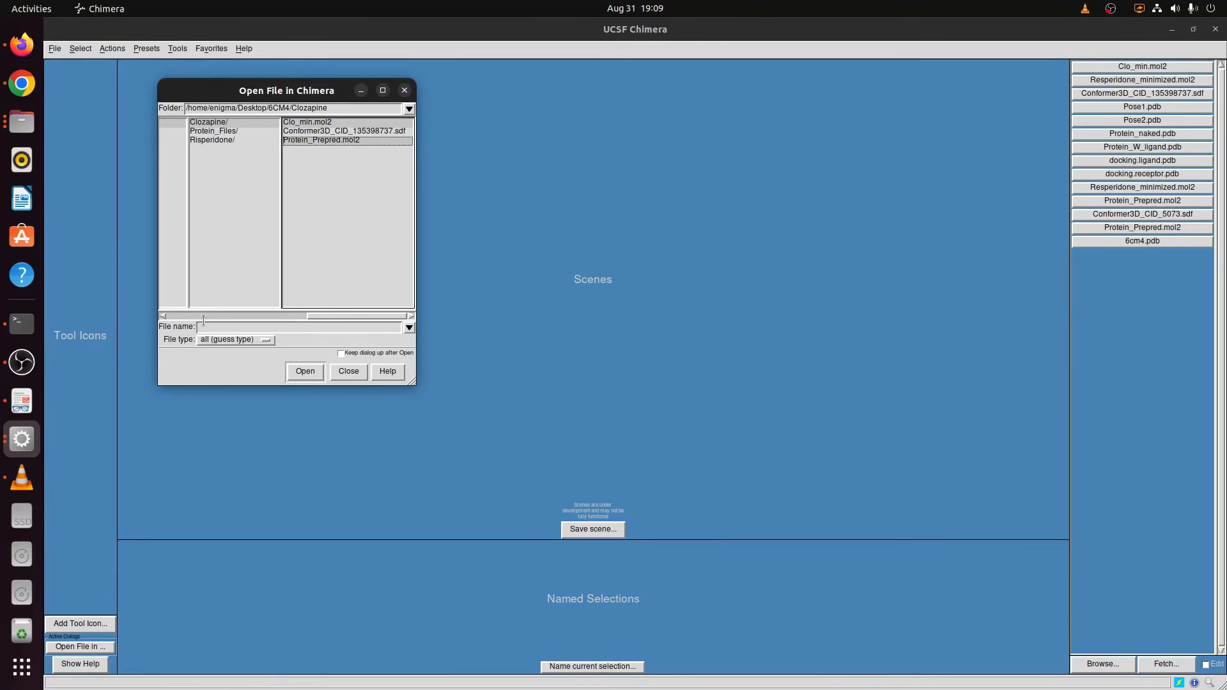
click(306, 371)
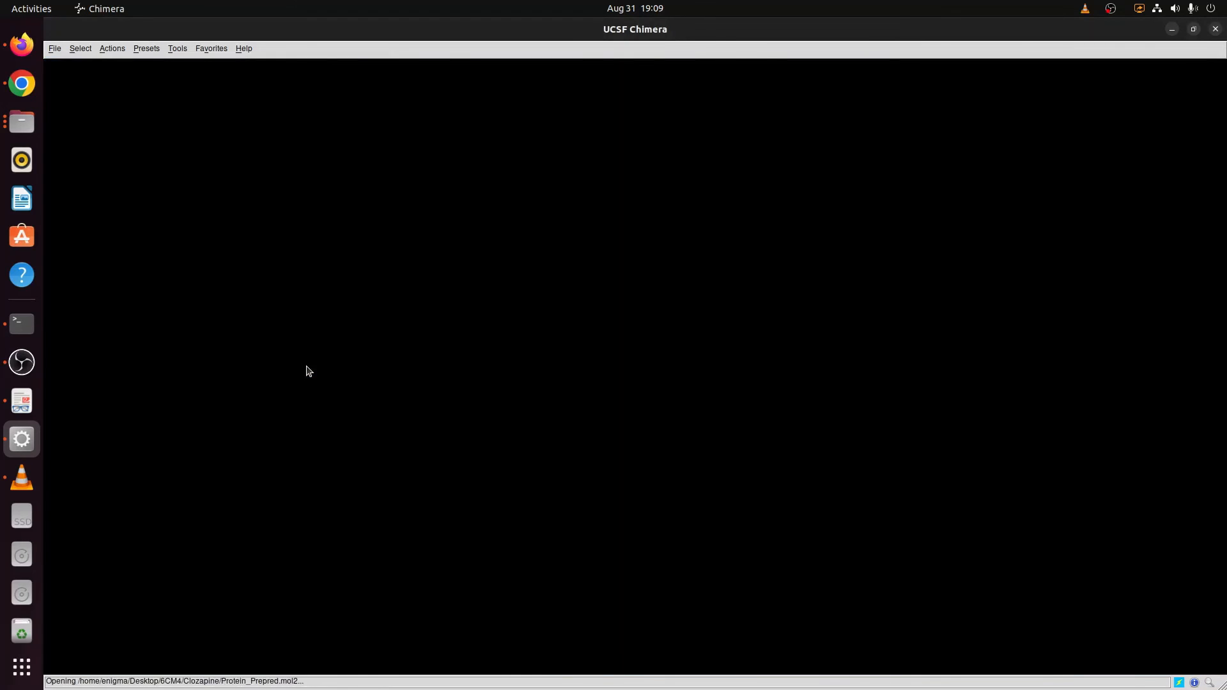
- Start AutoDock Vina with Protein_naked.pdb (#1) as the receptor and 135398737 (#0) as the ligand
scroll(635, 324, down, 10)
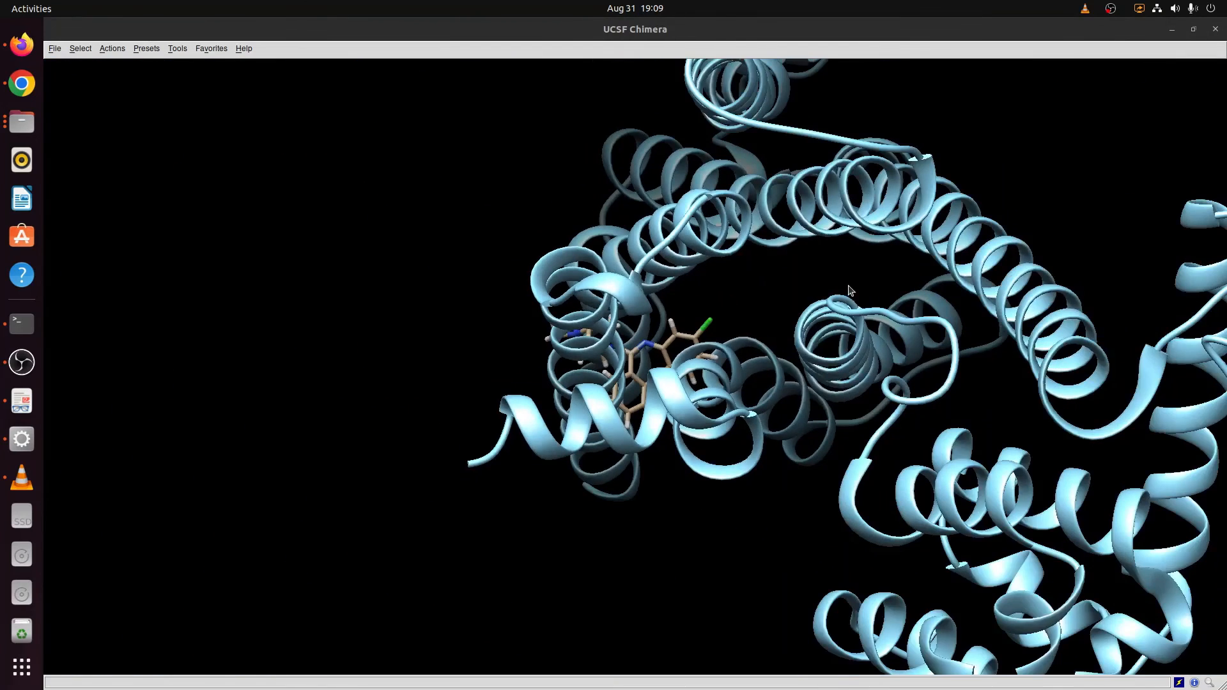
scroll(847, 285, up, 3)
scroll(847, 282, down, 5)
drag(847, 281, 383, 160)
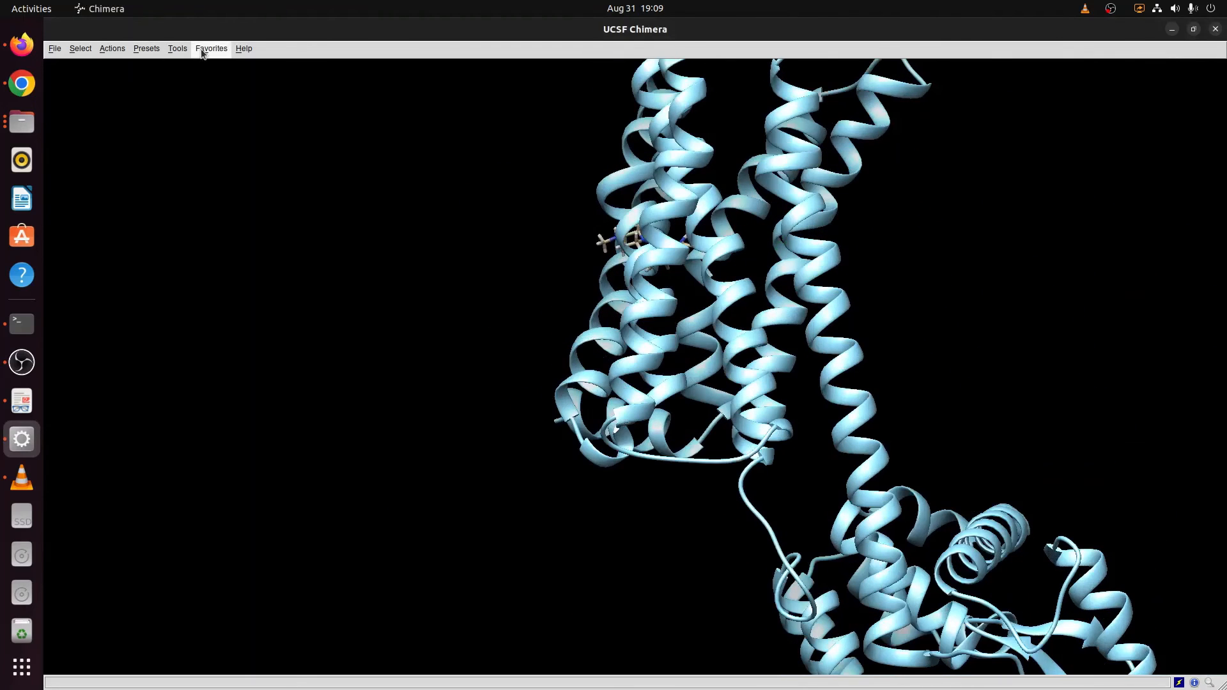
click(177, 48)
mouse_move(188, 142)
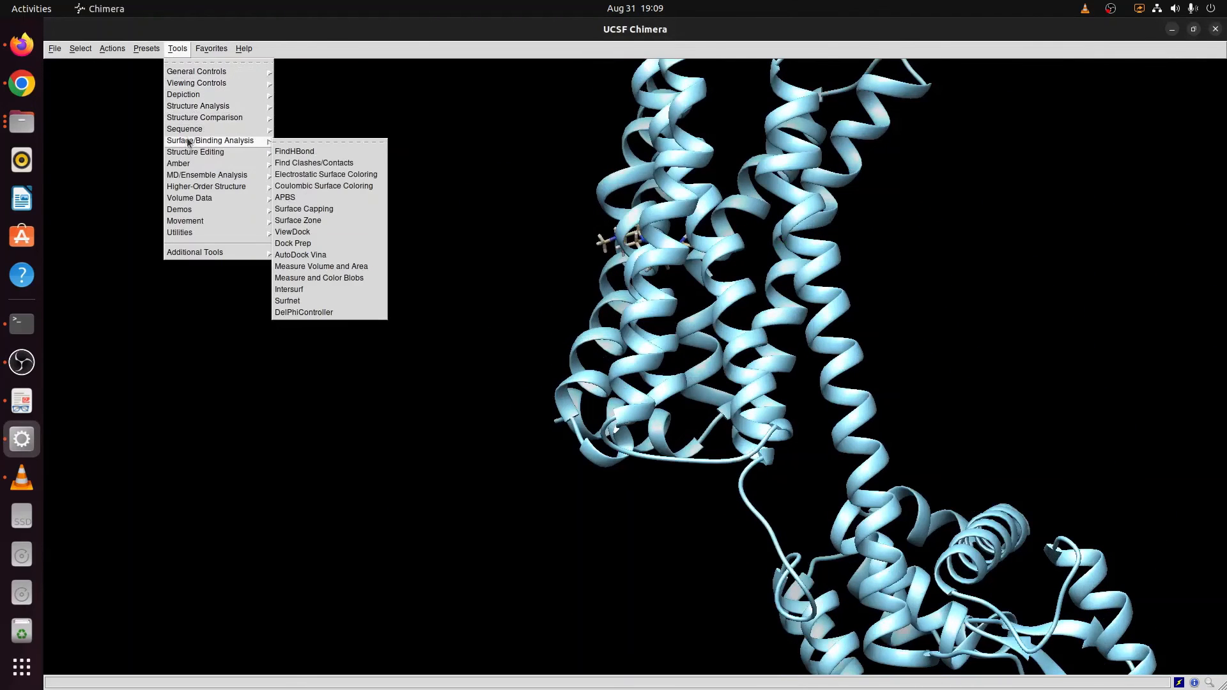
click(301, 255)
drag(587, 33, 850, 151)
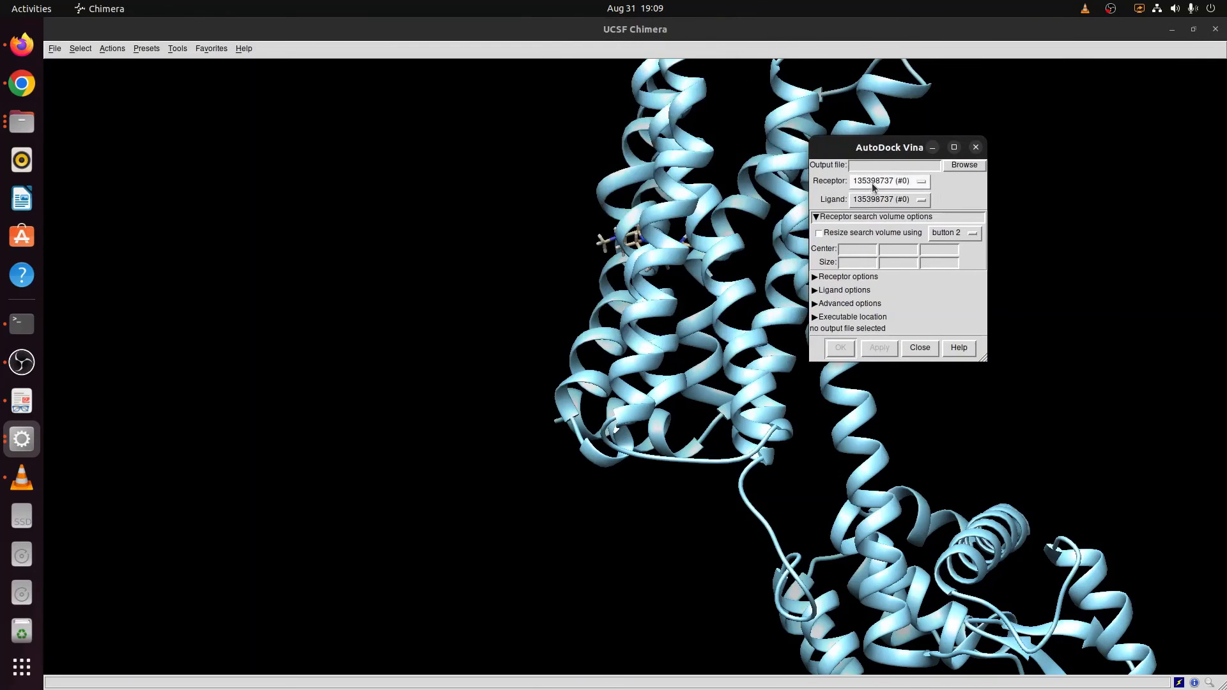
click(874, 183)
click(875, 188)
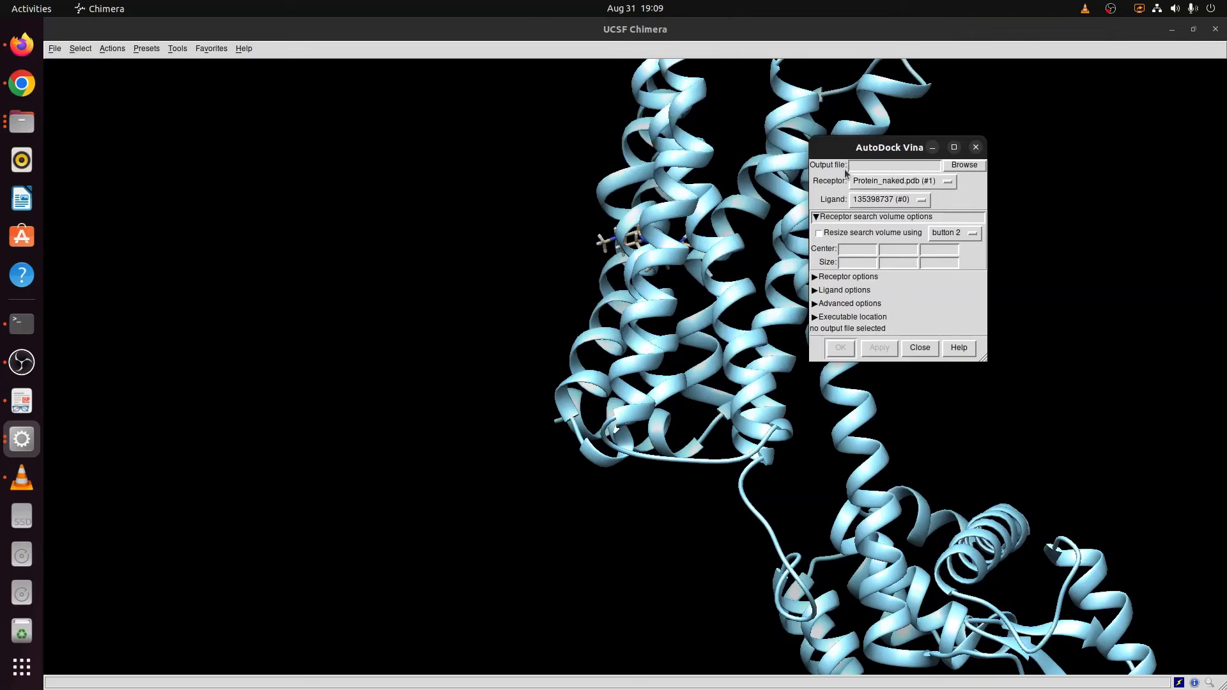
- Set the AutoDock Vina output file to docking.pdbqt in the 6CM4/Clozapine folder
click(964, 165)
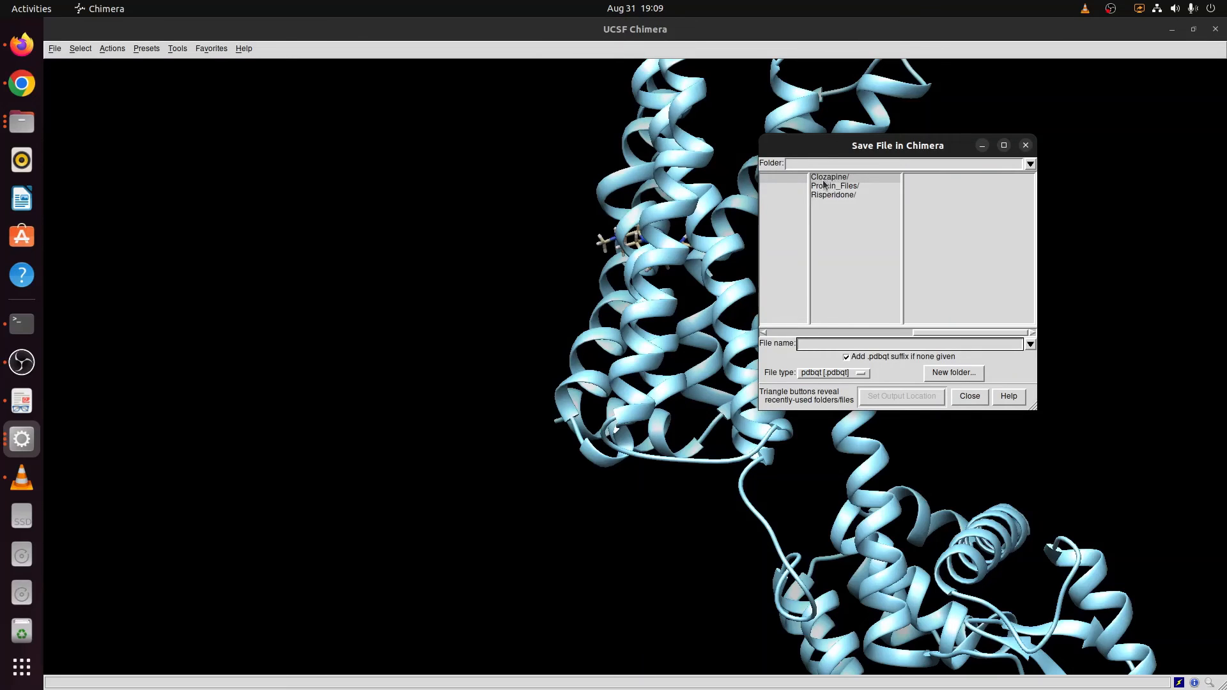
click(837, 178)
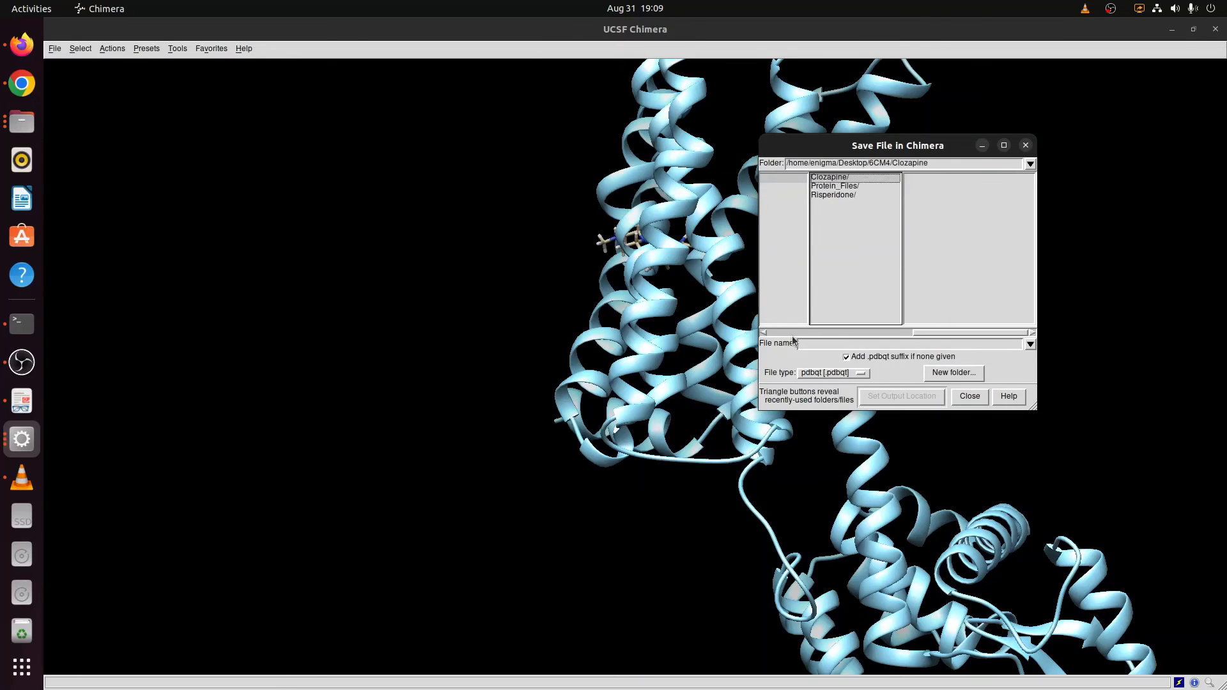
click(812, 343)
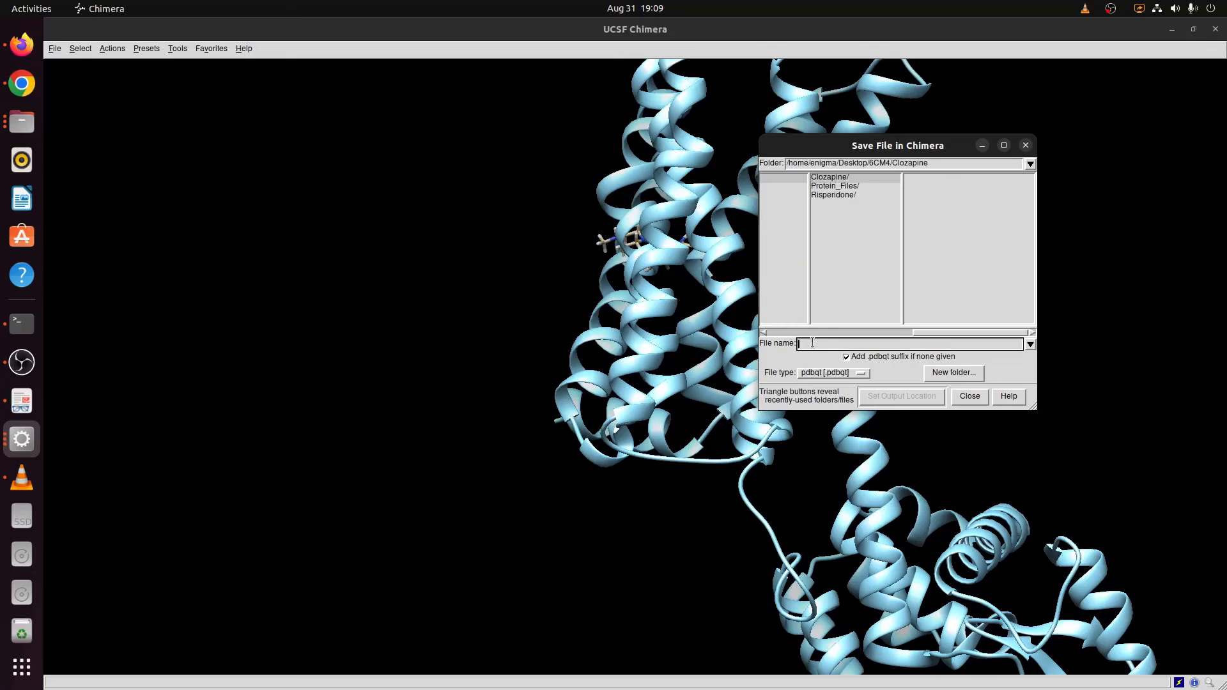
text(docking)
click(902, 396)
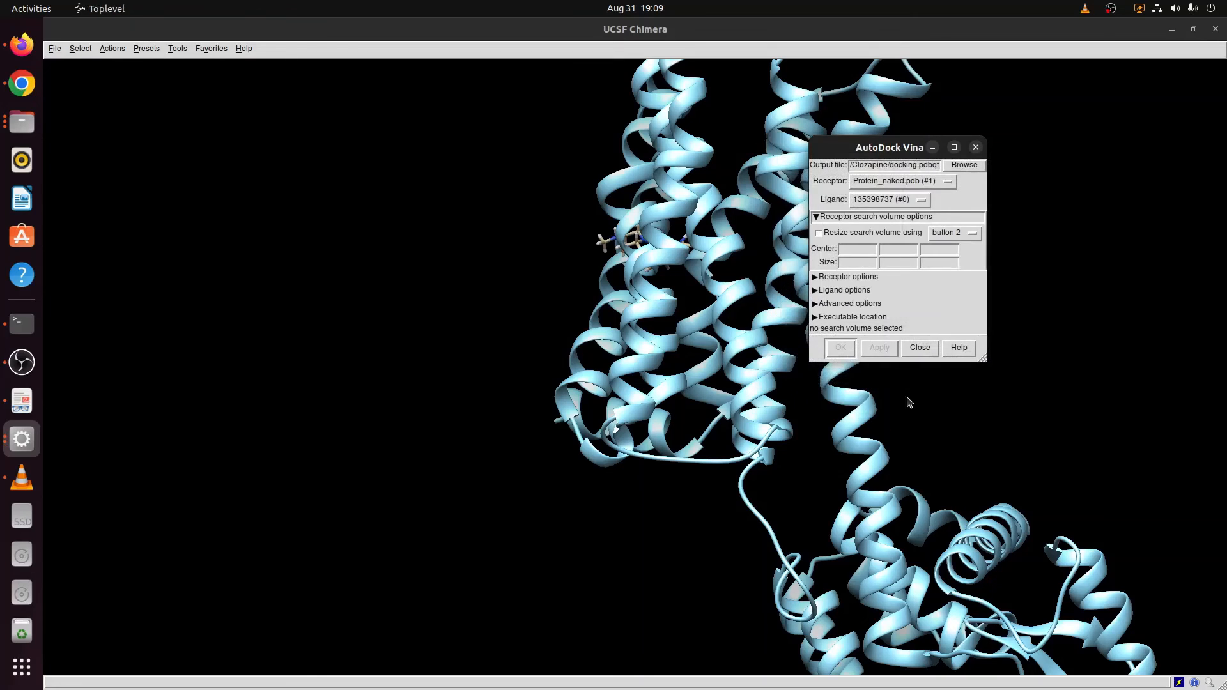
- Open the Coordinates file from the 6CM4/Protein_Files folder to get the search volume values
click(851, 248)
click(21, 403)
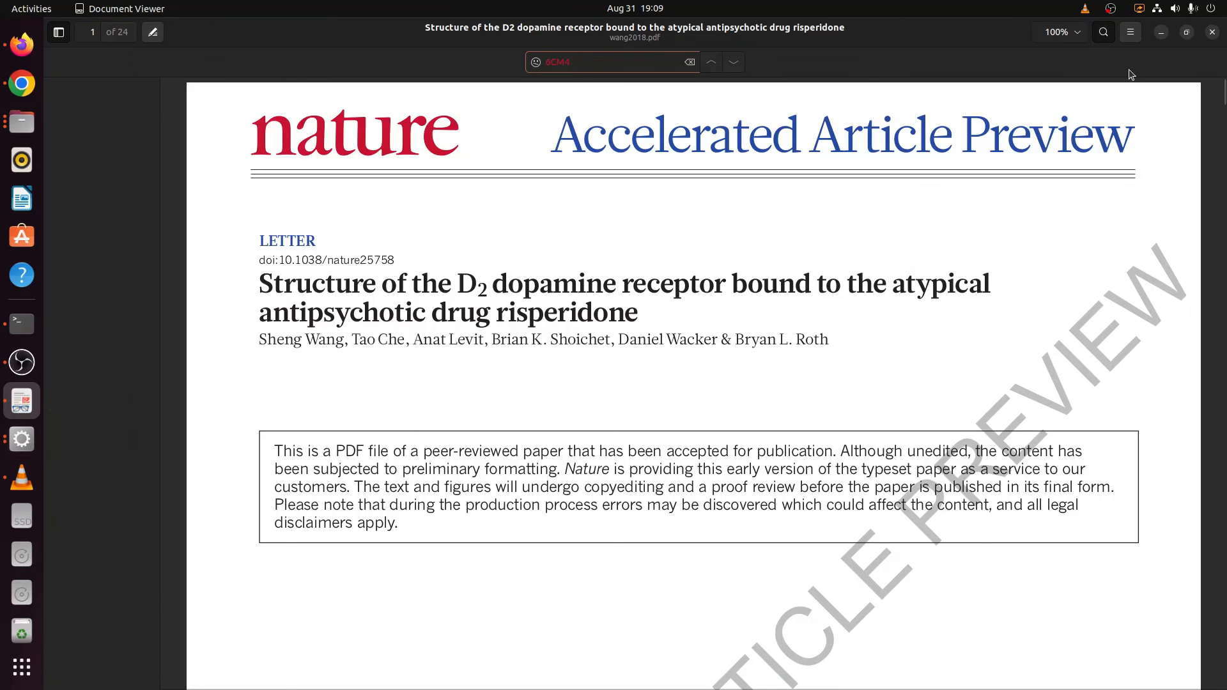
click(1163, 32)
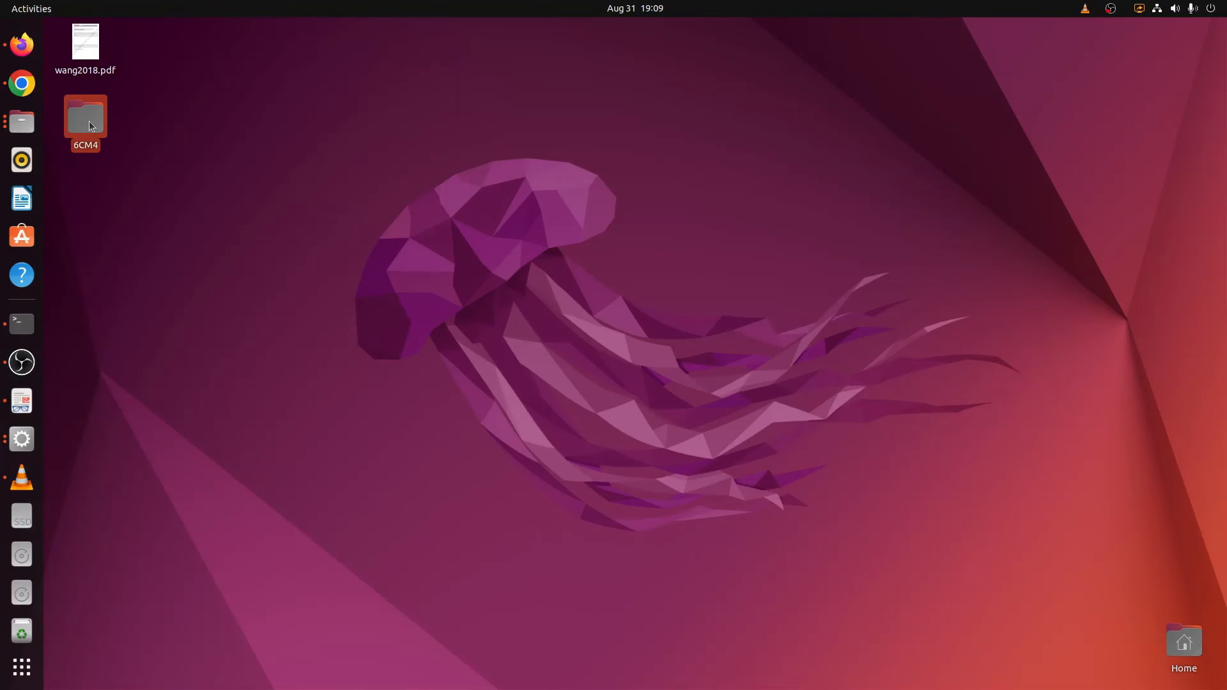
double_click(90, 125)
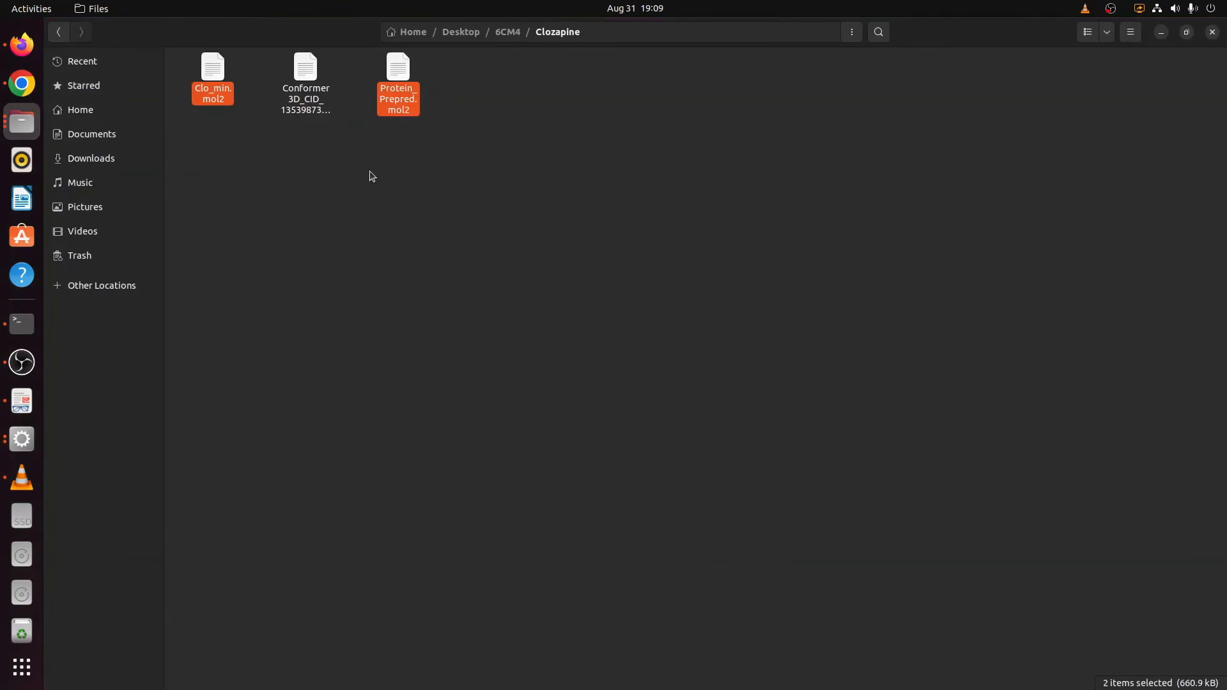
click(20, 126)
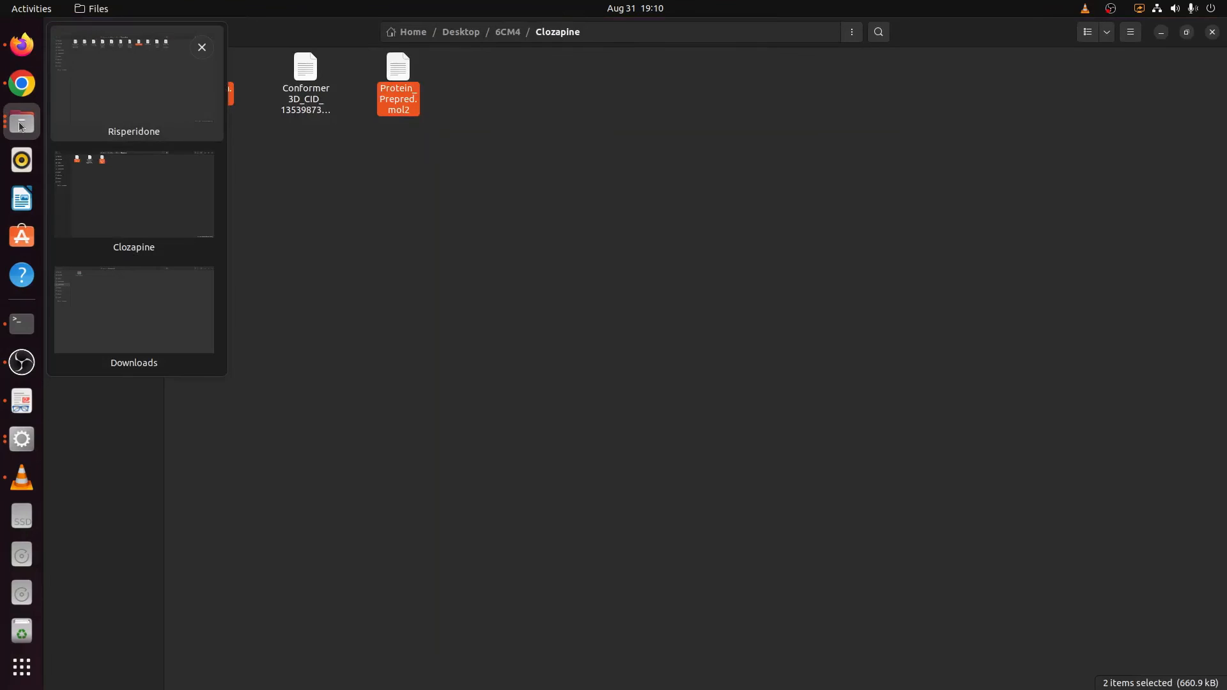
click(416, 235)
click(507, 31)
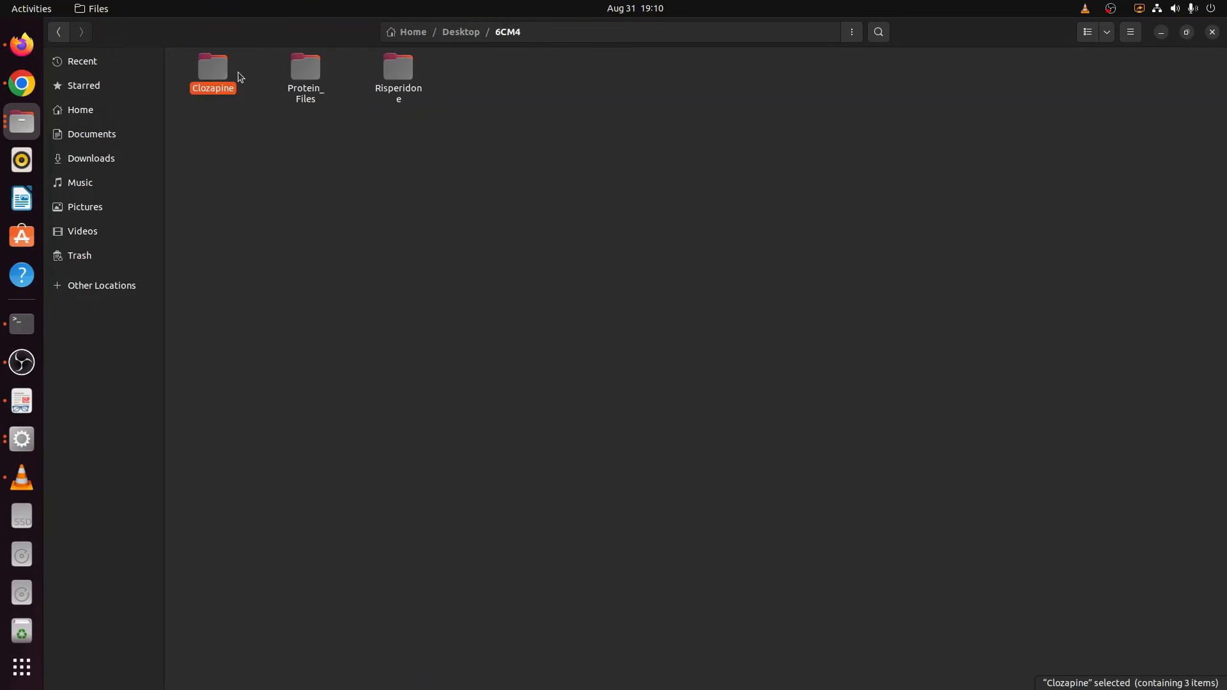
double_click(305, 70)
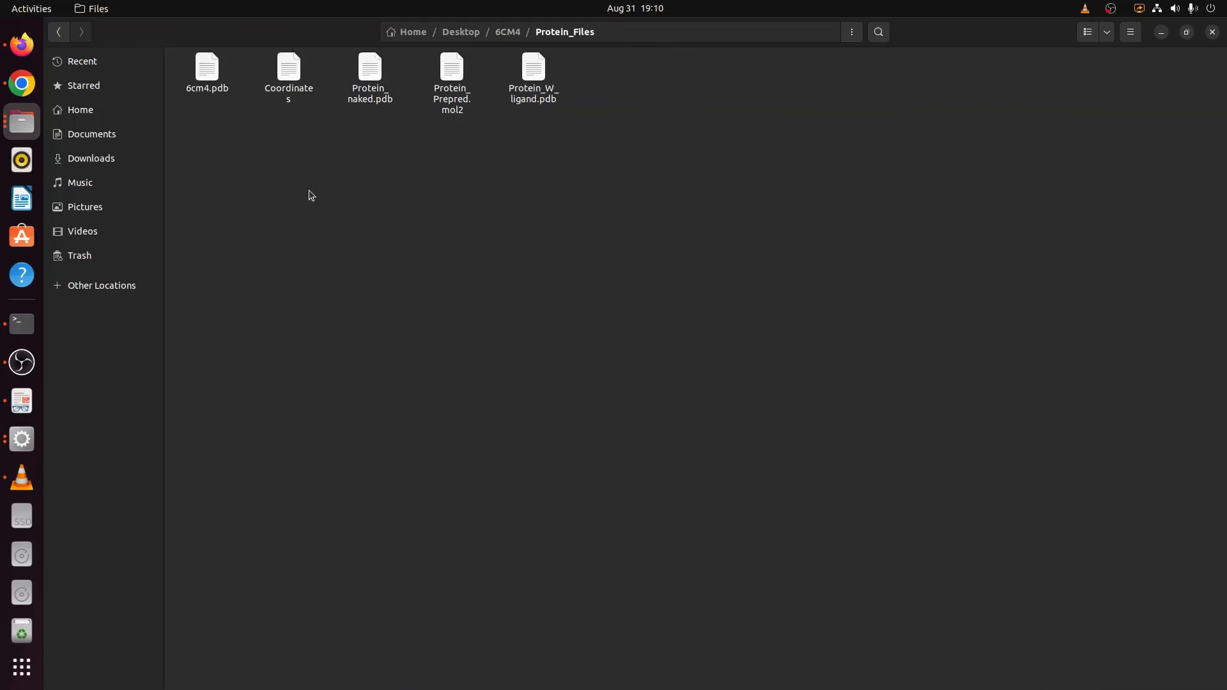
double_click(298, 63)
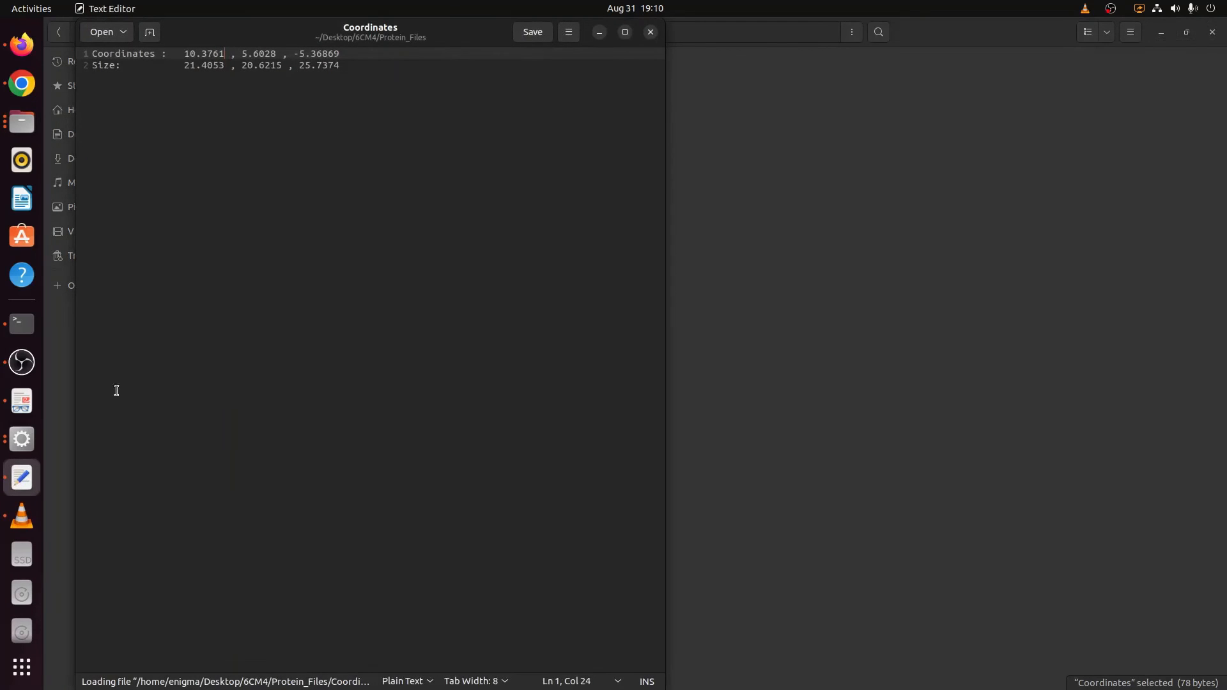
- Switch to Chimera and arrange its AutoDock Vina dialog beside the open Coordinates file so both are readable
click(23, 439)
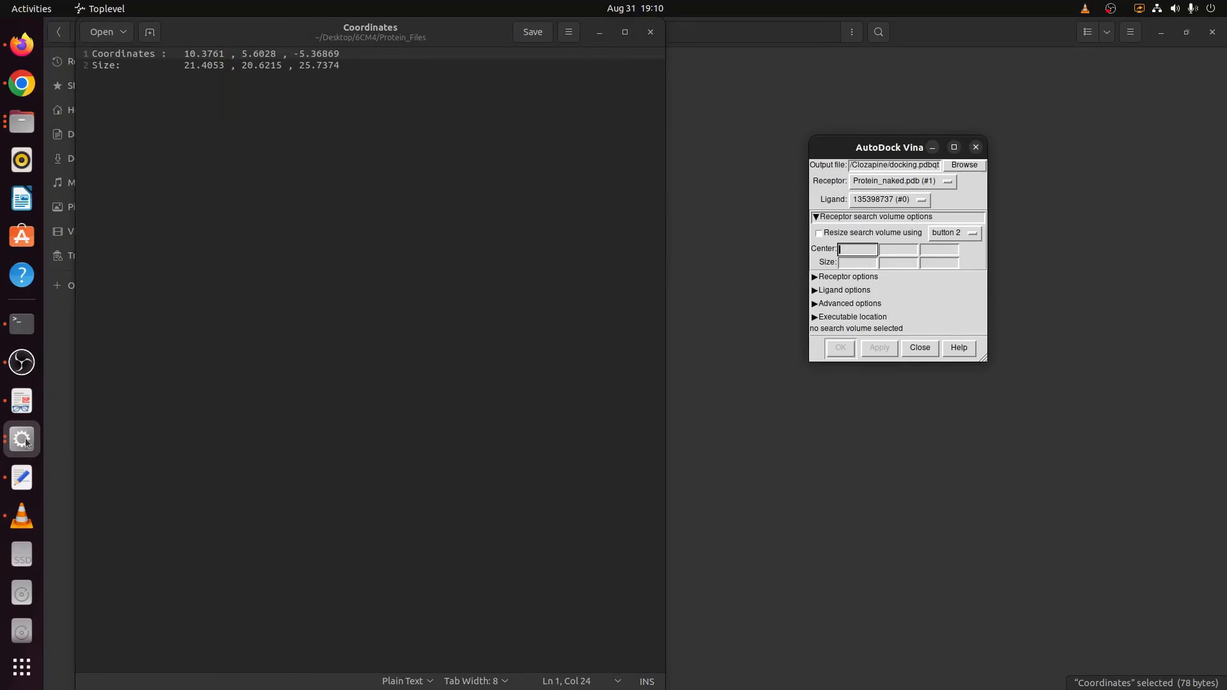
click(25, 442)
click(170, 393)
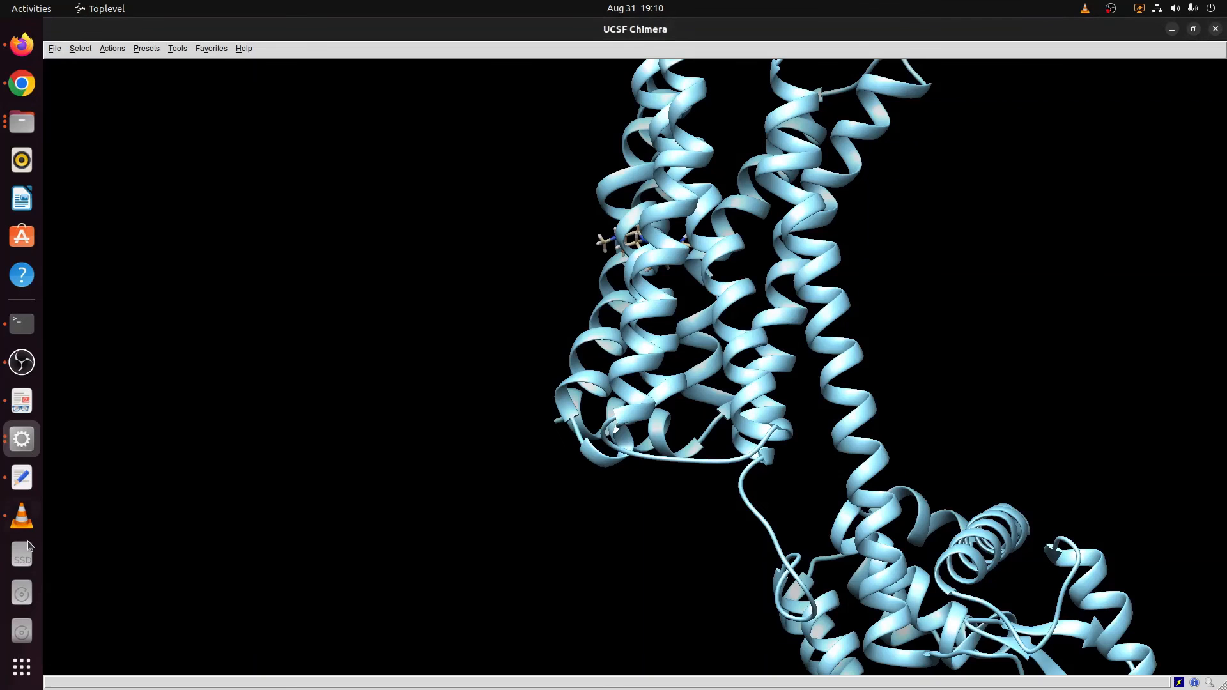
click(21, 477)
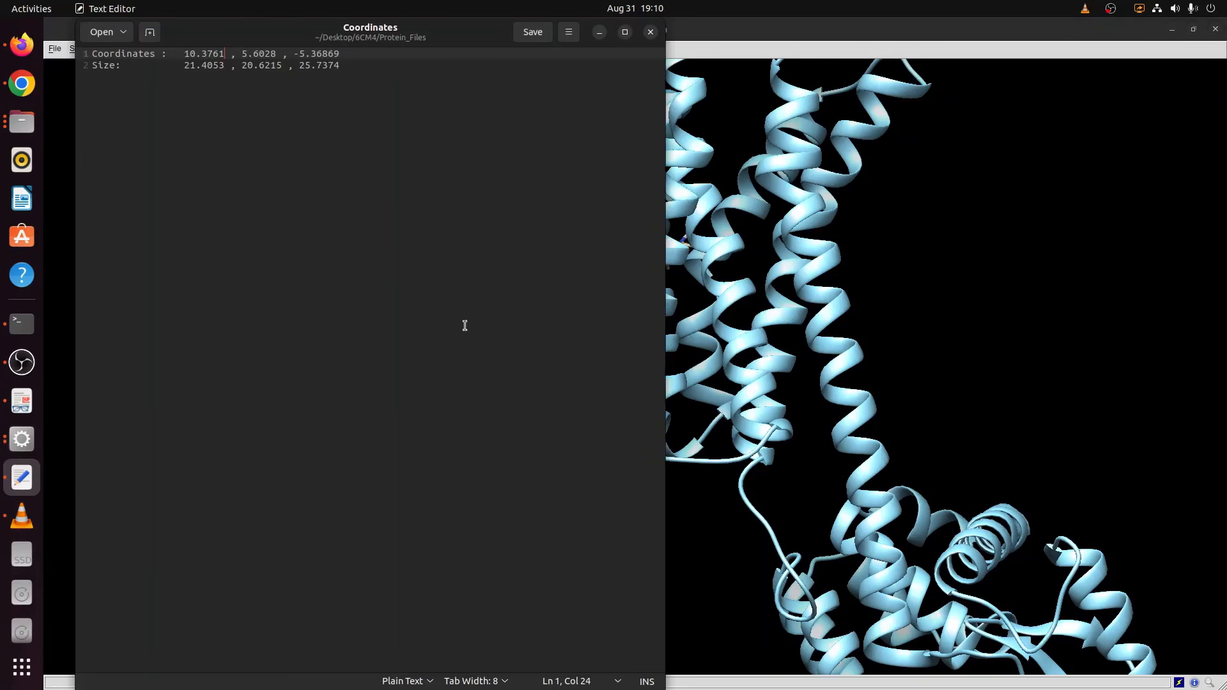
click(15, 458)
click(22, 439)
click(132, 496)
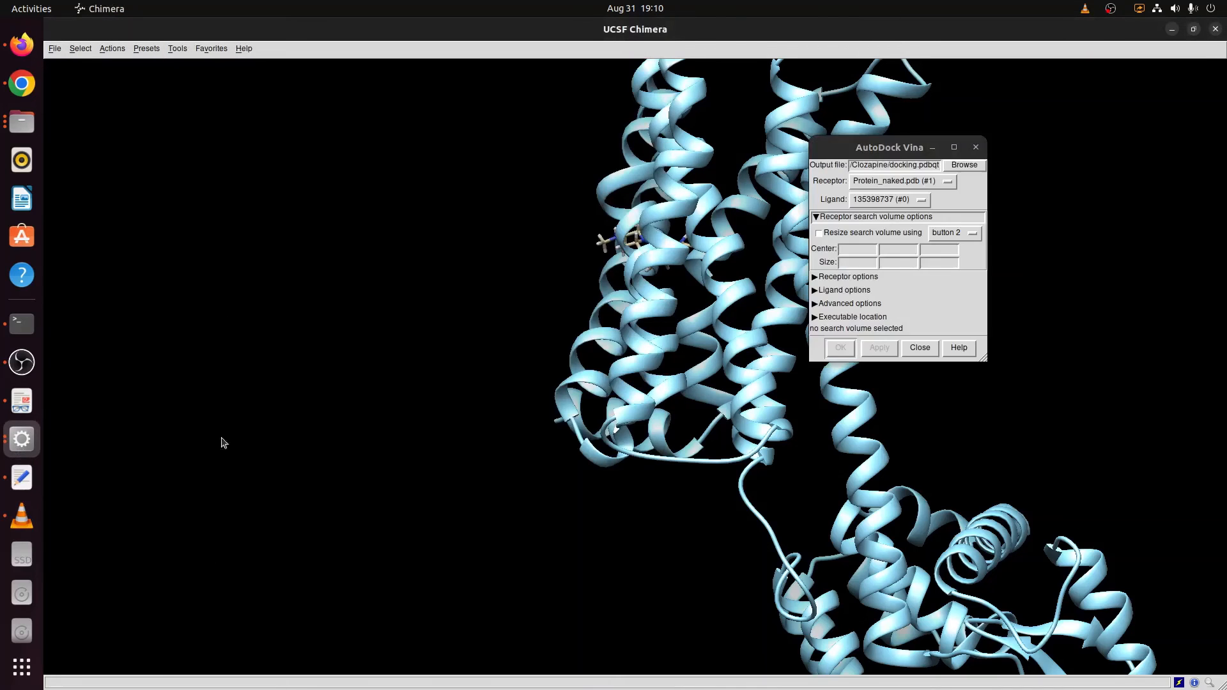
click(21, 478)
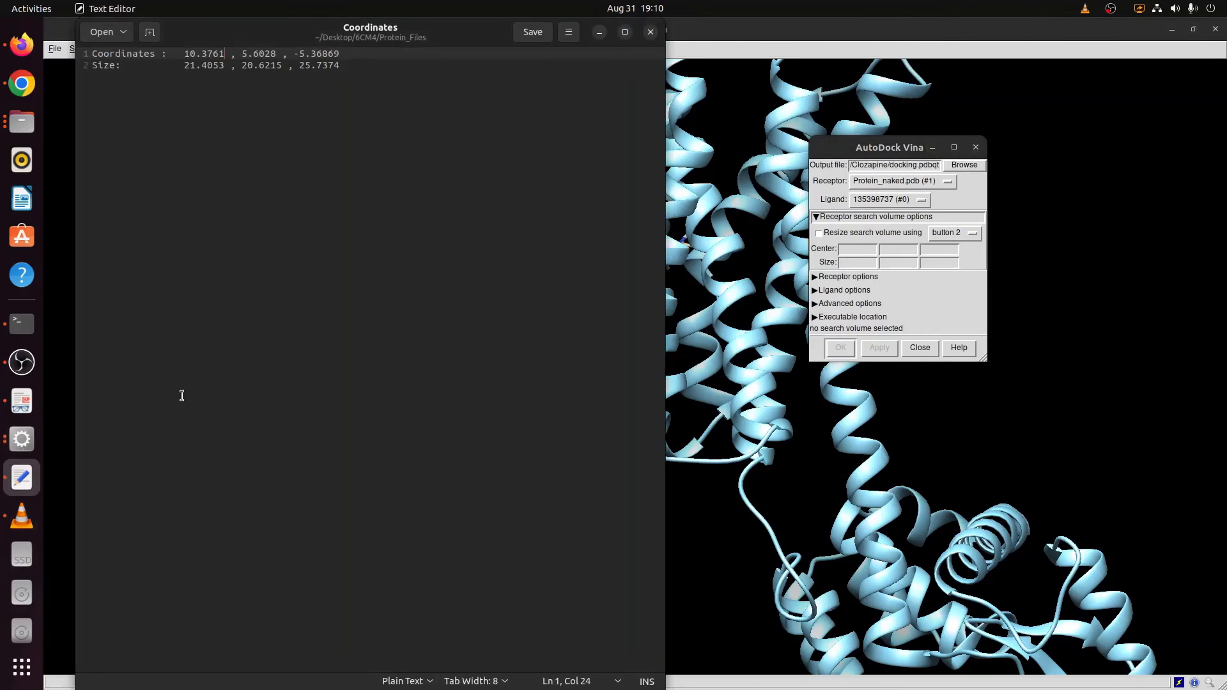
- Set the receptor search volume center to 10.37, 5.60, -5.36 in AutoDock Vina
click(899, 249)
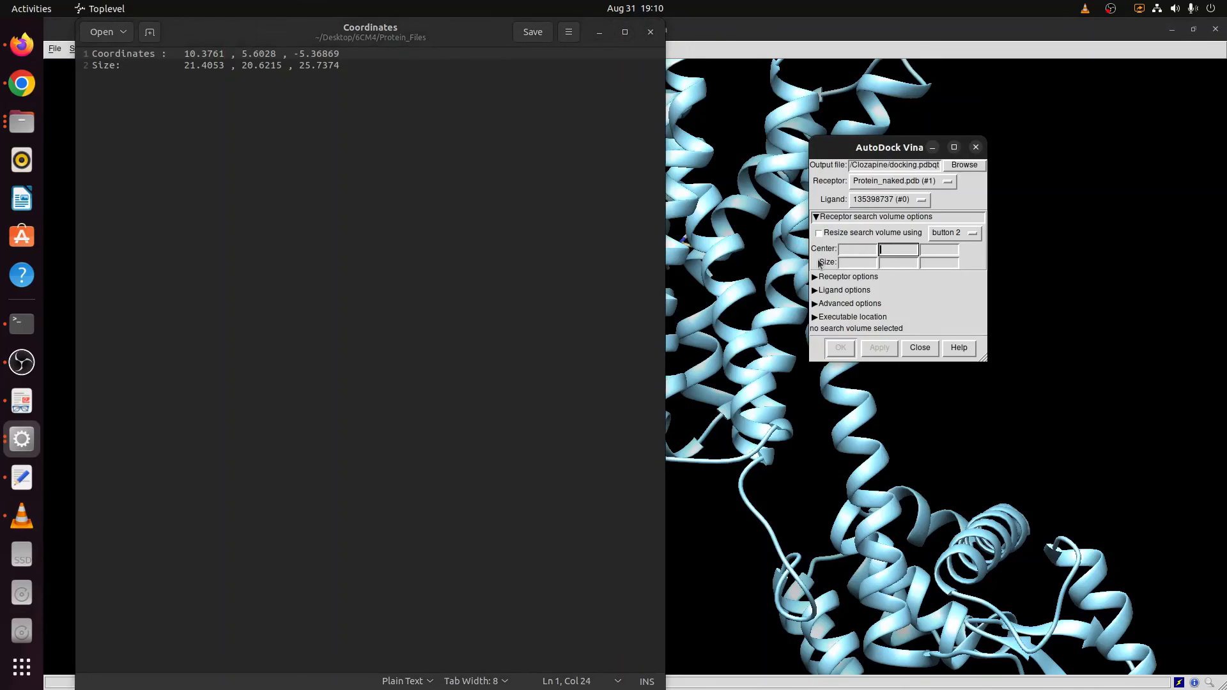
key(Tab)
click(845, 251)
key(Tab)
key(Tab)
text(-5)
- Set the search volume size to 21.4, 20.62, 25.73 and close the Coordinates file
key(Tab)
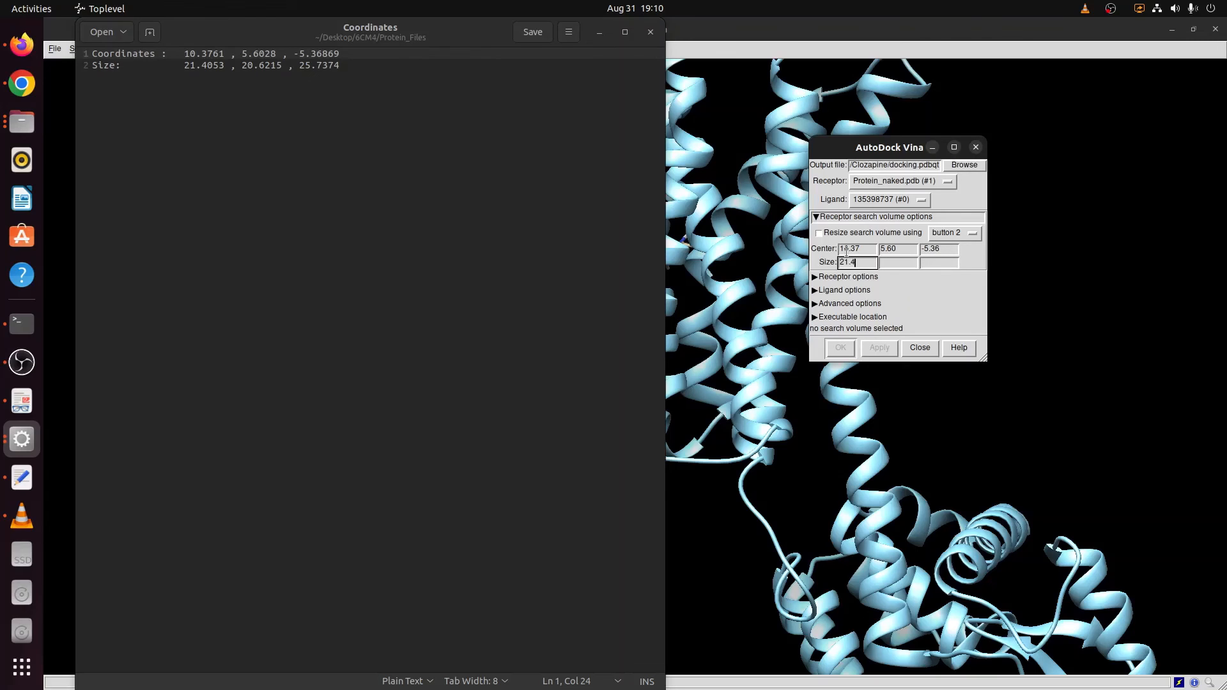
key(Tab)
key(Tab)
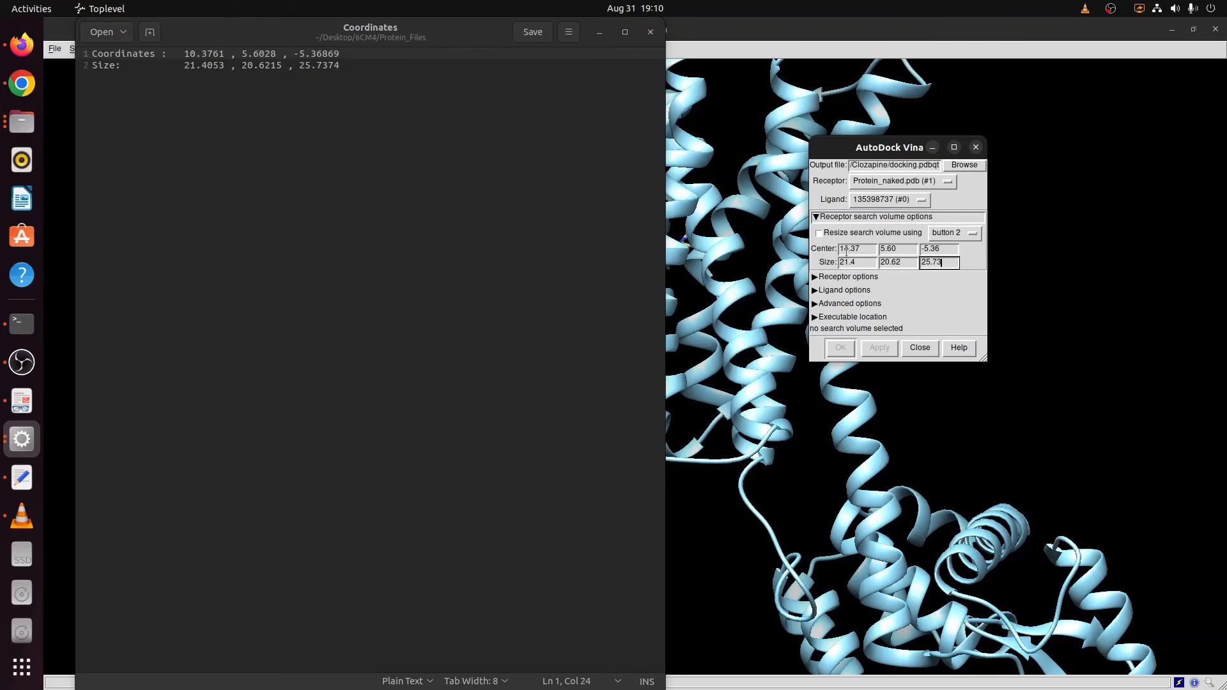
click(651, 33)
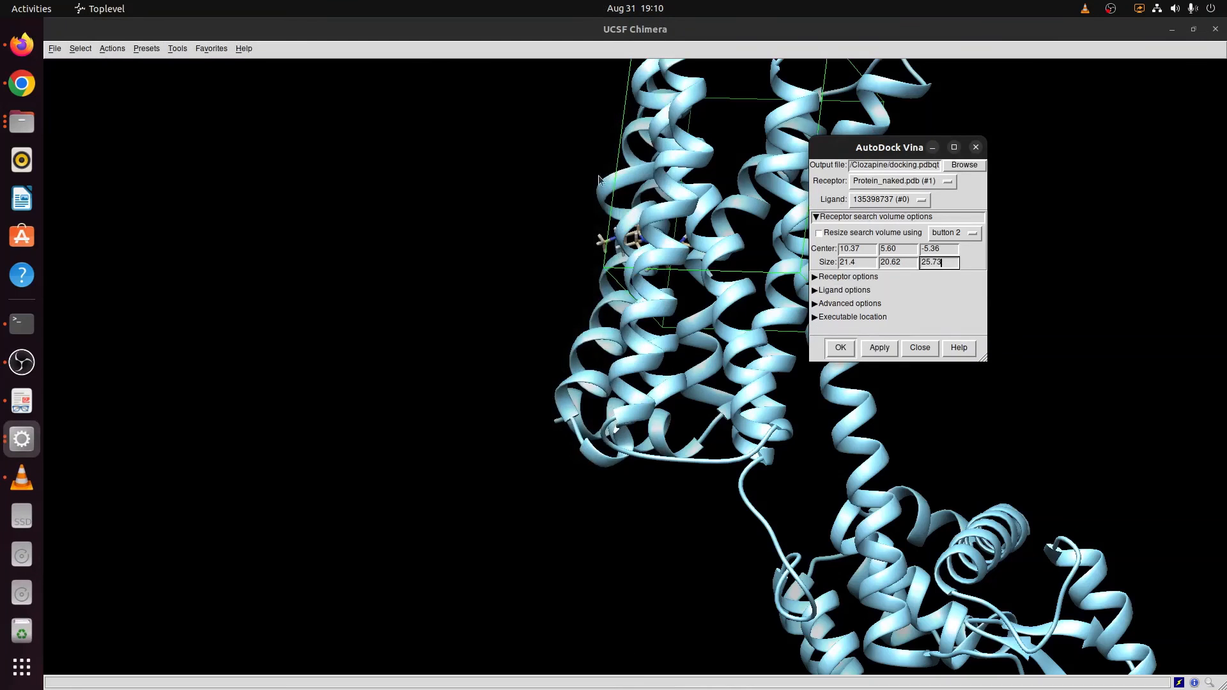
- Check the local Vina executable location and run the clozapine docking
click(846, 317)
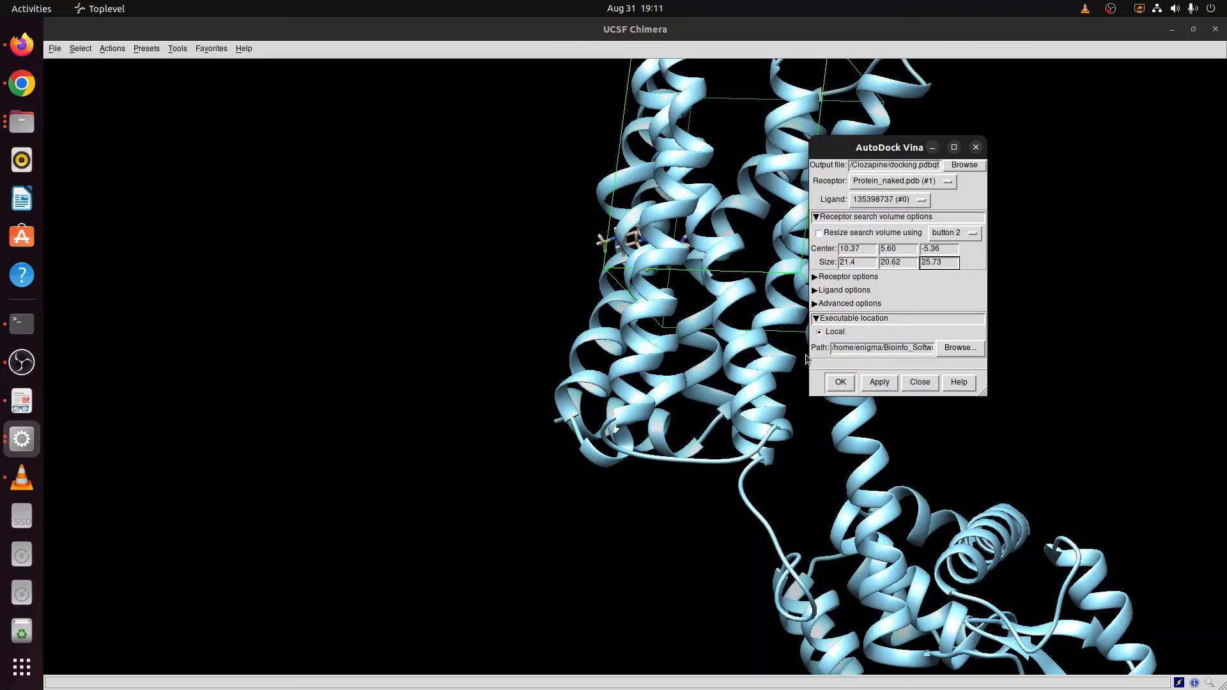
click(841, 382)
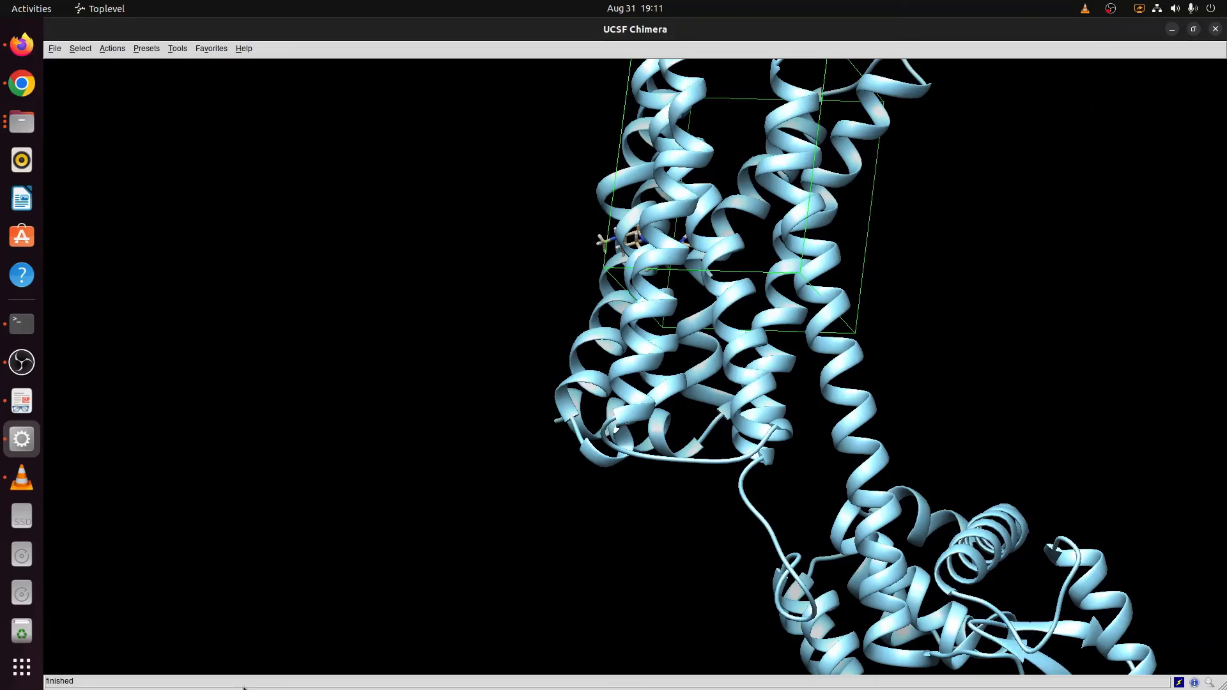
drag(676, 339, 655, 393)
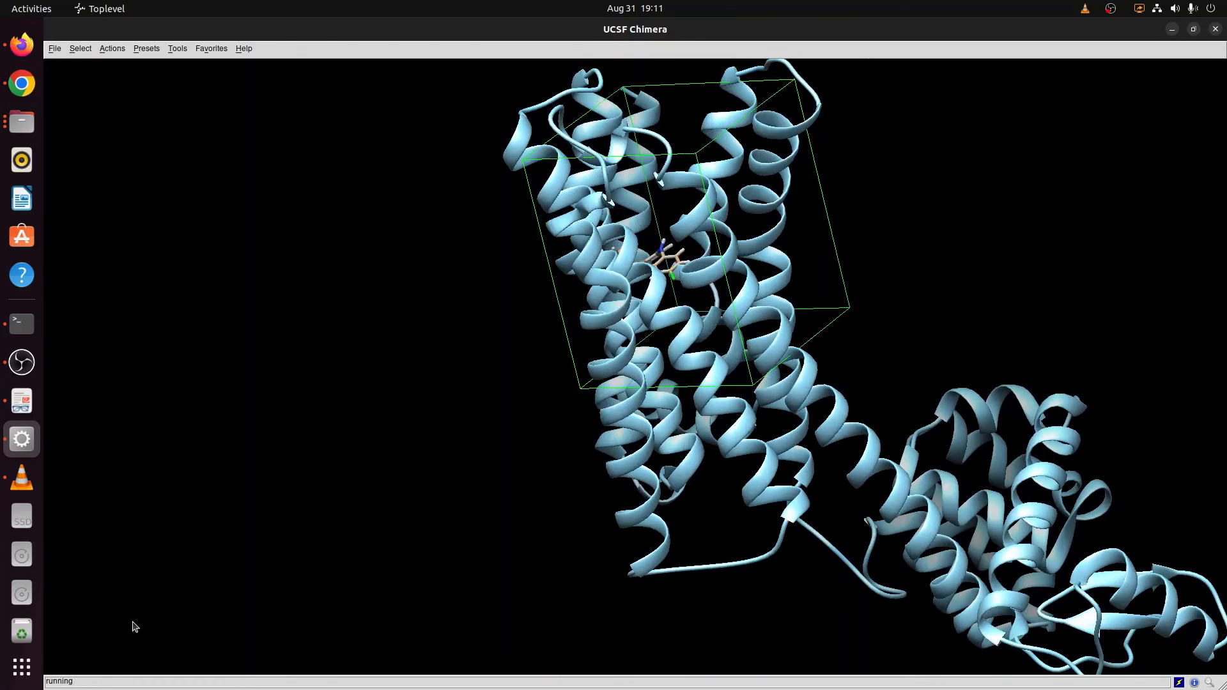
- Examine the docking configuration, ligand and receptor files generated in the 6CM4/Clozapine folder
click(22, 121)
click(508, 32)
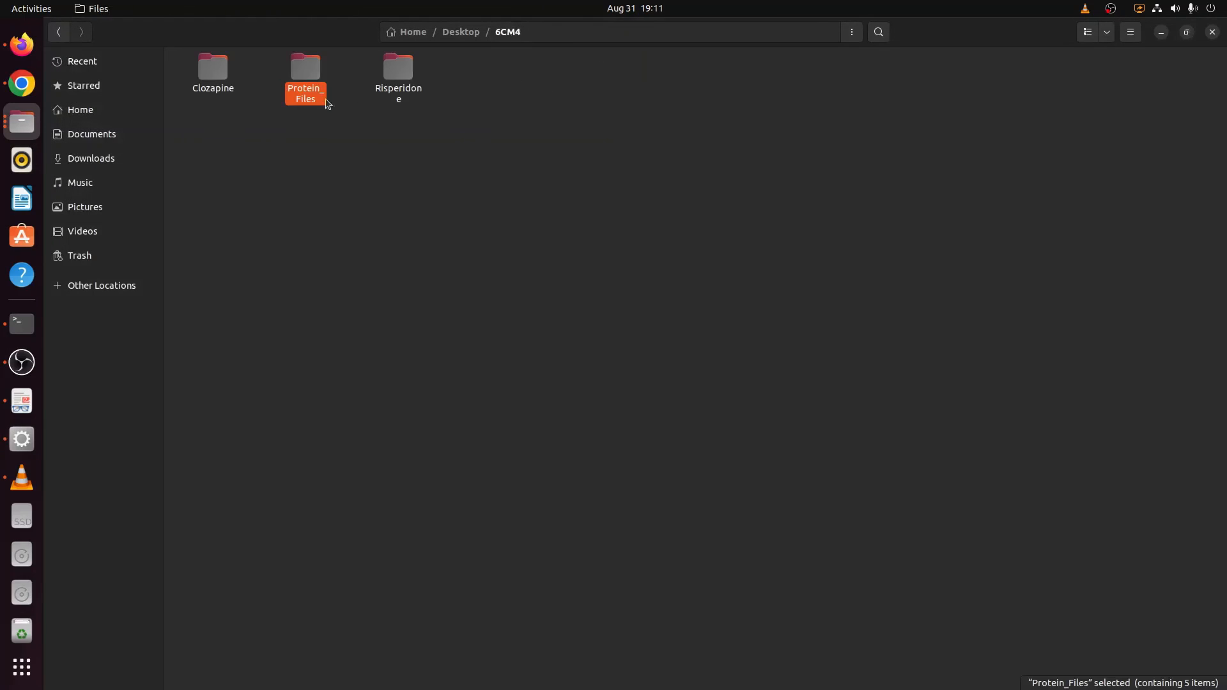
double_click(217, 75)
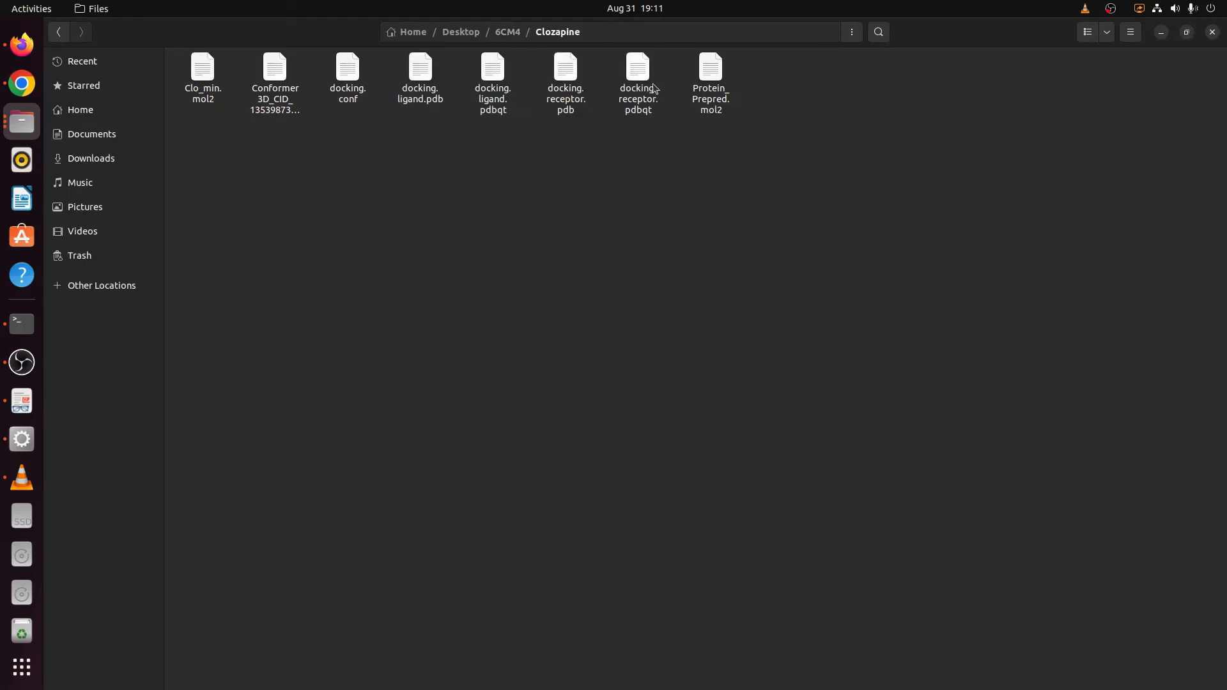
click(353, 75)
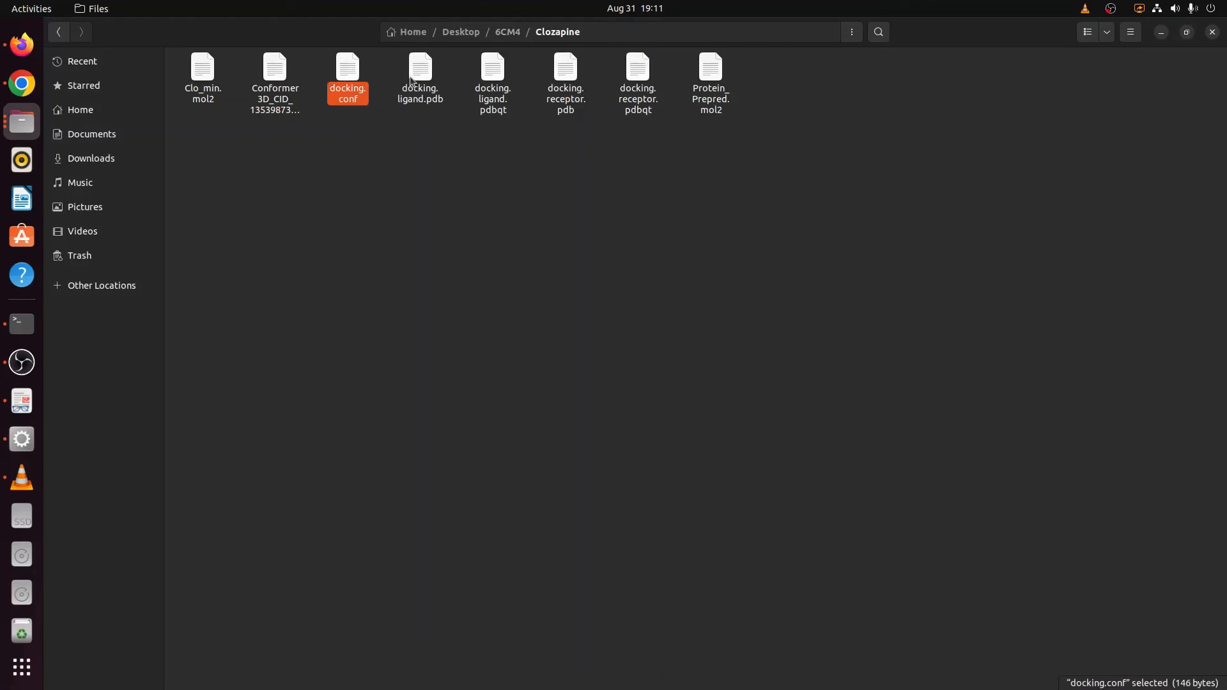
ctrl+click(417, 81)
ctrl+click(487, 73)
ctrl+click(569, 88)
ctrl+click(633, 77)
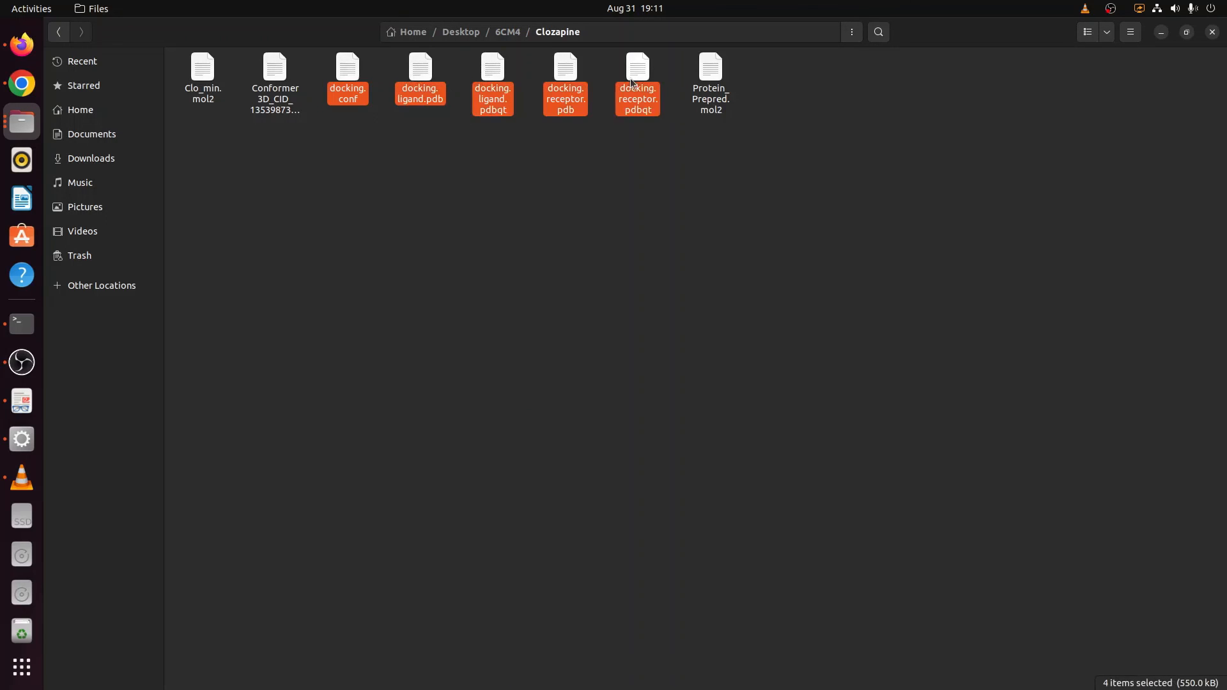
click(21, 403)
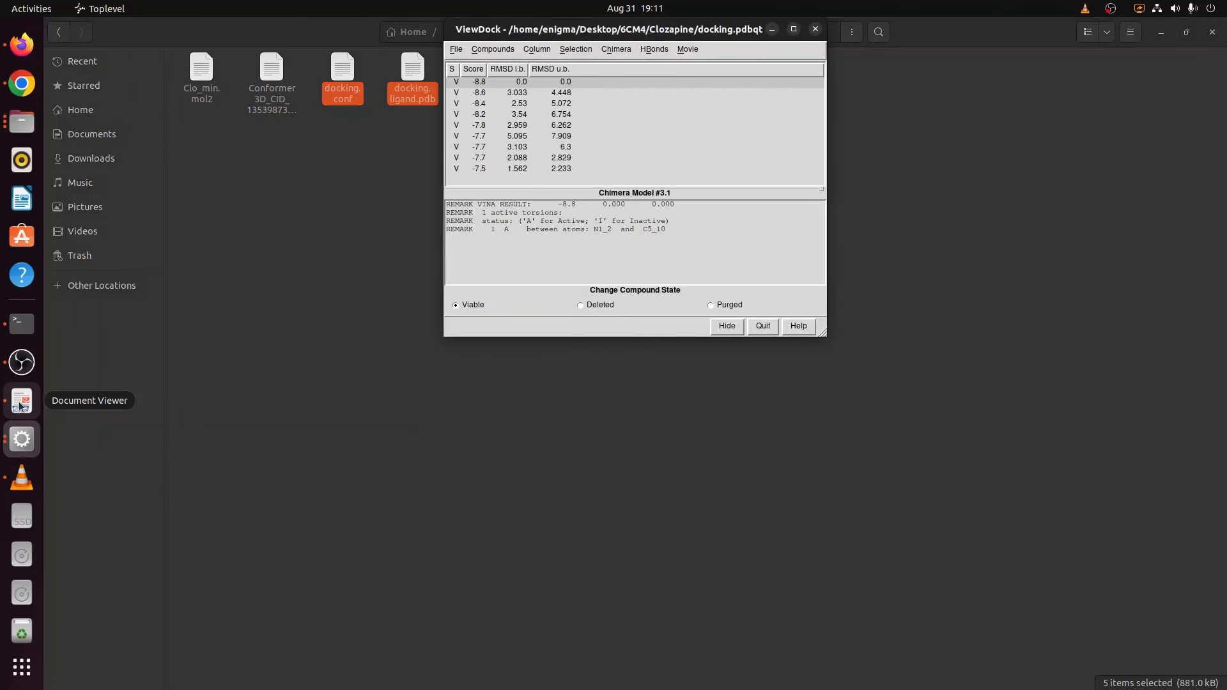
- Move the ViewDock results window aside and inspect the docked clozapine pose inside the protein from several angles
drag(625, 37, 710, 350)
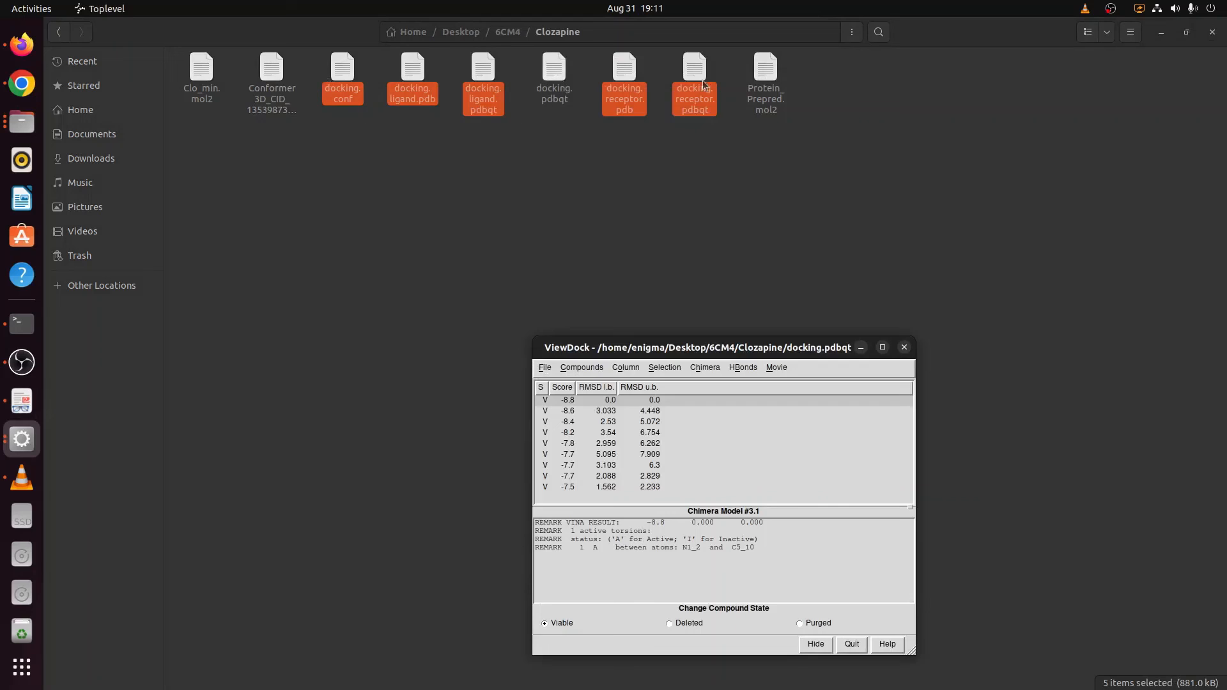
click(22, 439)
click(121, 379)
click(38, 449)
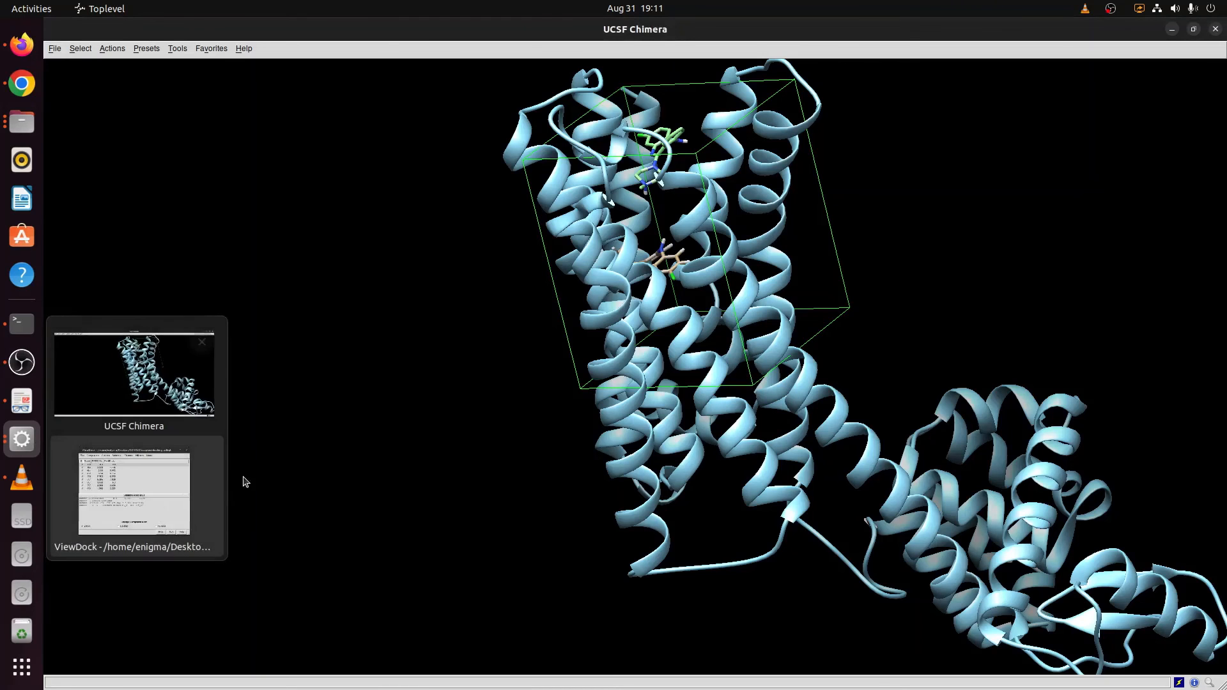
click(150, 492)
drag(662, 350, 998, 267)
drag(735, 192, 661, 271)
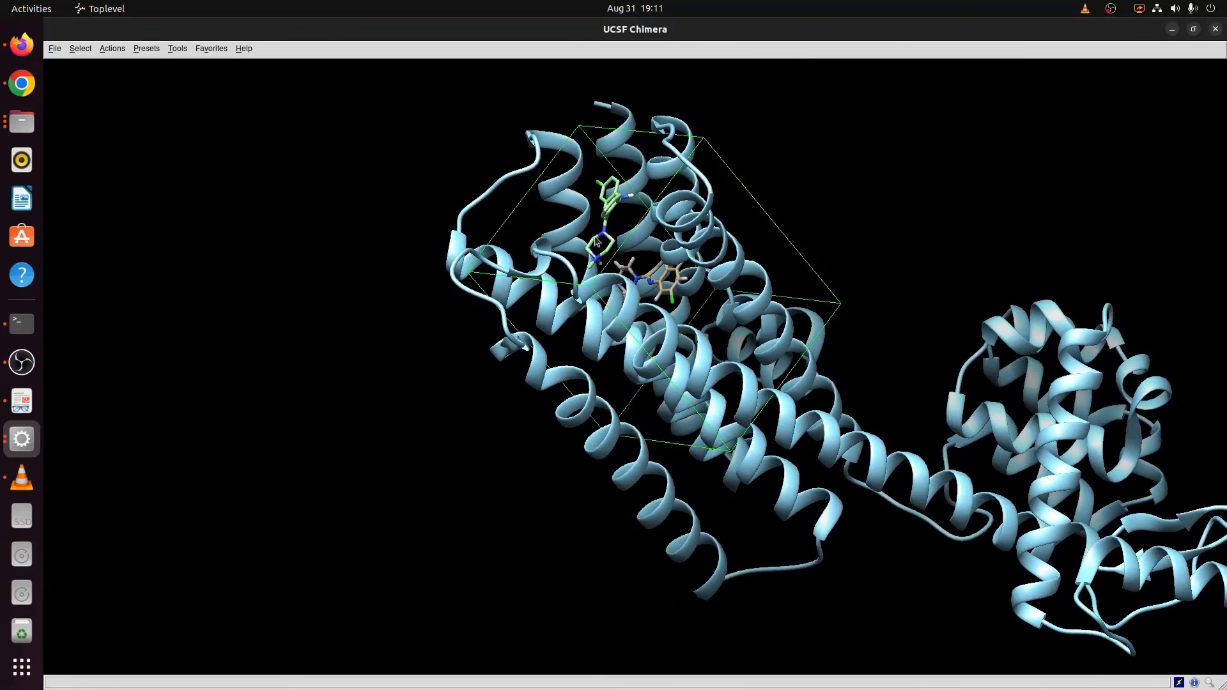
- Close the current Chimera session and open Protein_naked.pdb from the 6CM4/Protein_Files folder
click(55, 49)
click(90, 223)
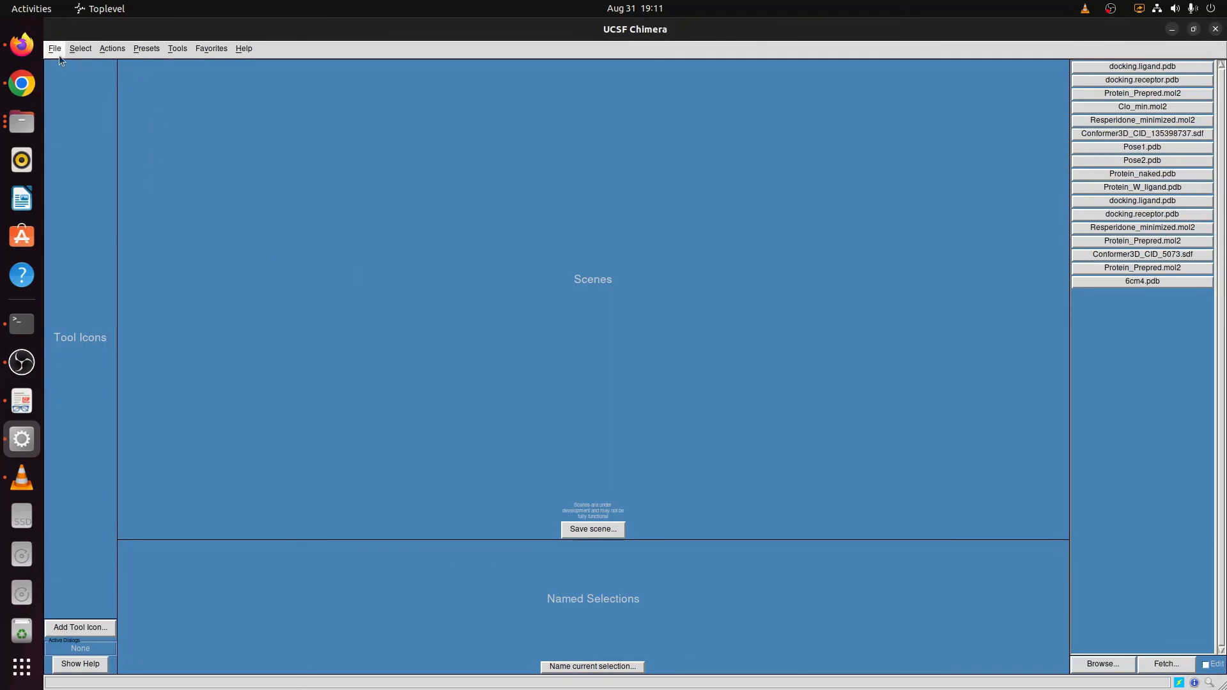
click(59, 55)
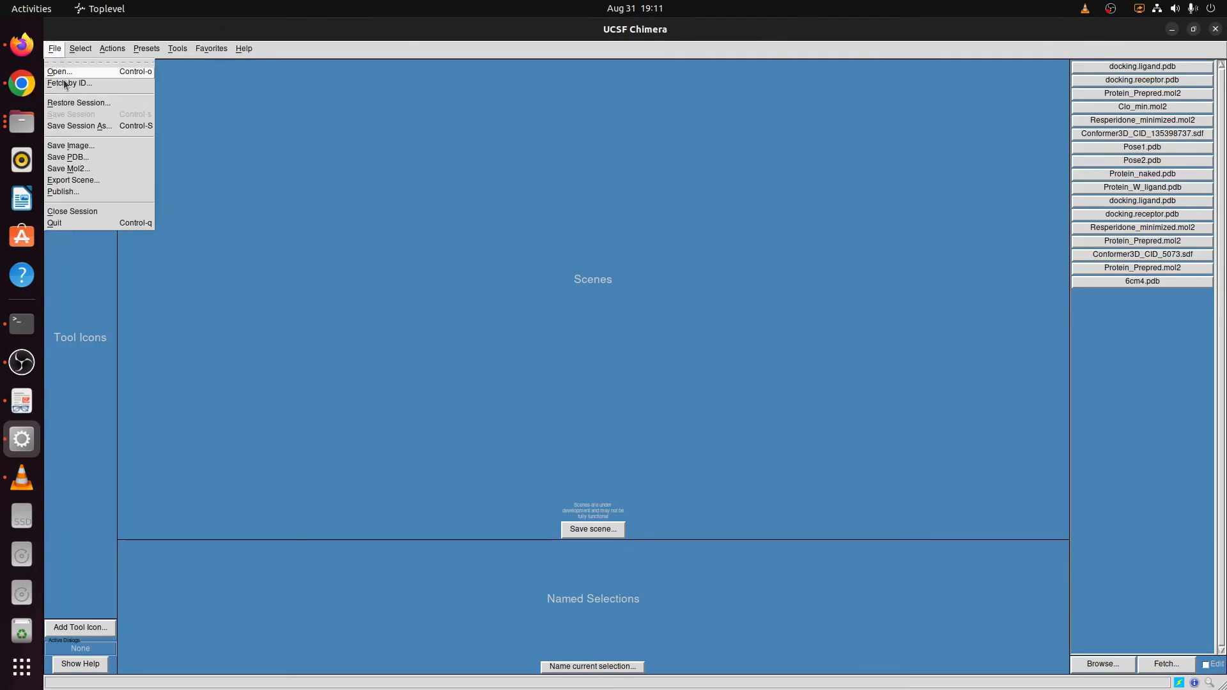
click(66, 76)
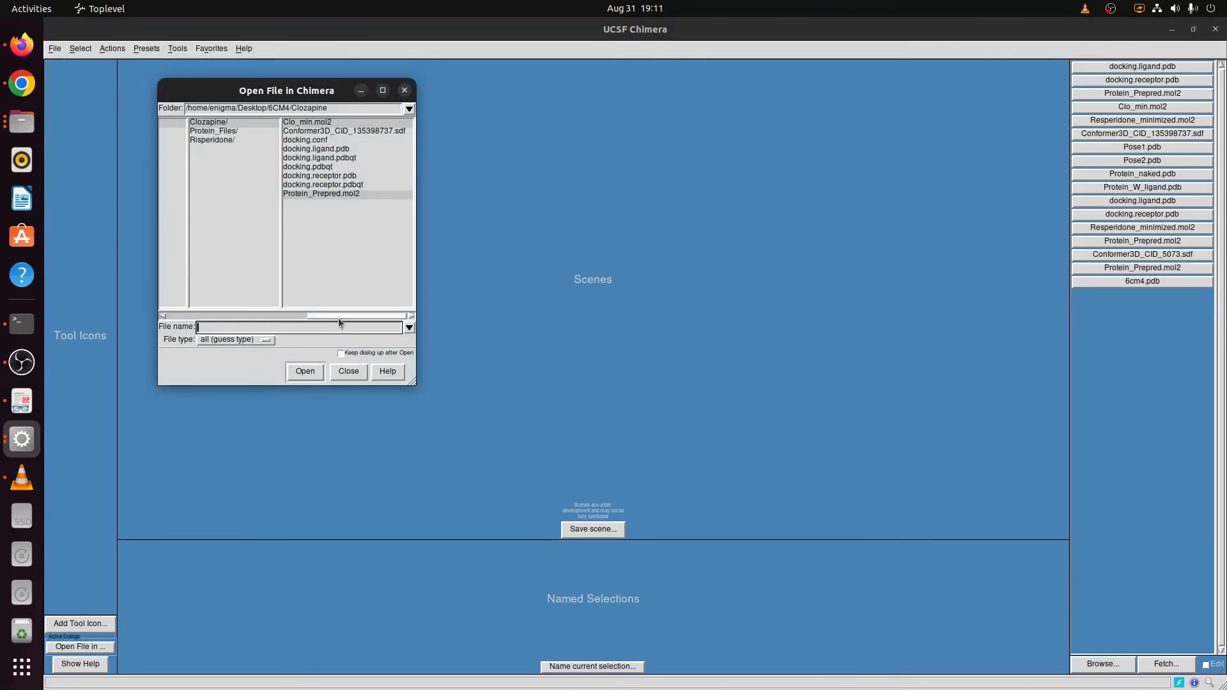
drag(339, 316, 297, 302)
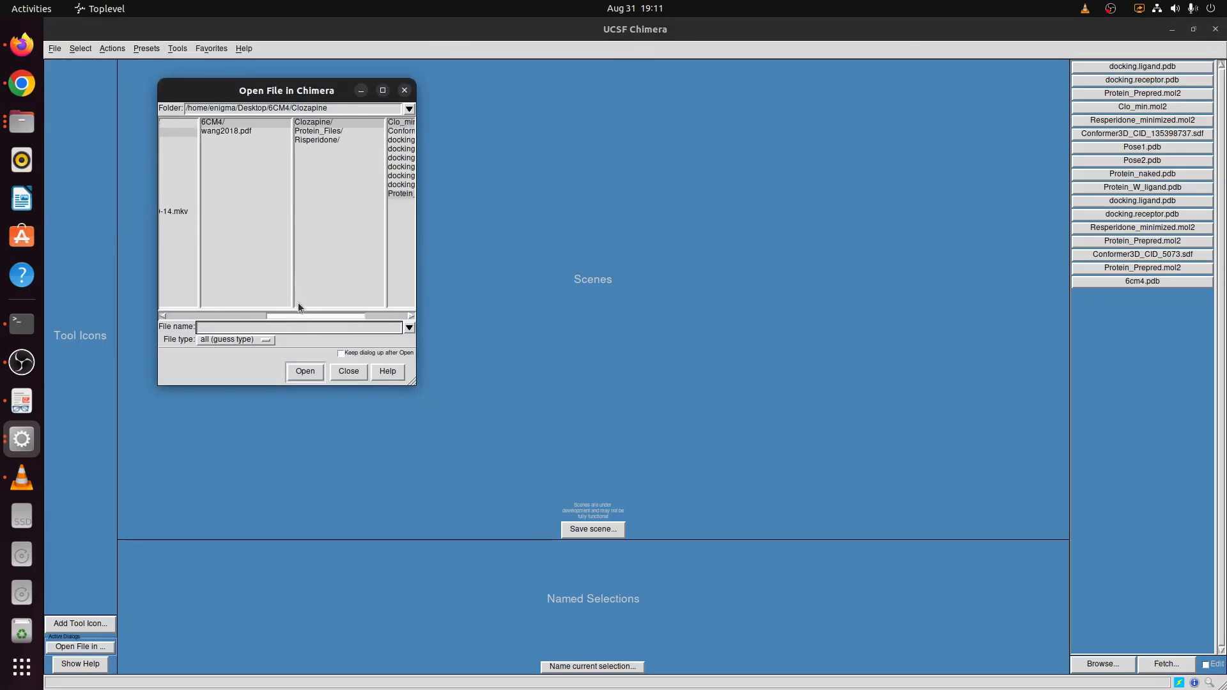
click(214, 122)
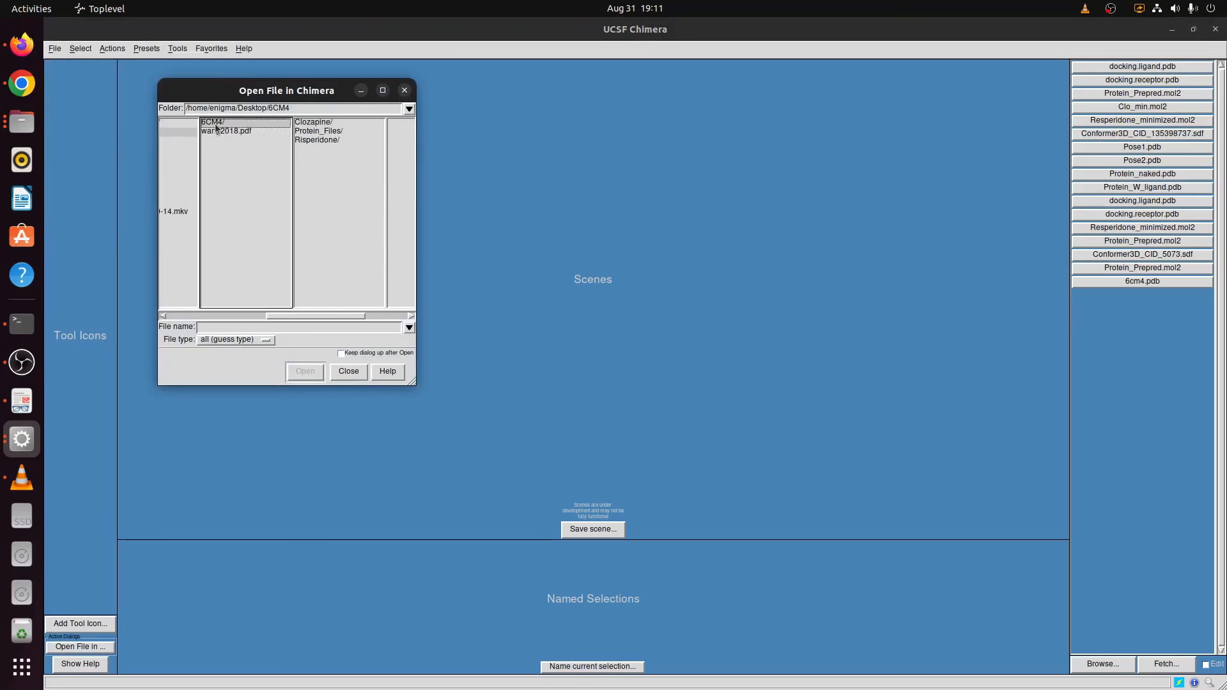
double_click(332, 133)
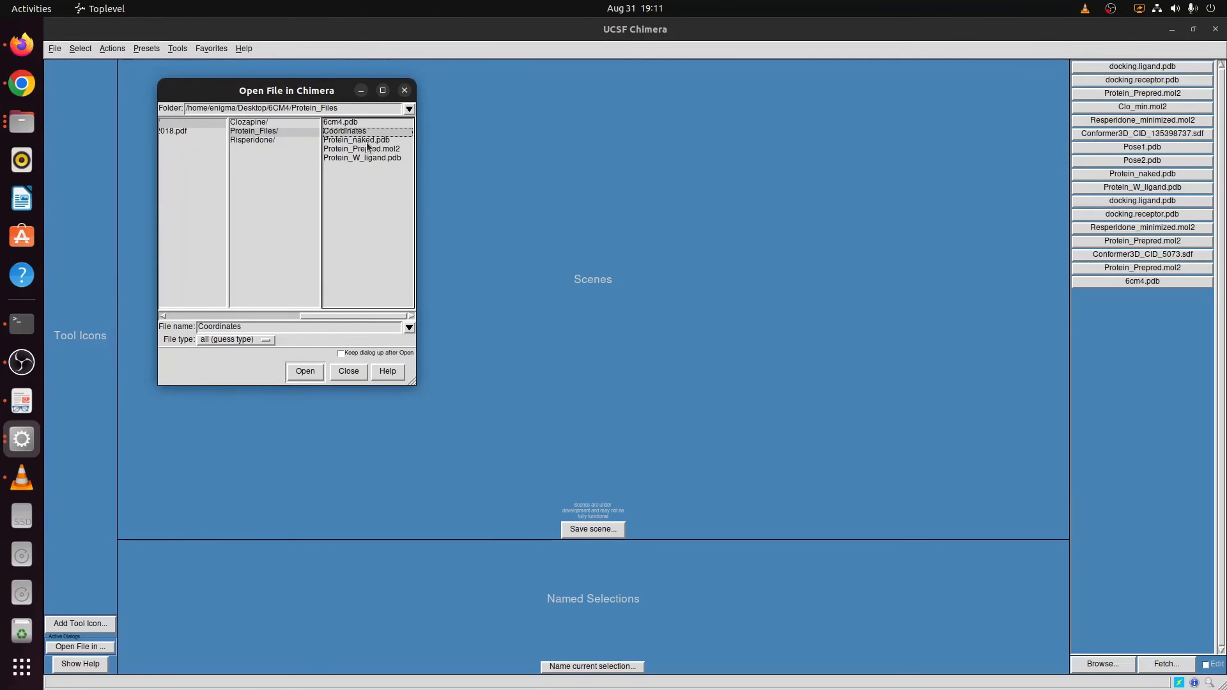
double_click(369, 139)
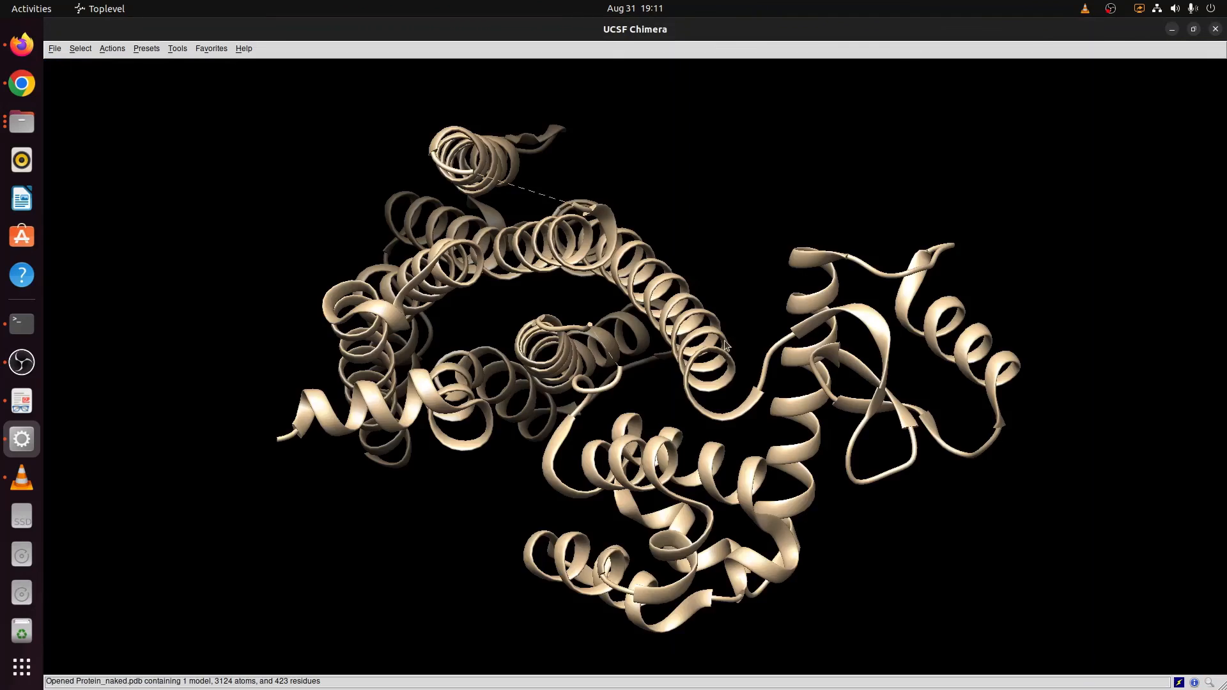
drag(725, 345, 288, 243)
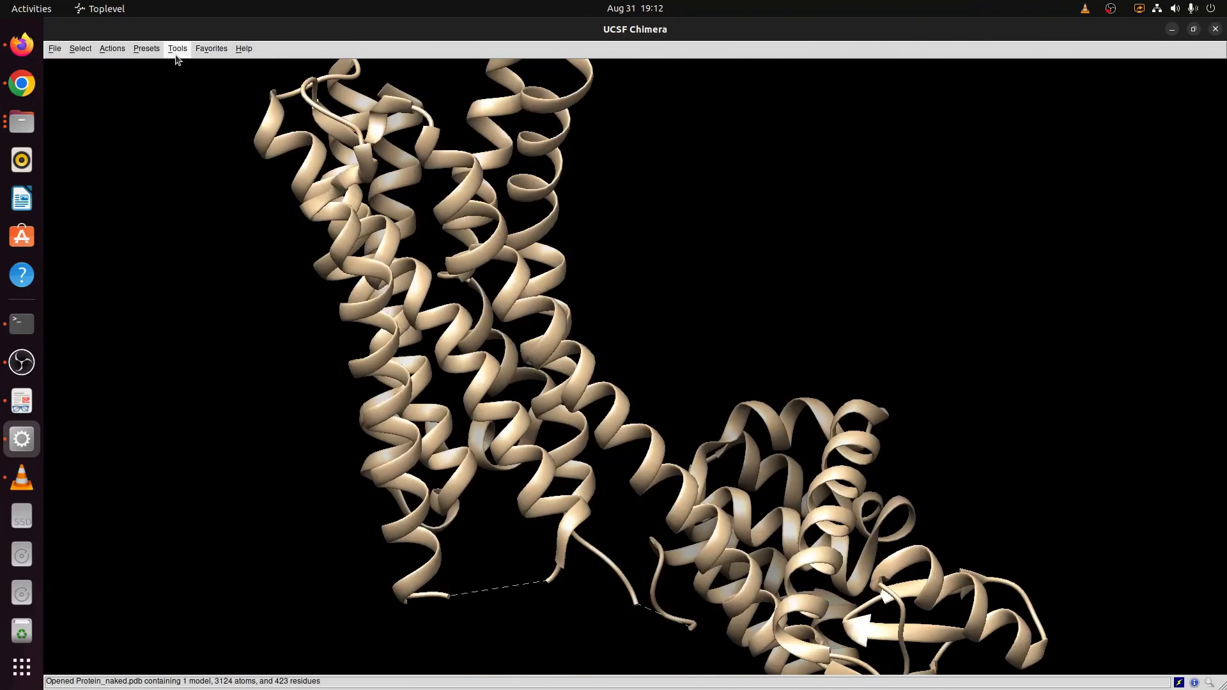
- Load docking.pdbqt from the 6CM4/Clozapine folder as ViewDock results, then dismiss the results window
click(177, 52)
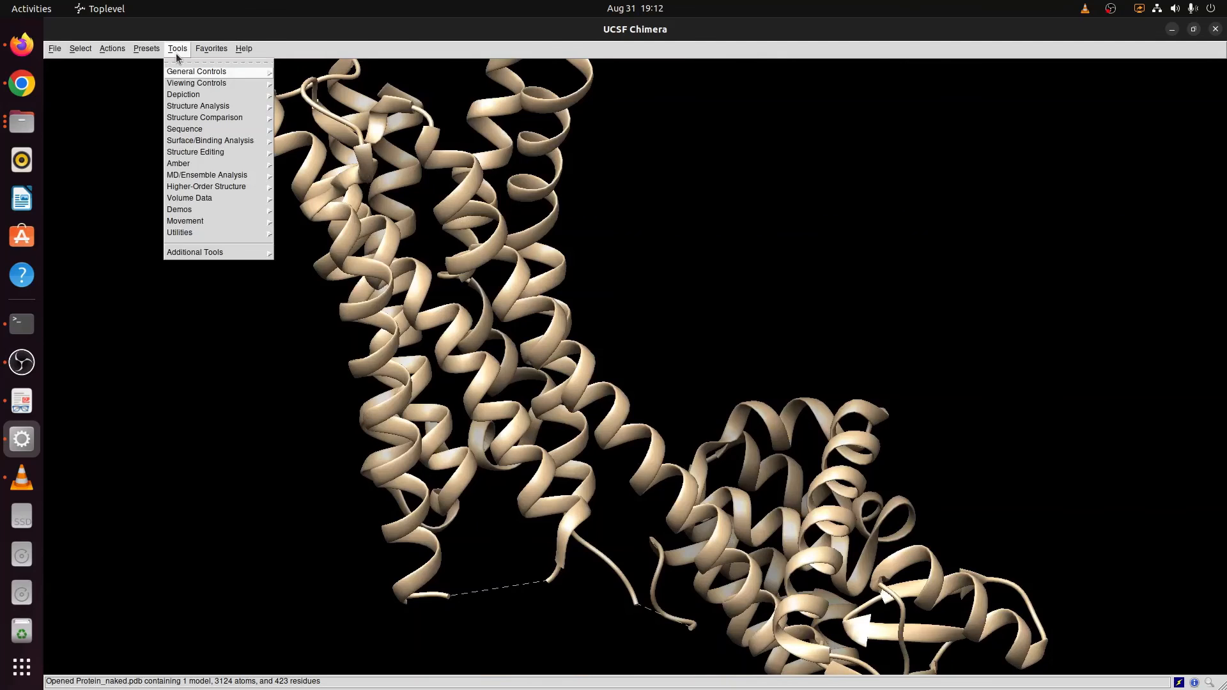
mouse_move(195, 142)
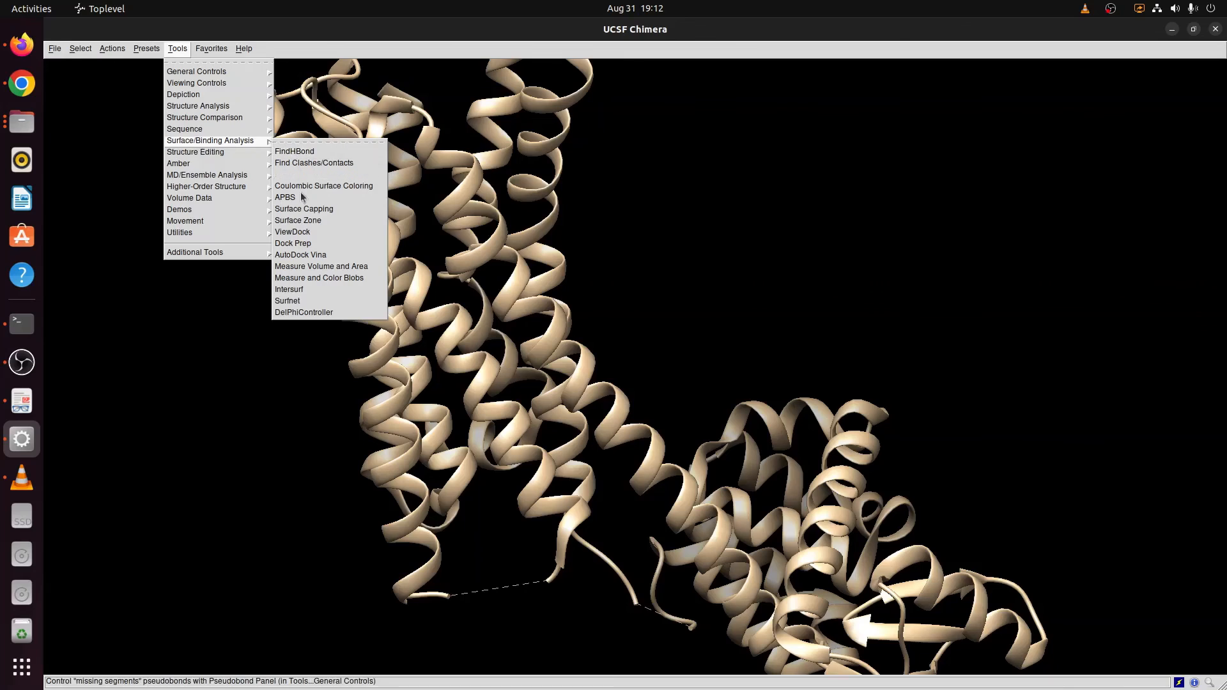
click(323, 232)
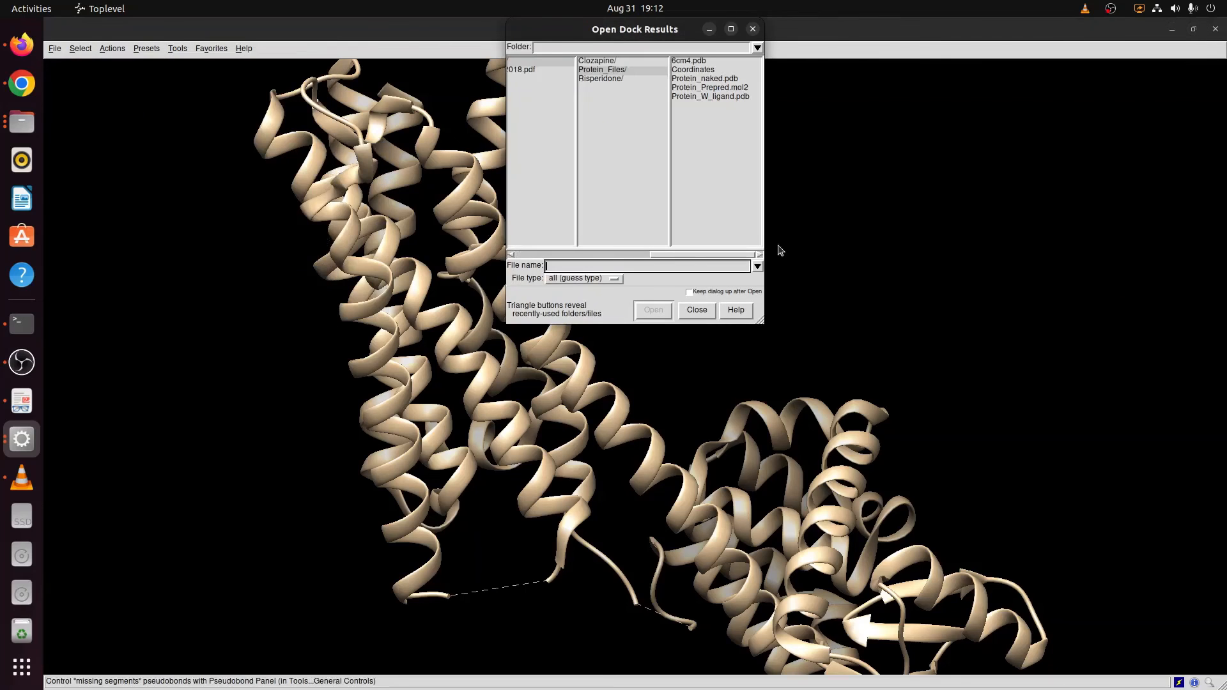
click(599, 62)
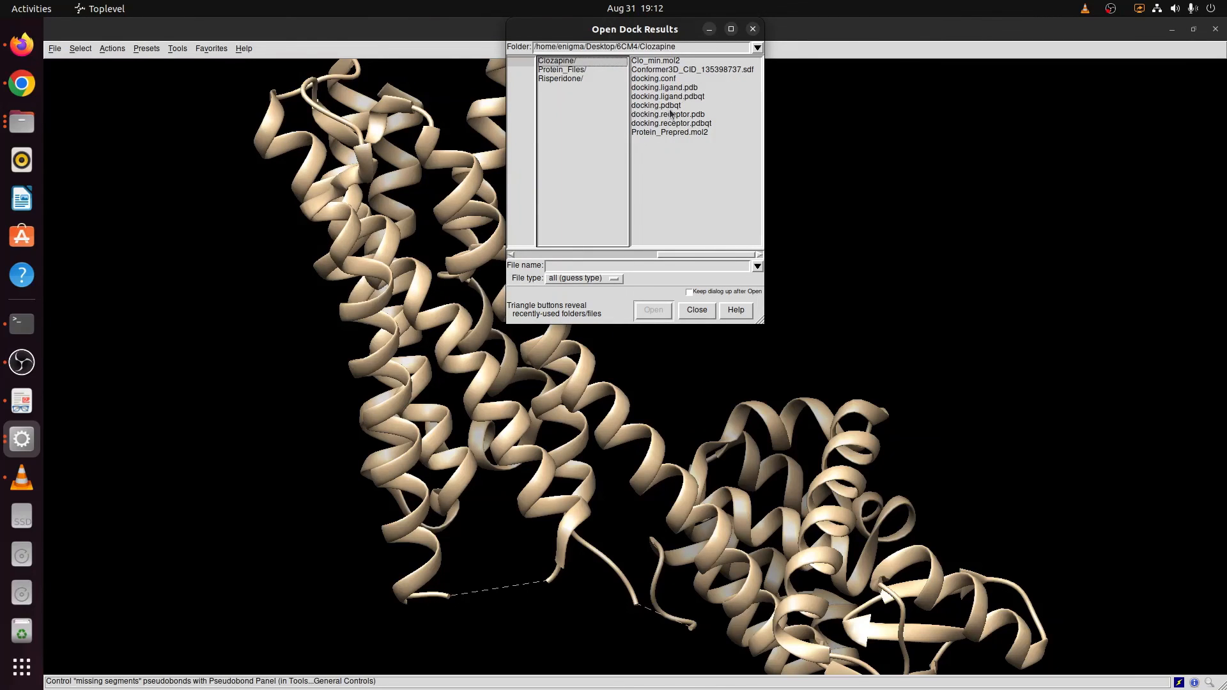
click(658, 106)
click(652, 311)
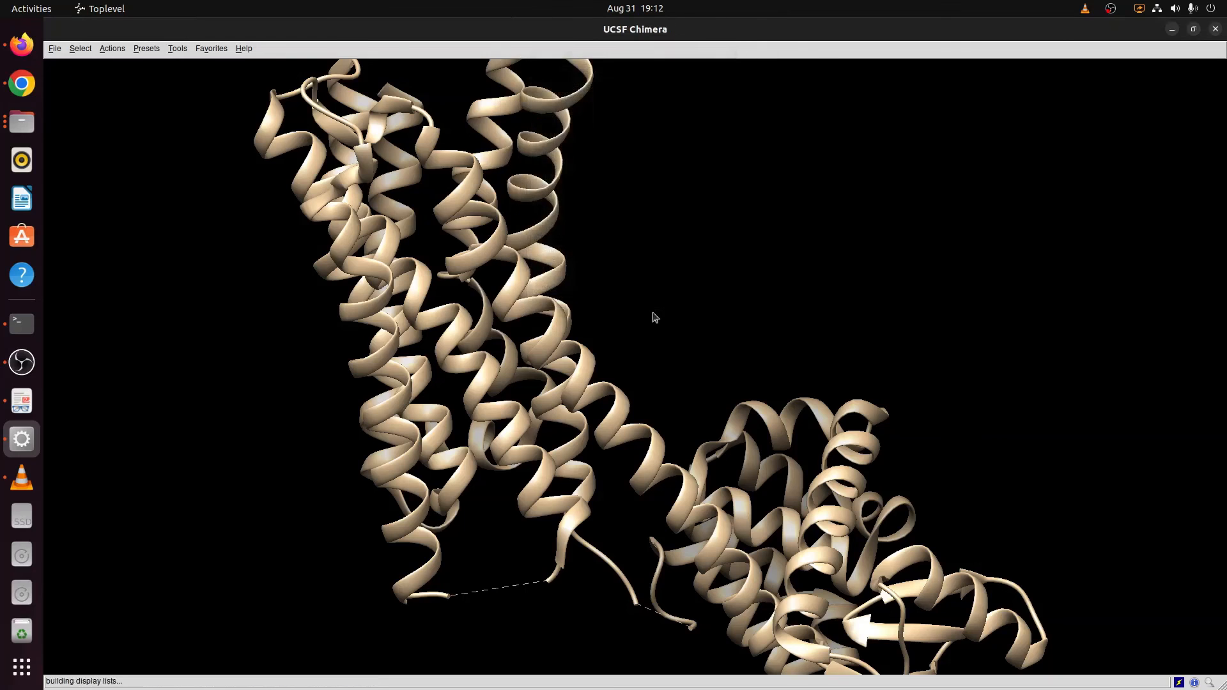
drag(575, 29, 815, 109)
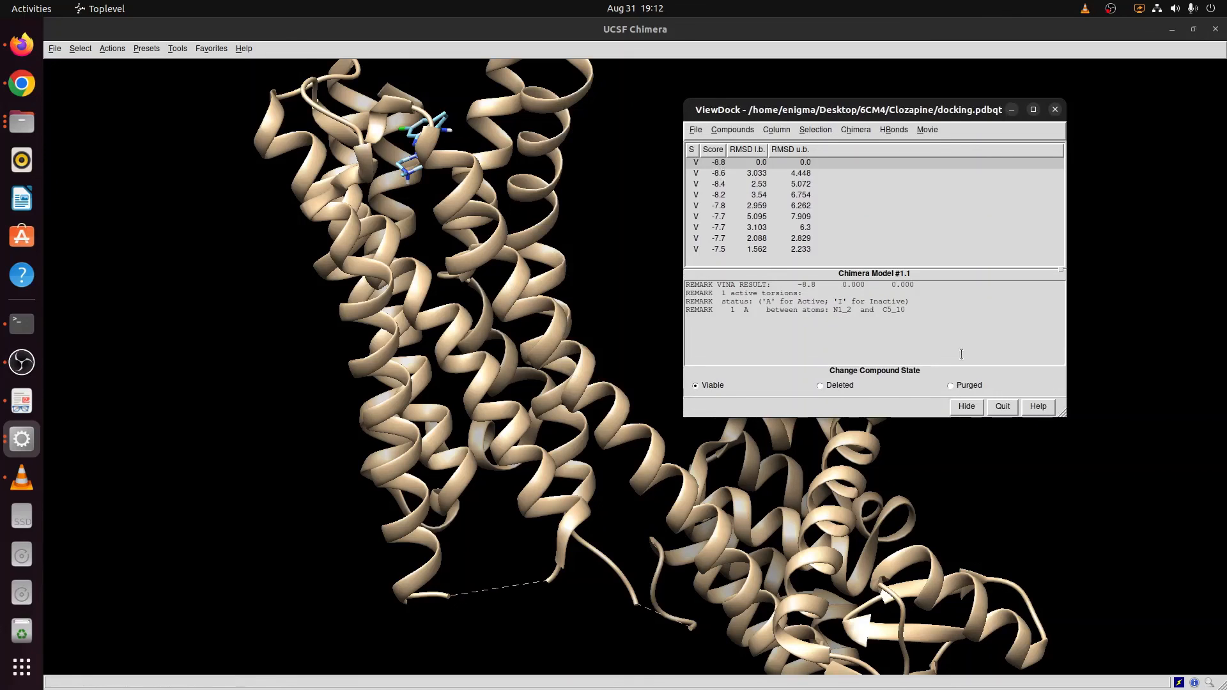
click(1054, 109)
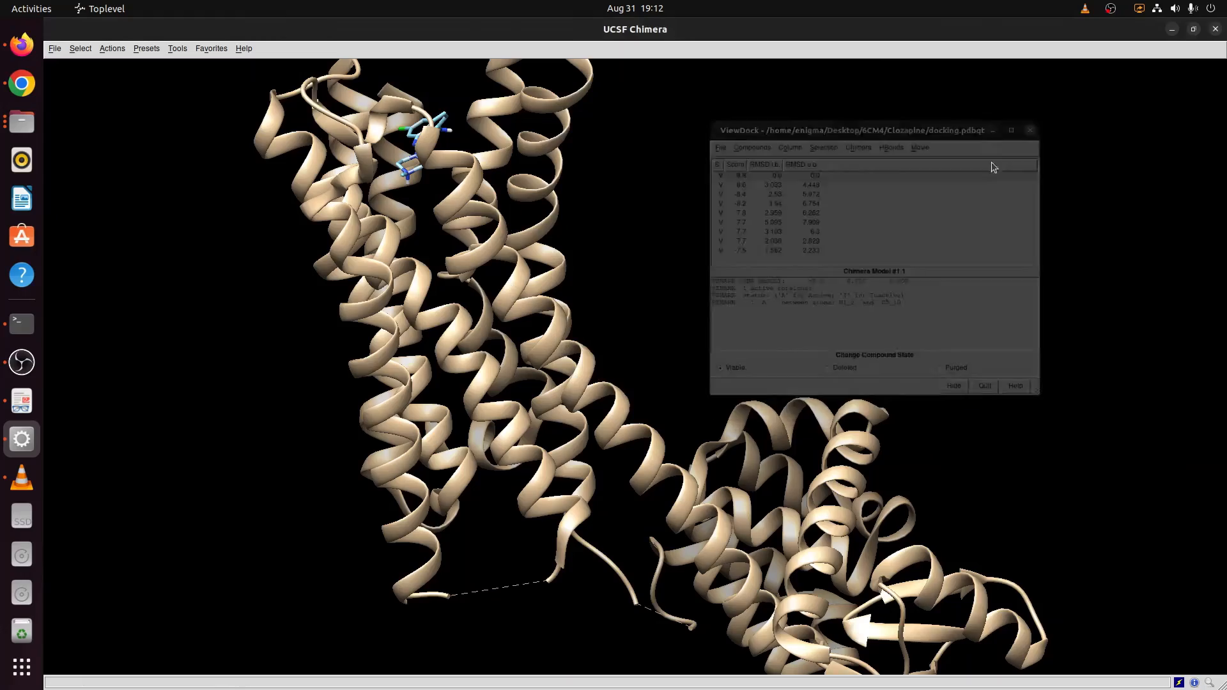
- Save Protein_naked.pdb and docked model #1.1 together as Pose1 in PDB format in the 6CM4/Clozapine folder
drag(656, 215, 647, 437)
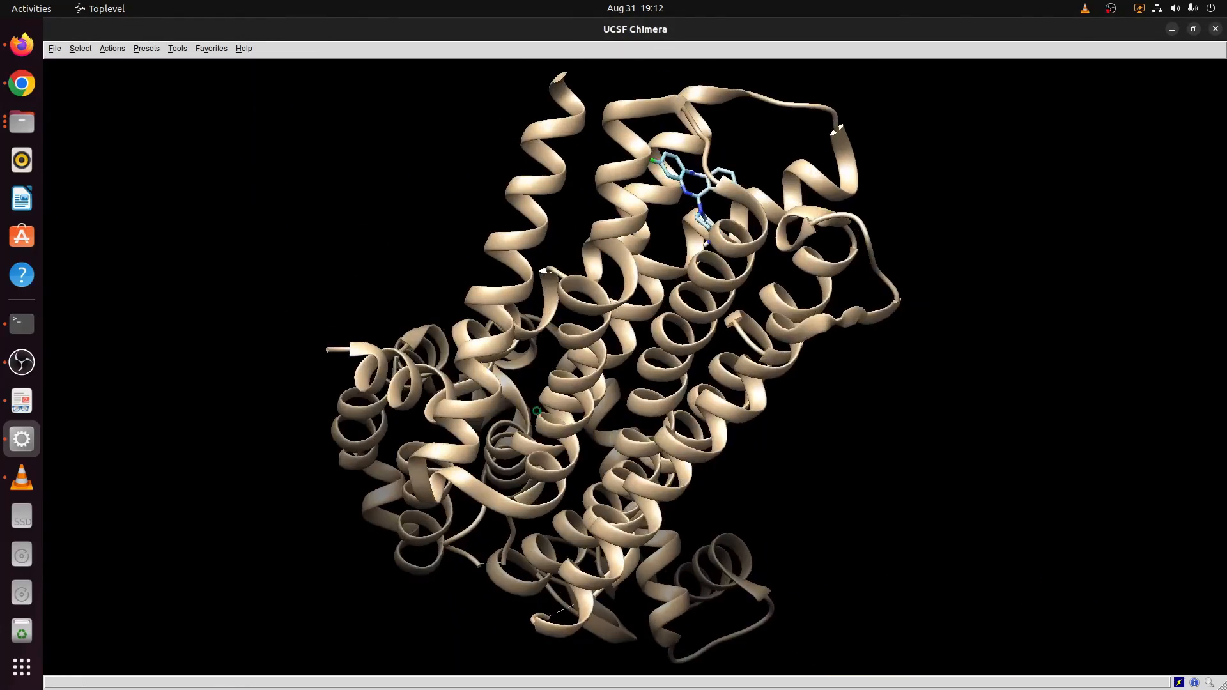
drag(536, 410, 725, 401)
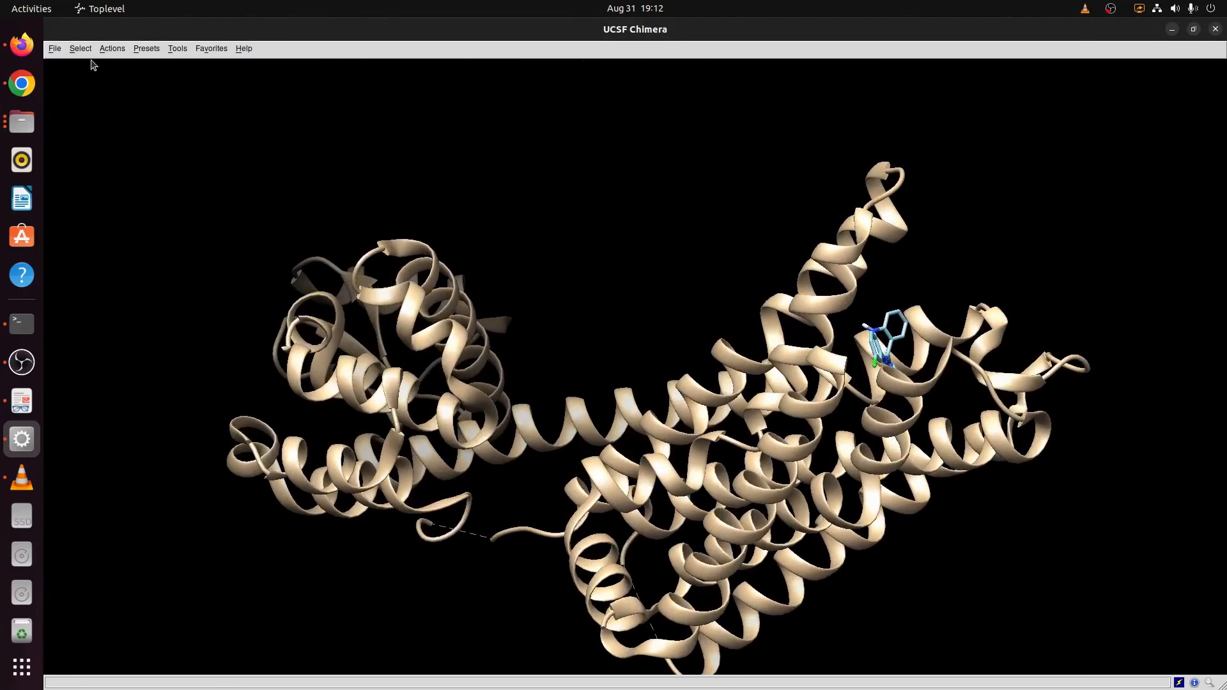
drag(445, 373, 507, 186)
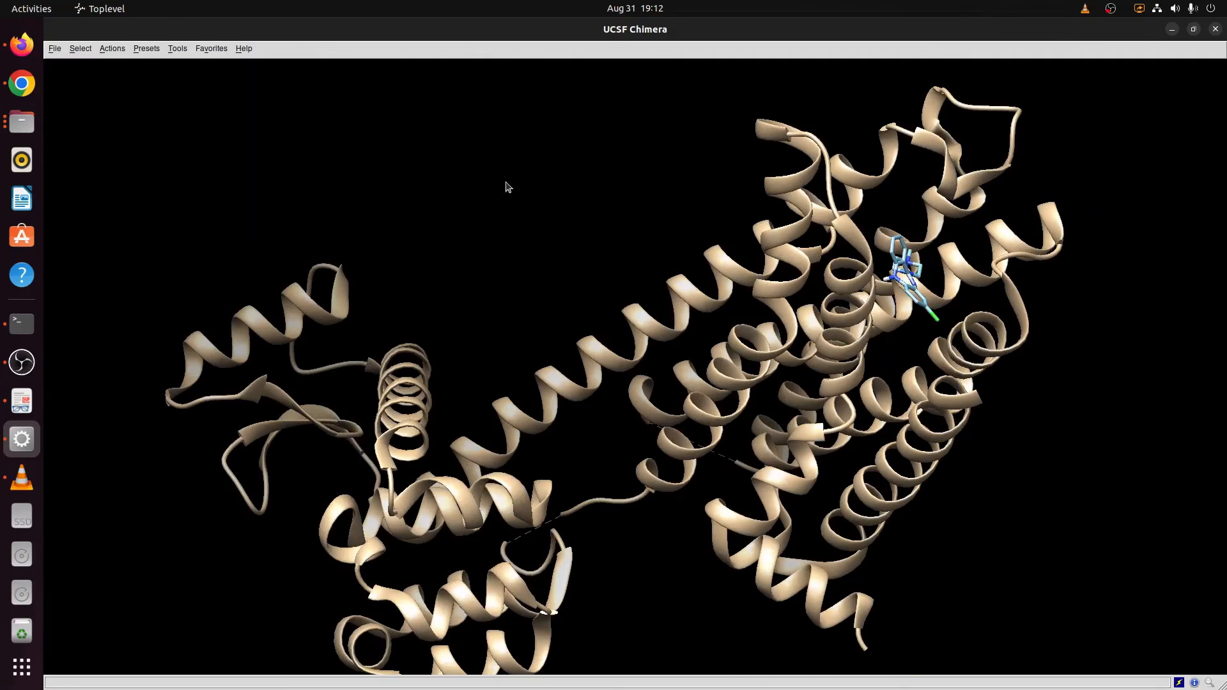
click(55, 49)
click(74, 159)
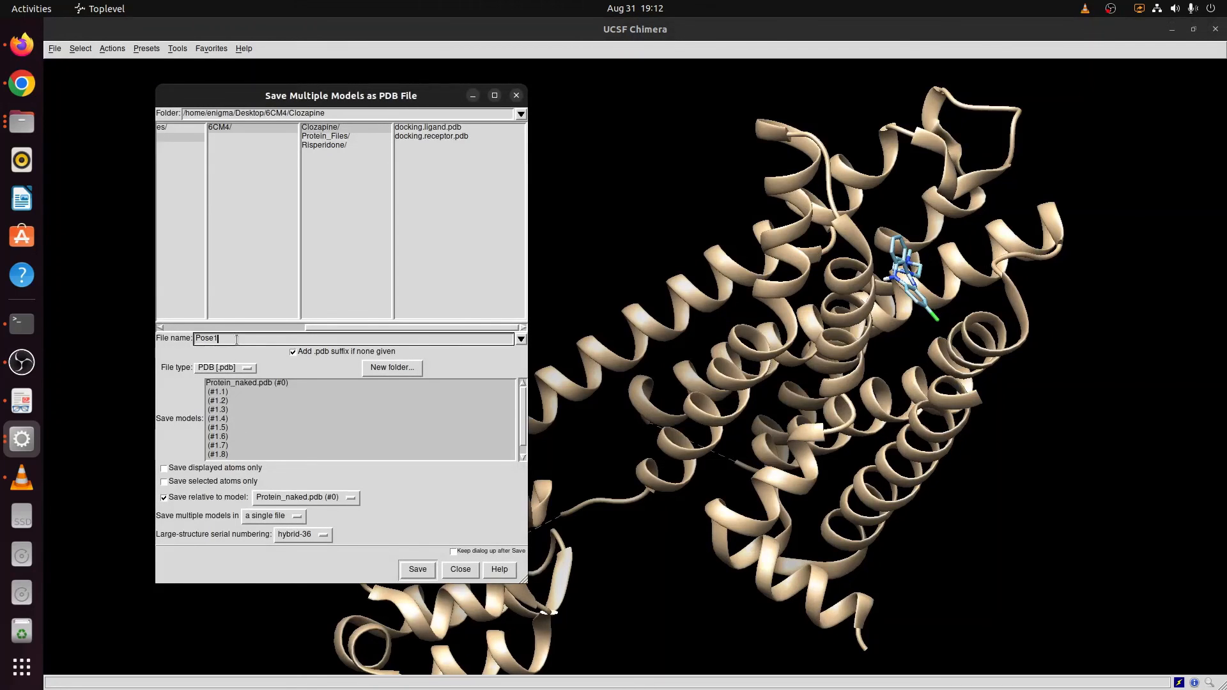
click(235, 383)
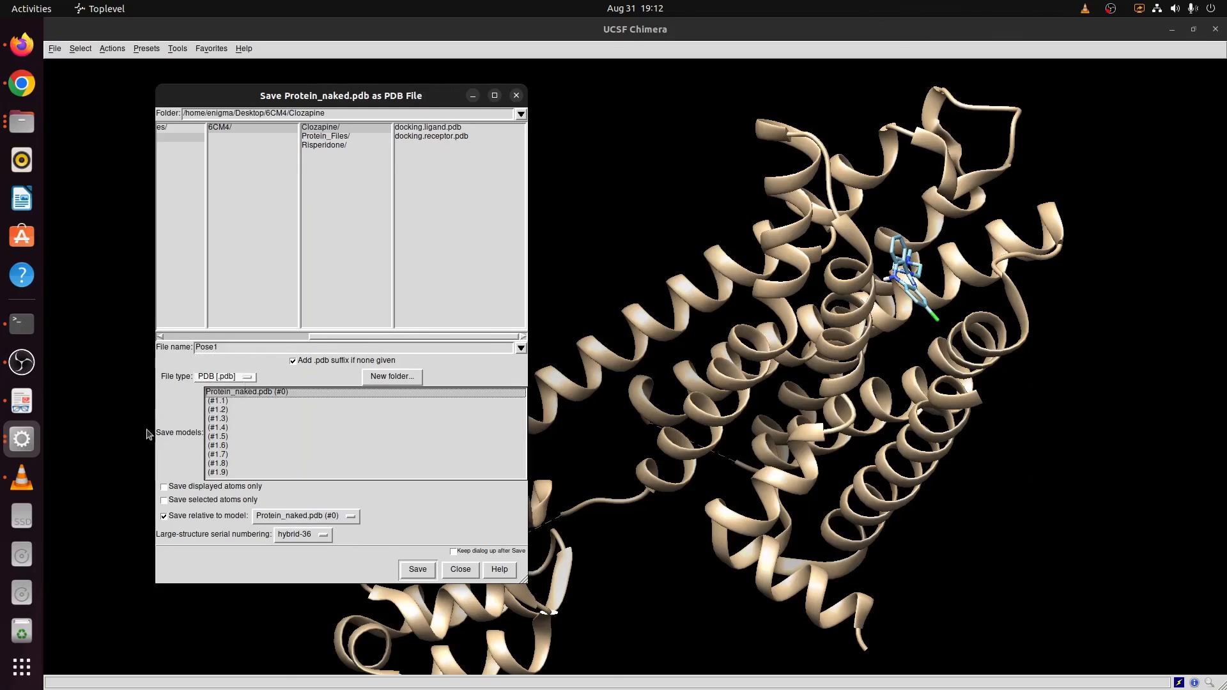
ctrl+click(223, 402)
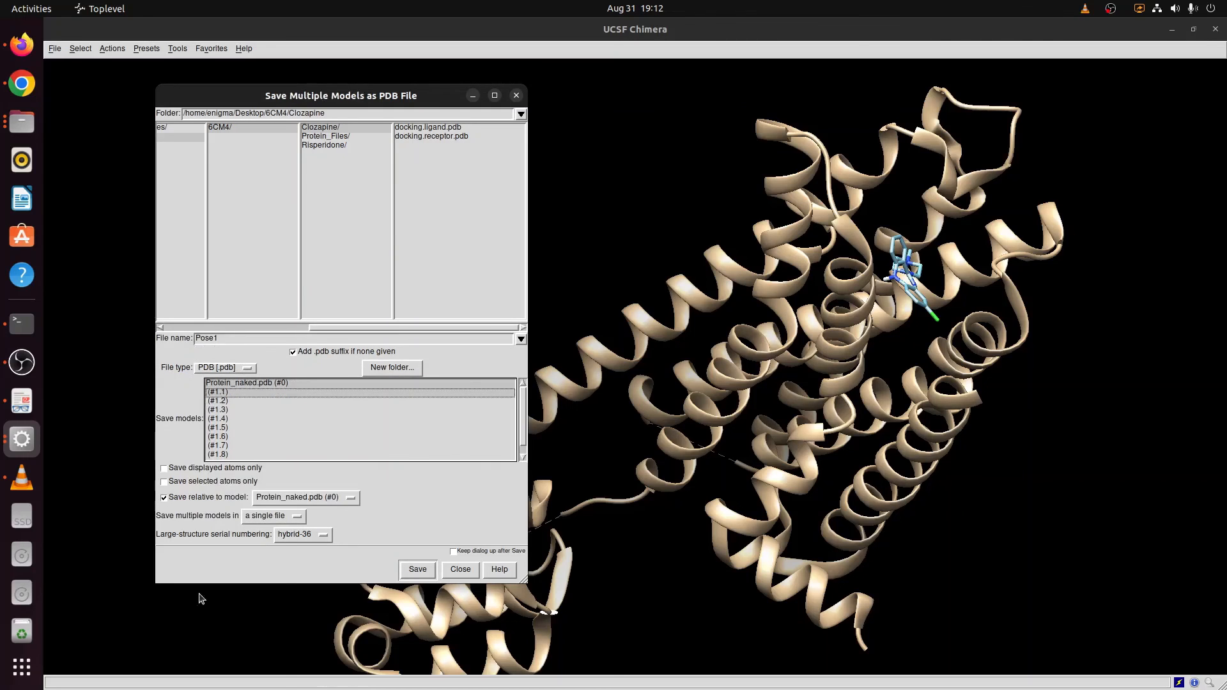
click(423, 573)
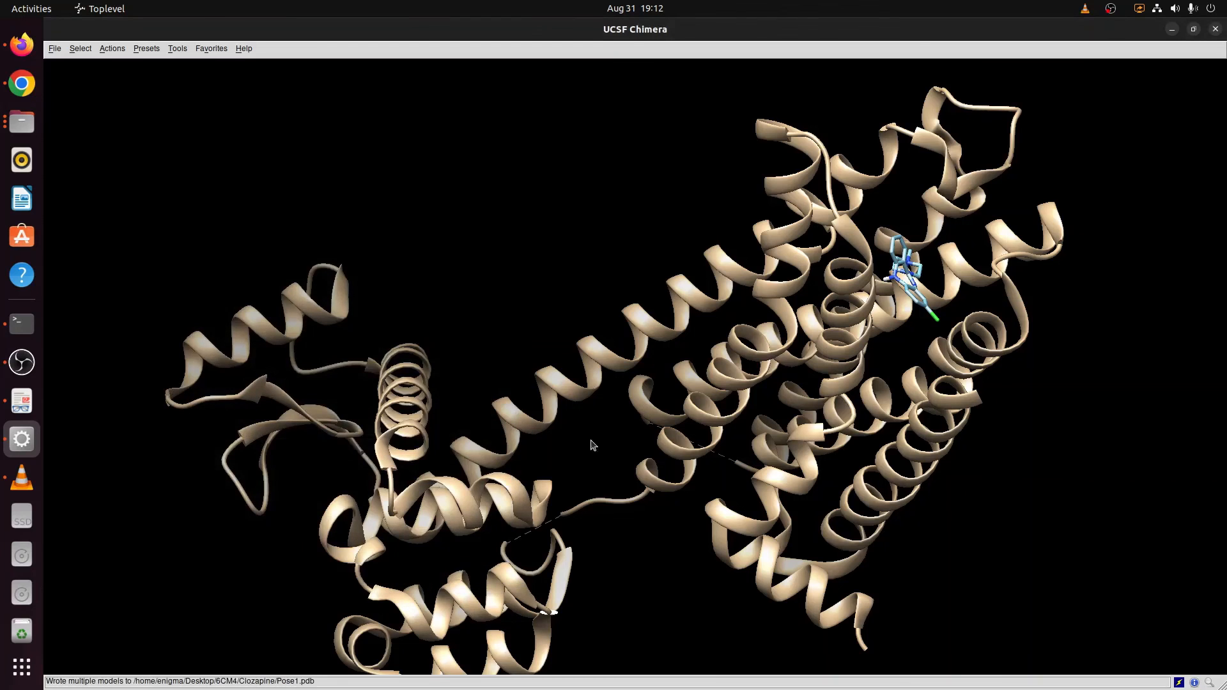
- Close the current Chimera session with the protein and clozapine poses
drag(393, 307, 195, 129)
click(54, 49)
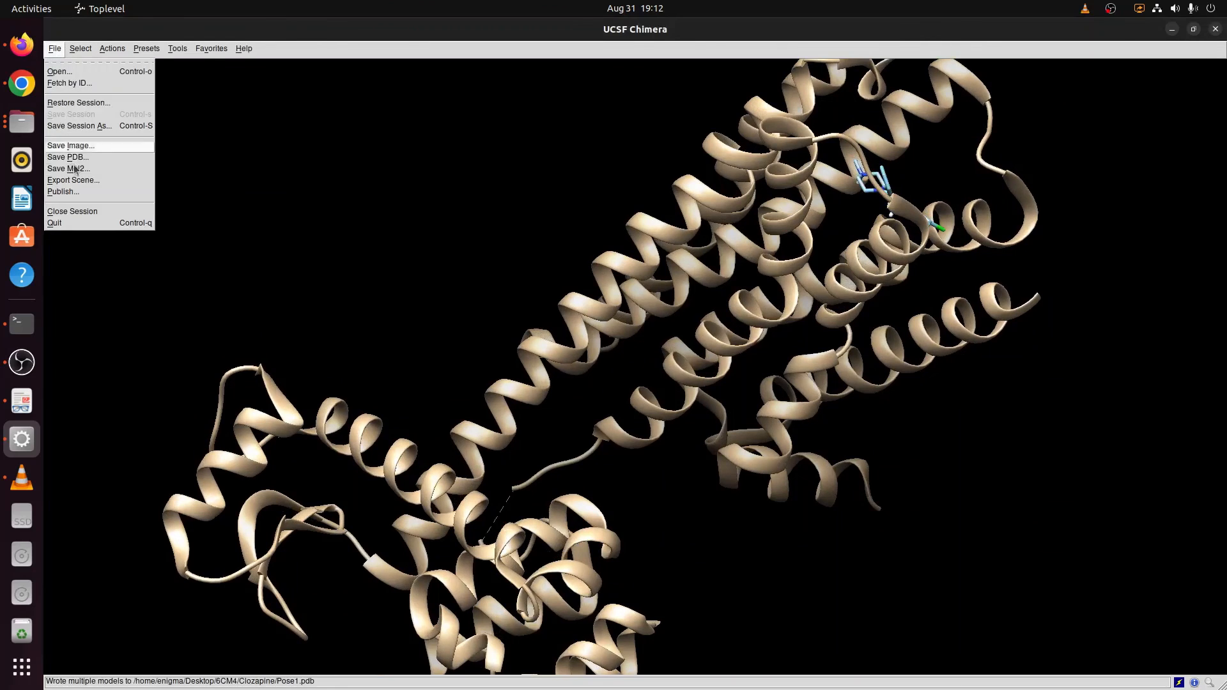
click(72, 213)
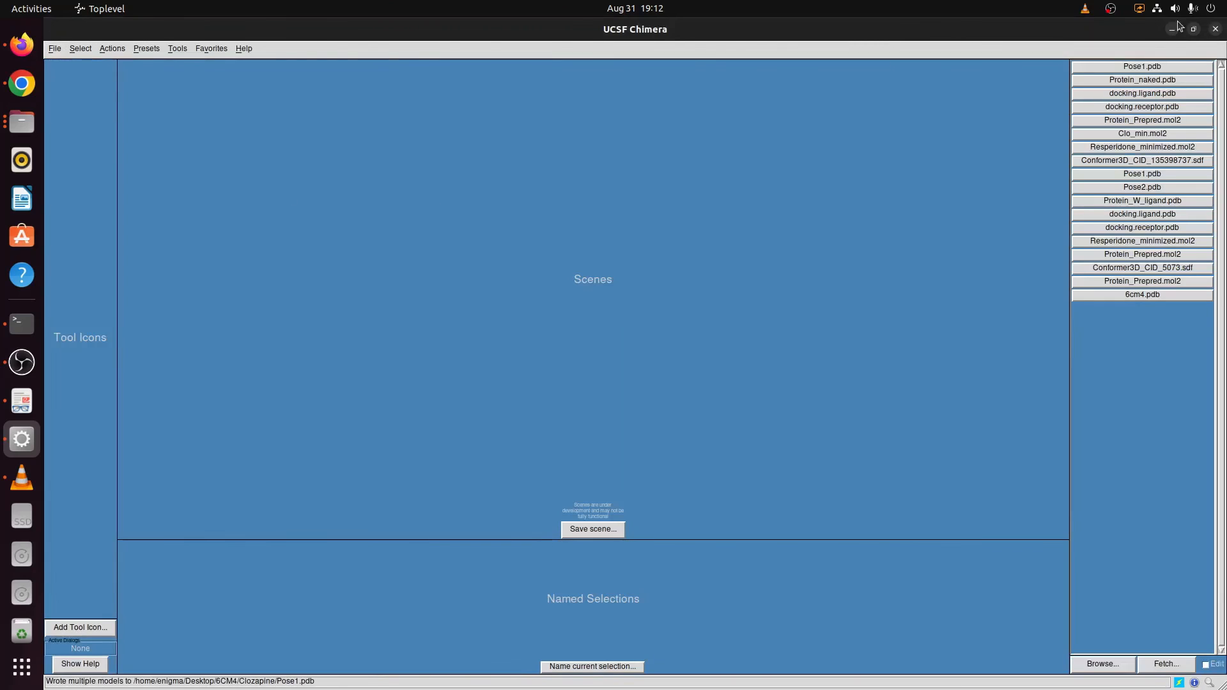
- Switch to the Files window and check the 6CM4/Clozapine folder for Pose1.pdb
click(1173, 30)
click(964, 205)
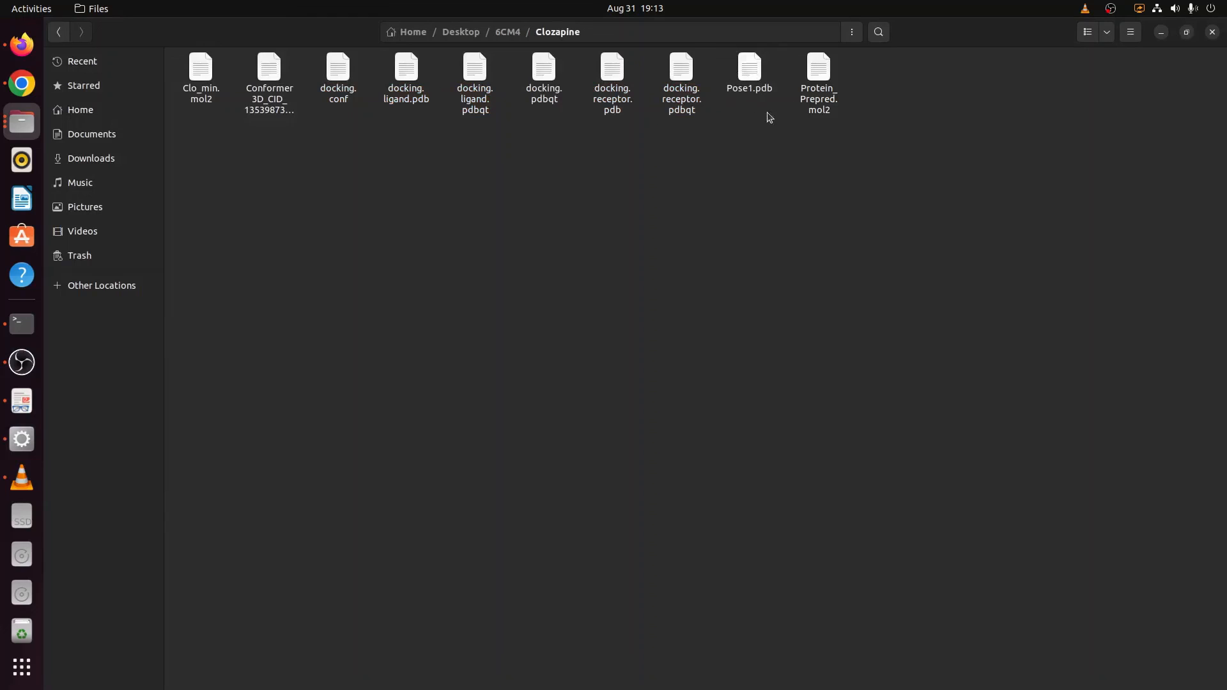
click(851, 32)
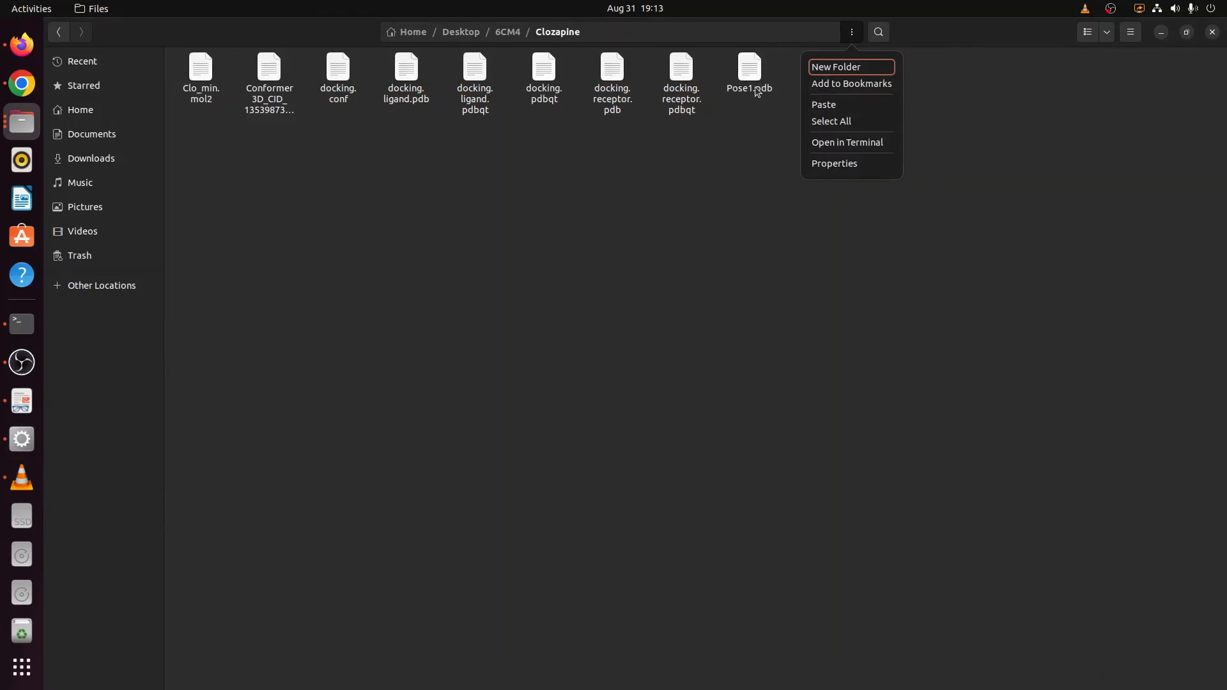
key(ctrl+v)
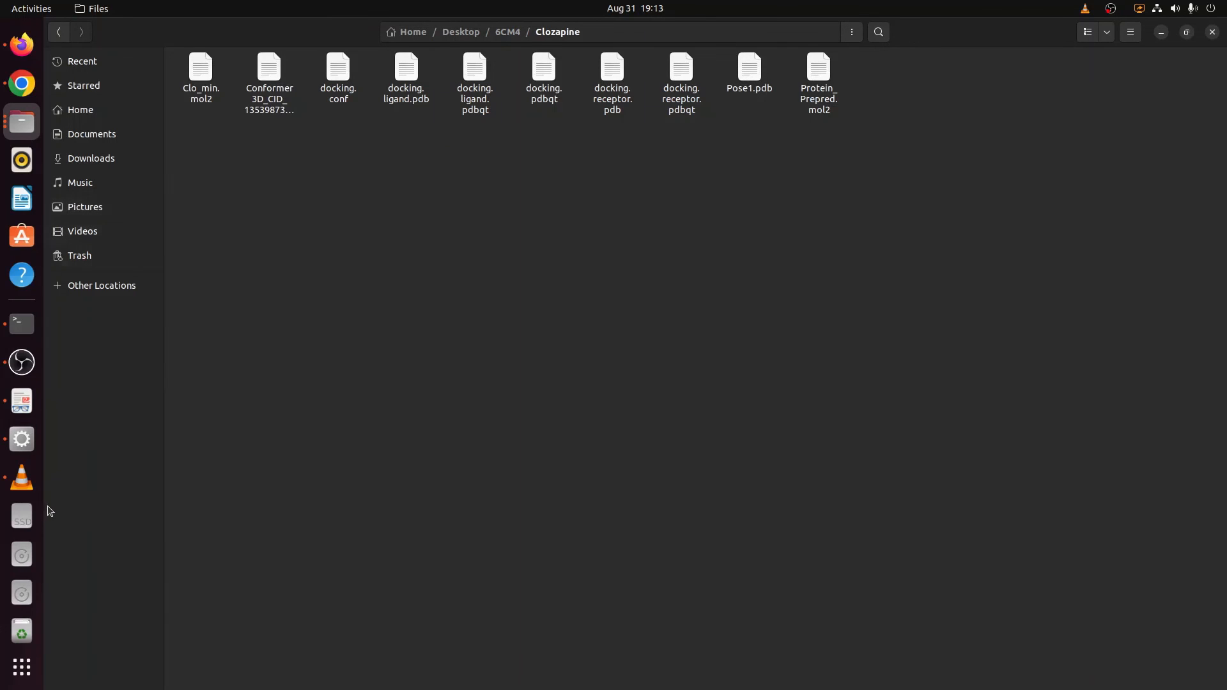
- Return to Chimera and open Pose1.pdb from the 6CM4/Clozapine folder
click(22, 439)
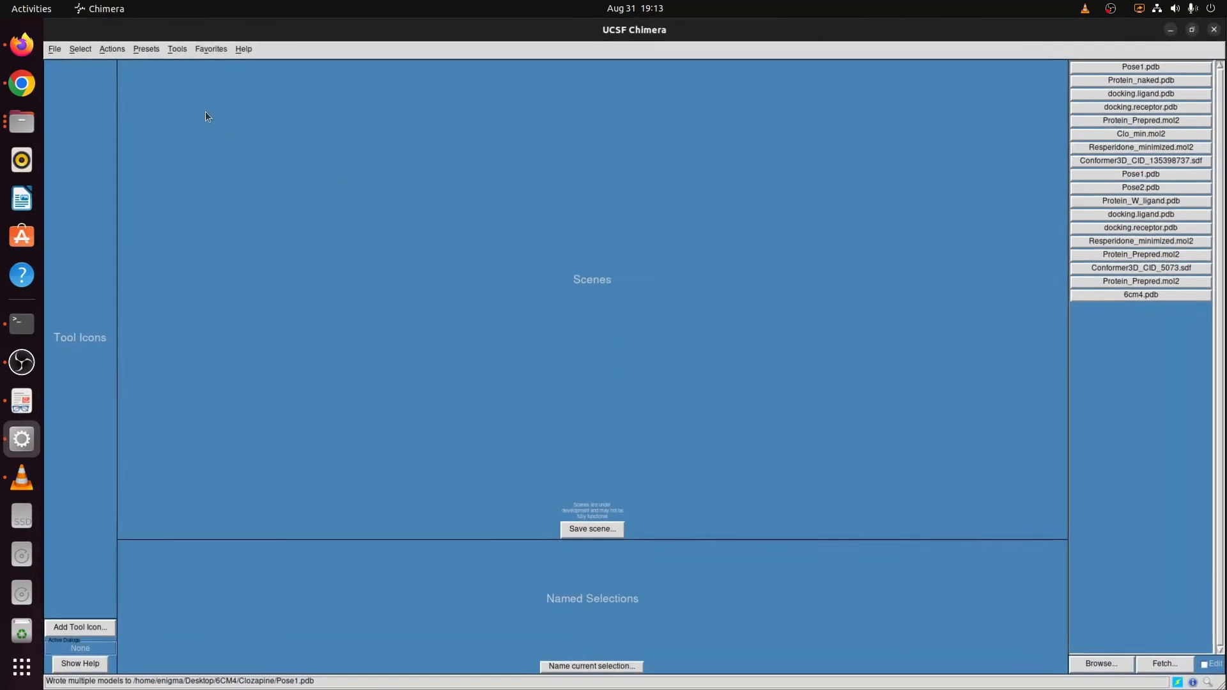
click(53, 55)
click(63, 72)
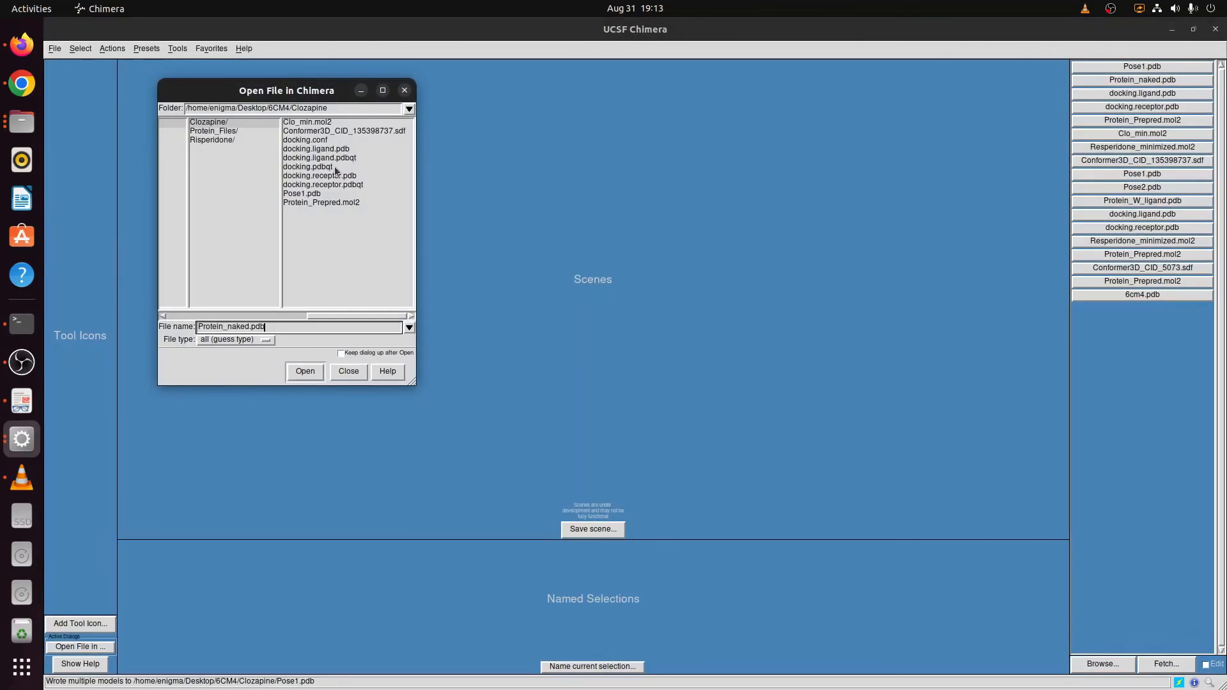
click(315, 195)
click(304, 371)
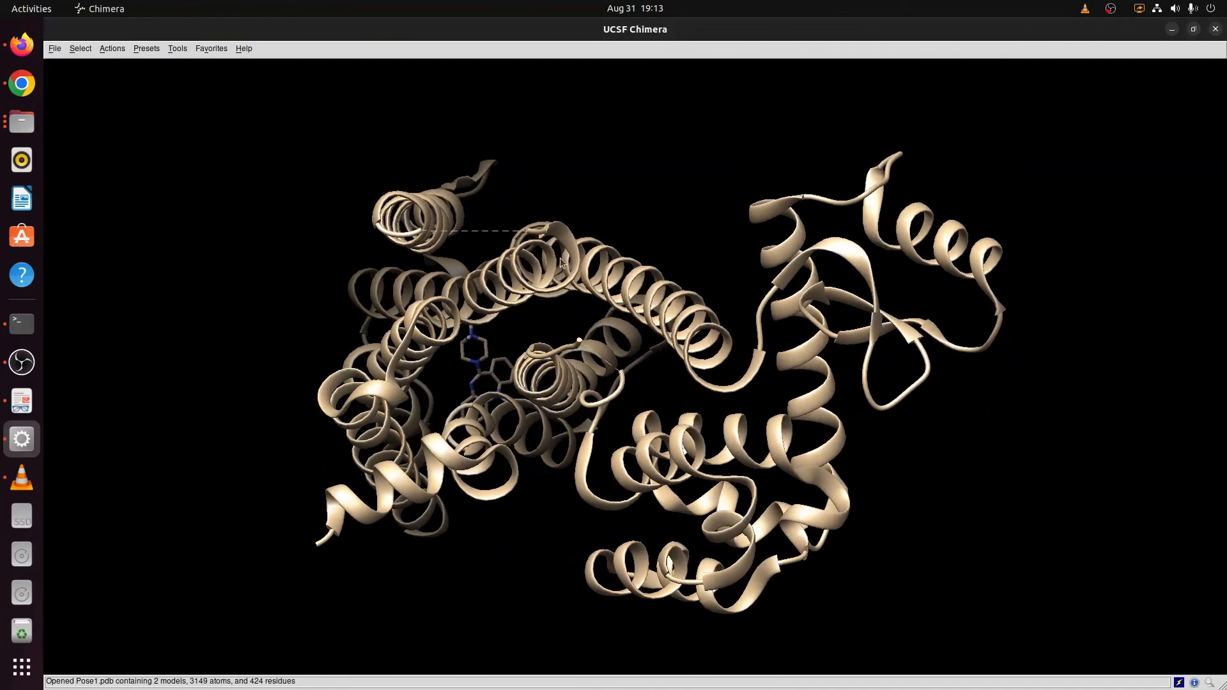
- Select protein chain A of the Pose1.pdb complex
drag(560, 263, 455, 448)
drag(529, 334, 881, 389)
scroll(659, 358, down, 7)
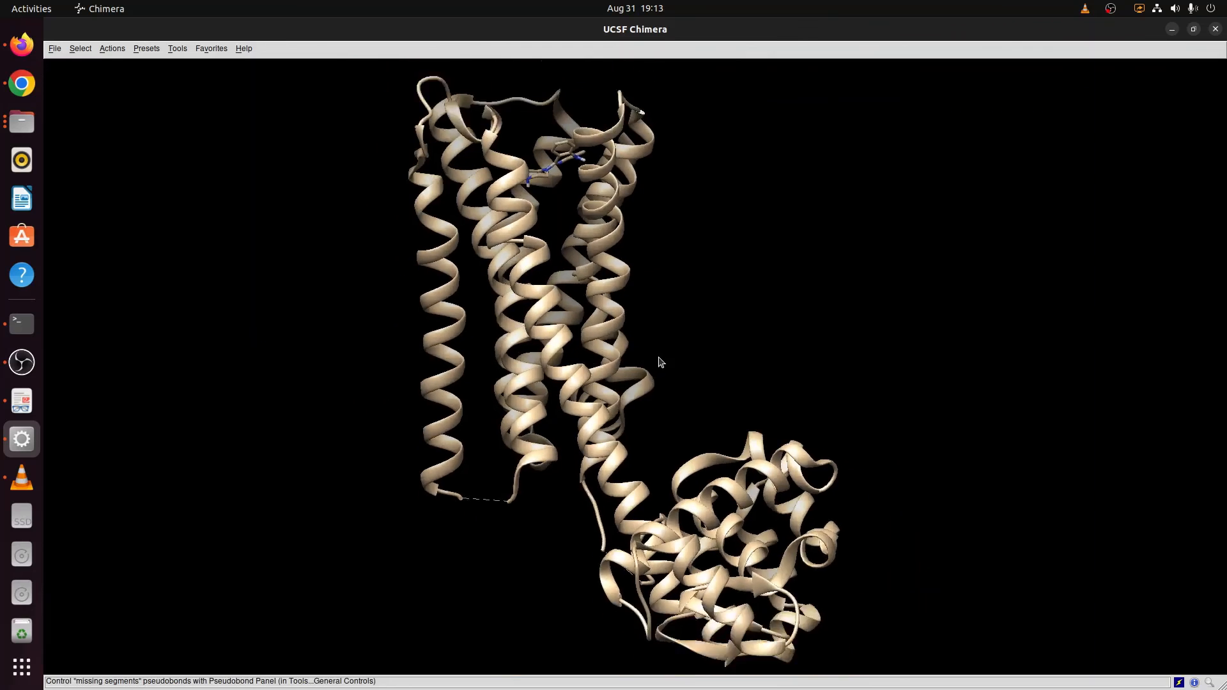
drag(659, 359, 492, 294)
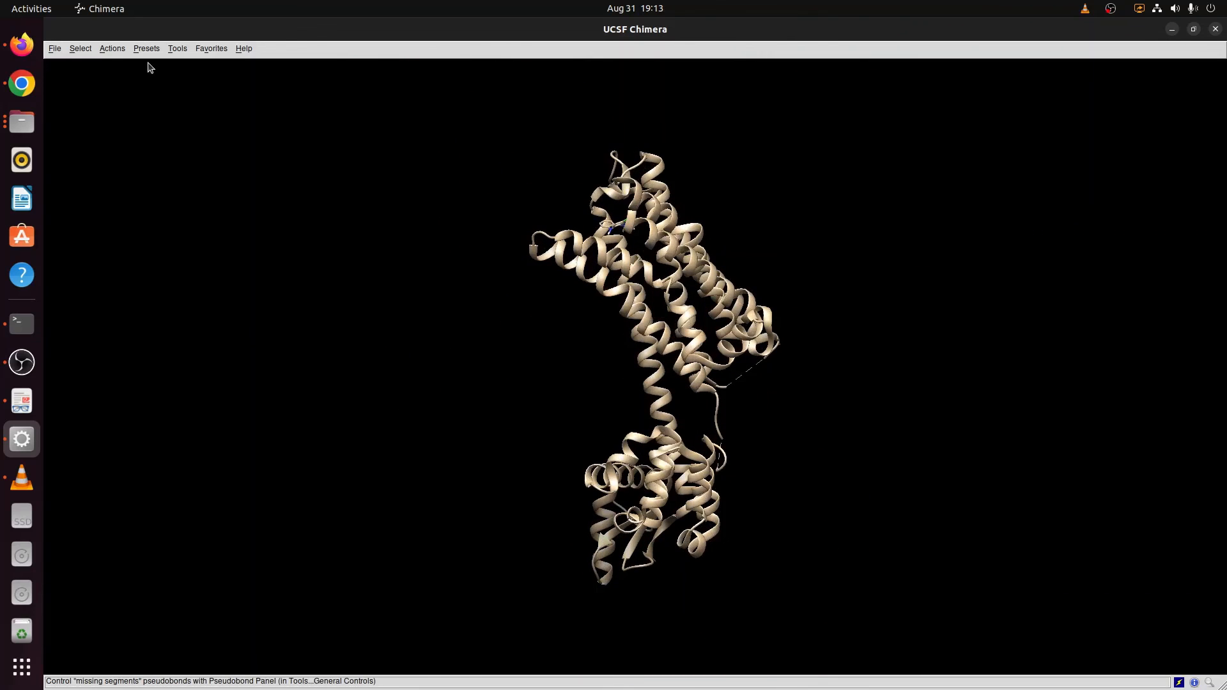
click(81, 48)
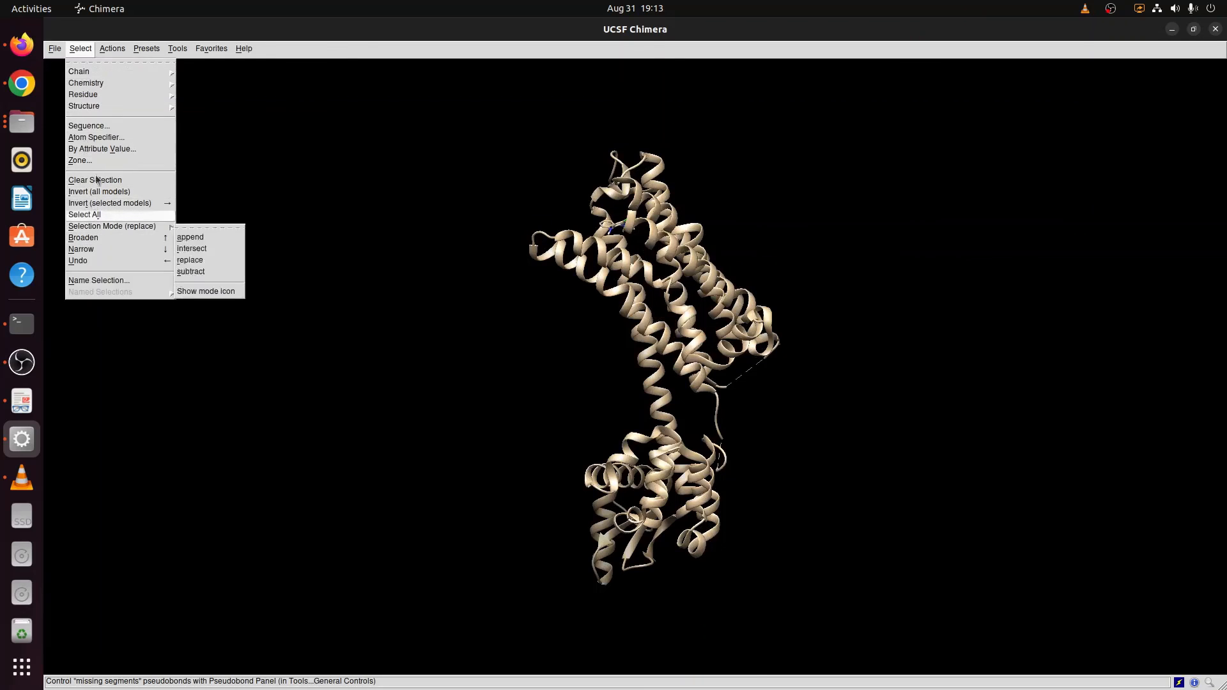
mouse_move(87, 75)
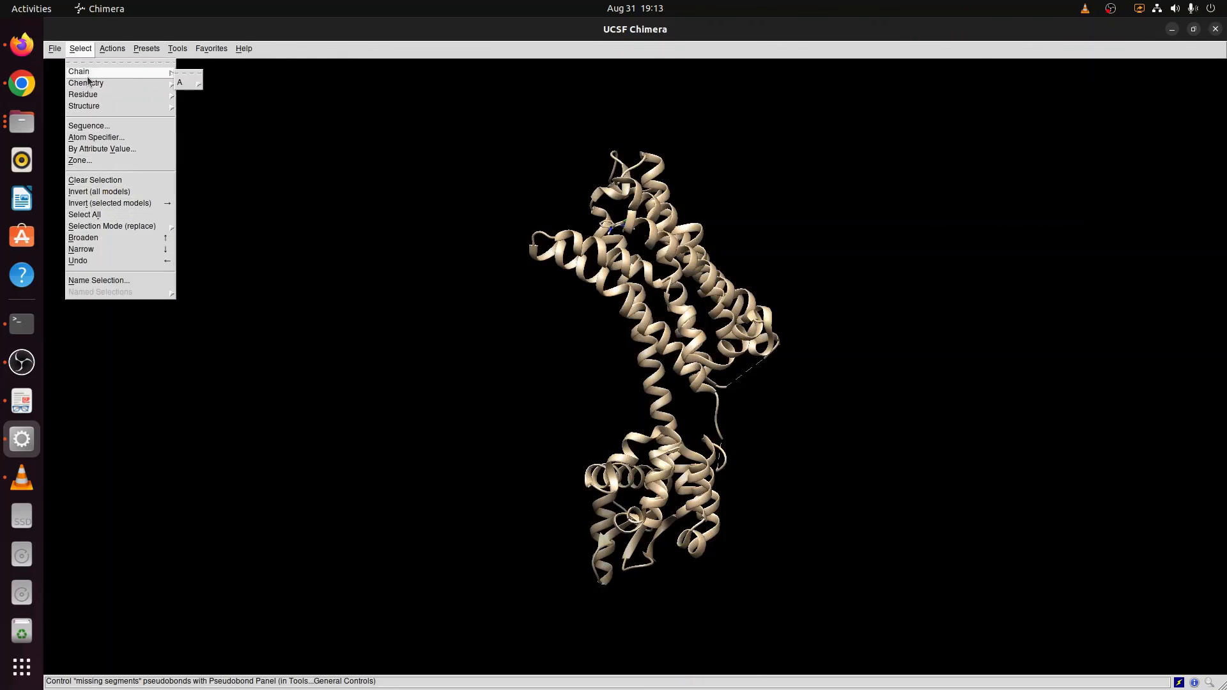
mouse_move(185, 82)
click(216, 96)
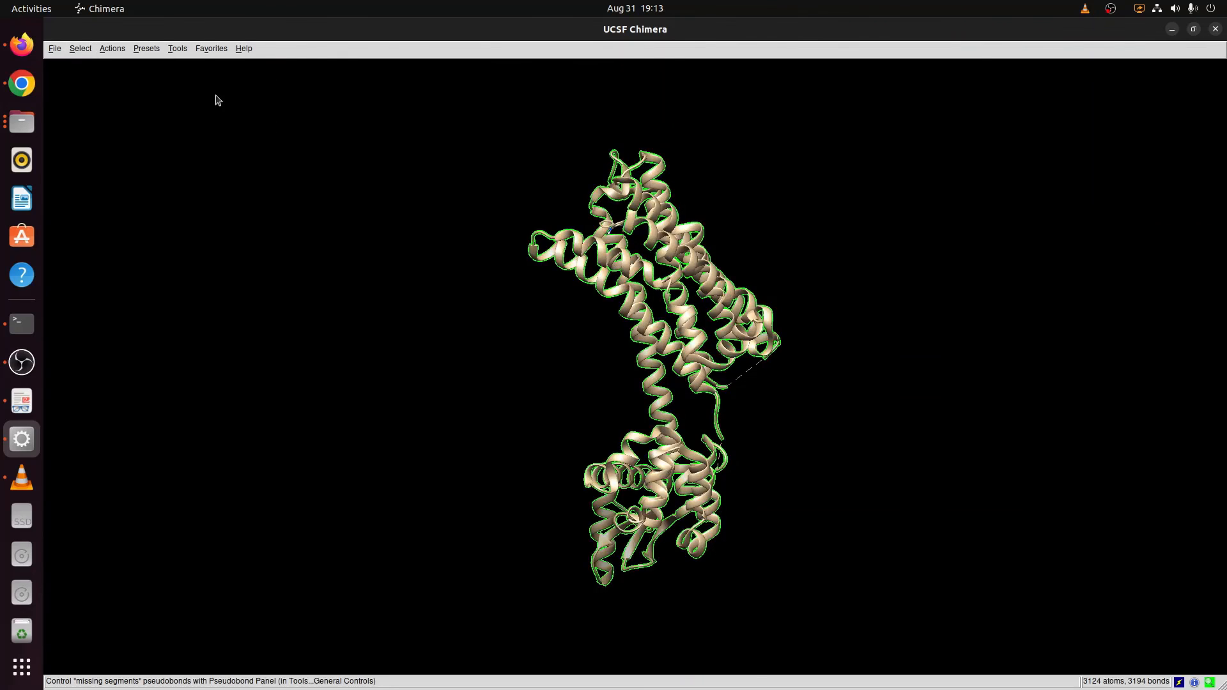
- Show the molecular surface of the selected protein chain
drag(694, 315, 451, 301)
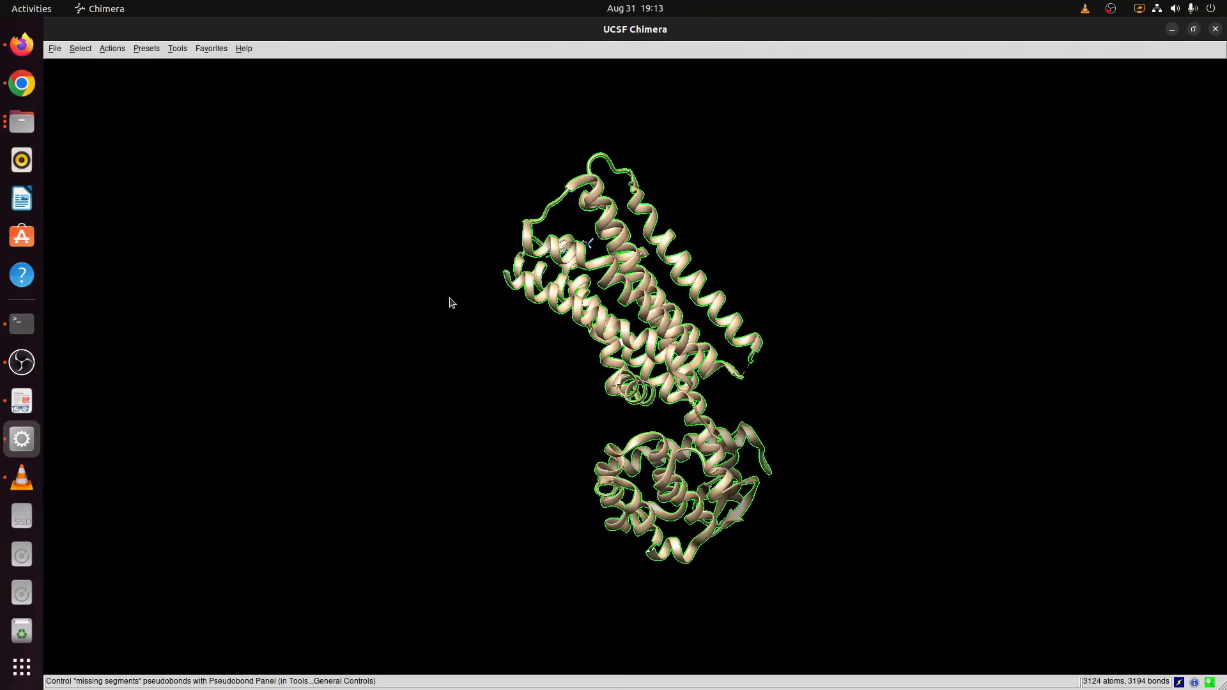
click(146, 50)
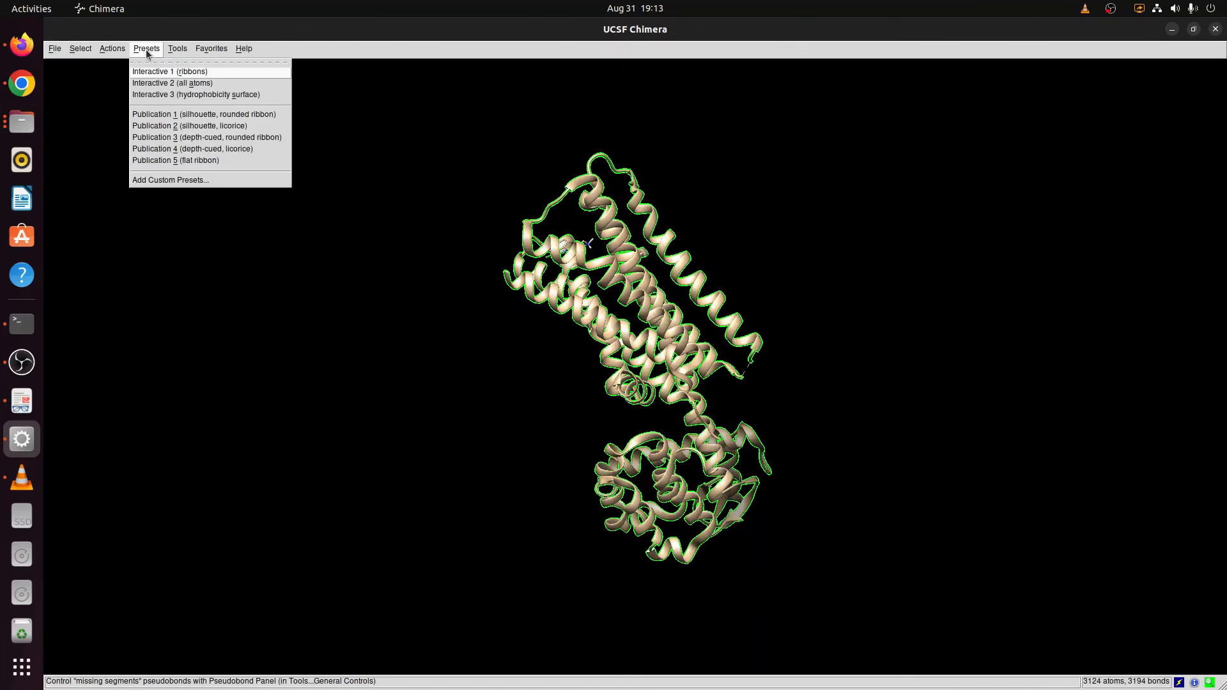
mouse_move(172, 54)
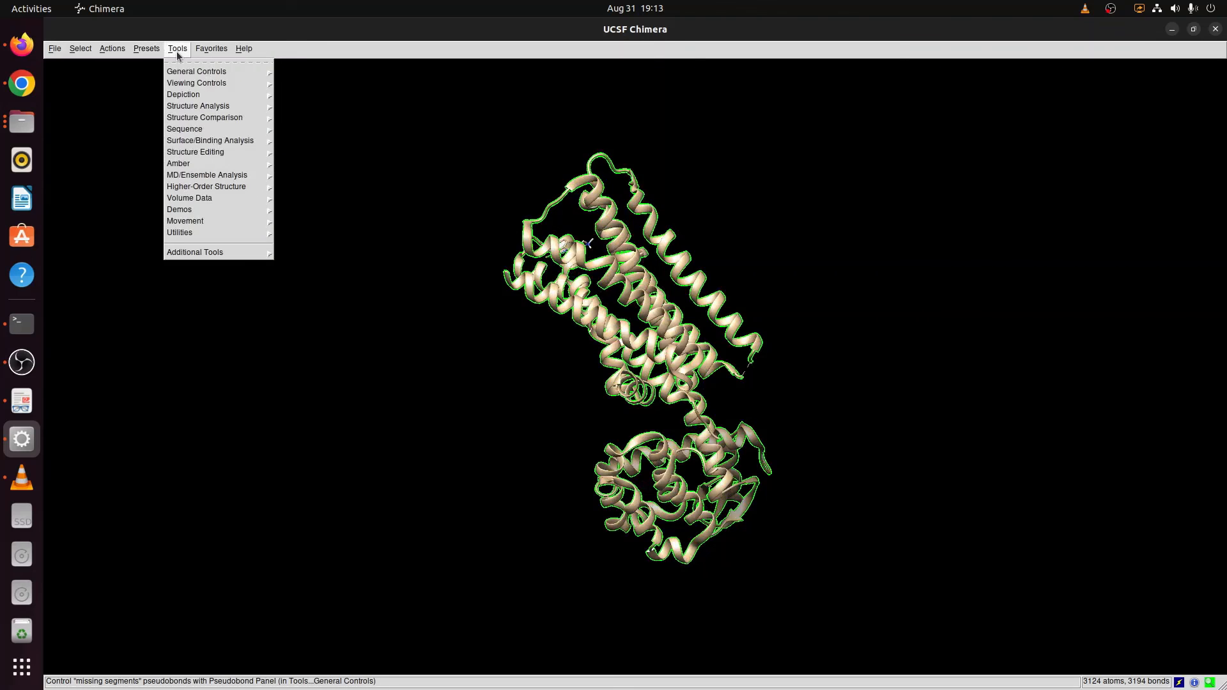
mouse_move(126, 56)
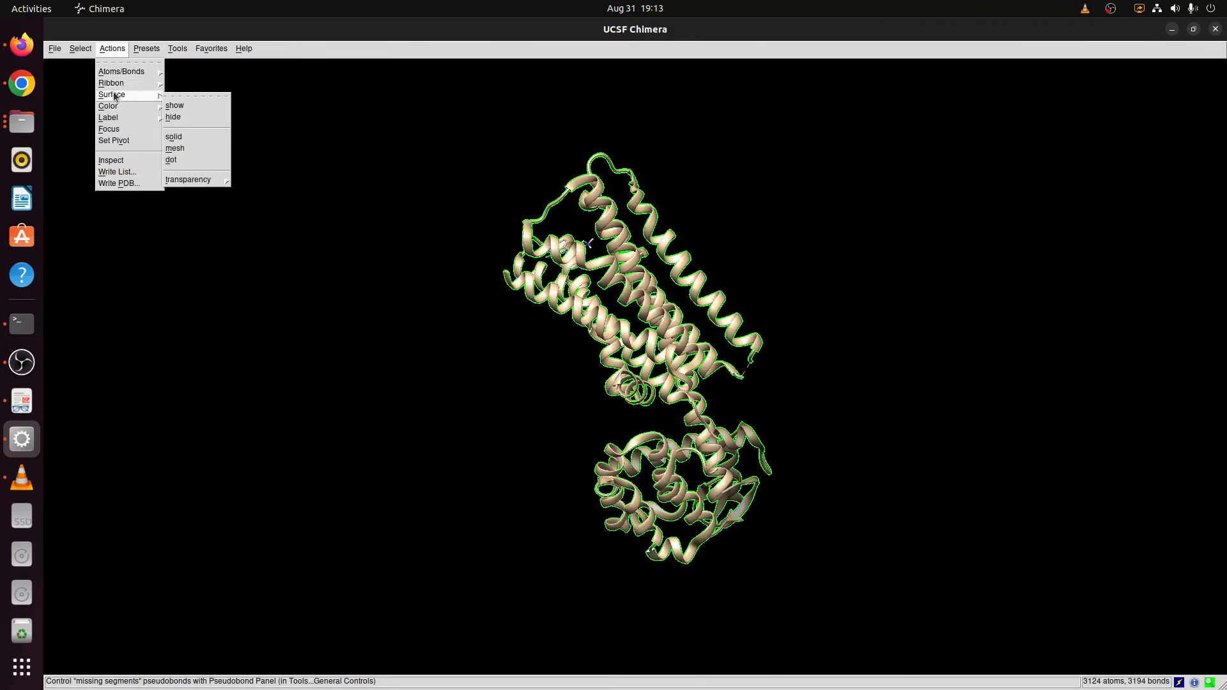
mouse_move(171, 107)
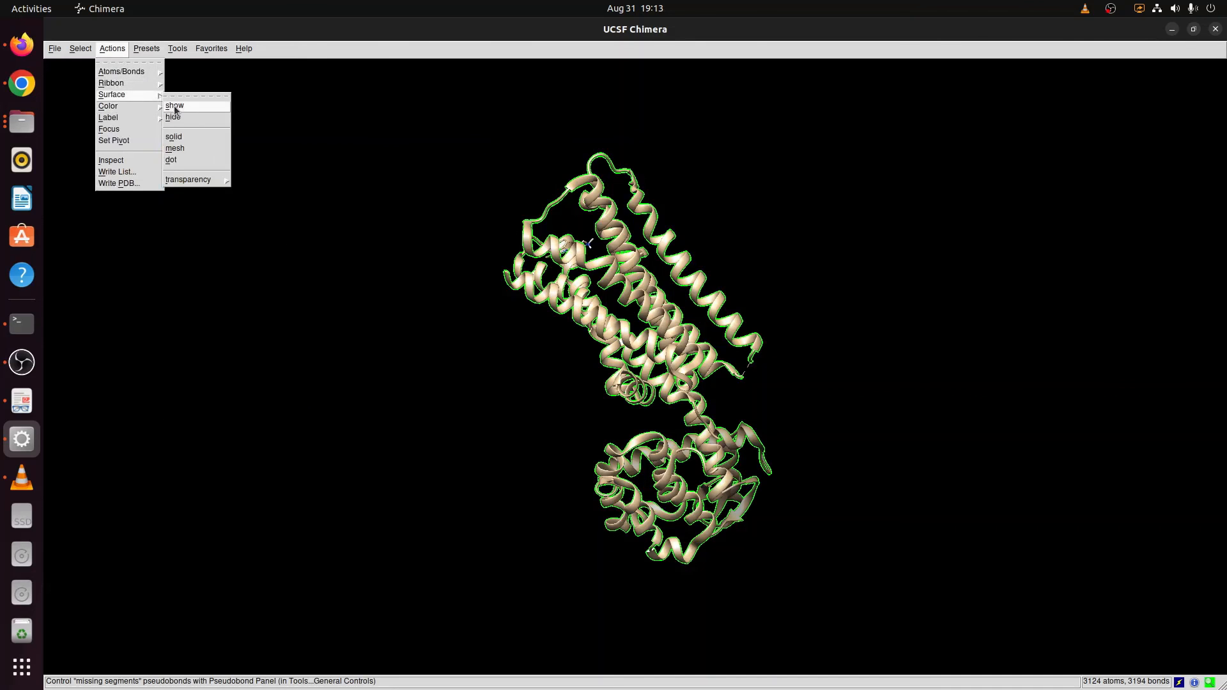
click(174, 107)
- Inspect the docked clozapine inside the binding pocket of the protein surface from close up
drag(663, 428, 722, 423)
middle_drag(724, 441, 631, 398)
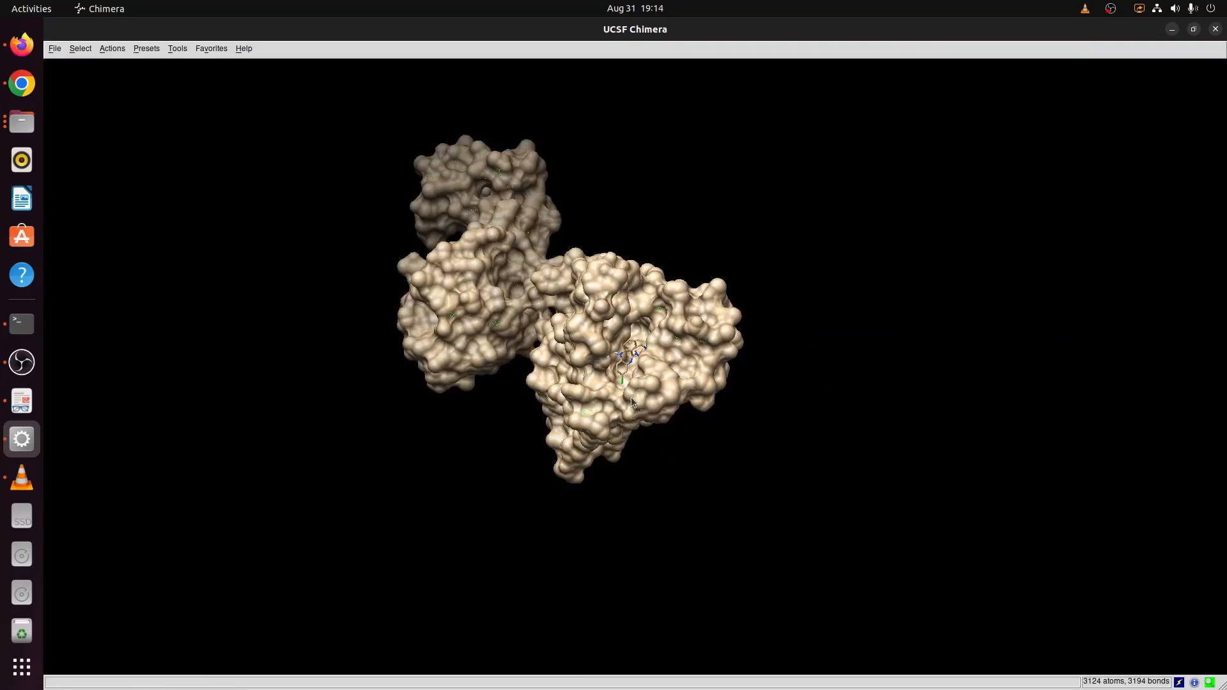
scroll(631, 398, down, 2)
scroll(631, 397, up, 8)
scroll(630, 397, up, 10)
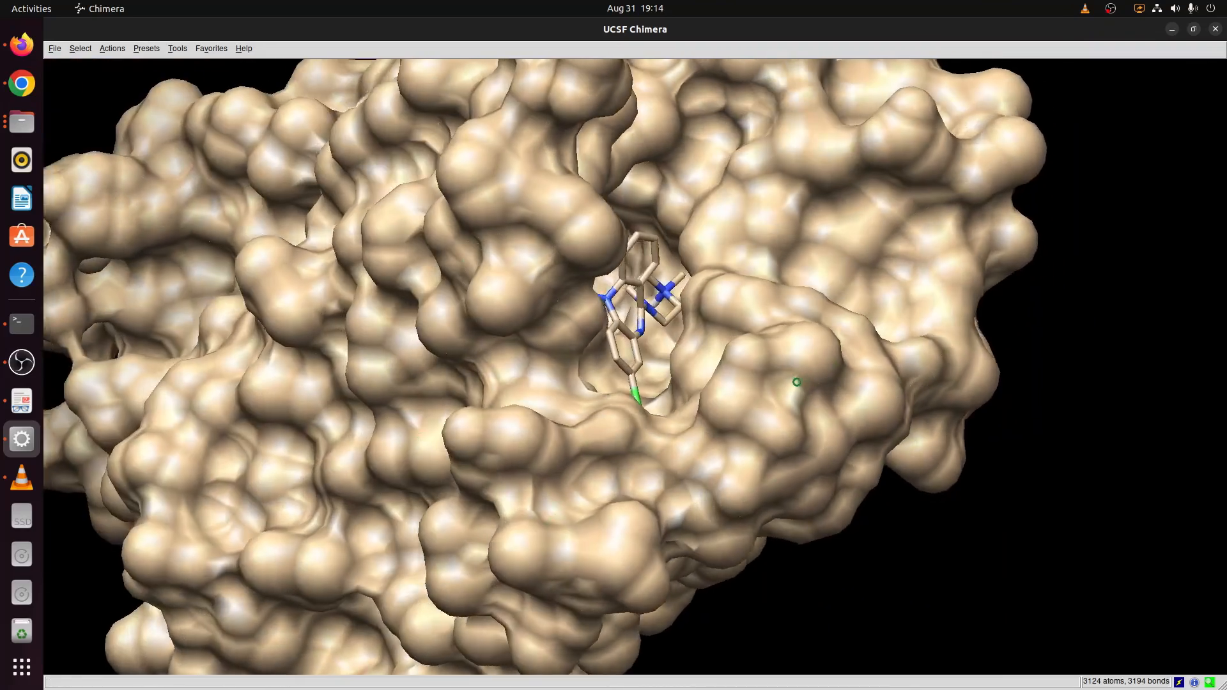
drag(796, 382, 606, 331)
- Select the clozapine ligand chain, Pose1.pdb (#0.2), and color it red to stand out against the protein surface
click(81, 49)
mouse_move(99, 97)
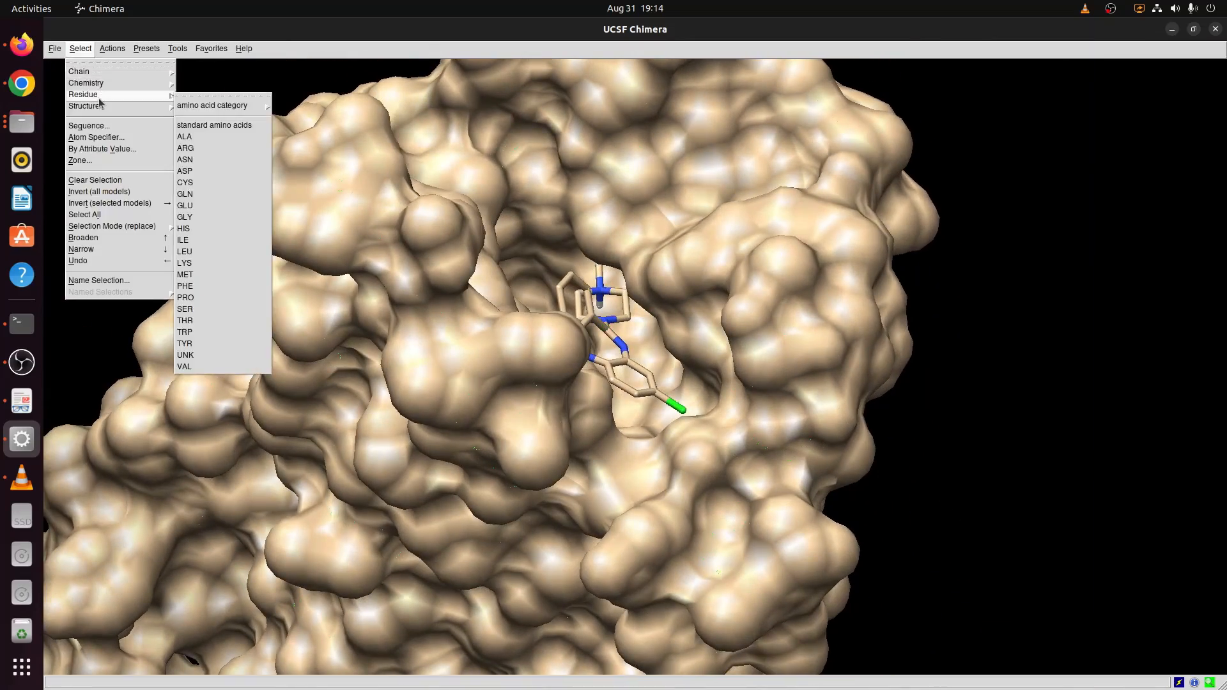
mouse_move(96, 71)
mouse_move(181, 82)
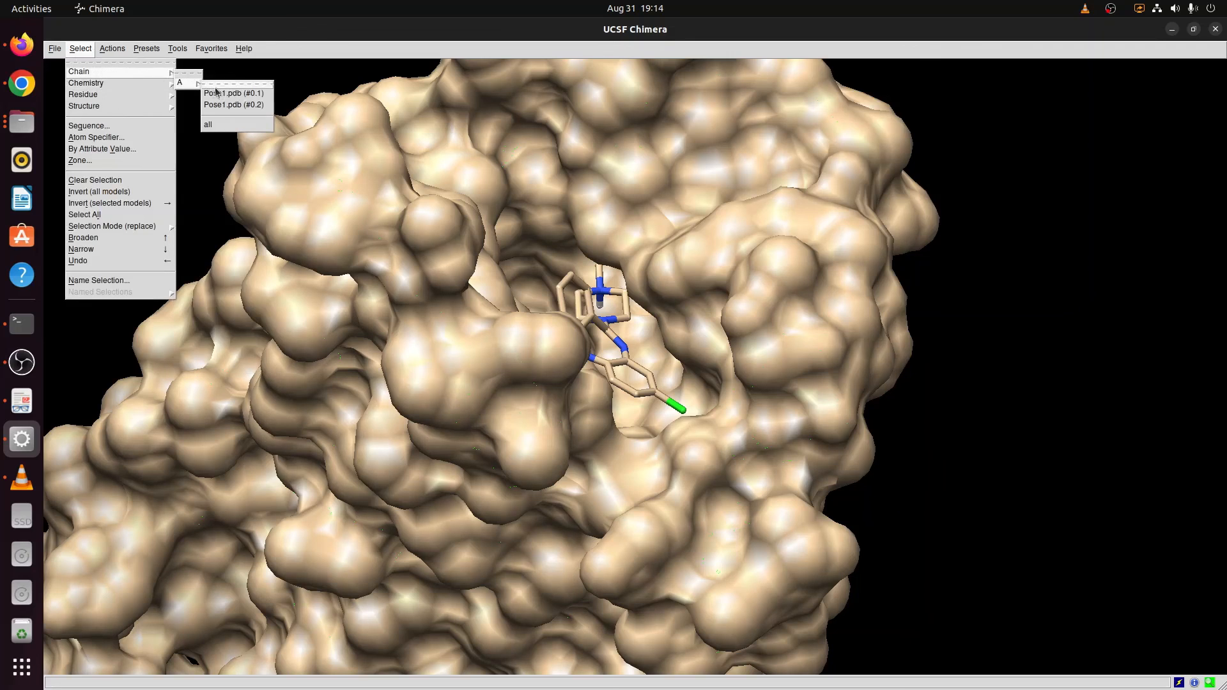
click(226, 105)
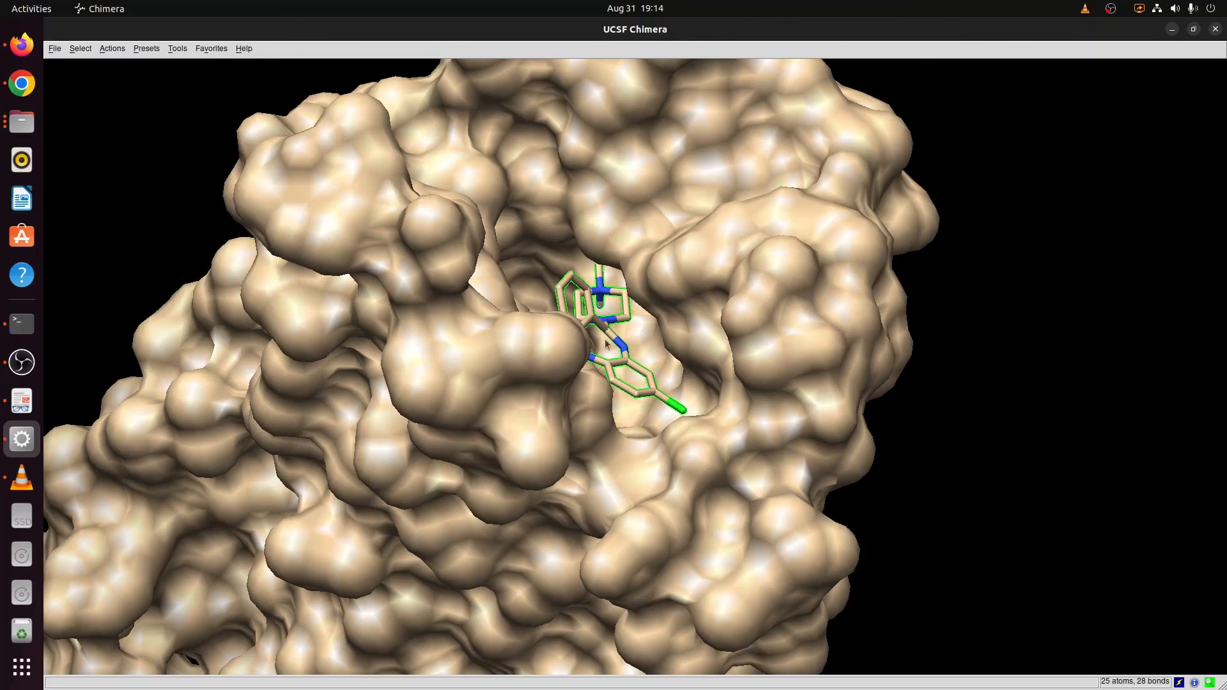
click(147, 48)
mouse_move(112, 50)
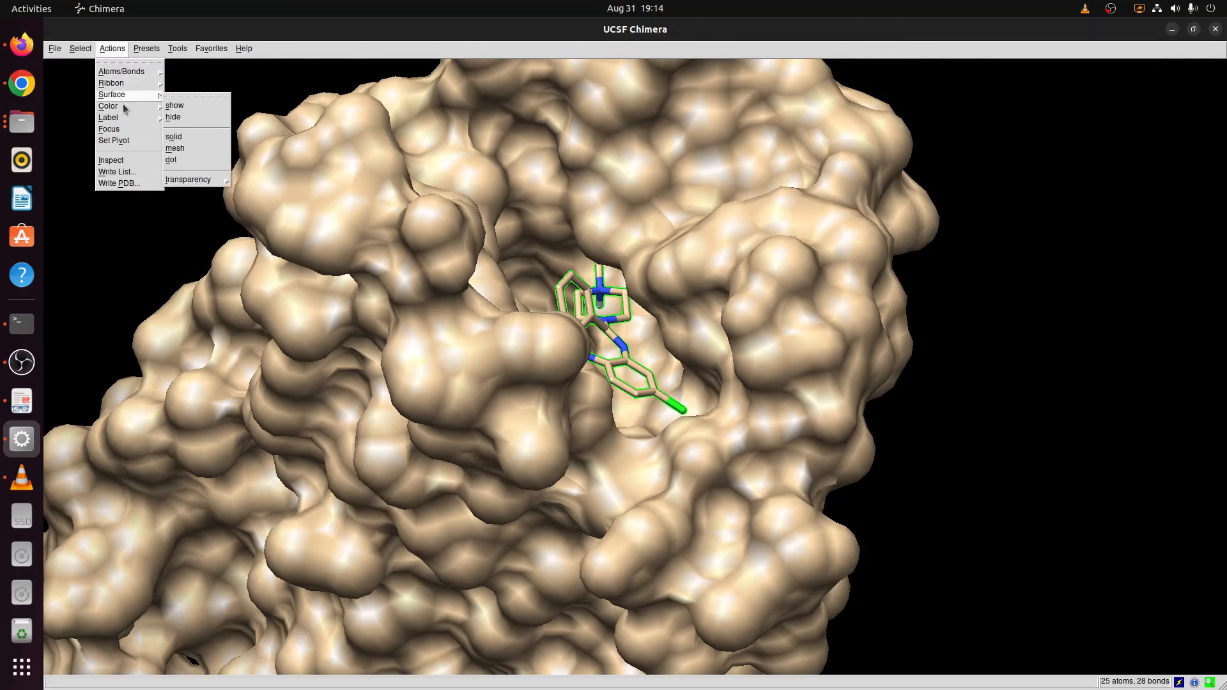
mouse_move(128, 106)
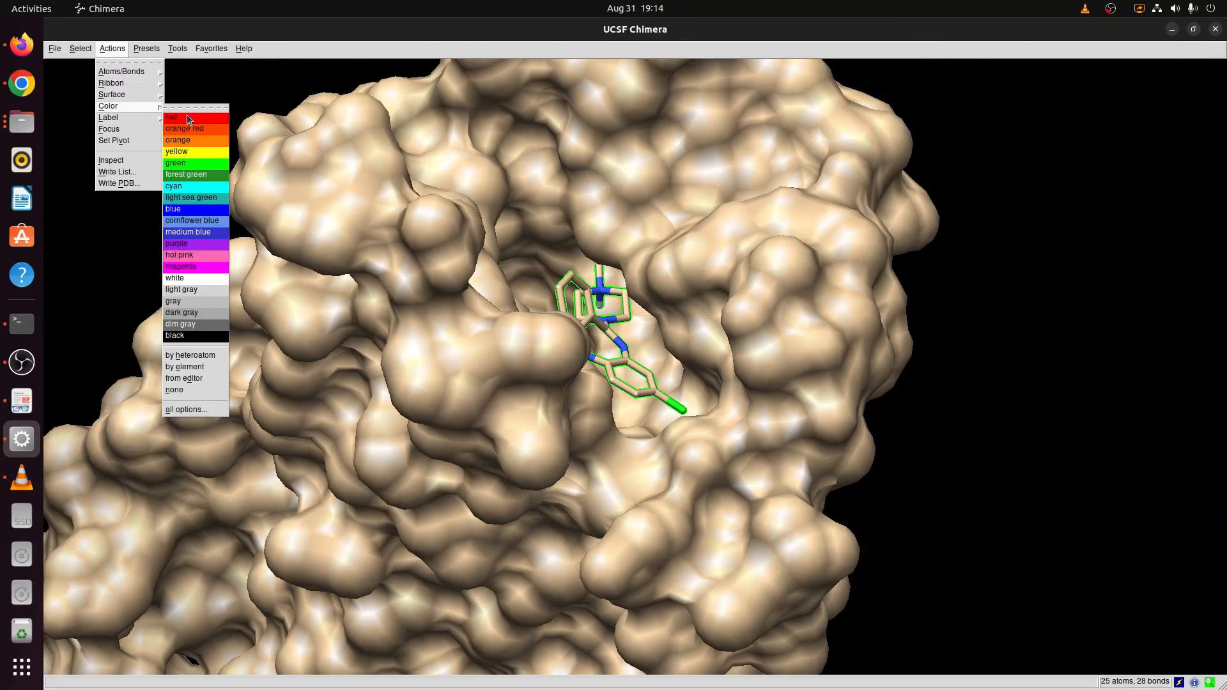
click(189, 120)
drag(506, 342, 173, 93)
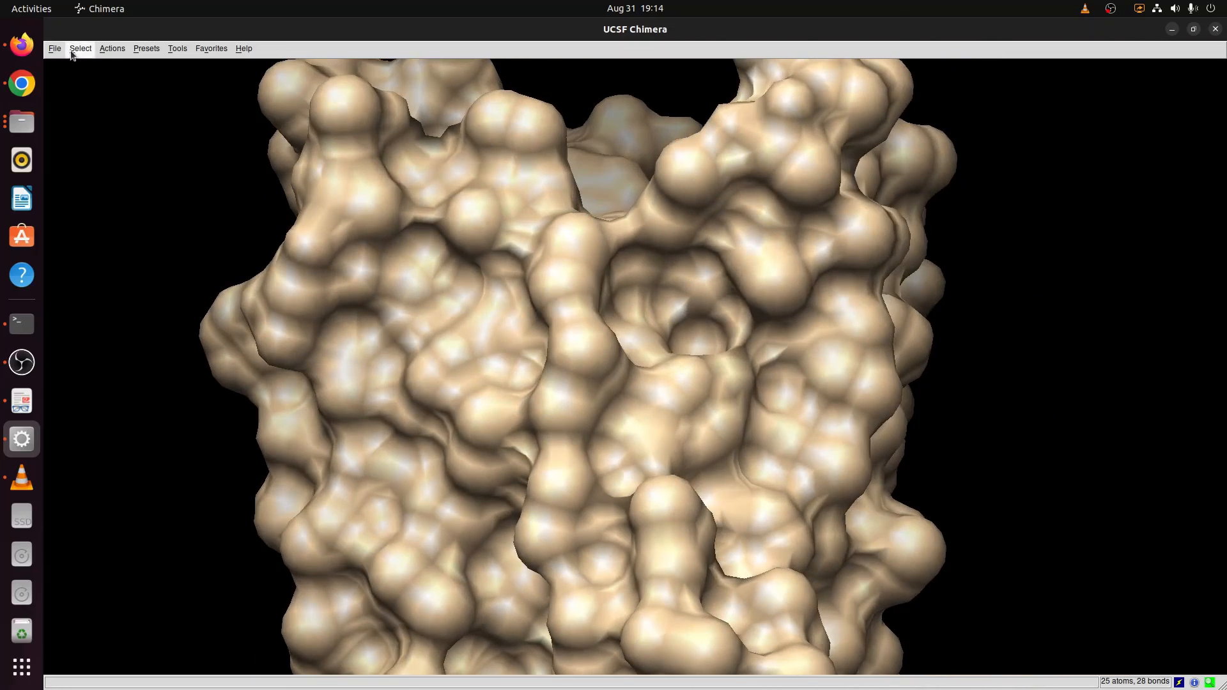
drag(583, 239, 502, 402)
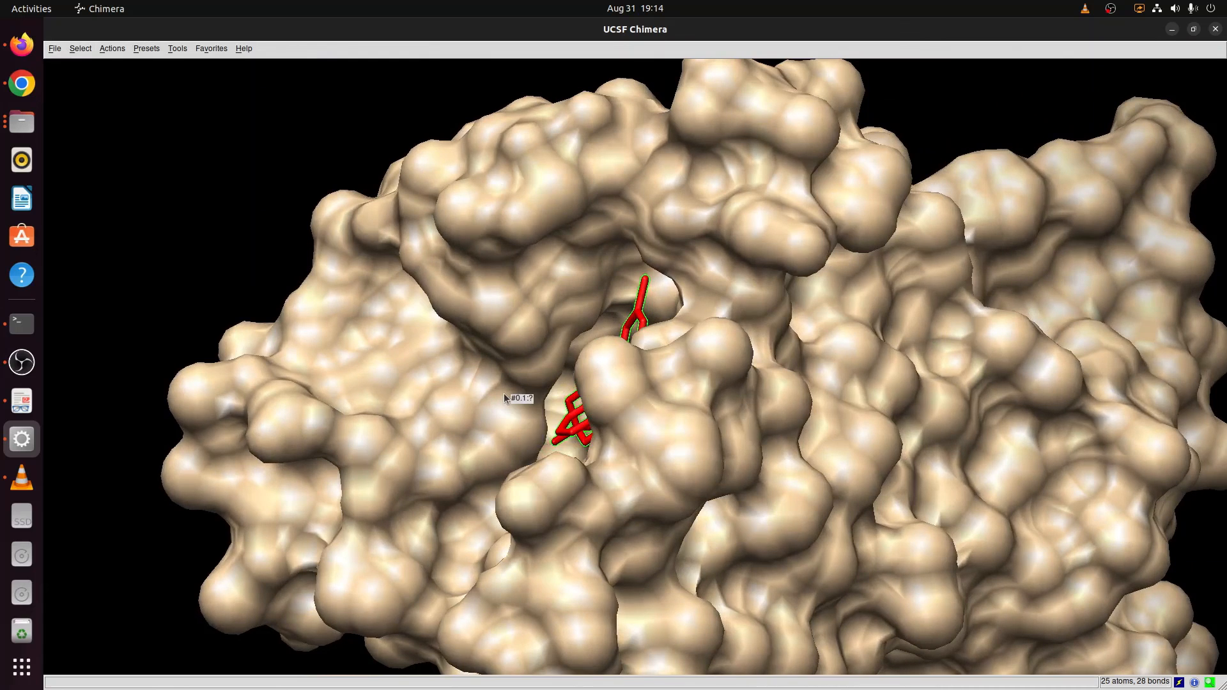
- Switch to the wang2018.pdf paper and examine the ligand binding pocket comparison in Figure 2 on page 6, closing the document when done
click(22, 402)
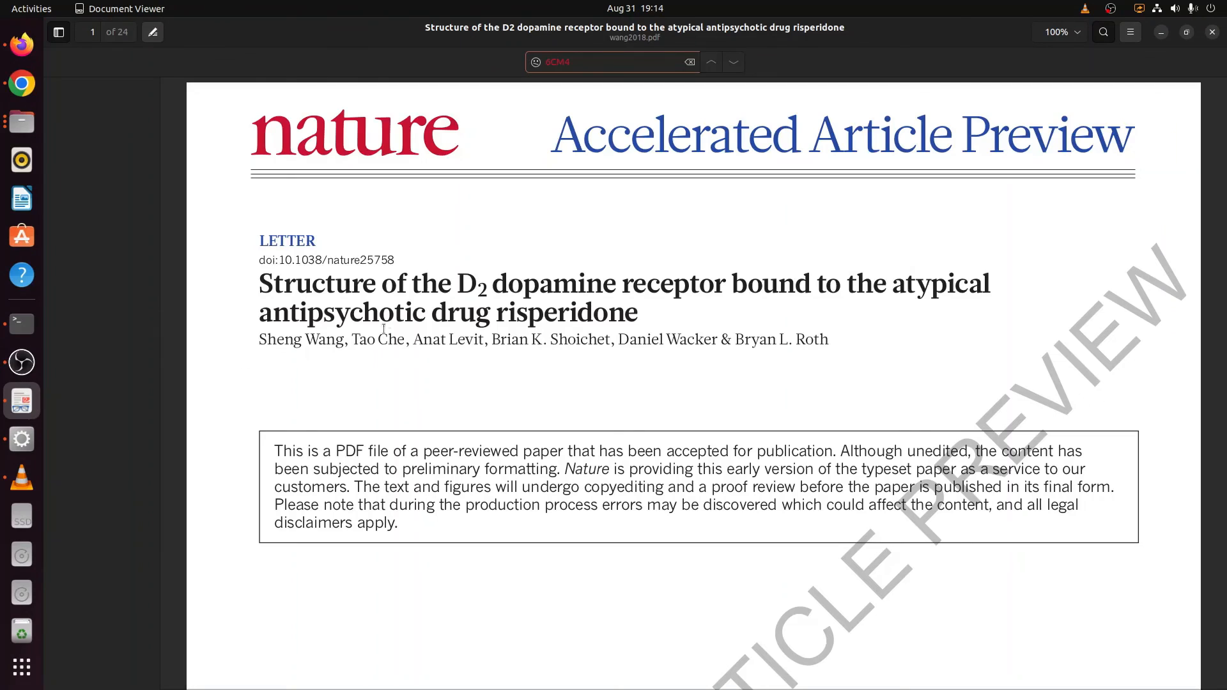
scroll(421, 293, down, 20)
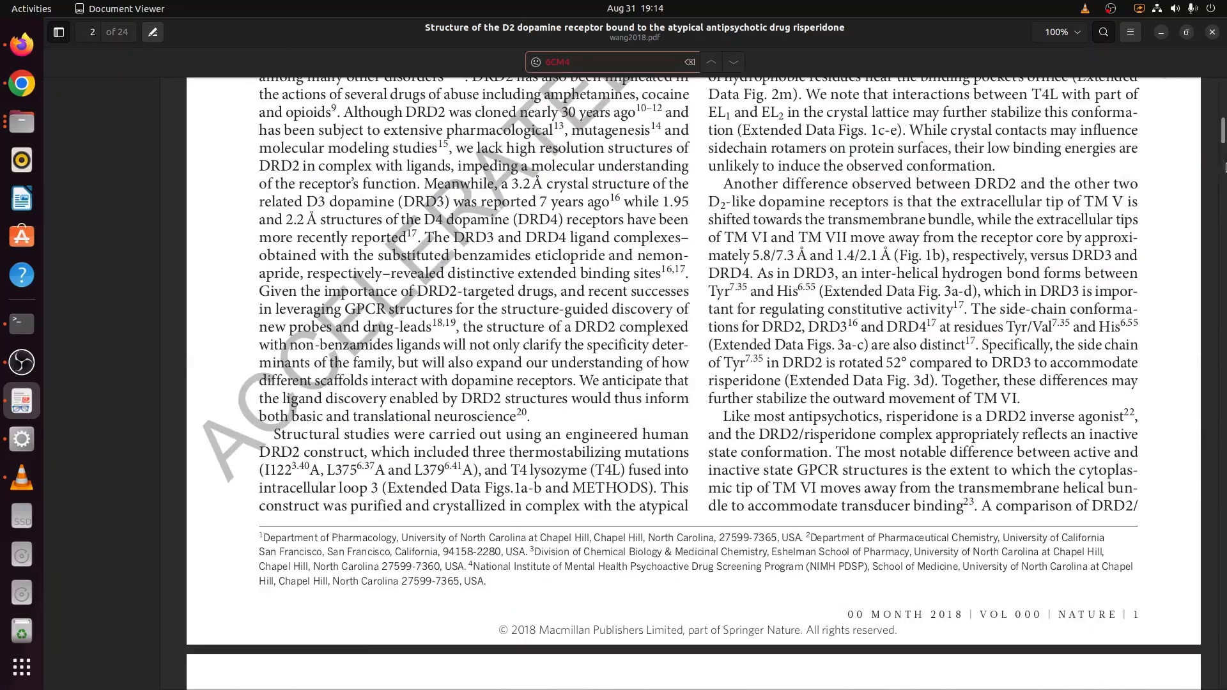
drag(1225, 168, 1225, 237)
scroll(822, 354, up, 5)
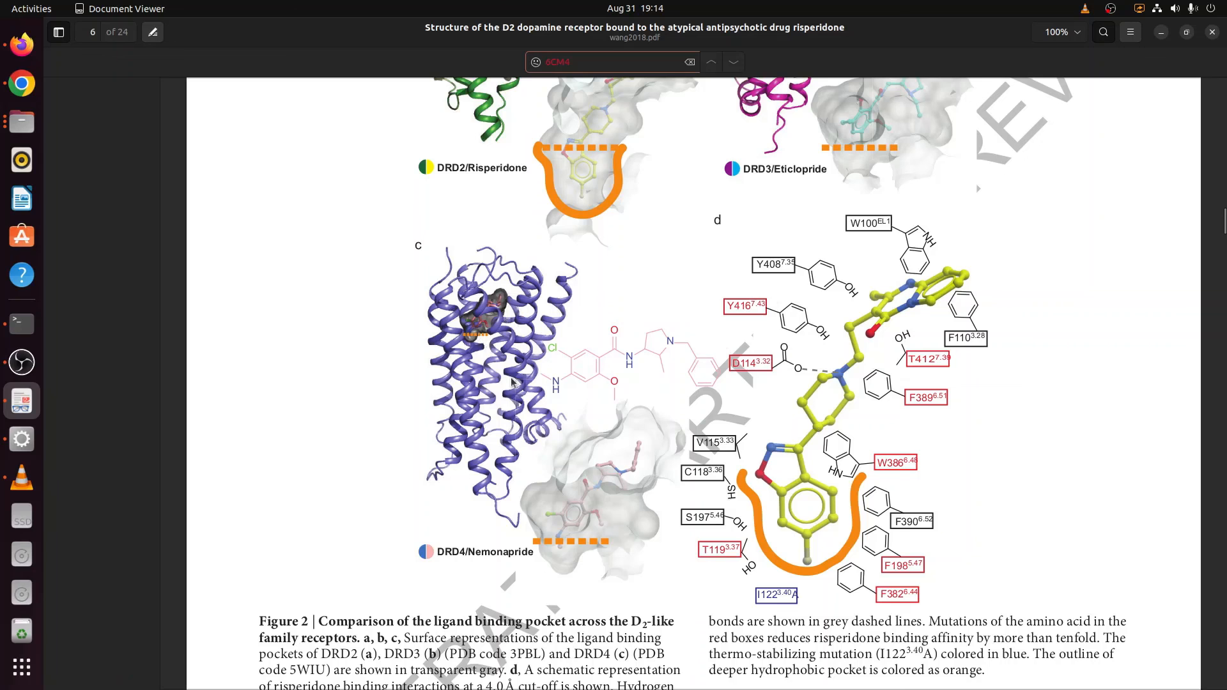
scroll(704, 255, up, 7)
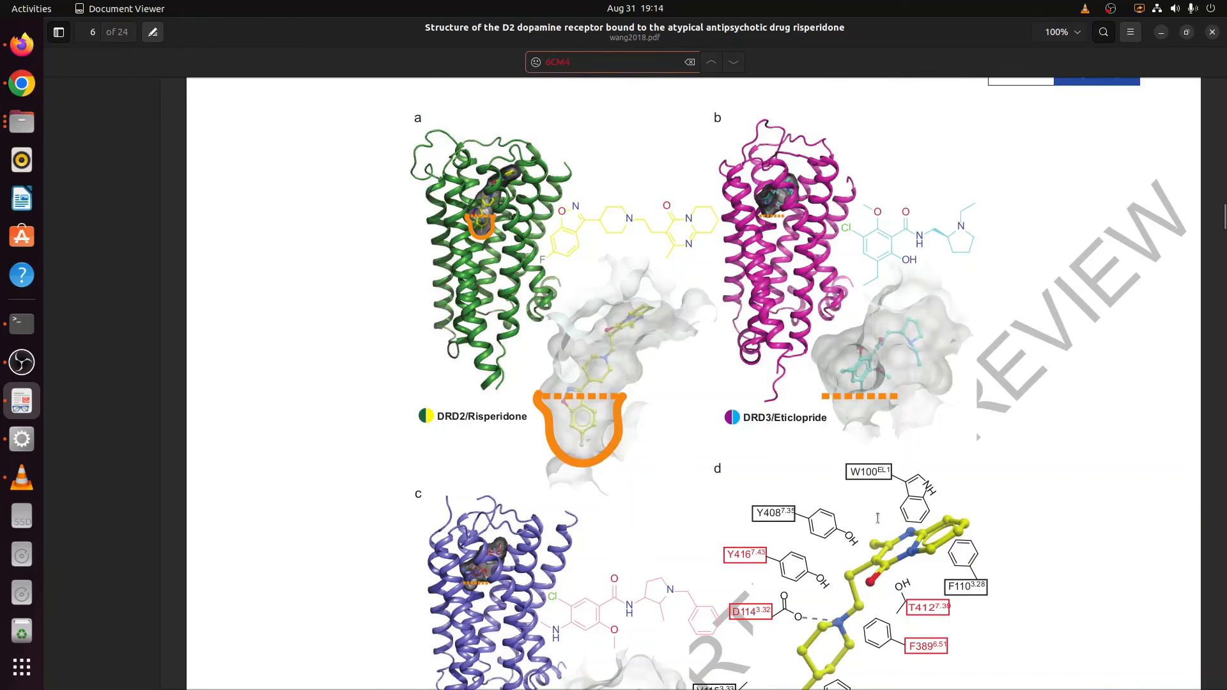
scroll(899, 445, down, 3)
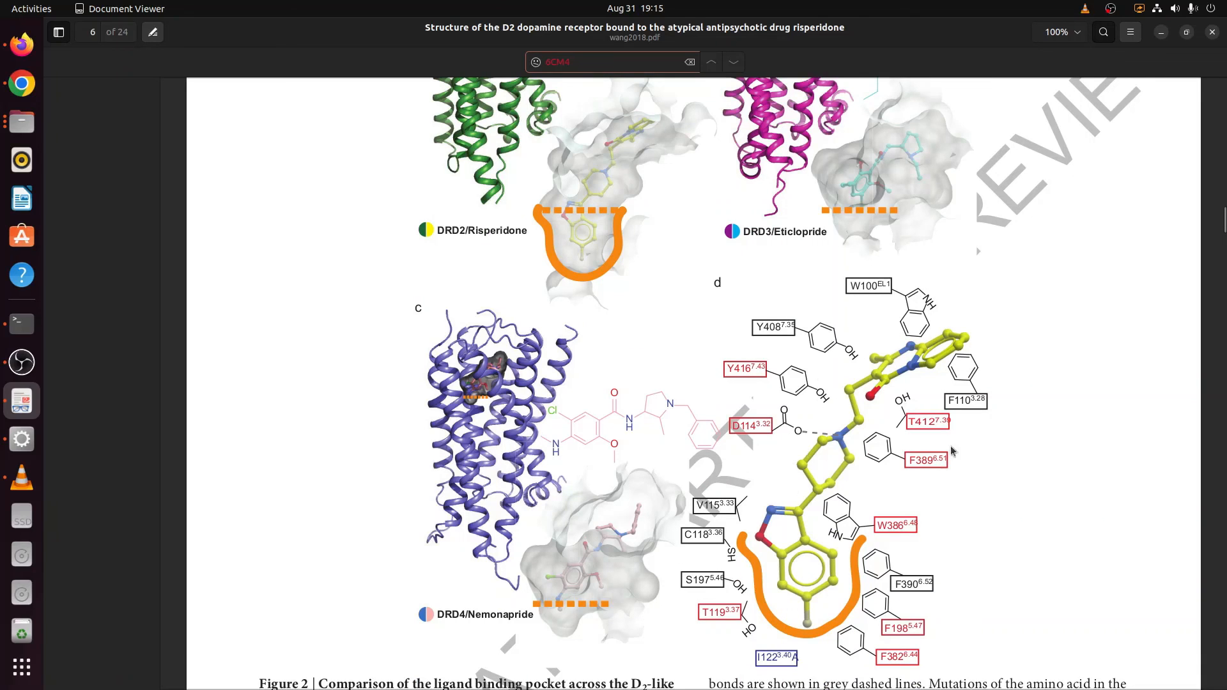
click(1213, 34)
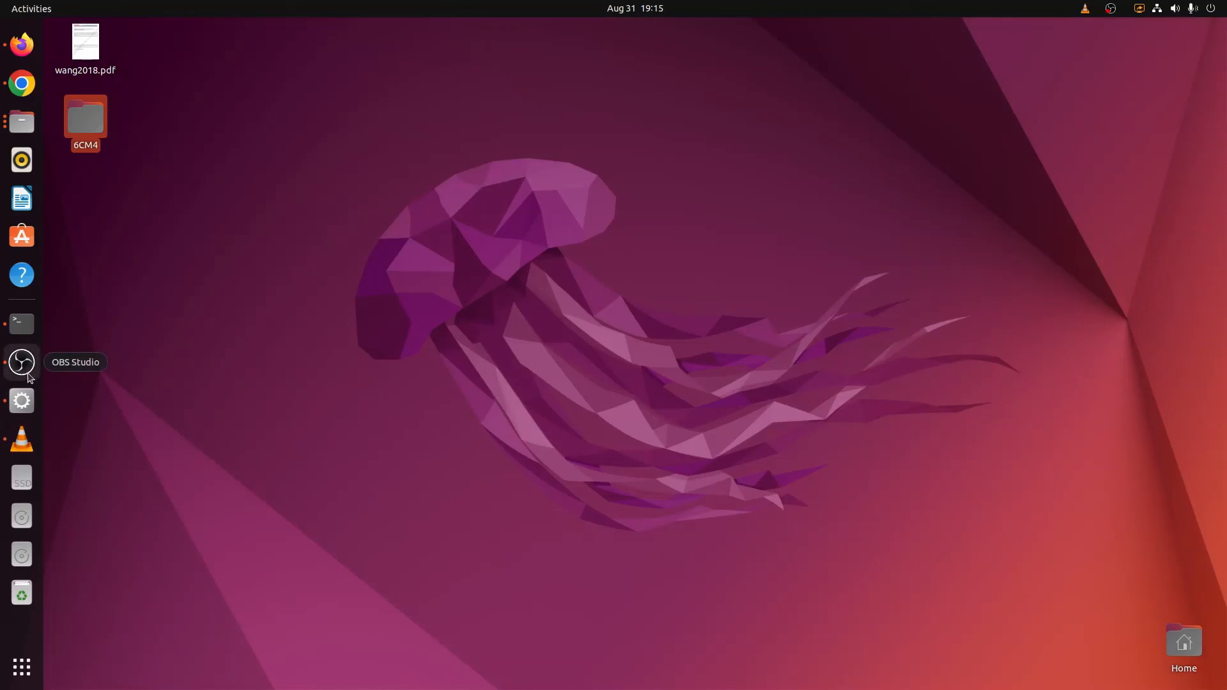